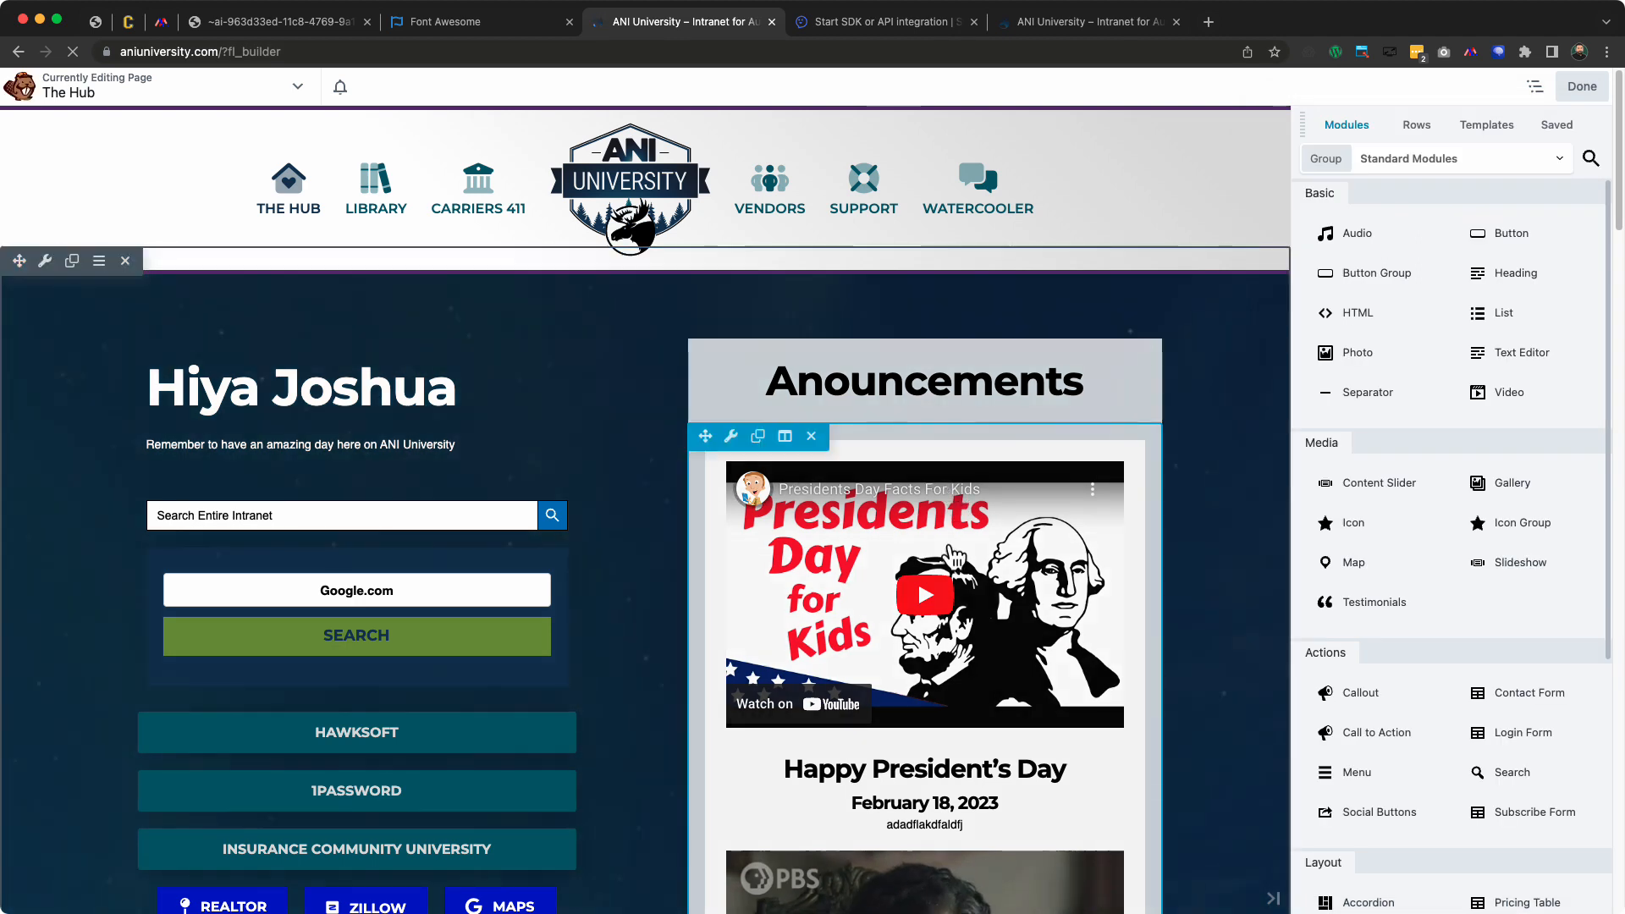
Look through The Hub page's announcements column, from the video post down to the featured images and back
{"action": "scroll", "coordinate": [918, 356], "scroll_direction": "down", "scroll_amount": 3}
{"action": "scroll", "coordinate": [917, 353], "scroll_direction": "down", "scroll_amount": 5}
{"action": "scroll", "coordinate": [872, 608], "scroll_direction": "up", "scroll_amount": 8}
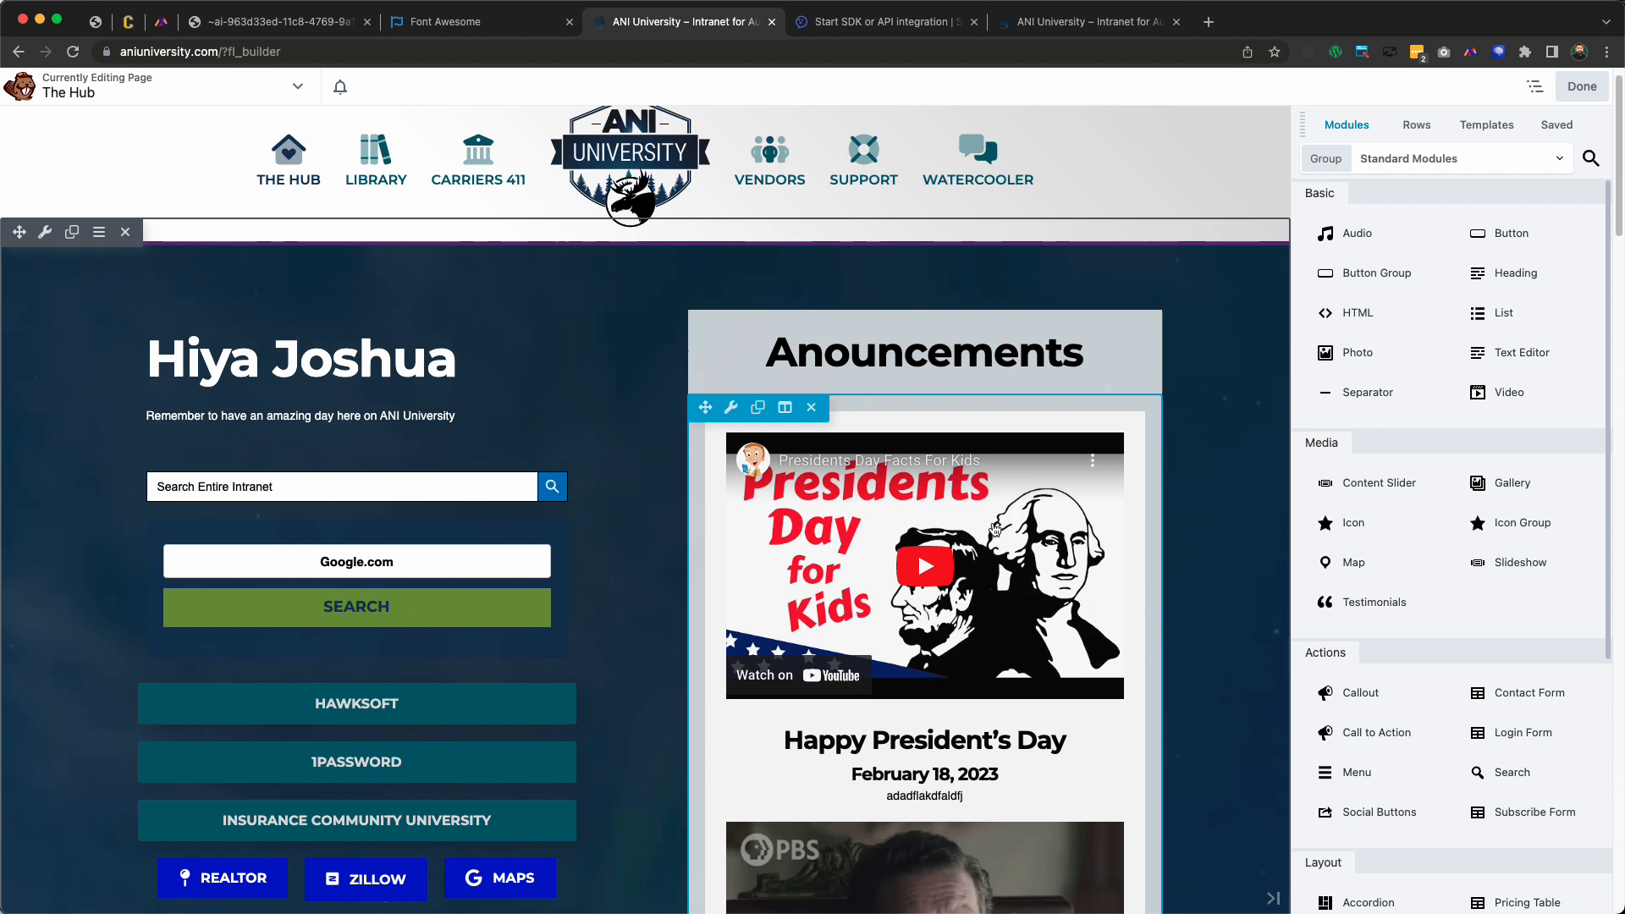
{"action": "scroll", "coordinate": [931, 576], "scroll_direction": "down", "scroll_amount": 2}
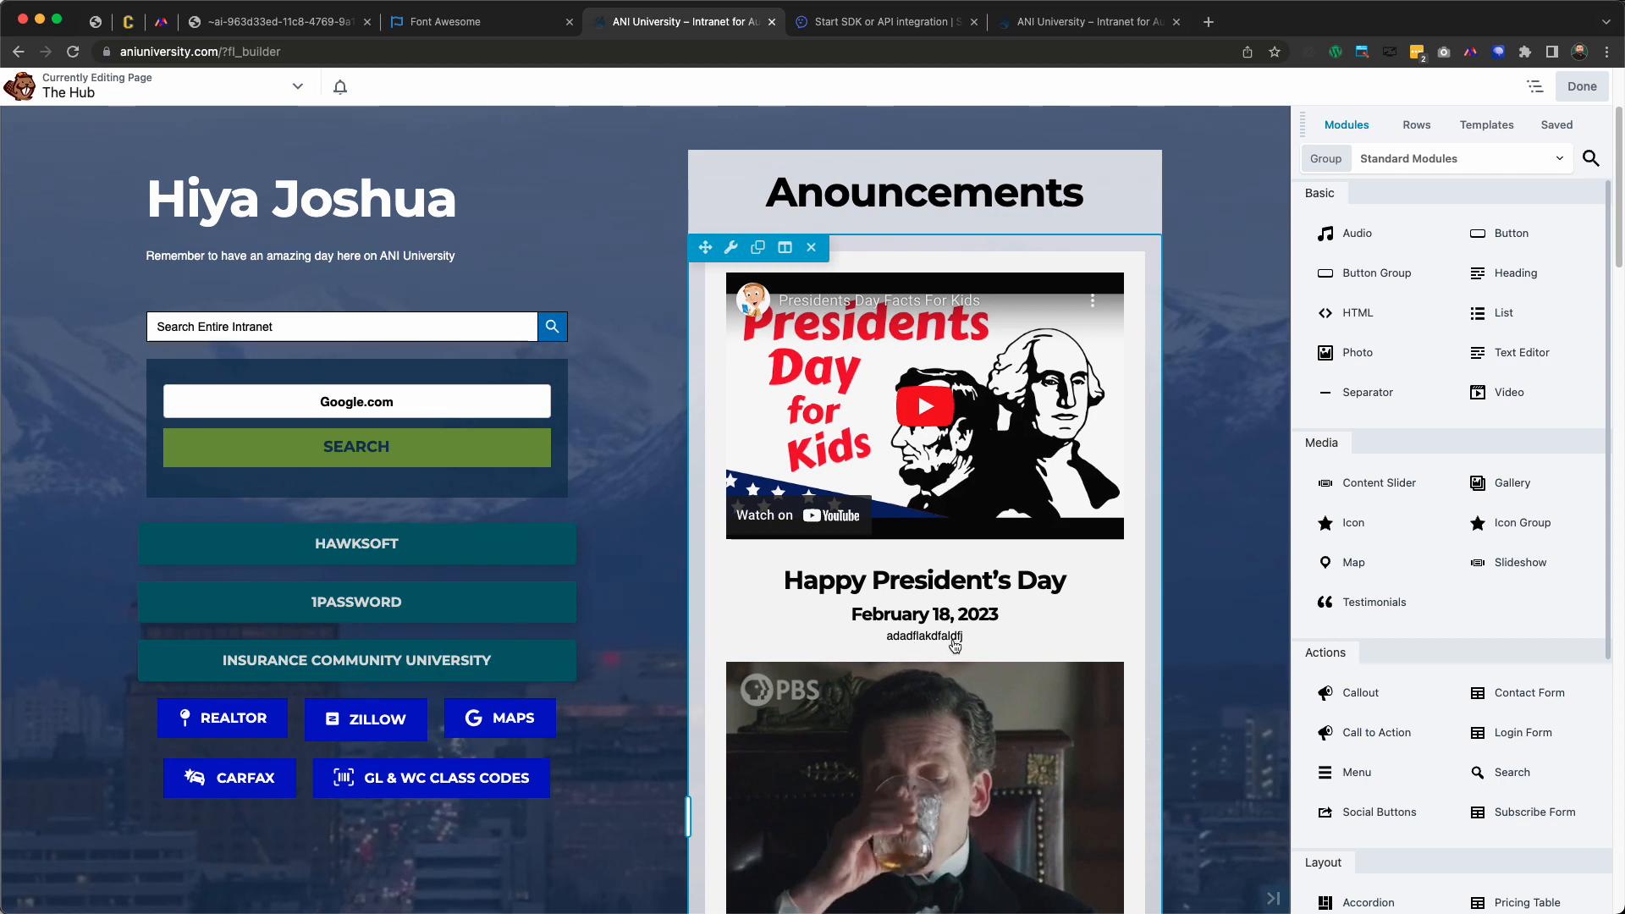
{"action": "scroll", "coordinate": [900, 485], "scroll_direction": "down", "scroll_amount": 4}
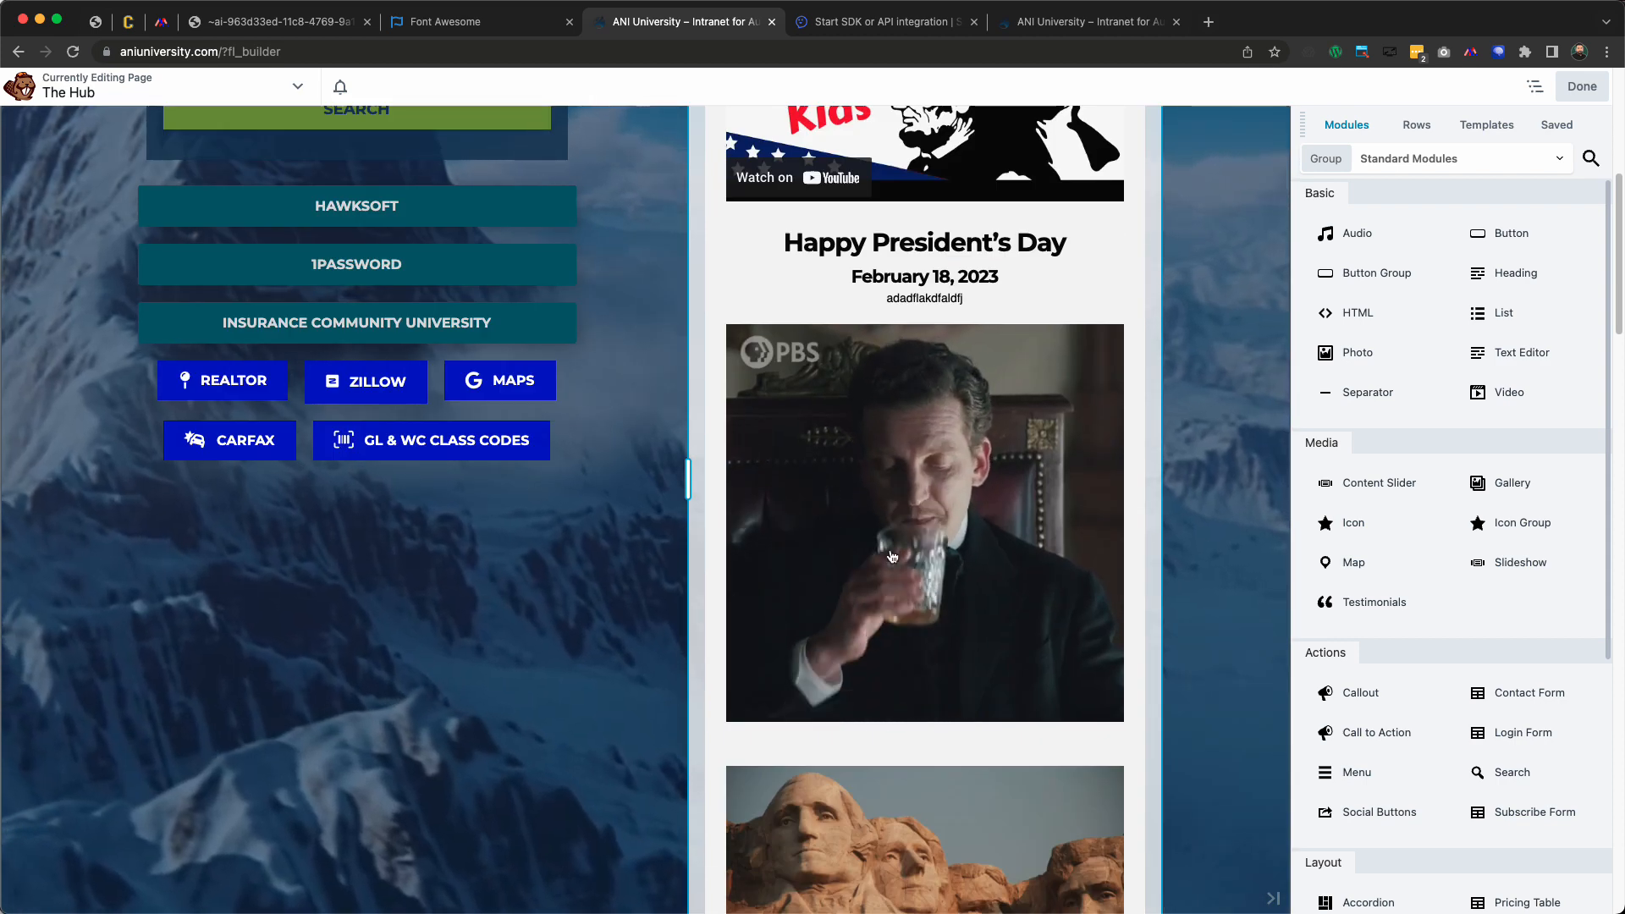
{"action": "scroll", "coordinate": [897, 550], "scroll_direction": "down", "scroll_amount": 4}
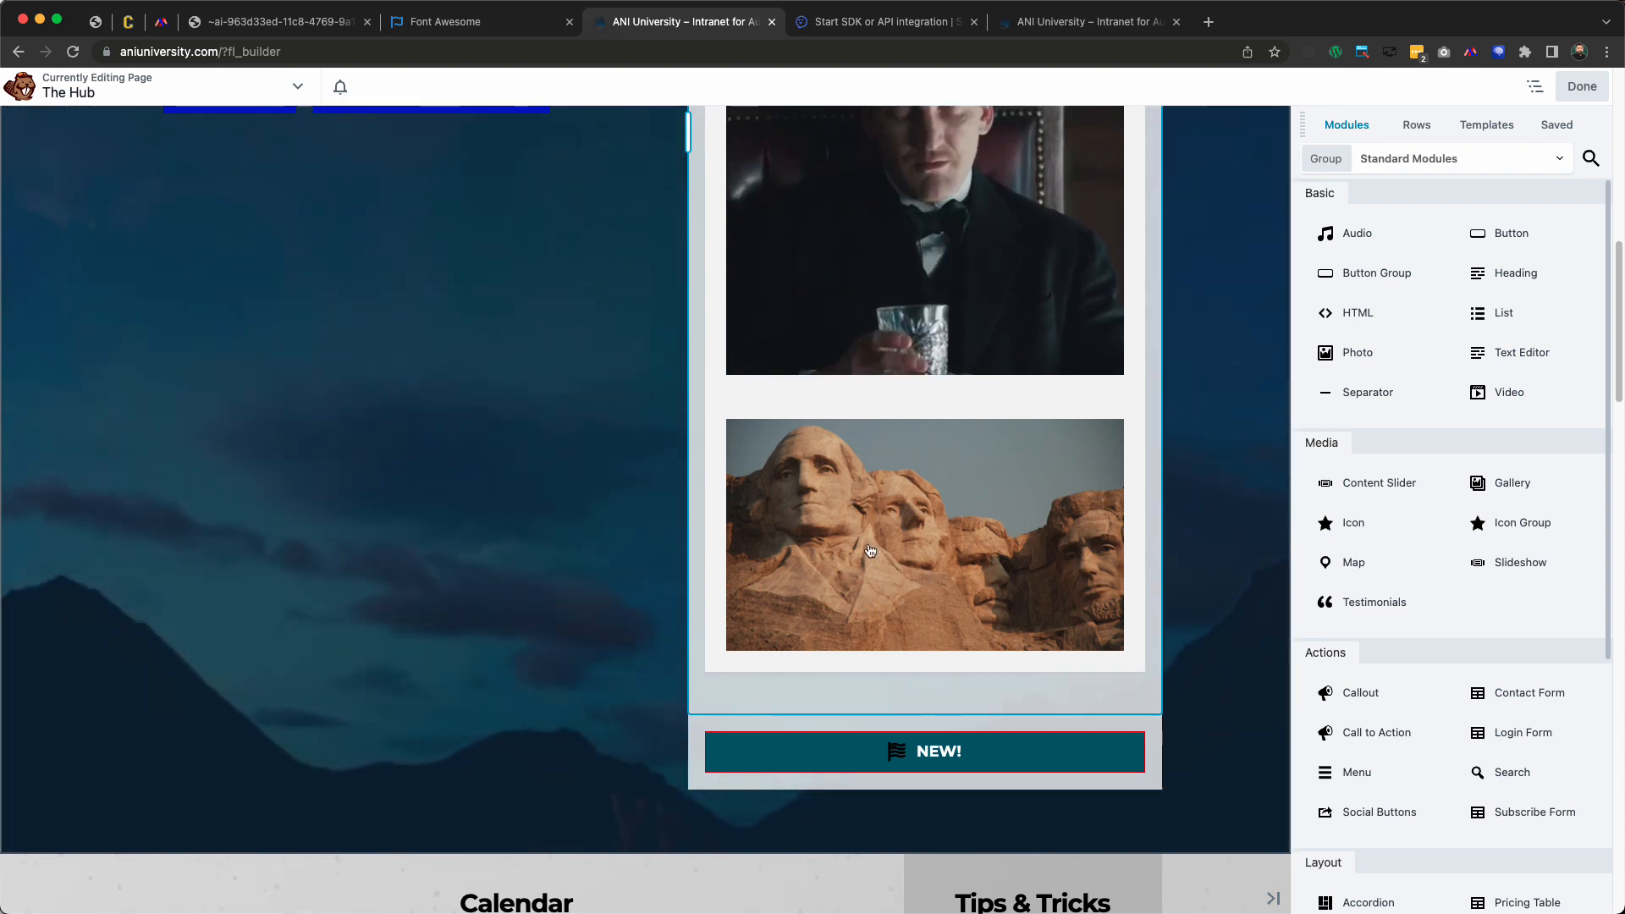
{"action": "scroll", "coordinate": [888, 509], "scroll_direction": "up", "scroll_amount": 9}
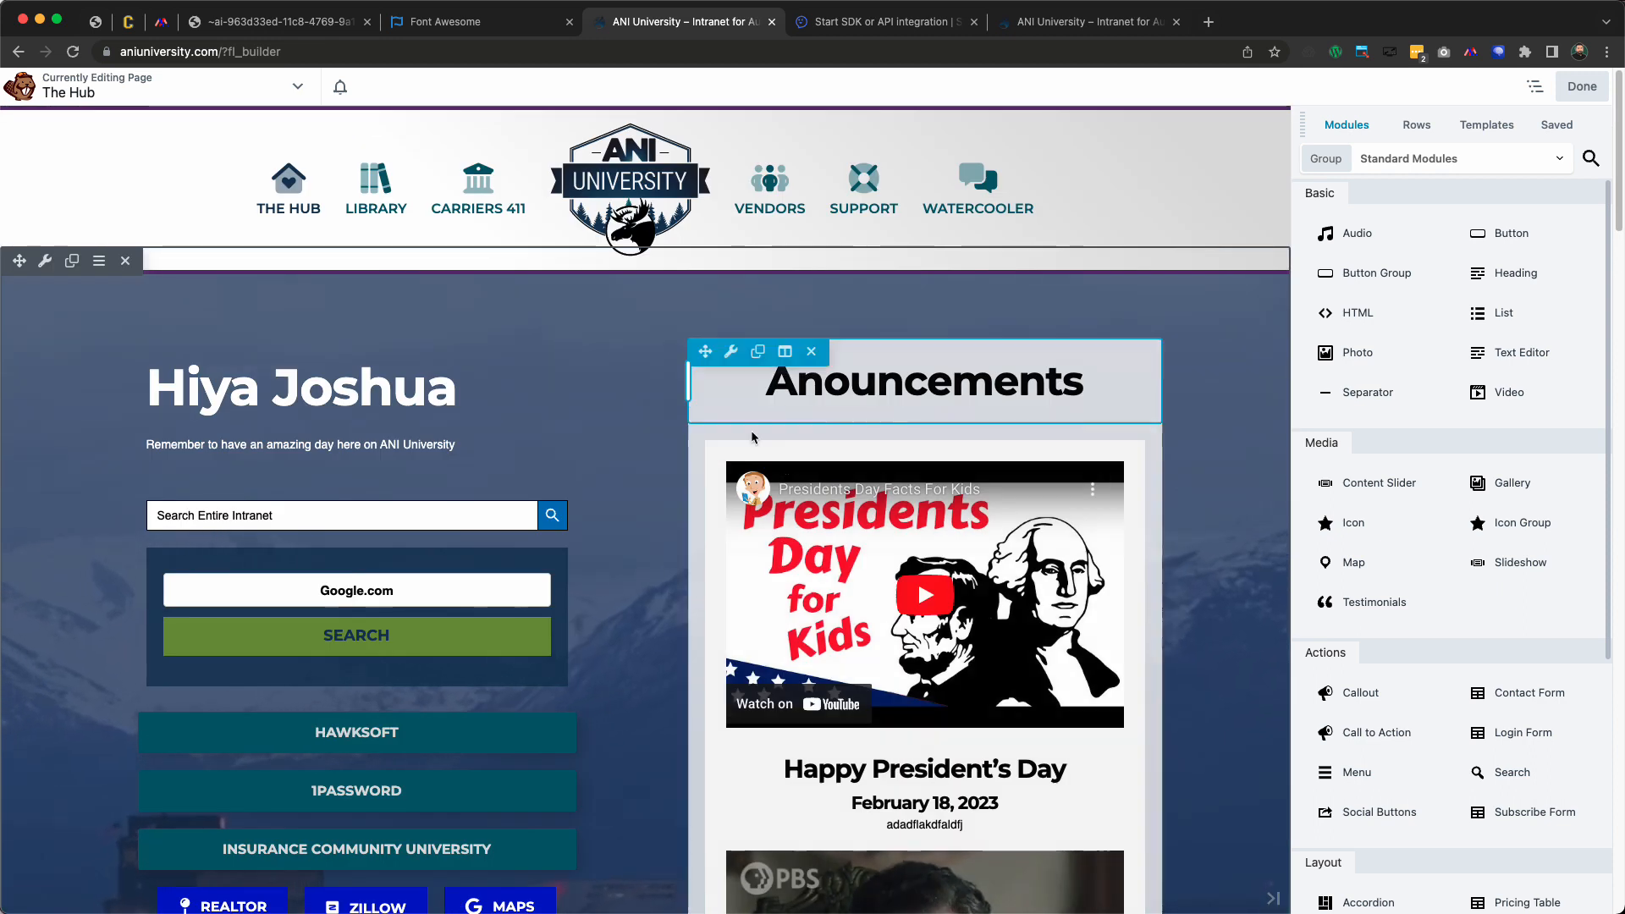
Open the Advanced Posts settings of the announcements module and review its query, including the category filter
{"action": "mouse_move", "coordinate": [734, 440]}
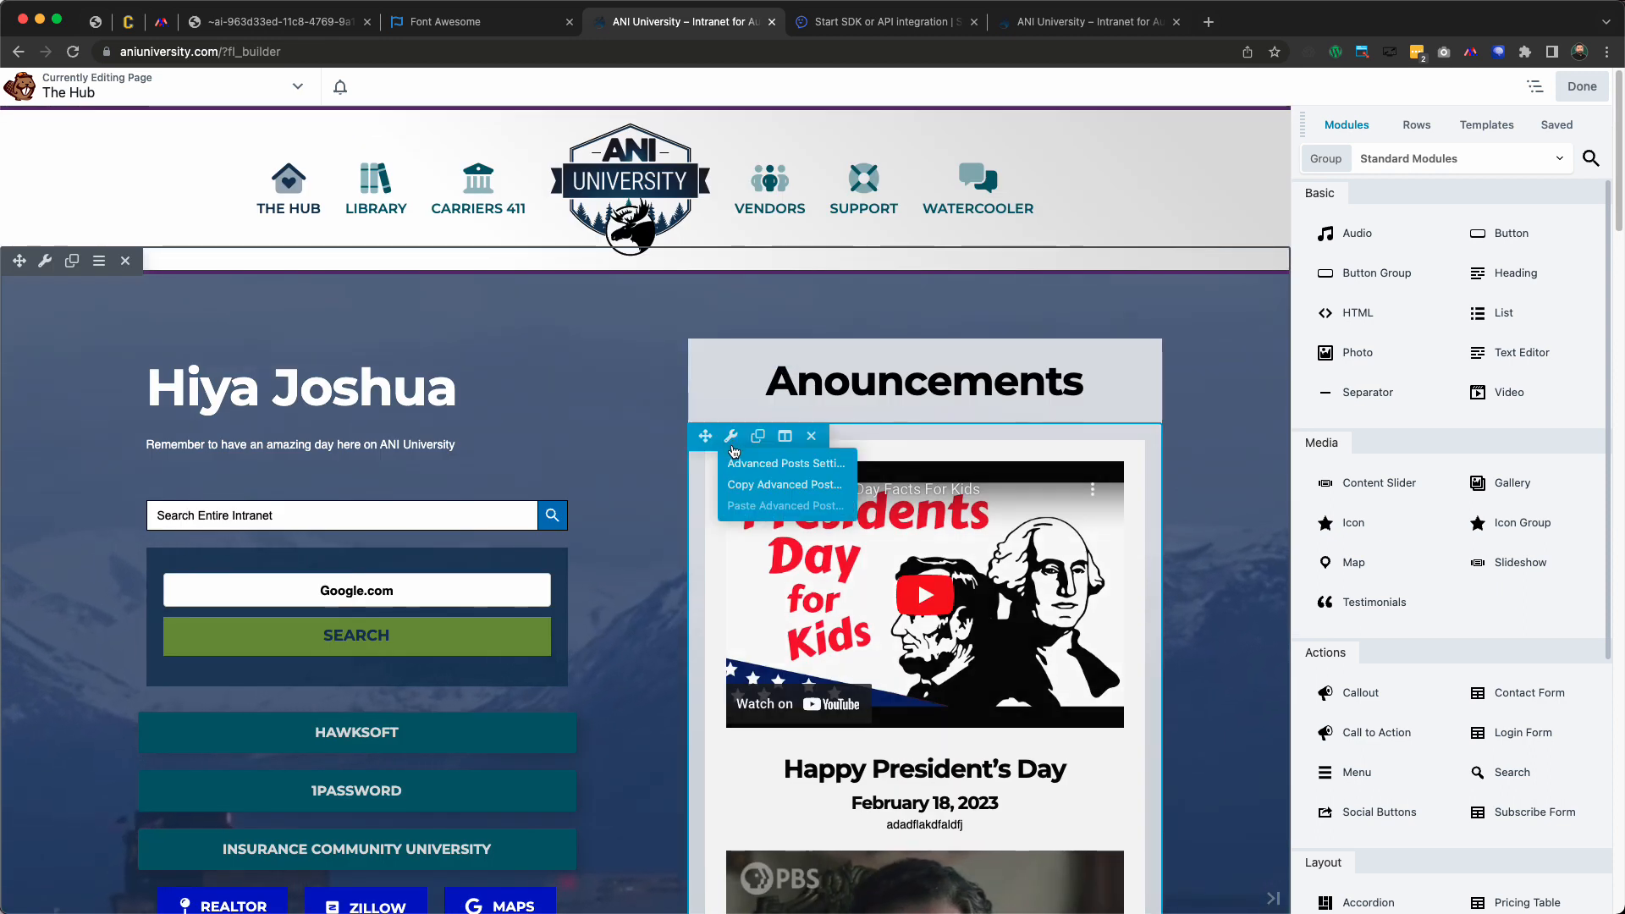
{"action": "left_click", "coordinate": [870, 544]}
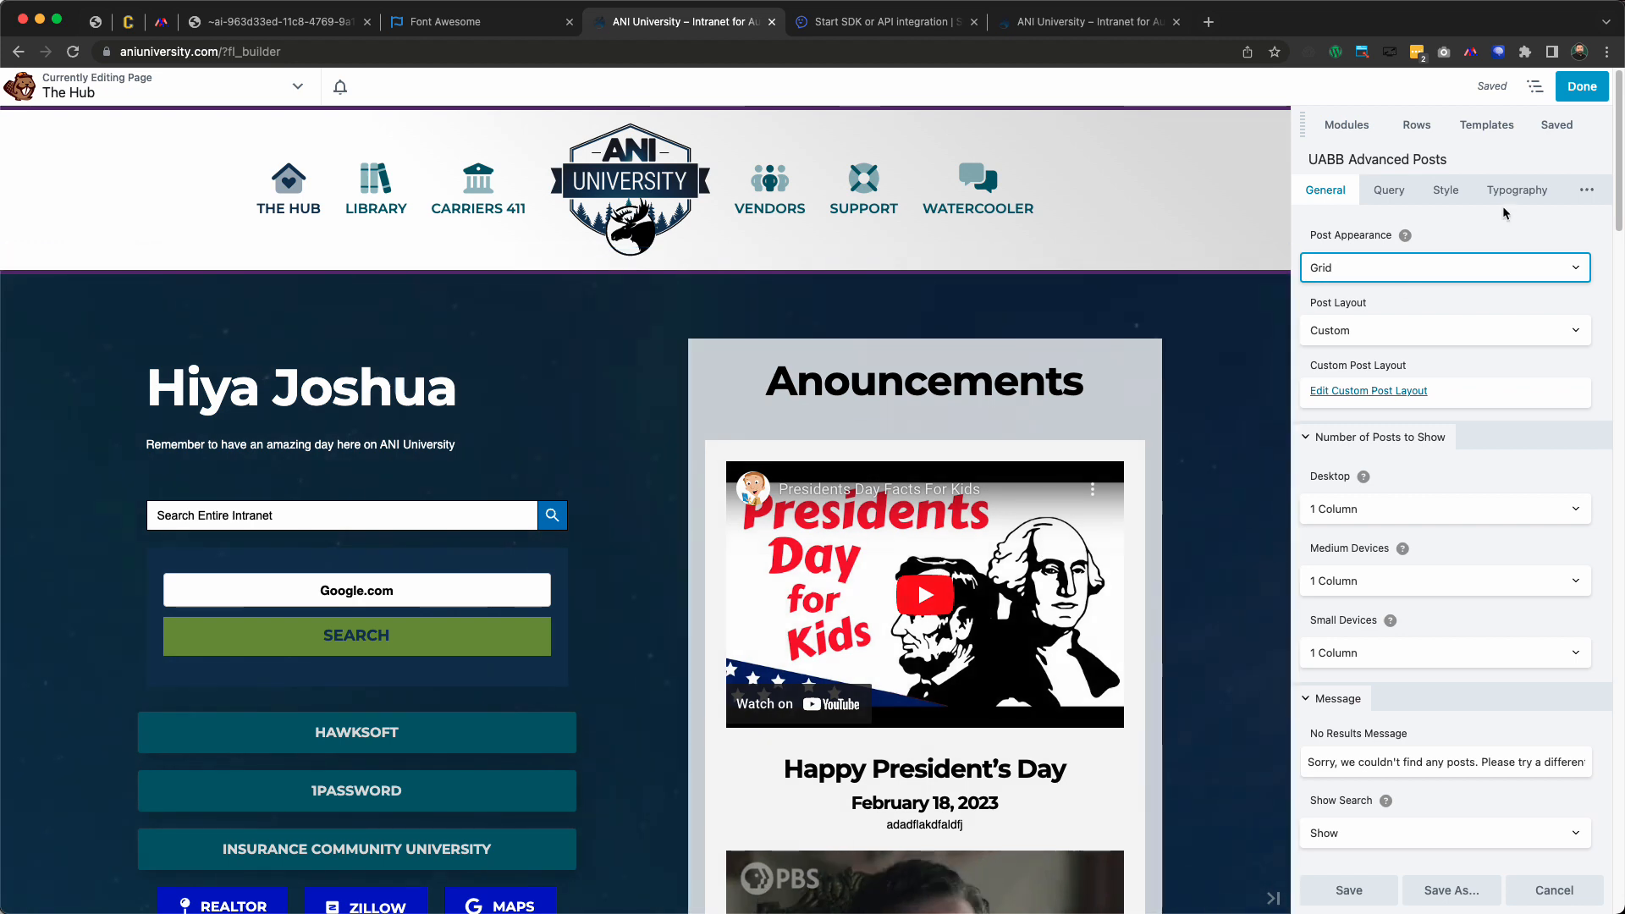
{"action": "left_click", "coordinate": [1401, 195]}
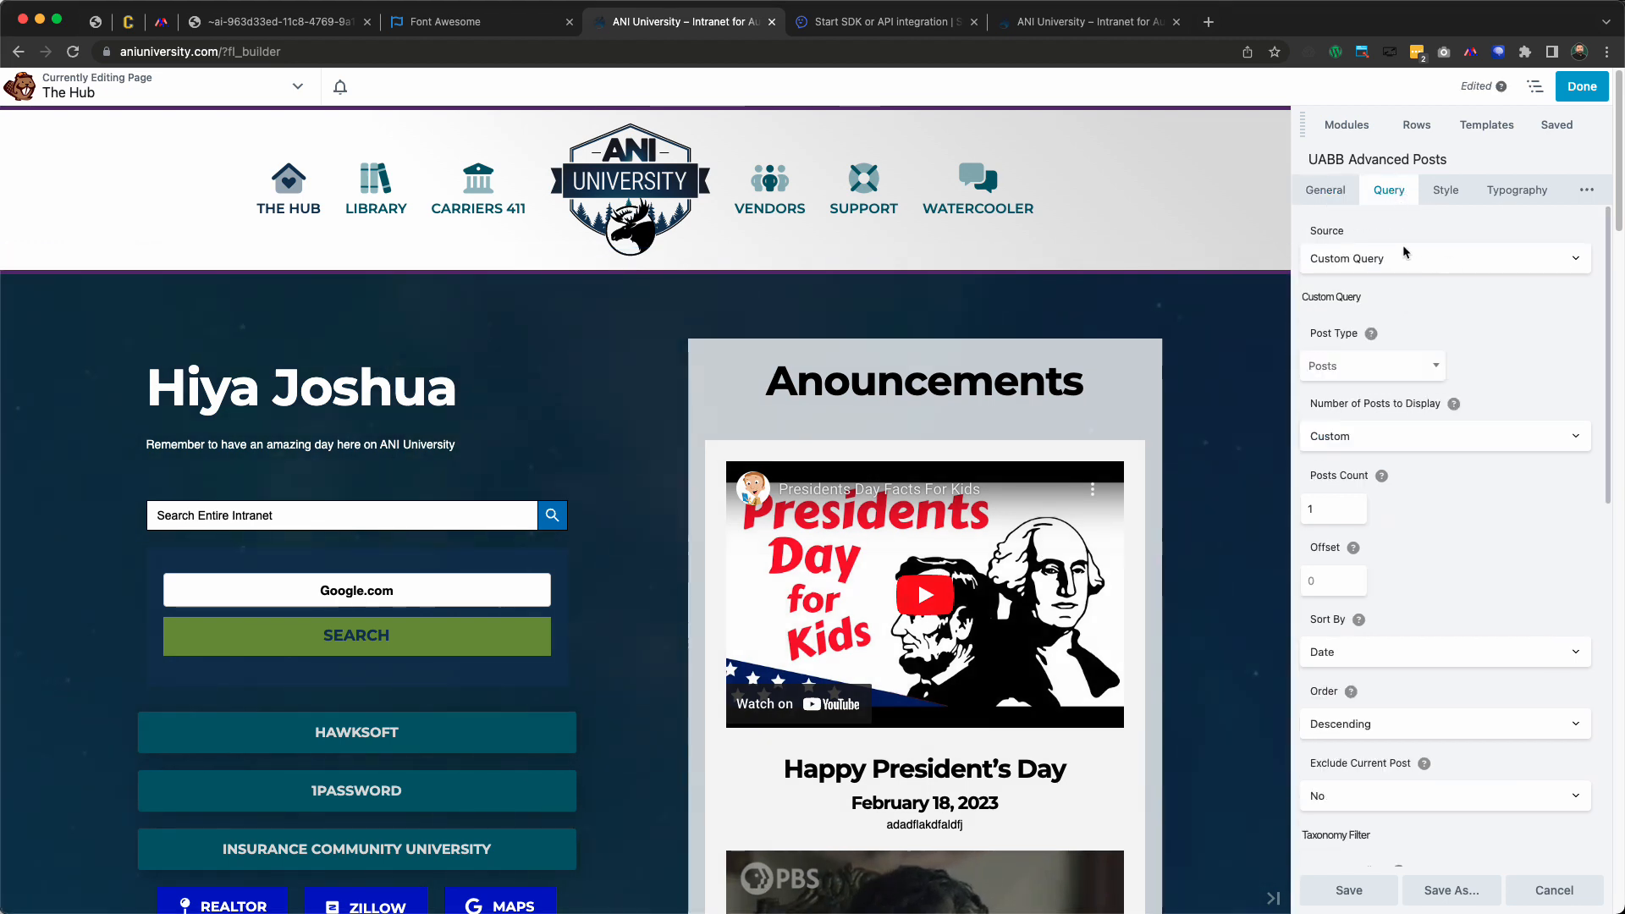
{"action": "scroll", "coordinate": [1461, 379], "scroll_direction": "down", "scroll_amount": 4}
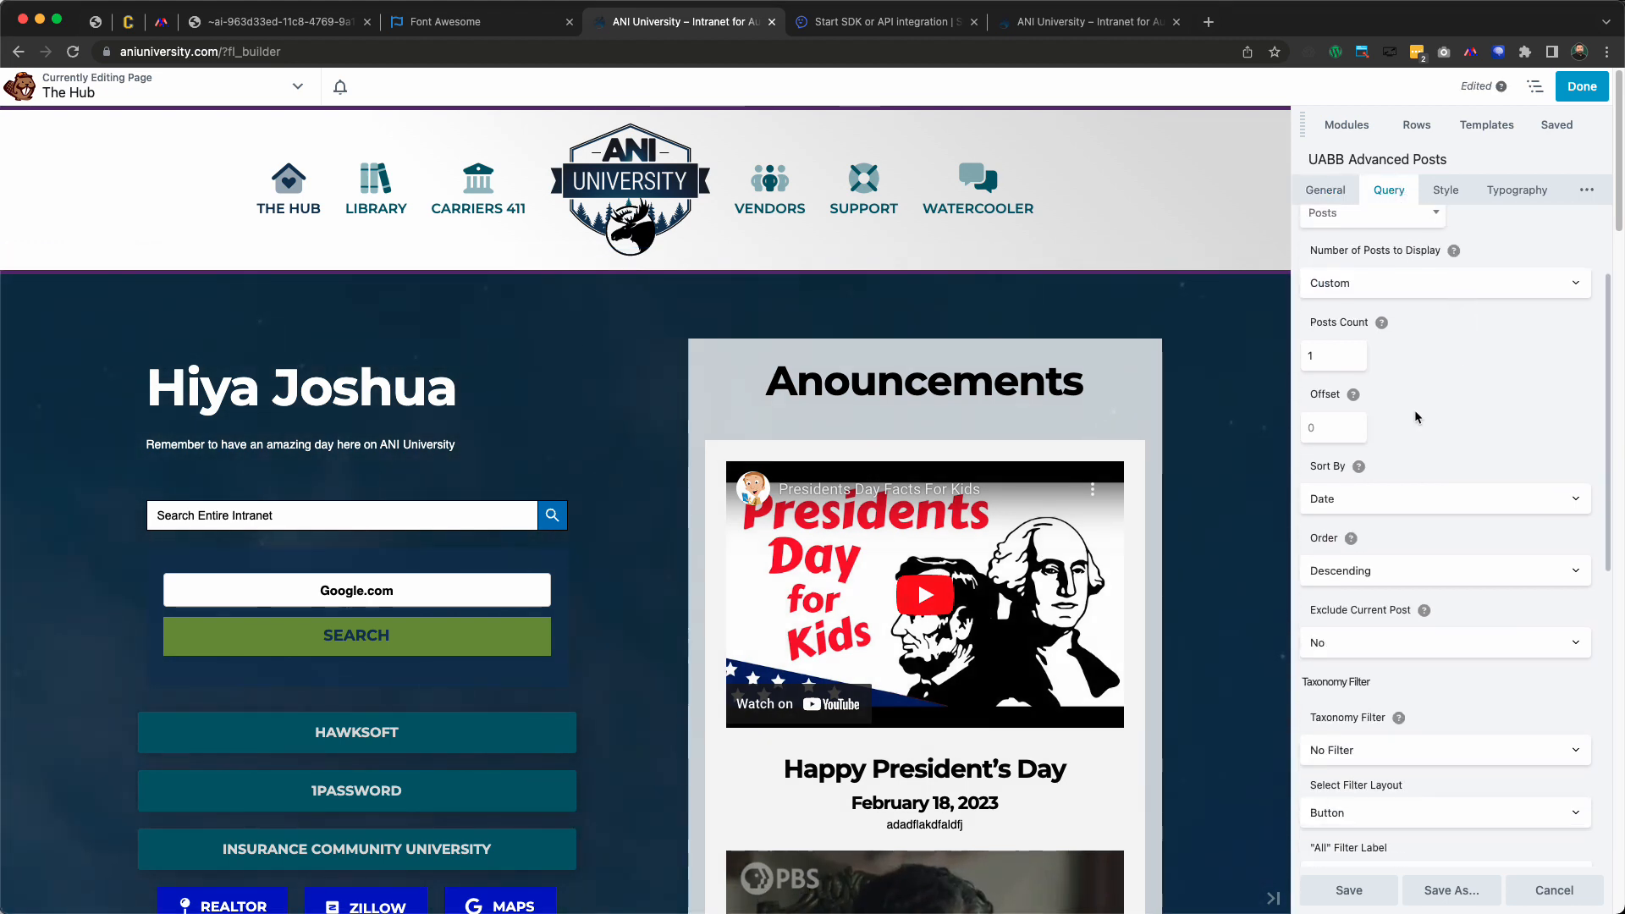
{"action": "scroll", "coordinate": [1470, 390], "scroll_direction": "down", "scroll_amount": 15}
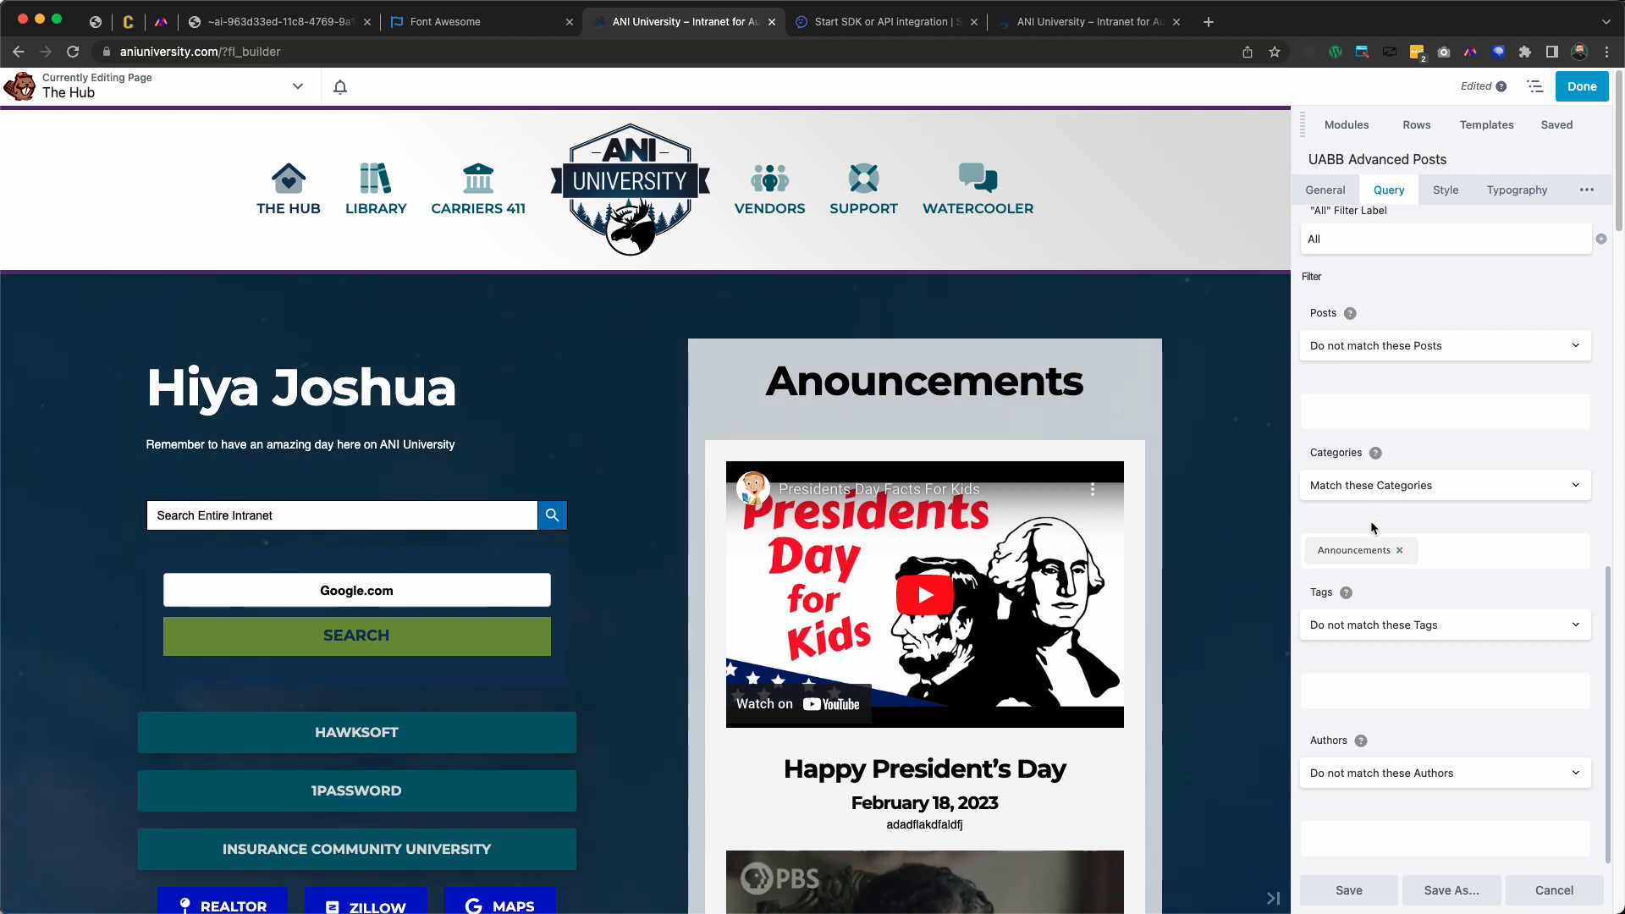
{"action": "scroll", "coordinate": [1370, 500], "scroll_direction": "up", "scroll_amount": 10}
Open the module's custom post layout and examine the conditional YouTube iframe block in its HTML
{"action": "left_click", "coordinate": [1327, 193]}
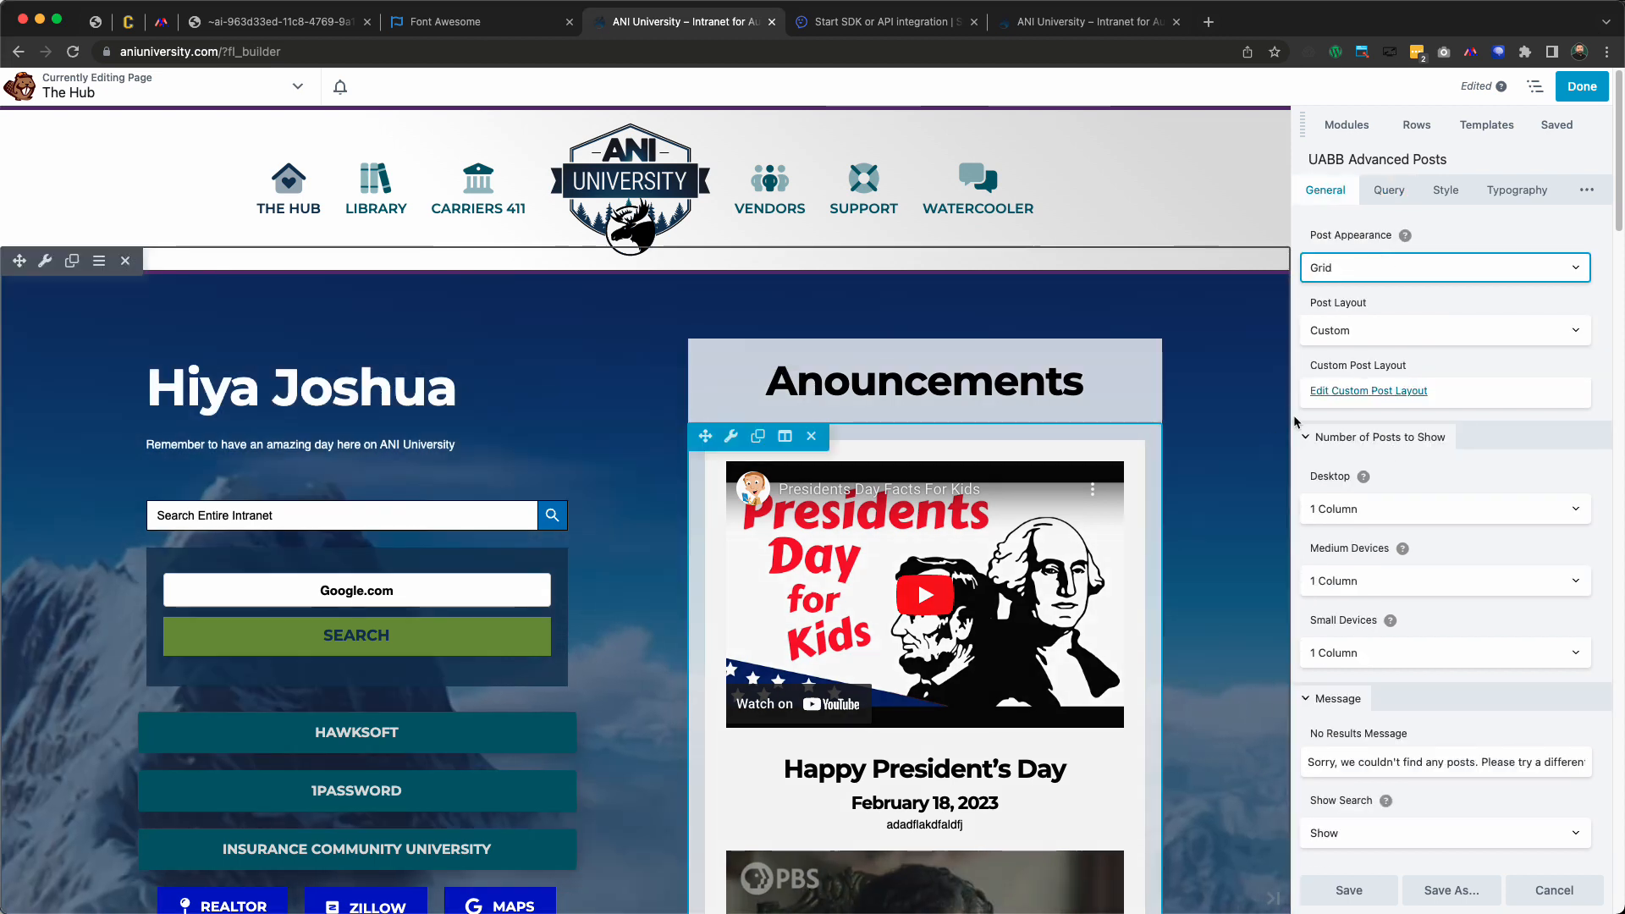
{"action": "left_click", "coordinate": [1373, 401]}
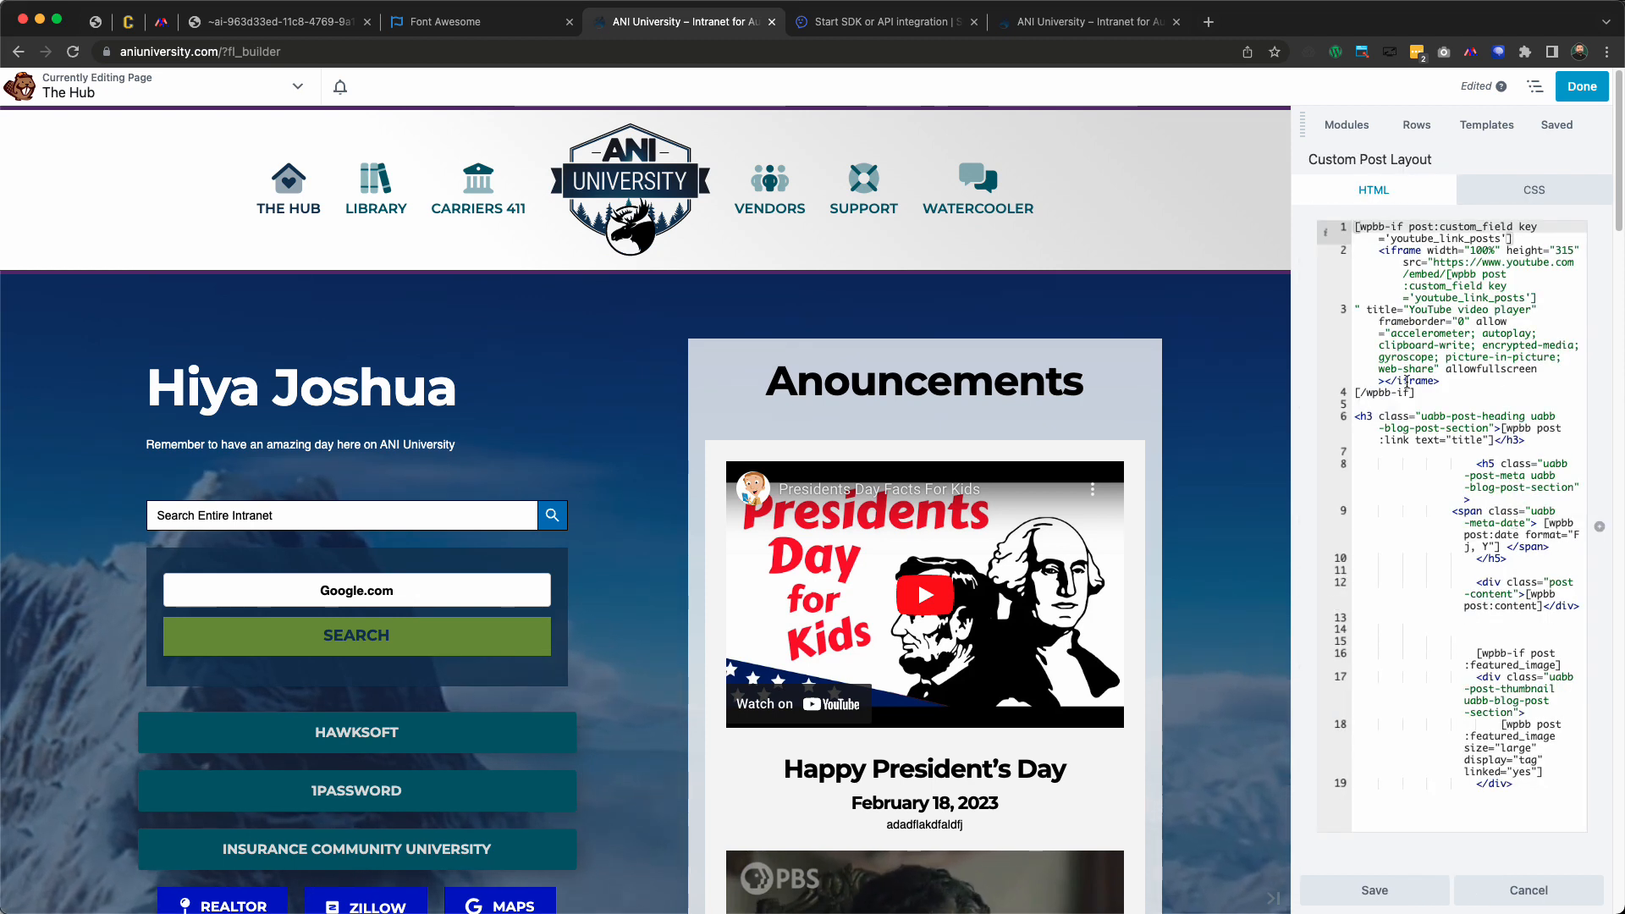
{"action": "left_click_drag", "start_coordinate": [1416, 393], "coordinate": [1356, 225]}
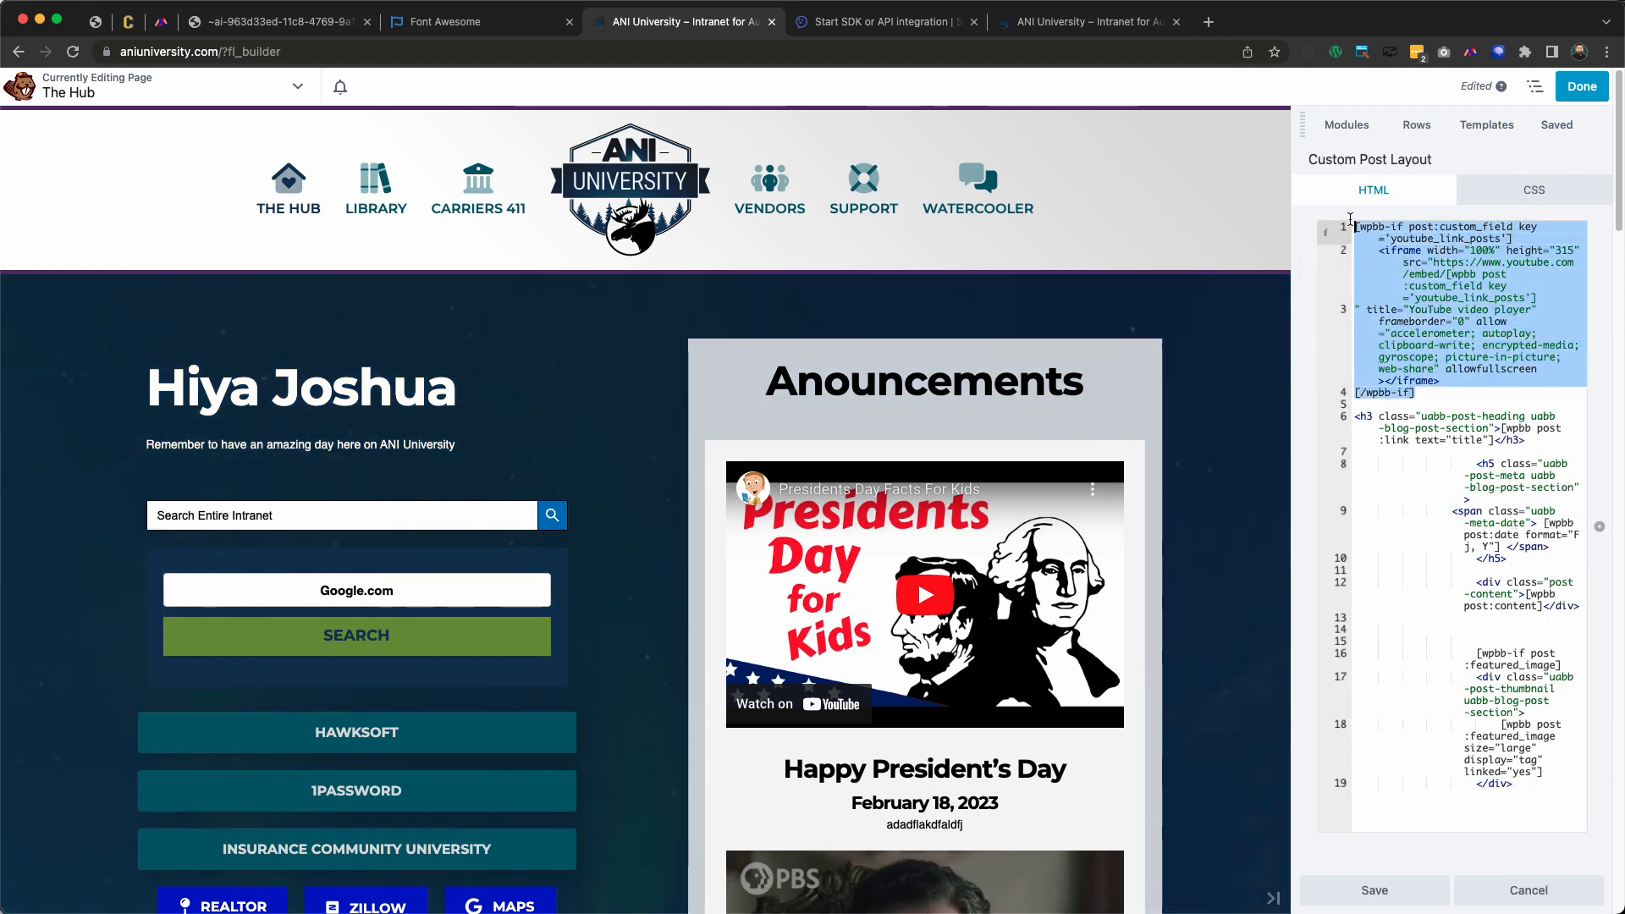
{"action": "left_click", "coordinate": [1465, 282]}
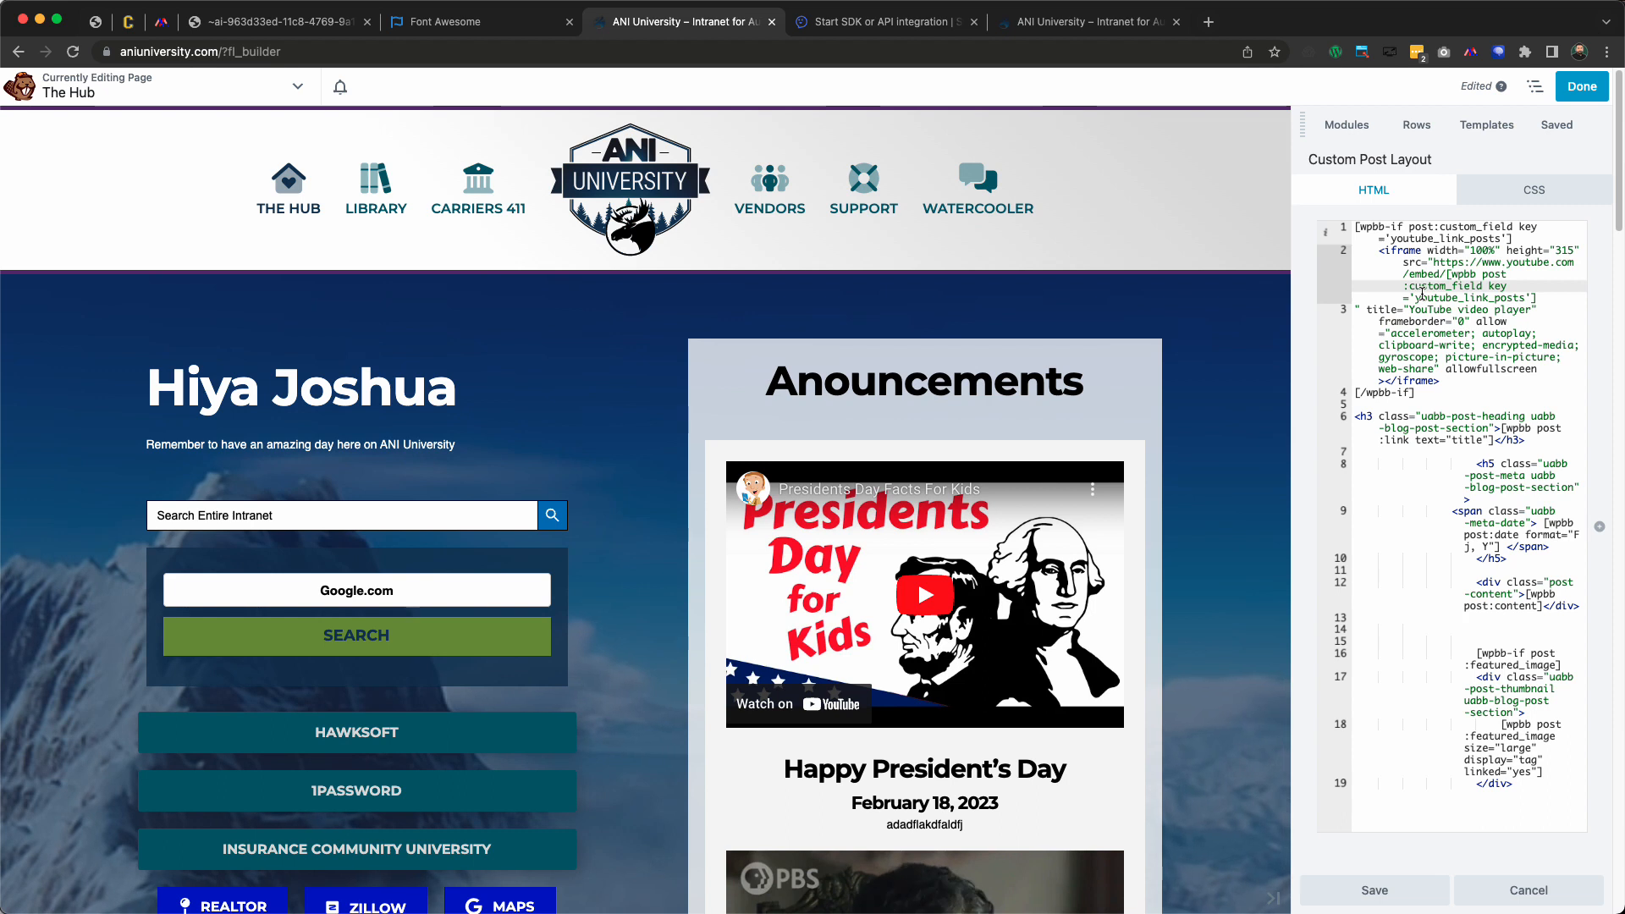
{"action": "right_click", "coordinate": [895, 483]}
{"action": "key", "text": "Escape"}
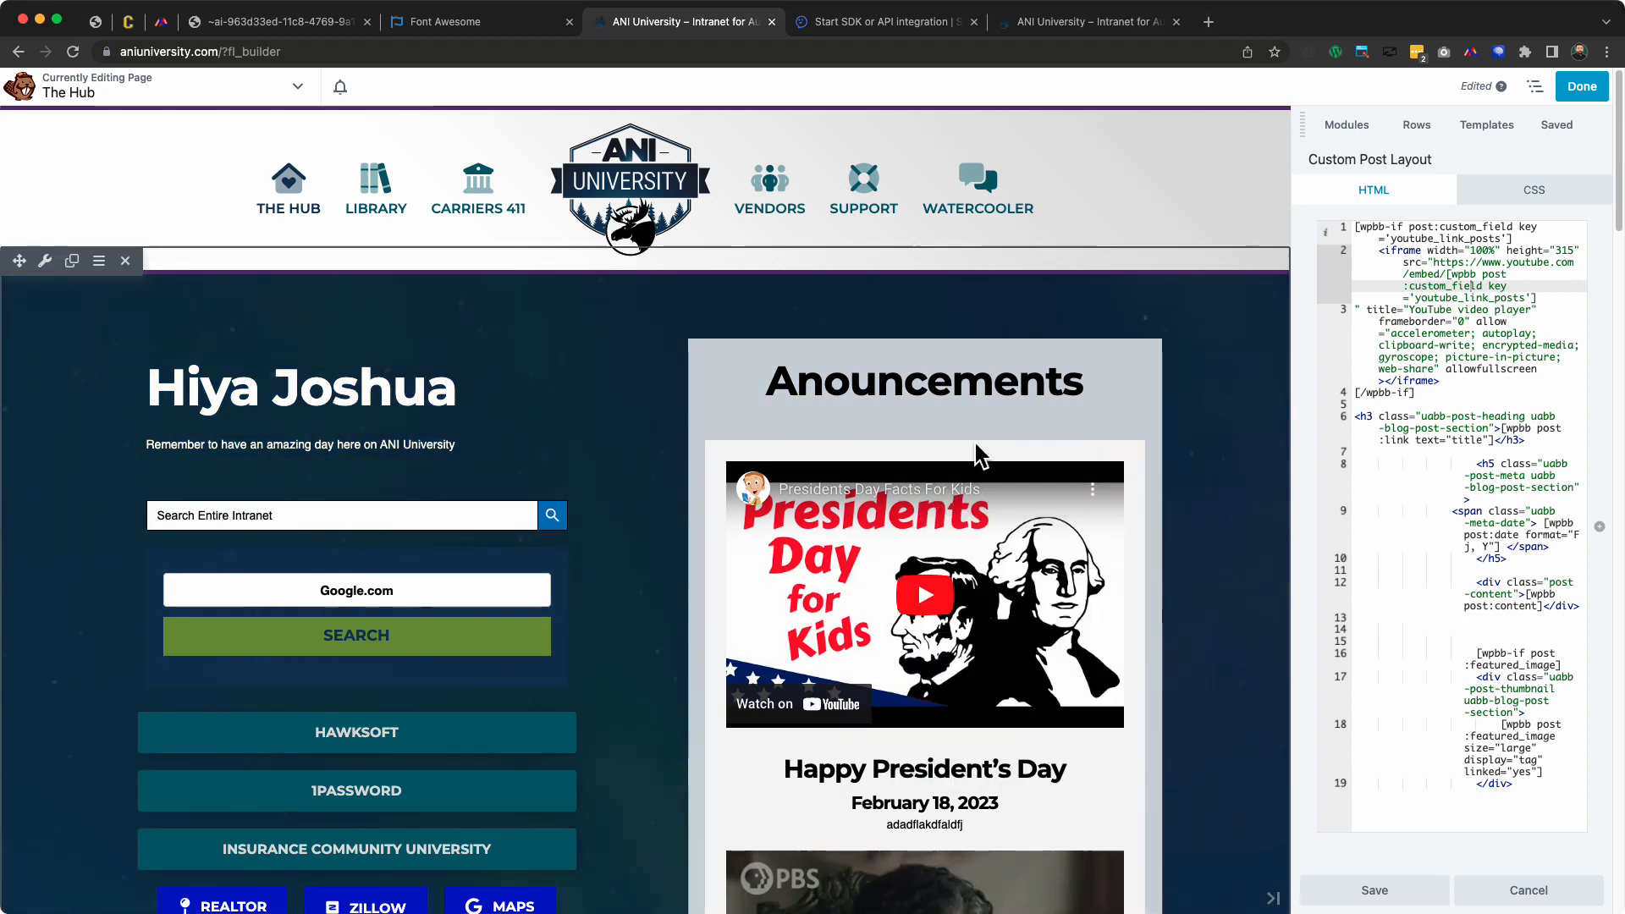
Open a YouTube video in a new tab, and highlight the video ID in its web address
{"action": "left_click", "coordinate": [1209, 21]}
{"action": "type", "text": "you"}
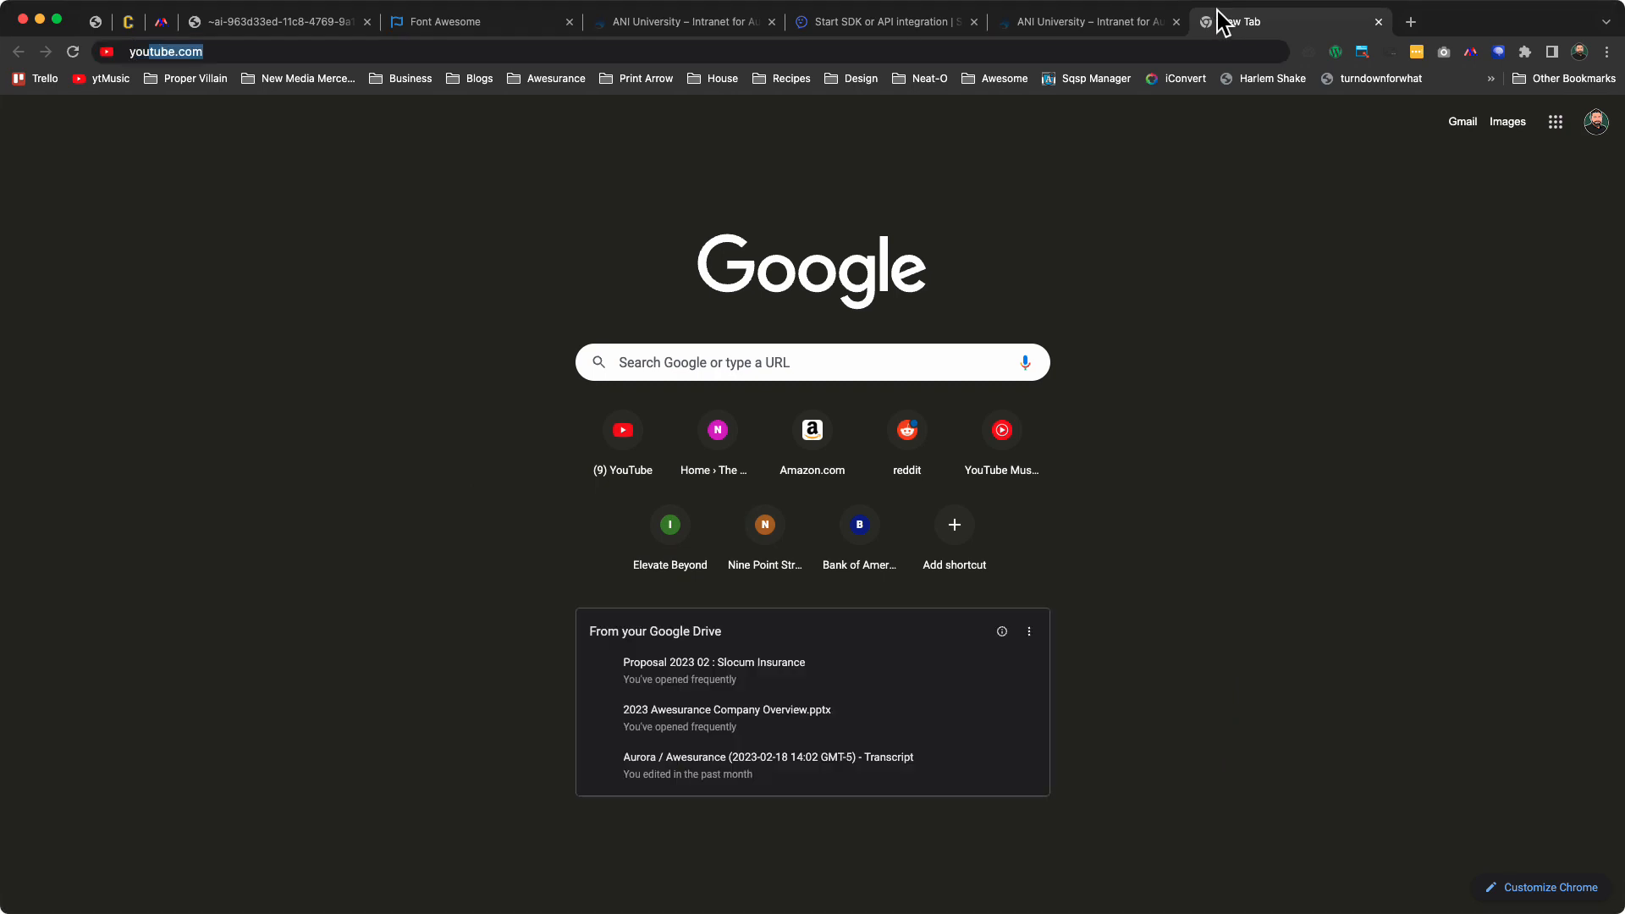
{"action": "key", "text": "Return"}
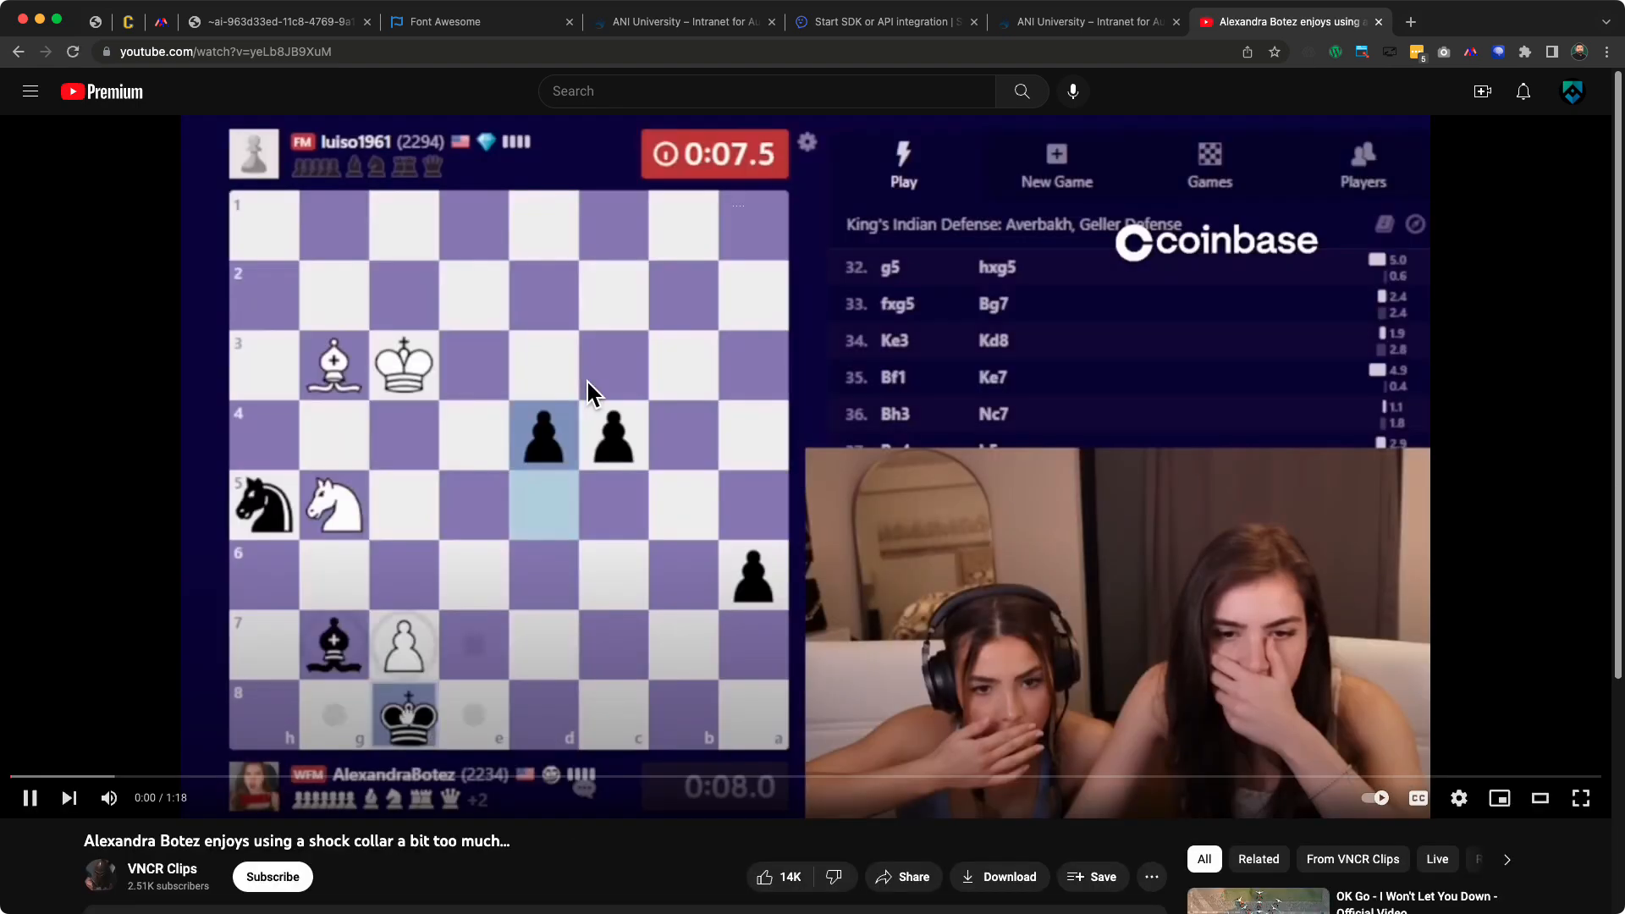
{"action": "left_click", "coordinate": [586, 379]}
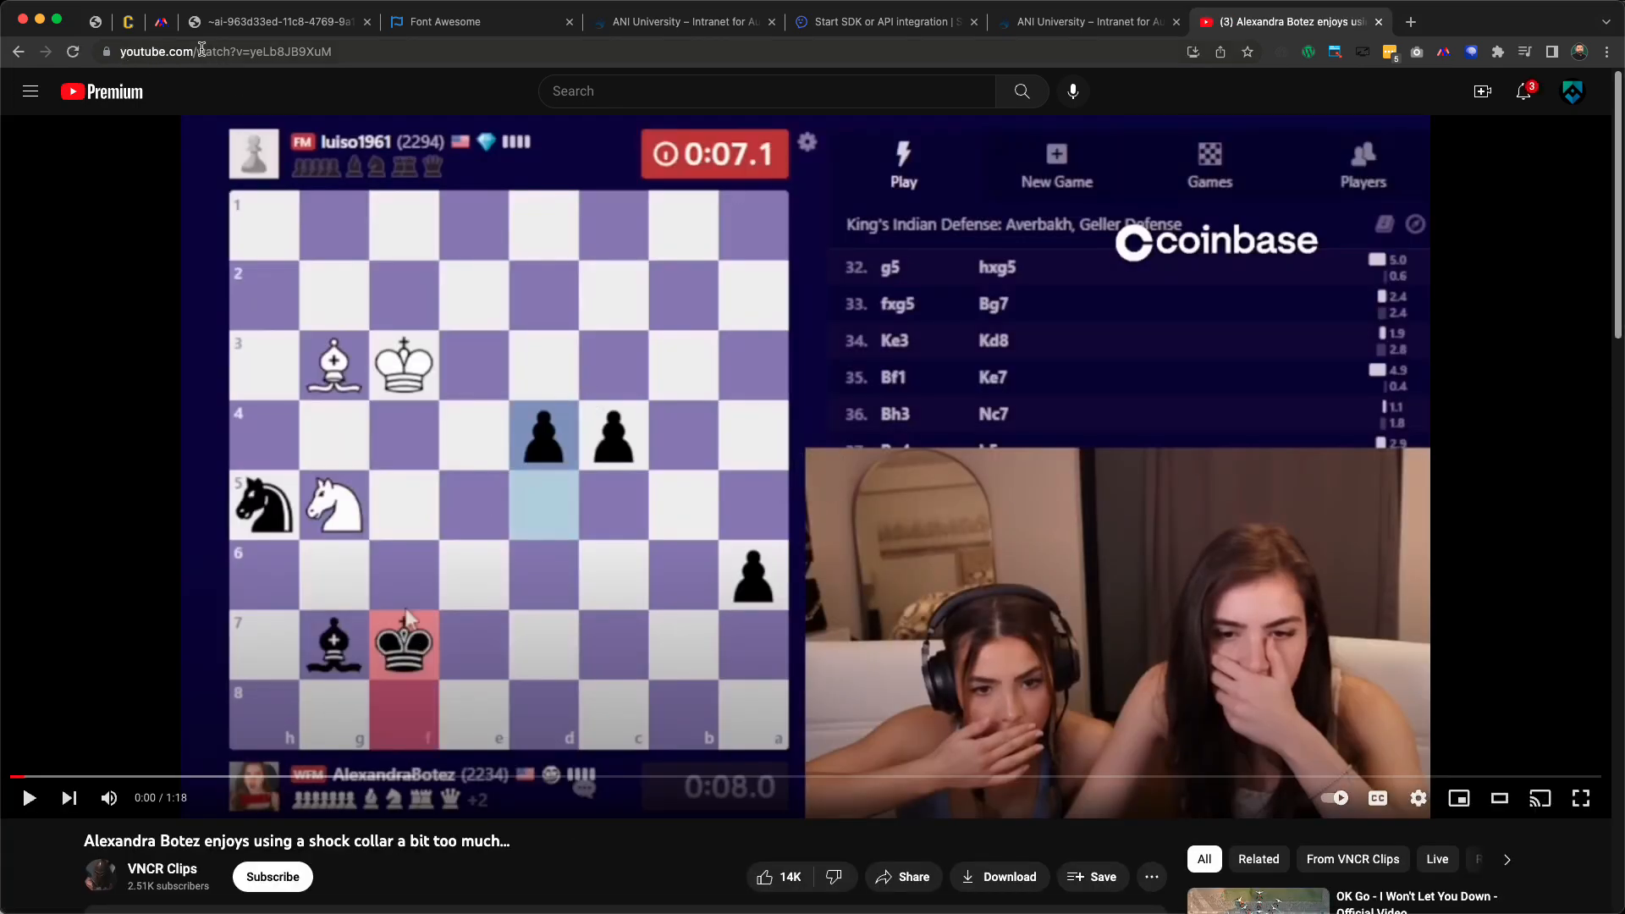
{"action": "left_click", "coordinate": [245, 51]}
{"action": "left_click_drag", "start_coordinate": [312, 48], "coordinate": [344, 48]}
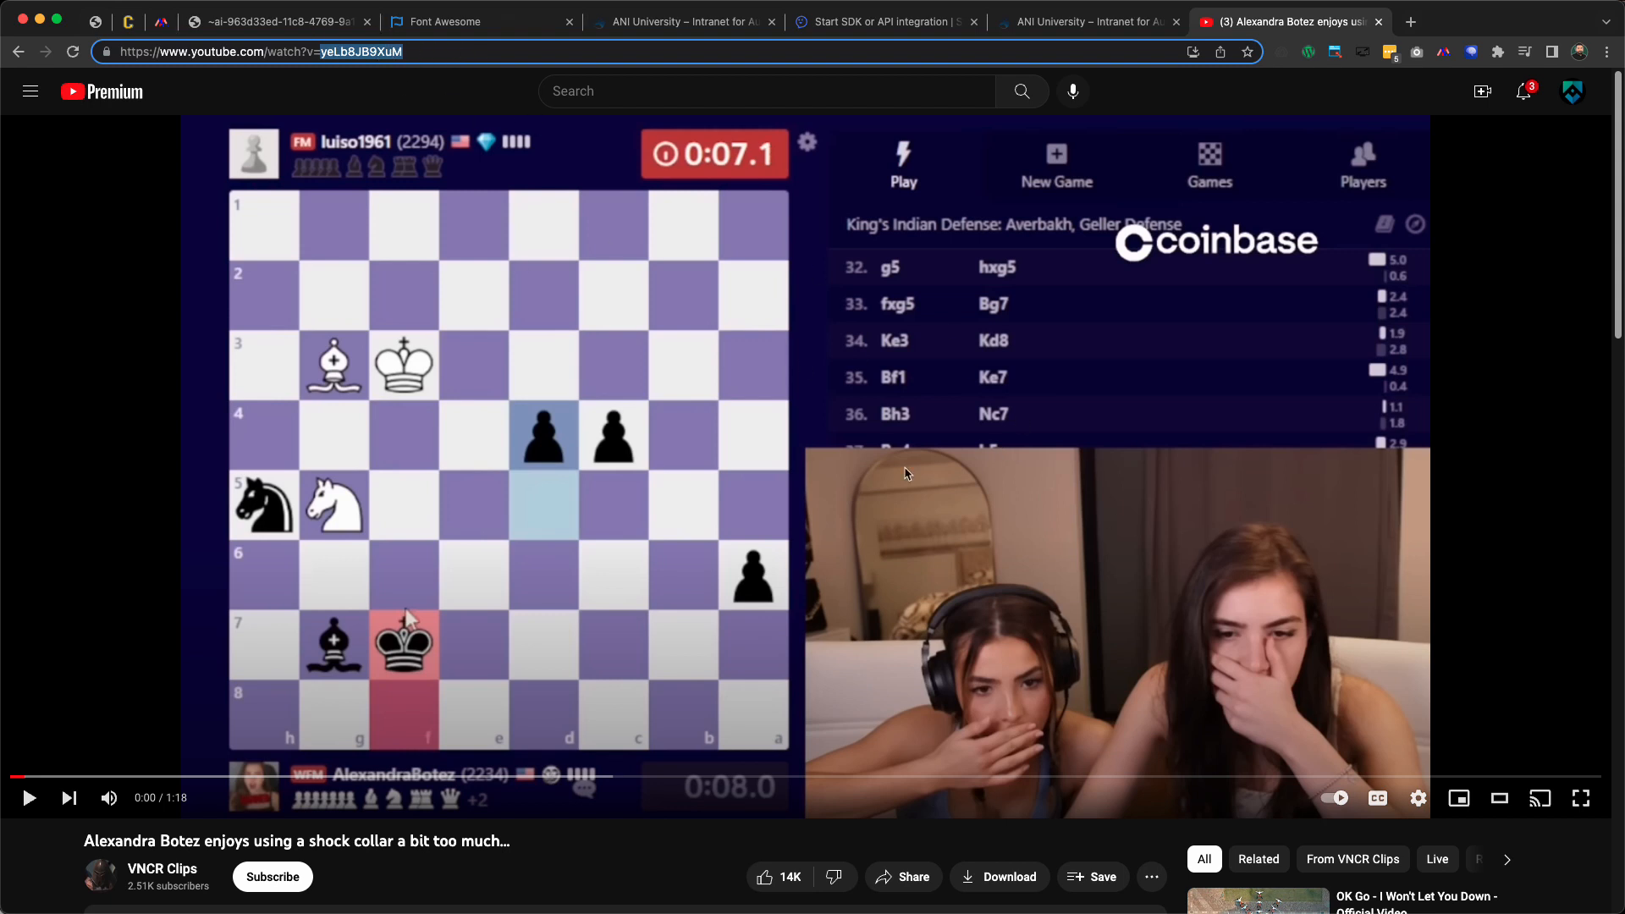
View the YouTube video's embed code for comparison, and return to the page builder by closing the video's tab
{"action": "scroll", "coordinate": [676, 568], "scroll_direction": "down", "scroll_amount": 3}
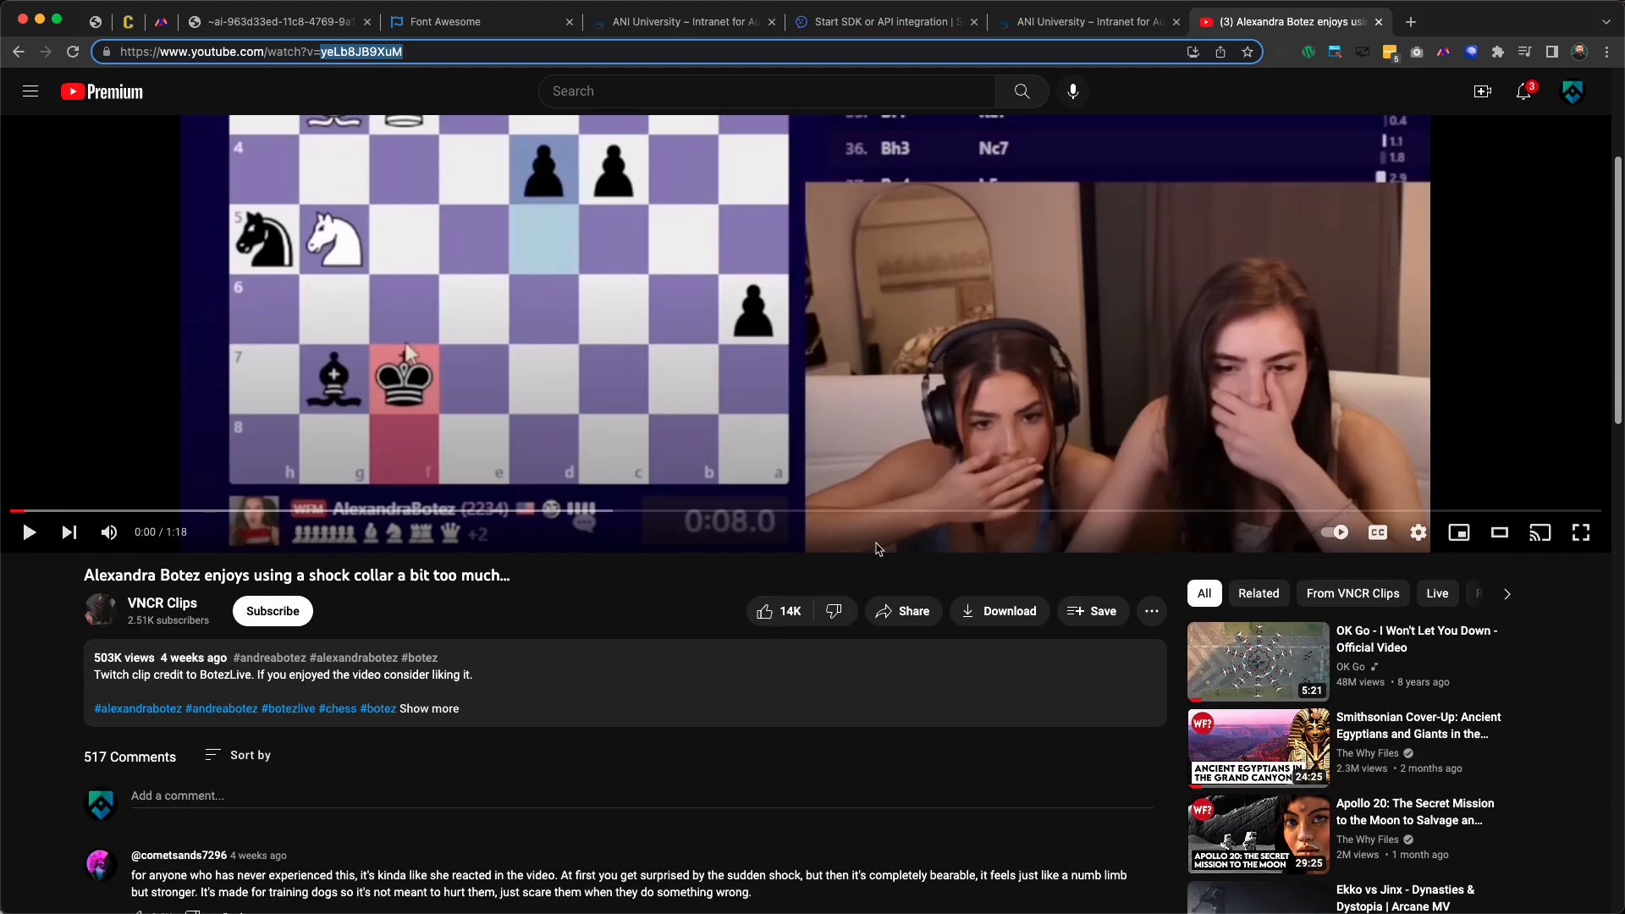
{"action": "left_click", "coordinate": [923, 614]}
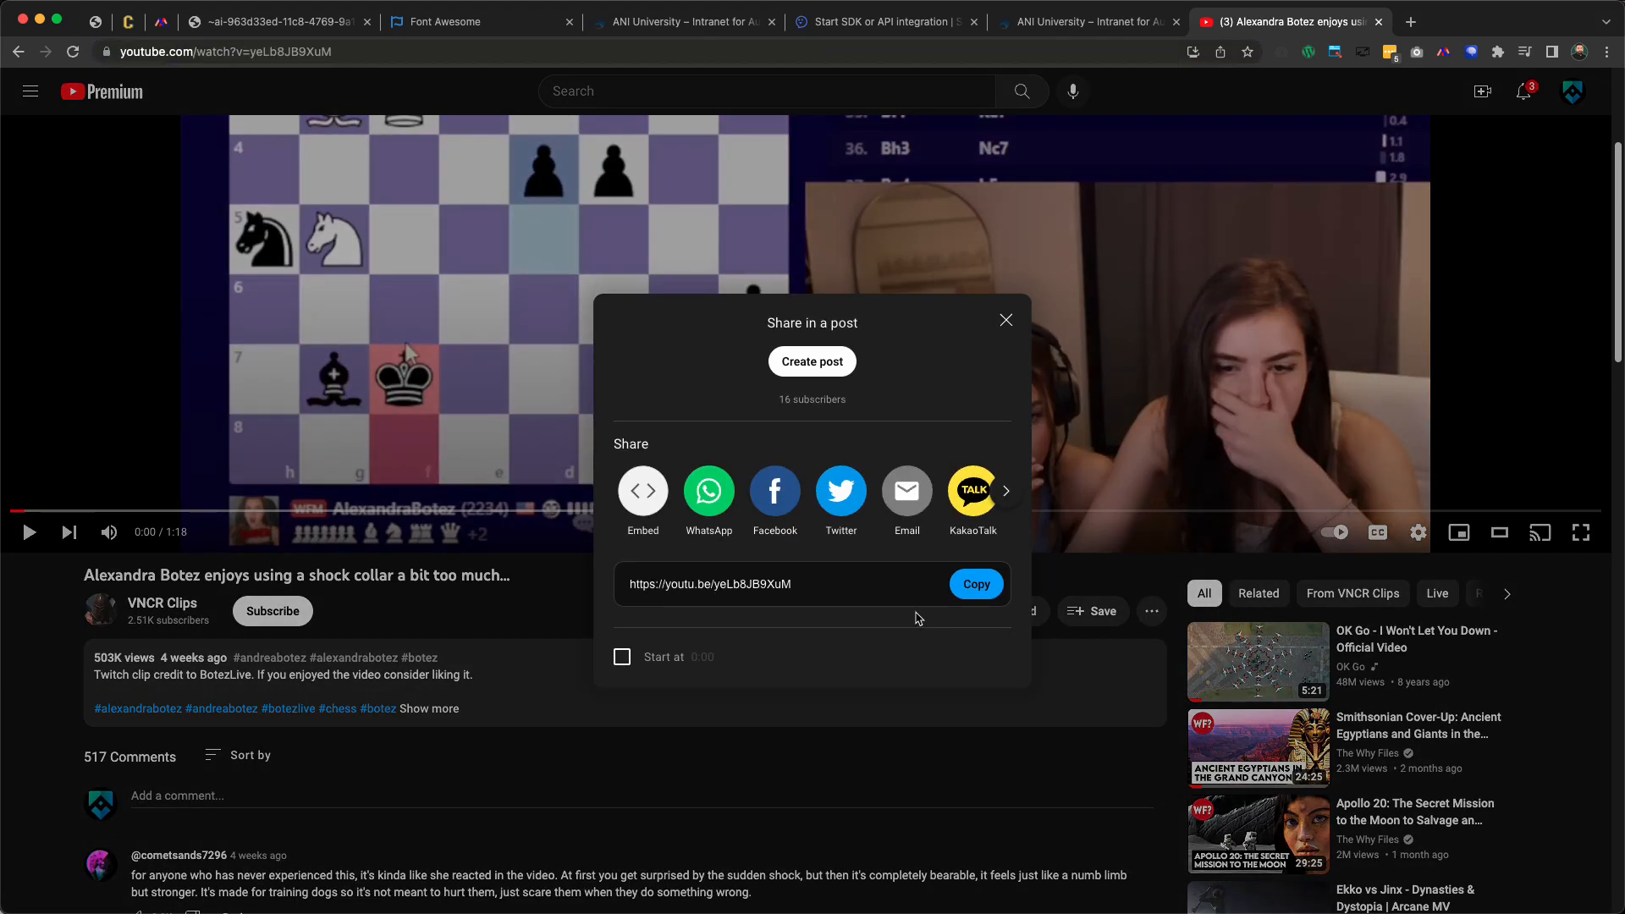
{"action": "left_click", "coordinate": [643, 491]}
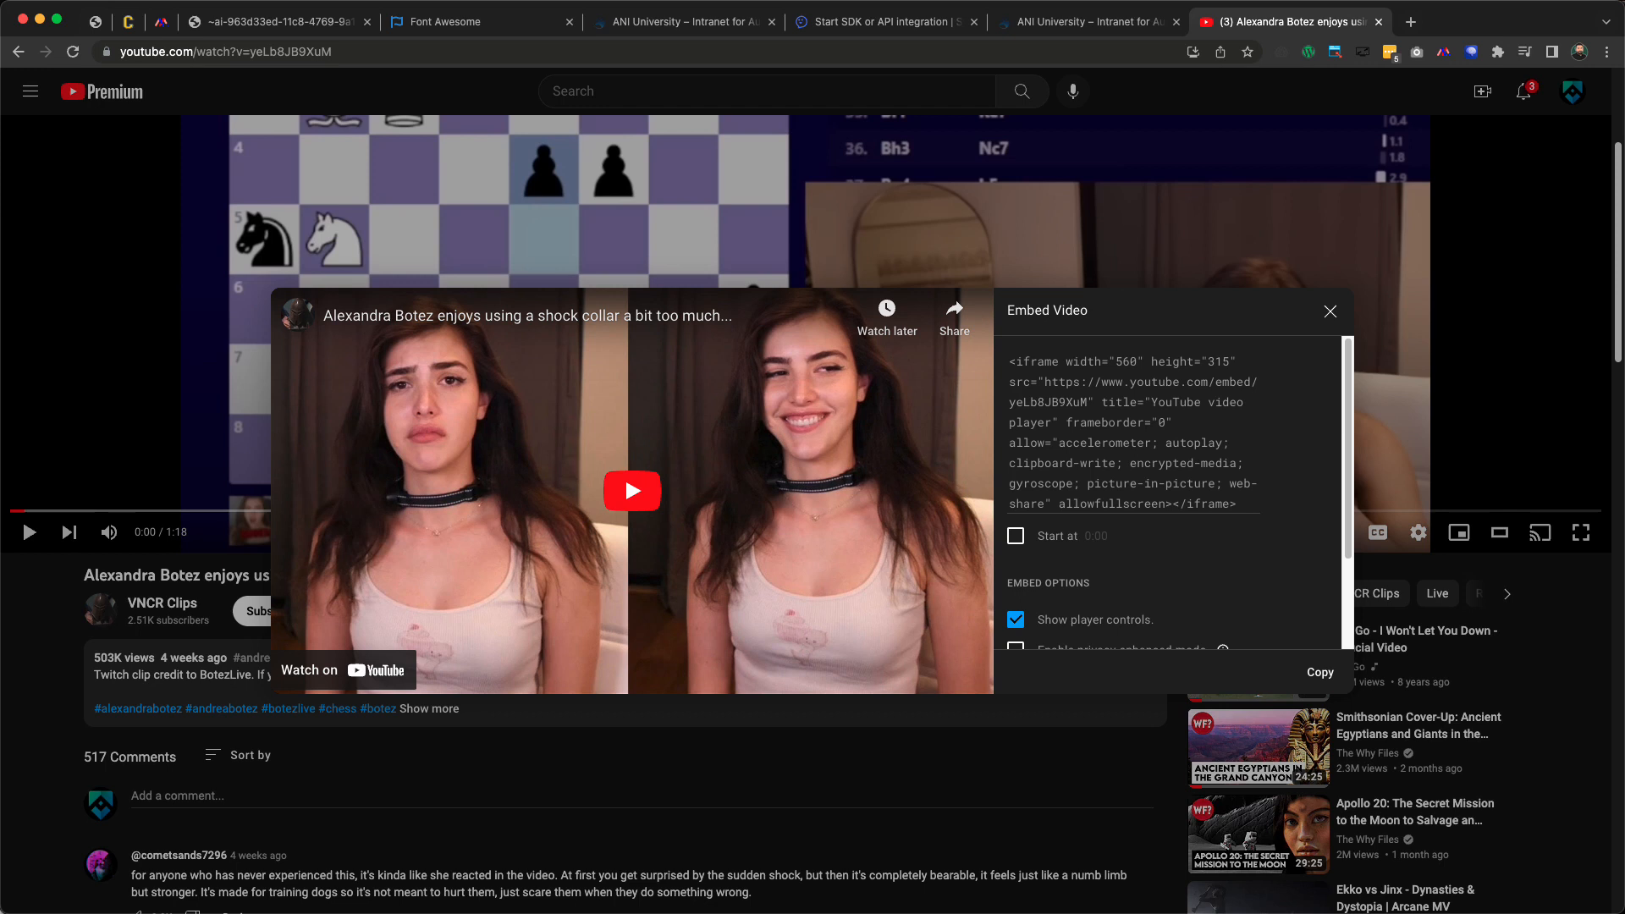
{"action": "left_click", "coordinate": [1378, 22]}
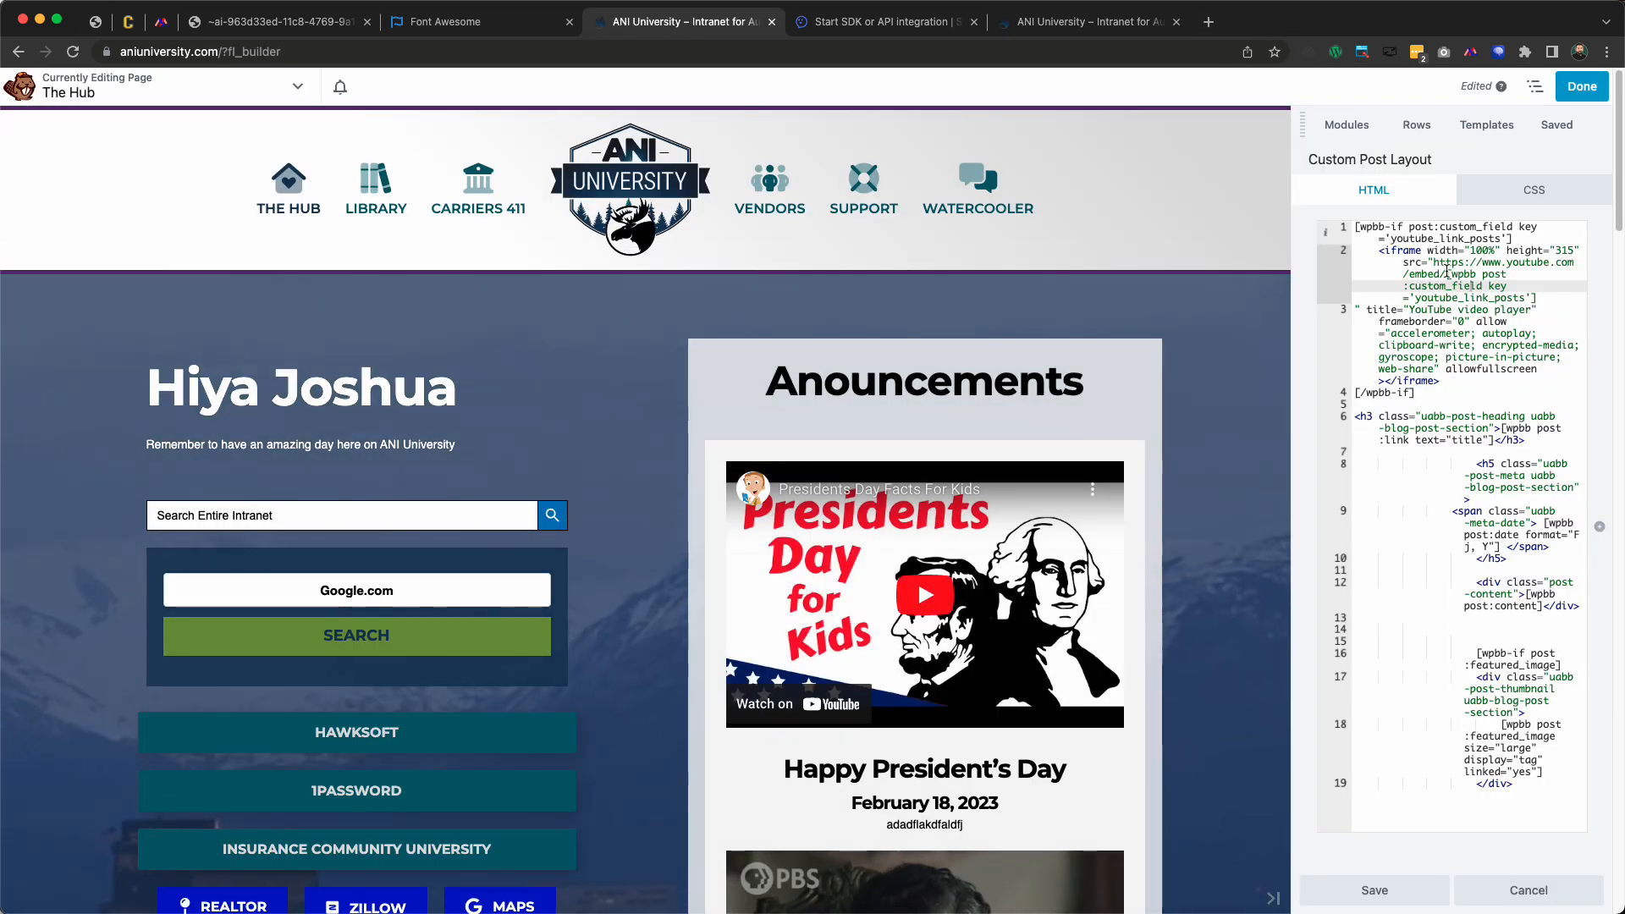
Examine the custom field shortcode that stands in for the video ID in the iframe's source address
{"action": "left_click", "coordinate": [1449, 273]}
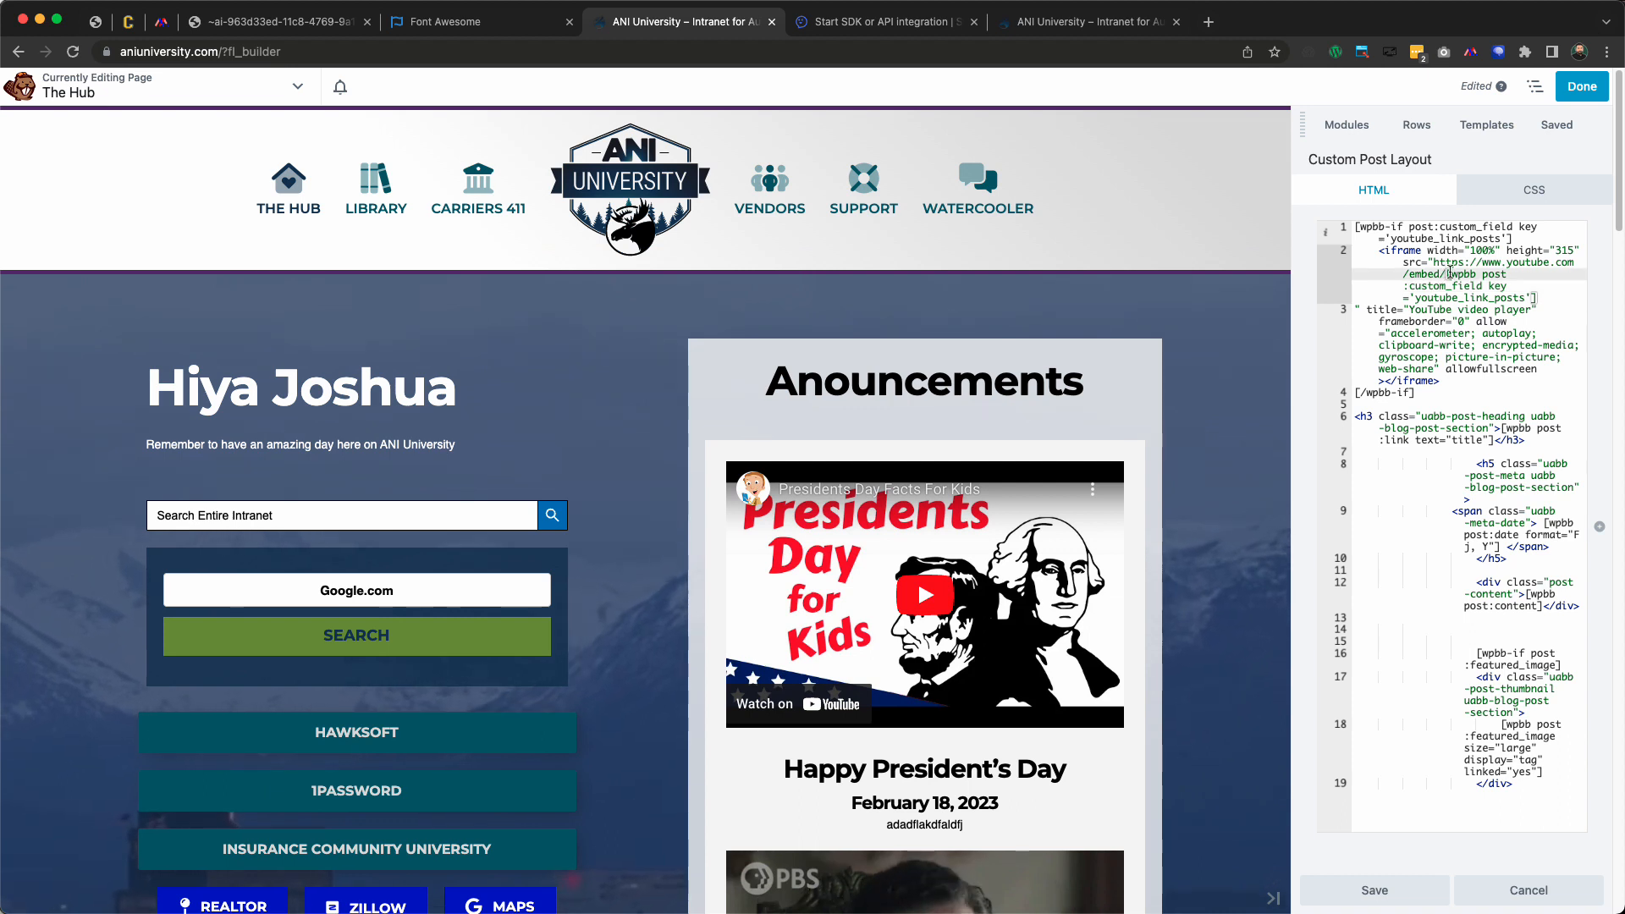
{"action": "left_click_drag", "start_coordinate": [1448, 273], "coordinate": [1505, 275]}
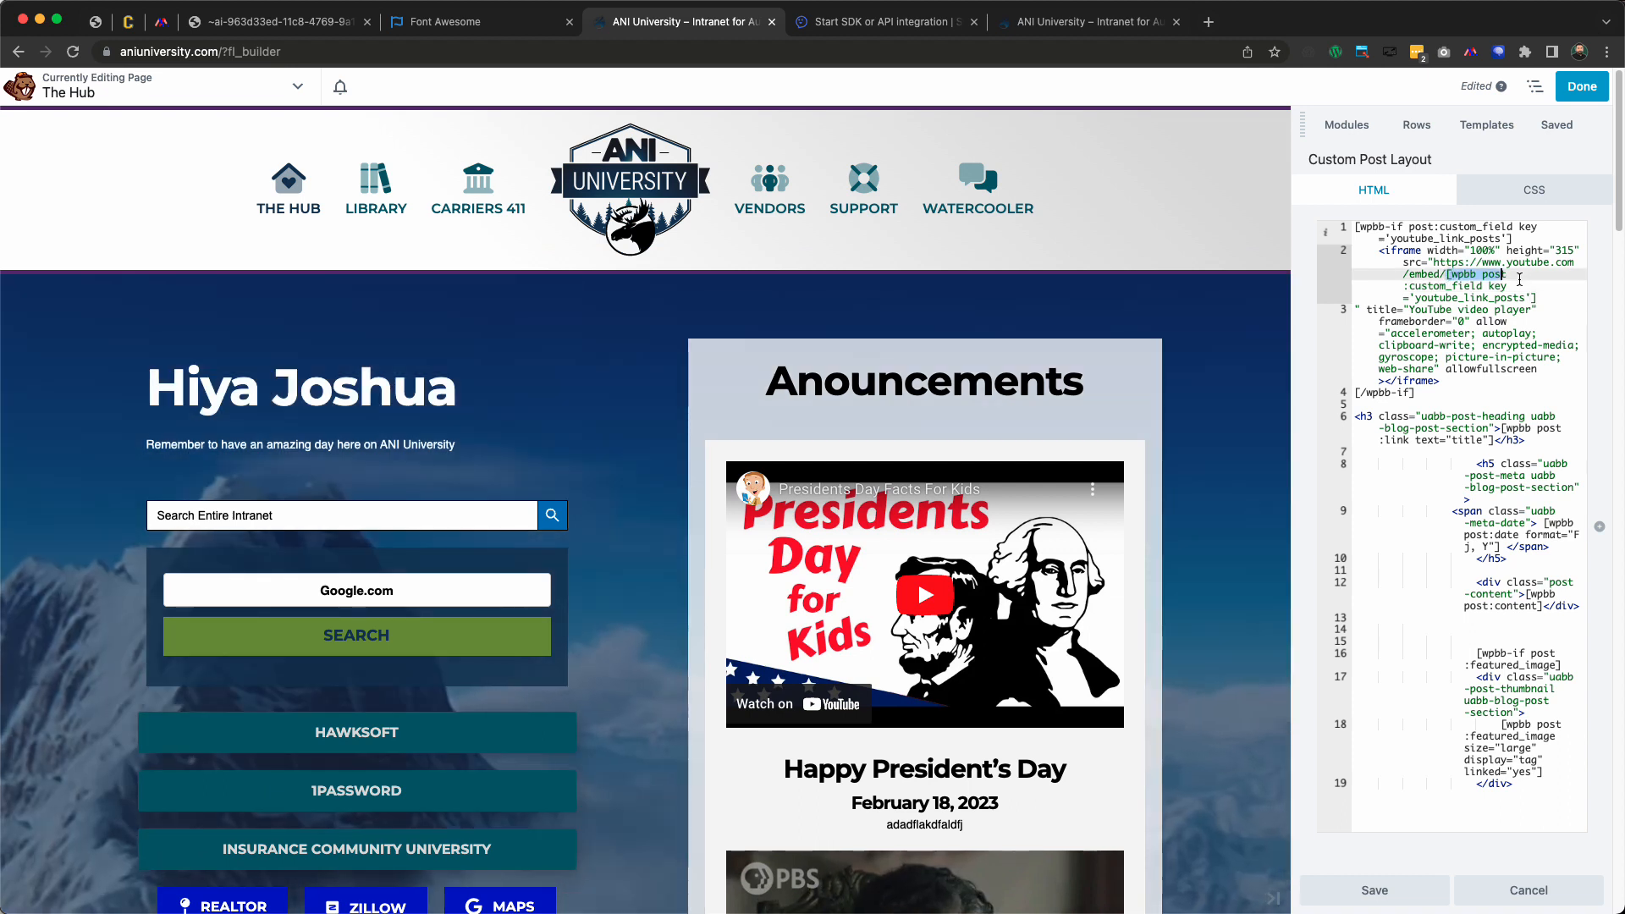
{"action": "left_click", "coordinate": [1453, 281]}
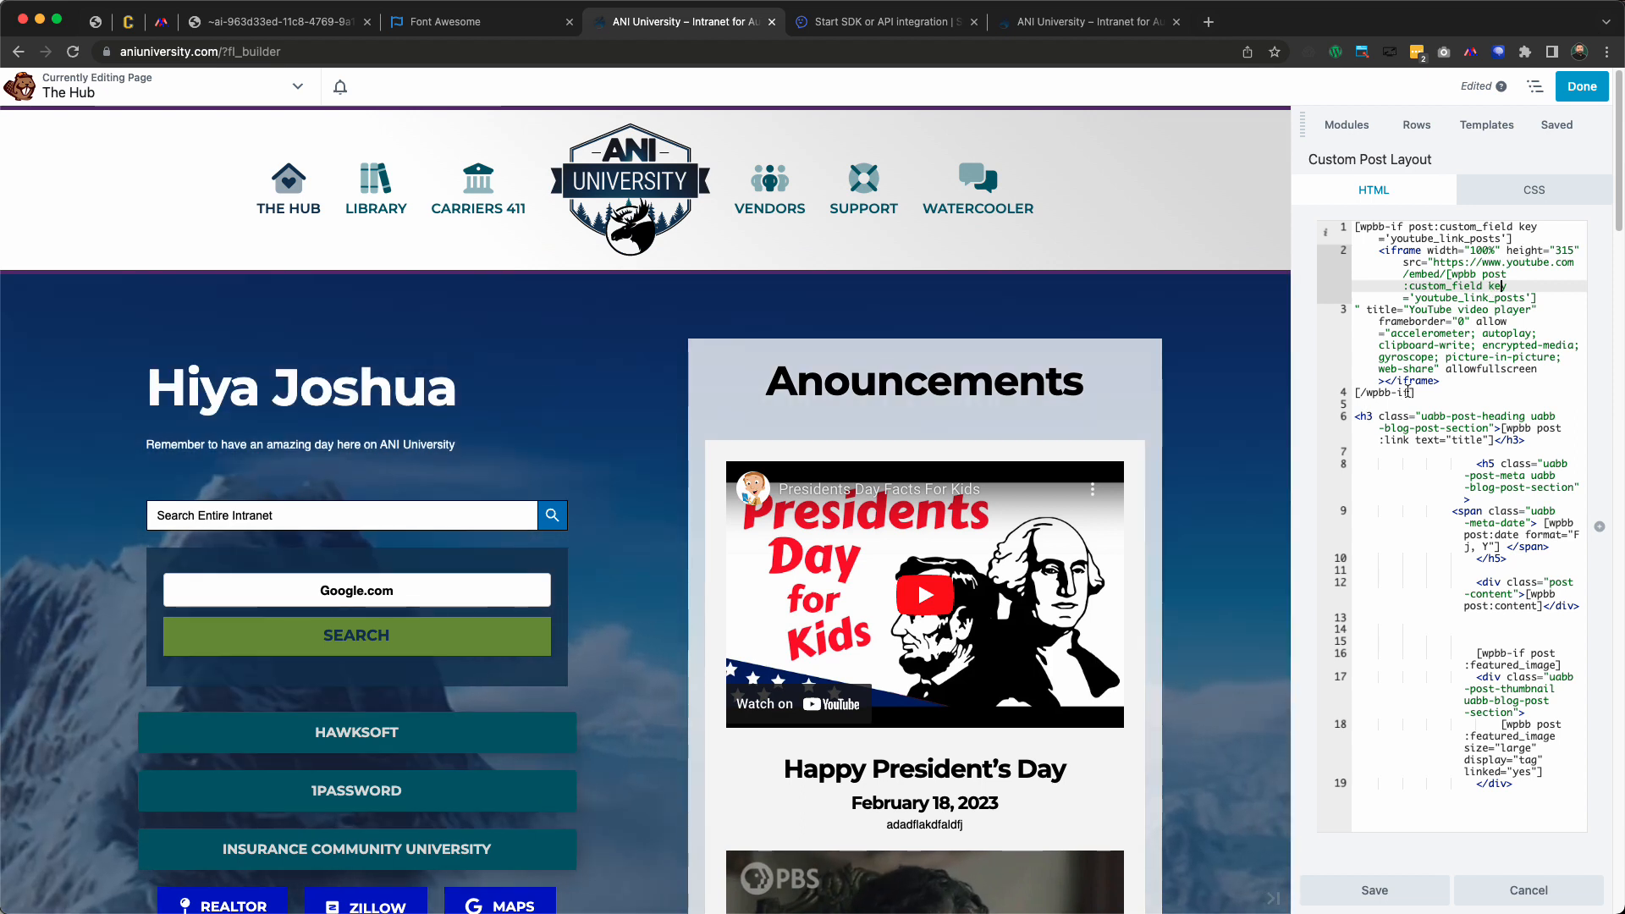
Add two blank lines after the closing [/wpbb-if] of the YouTube block in the layout HTML
{"action": "left_click", "coordinate": [1442, 393]}
{"action": "key", "text": "Return"}
{"action": "key", "text": "Return"}
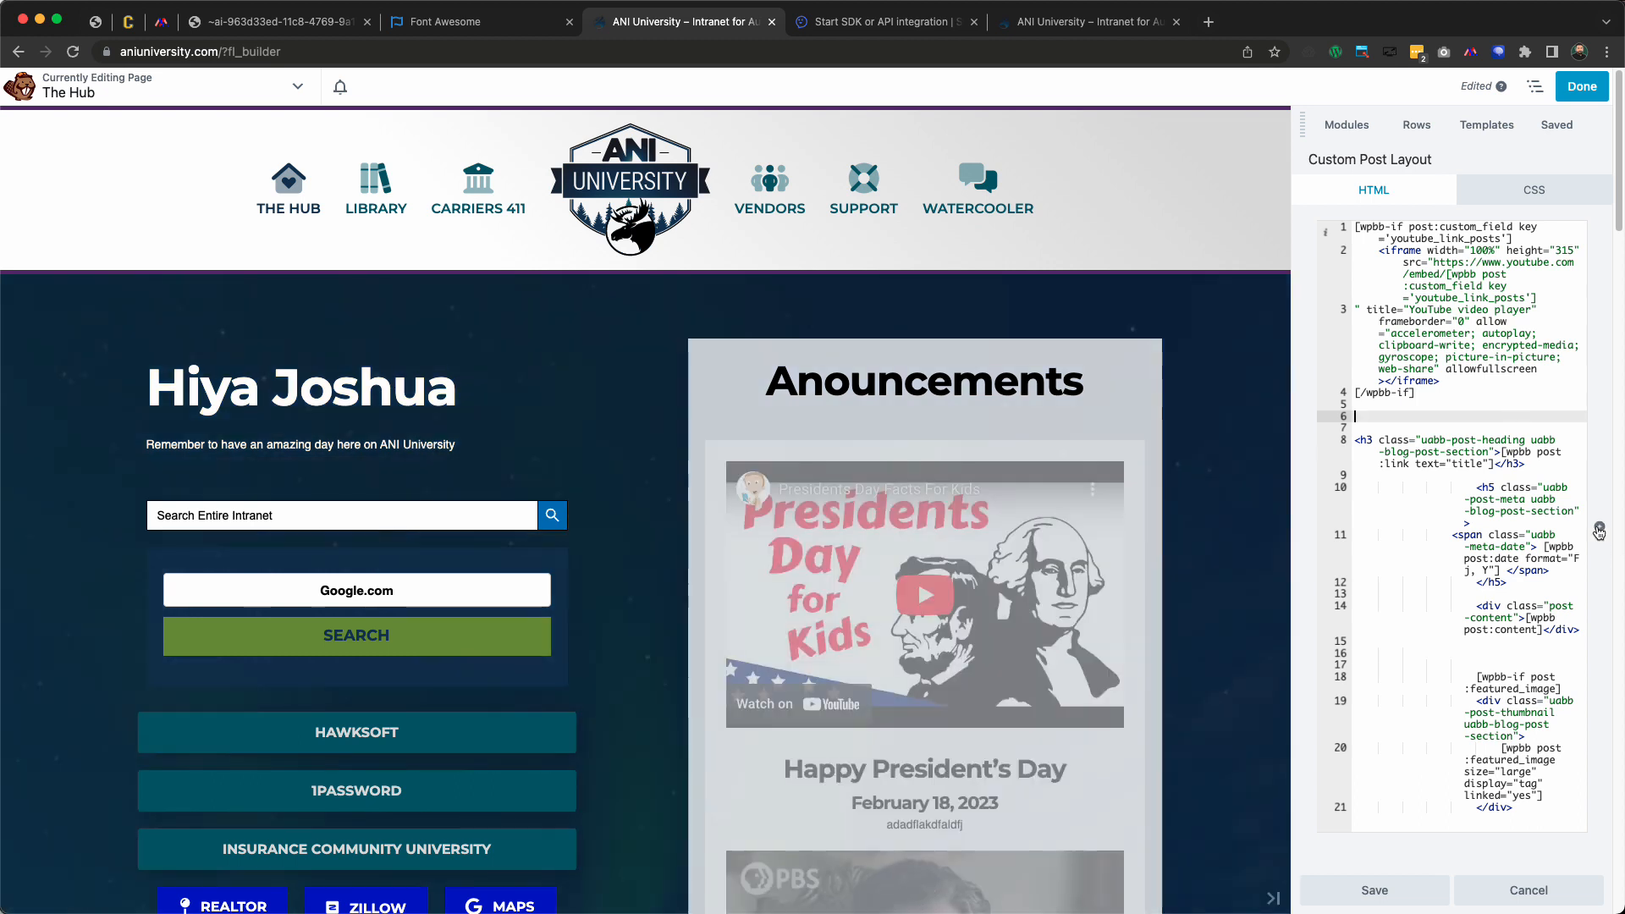
{"action": "left_click", "coordinate": [1600, 531]}
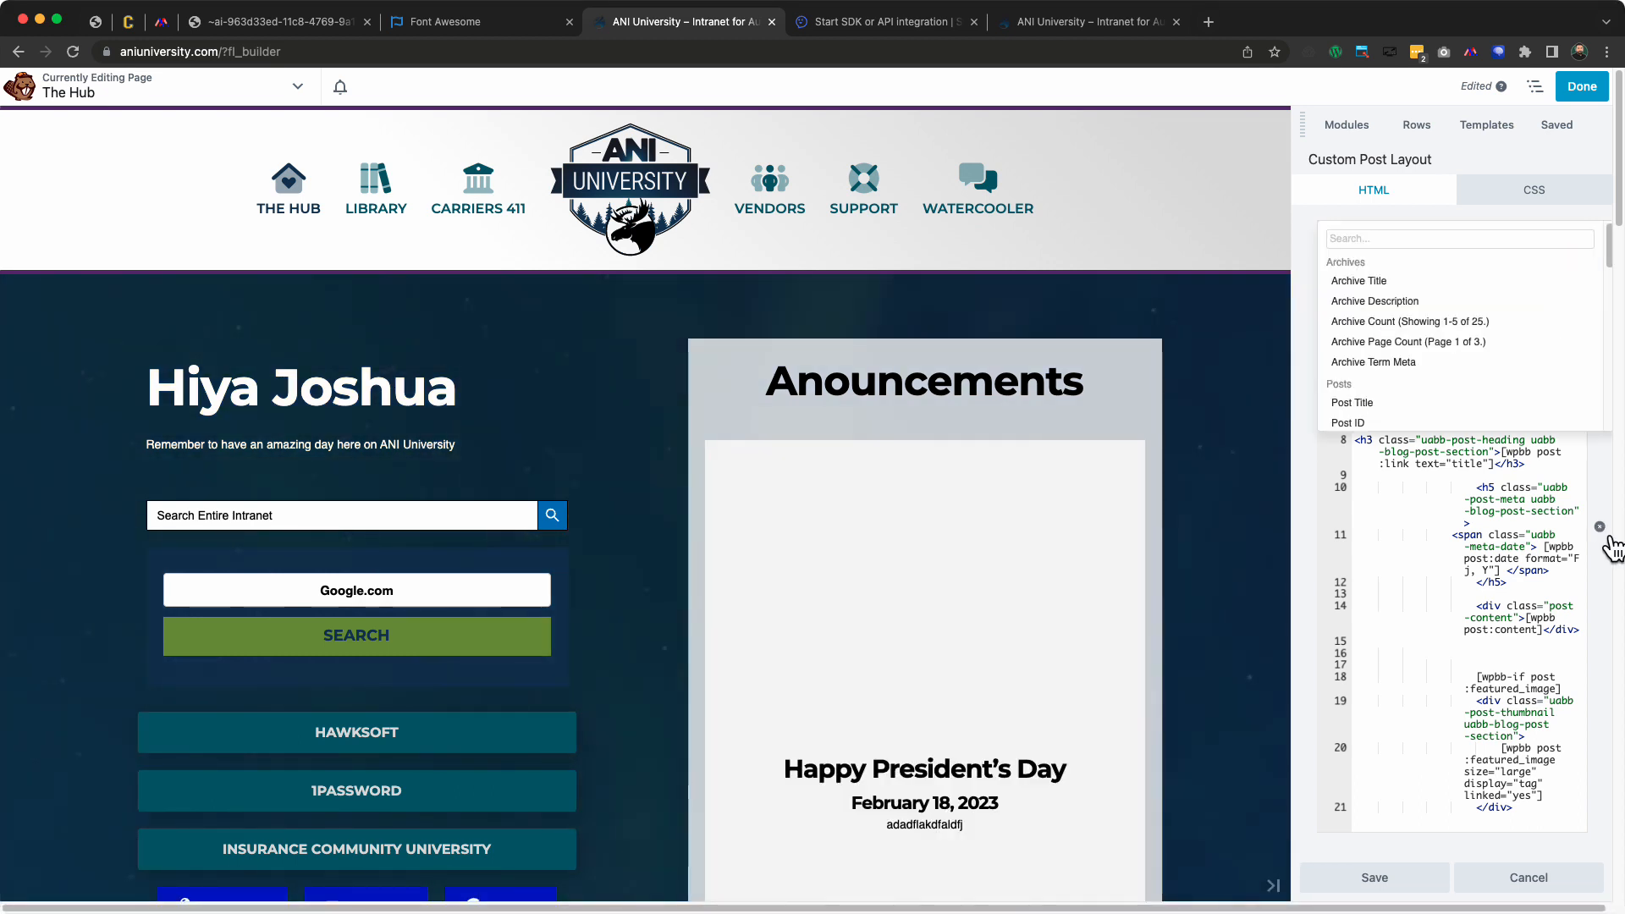
{"action": "scroll", "coordinate": [1456, 330], "scroll_direction": "down", "scroll_amount": 5}
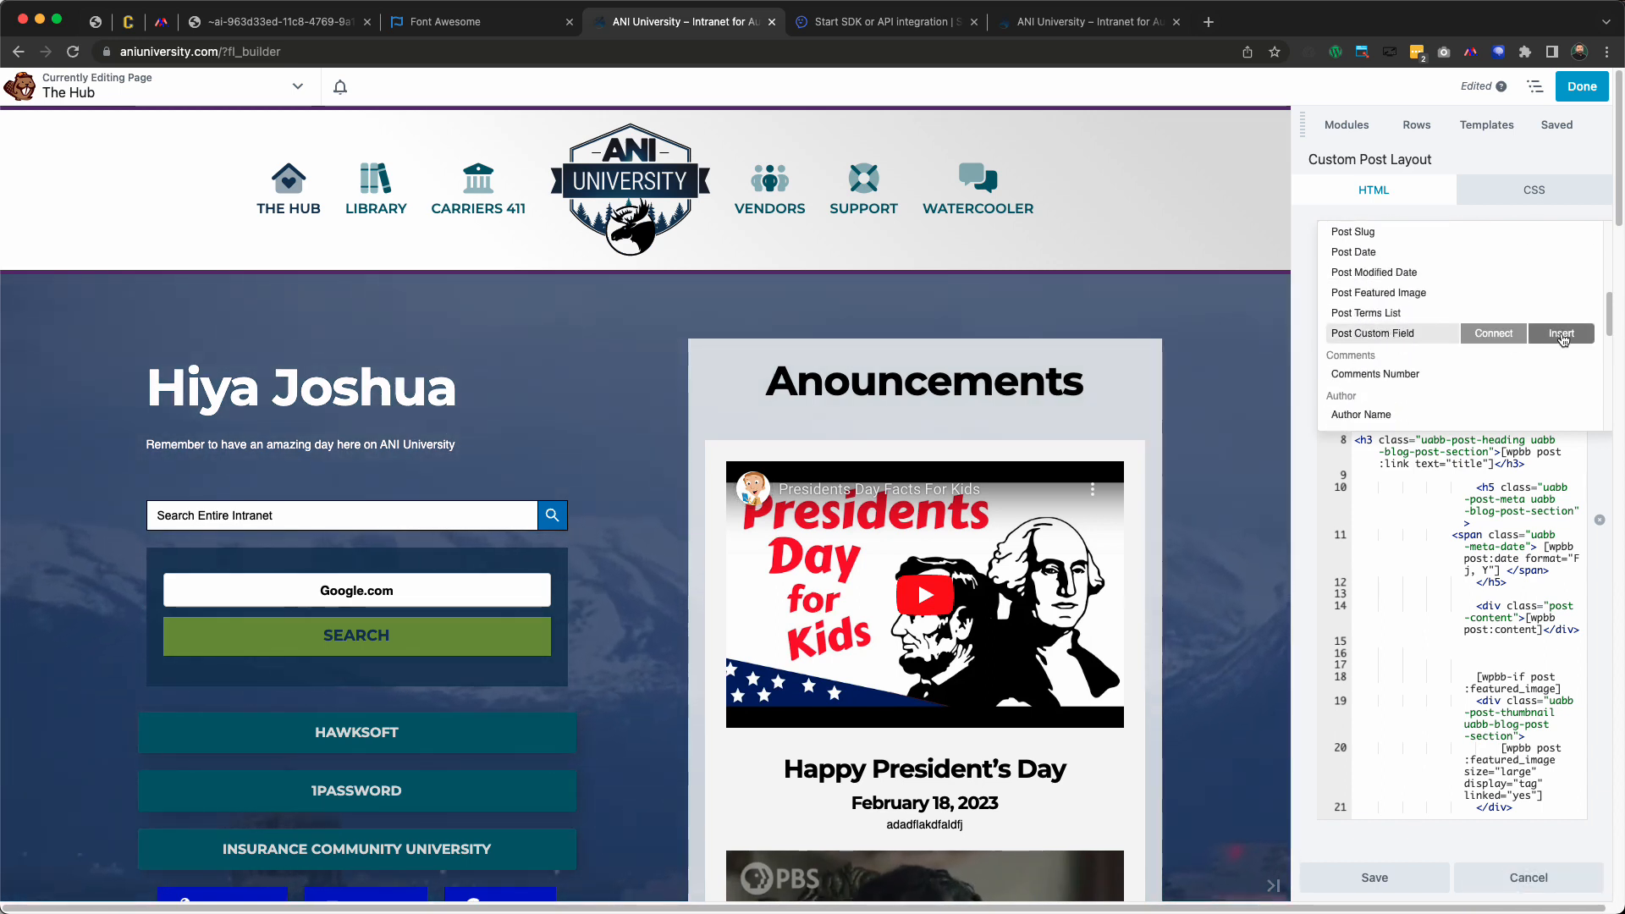
{"action": "left_click", "coordinate": [1563, 335]}
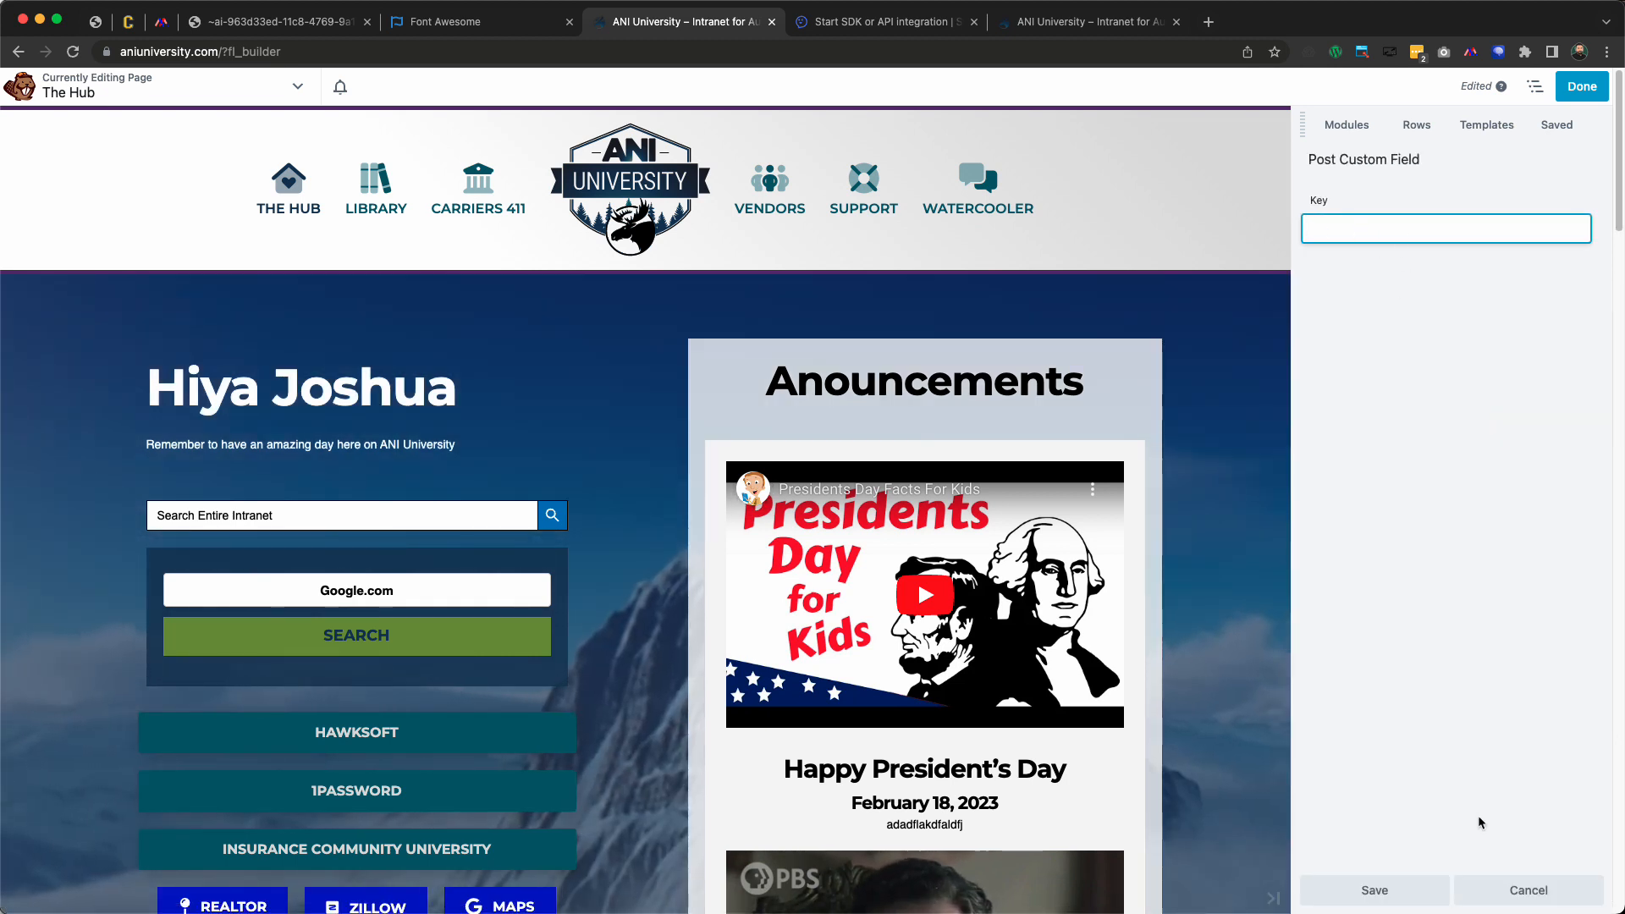
{"action": "left_click", "coordinate": [1539, 894]}
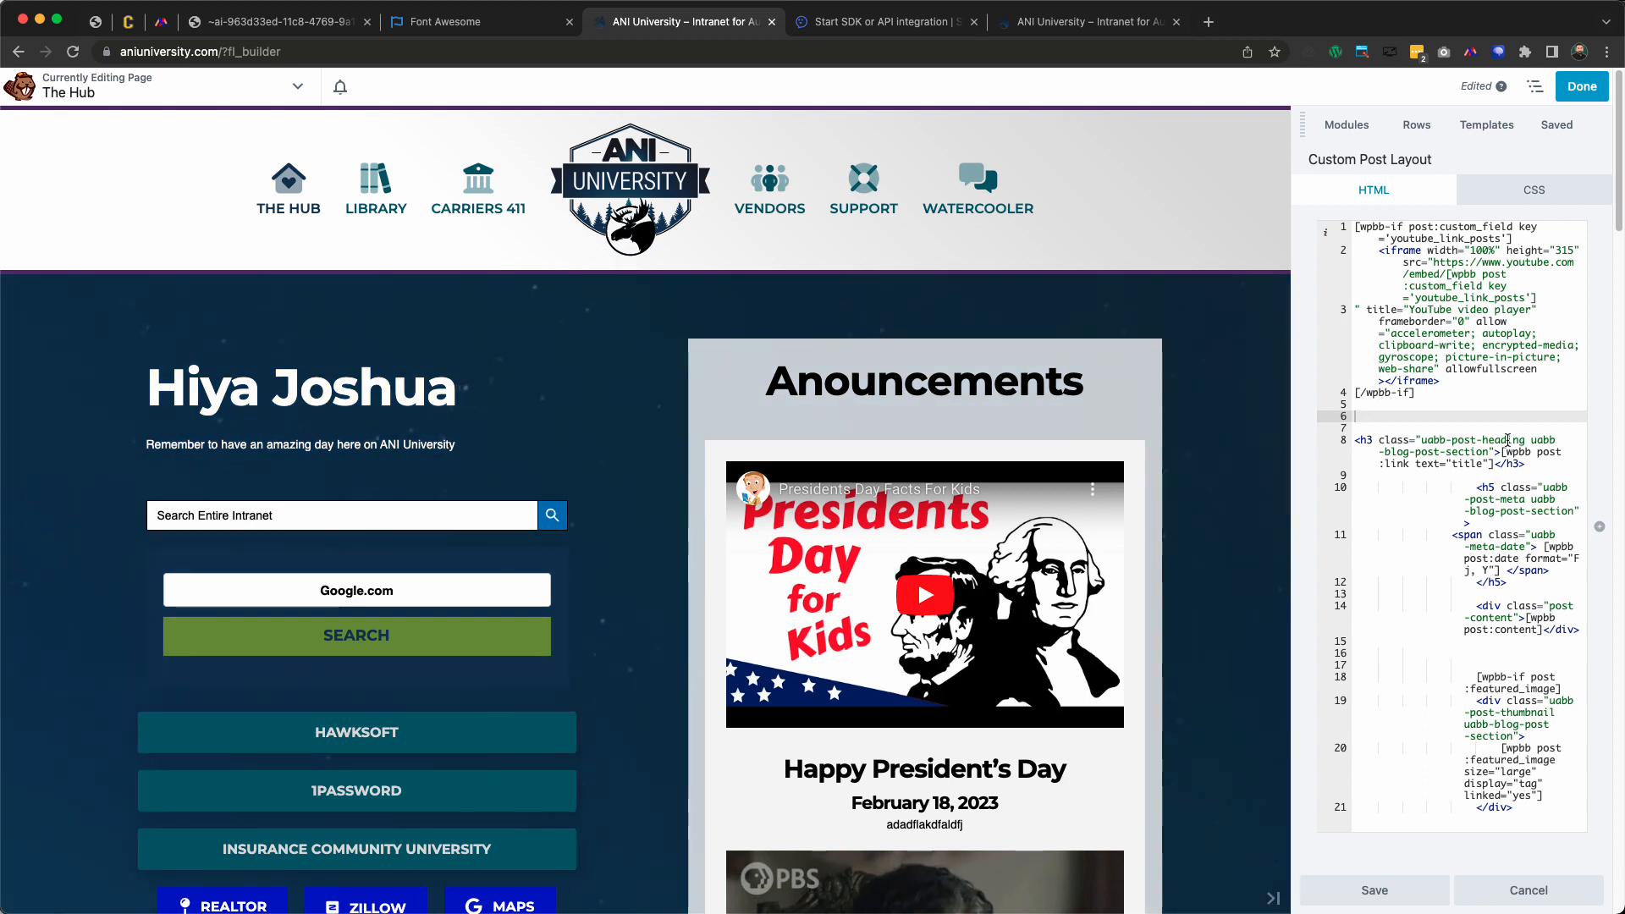
Insert a Post Custom Field shortcode with the key youtube_link_posts on the blank line below the YouTube block
{"action": "left_click", "coordinate": [1600, 527]}
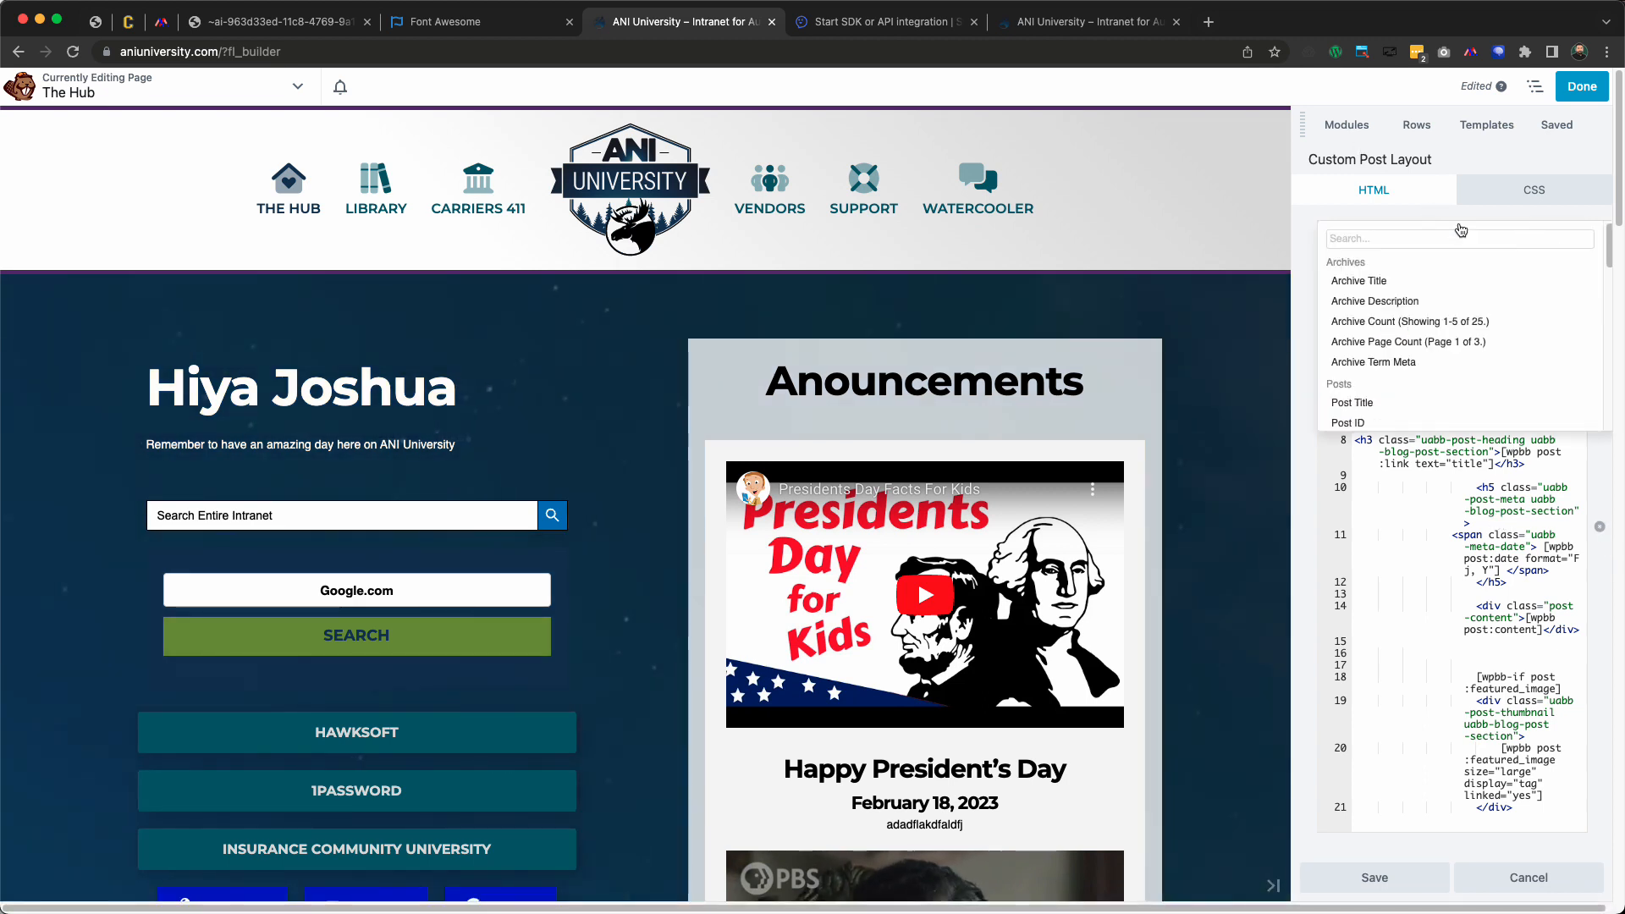
{"action": "scroll", "coordinate": [1437, 303], "scroll_direction": "down", "scroll_amount": 5}
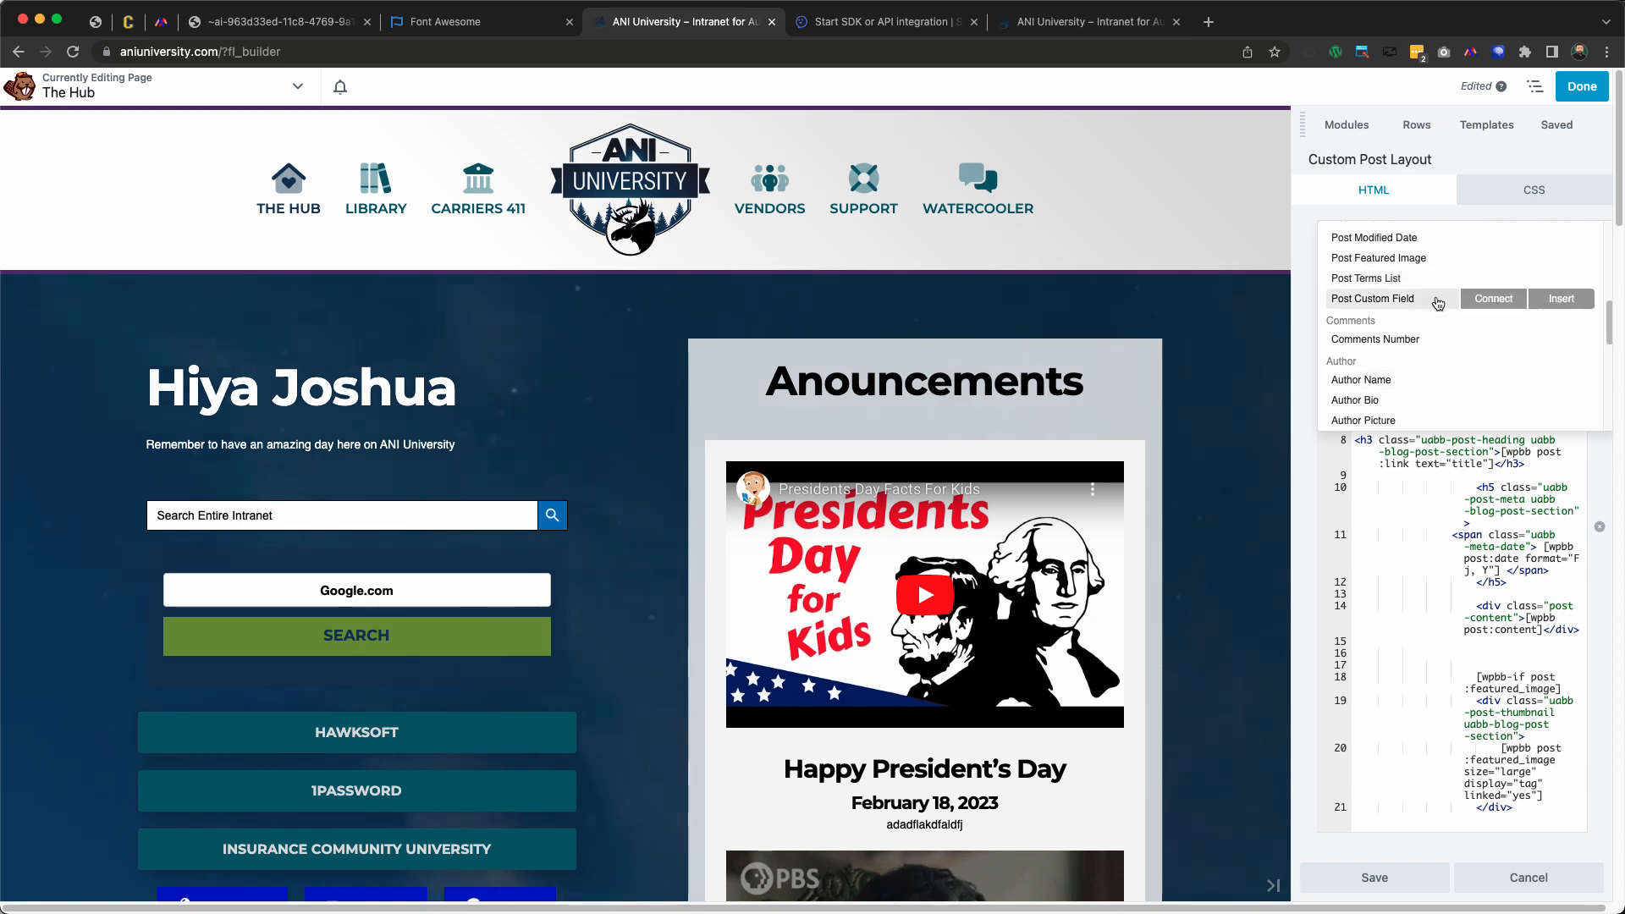
{"action": "left_click", "coordinate": [1561, 299]}
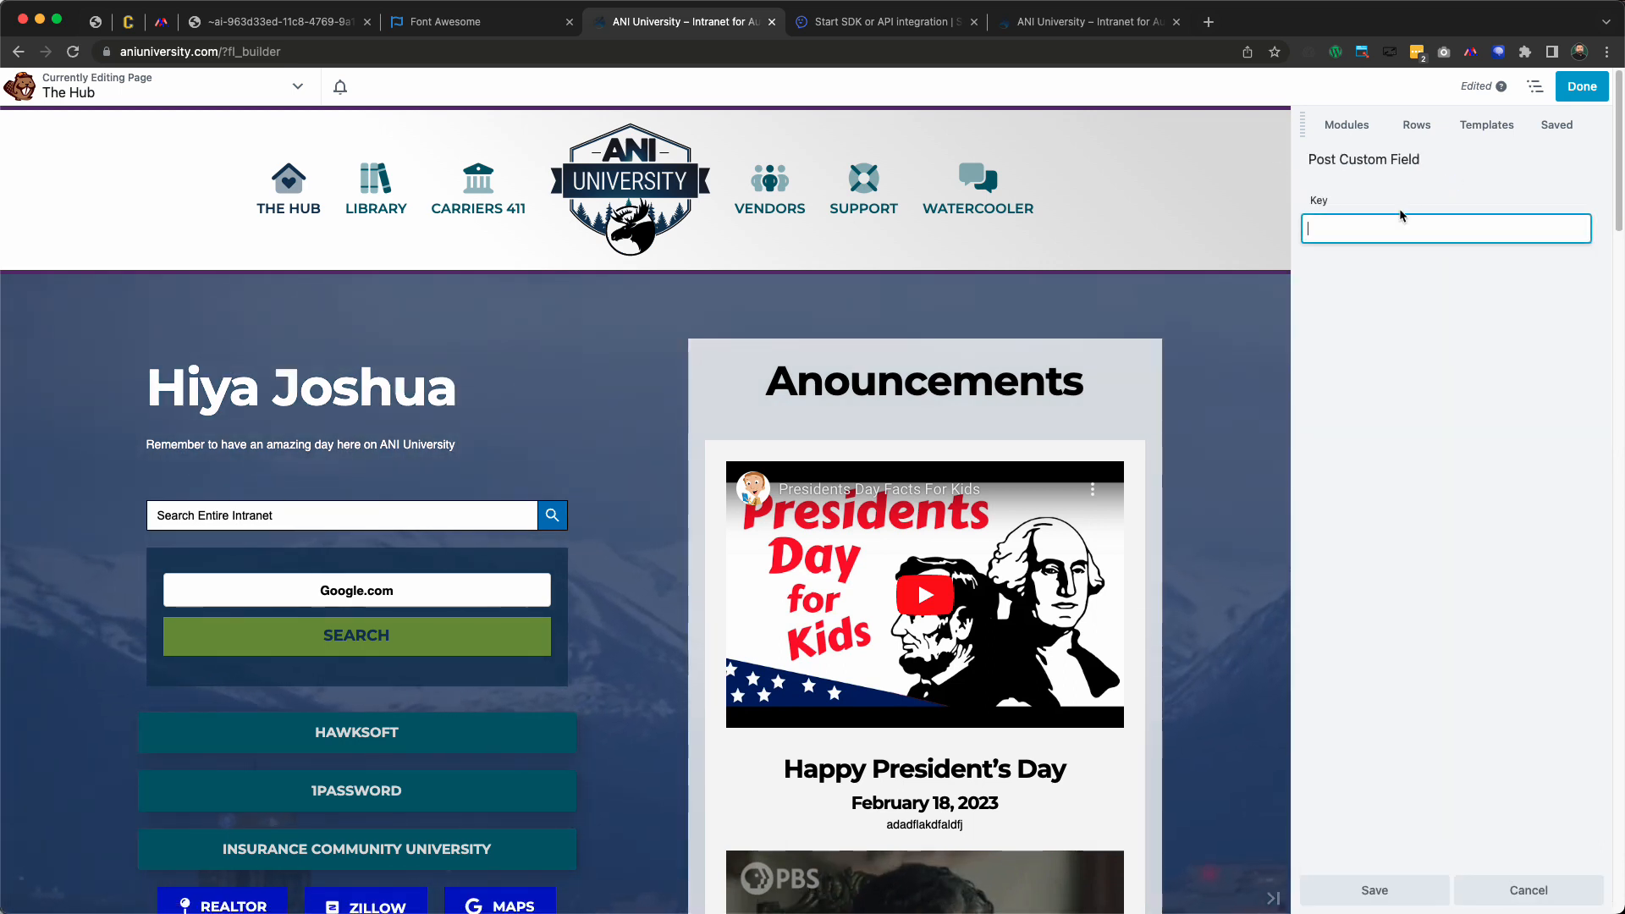
{"action": "type", "text": "youtube_link_posts"}
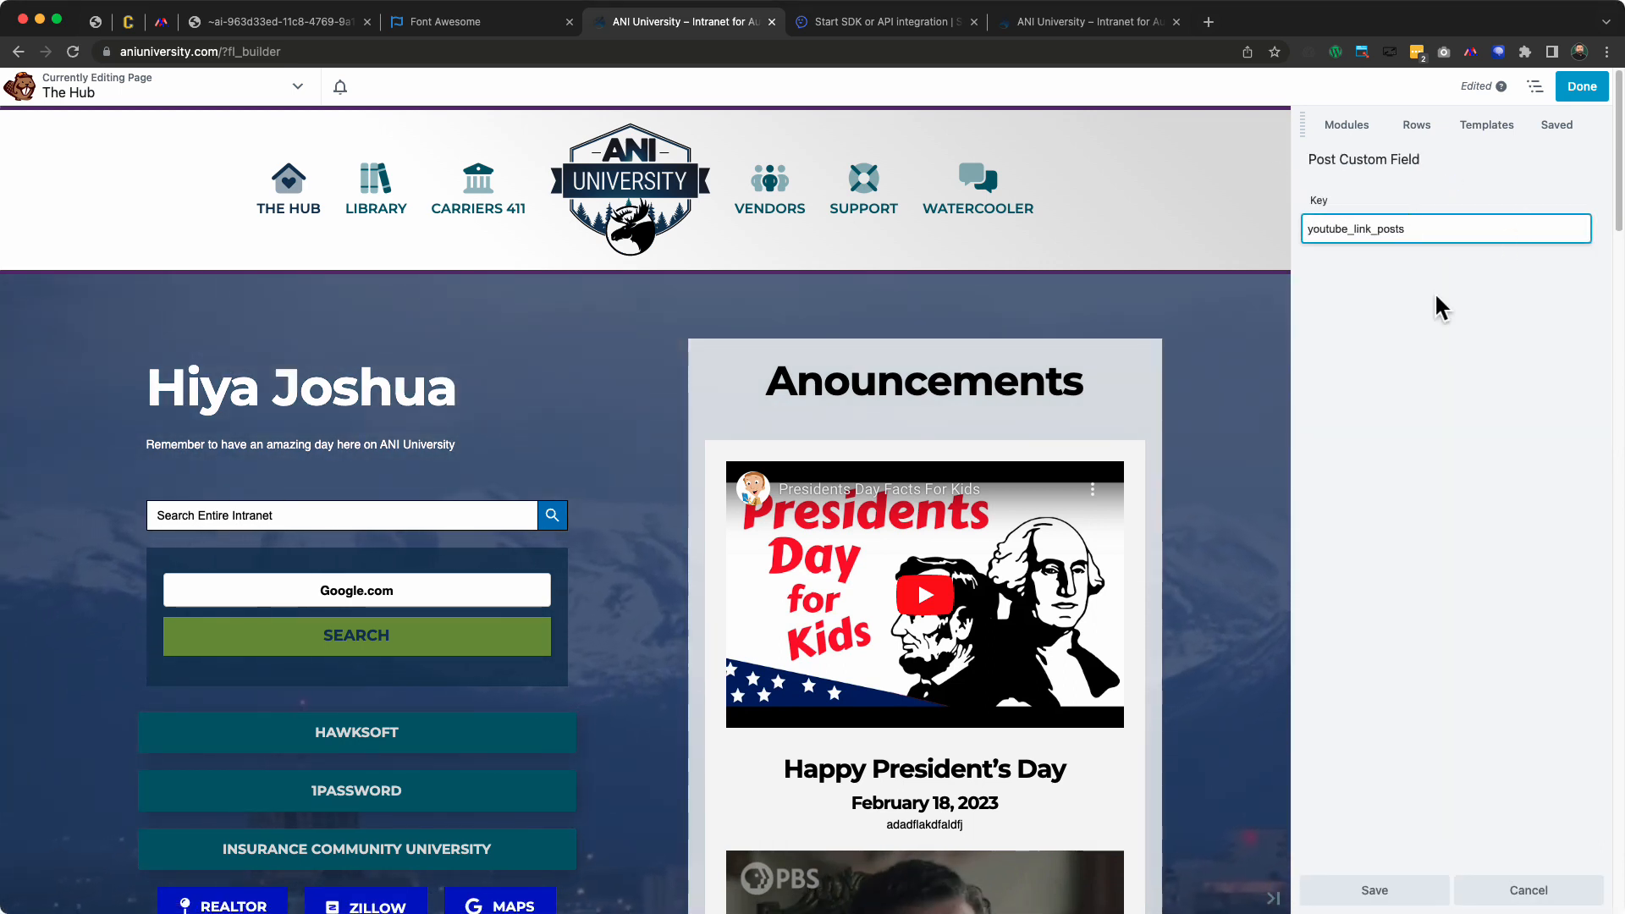
{"action": "left_click", "coordinate": [1444, 277]}
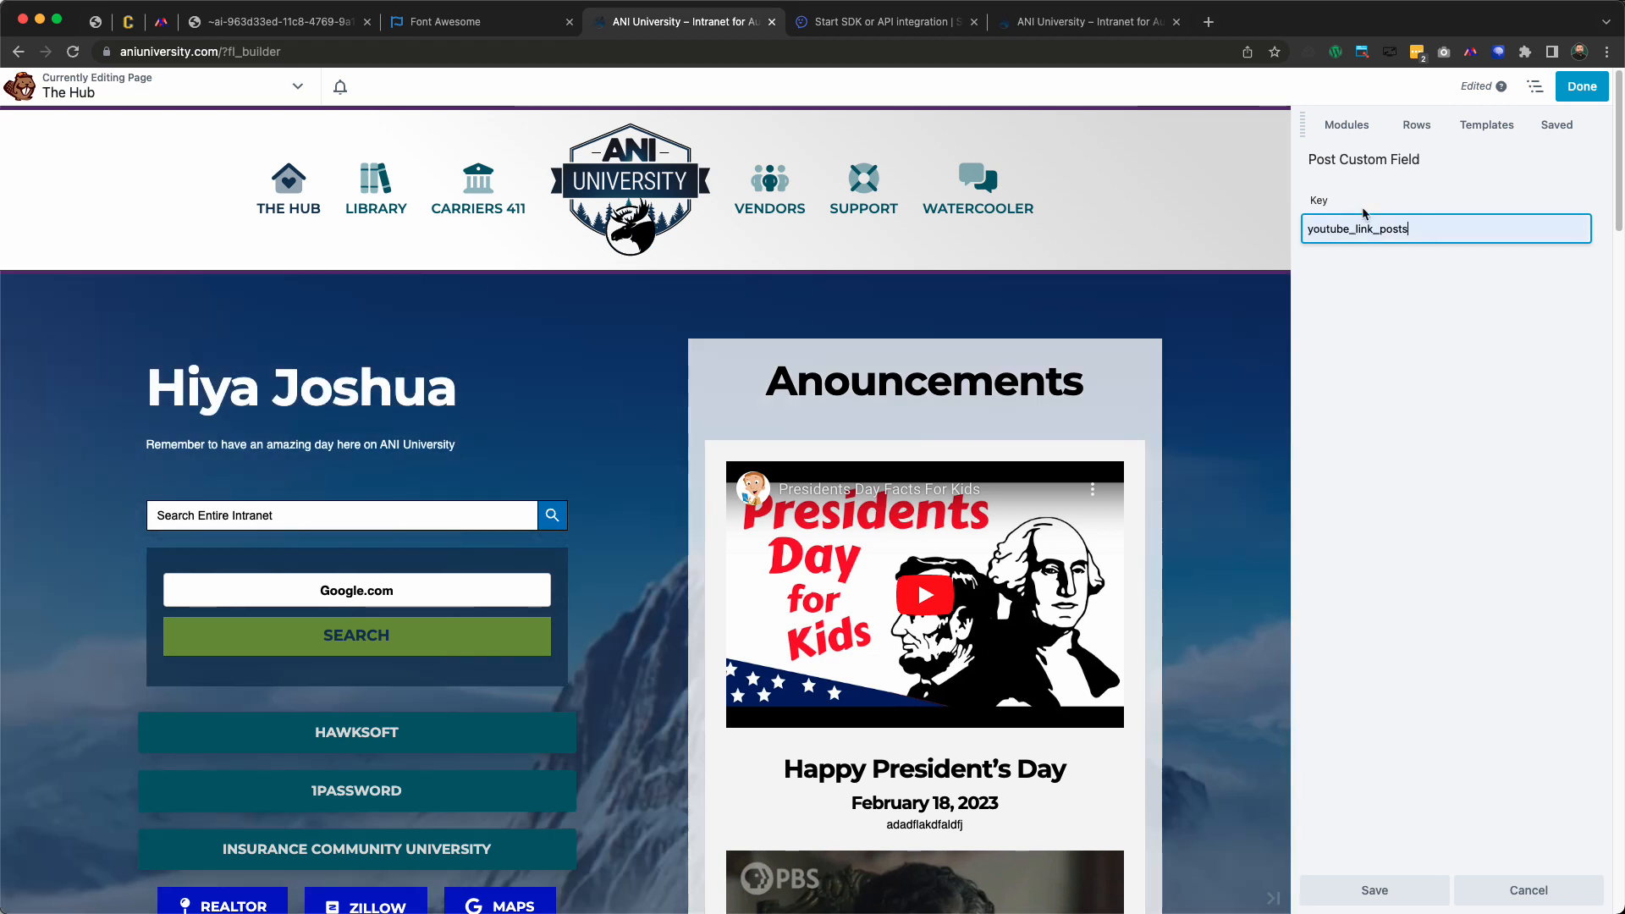
{"action": "left_click", "coordinate": [1346, 904]}
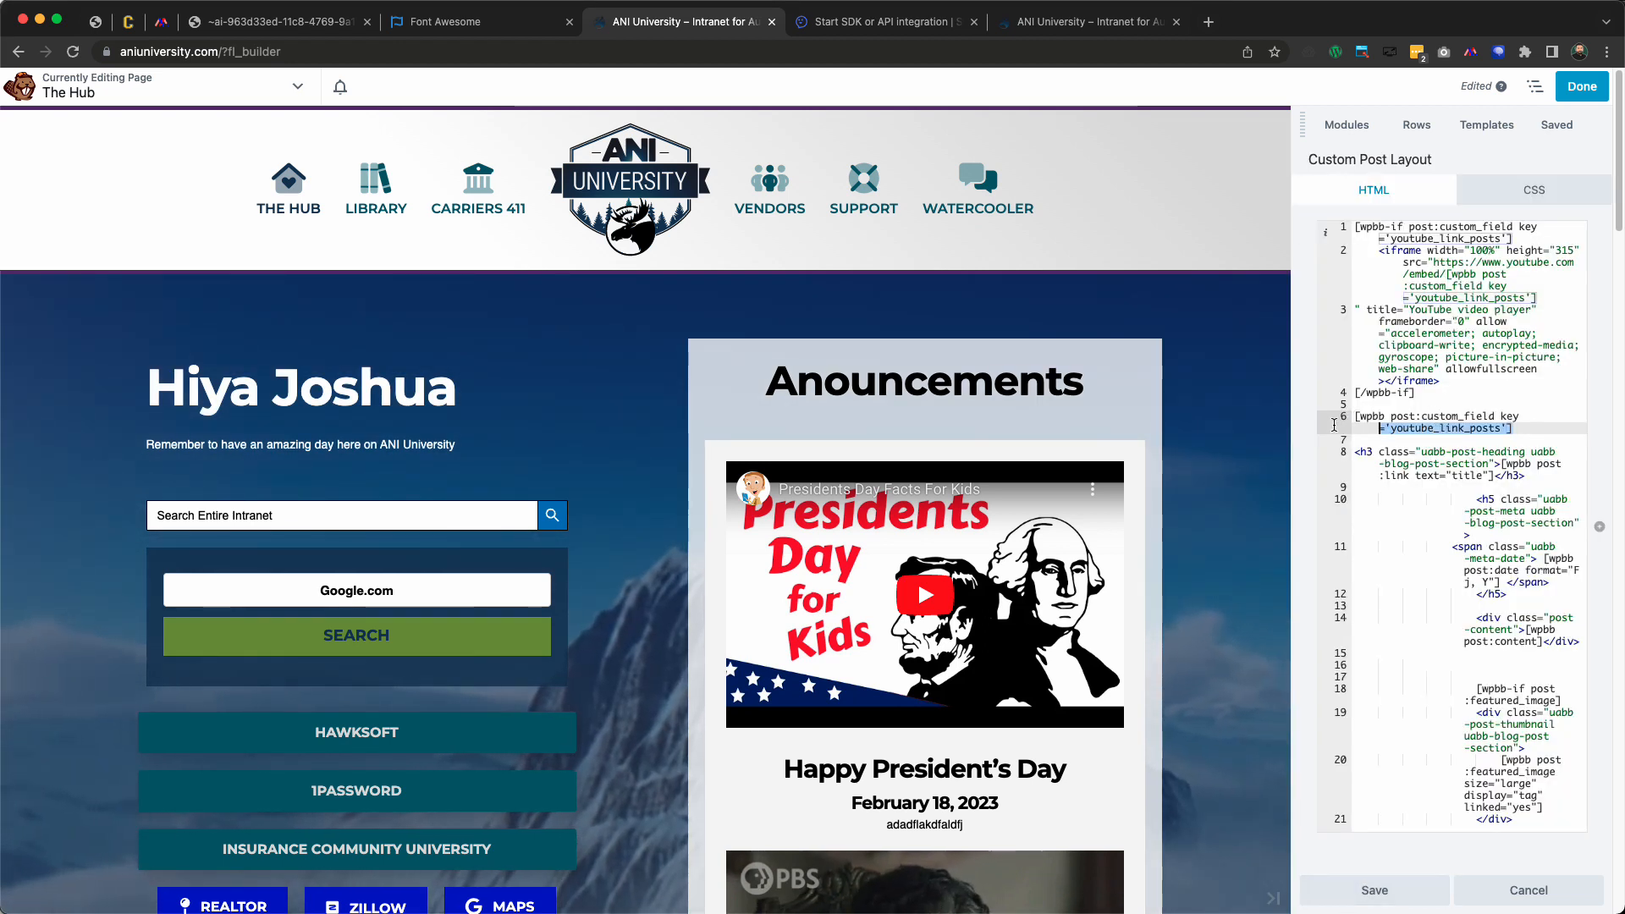
Turn the inserted custom field shortcode into a condition by changing its opening wpbb to wpbb-if
{"action": "left_click_drag", "start_coordinate": [1334, 425], "coordinate": [1352, 417]}
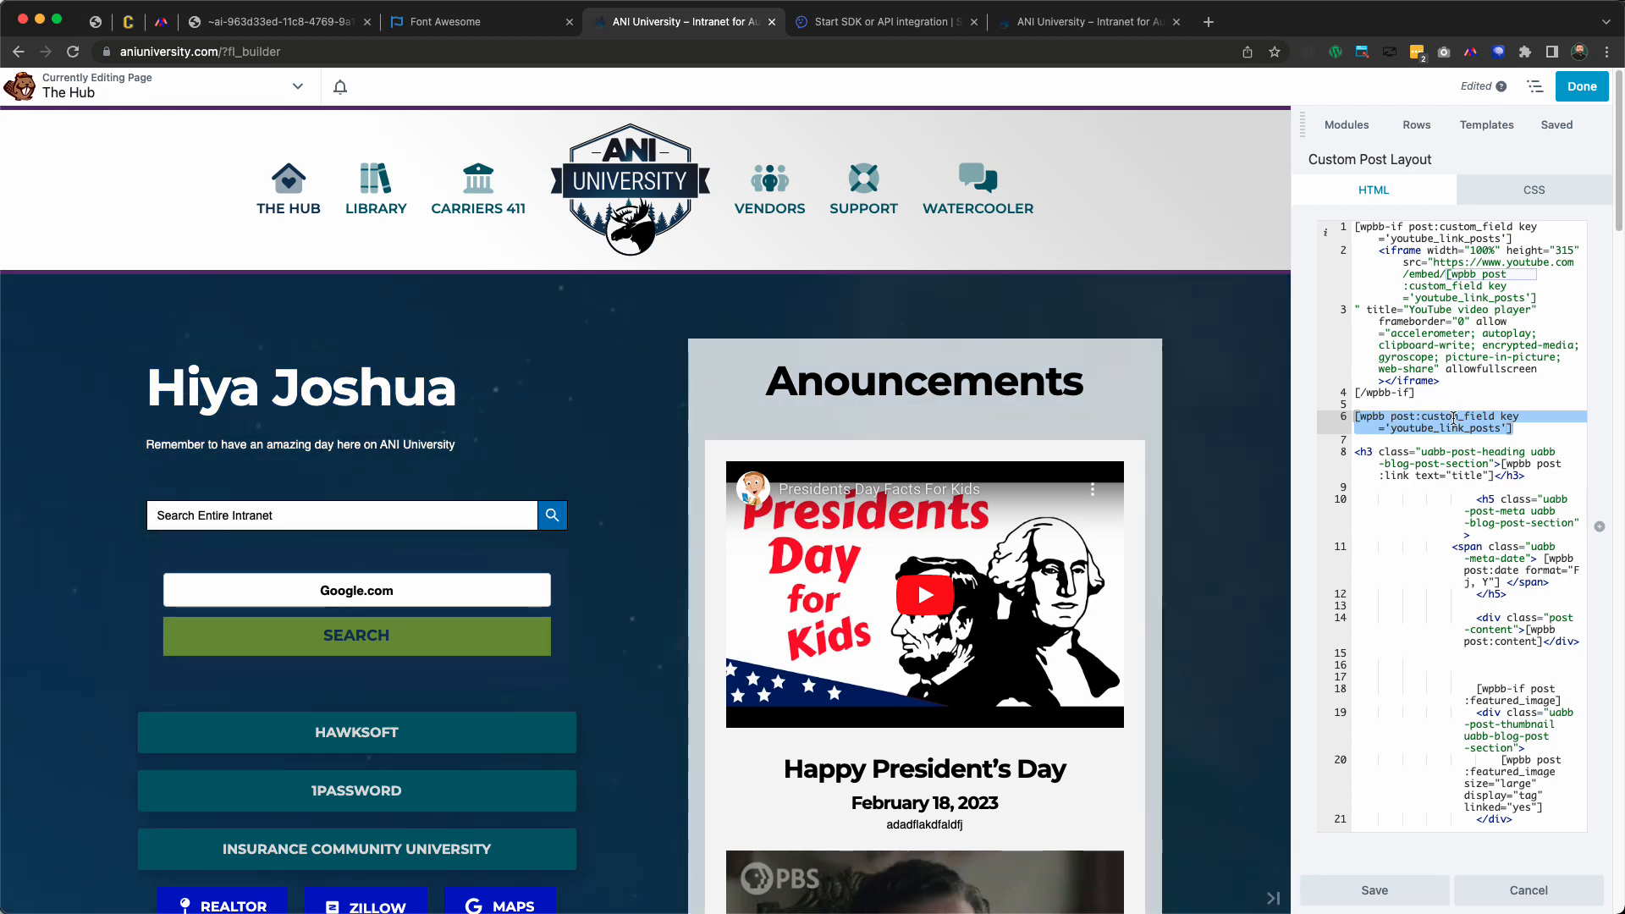
{"action": "left_click", "coordinate": [1390, 416]}
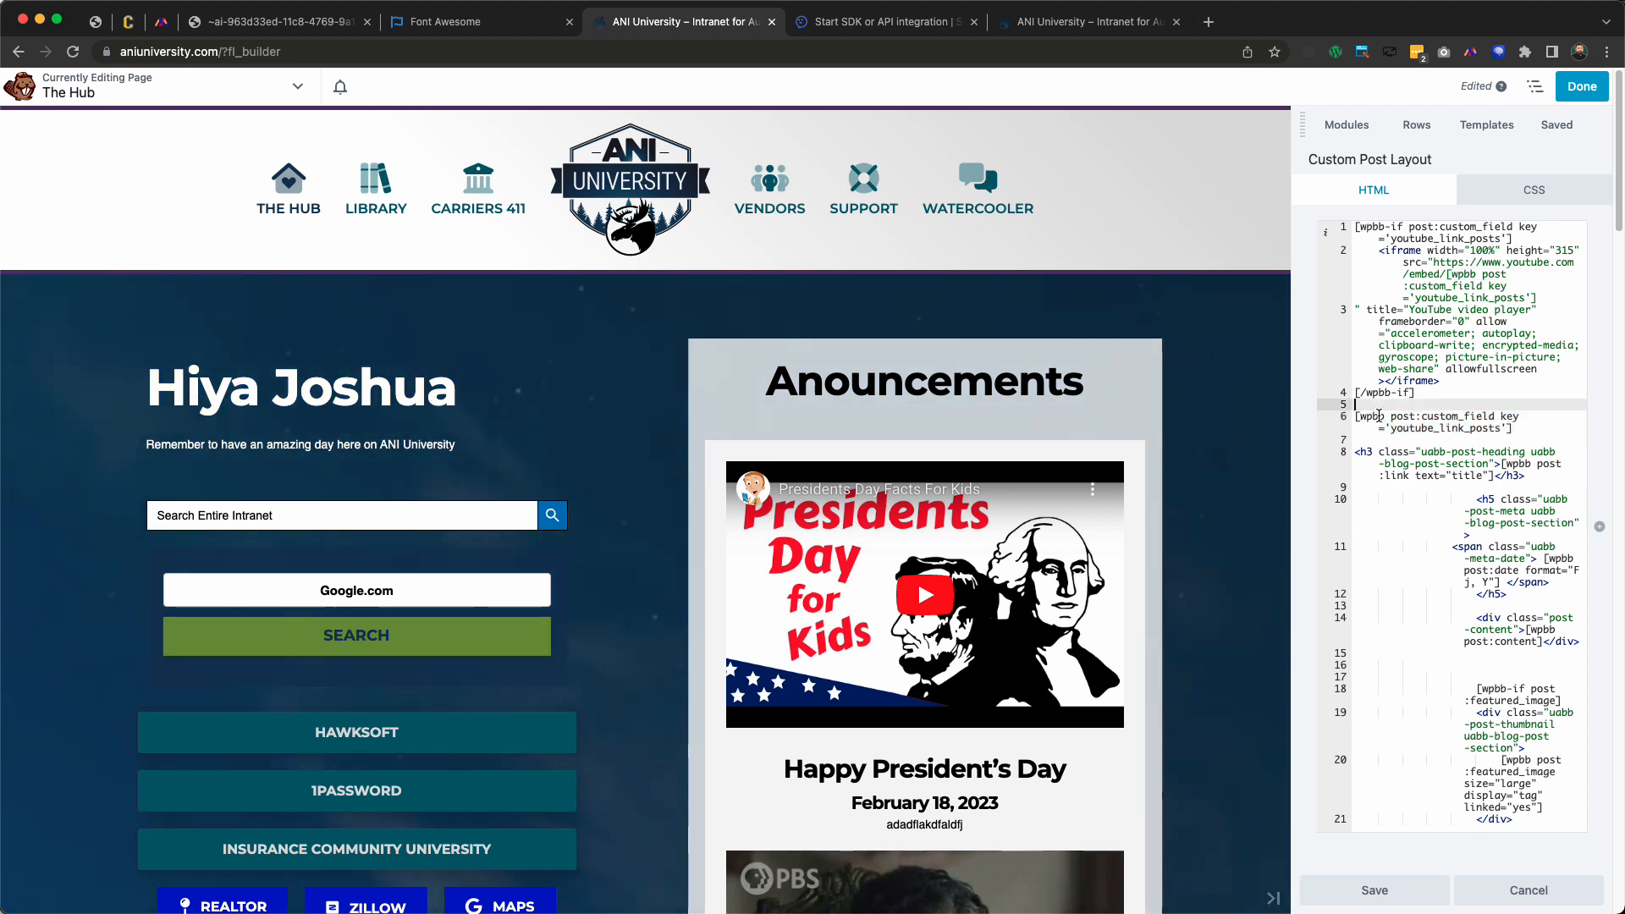
{"action": "type", "text": "-if"}
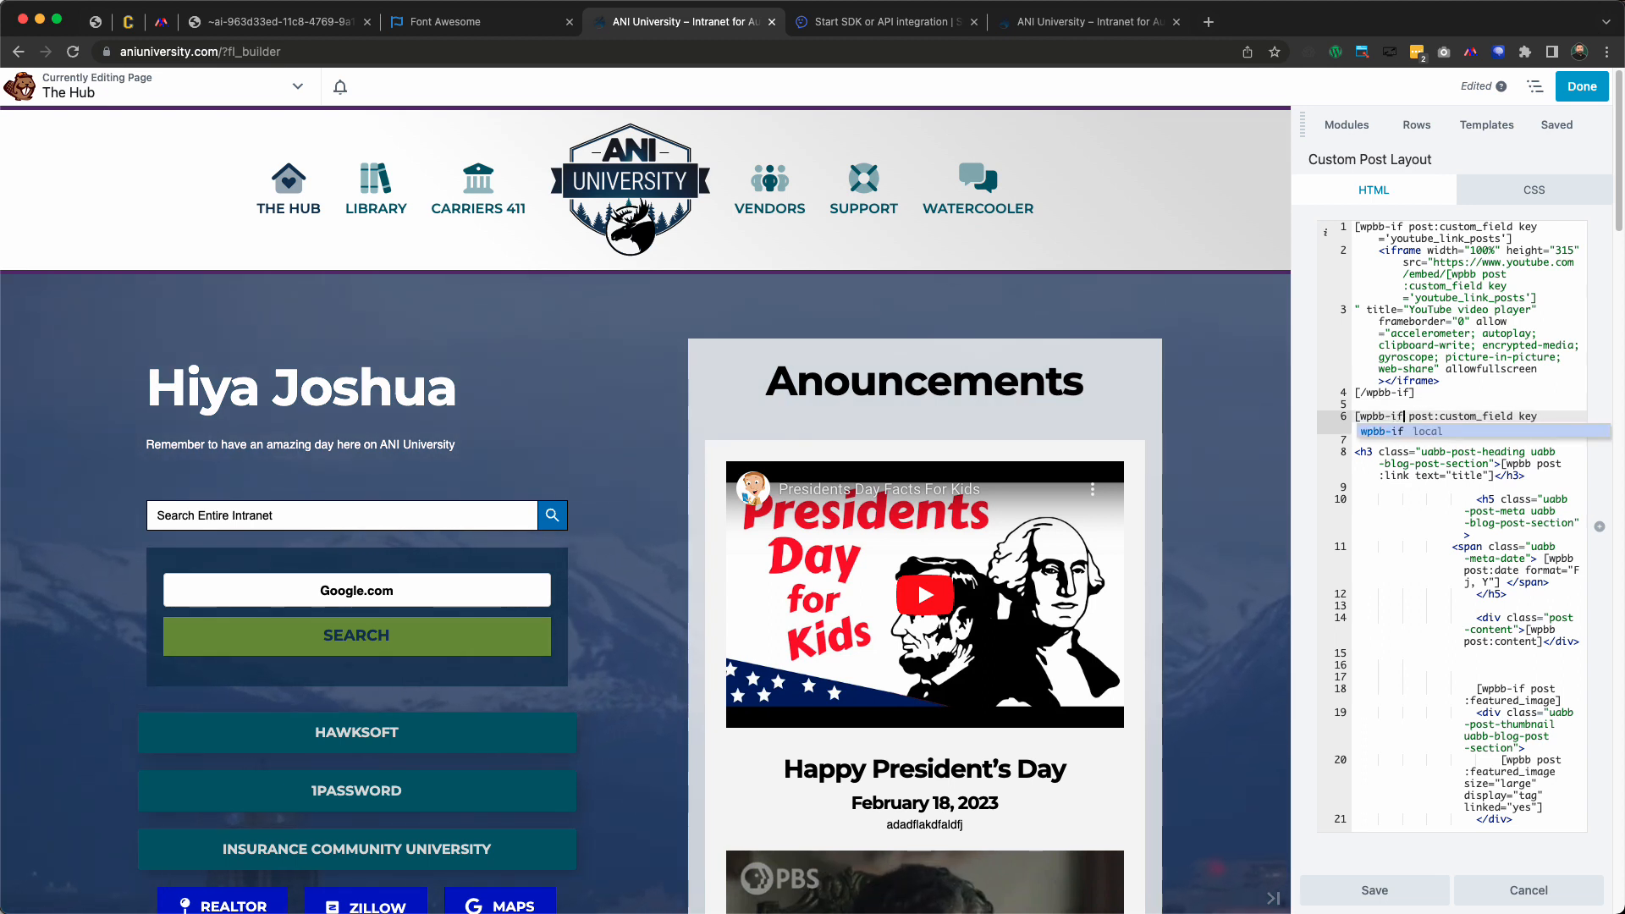
{"action": "left_click", "coordinate": [1507, 406]}
Add a closing [/wpbb-if] tag two lines below the new youtube_link_posts condition
{"action": "left_click", "coordinate": [1516, 429]}
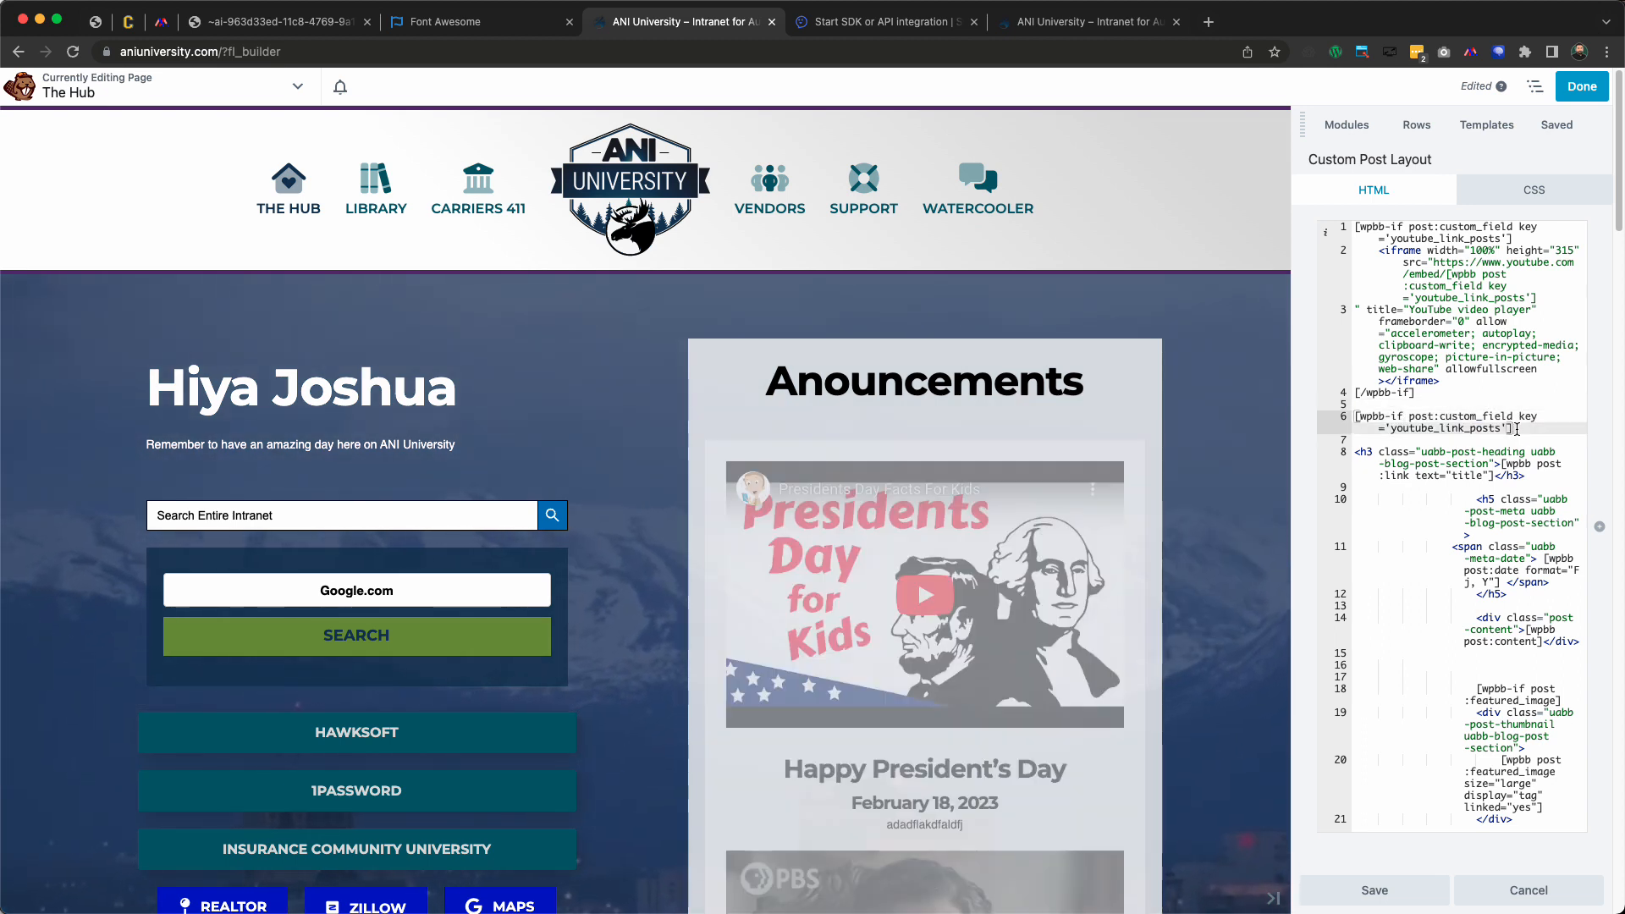
{"action": "key", "text": "Return"}
{"action": "key", "text": "Return"}
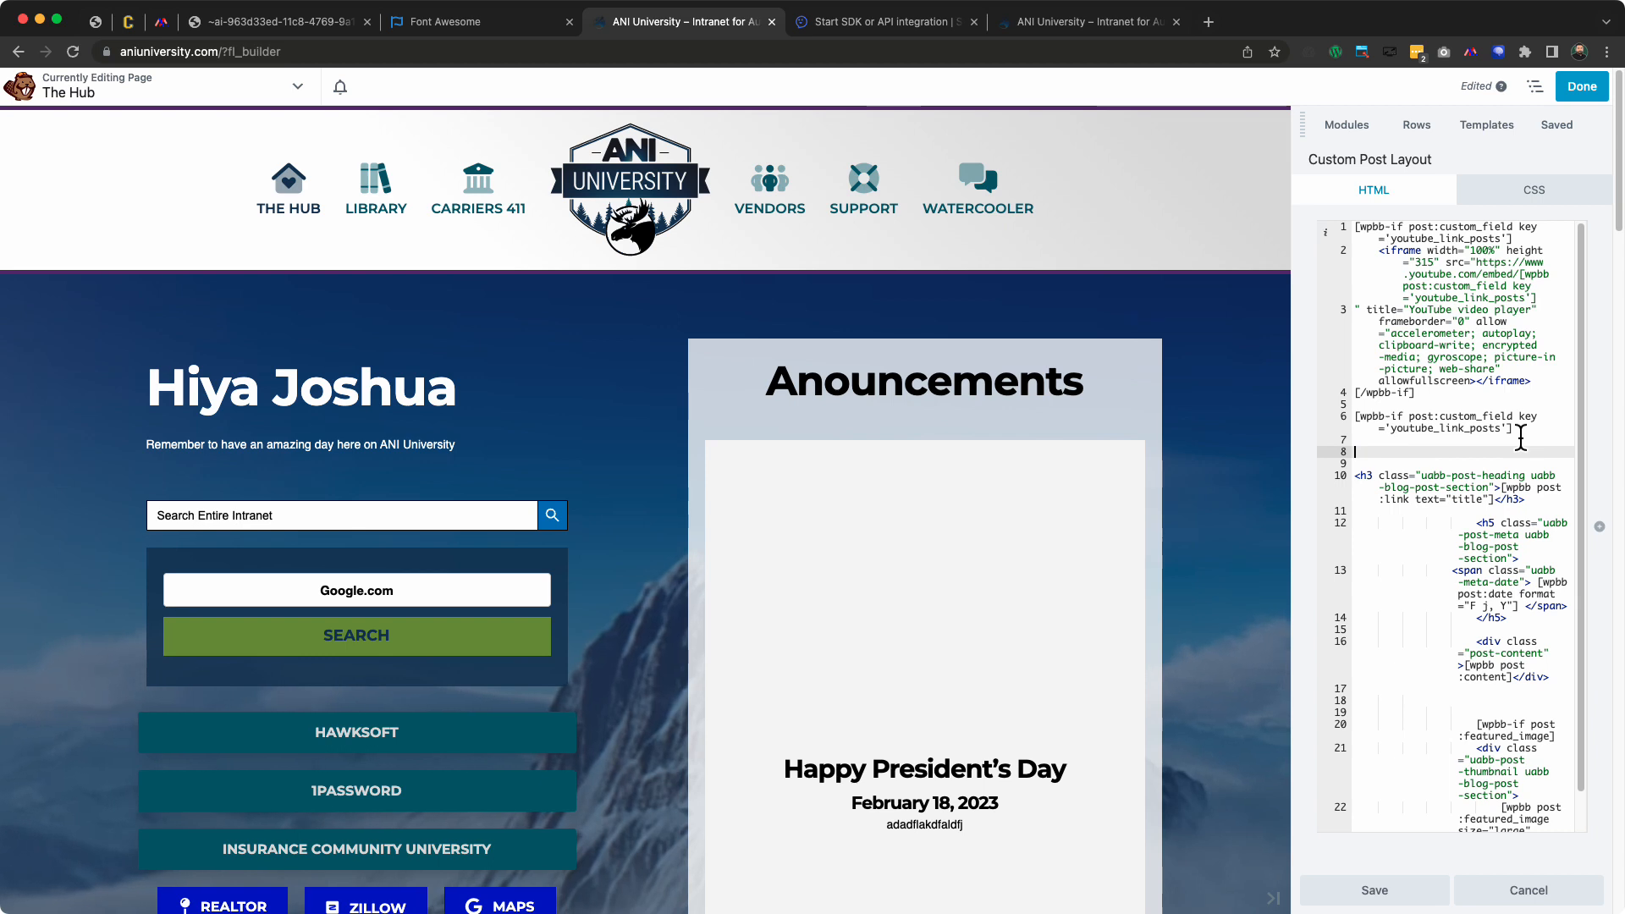
{"action": "type", "text": "["}
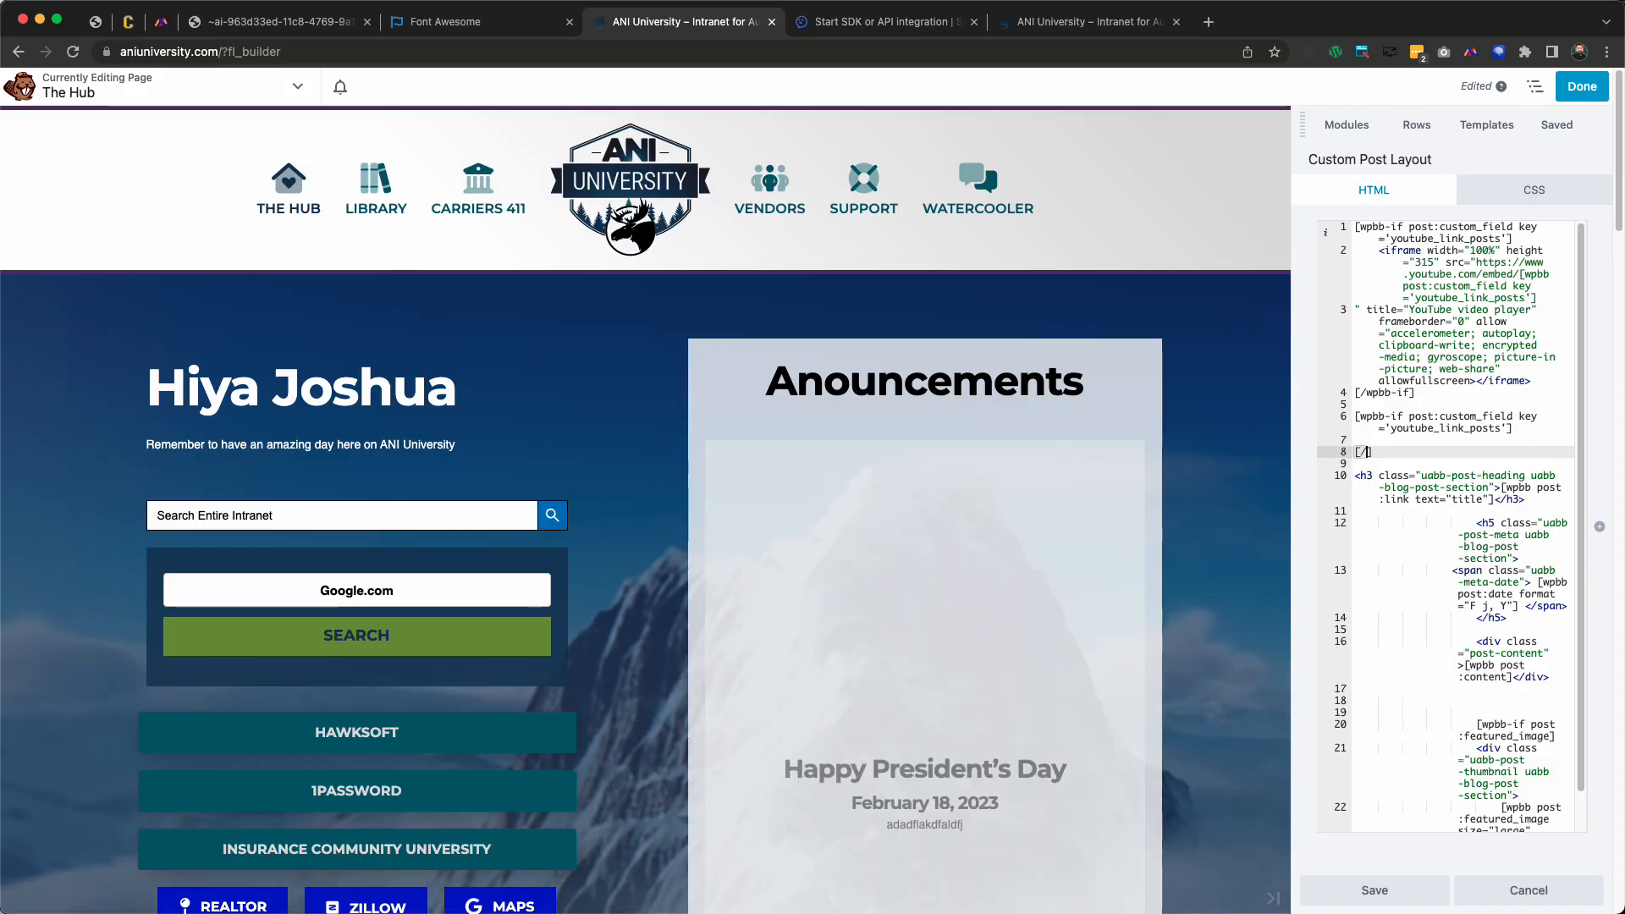
{"action": "type", "text": "/wp"}
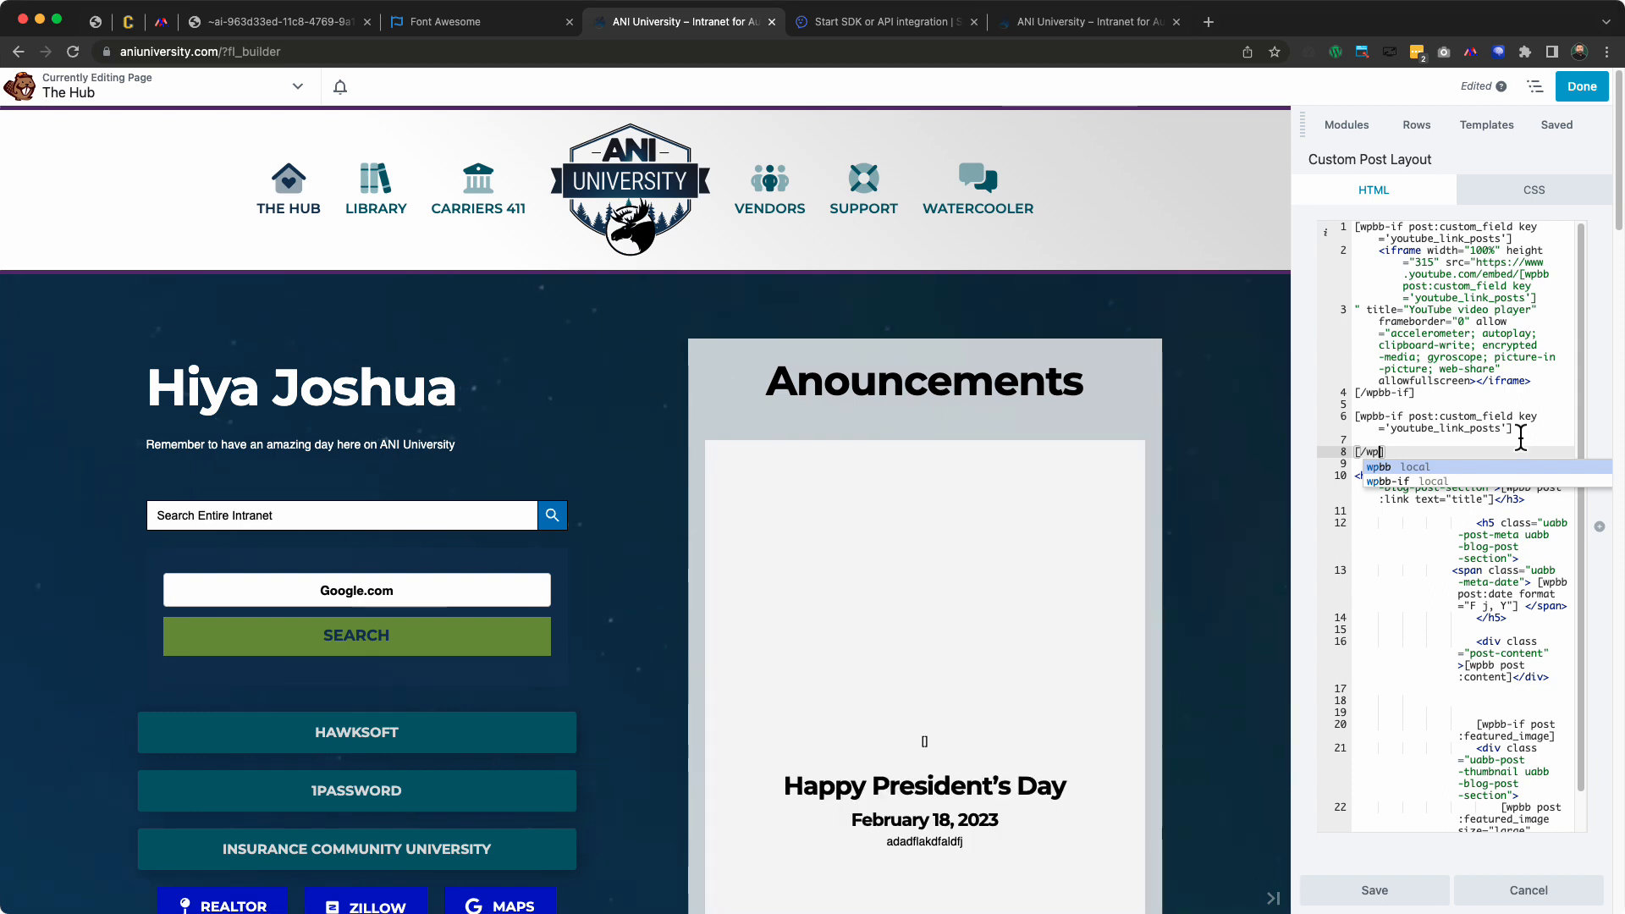
{"action": "type", "text": "bb-if"}
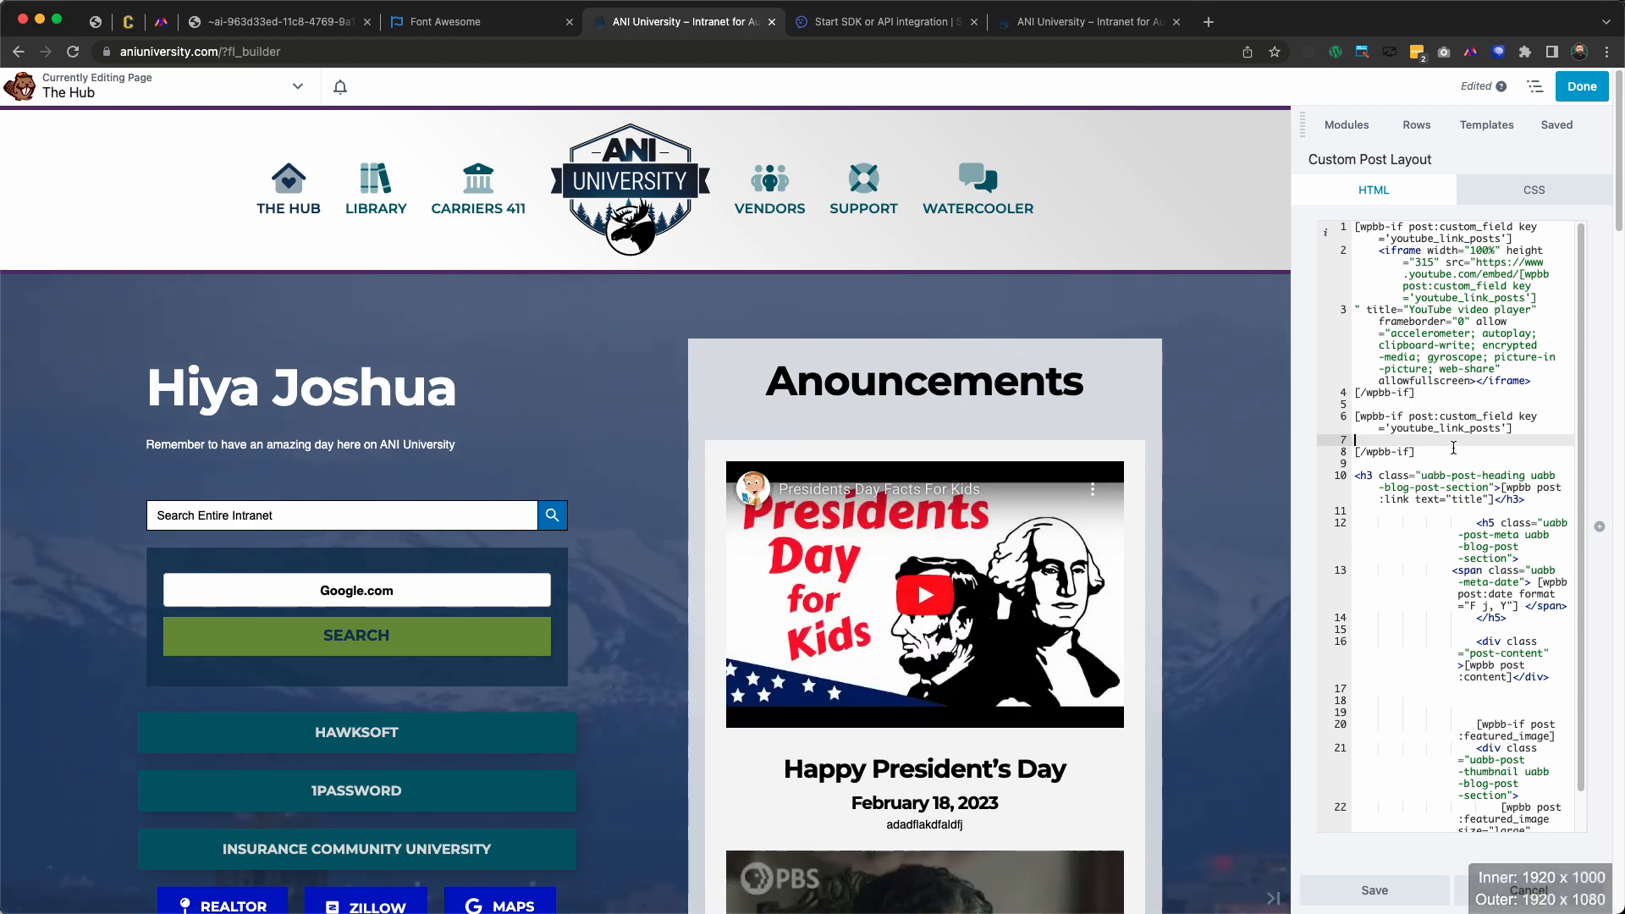
Delete the empty example condition below the YouTube block, from its opening wpbb-if shortcode through its closing tag
{"action": "left_click", "coordinate": [1422, 452]}
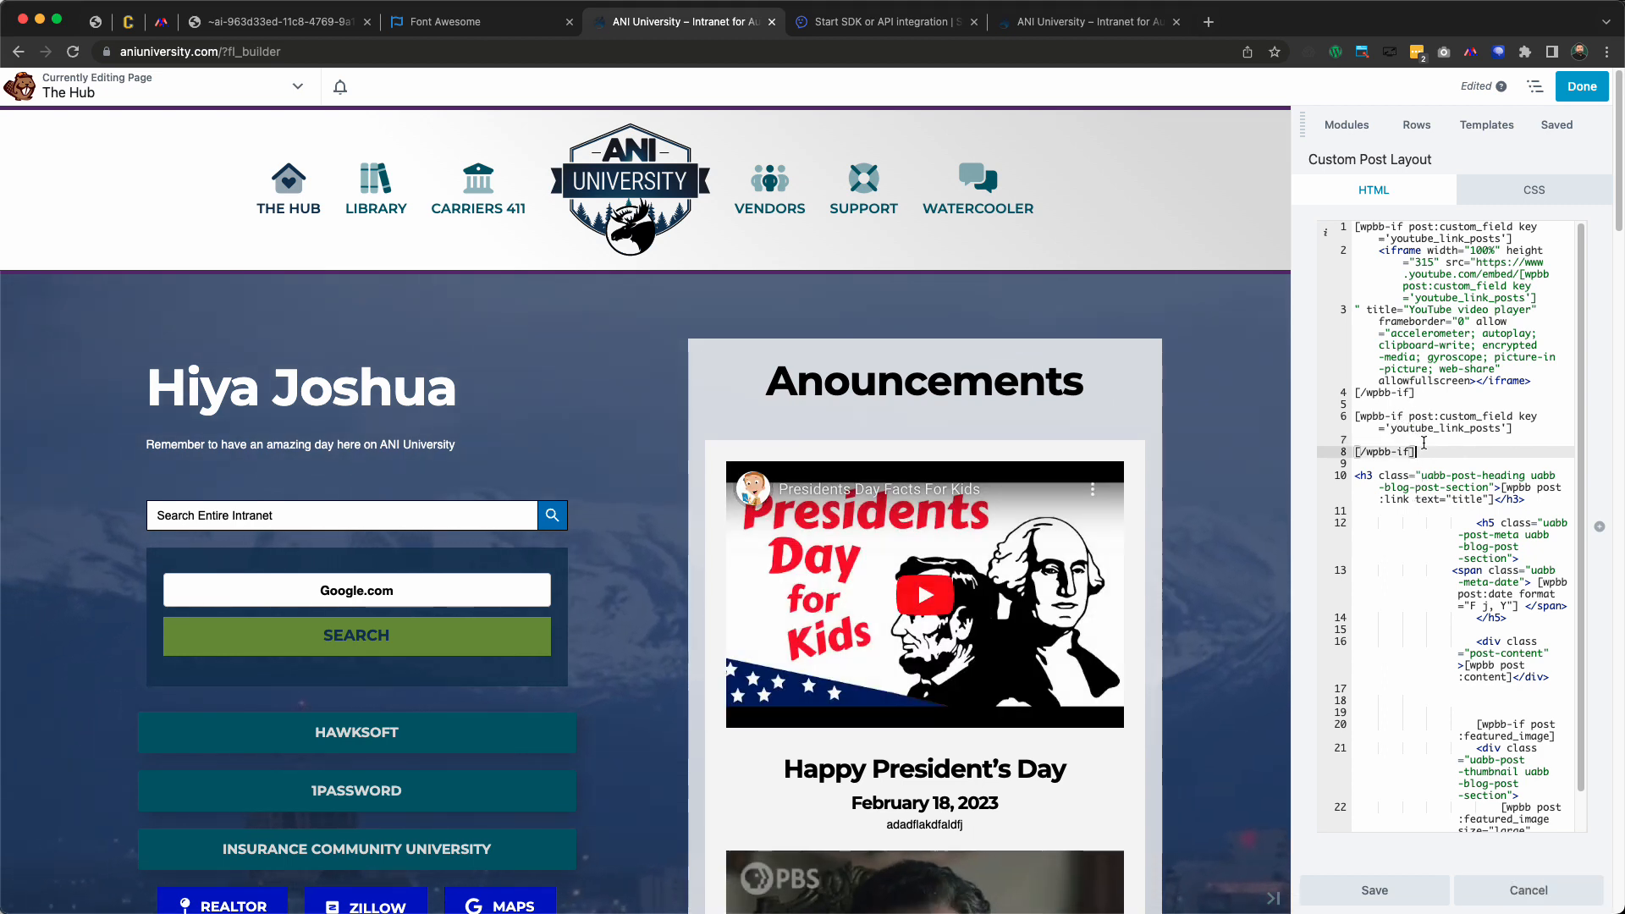
{"action": "left_click_drag", "start_coordinate": [1381, 439], "coordinate": [1354, 406]}
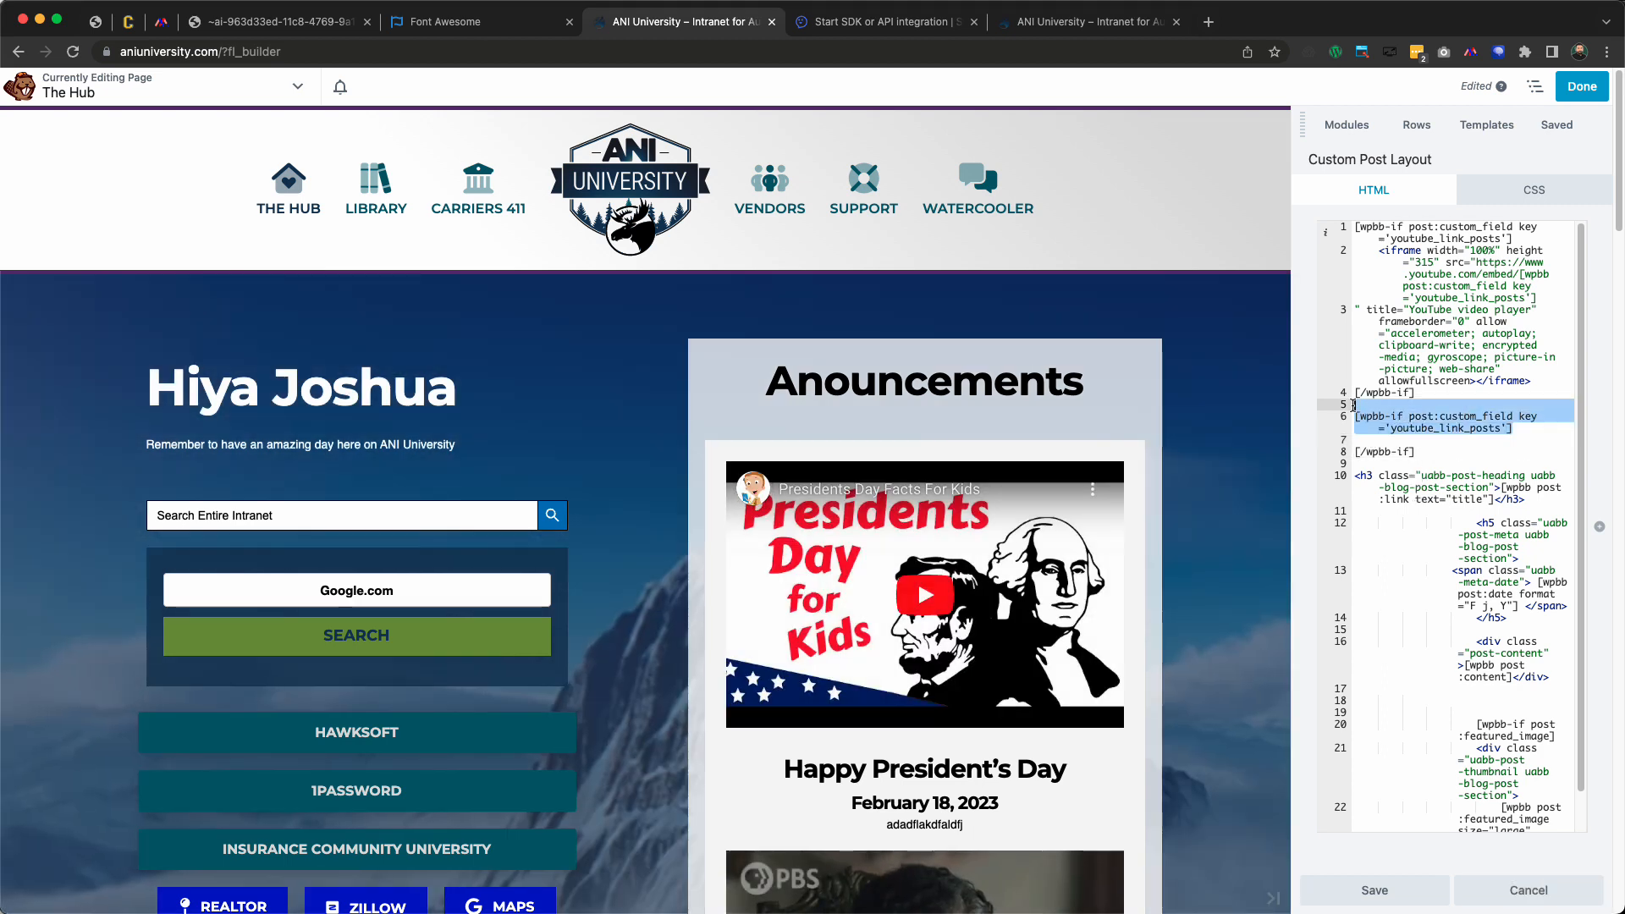
{"action": "left_click", "coordinate": [1434, 430]}
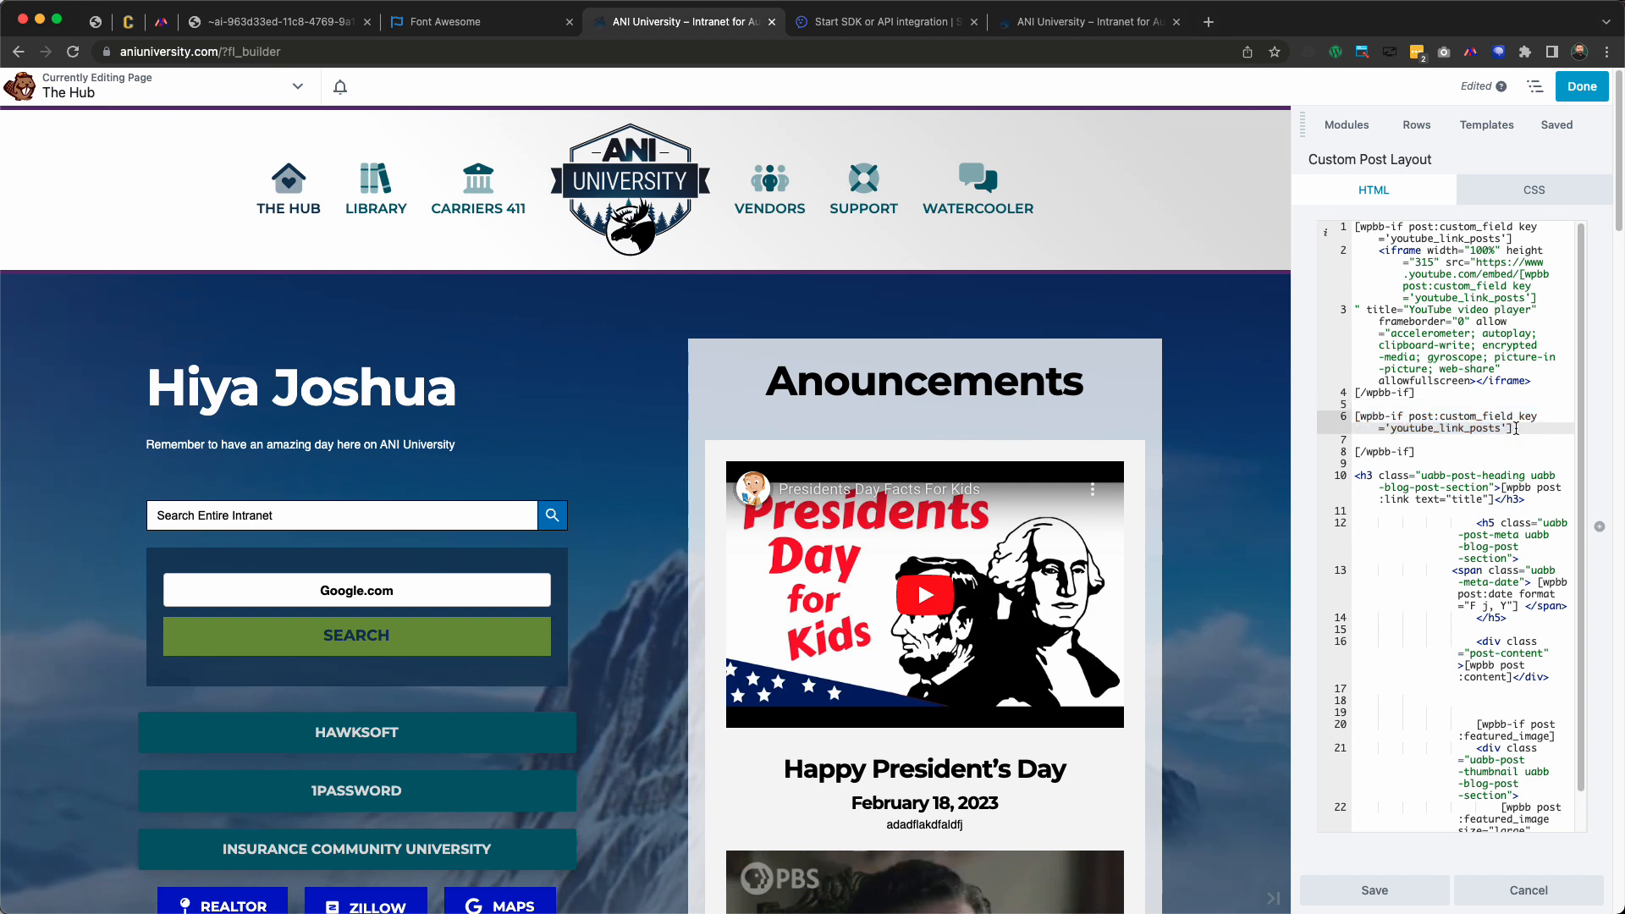
{"action": "left_click_drag", "start_coordinate": [1422, 452], "coordinate": [1358, 423]}
{"action": "left_click", "coordinate": [1422, 452]}
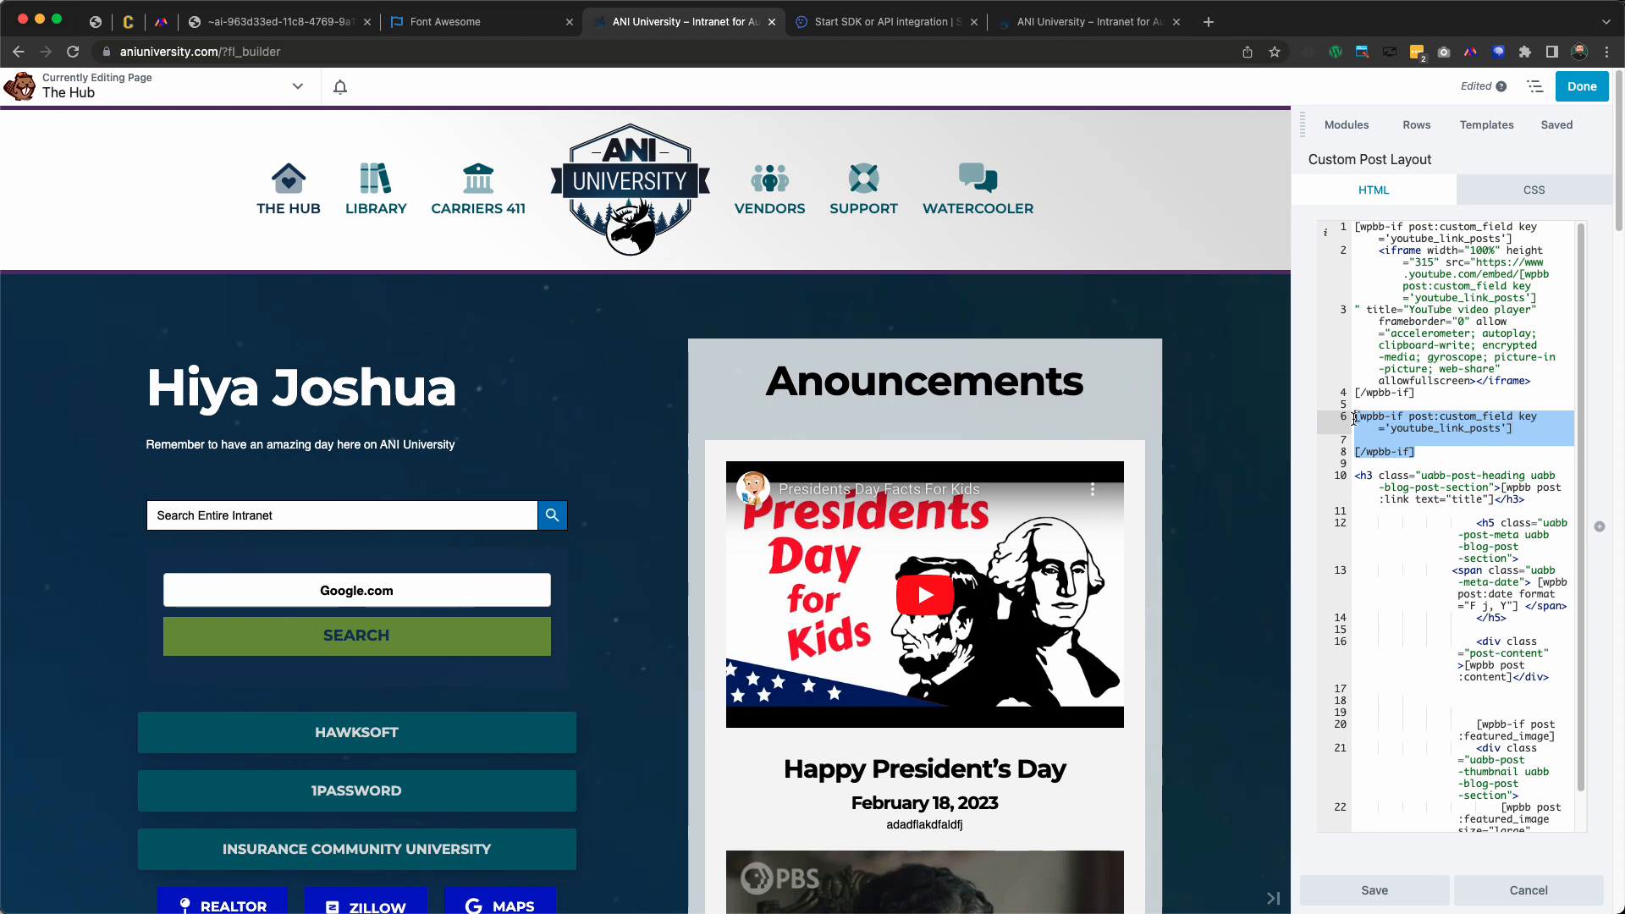
{"action": "key", "text": "BackSpace"}
{"action": "key", "text": "BackSpace"}
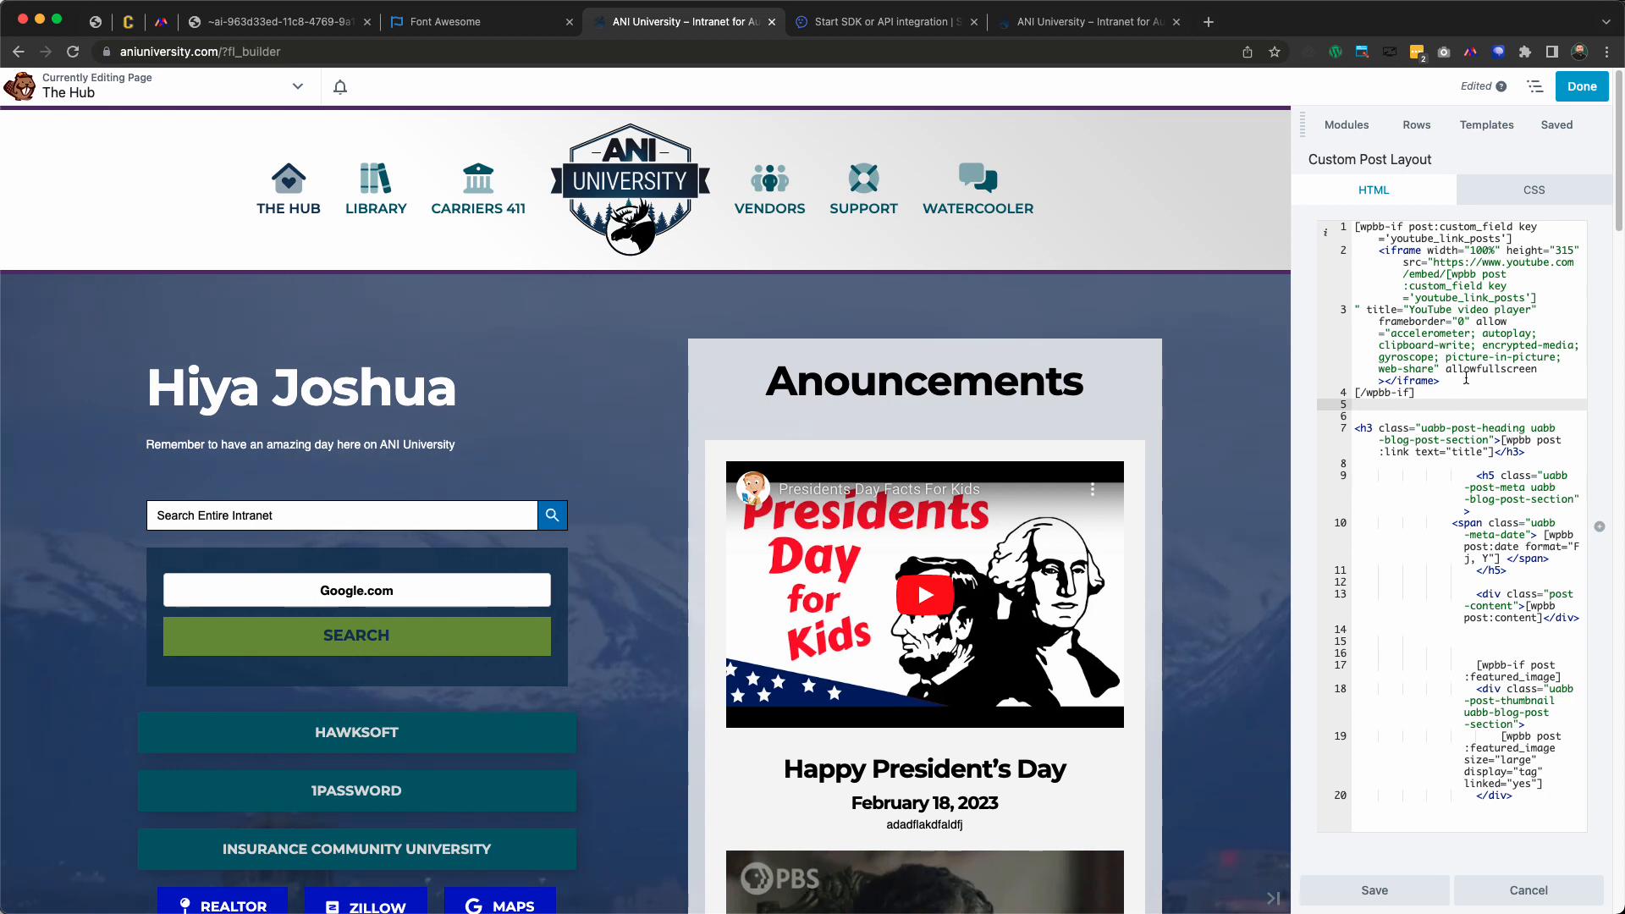
Look through the post field connections available for insertion into the layout HTML, and close the list
{"action": "left_click", "coordinate": [1437, 408]}
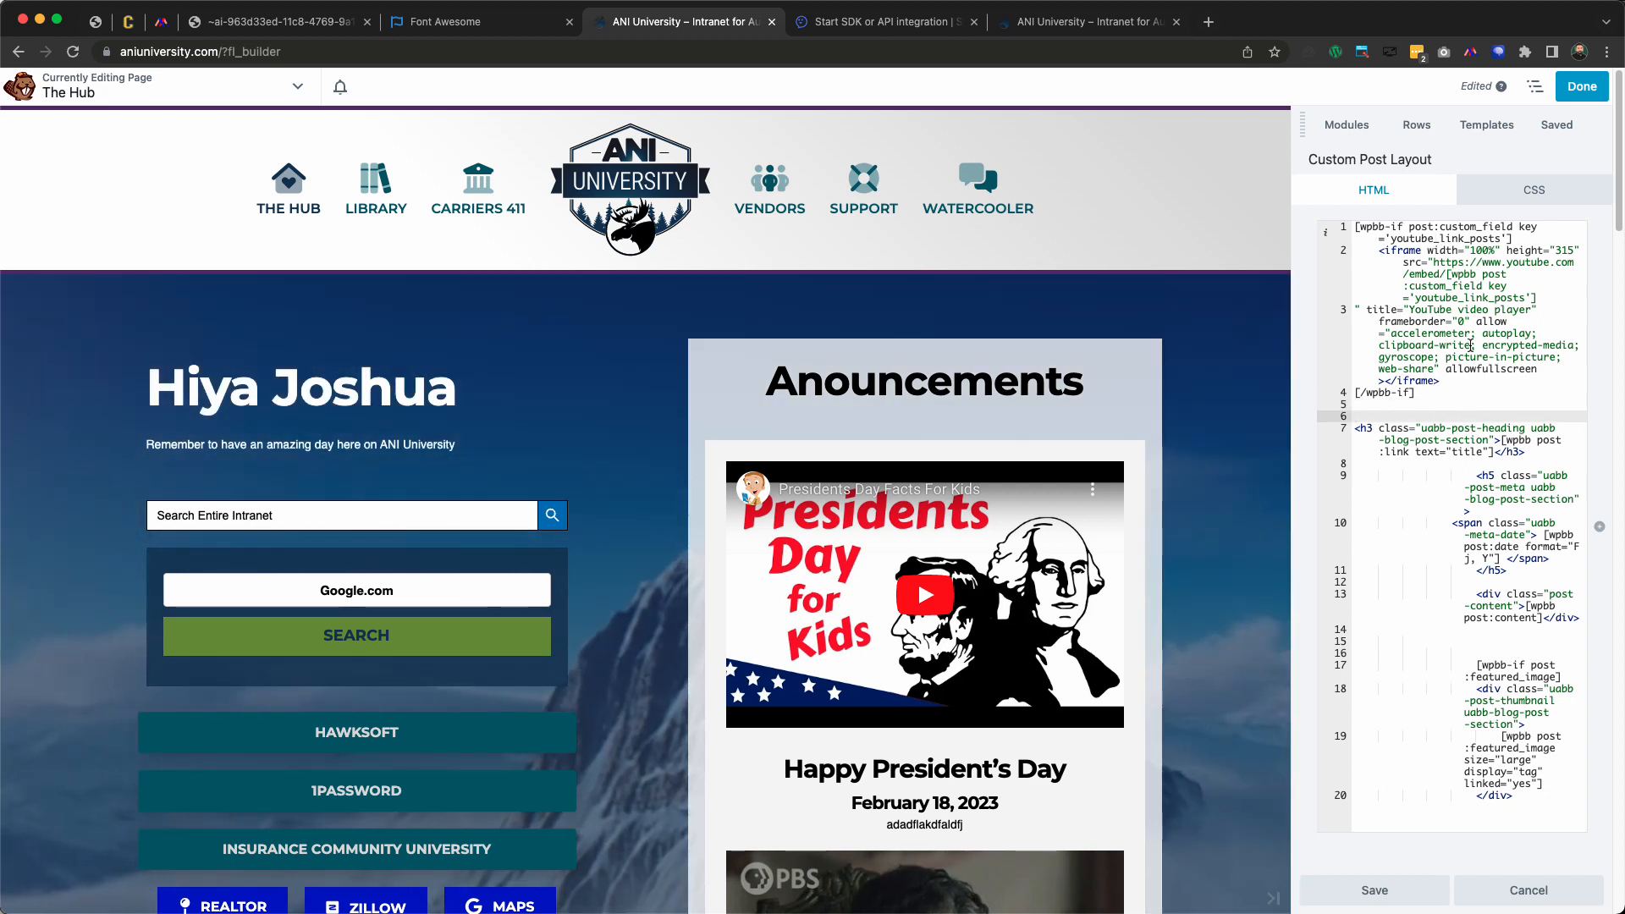
{"action": "scroll", "coordinate": [1434, 462], "scroll_direction": "down", "scroll_amount": 3}
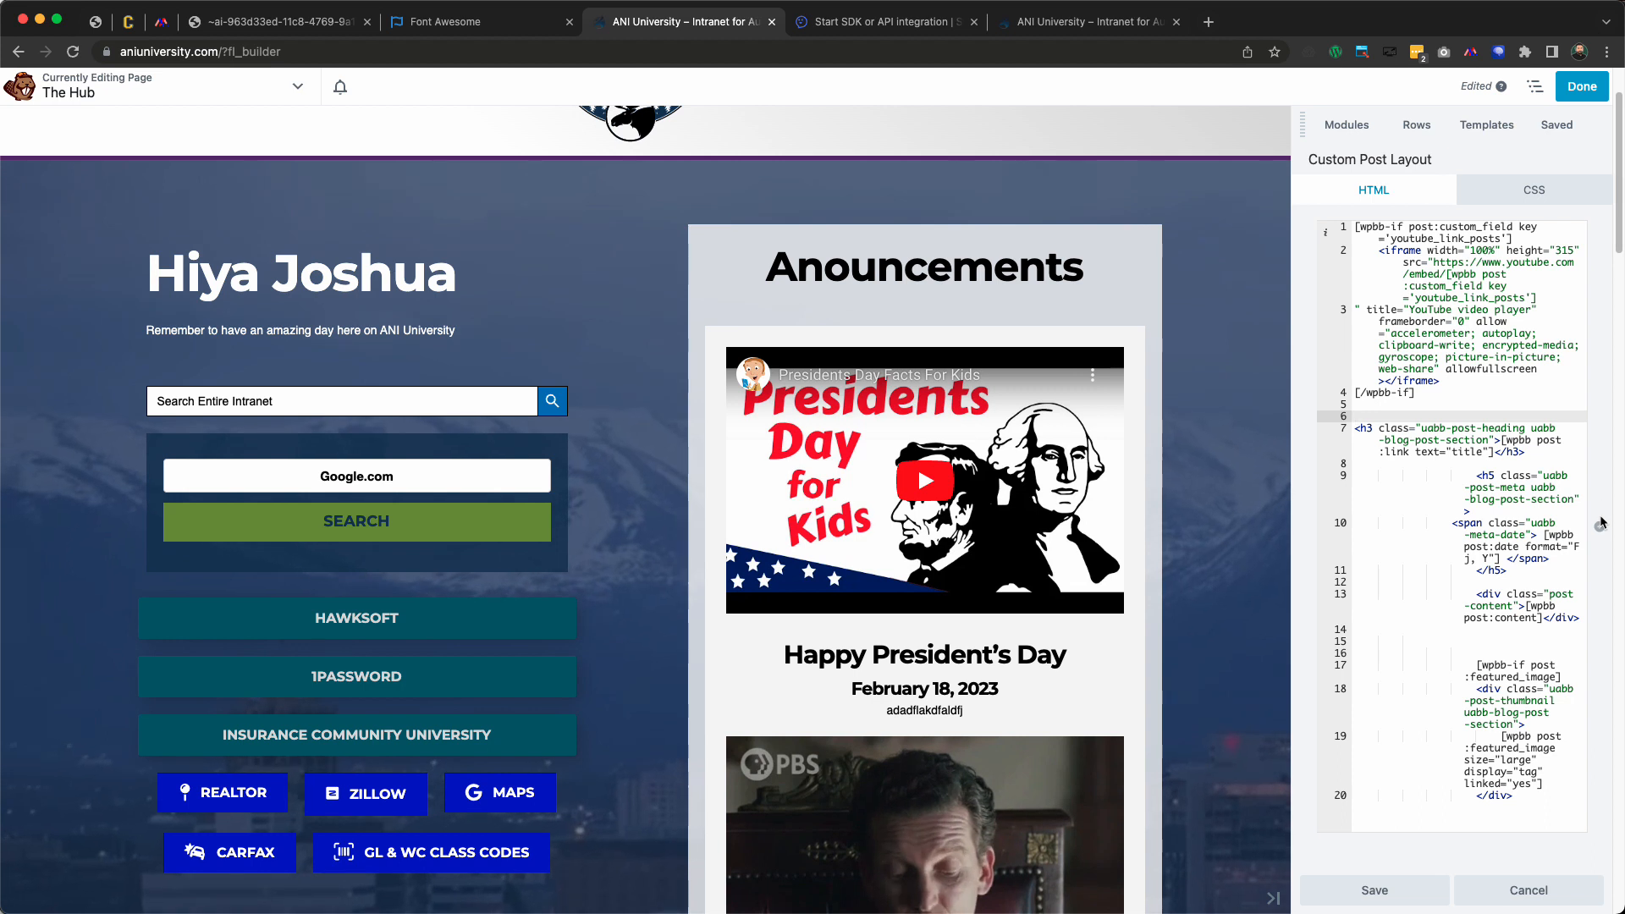
{"action": "left_click", "coordinate": [1599, 525]}
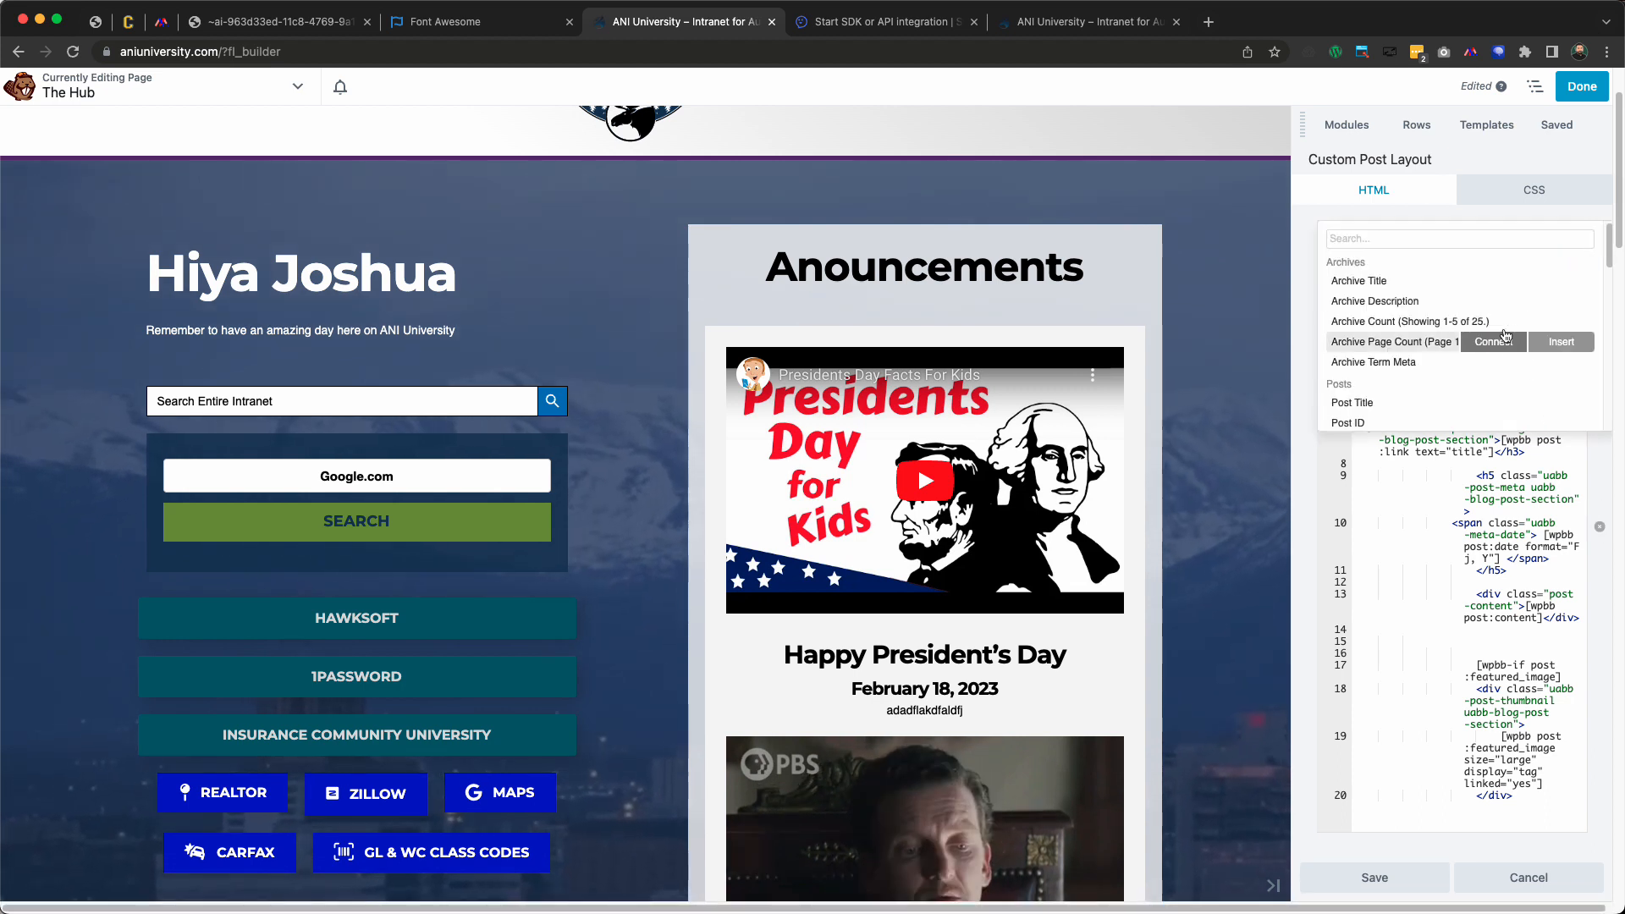
{"action": "scroll", "coordinate": [1506, 336], "scroll_direction": "down", "scroll_amount": 3}
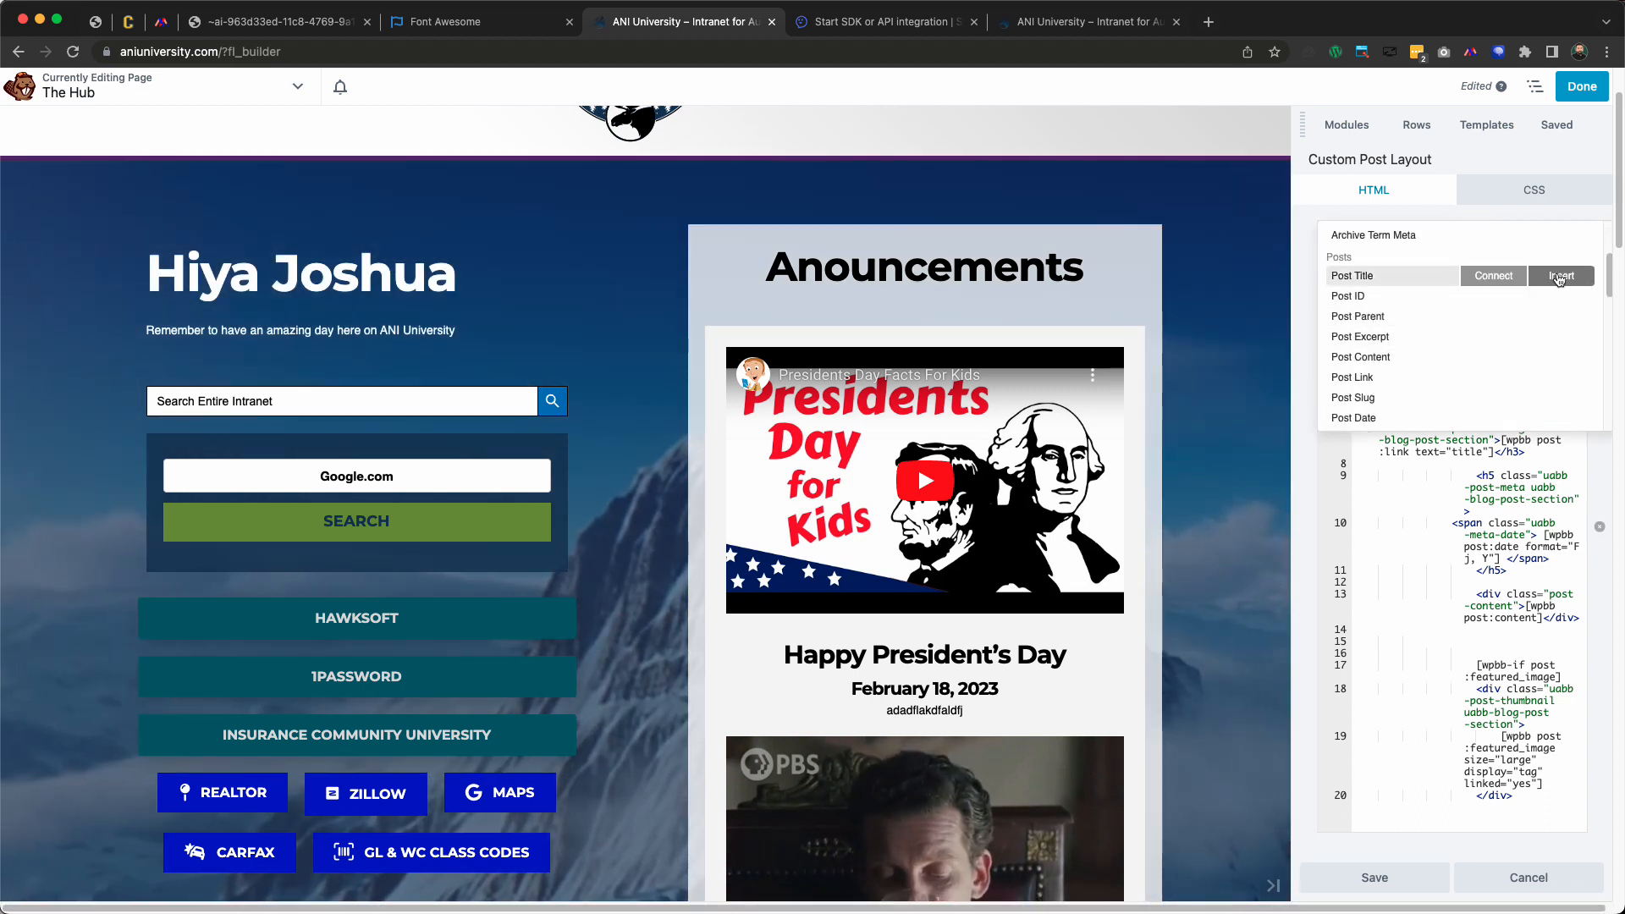
{"action": "left_click", "coordinate": [1407, 540]}
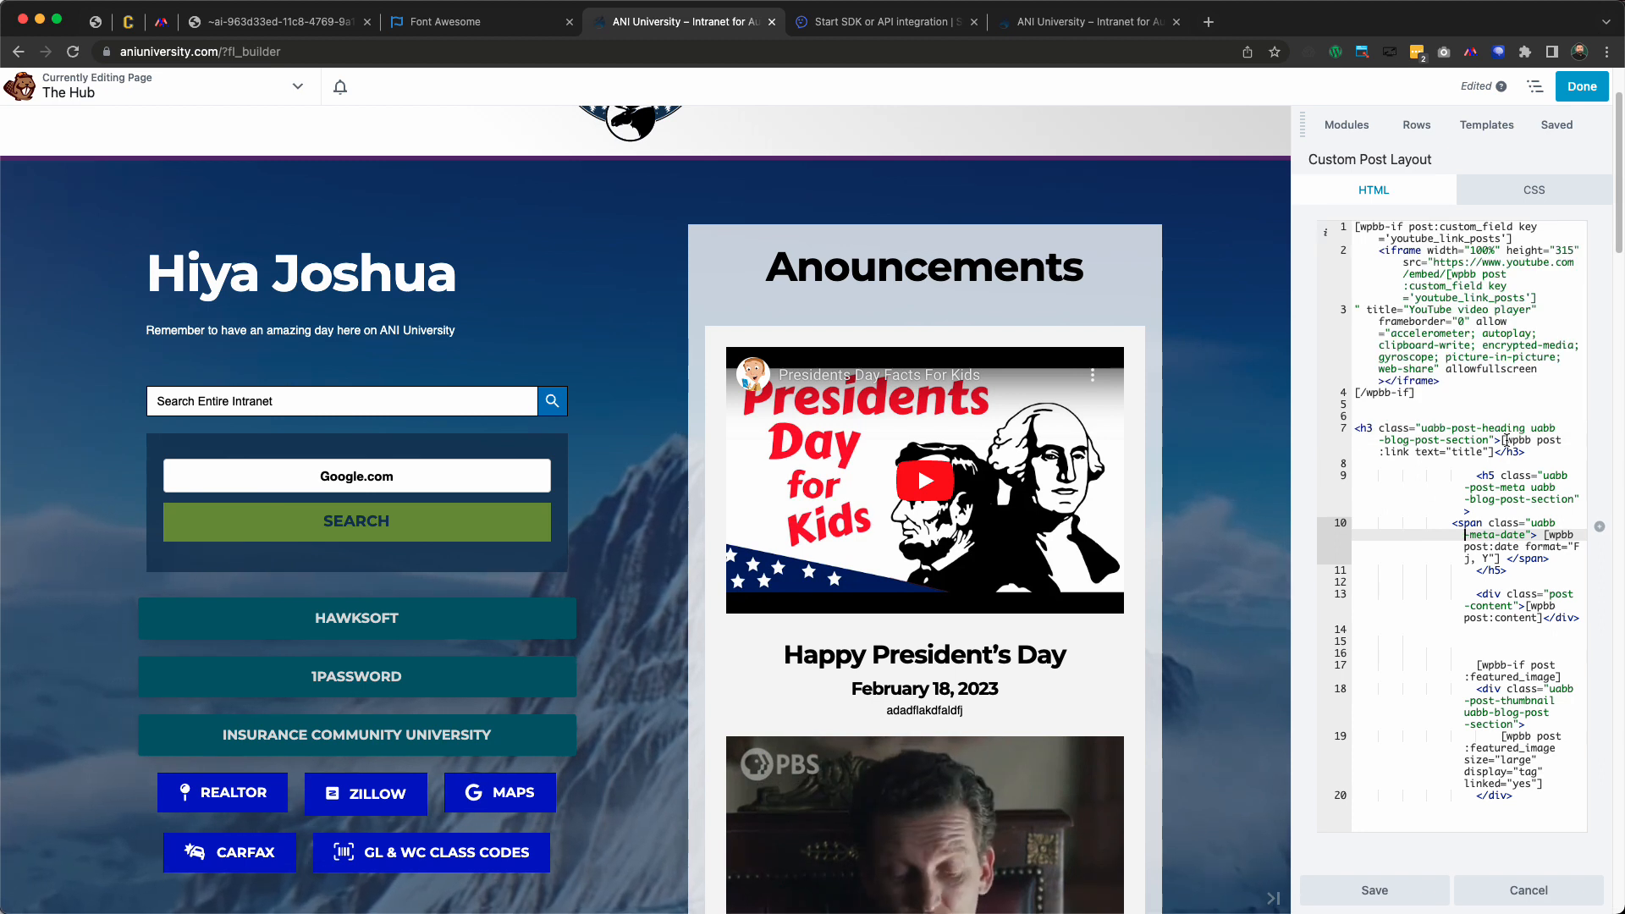
Examine the shortcodes for the linked post title in the h3 heading and for the post date in the span
{"action": "left_click", "coordinate": [1521, 441]}
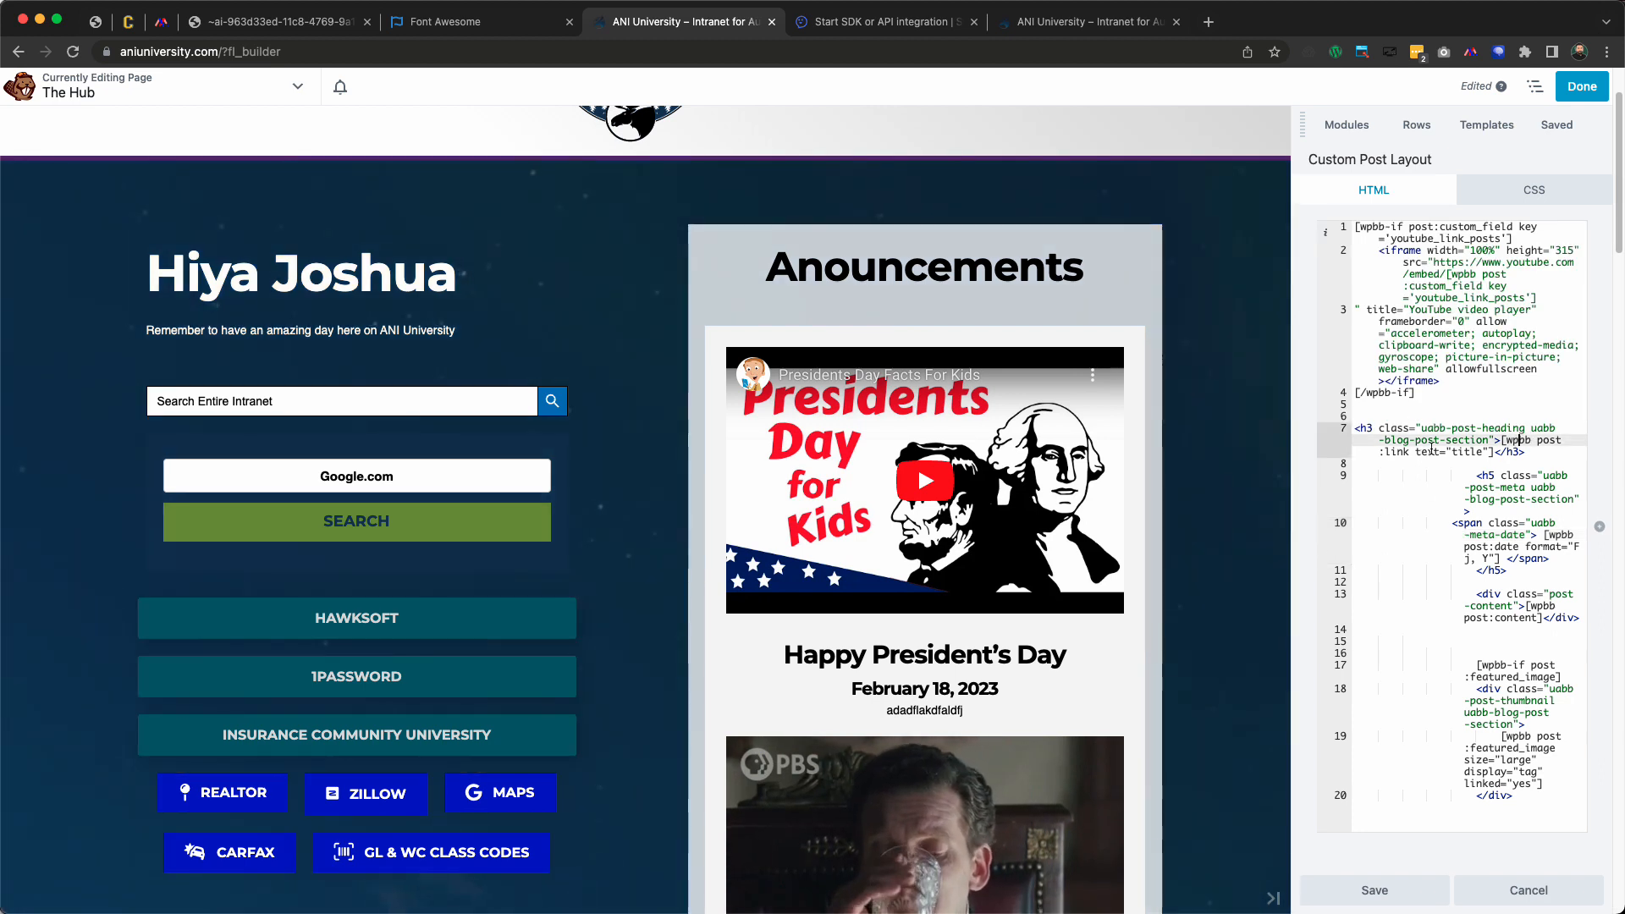
{"action": "double_click", "coordinate": [1475, 436]}
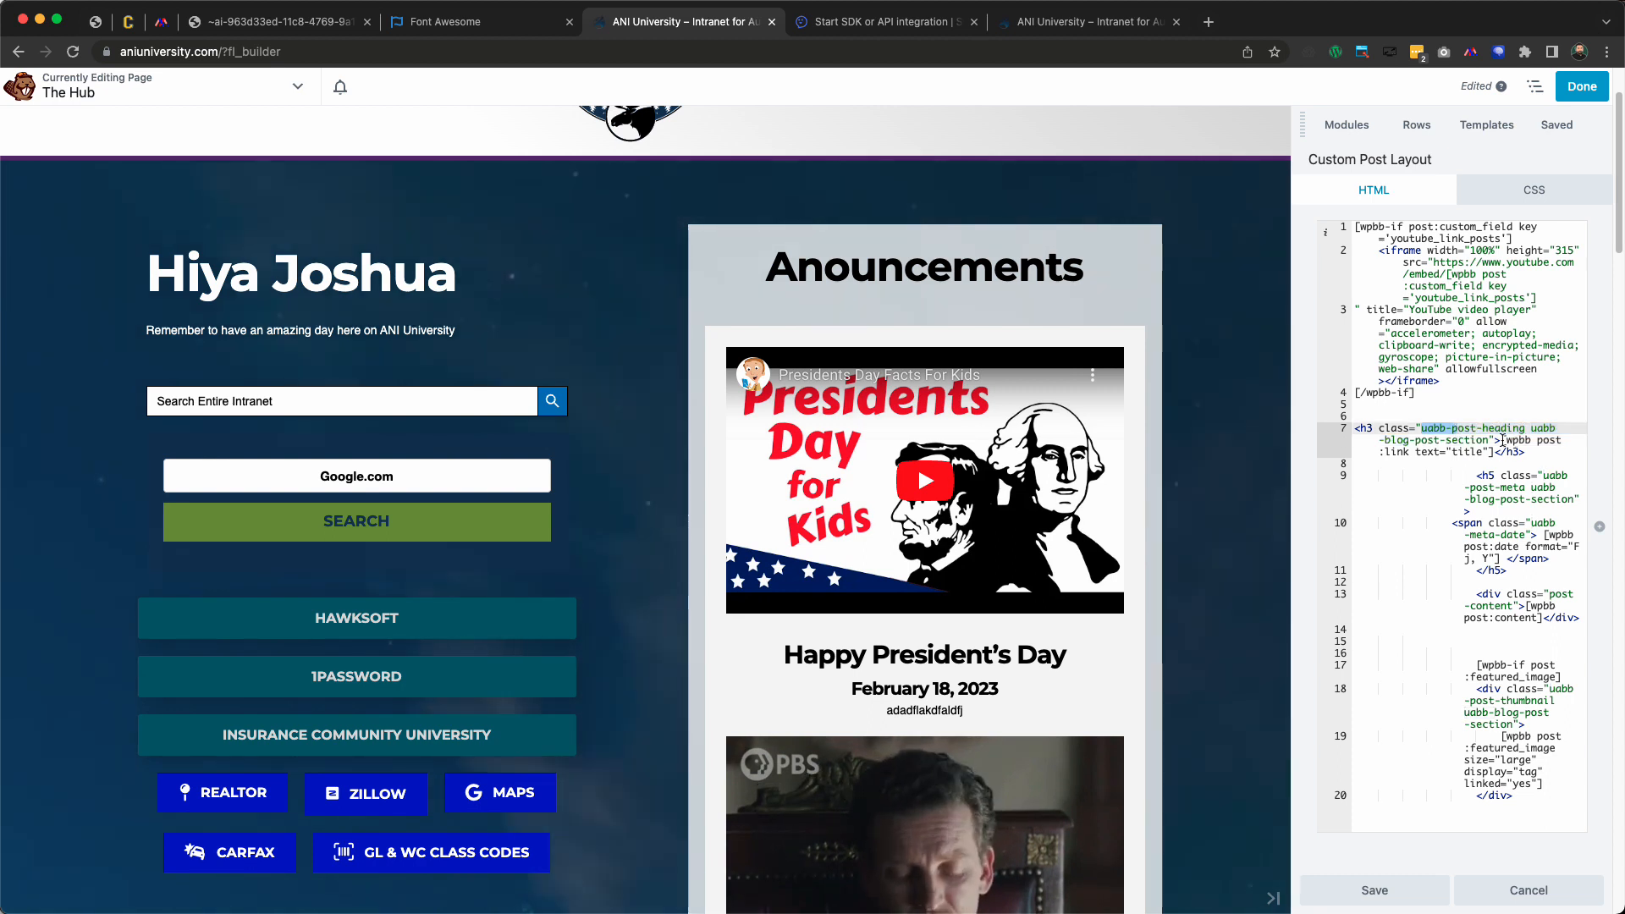
{"action": "left_click_drag", "start_coordinate": [1502, 440], "coordinate": [1490, 451]}
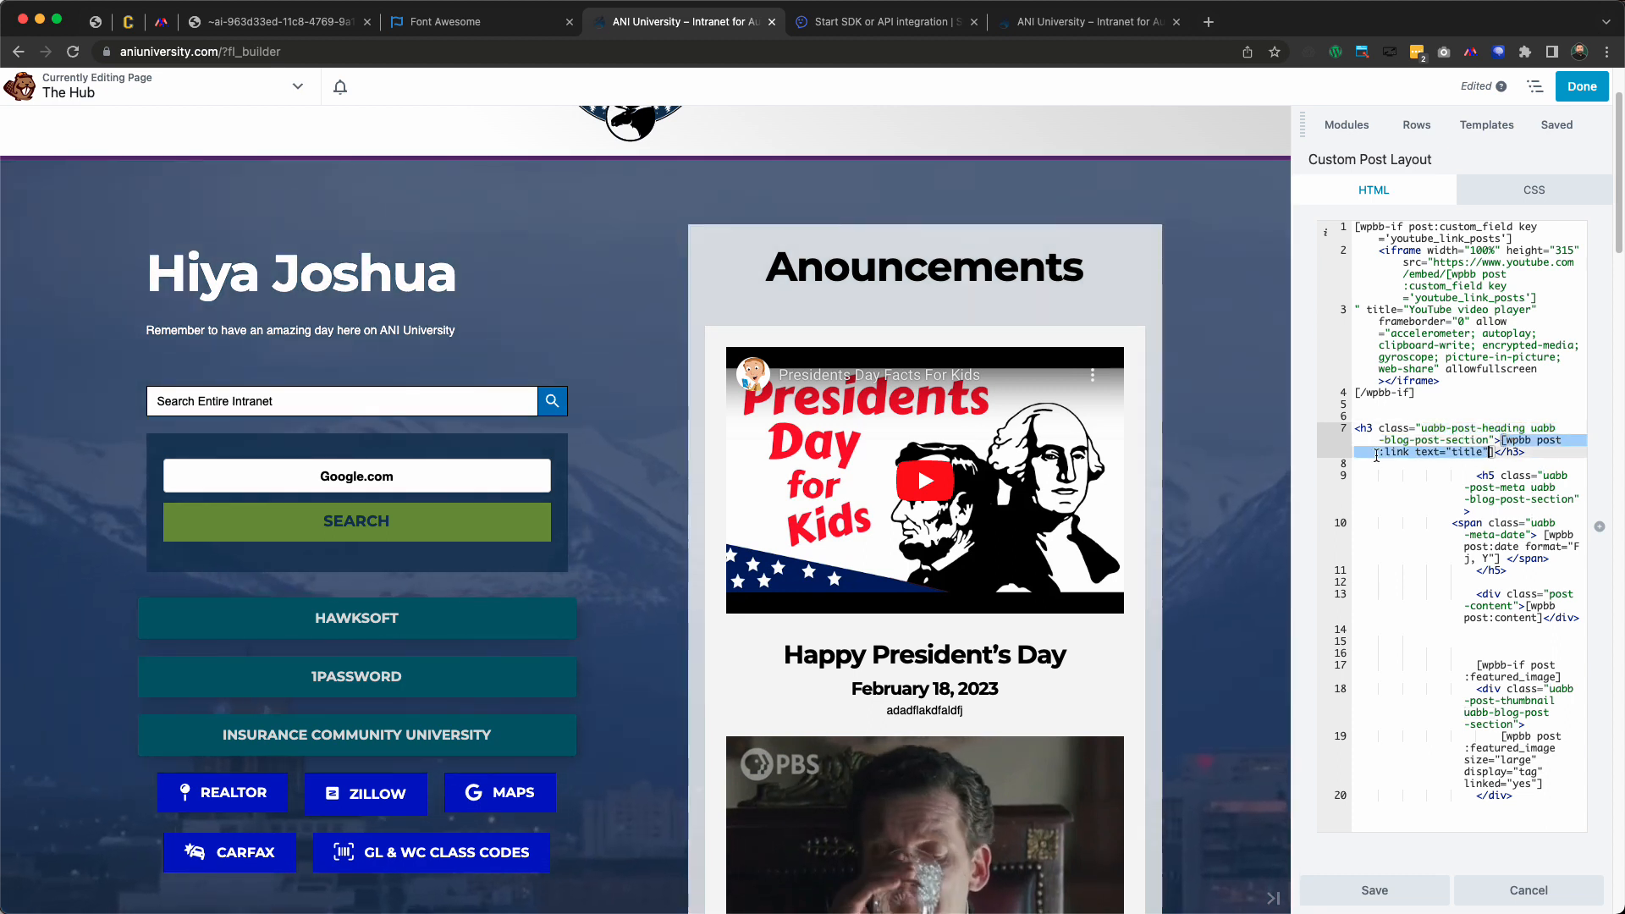
{"action": "left_click", "coordinate": [1465, 488]}
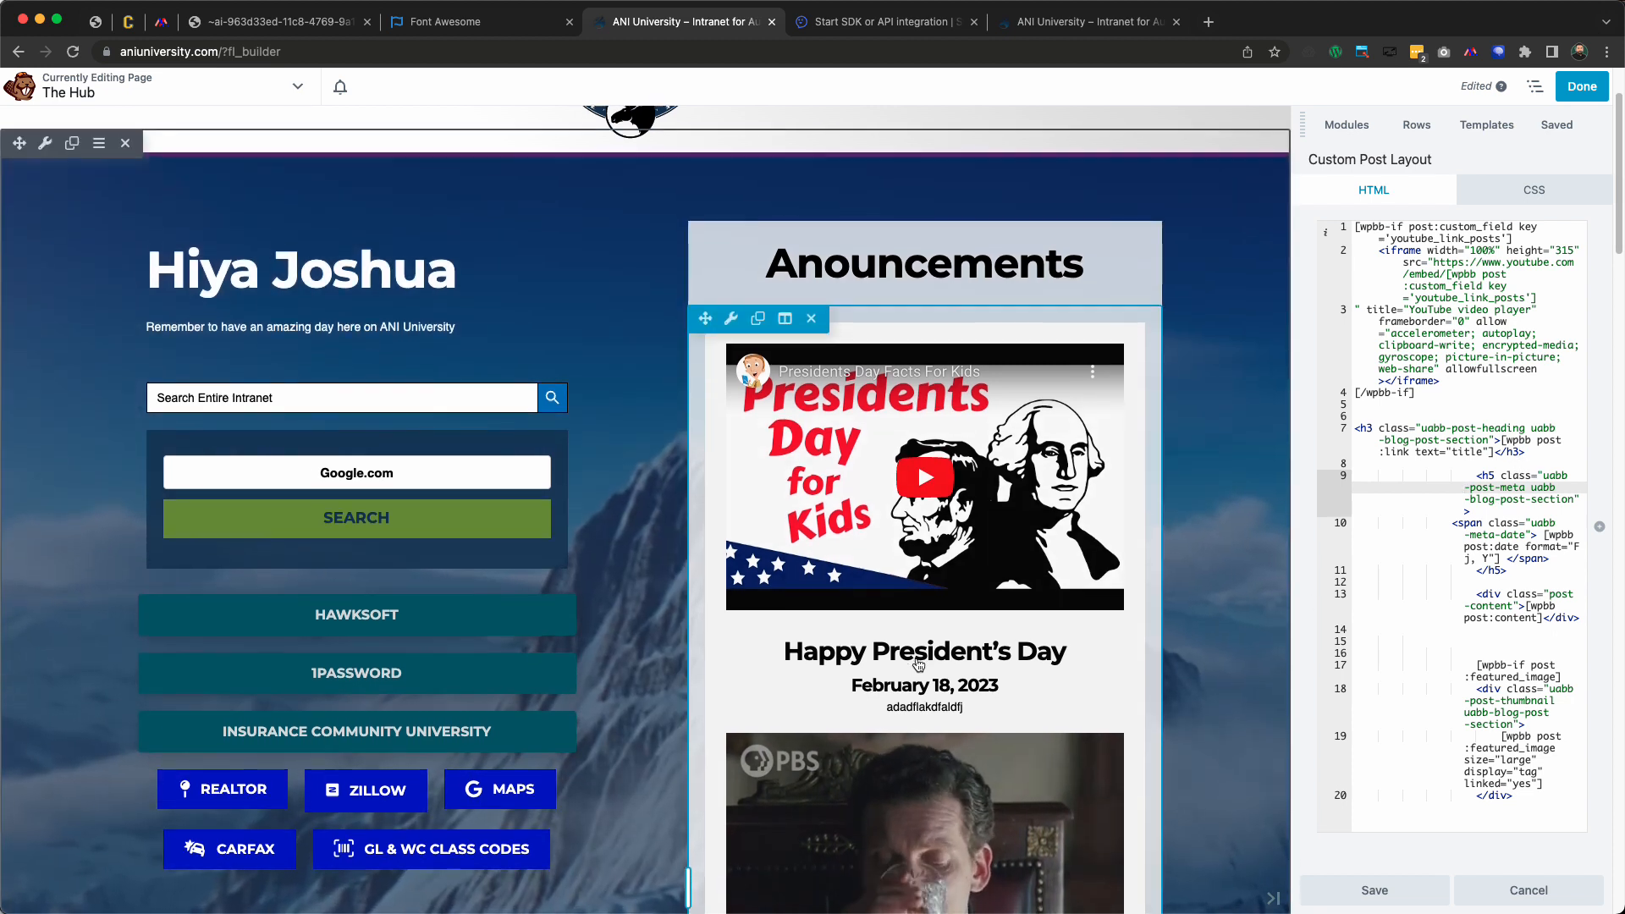
{"action": "left_click", "coordinate": [1496, 534]}
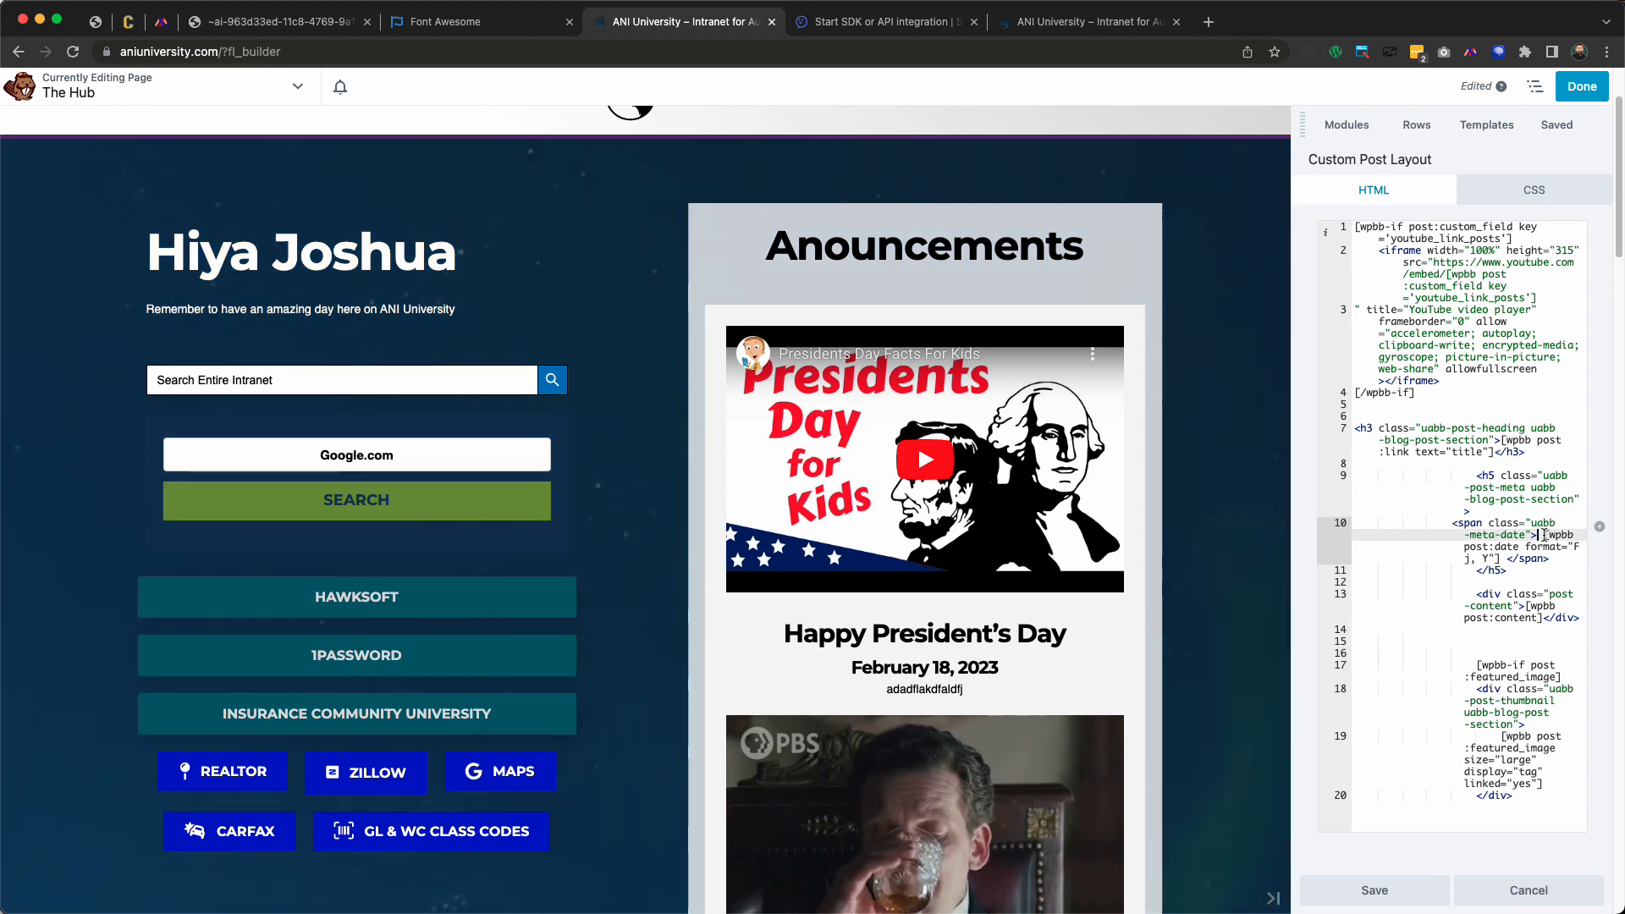
{"action": "left_click_drag", "start_coordinate": [1543, 534], "coordinate": [1504, 559]}
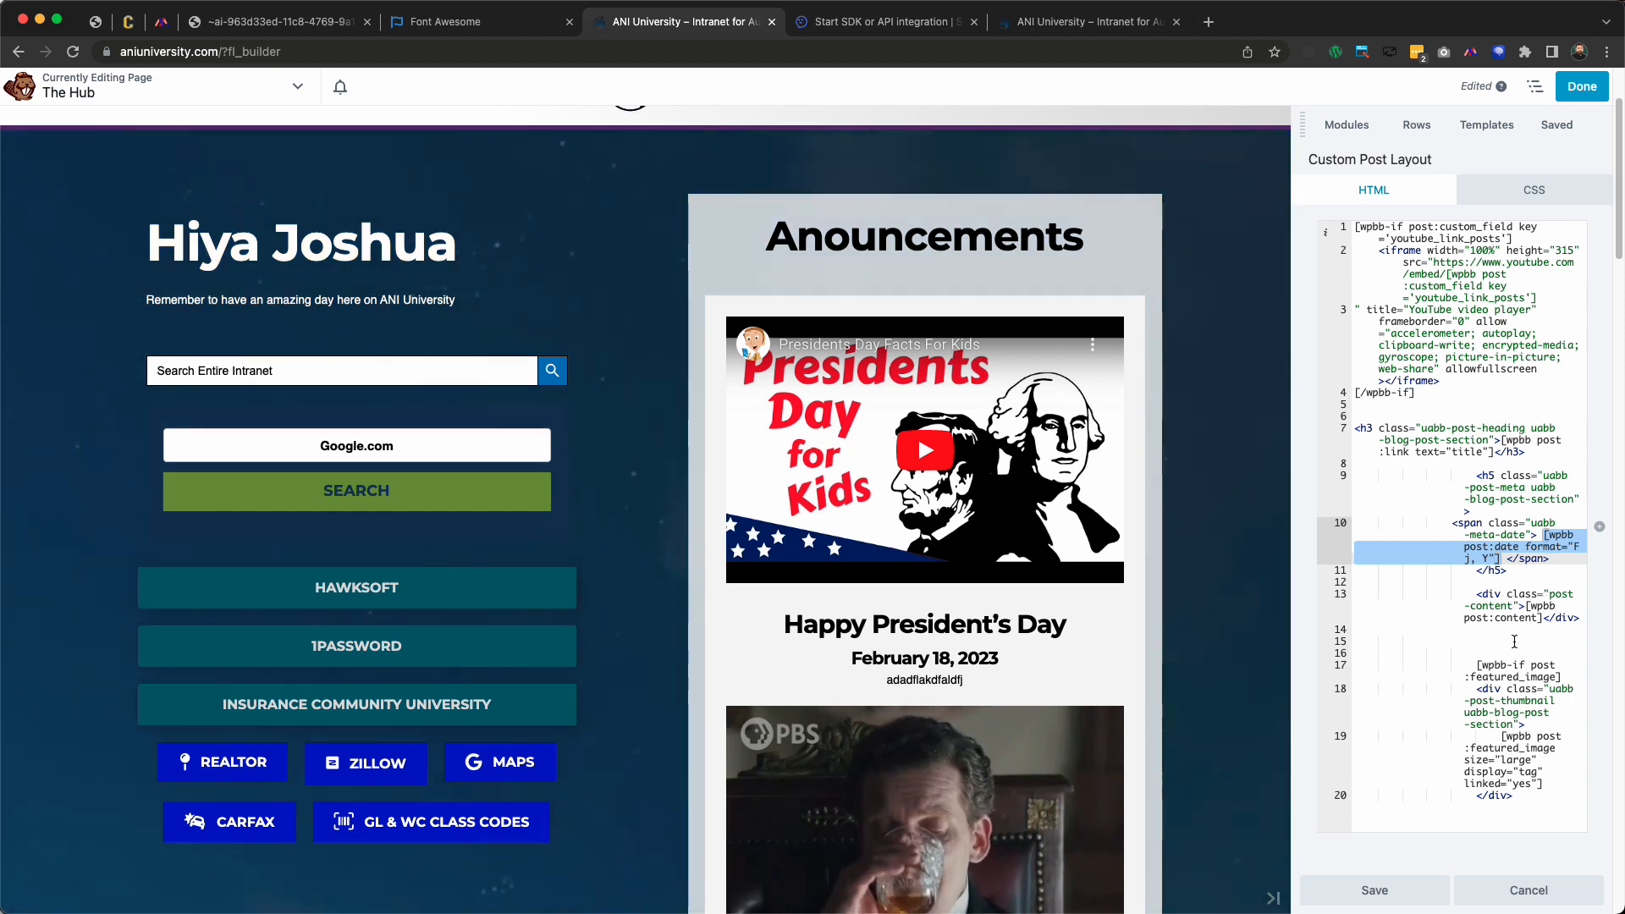
Close the featured image condition by adding [/wpbb-if] on line 21, below the thumbnail's closing div
{"action": "scroll", "coordinate": [955, 696], "scroll_direction": "down", "scroll_amount": 3}
{"action": "scroll", "coordinate": [955, 696], "scroll_direction": "down", "scroll_amount": 3}
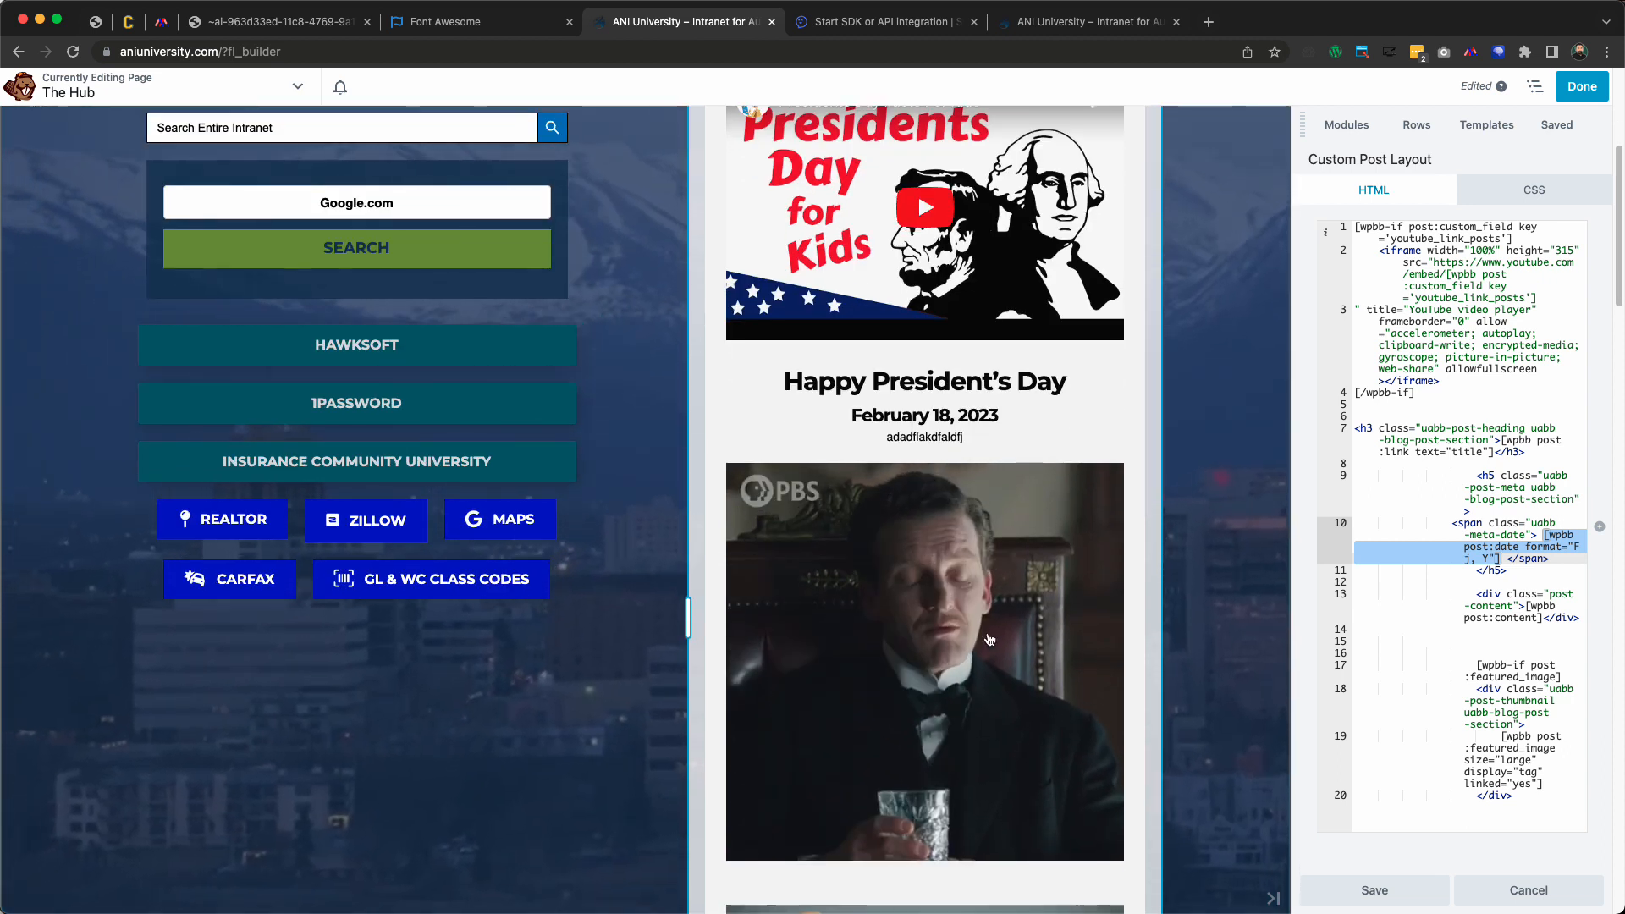
{"action": "scroll", "coordinate": [905, 662], "scroll_direction": "down", "scroll_amount": 12}
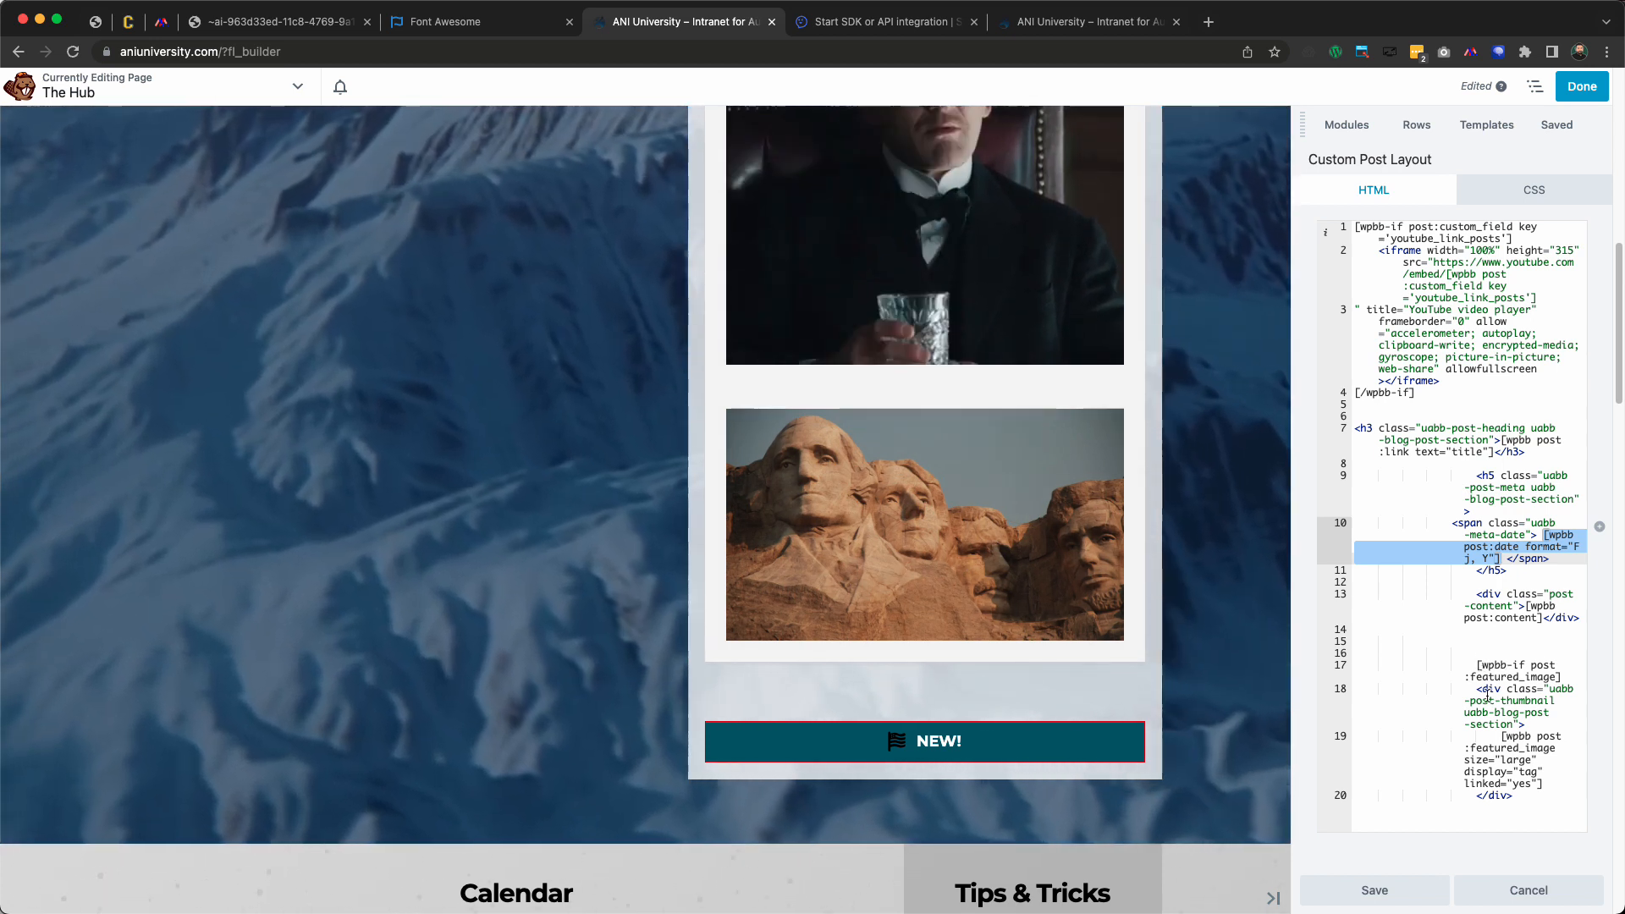
{"action": "scroll", "coordinate": [1507, 789], "scroll_direction": "down", "scroll_amount": 2}
{"action": "left_click", "coordinate": [1519, 804]}
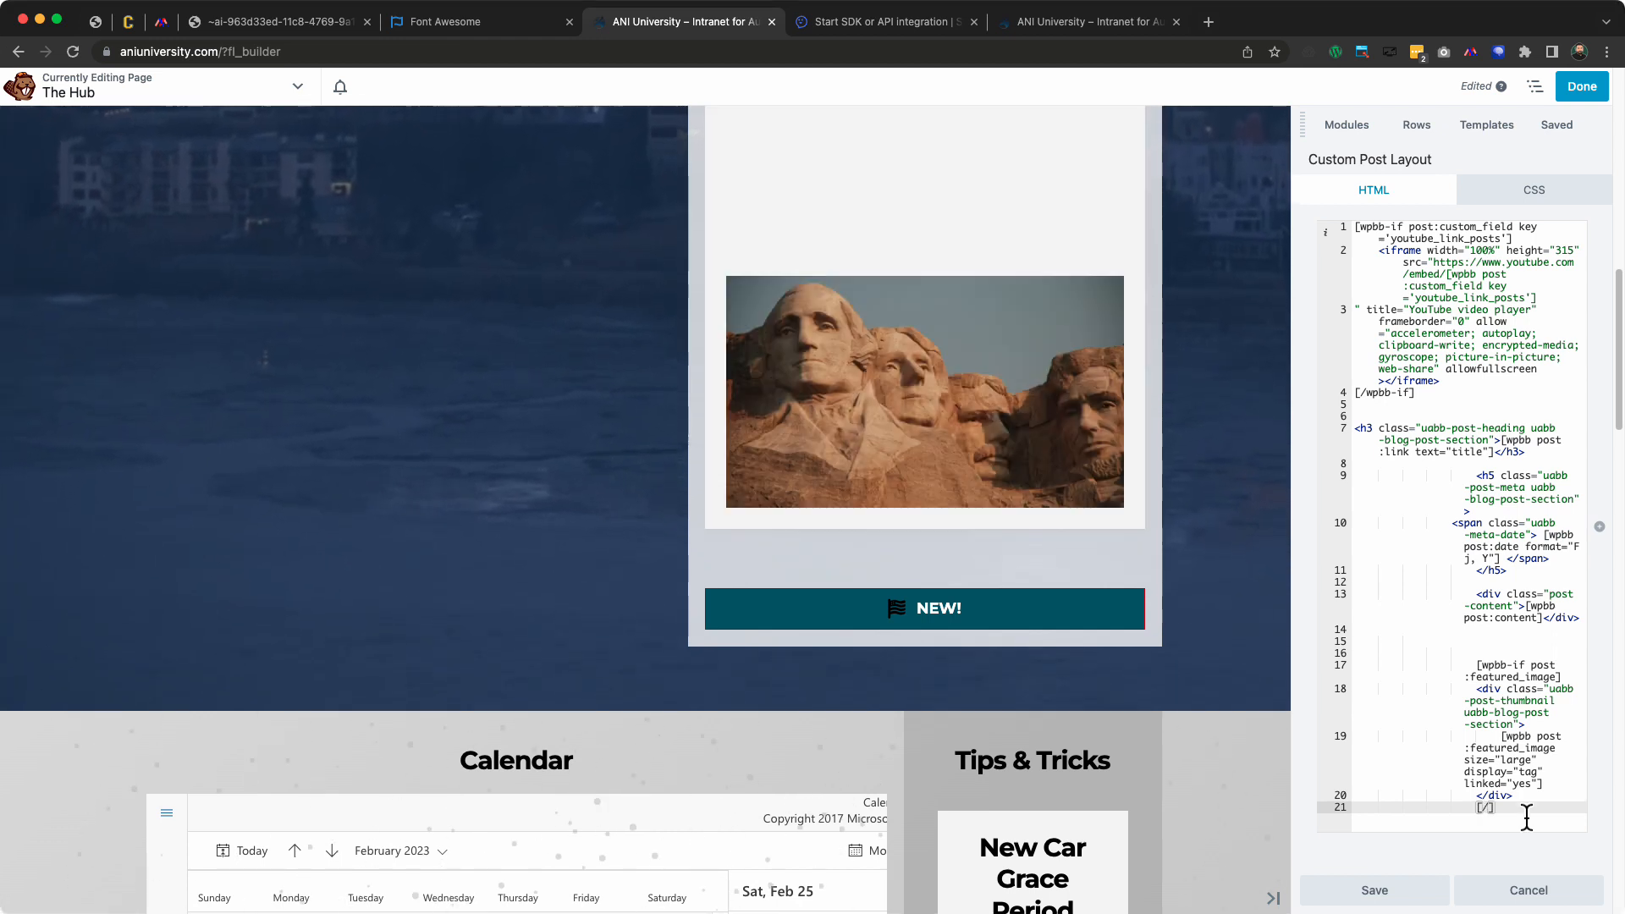
{"action": "type", "text": "wpbb"}
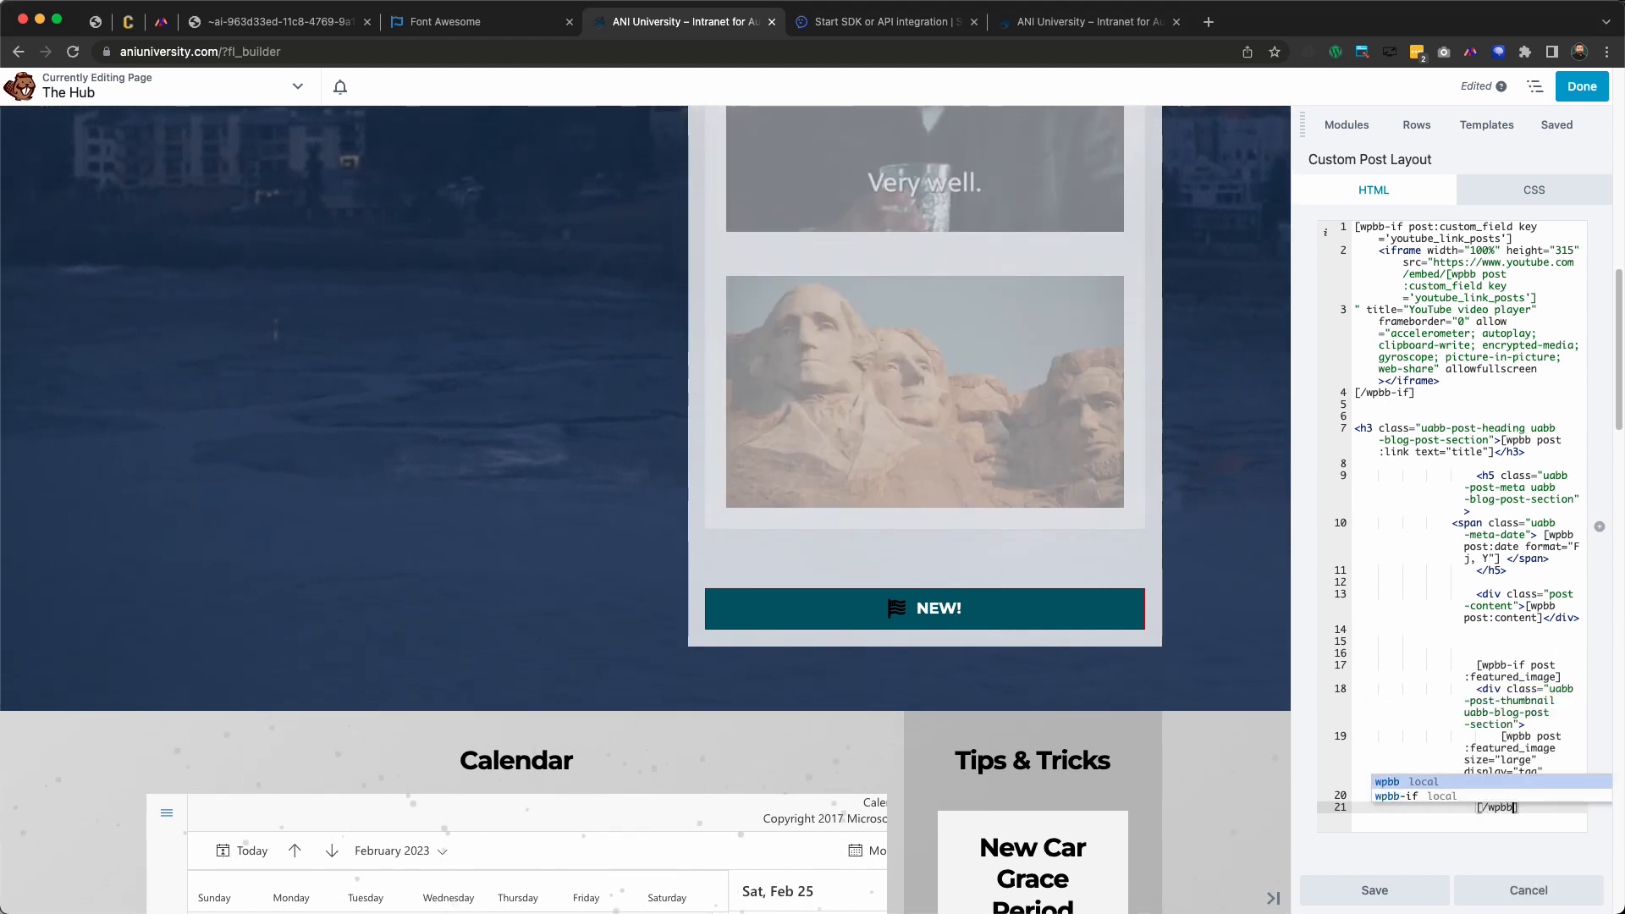
{"action": "type", "text": "-if"}
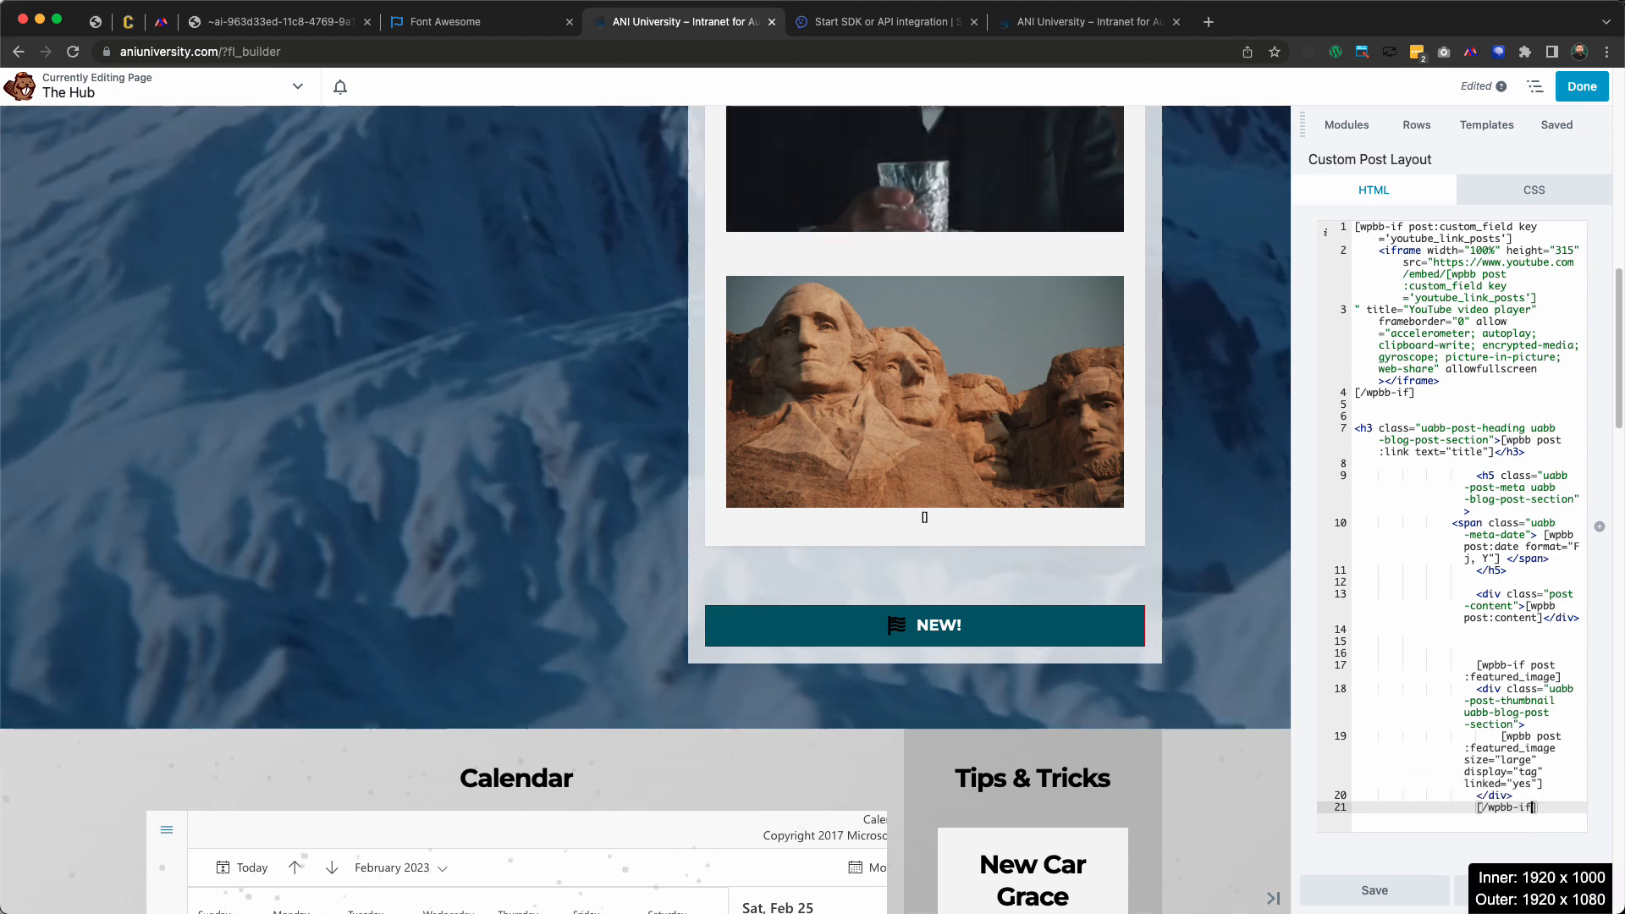
Examine the custom layout's CSS padding rules for the post heading and post content alongside the announcements preview, and return to the HTML
{"action": "left_click", "coordinate": [1513, 760]}
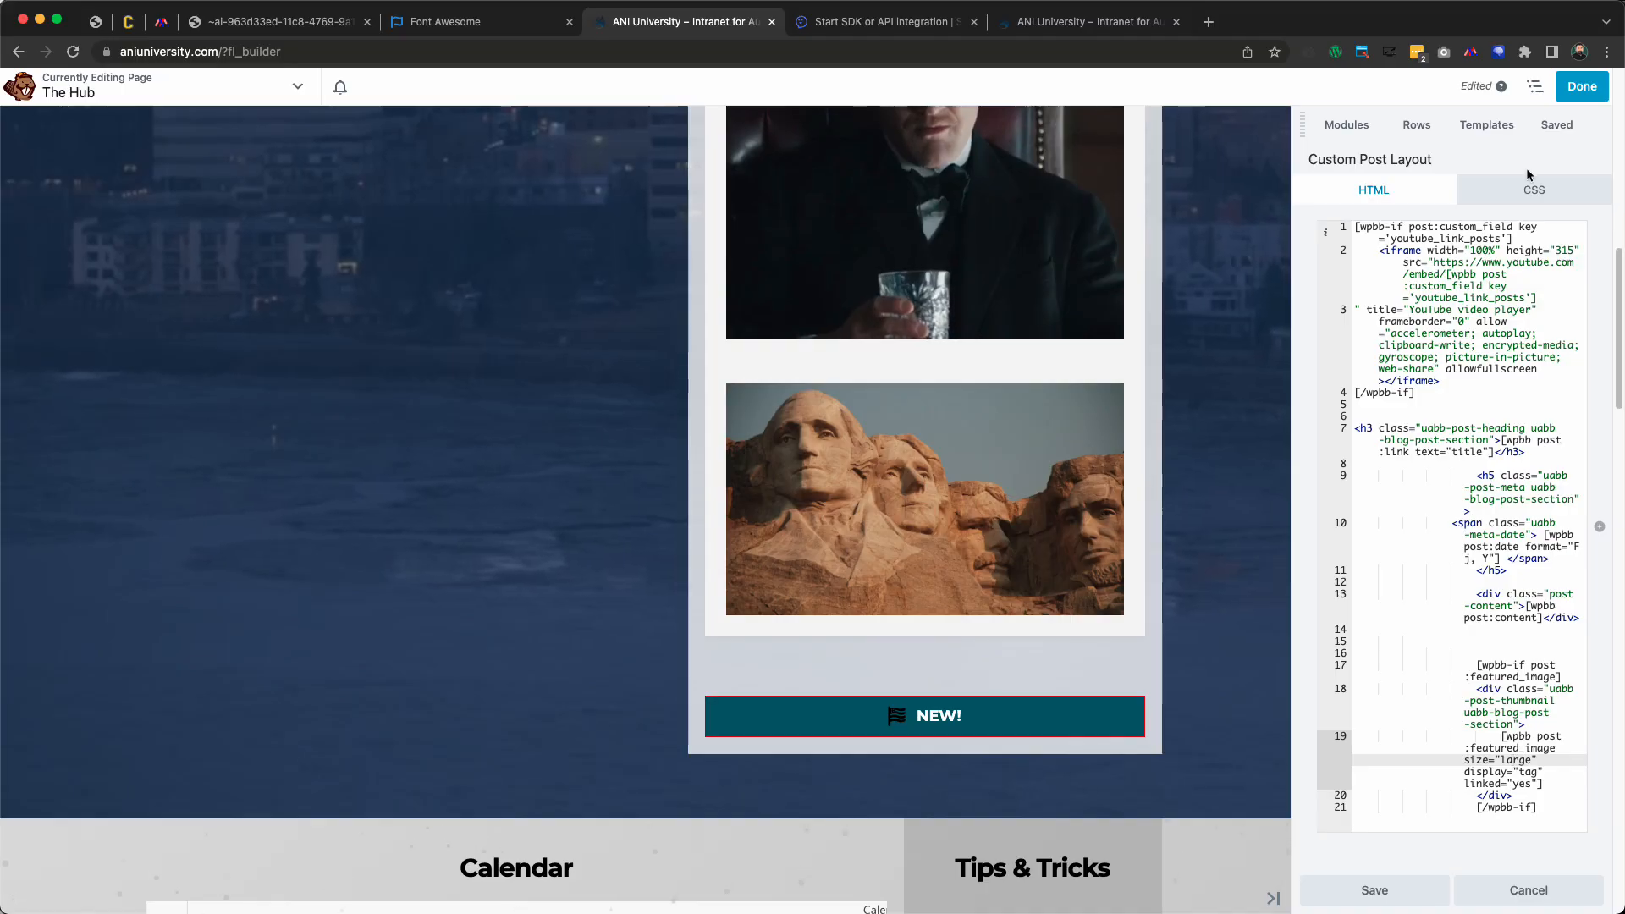
{"action": "left_click", "coordinate": [1535, 195]}
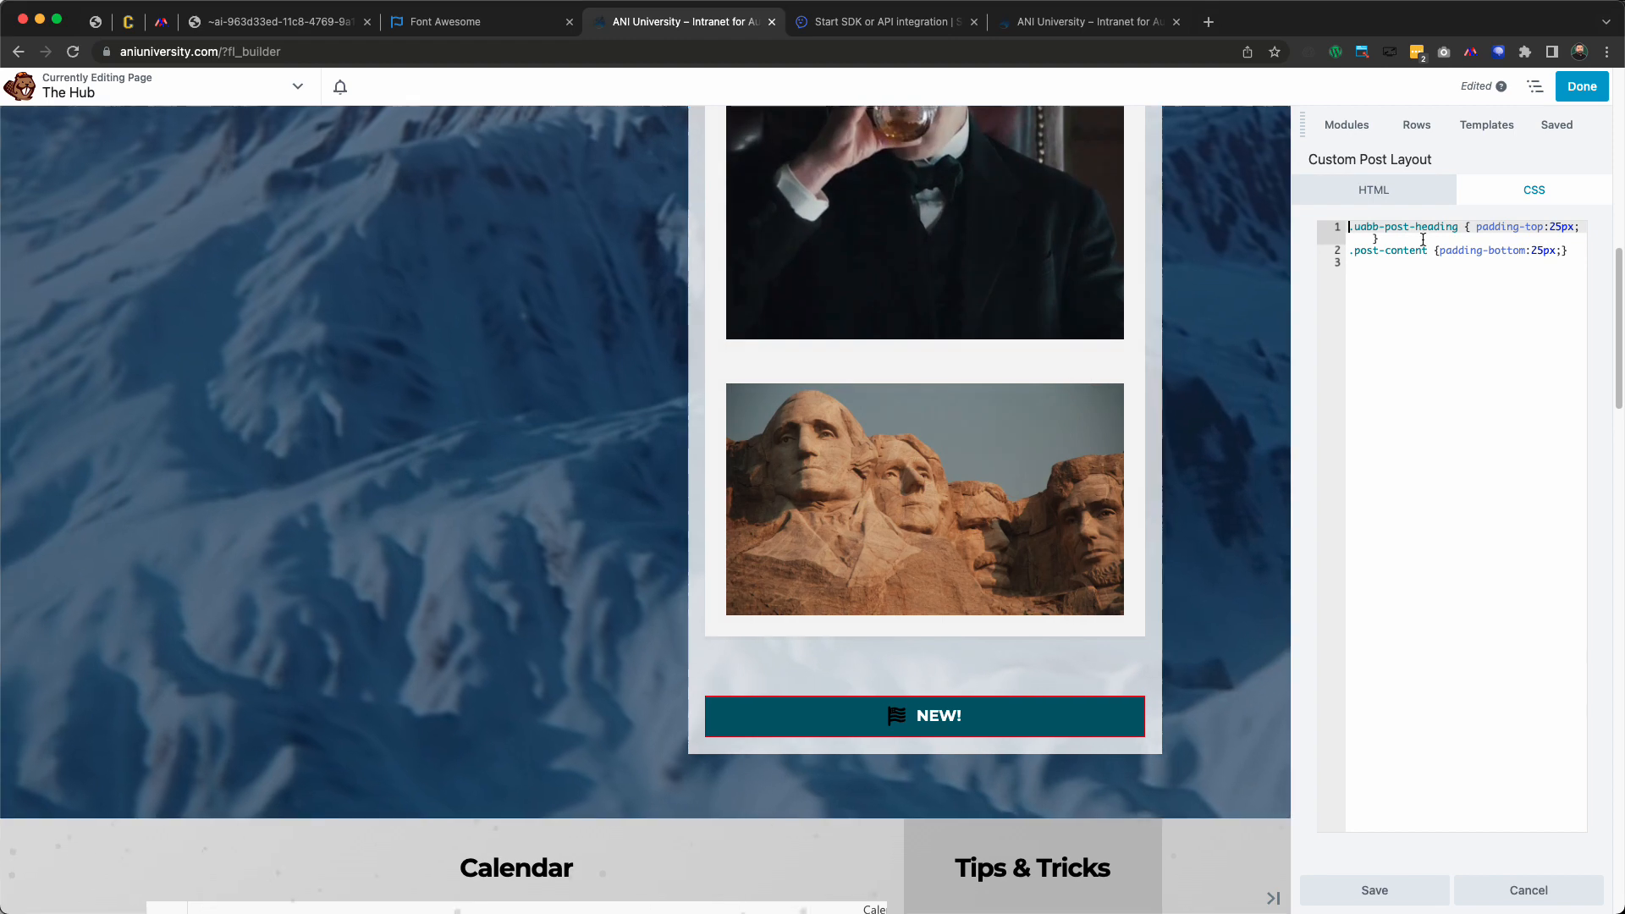
{"action": "scroll", "coordinate": [1126, 402], "scroll_direction": "up", "scroll_amount": 5}
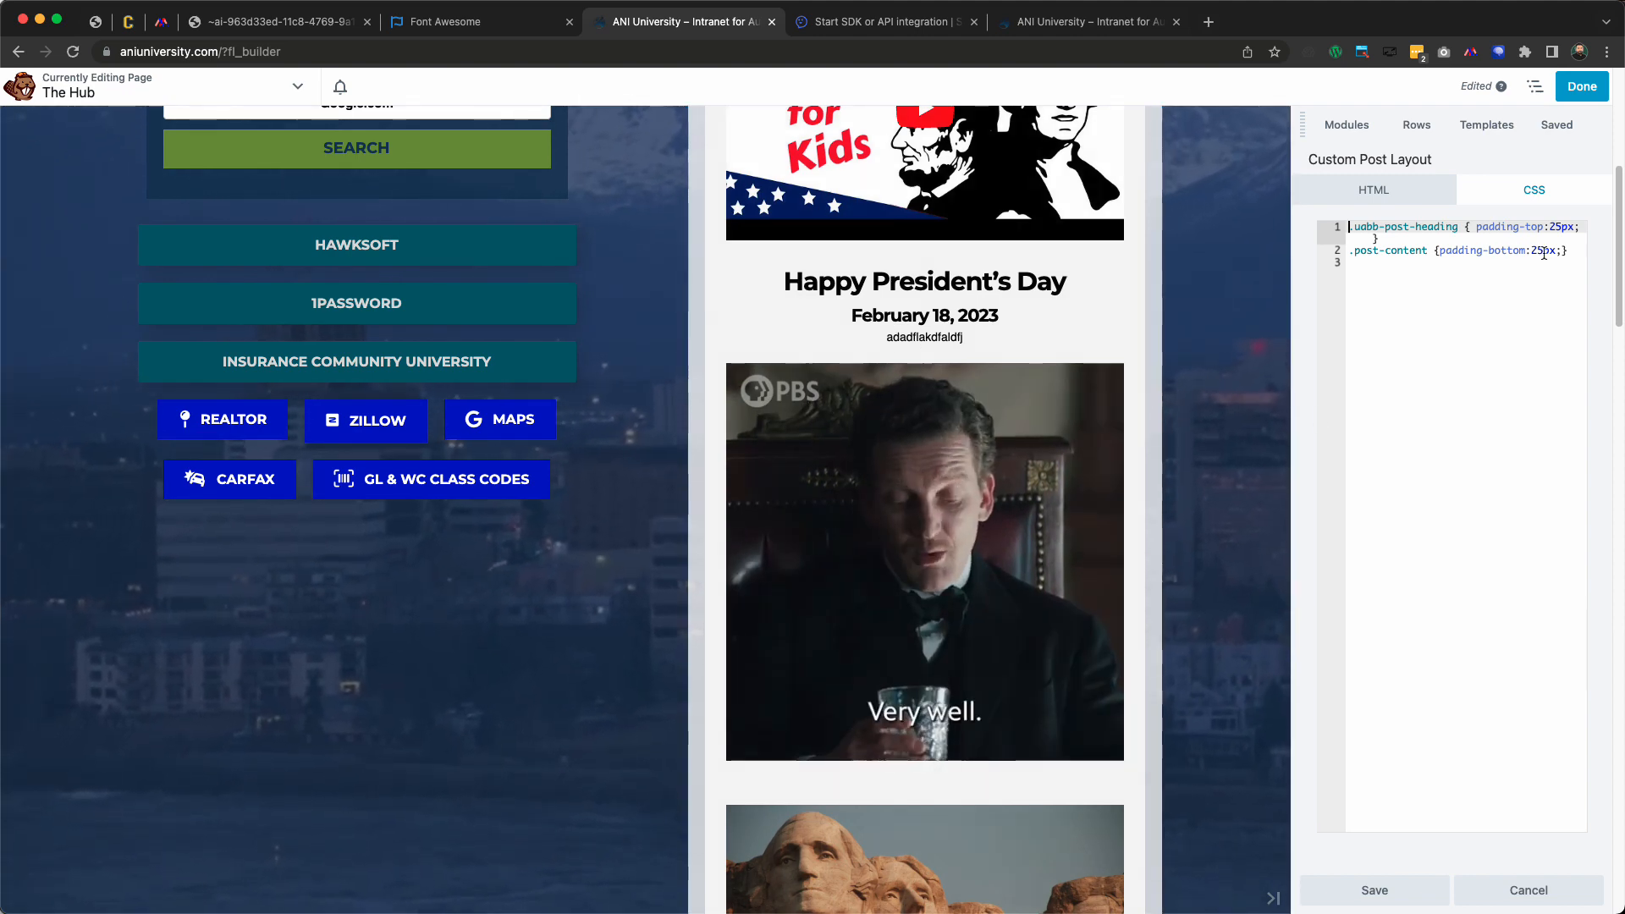
{"action": "scroll", "coordinate": [896, 693], "scroll_direction": "up", "scroll_amount": 5}
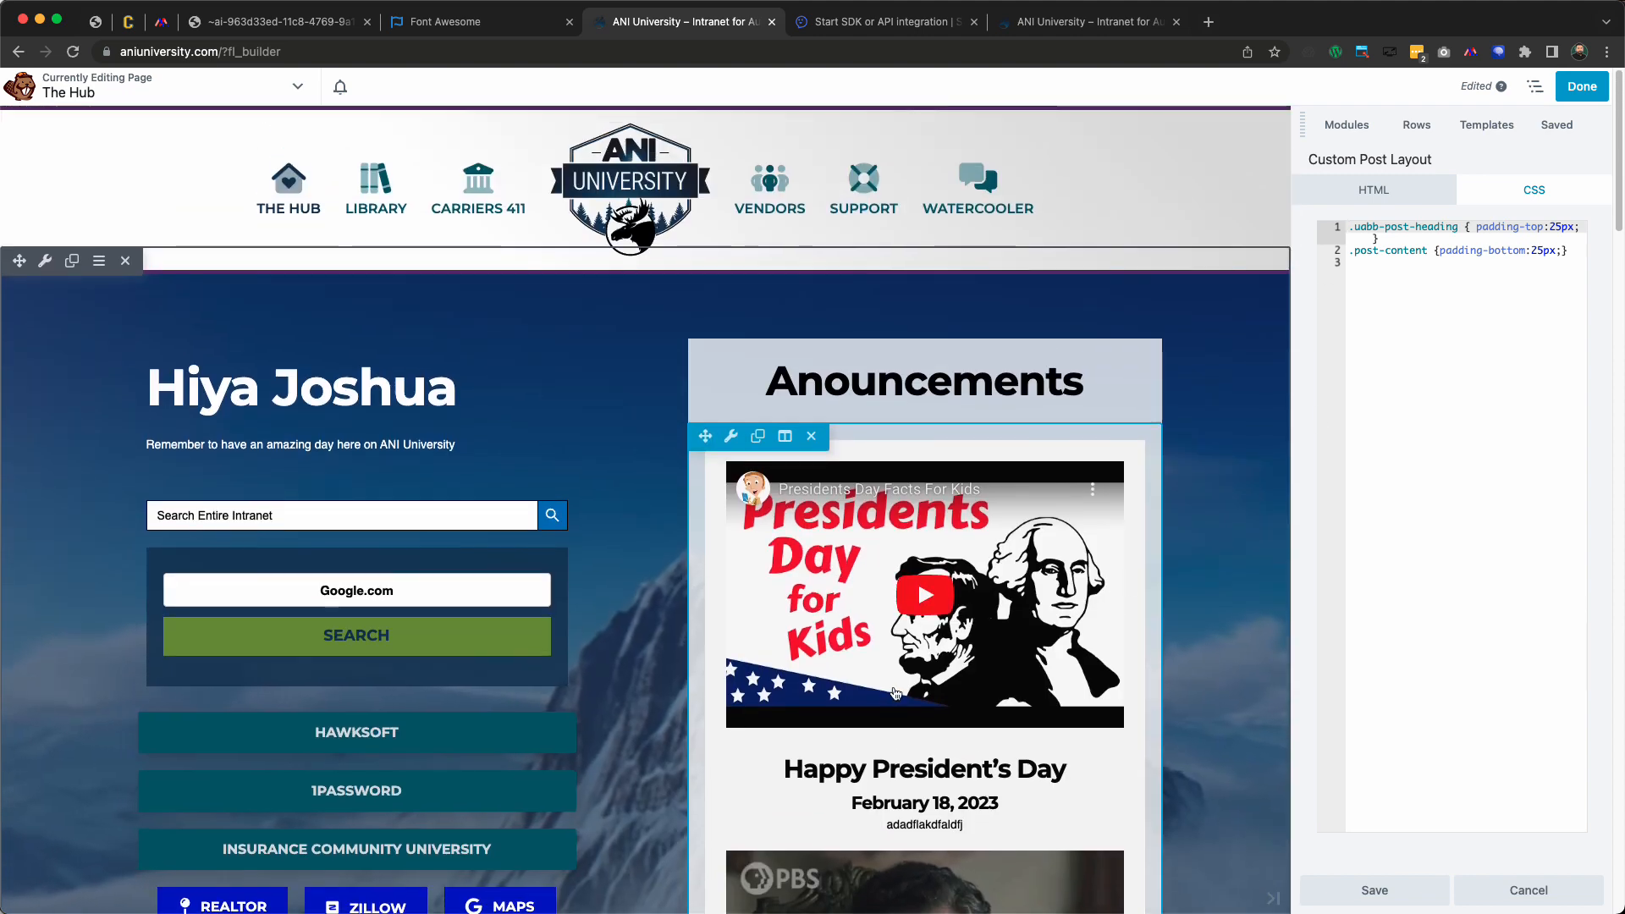
{"action": "left_click", "coordinate": [1374, 189]}
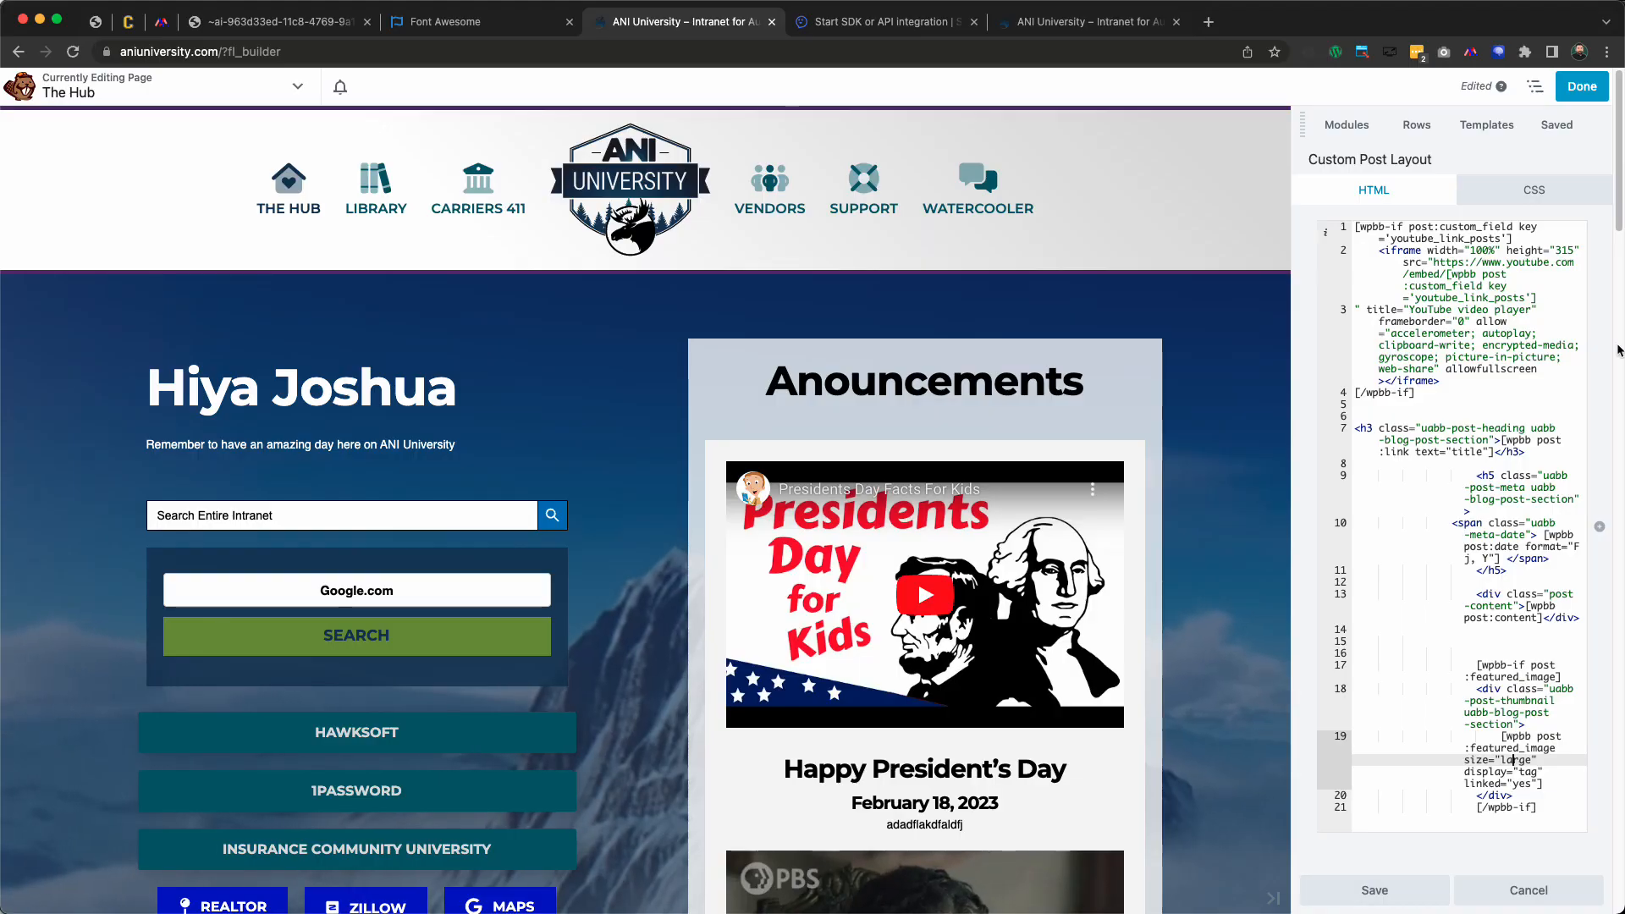
Save the custom post layout and publish the page changes
{"action": "left_click", "coordinate": [1374, 890]}
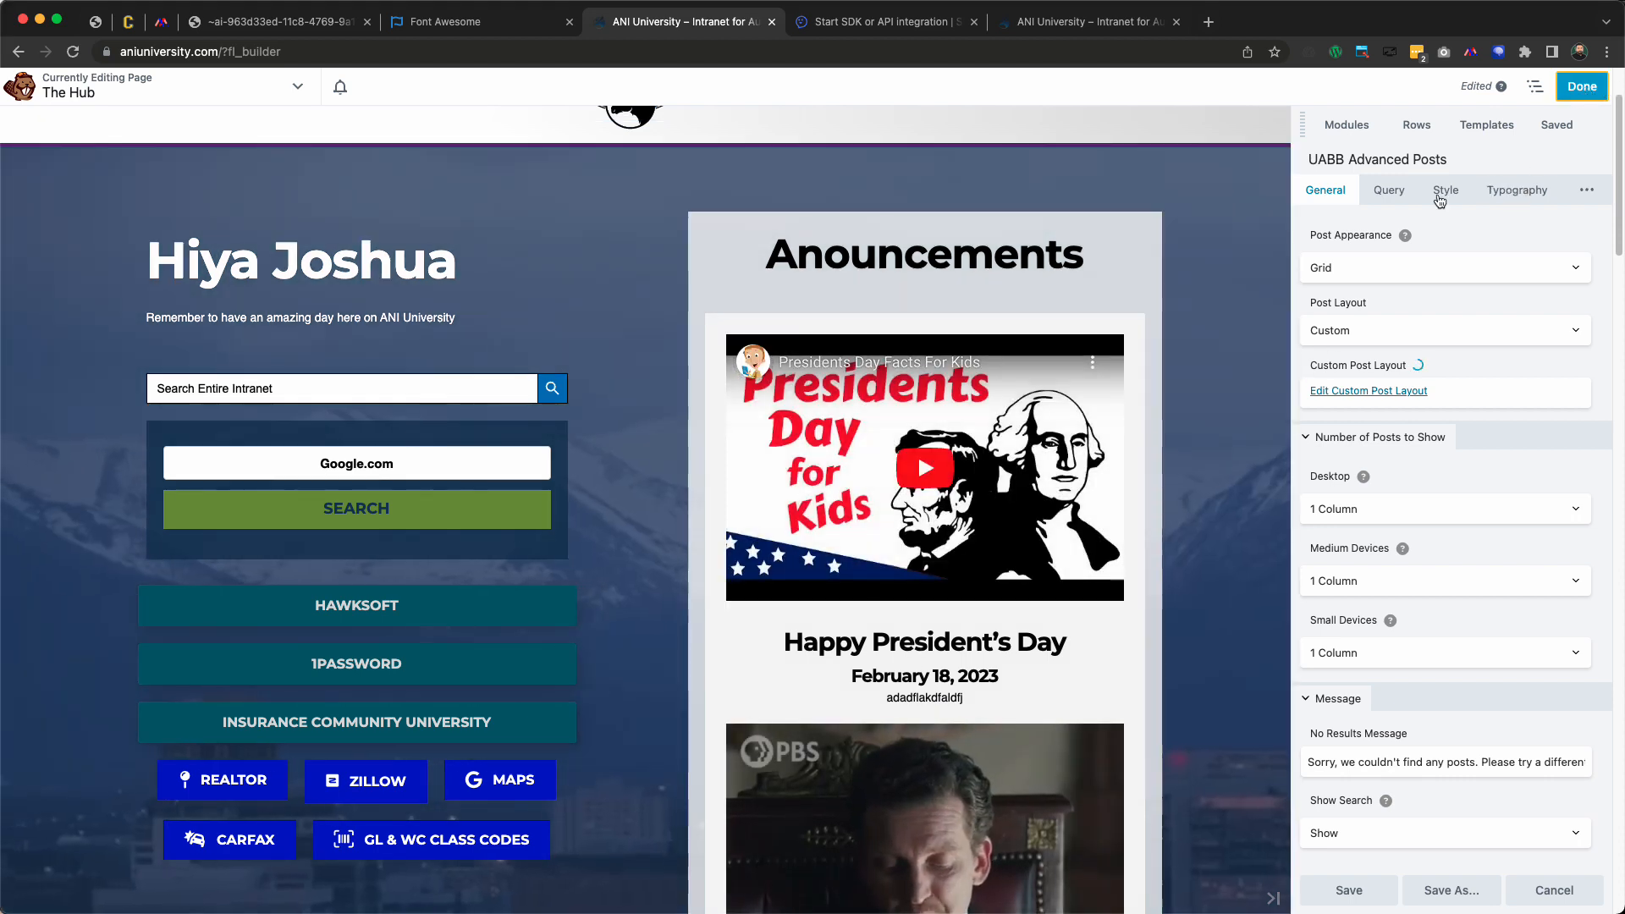
{"action": "left_click", "coordinate": [1596, 90]}
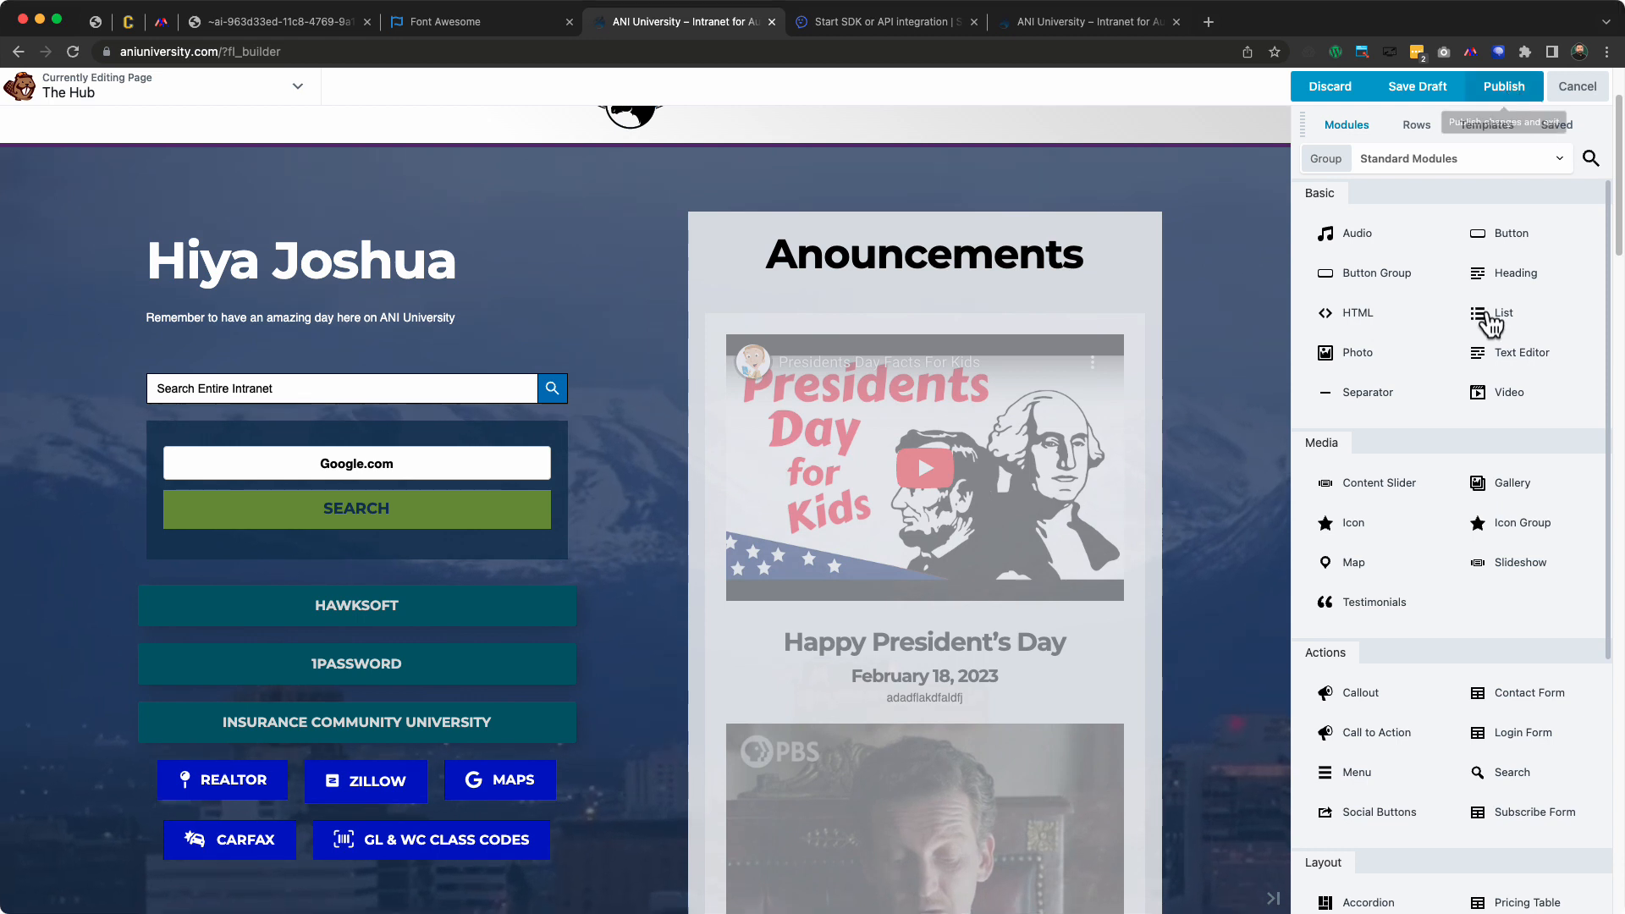
{"action": "left_click", "coordinate": [1504, 86]}
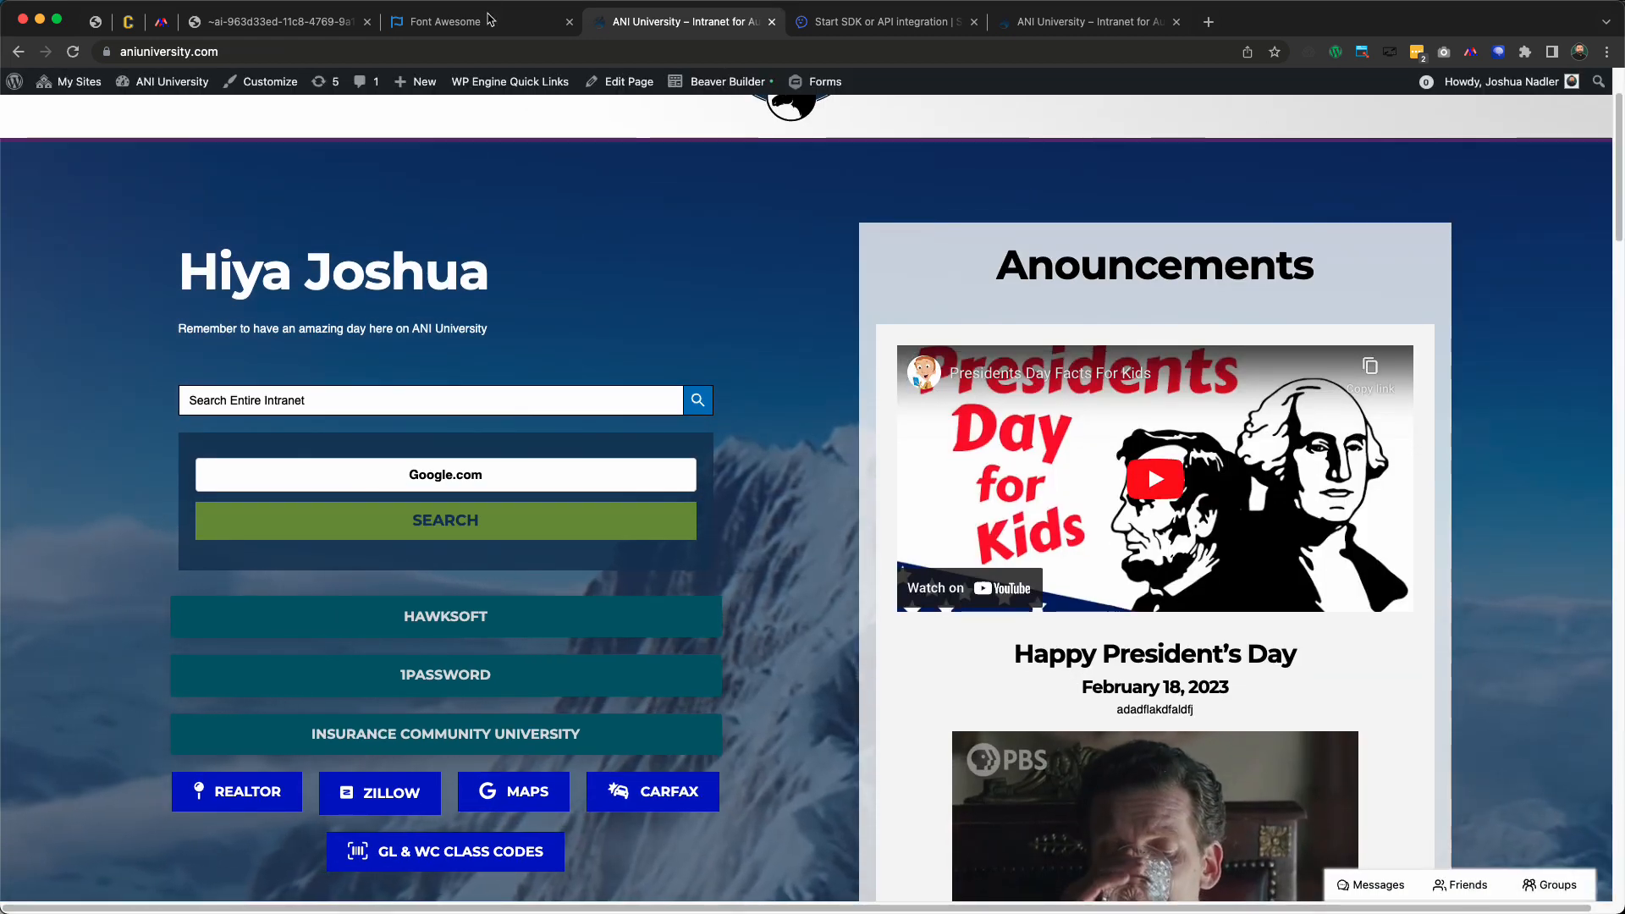
Open the WordPress dashboard in a new browser tab, place it before the site tab, and close the Font Awesome tab and the one before it
{"action": "mouse_move", "coordinate": [193, 93]}
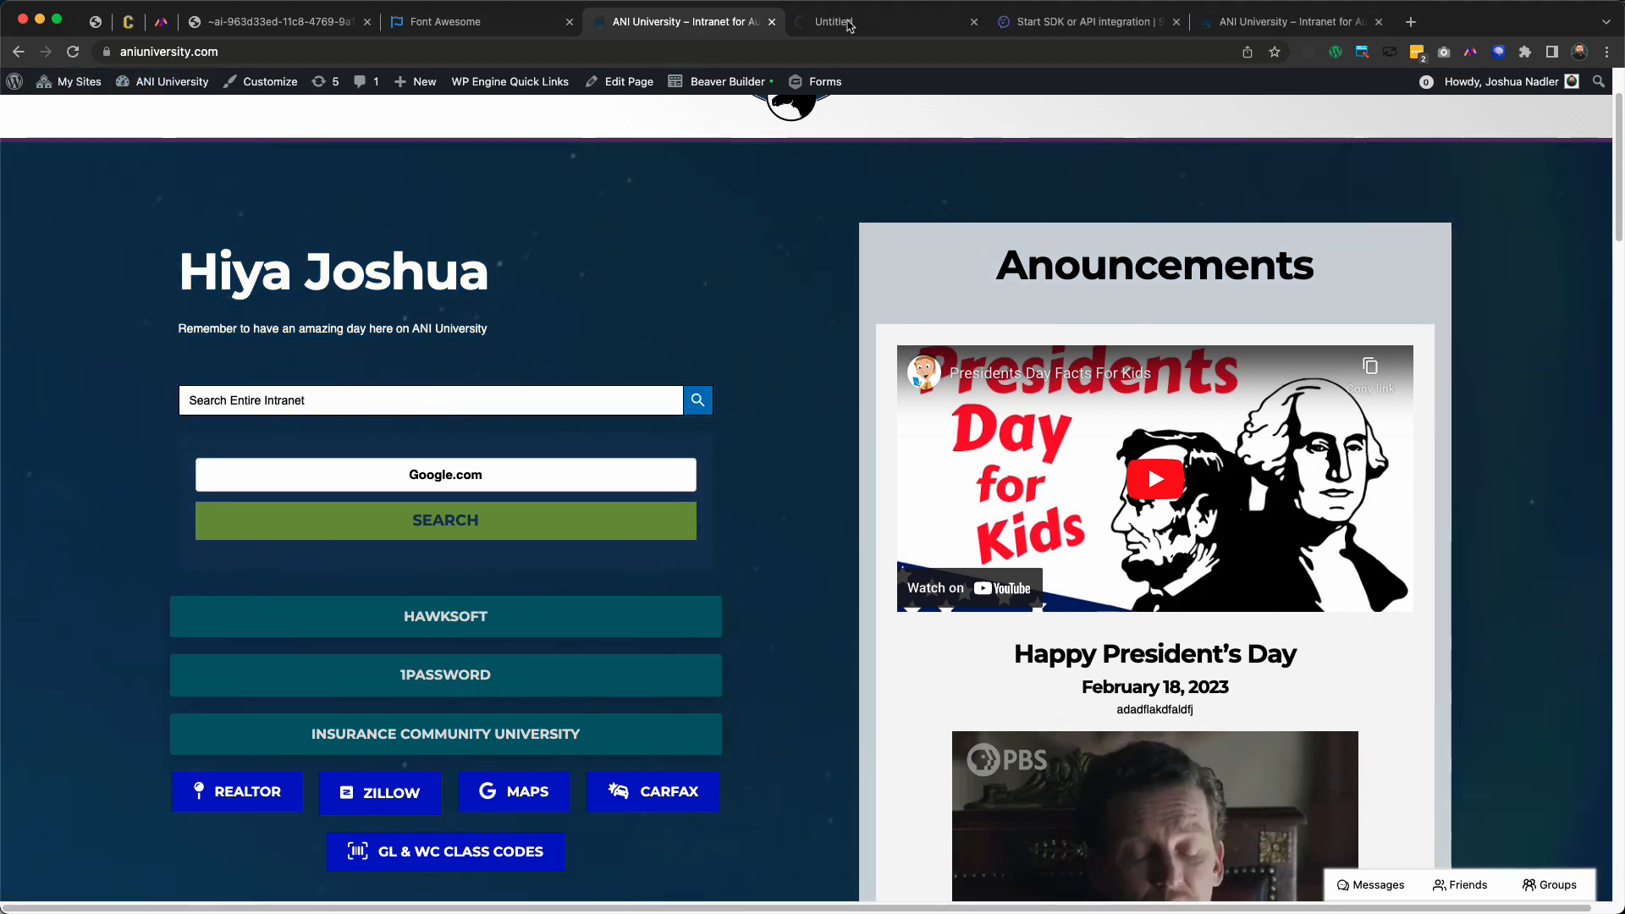
{"action": "left_click_drag", "start_coordinate": [857, 24], "coordinate": [666, 22]}
{"action": "middle_click", "coordinate": [392, 25]}
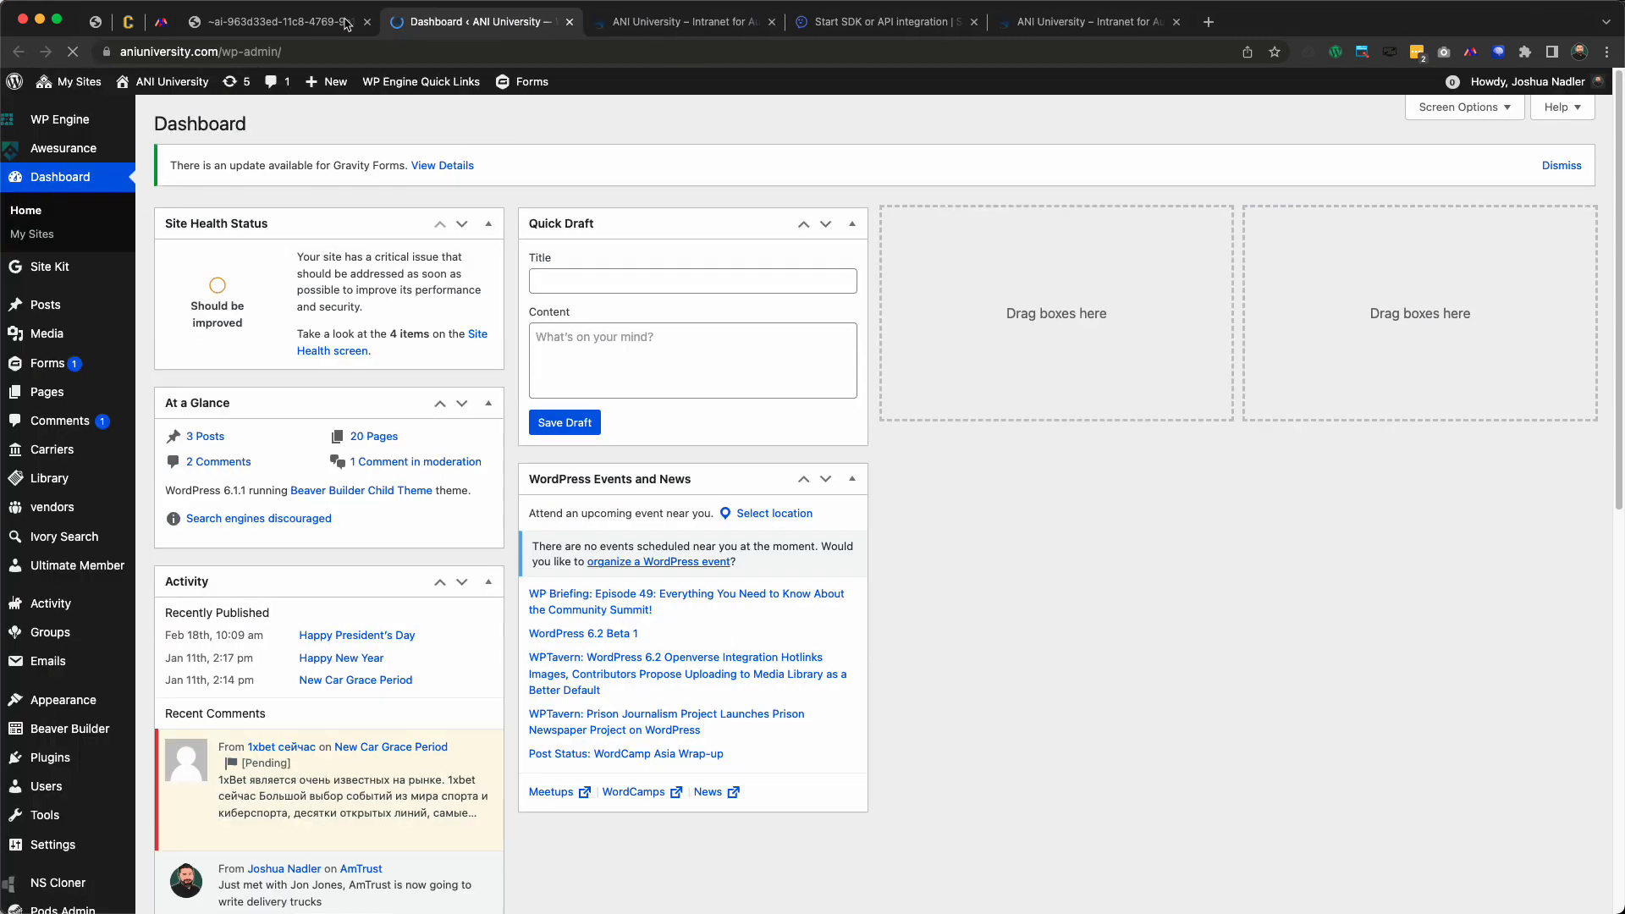
{"action": "left_click", "coordinate": [366, 22]}
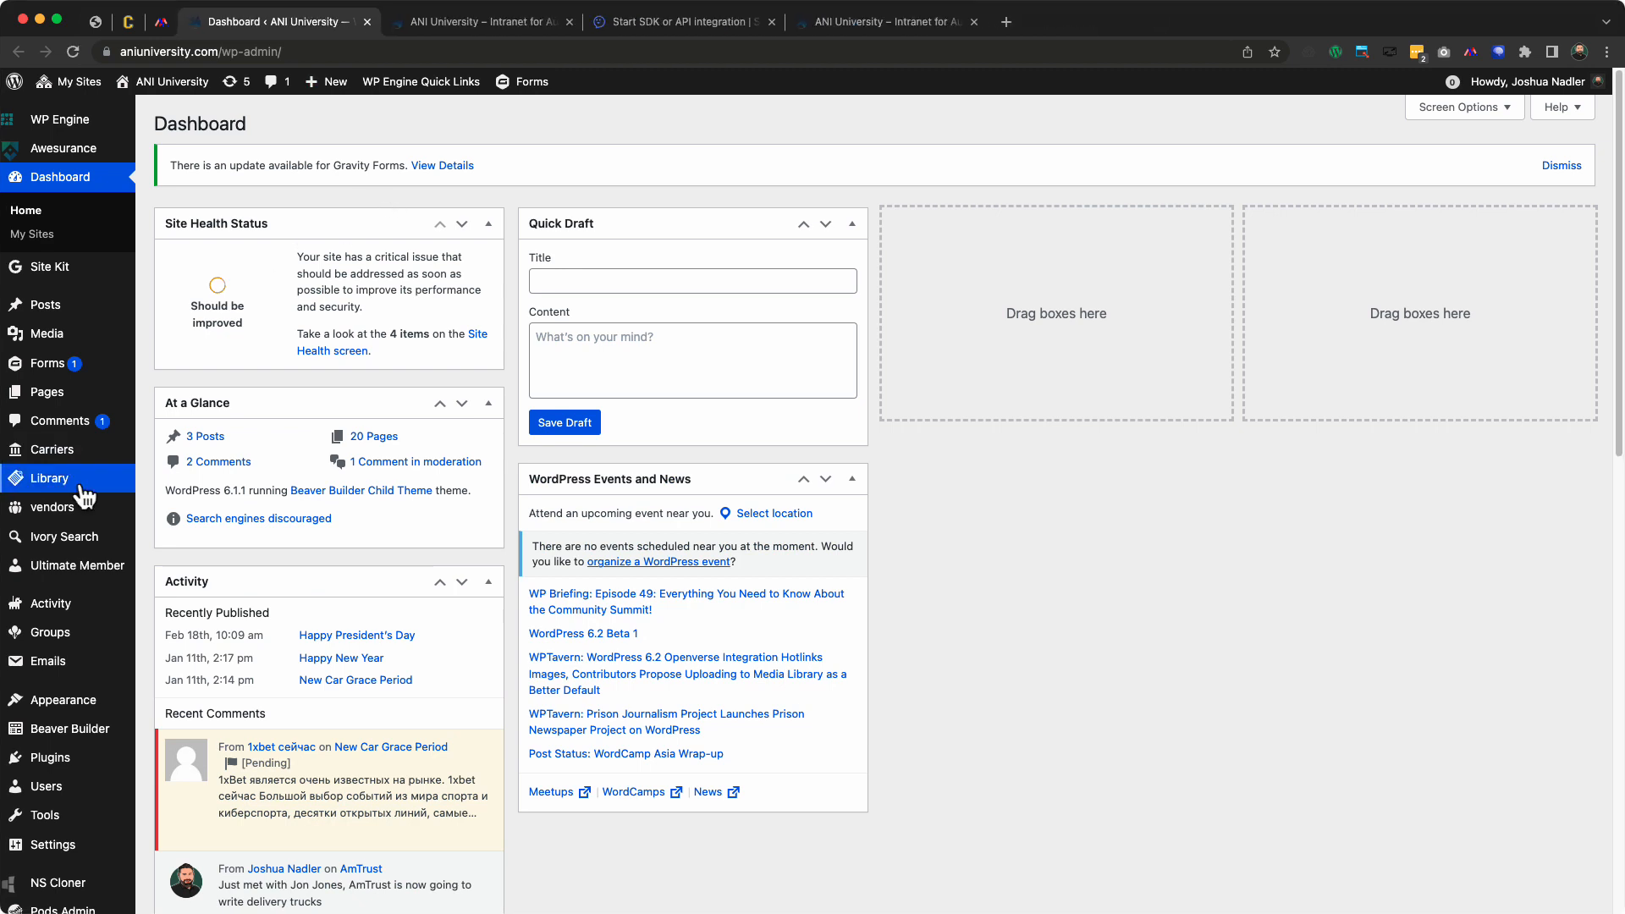
Open the Pods Admin list of the site's pods
{"action": "scroll", "coordinate": [68, 551], "scroll_direction": "down", "scroll_amount": 5}
{"action": "mouse_move", "coordinate": [106, 761]}
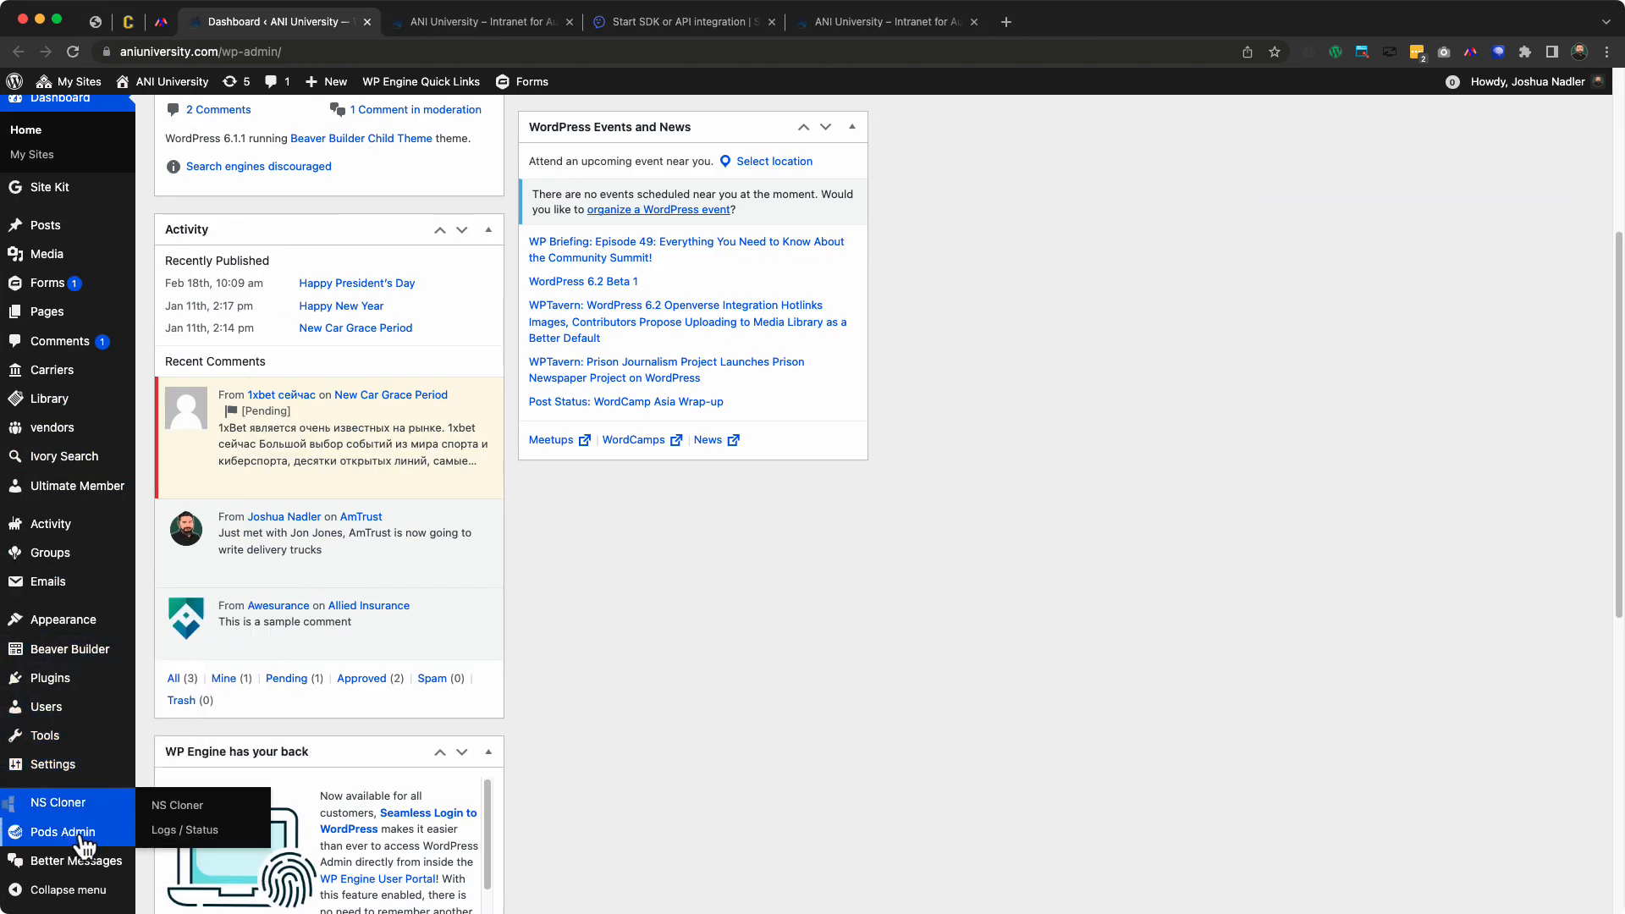
{"action": "left_click", "coordinate": [127, 849]}
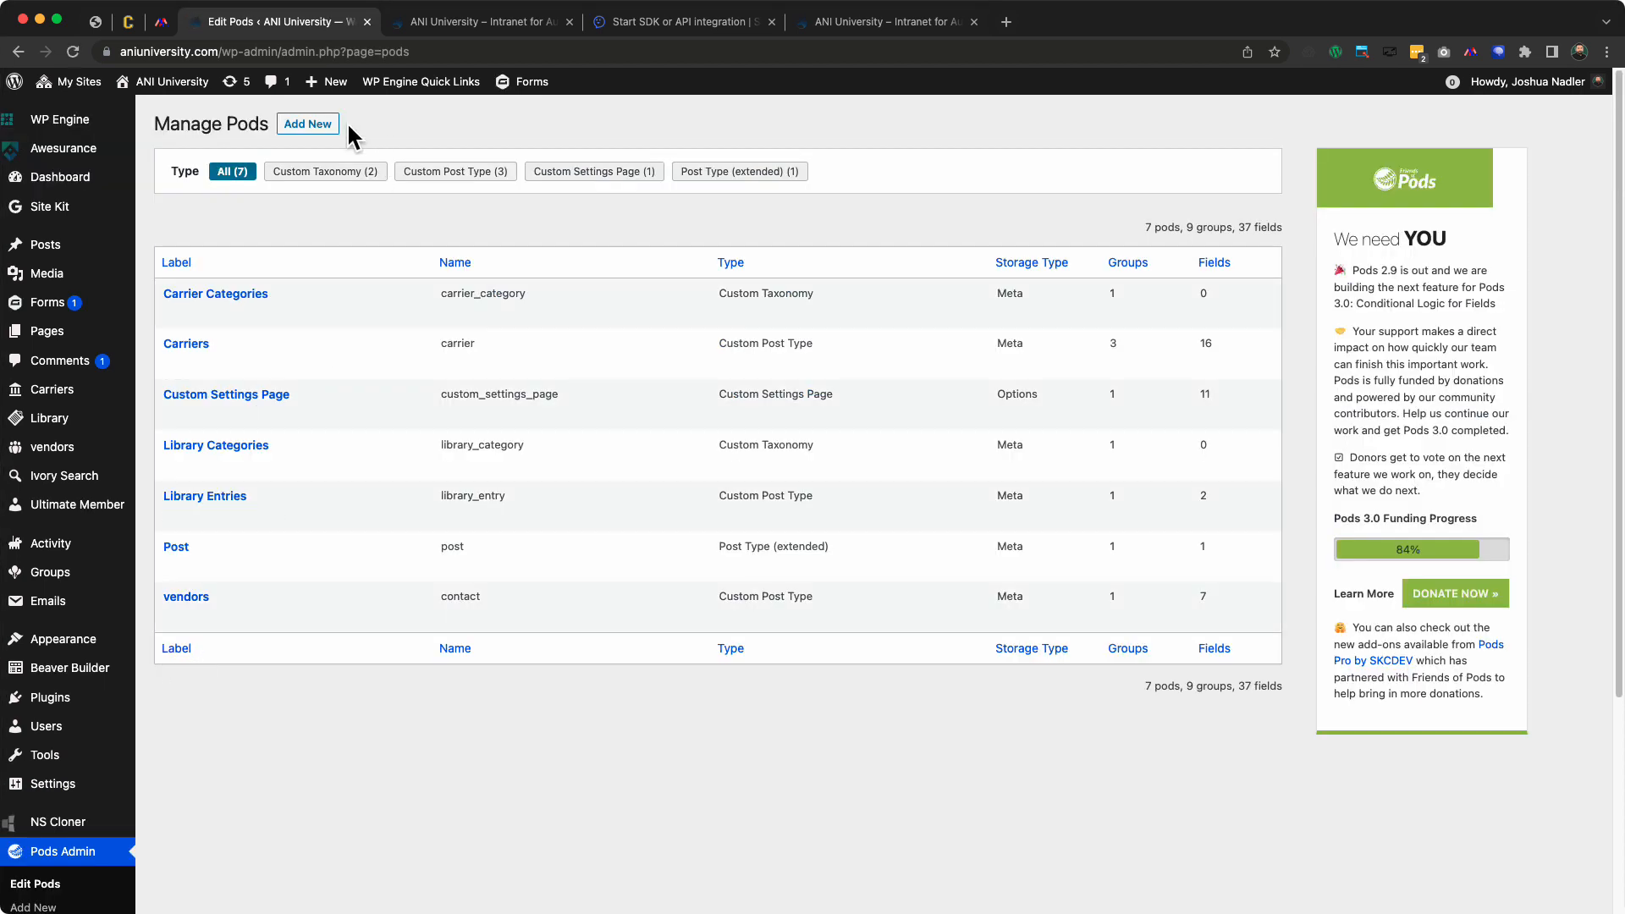
Begin a new pod extending an existing content type, with Post Types as content type and Posts as post type, and return to the pods list
{"action": "left_click", "coordinate": [347, 132]}
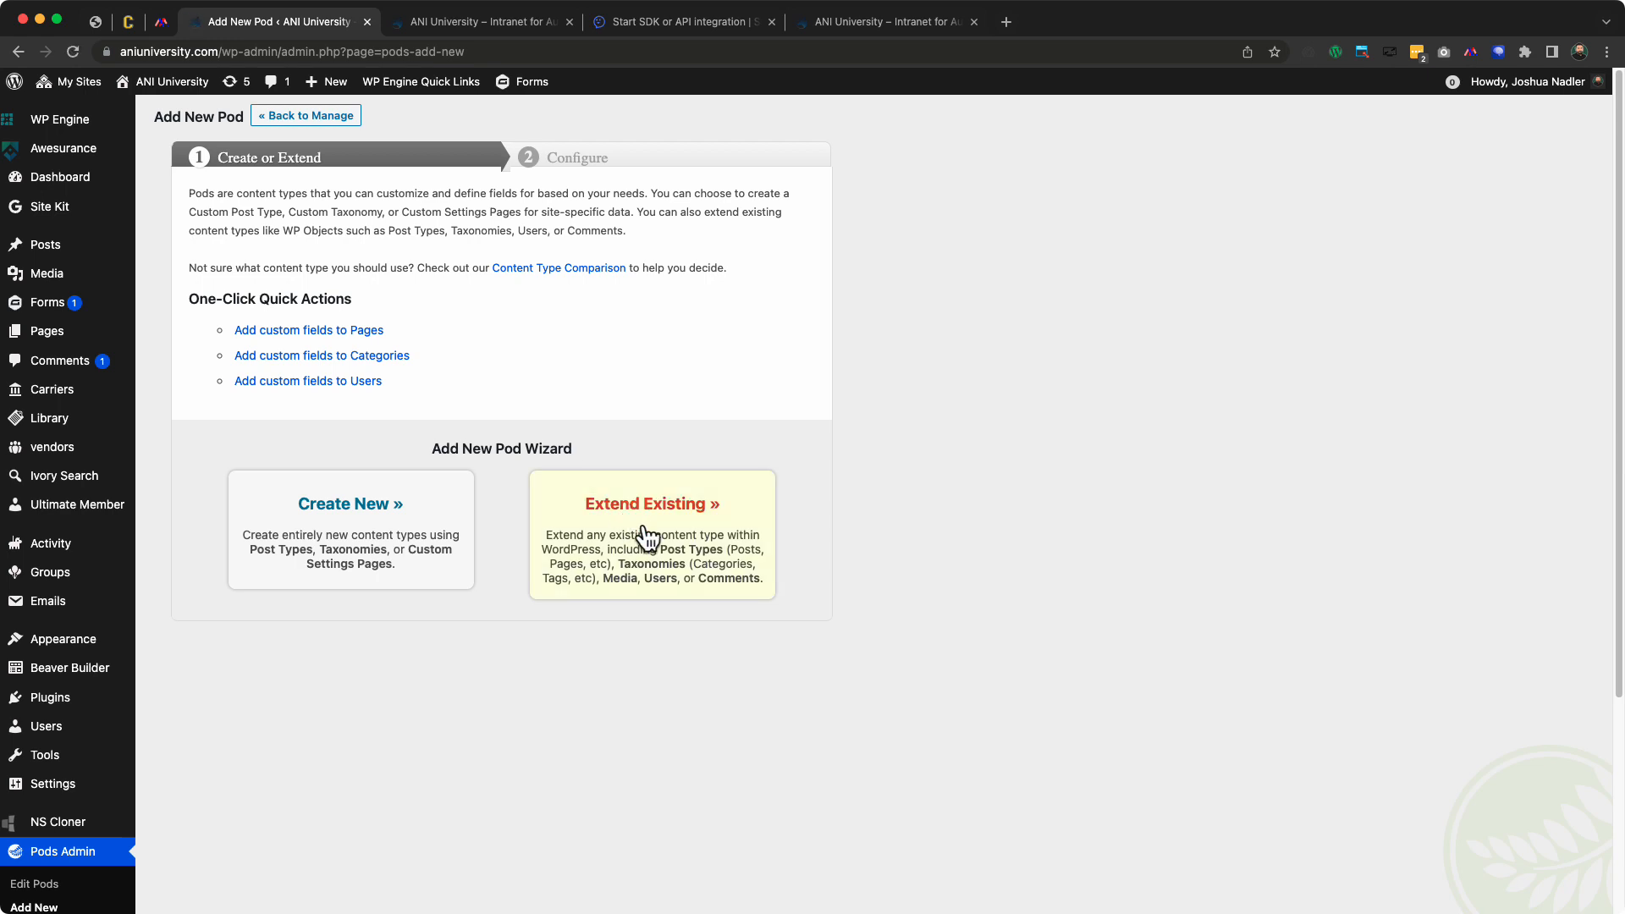
{"action": "left_click", "coordinate": [641, 513]}
{"action": "left_click", "coordinate": [401, 349]}
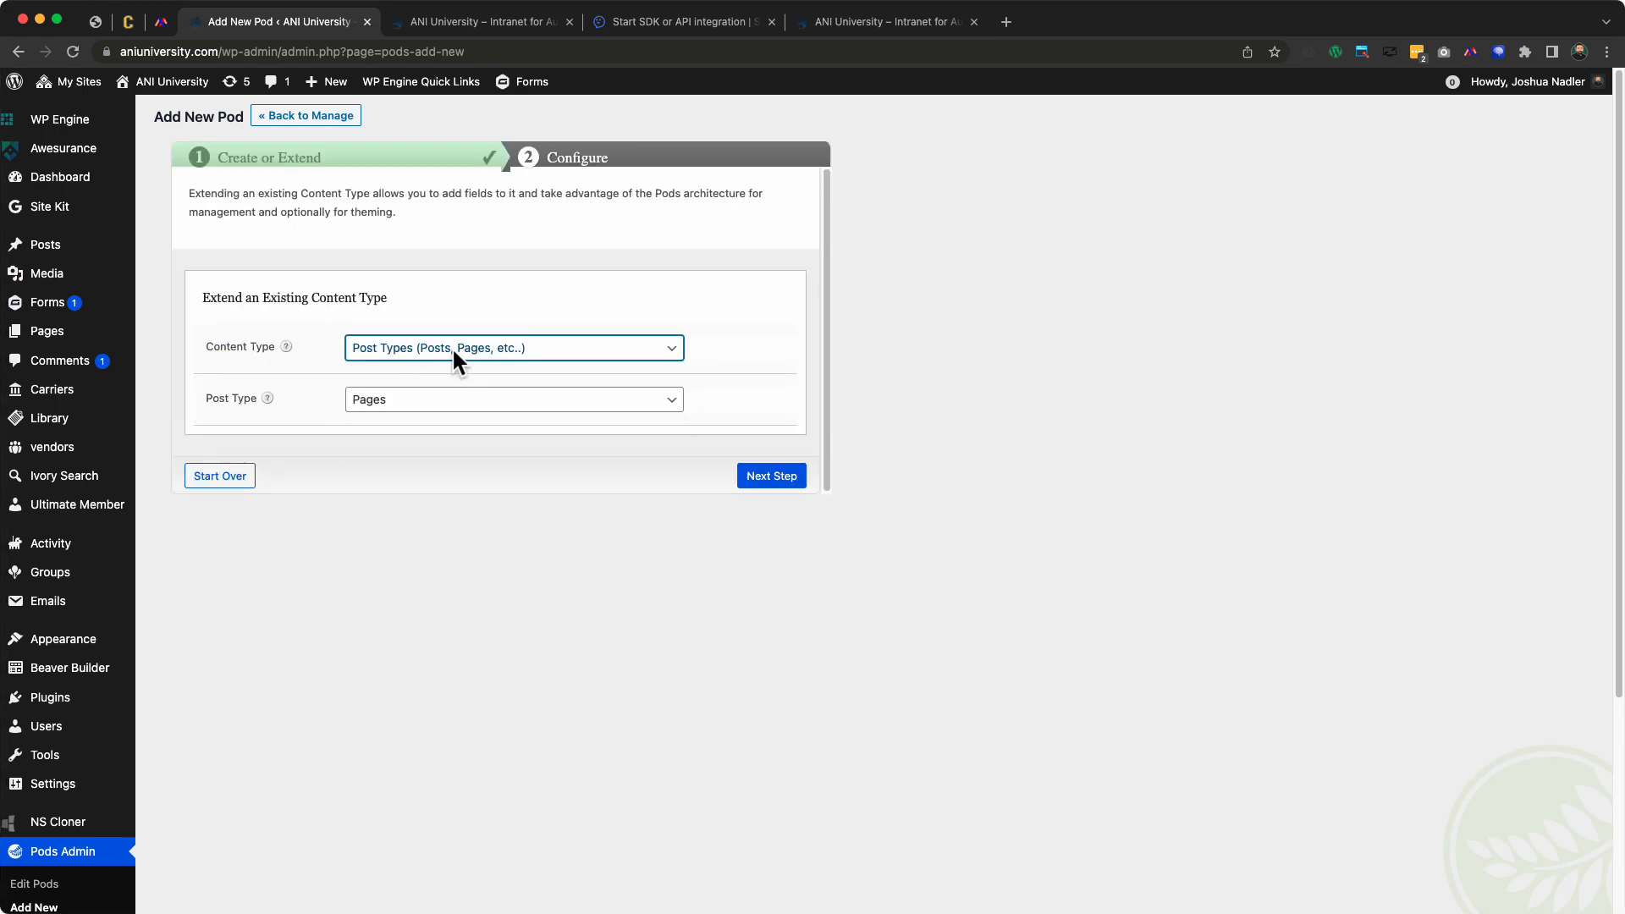
{"action": "left_click", "coordinate": [434, 335]}
{"action": "mouse_move", "coordinate": [86, 256]}
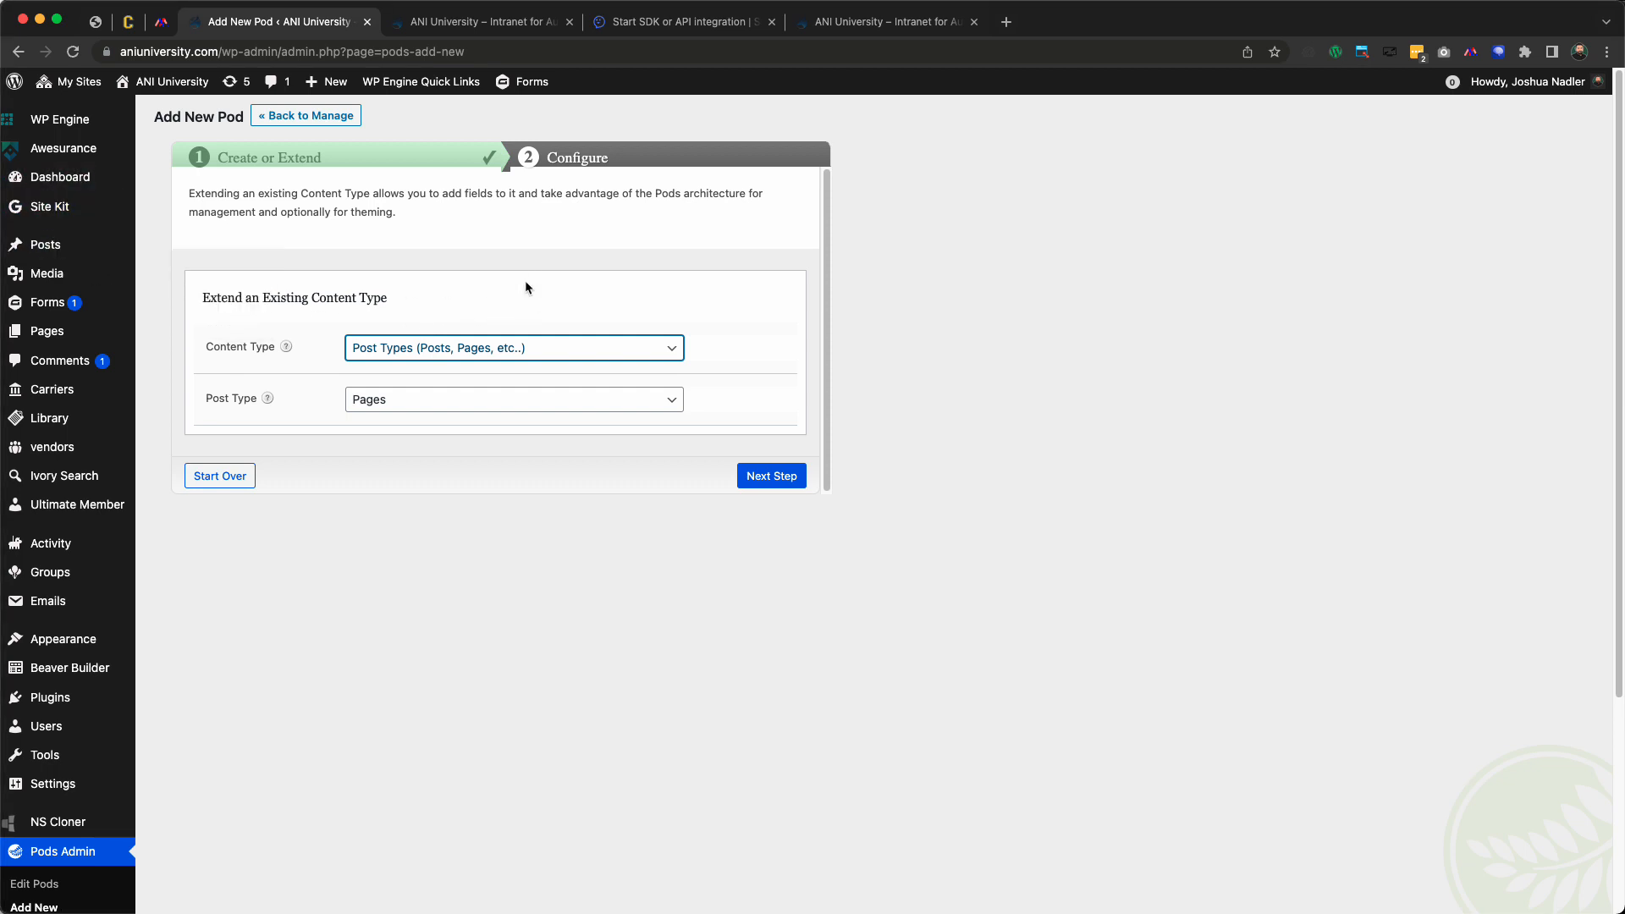
{"action": "left_click", "coordinate": [446, 395]}
{"action": "left_click", "coordinate": [490, 377]}
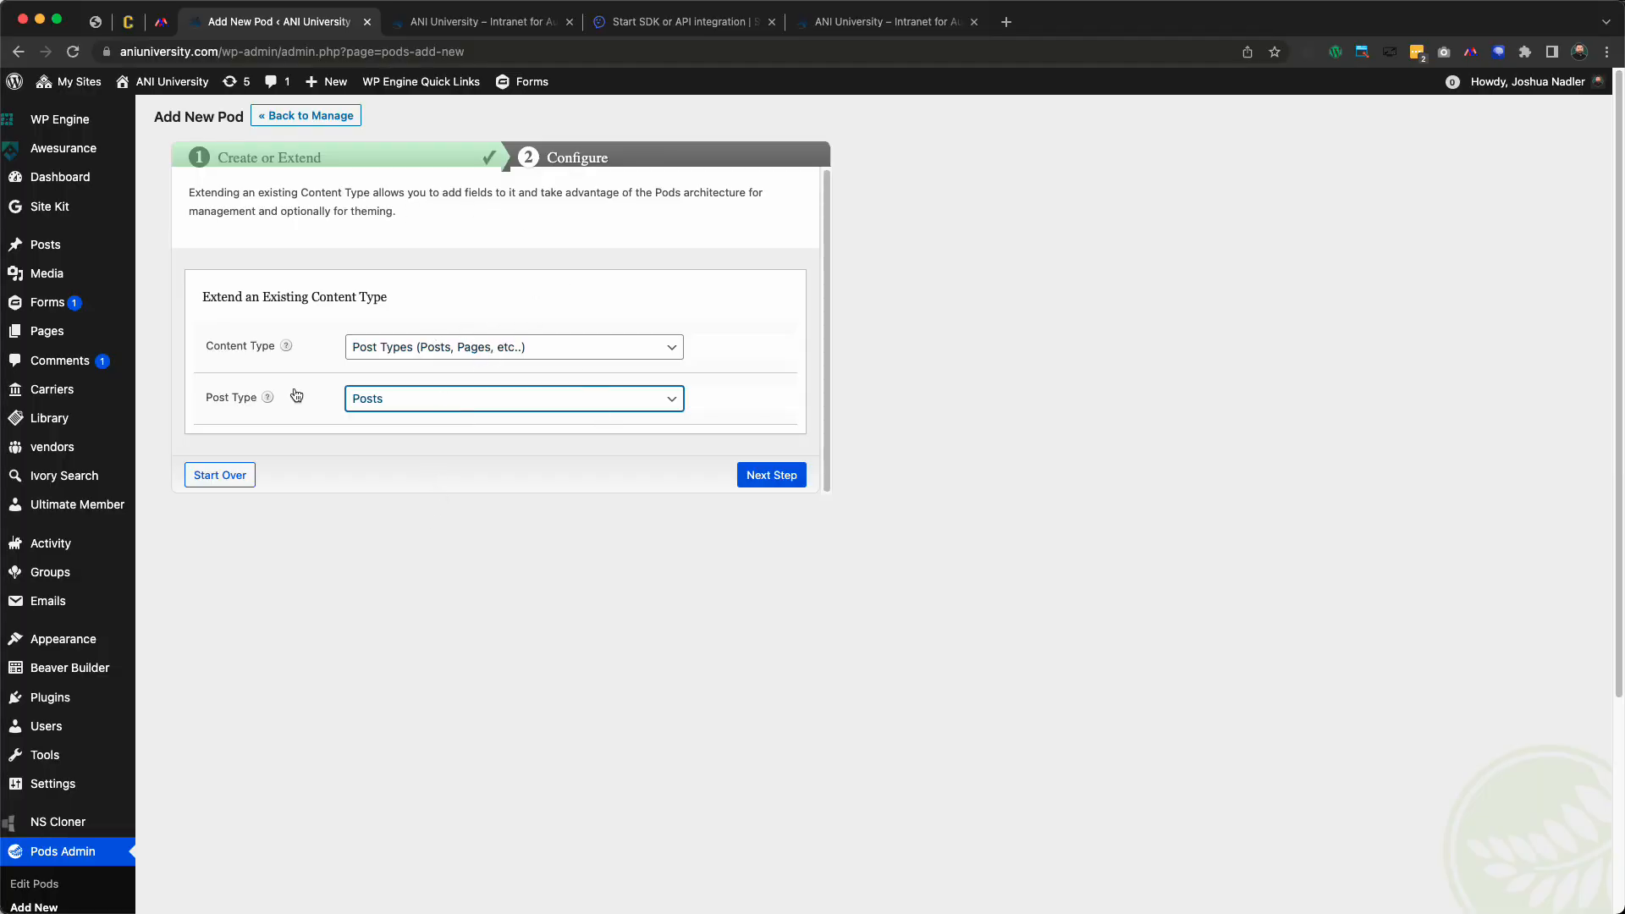
{"action": "left_click", "coordinate": [58, 907]}
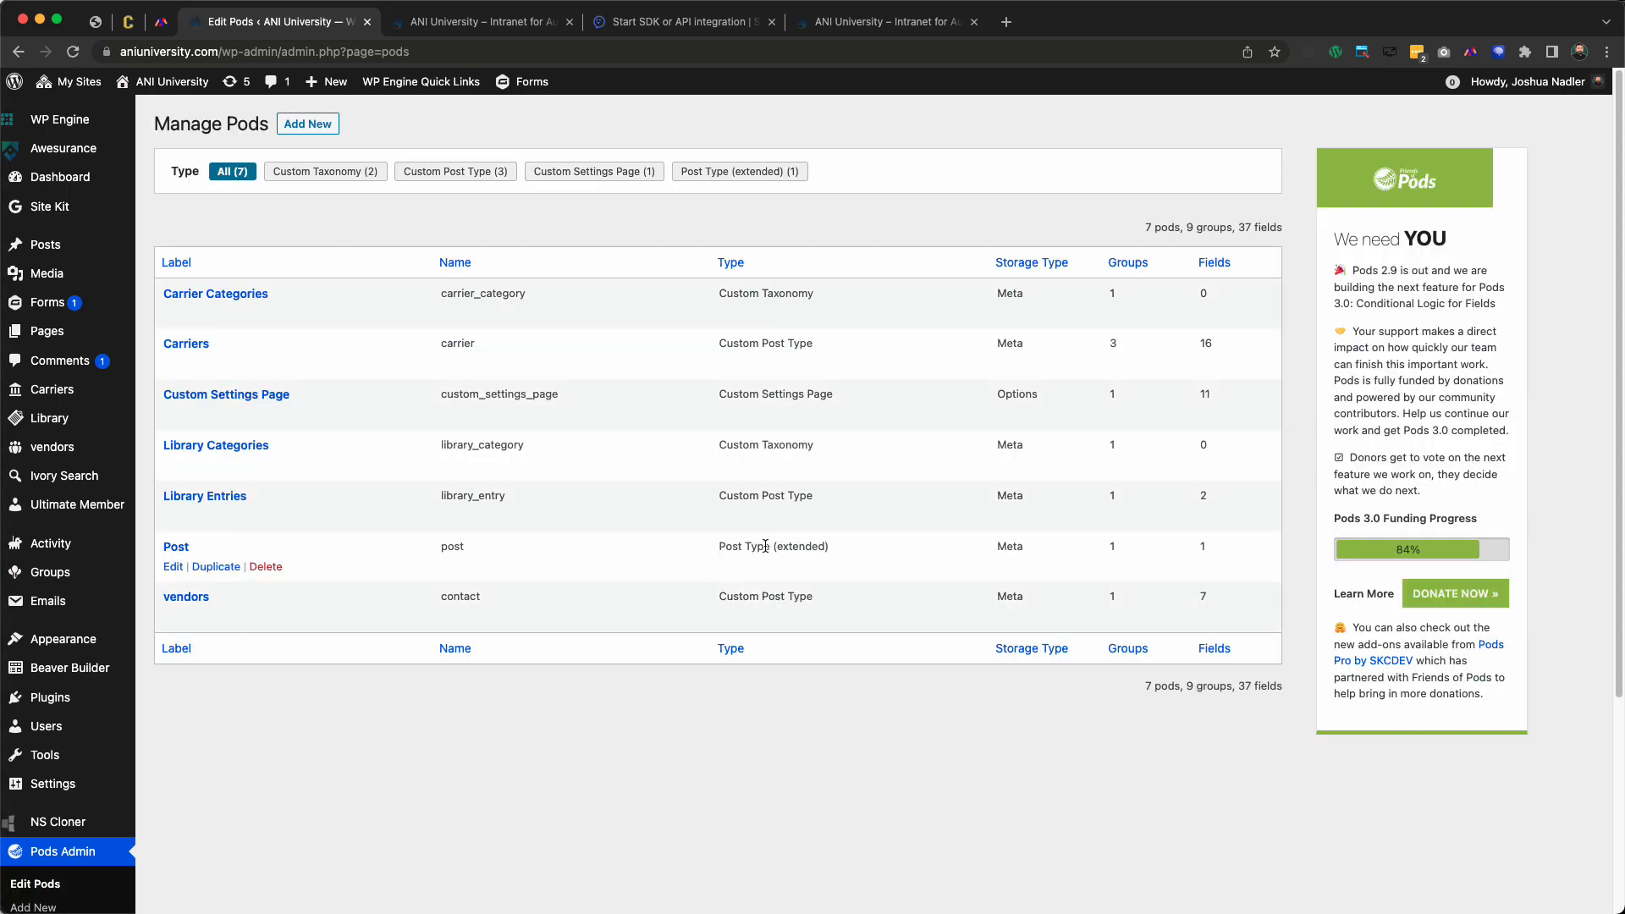
Open the Post pod's Youtube Unique Identifier field and check its name
{"action": "left_click", "coordinate": [174, 567]}
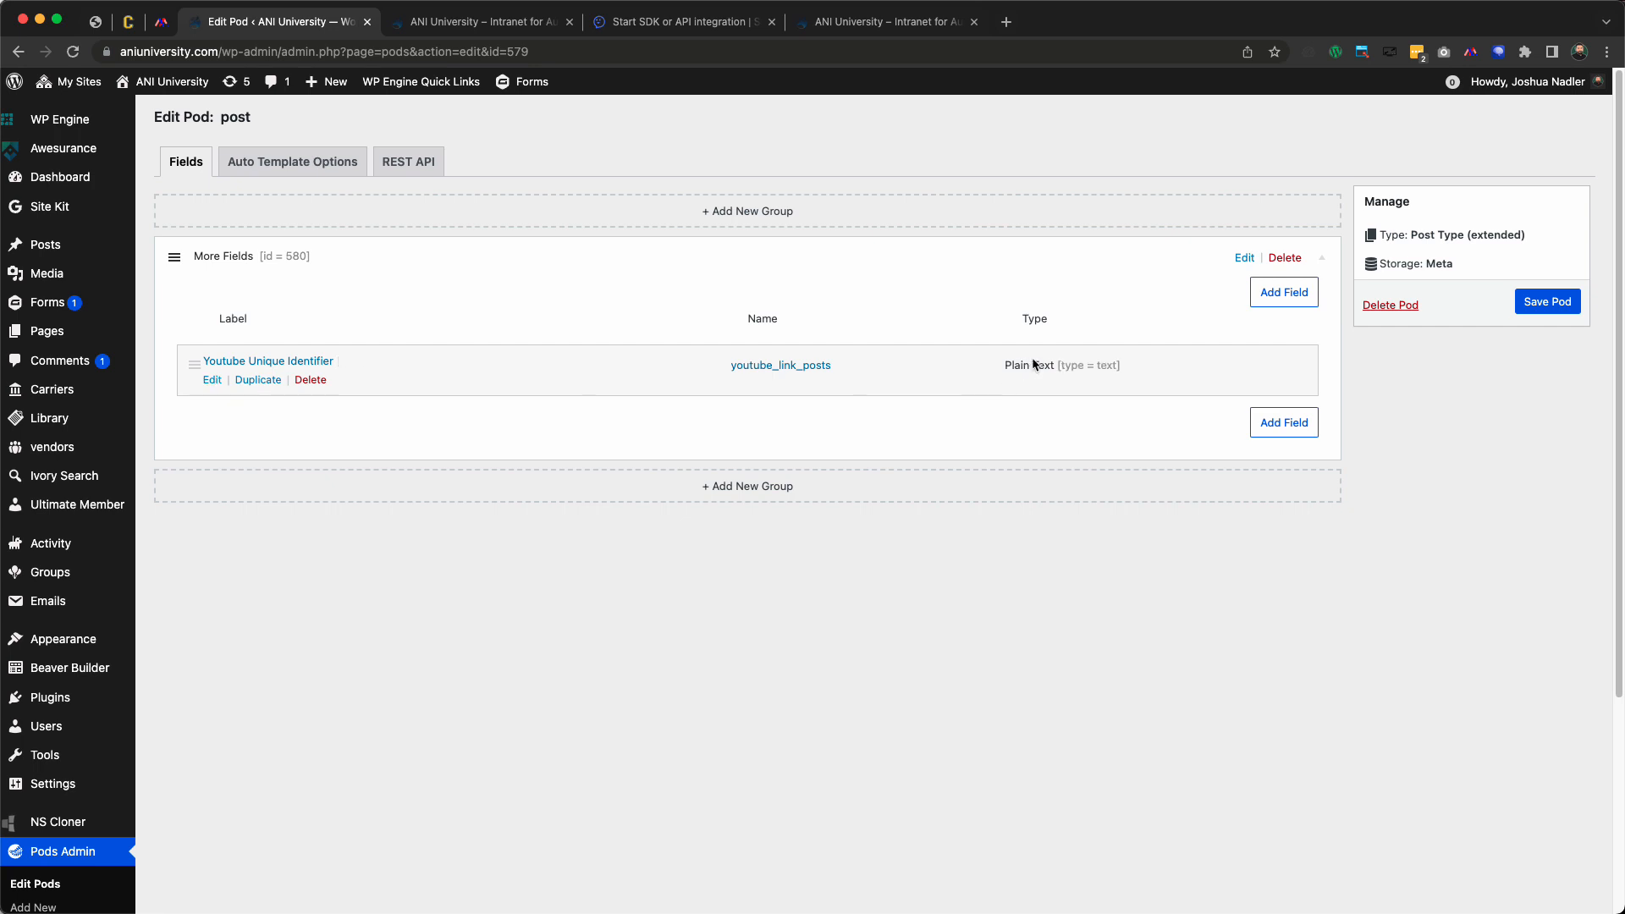
{"action": "left_click", "coordinate": [211, 380]}
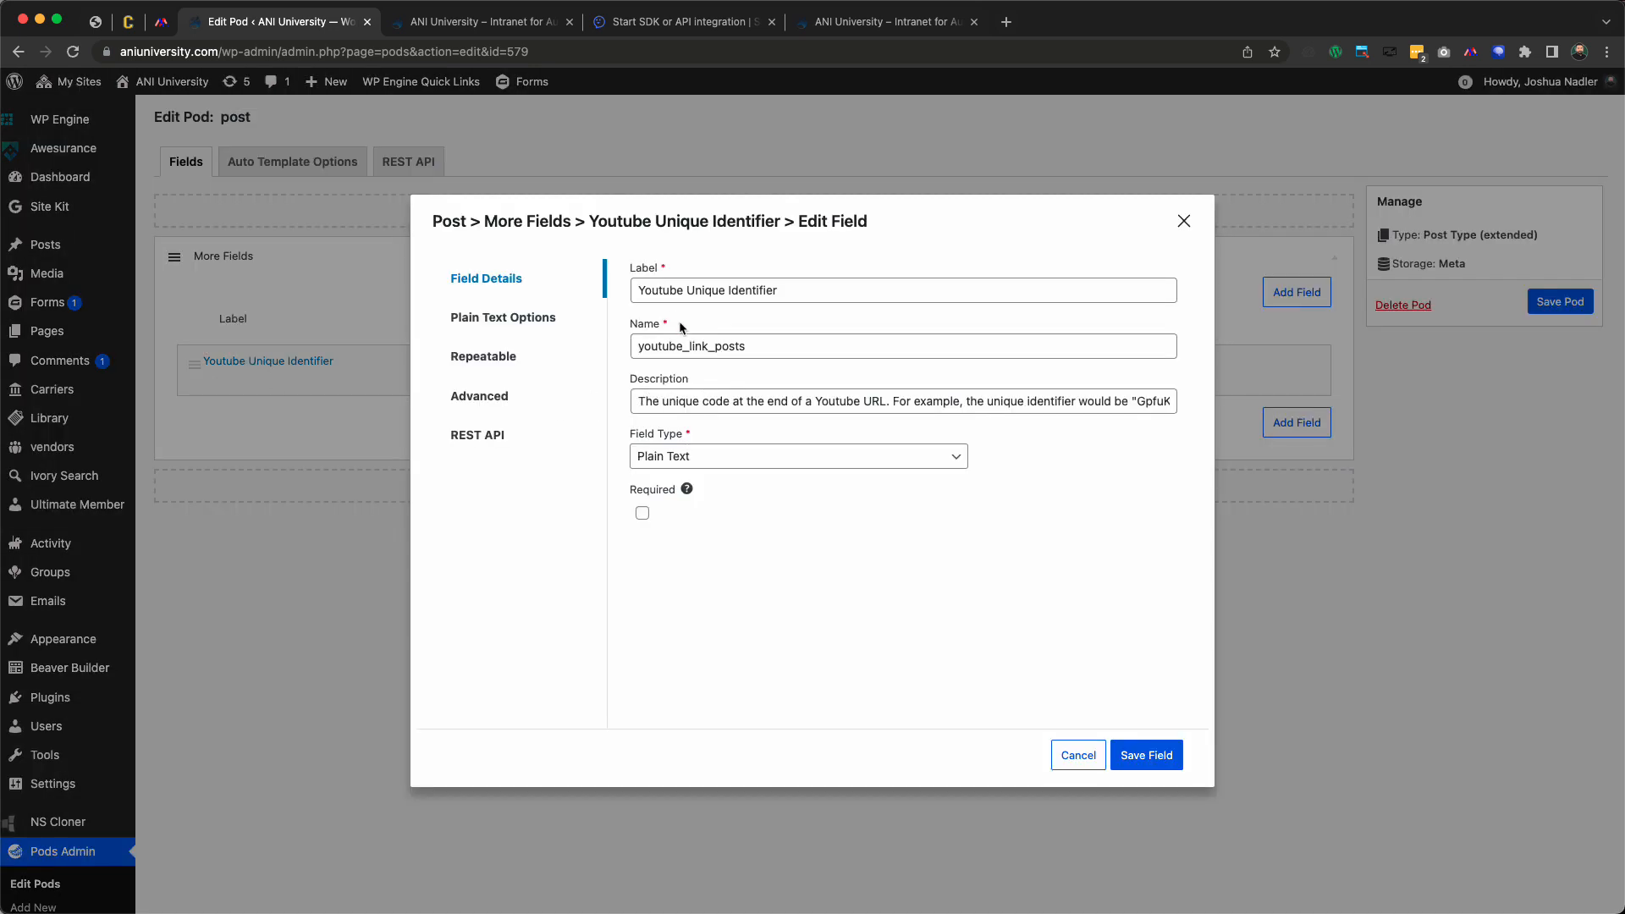
{"action": "left_click", "coordinate": [644, 349]}
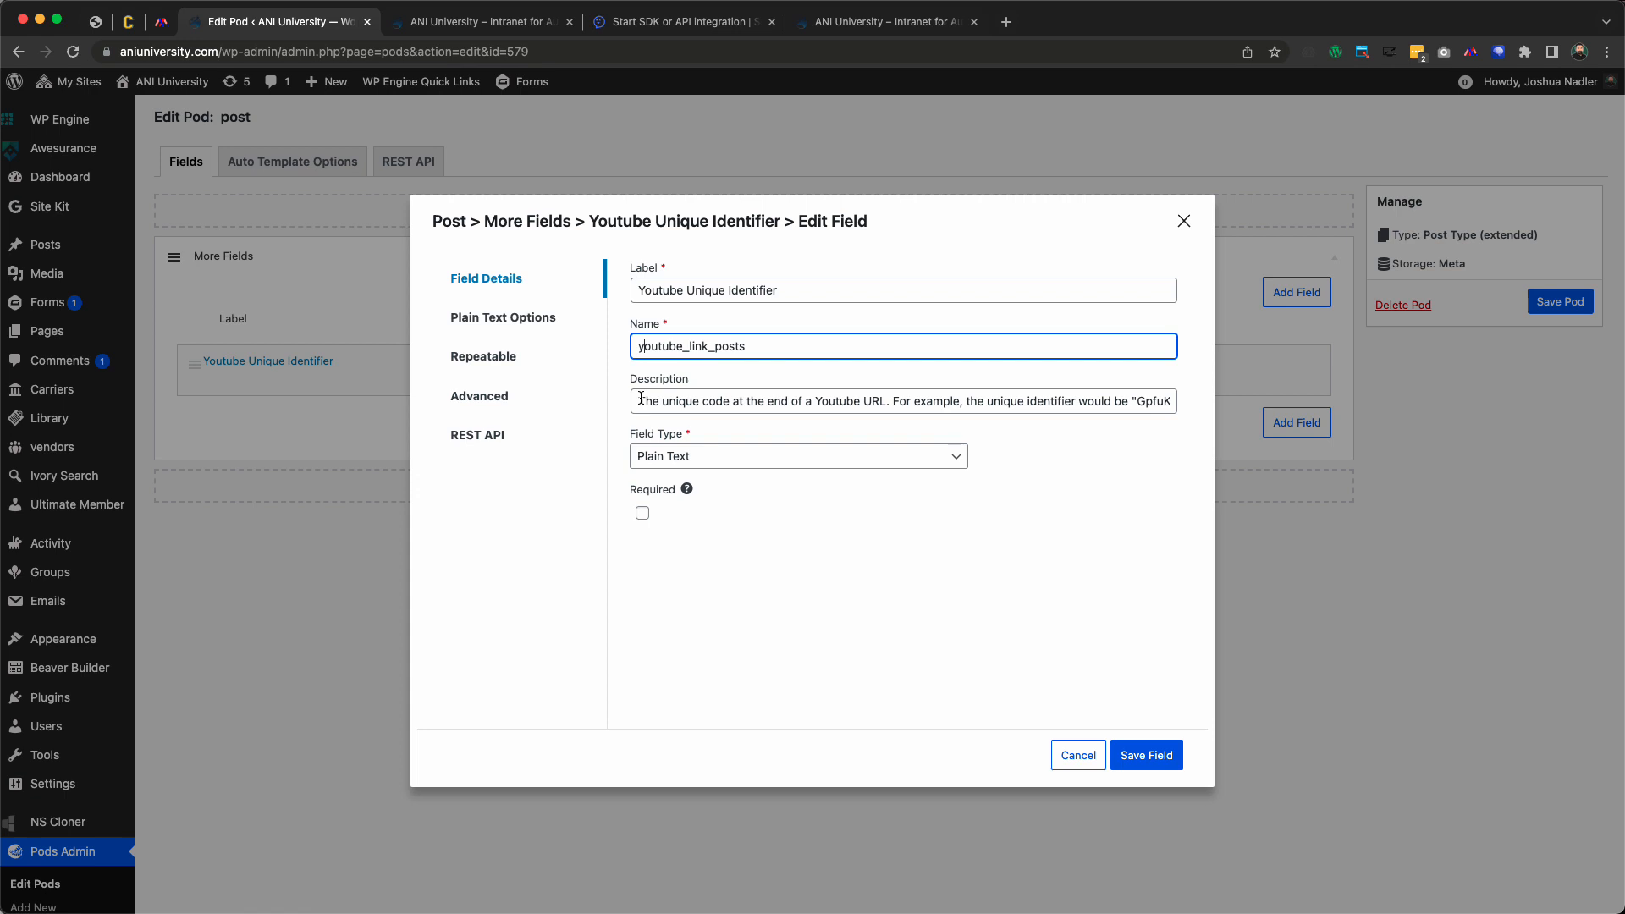
Examine the example identifier and both YouTube URL formats in the field's description, and close the field dialog
{"action": "left_click_drag", "start_coordinate": [641, 400], "coordinate": [748, 403]}
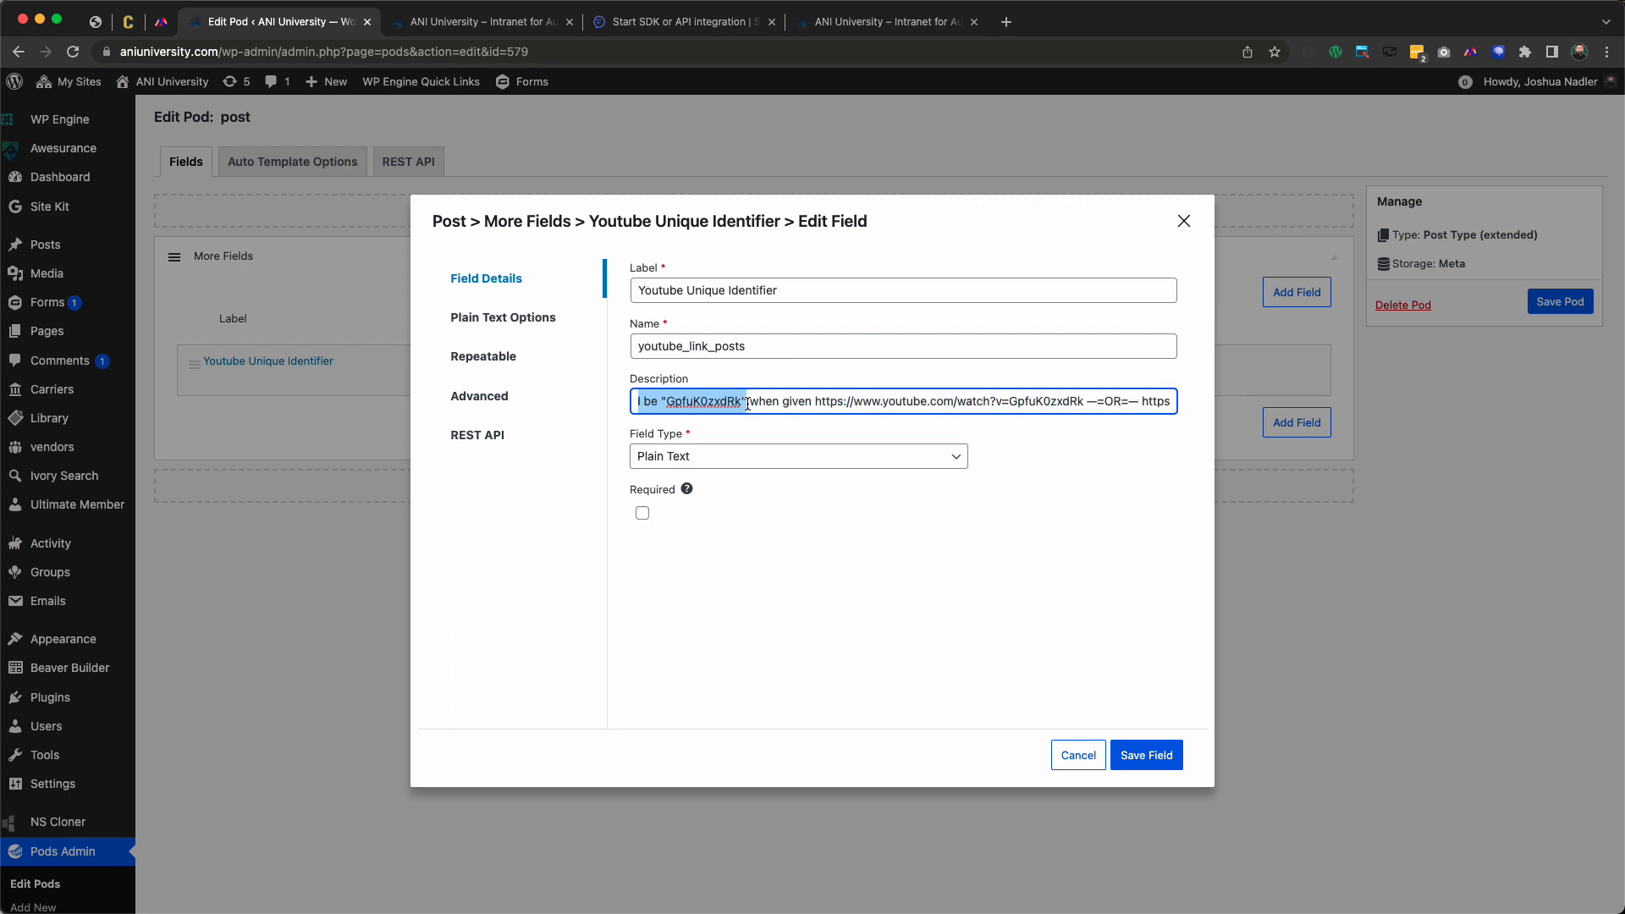
{"action": "left_click", "coordinate": [701, 404]}
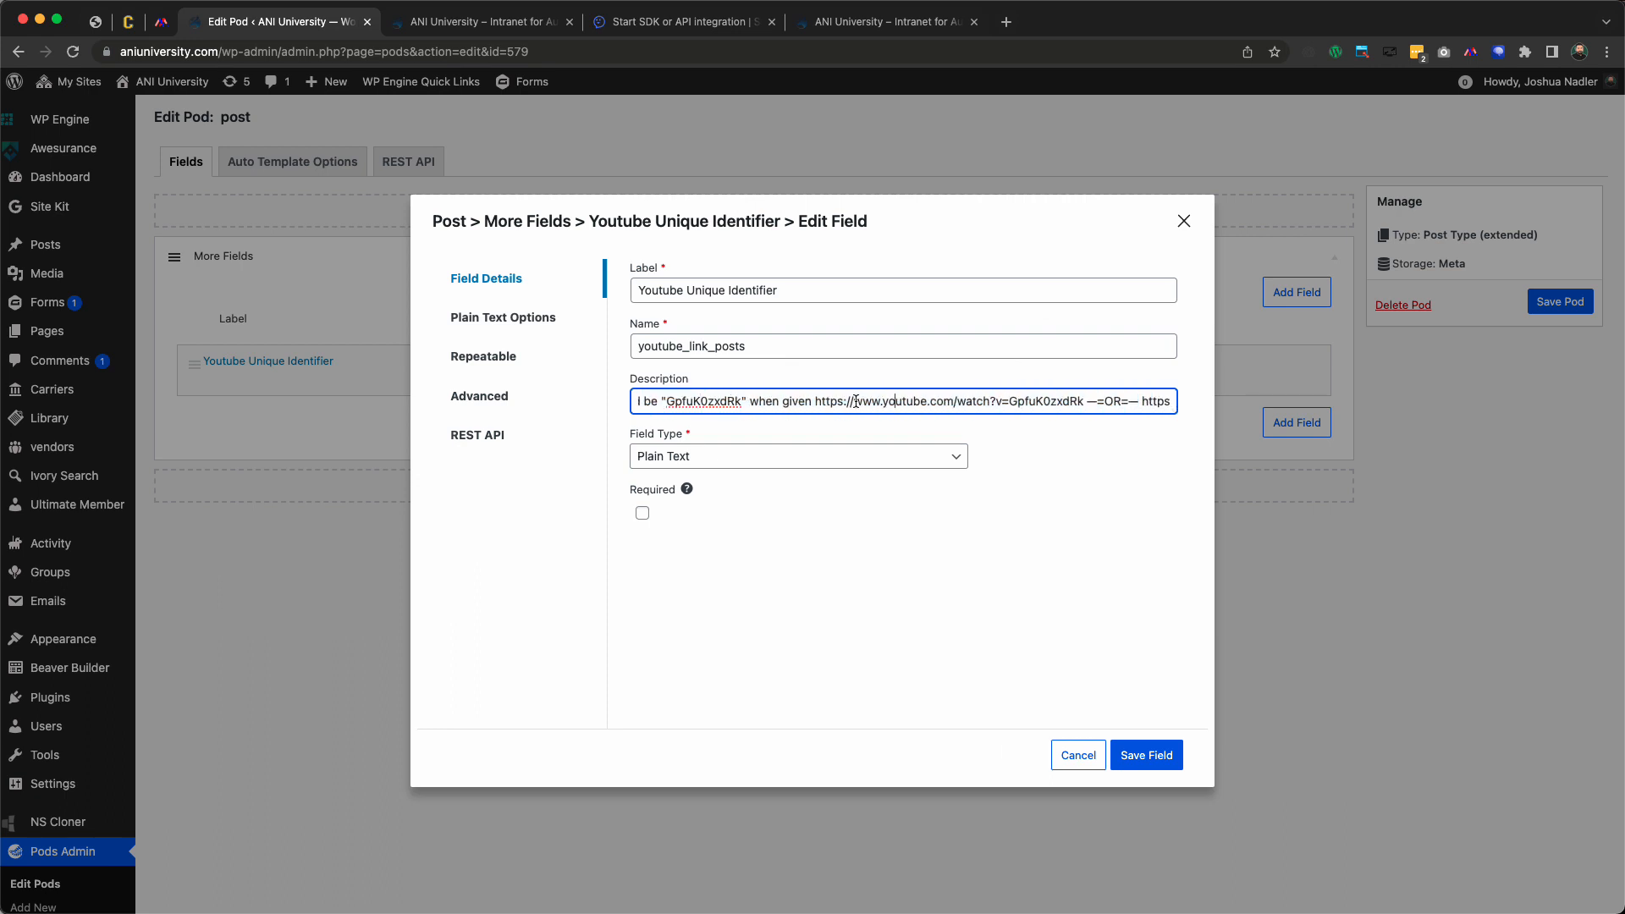
{"action": "left_click_drag", "start_coordinate": [825, 401], "coordinate": [1188, 407]}
{"action": "left_click", "coordinate": [1015, 406]}
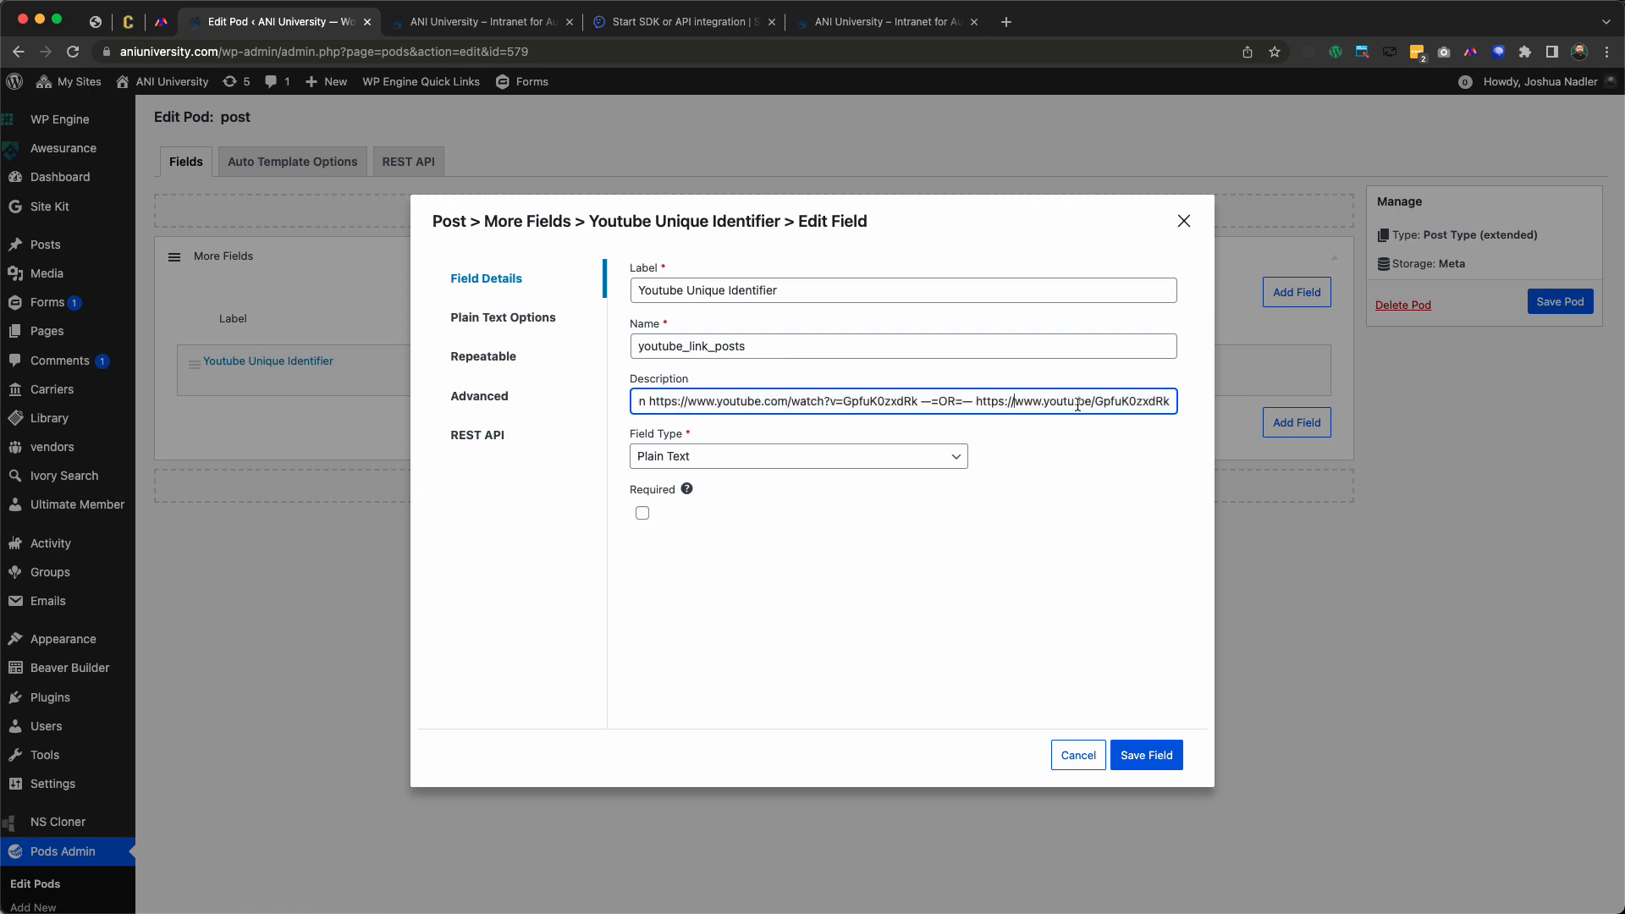
{"action": "left_click_drag", "start_coordinate": [990, 400], "coordinate": [1161, 399]}
{"action": "left_click", "coordinate": [1163, 406]}
{"action": "left_click", "coordinate": [1185, 223]}
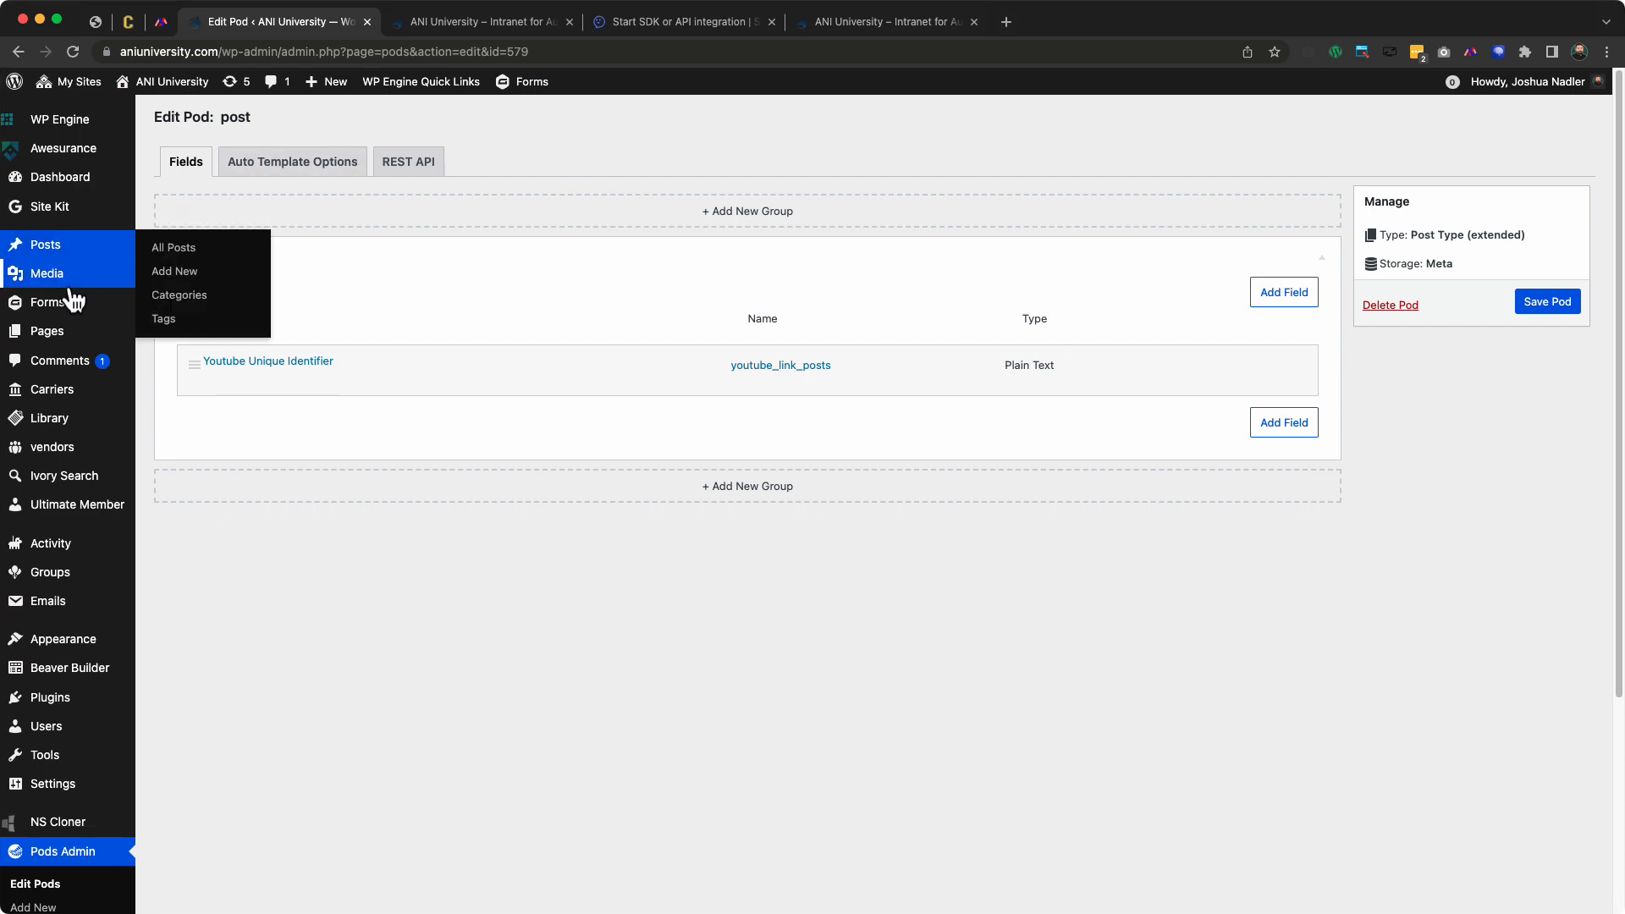
Open the Happy President's Day post in the classic editor
{"action": "left_click", "coordinate": [76, 256]}
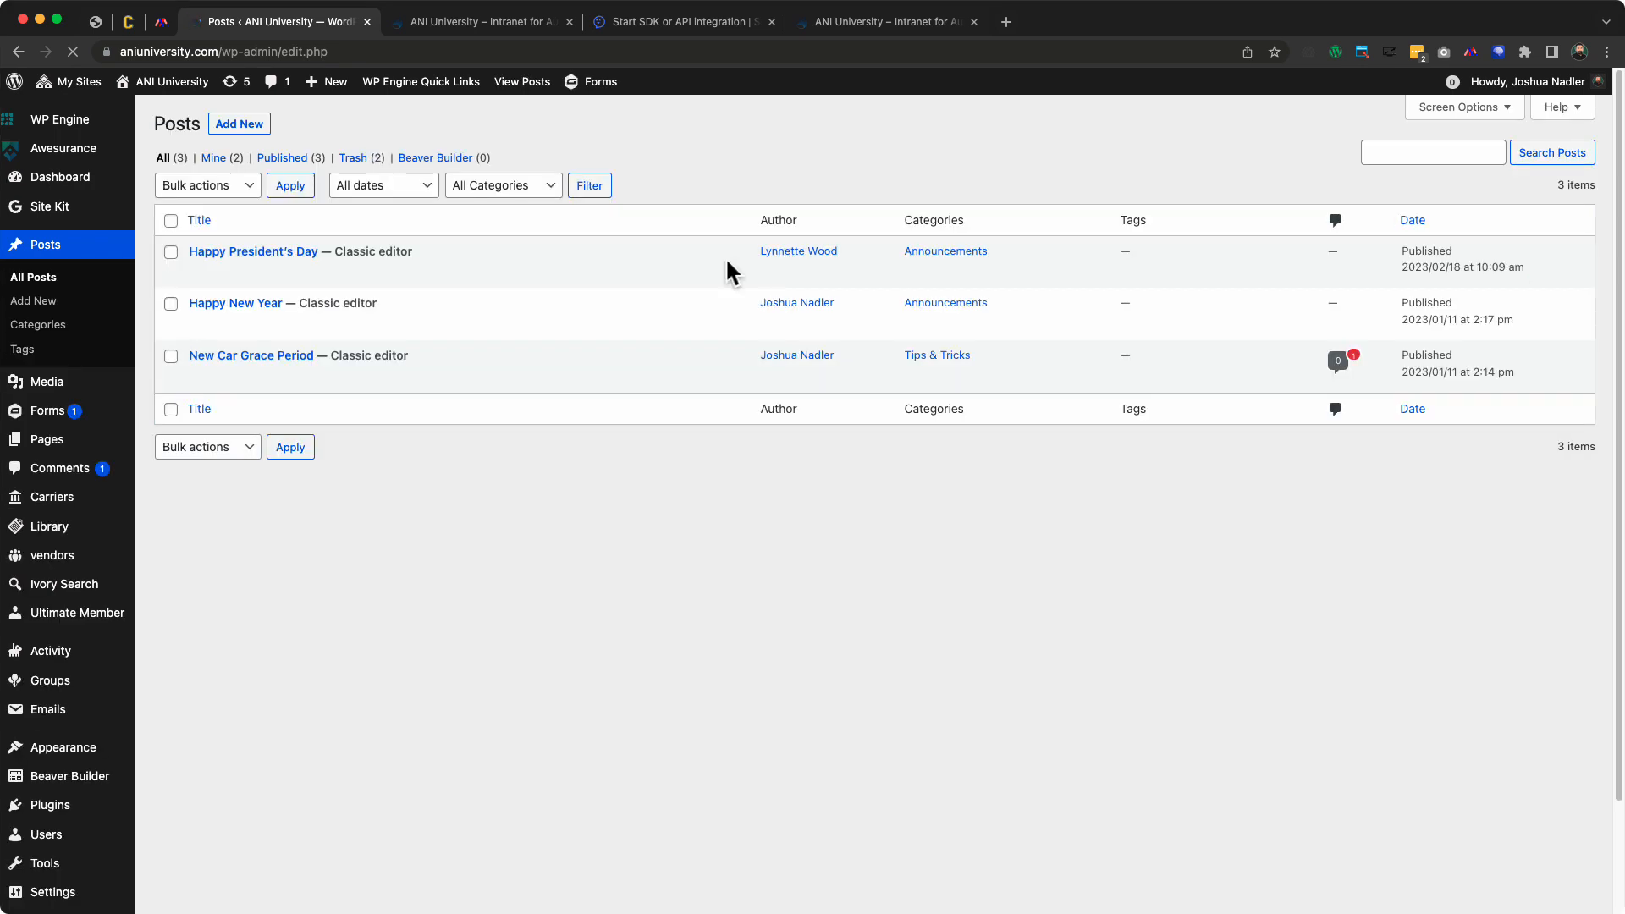
{"action": "left_click", "coordinate": [207, 271]}
{"action": "left_click", "coordinate": [385, 278]}
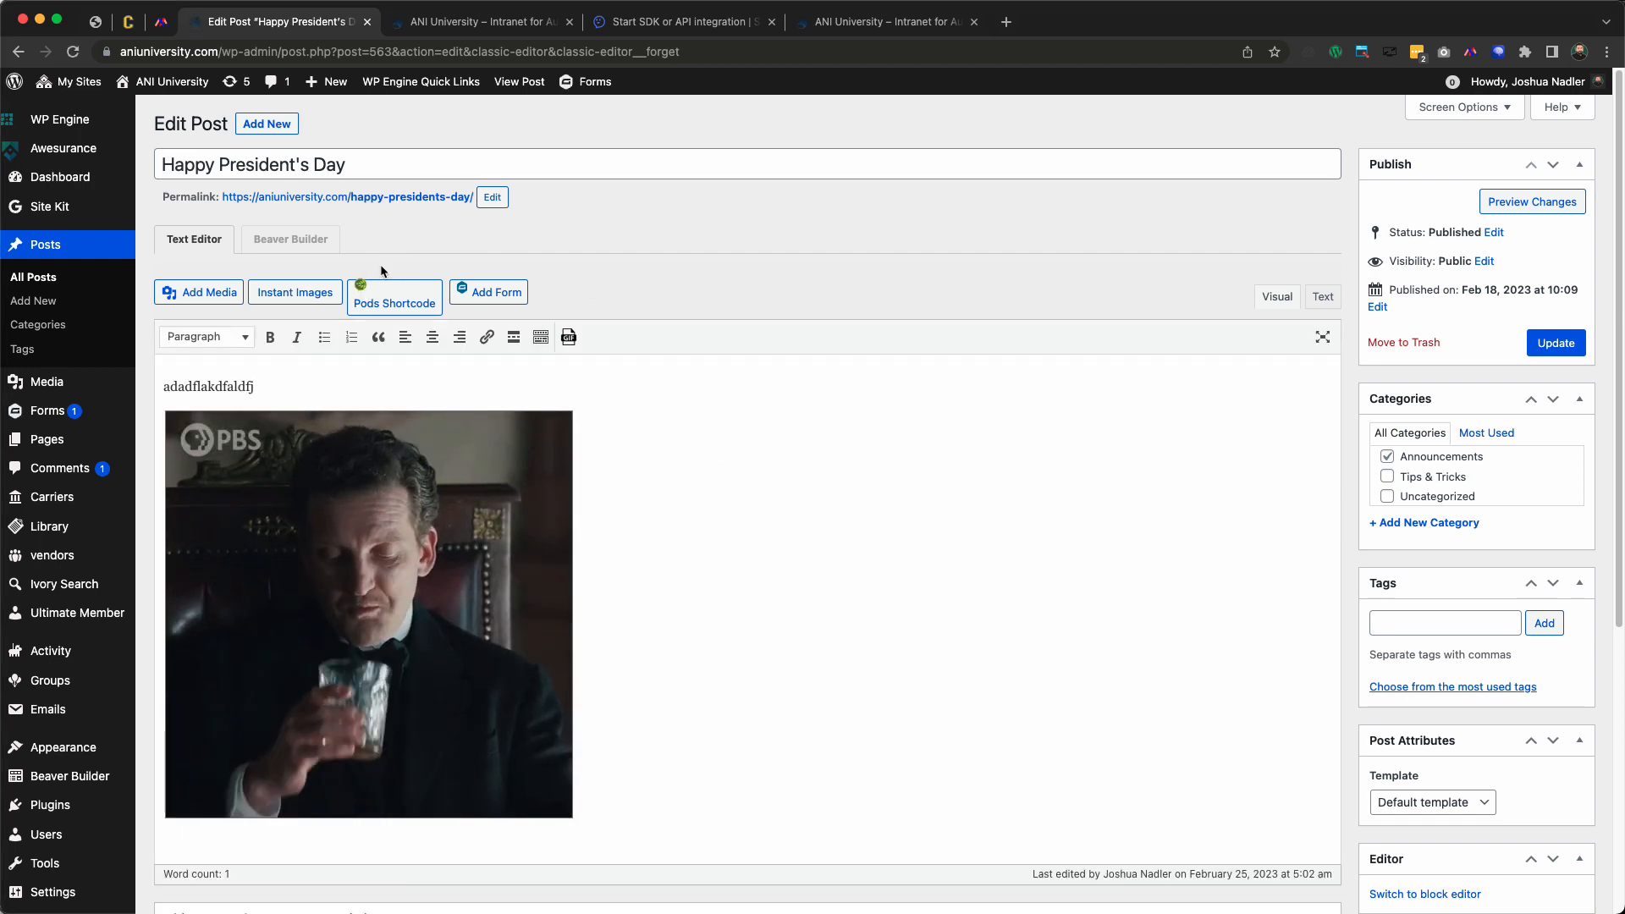
Review the post's content, Youtube Unique Identifier field and featured image
{"action": "scroll", "coordinate": [266, 374], "scroll_direction": "down", "scroll_amount": 1}
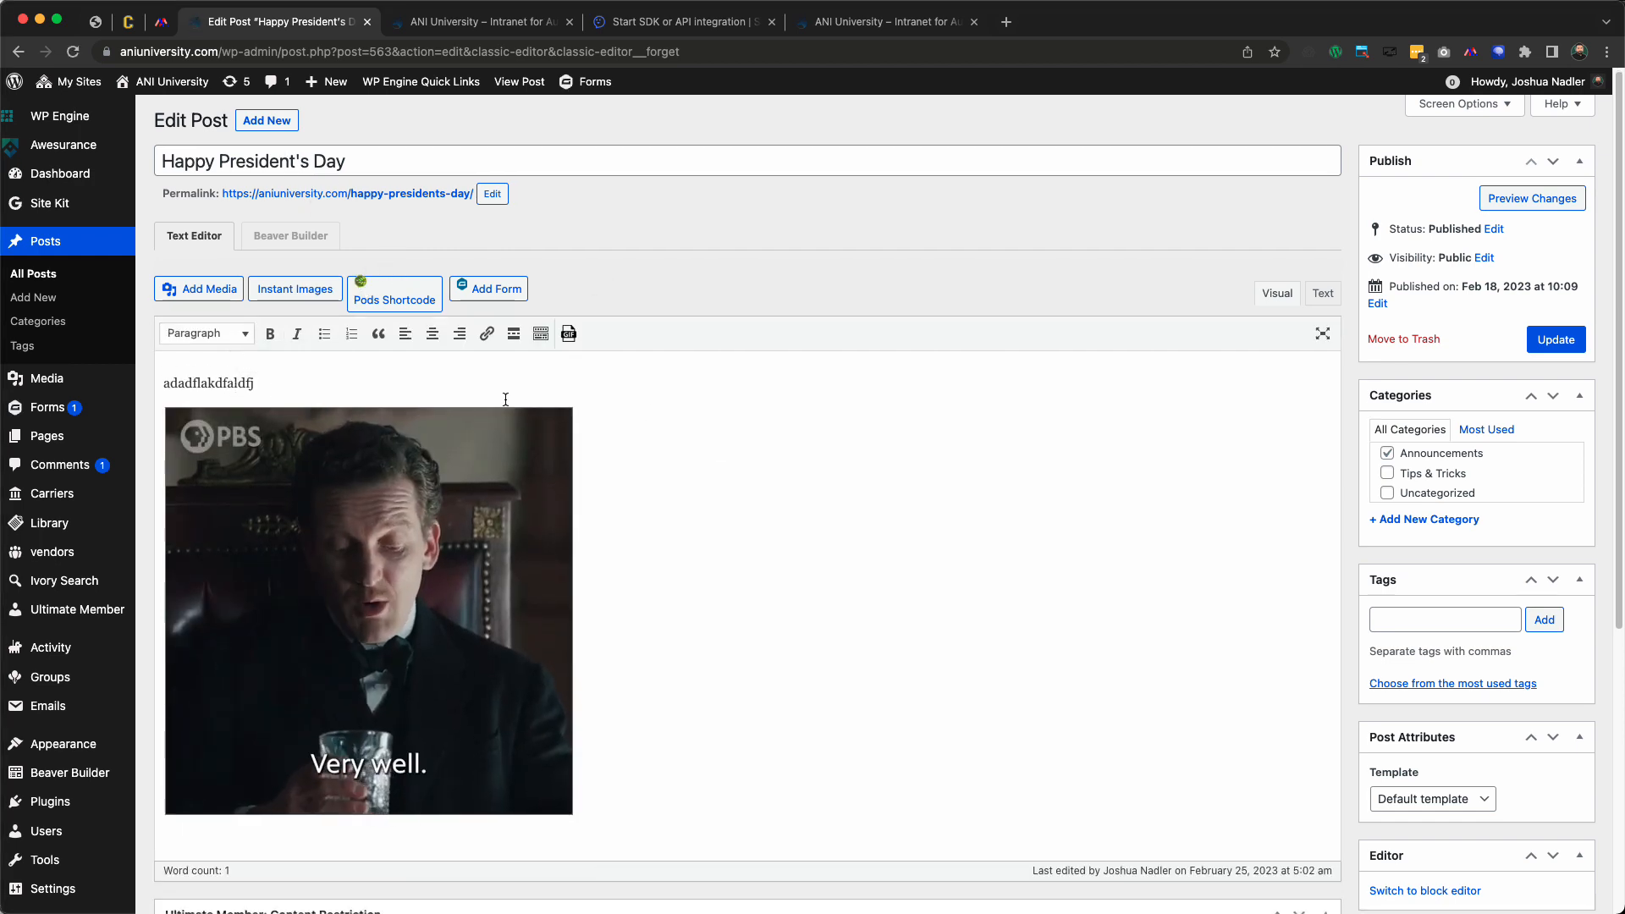
{"action": "scroll", "coordinate": [505, 399], "scroll_direction": "down", "scroll_amount": 5}
{"action": "scroll", "coordinate": [599, 399], "scroll_direction": "up", "scroll_amount": 5}
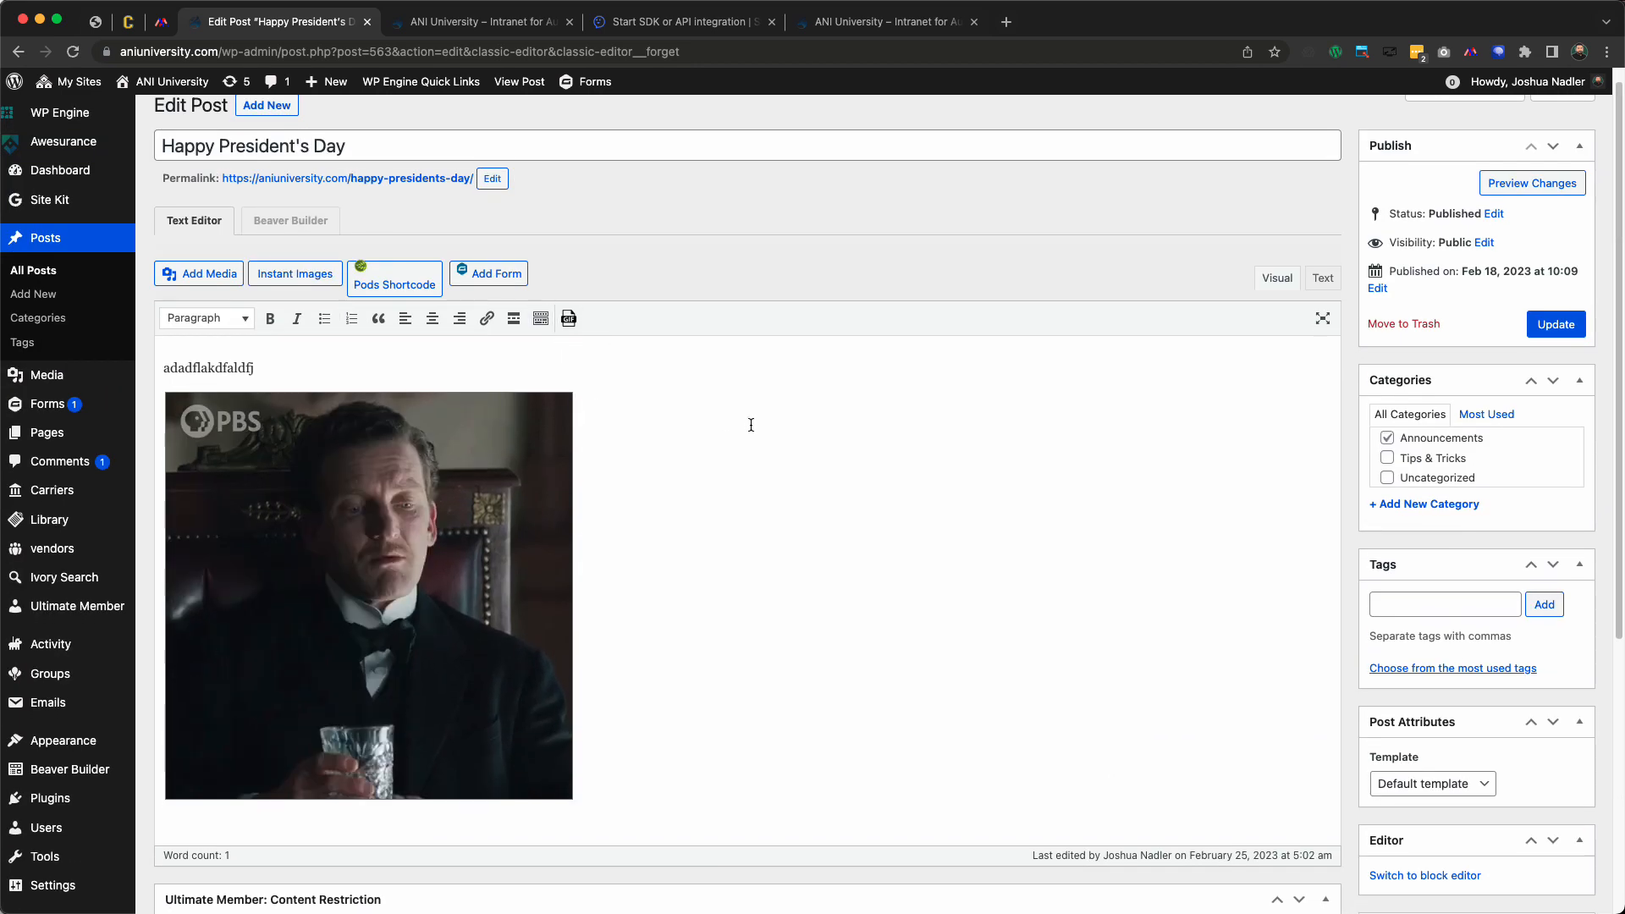
{"action": "scroll", "coordinate": [749, 428], "scroll_direction": "down", "scroll_amount": 5}
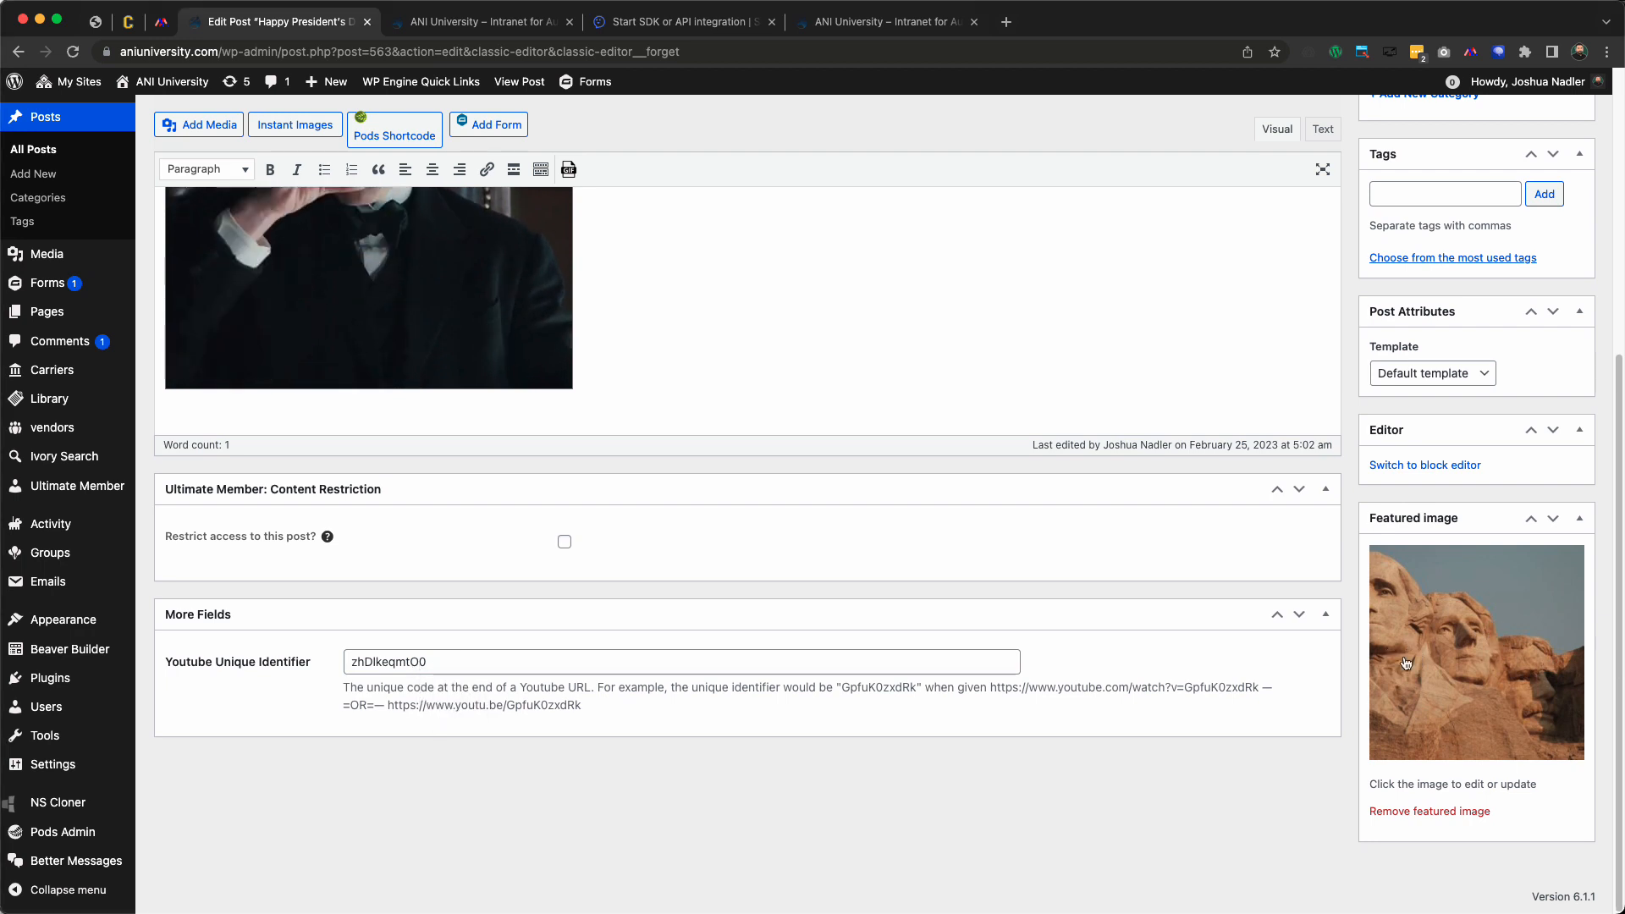
{"action": "scroll", "coordinate": [690, 618], "scroll_direction": "up", "scroll_amount": 5}
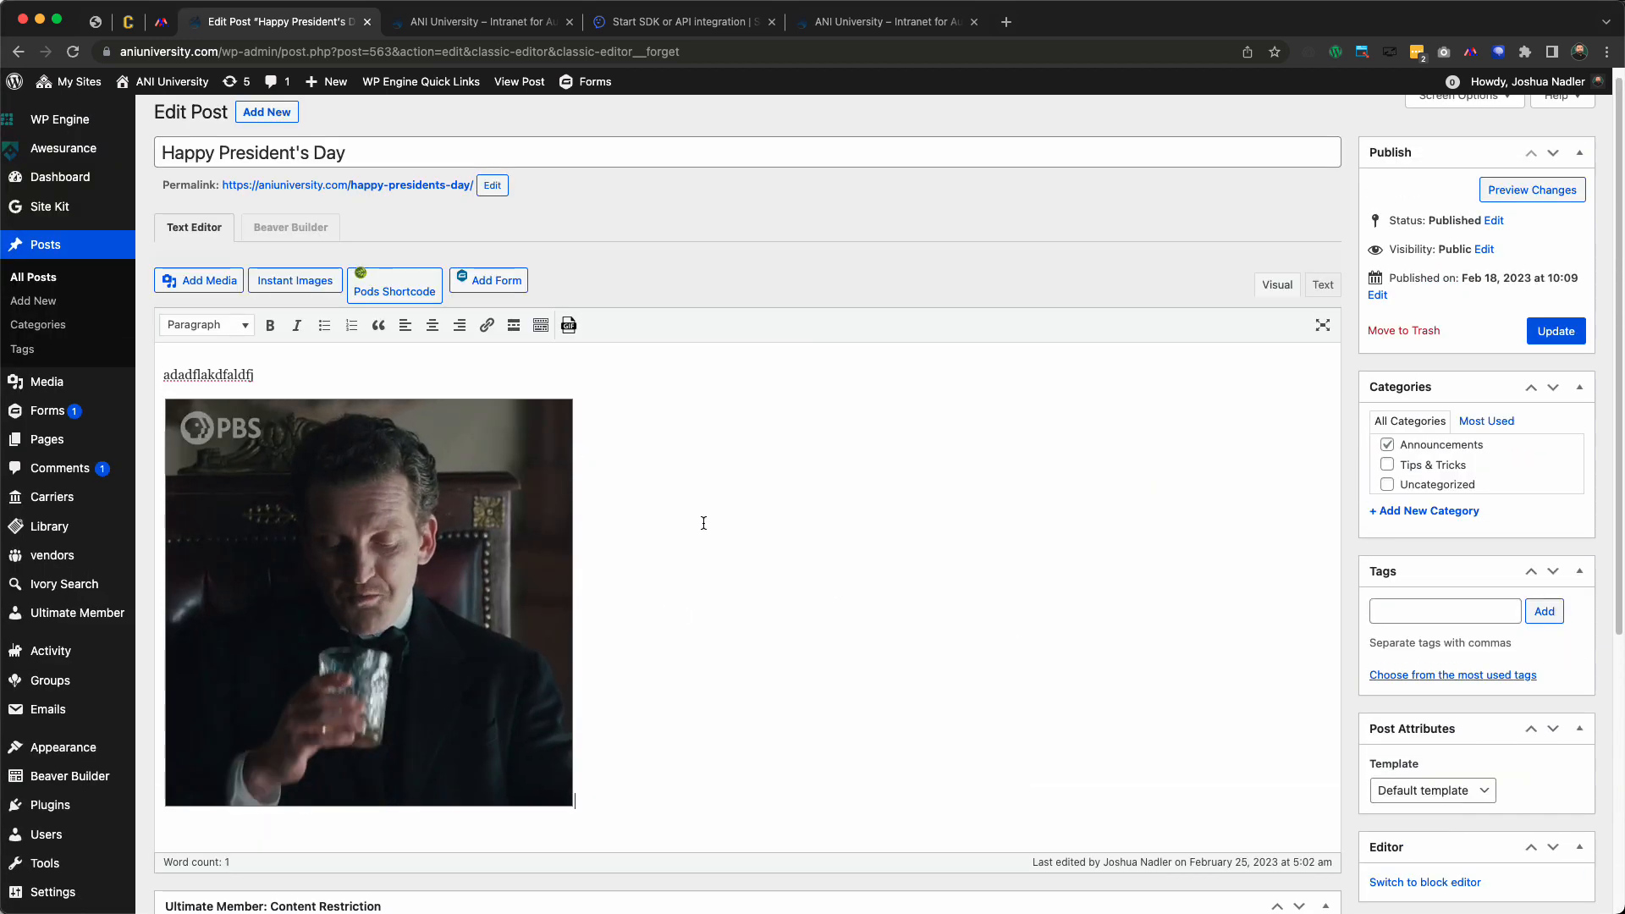
Replace the GIF in the post body with the pets "Happy Presidents' Day!" GIF from a GIPHY search for "president" and update the post
{"action": "left_click", "coordinate": [405, 507]}
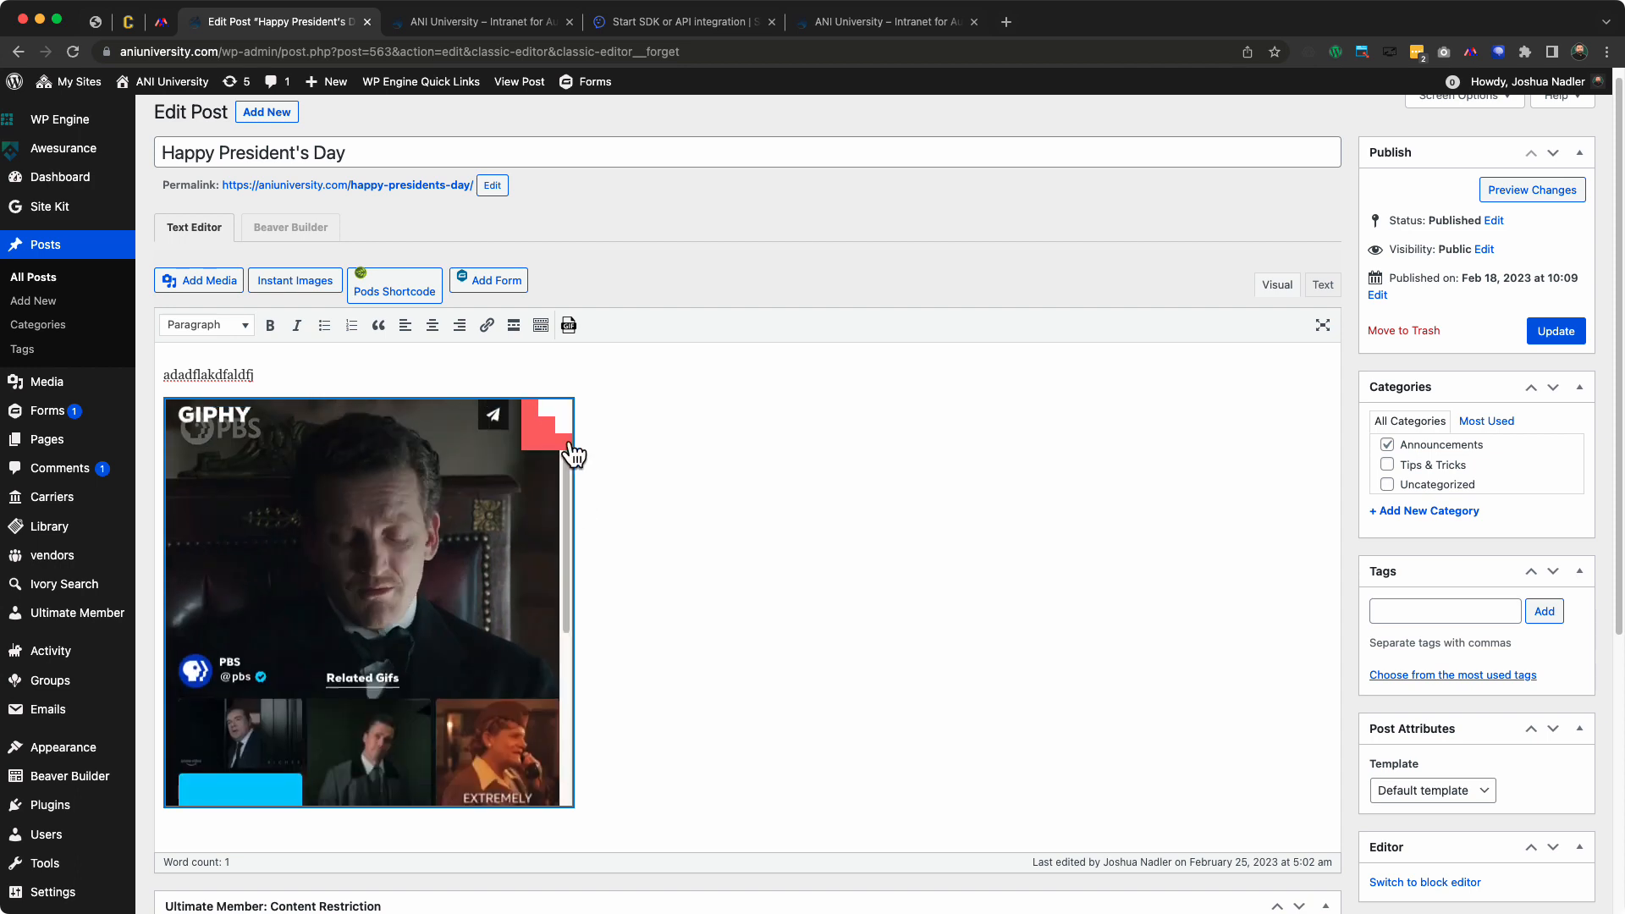
{"action": "key", "text": "BackSpace"}
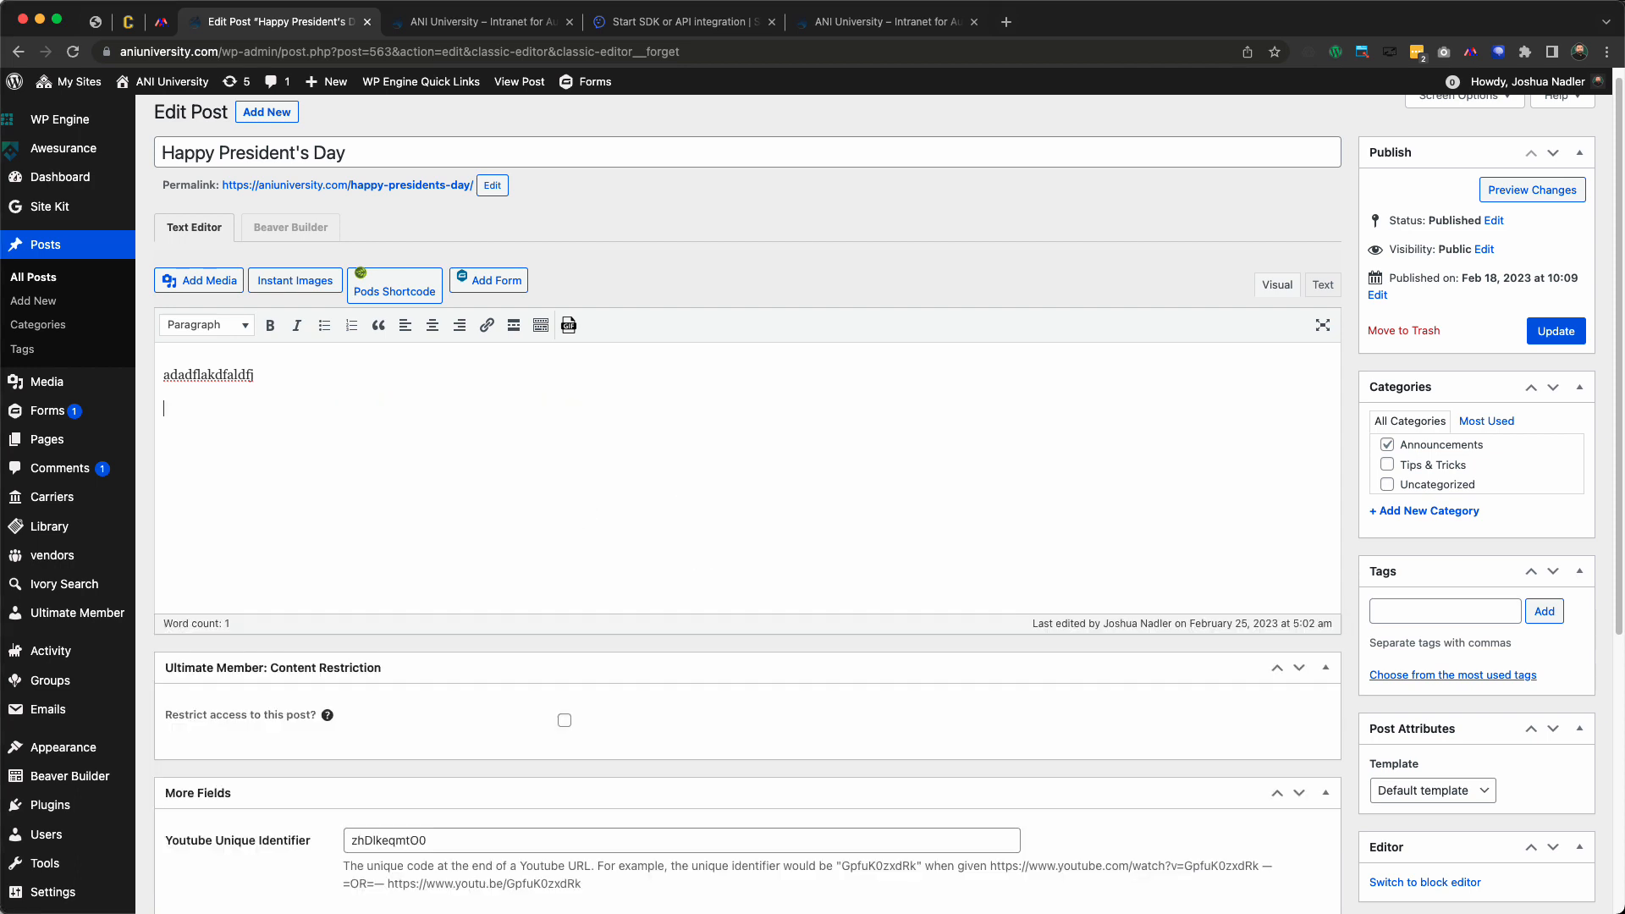
{"action": "left_click", "coordinate": [569, 325]}
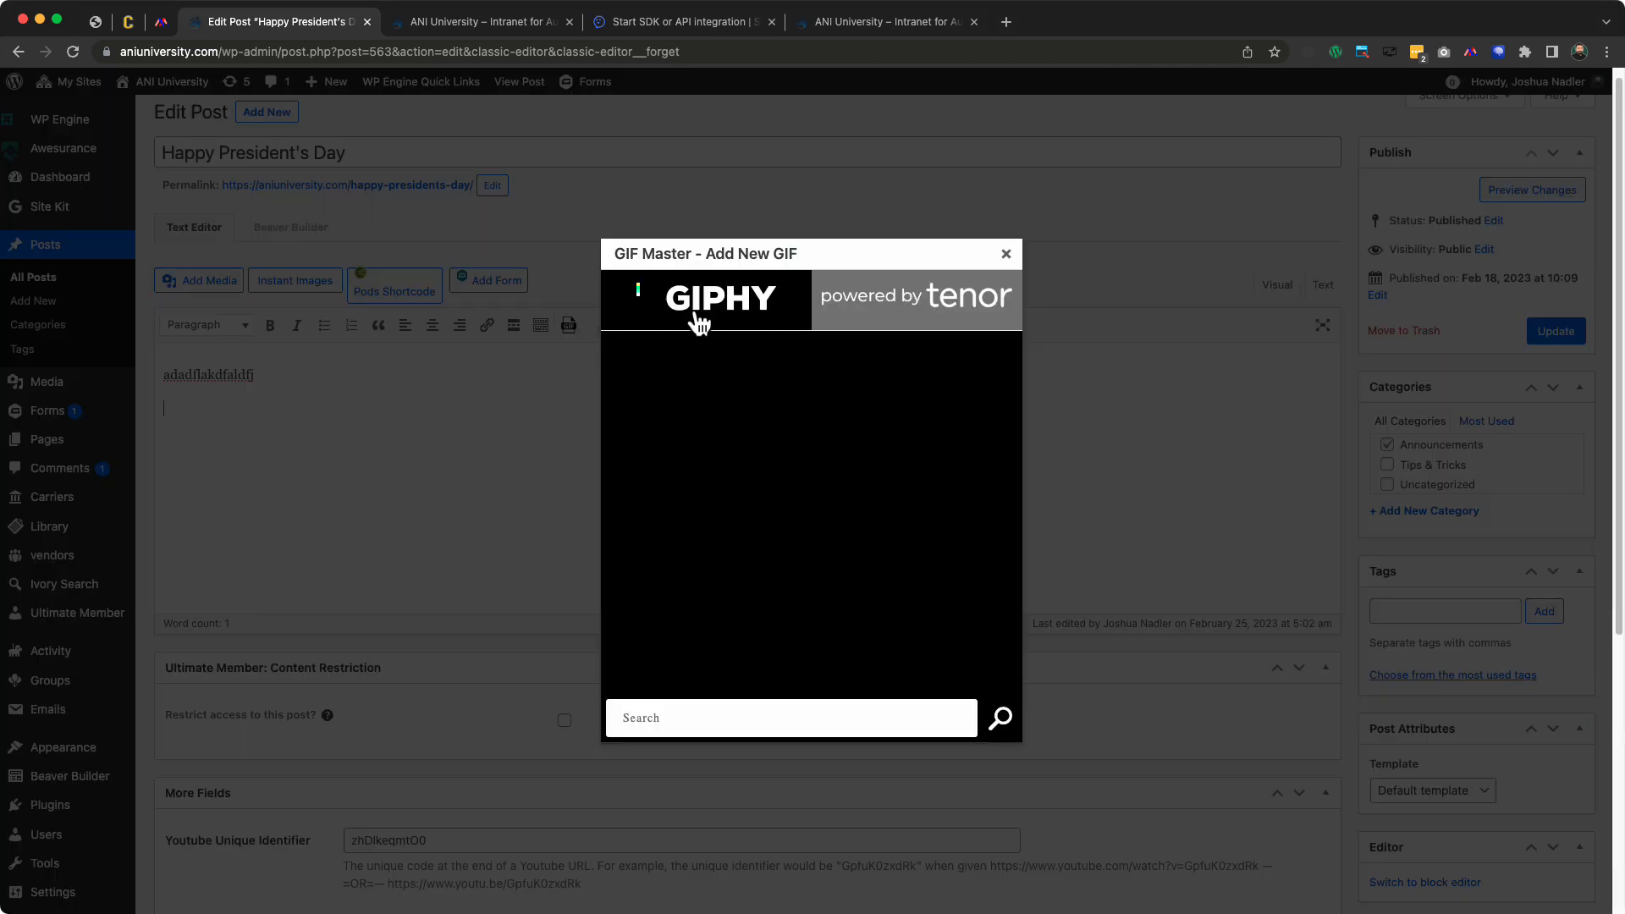
{"action": "left_click", "coordinate": [733, 722]}
{"action": "type", "text": "president"}
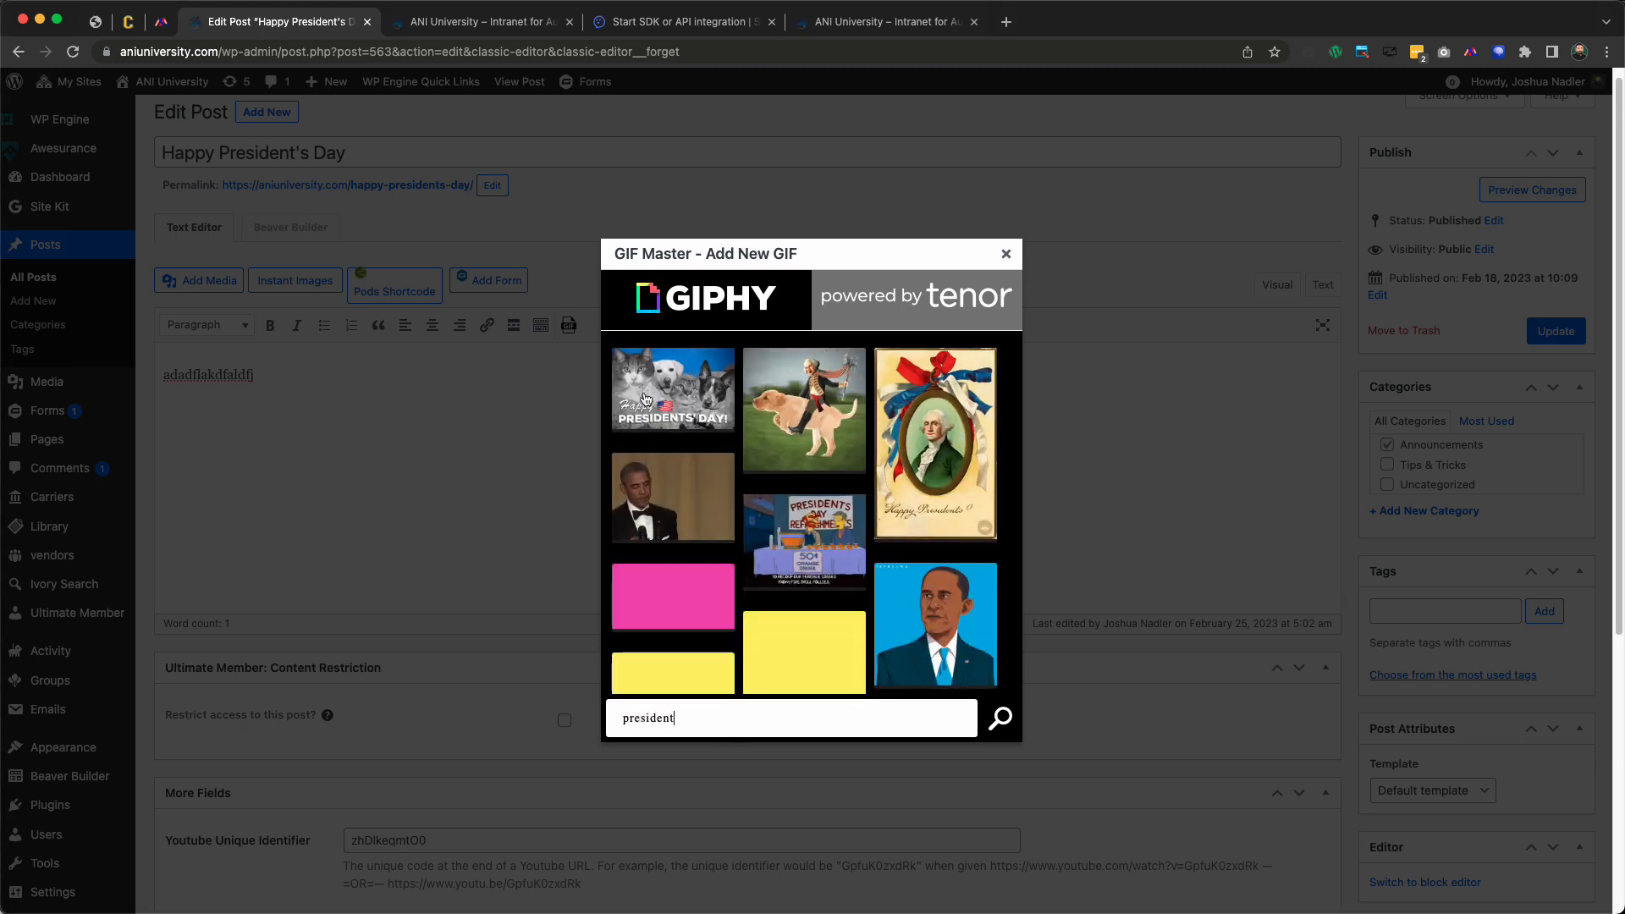
{"action": "left_click", "coordinate": [645, 399]}
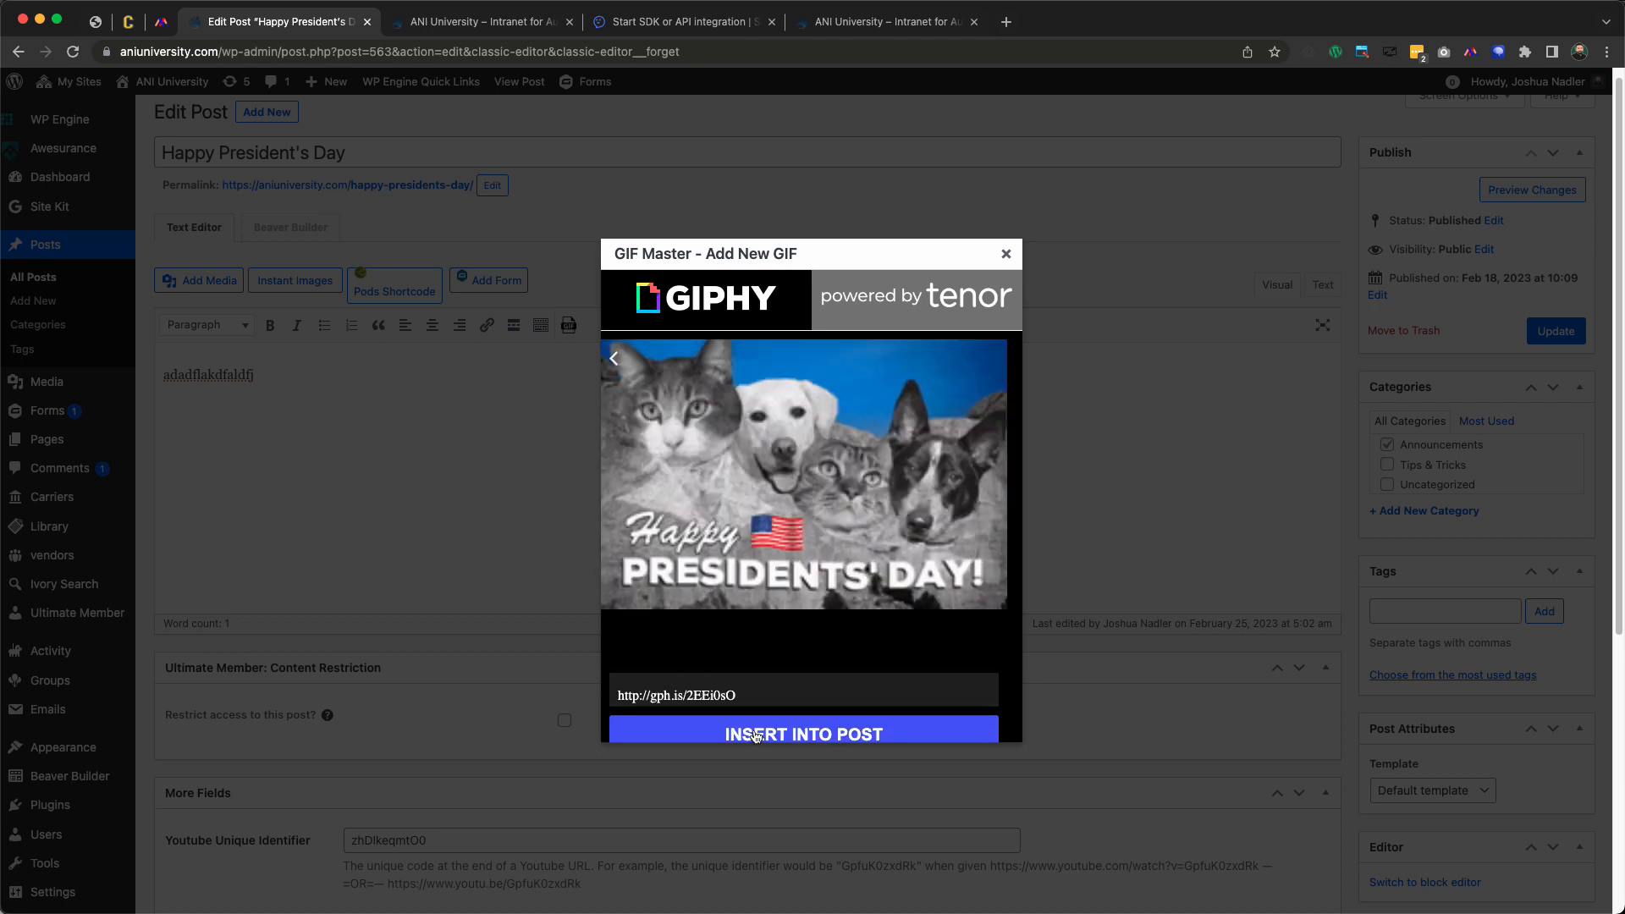
{"action": "left_click", "coordinate": [728, 730]}
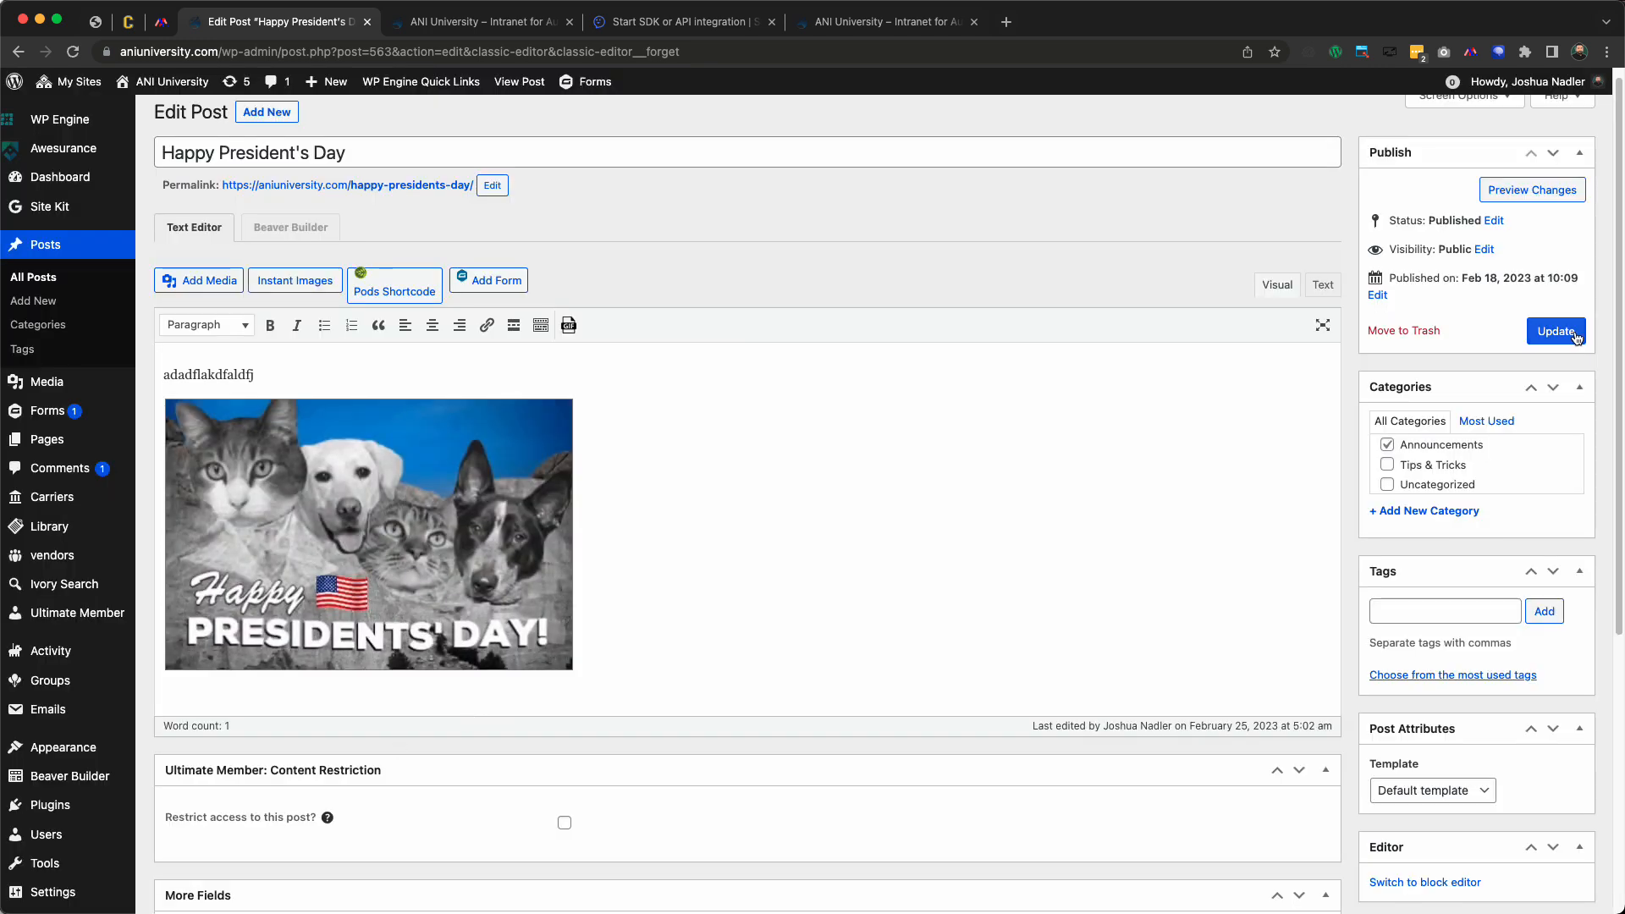
{"action": "left_click", "coordinate": [1556, 331]}
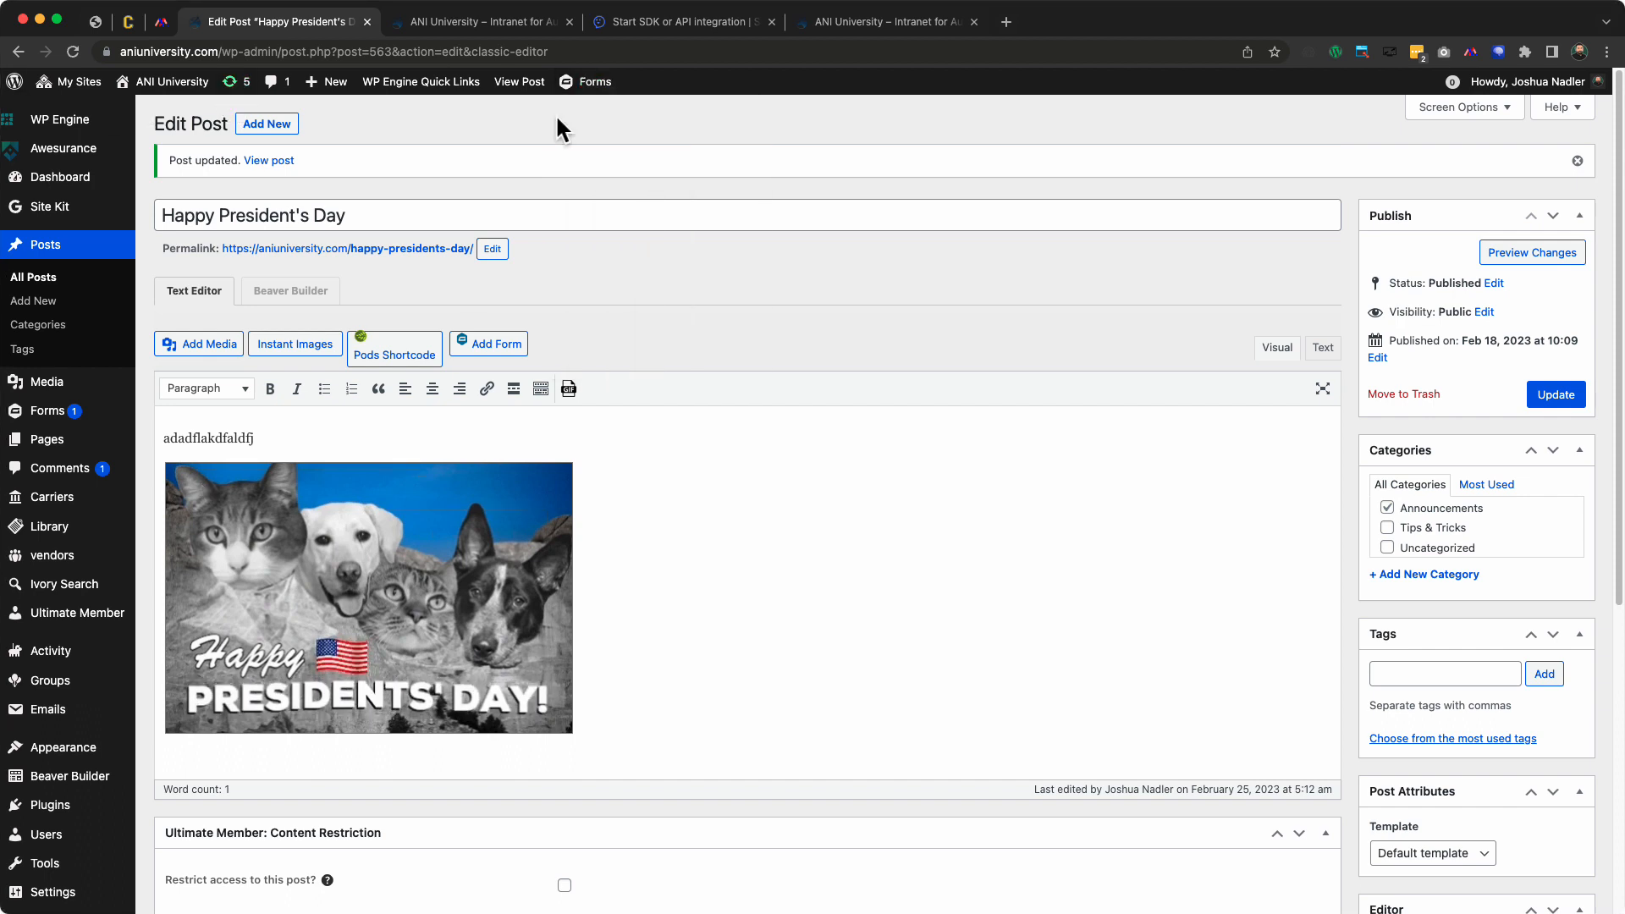
Open the Add New Announcement form for editing and show the Post Title field's general settings
{"action": "mouse_move", "coordinate": [593, 108]}
{"action": "mouse_move", "coordinate": [664, 118]}
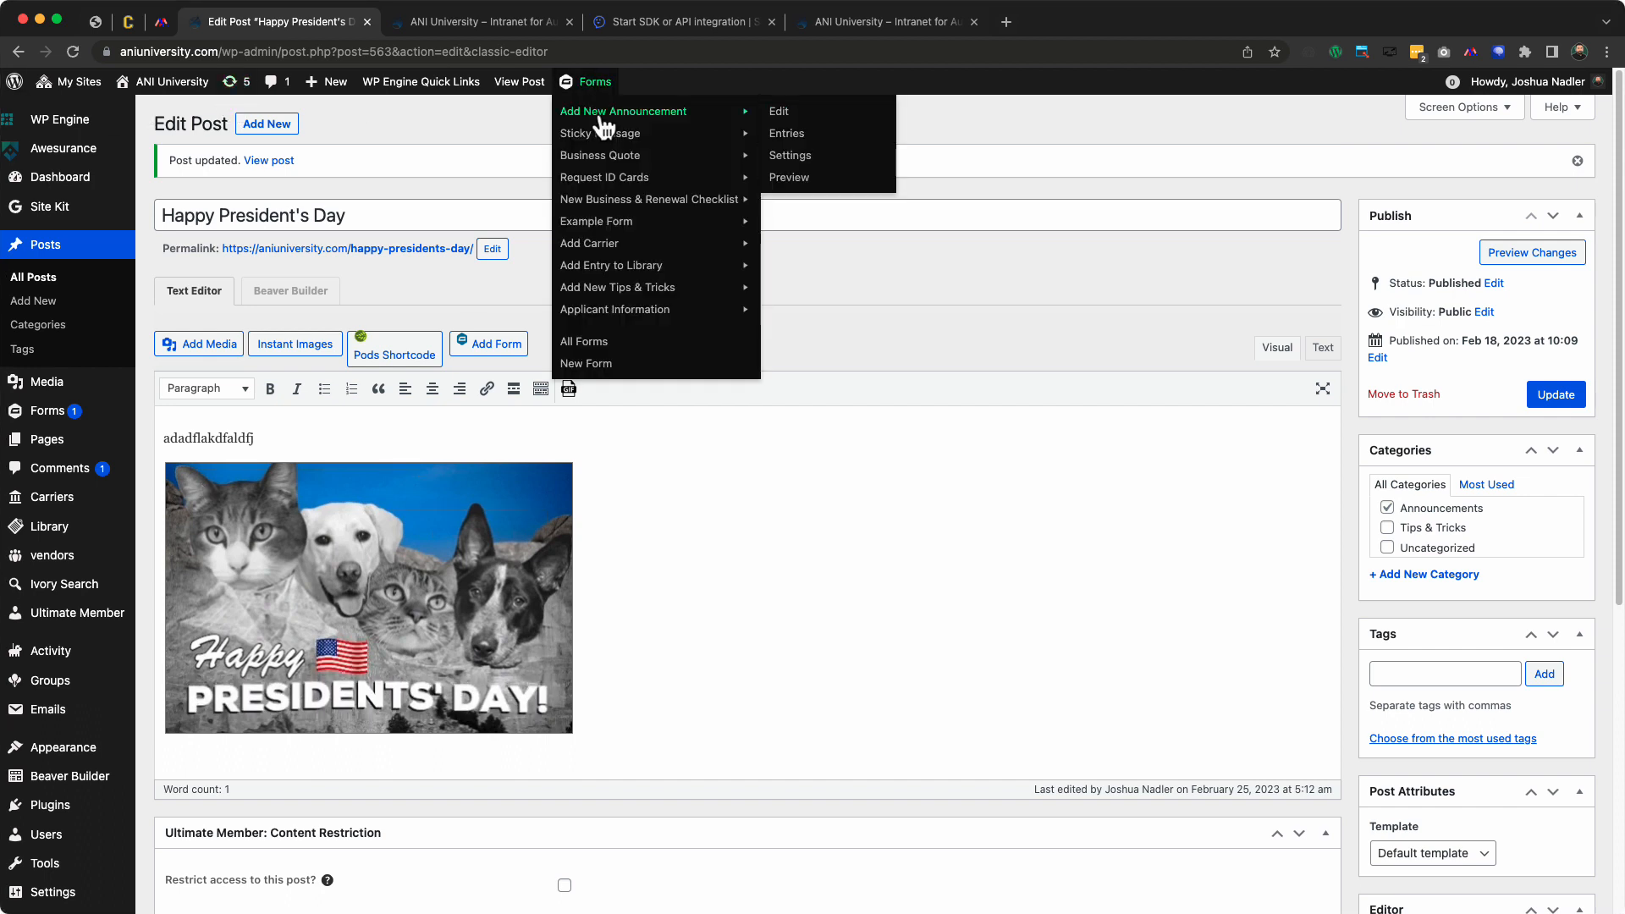
{"action": "left_click", "coordinate": [679, 125]}
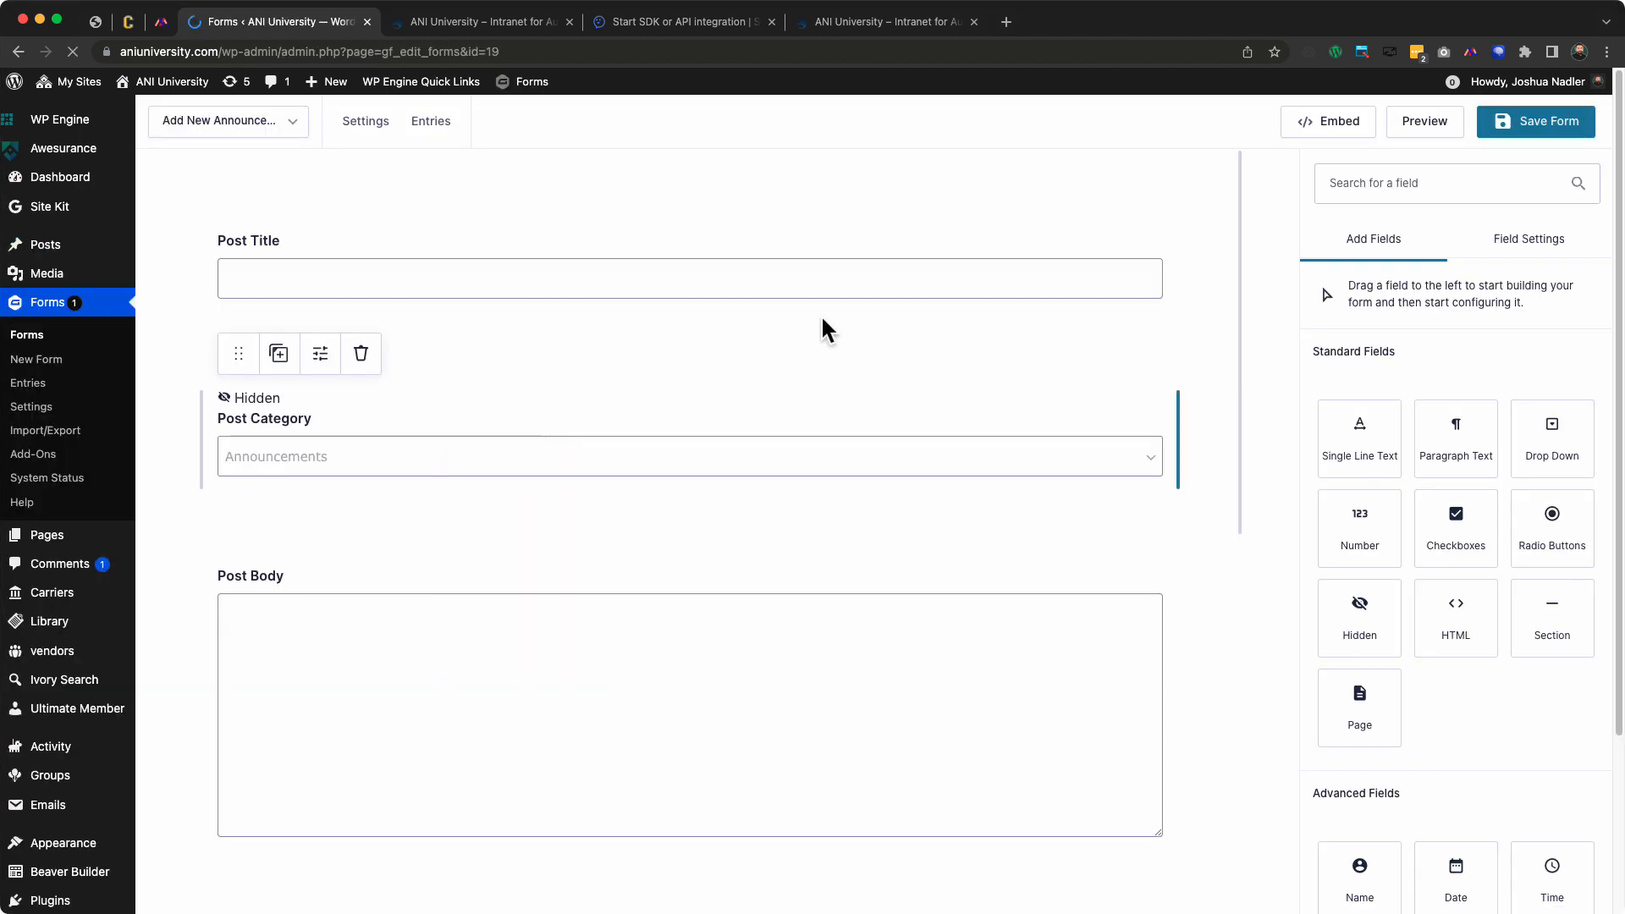
{"action": "left_click", "coordinate": [363, 283]}
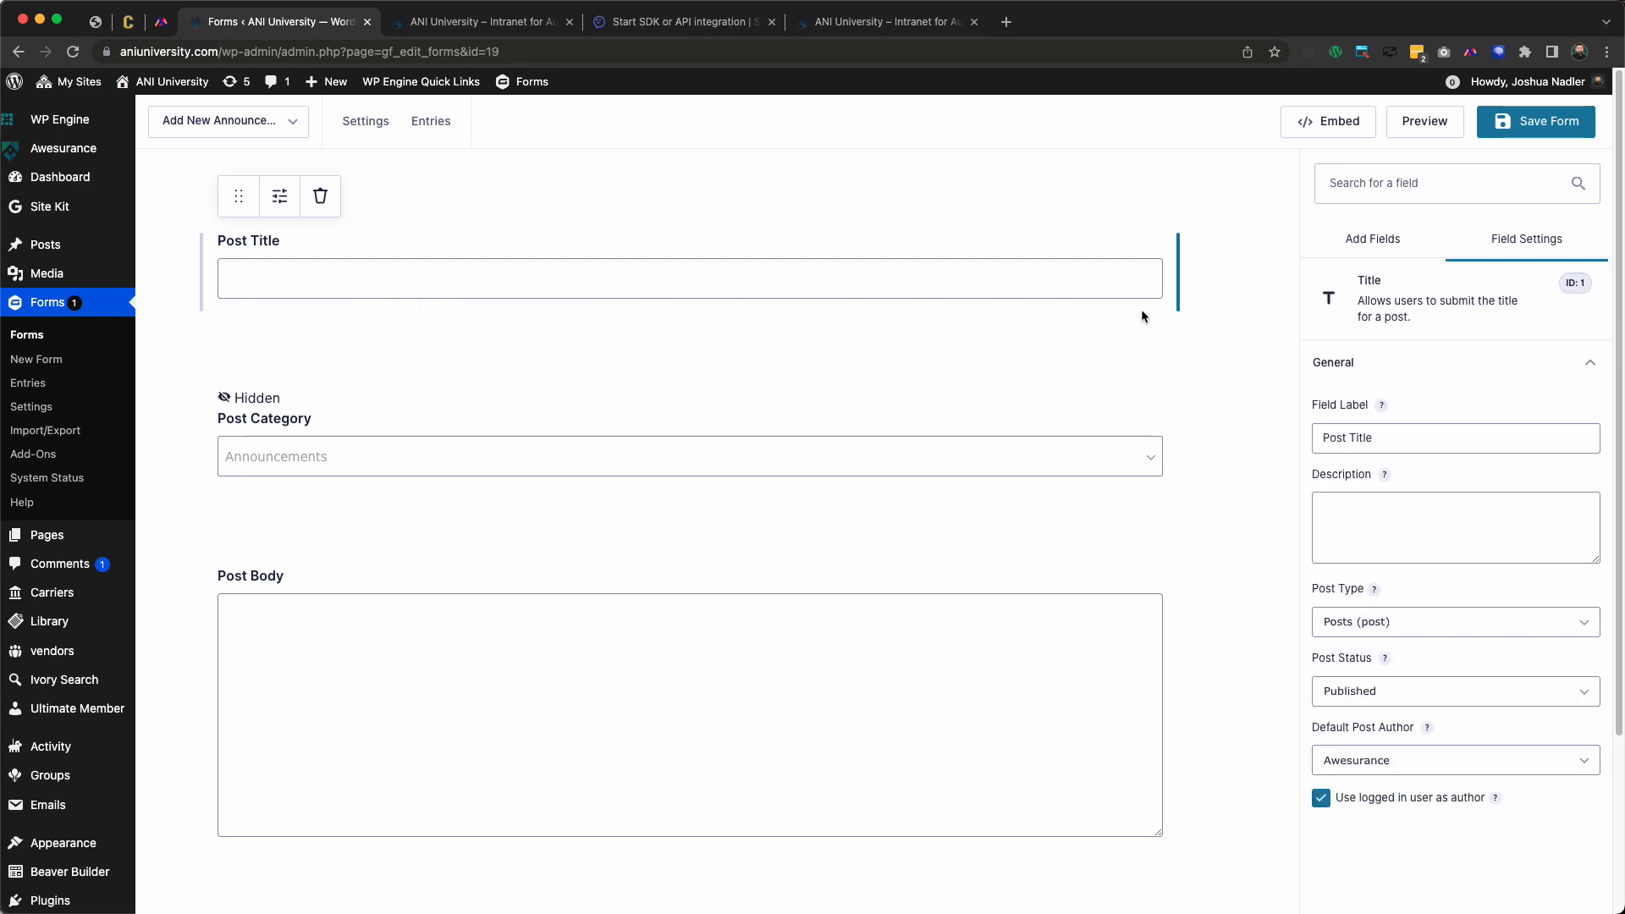
Look through the fields that can be added to the form and expand the Post Fields group
{"action": "left_click", "coordinate": [1409, 254]}
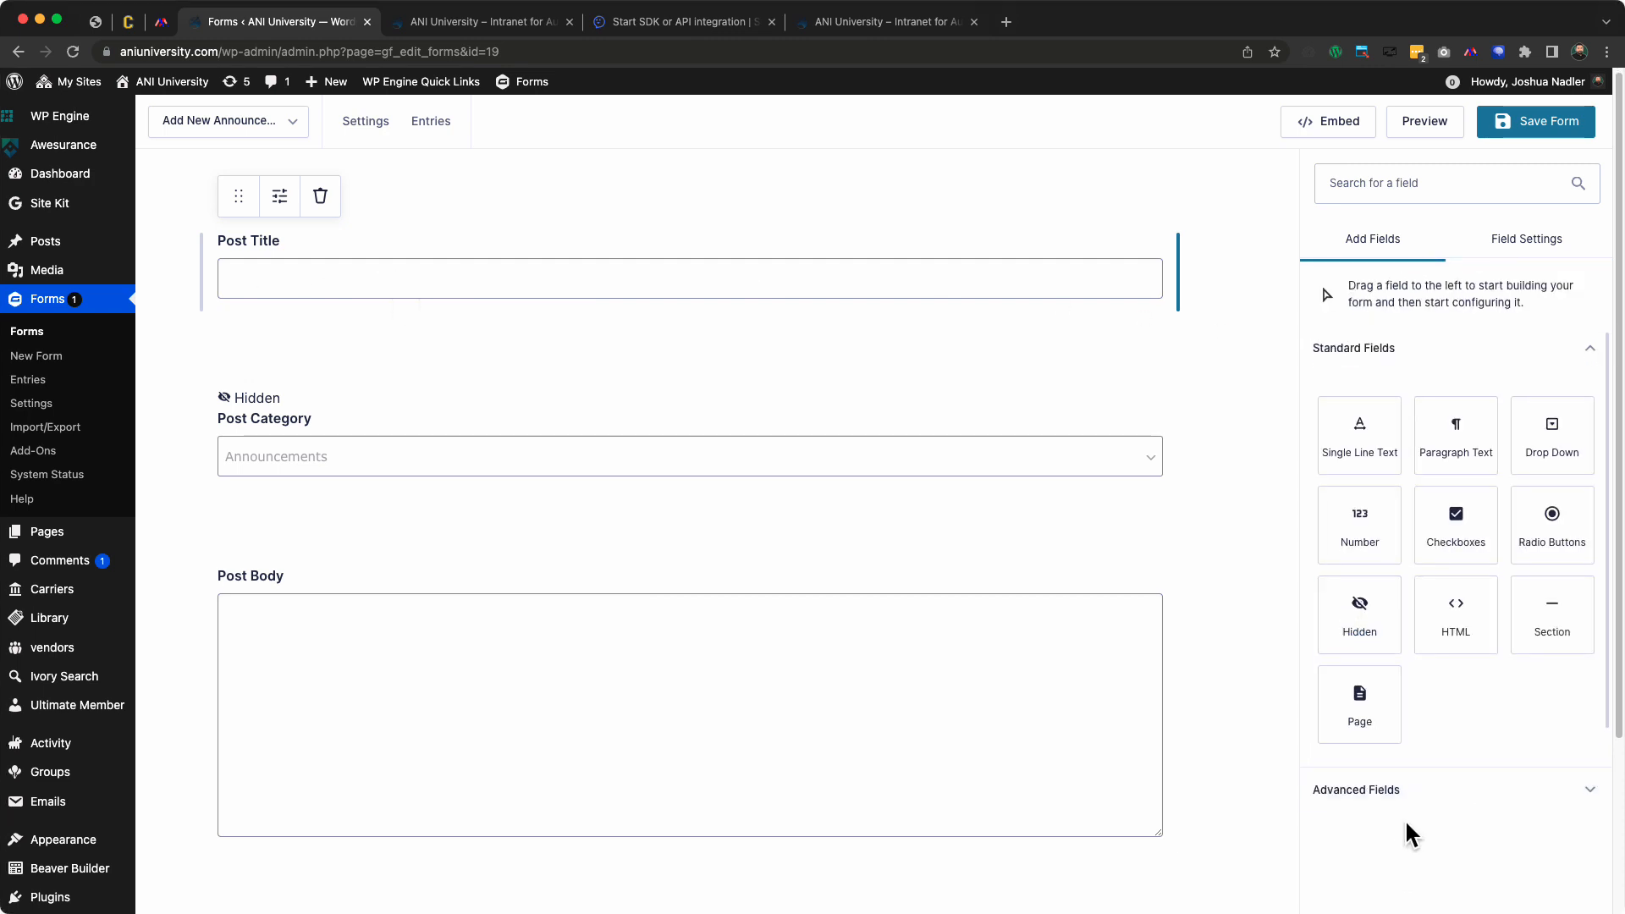
{"action": "scroll", "coordinate": [1456, 812], "scroll_direction": "down", "scroll_amount": 5}
{"action": "scroll", "coordinate": [1554, 323], "scroll_direction": "up", "scroll_amount": 5}
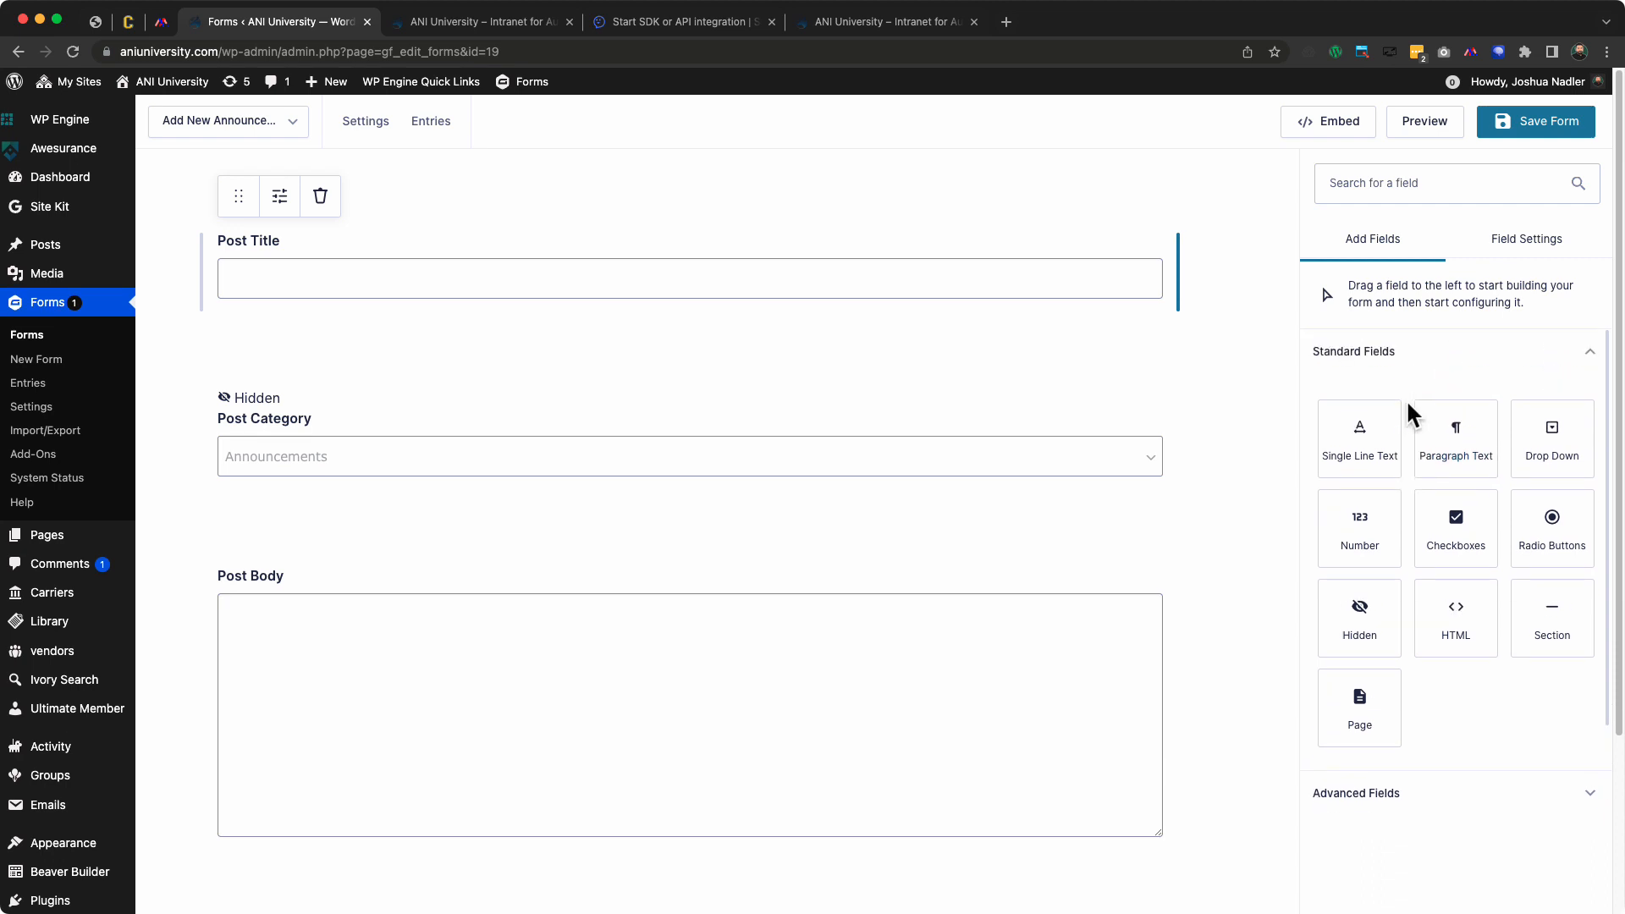
{"action": "left_click", "coordinate": [1446, 361]}
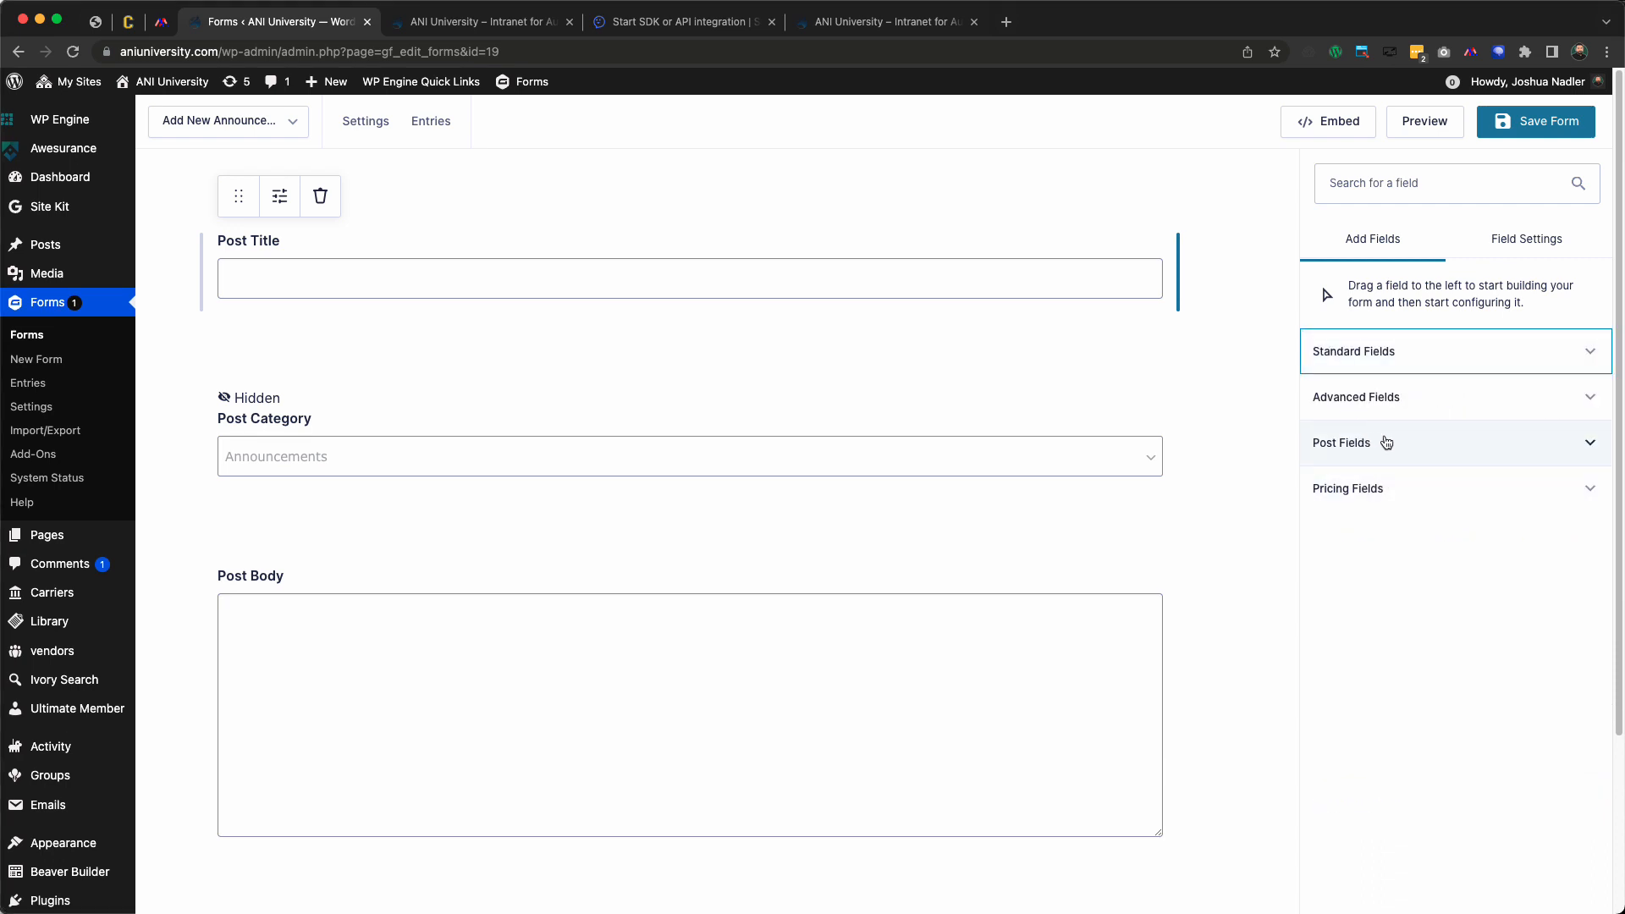
{"action": "left_click", "coordinate": [1393, 444]}
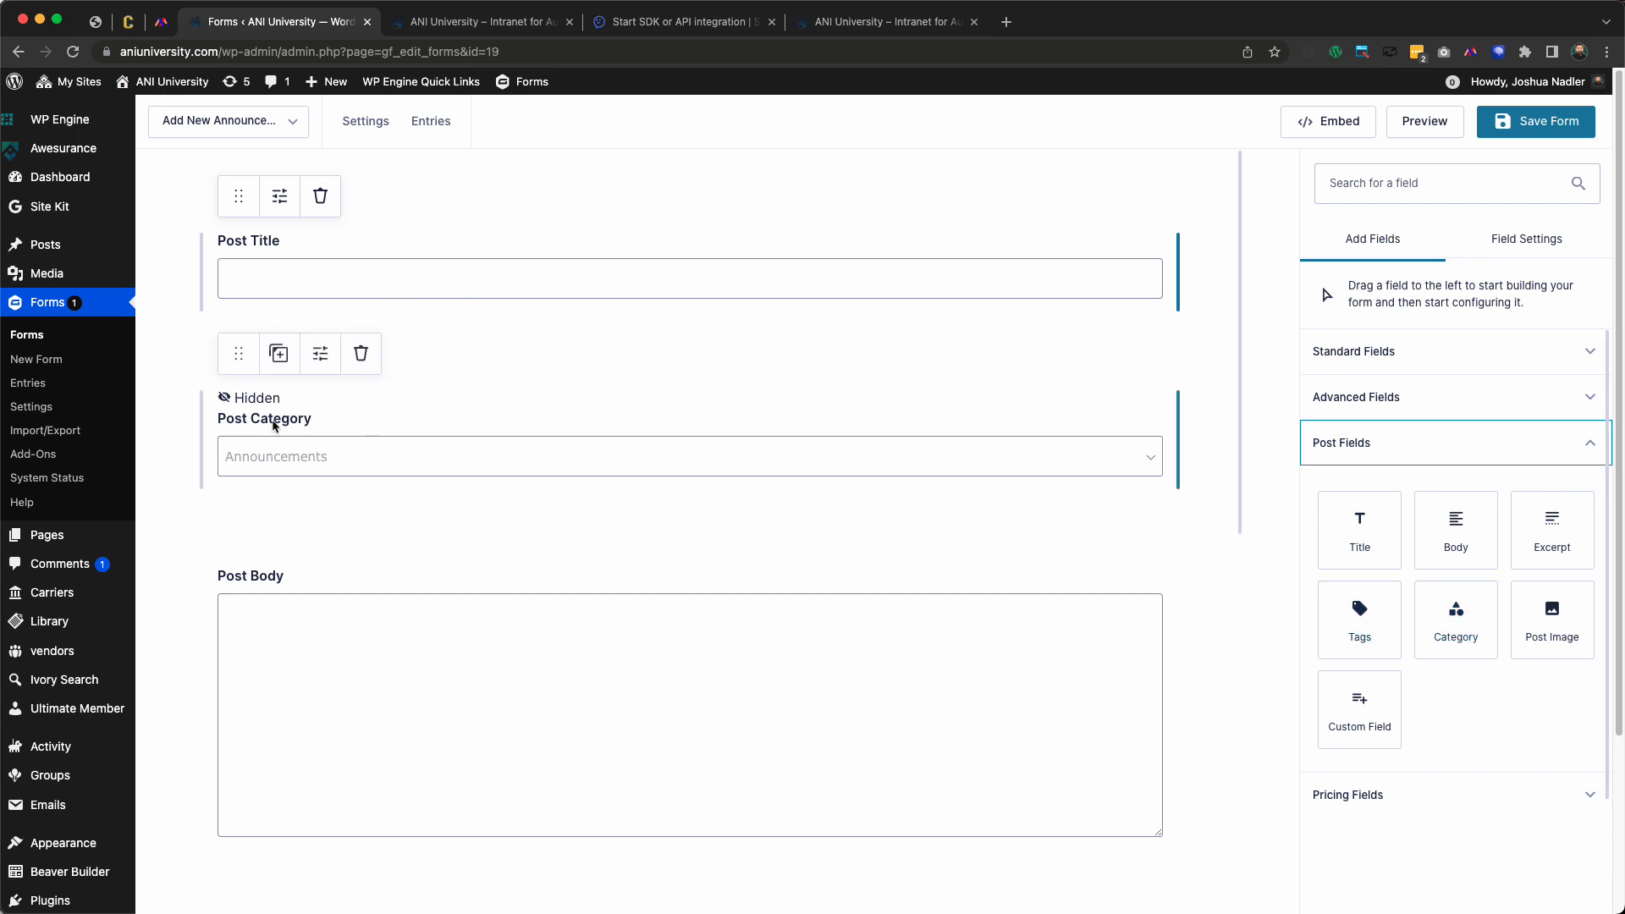
Review the Post Category field's general, appearance and advanced settings, including its selected category and visibility
{"action": "left_click", "coordinate": [273, 457]}
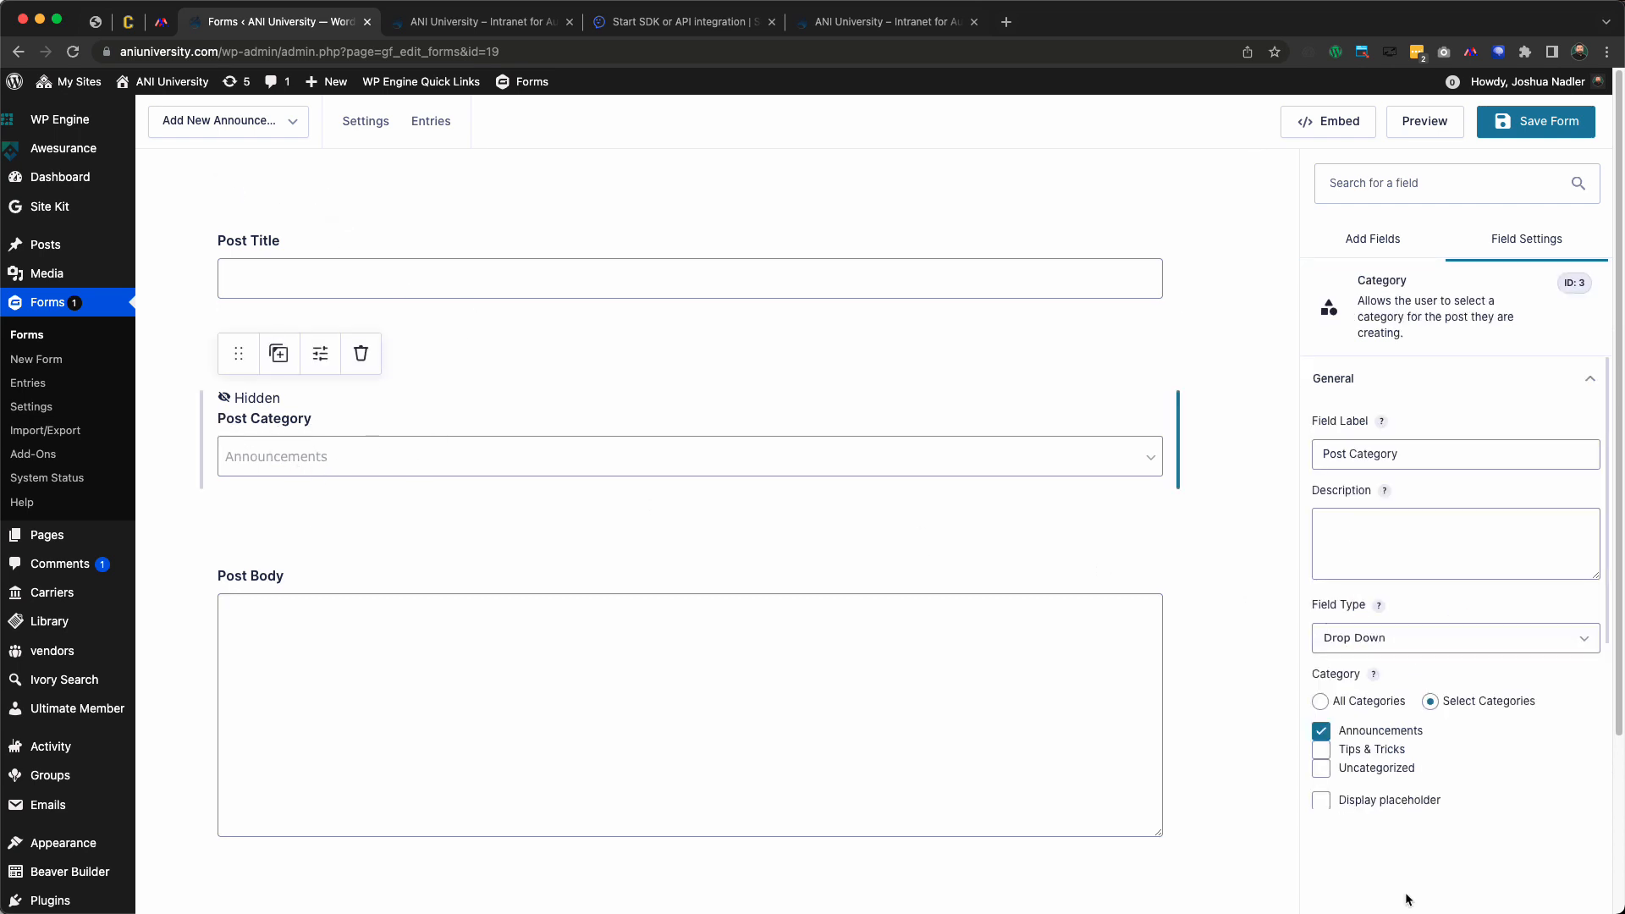
{"action": "scroll", "coordinate": [1420, 732], "scroll_direction": "down", "scroll_amount": 3}
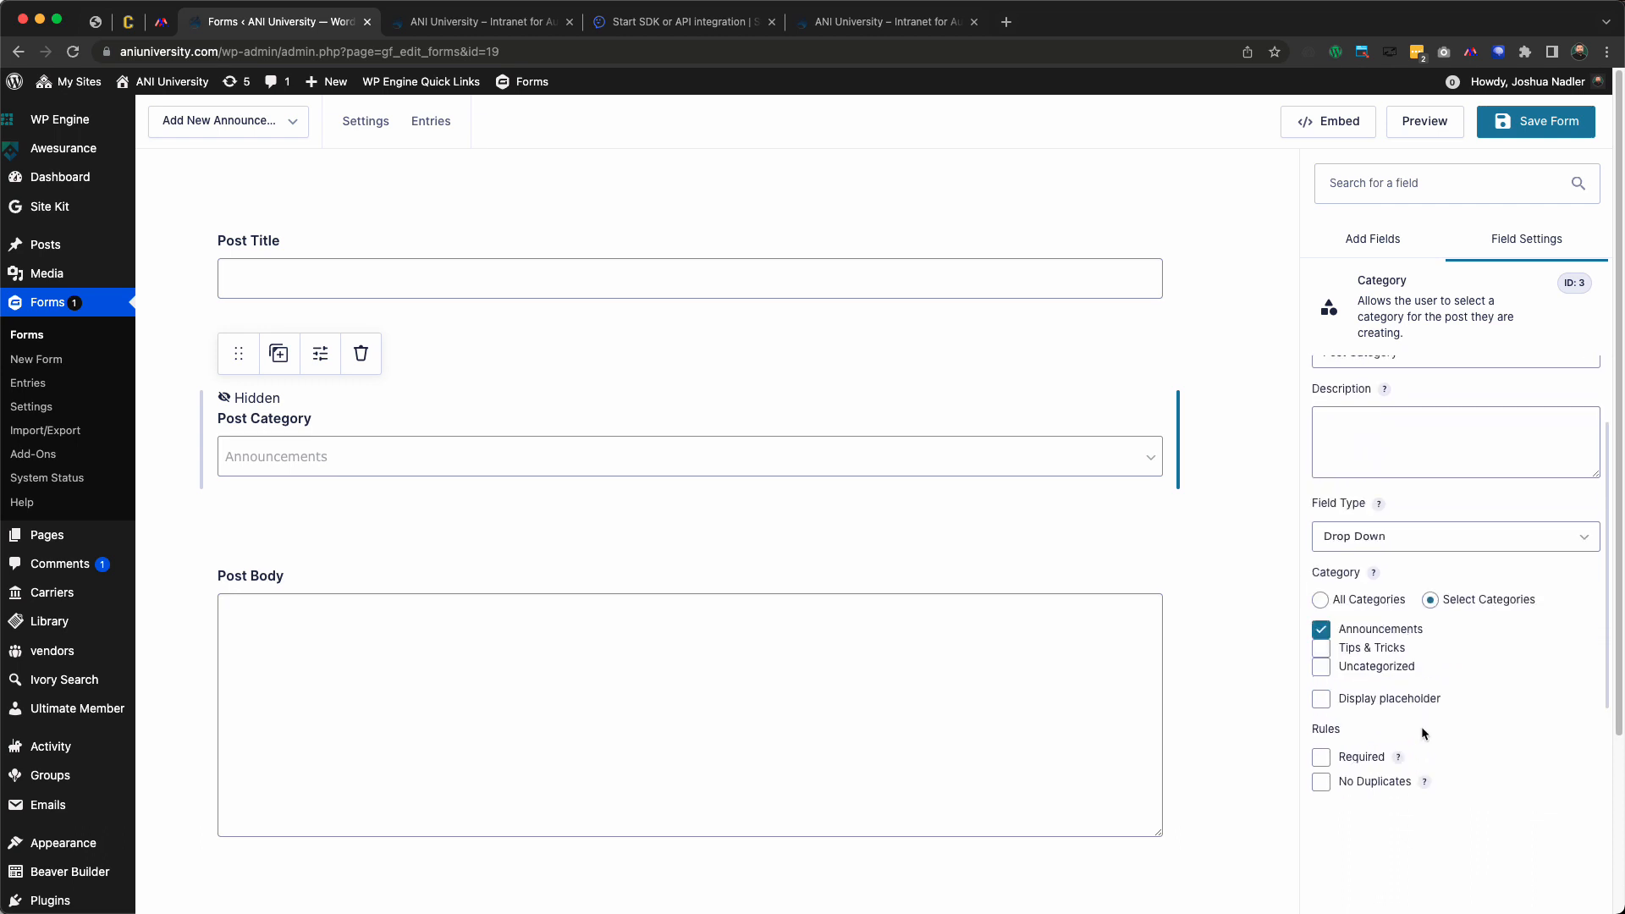
{"action": "scroll", "coordinate": [1450, 633], "scroll_direction": "down", "scroll_amount": 5}
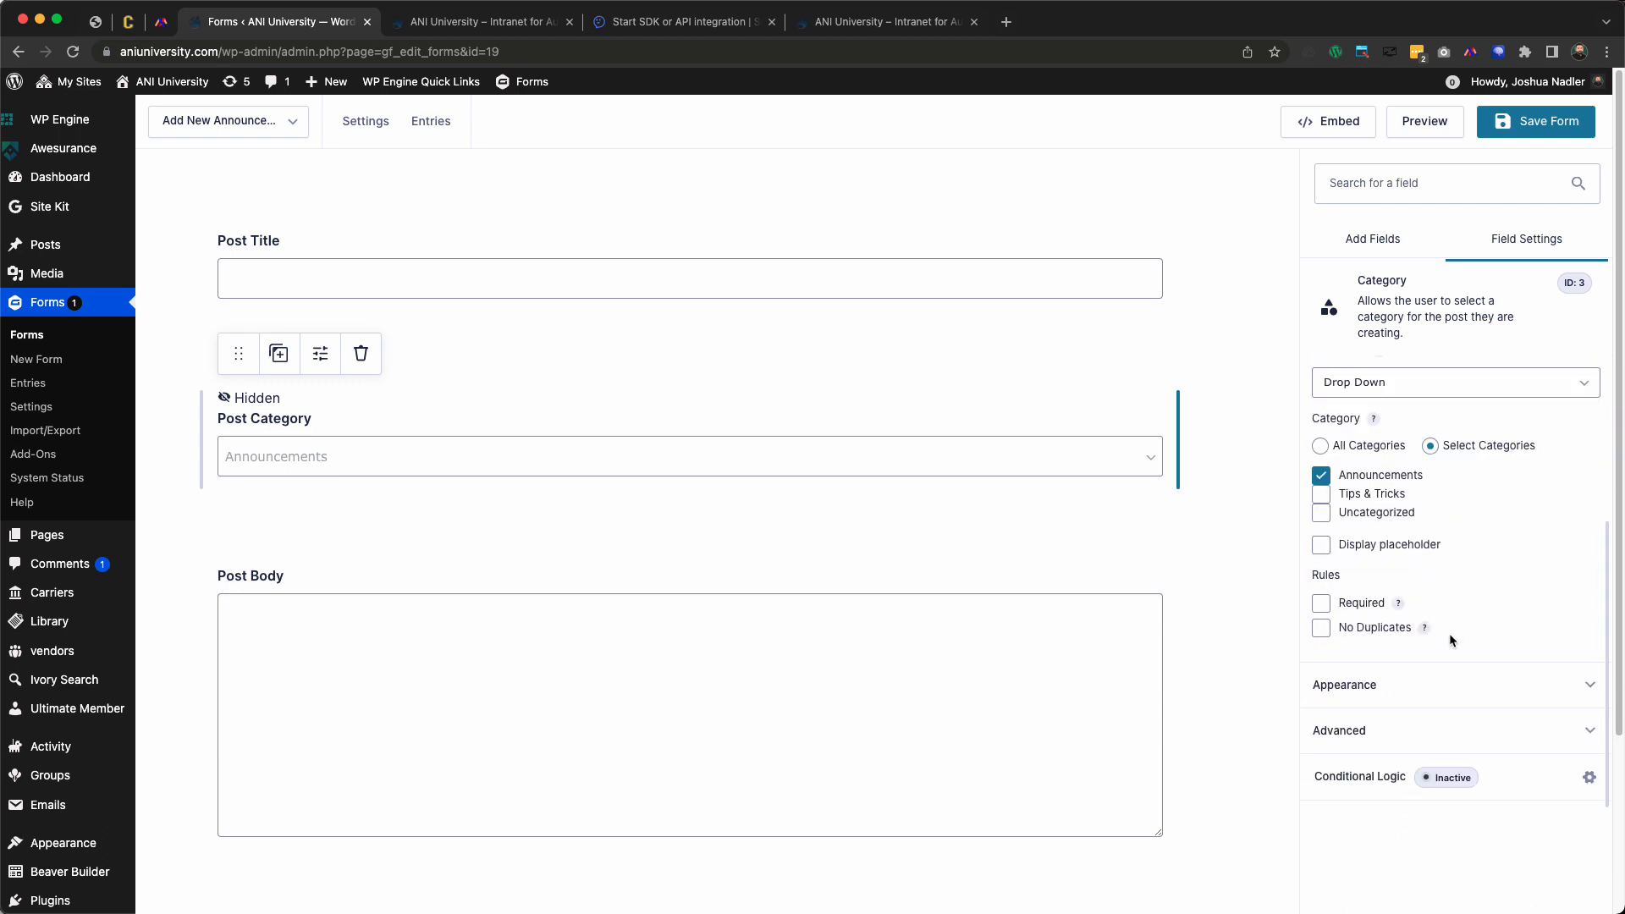
{"action": "left_click", "coordinate": [1396, 686]}
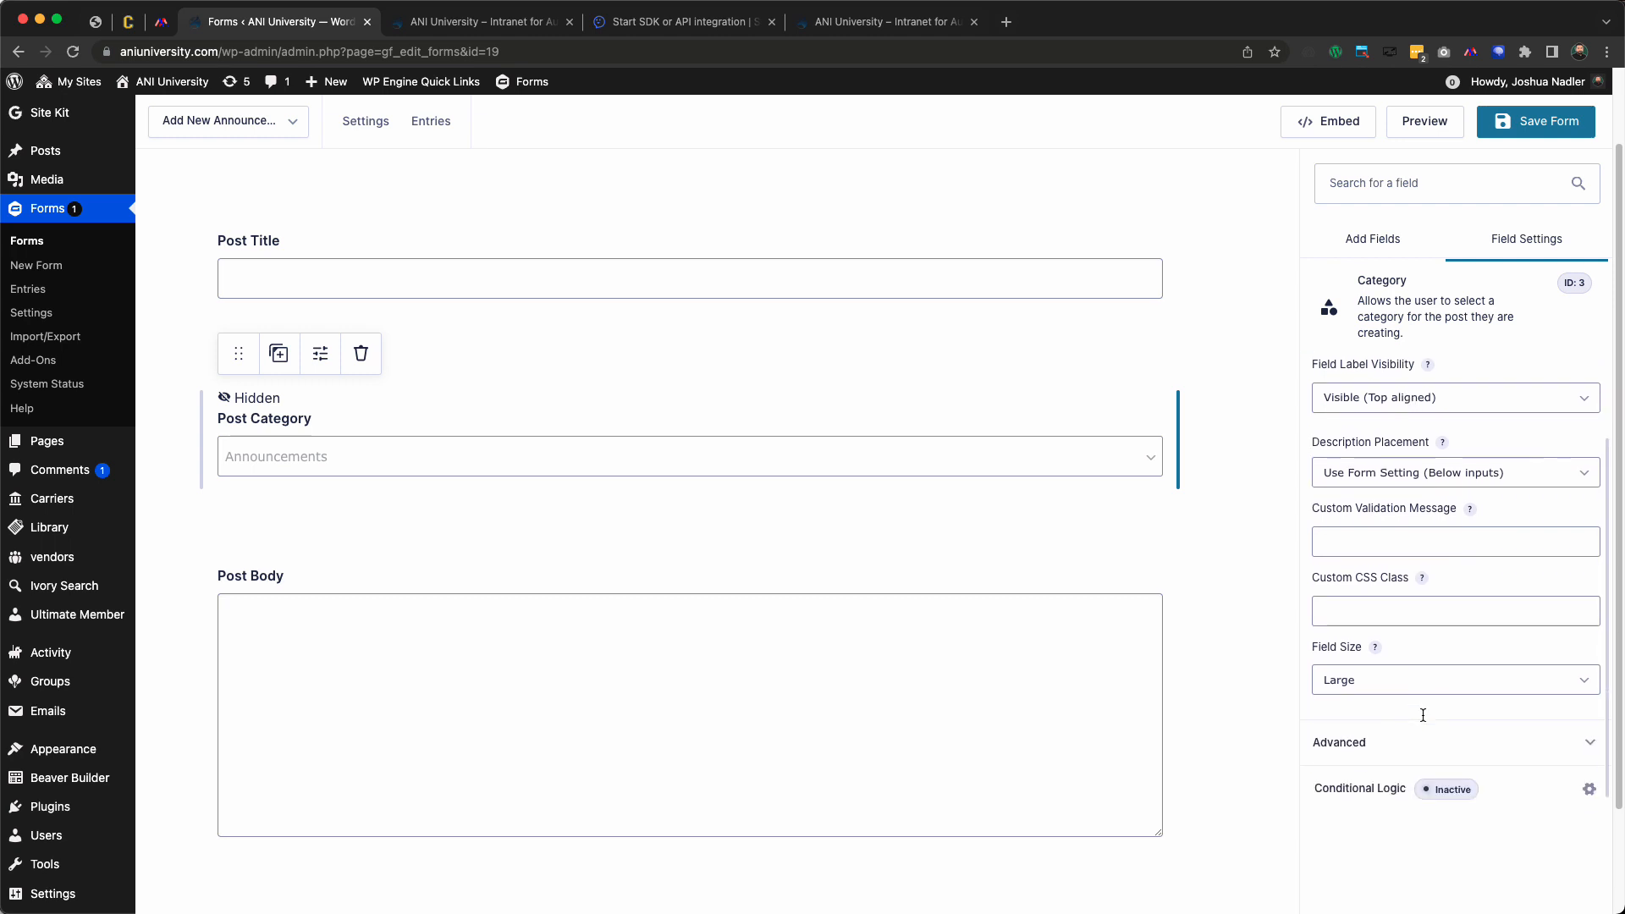
{"action": "left_click", "coordinate": [1411, 732]}
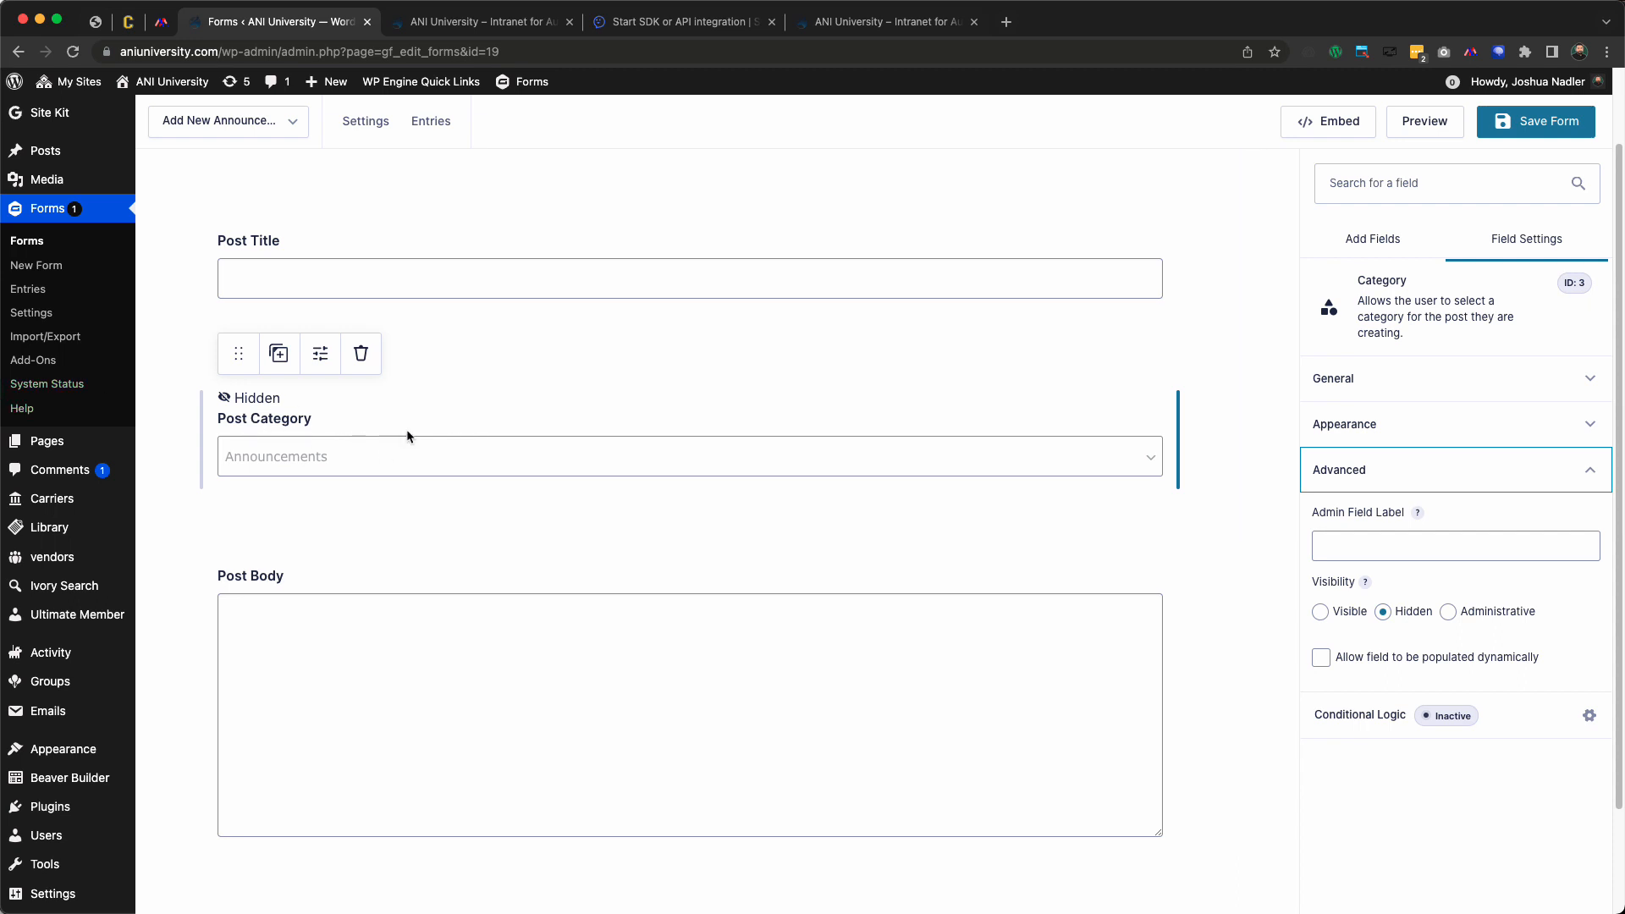
Review the Post Body field's advanced, appearance and general settings, including the Rich Text Editor option, post status and author
{"action": "scroll", "coordinate": [373, 491], "scroll_direction": "down", "scroll_amount": 4}
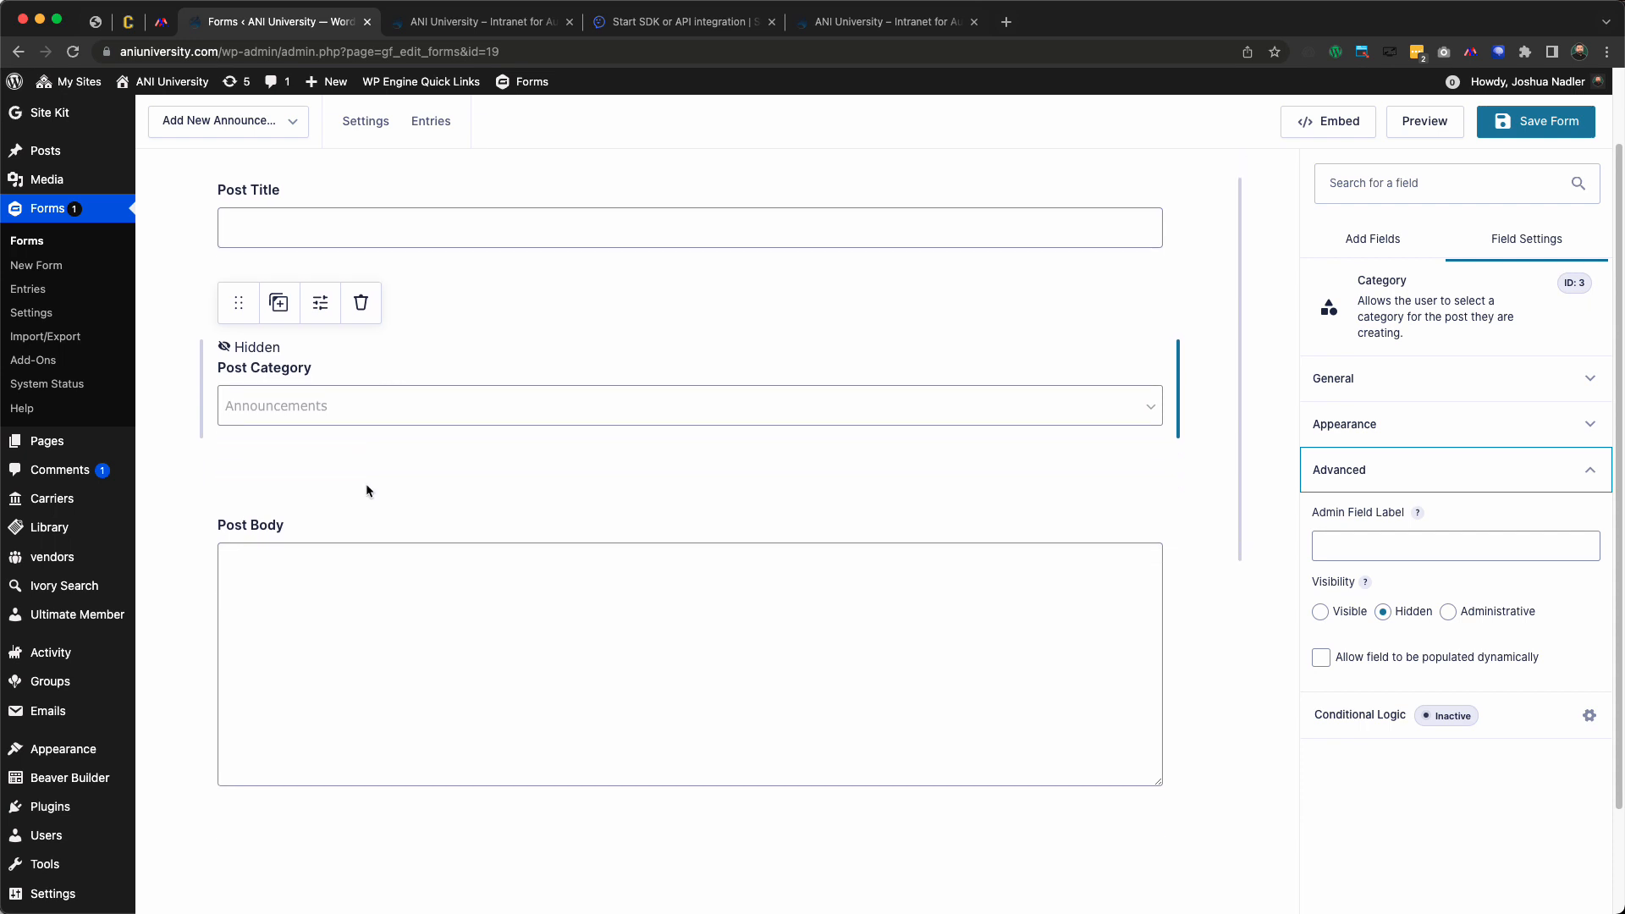
{"action": "left_click", "coordinate": [375, 521]}
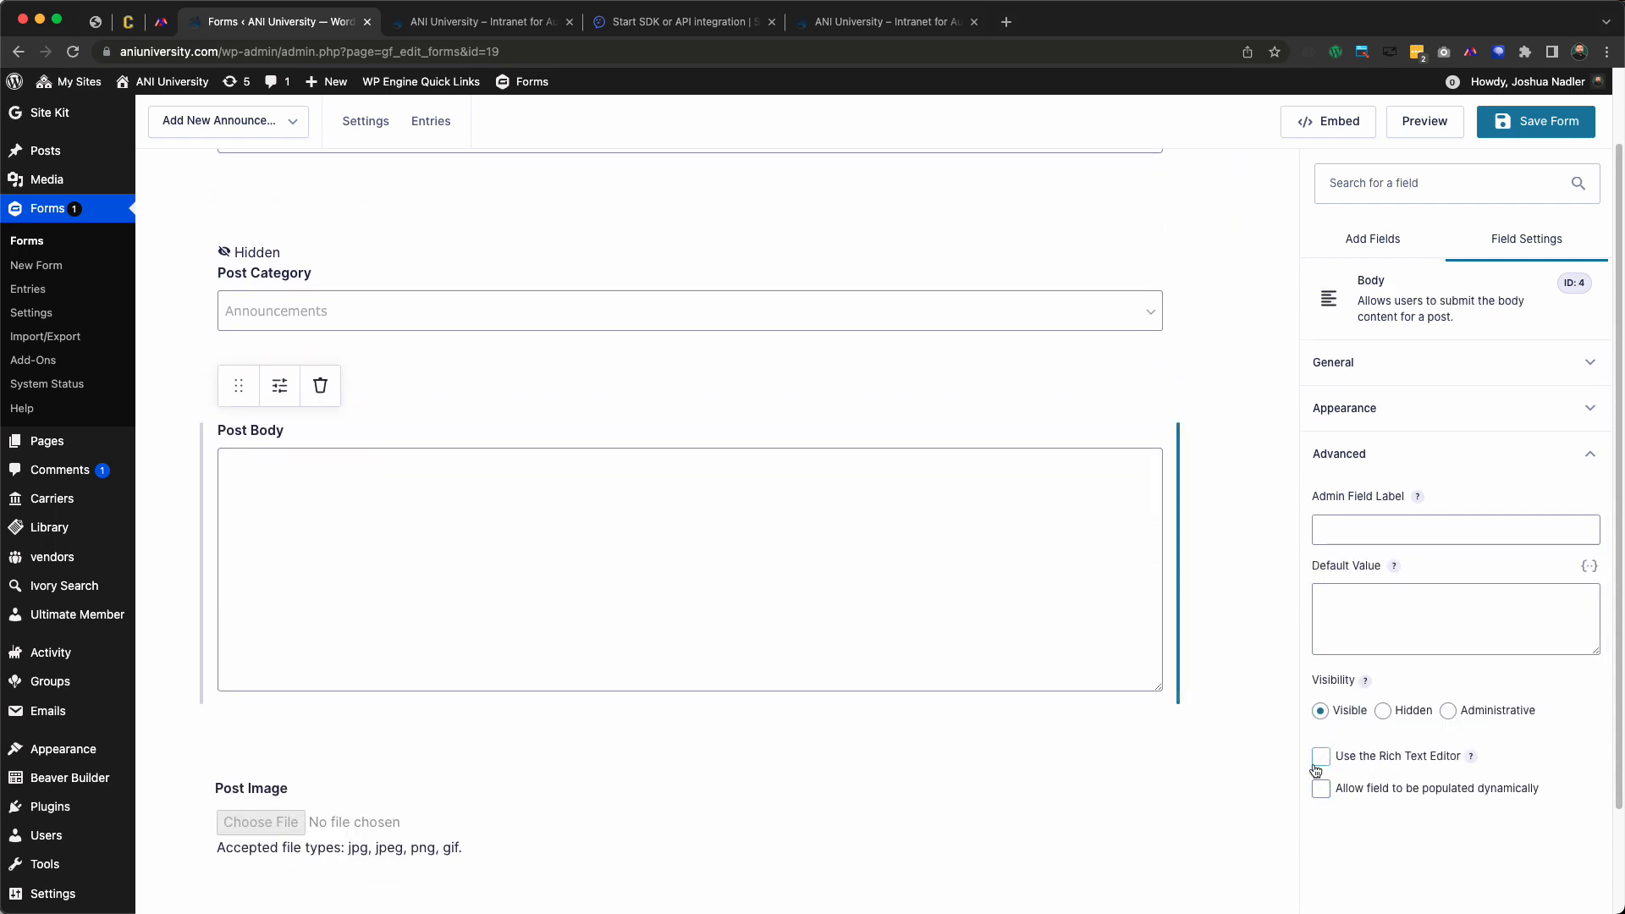
{"action": "mouse_move", "coordinate": [1473, 757]}
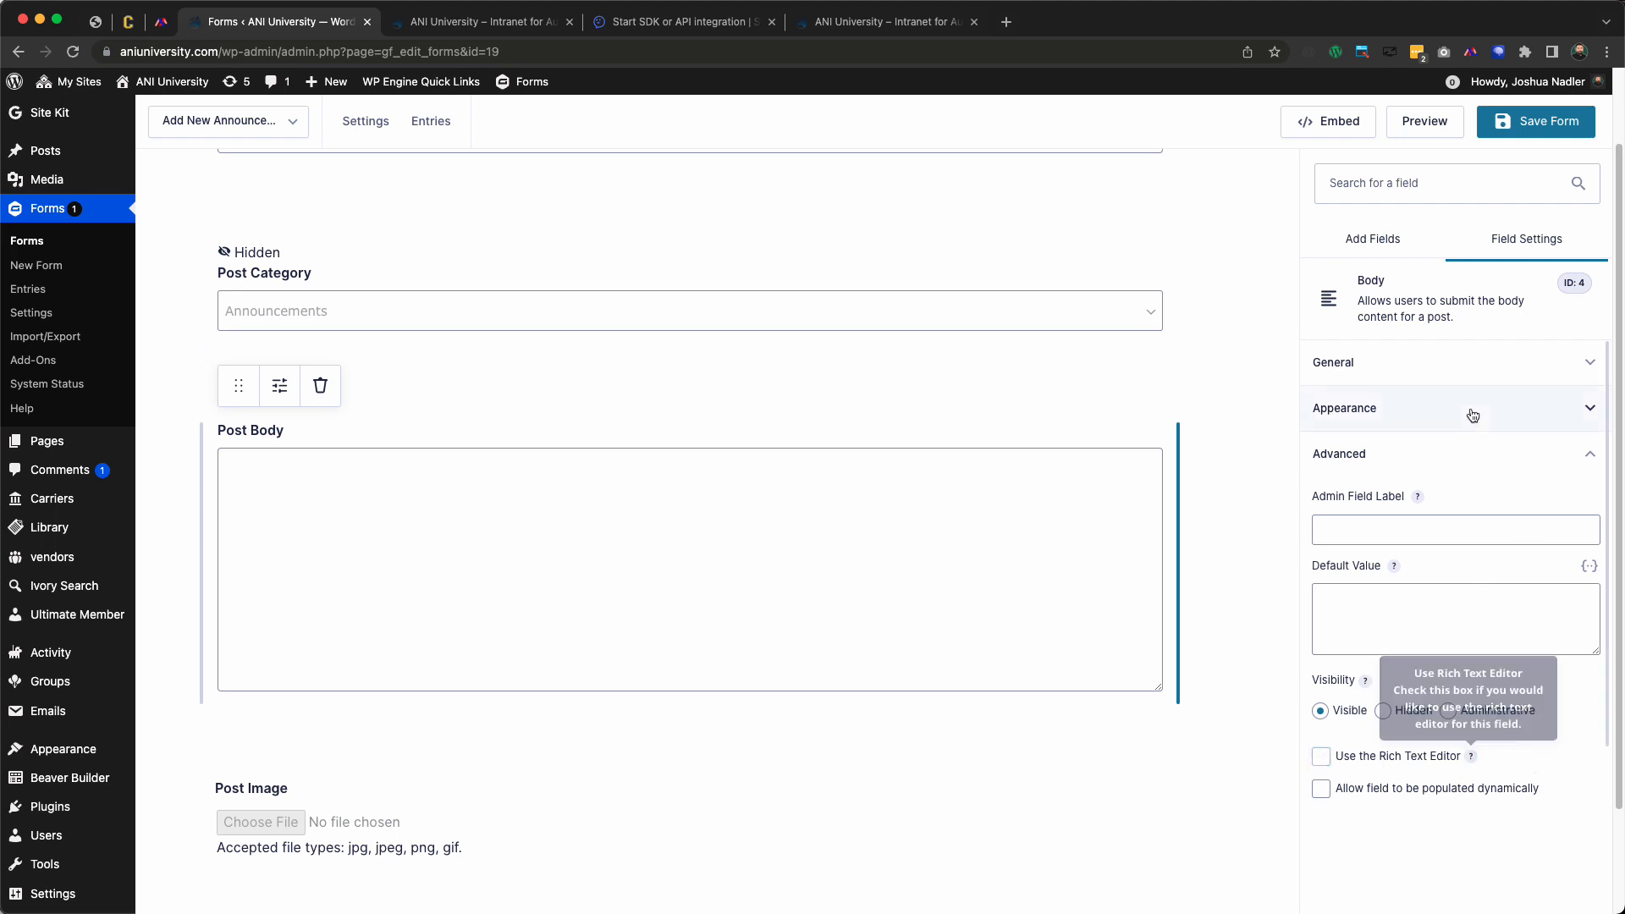
{"action": "left_click", "coordinate": [1410, 425]}
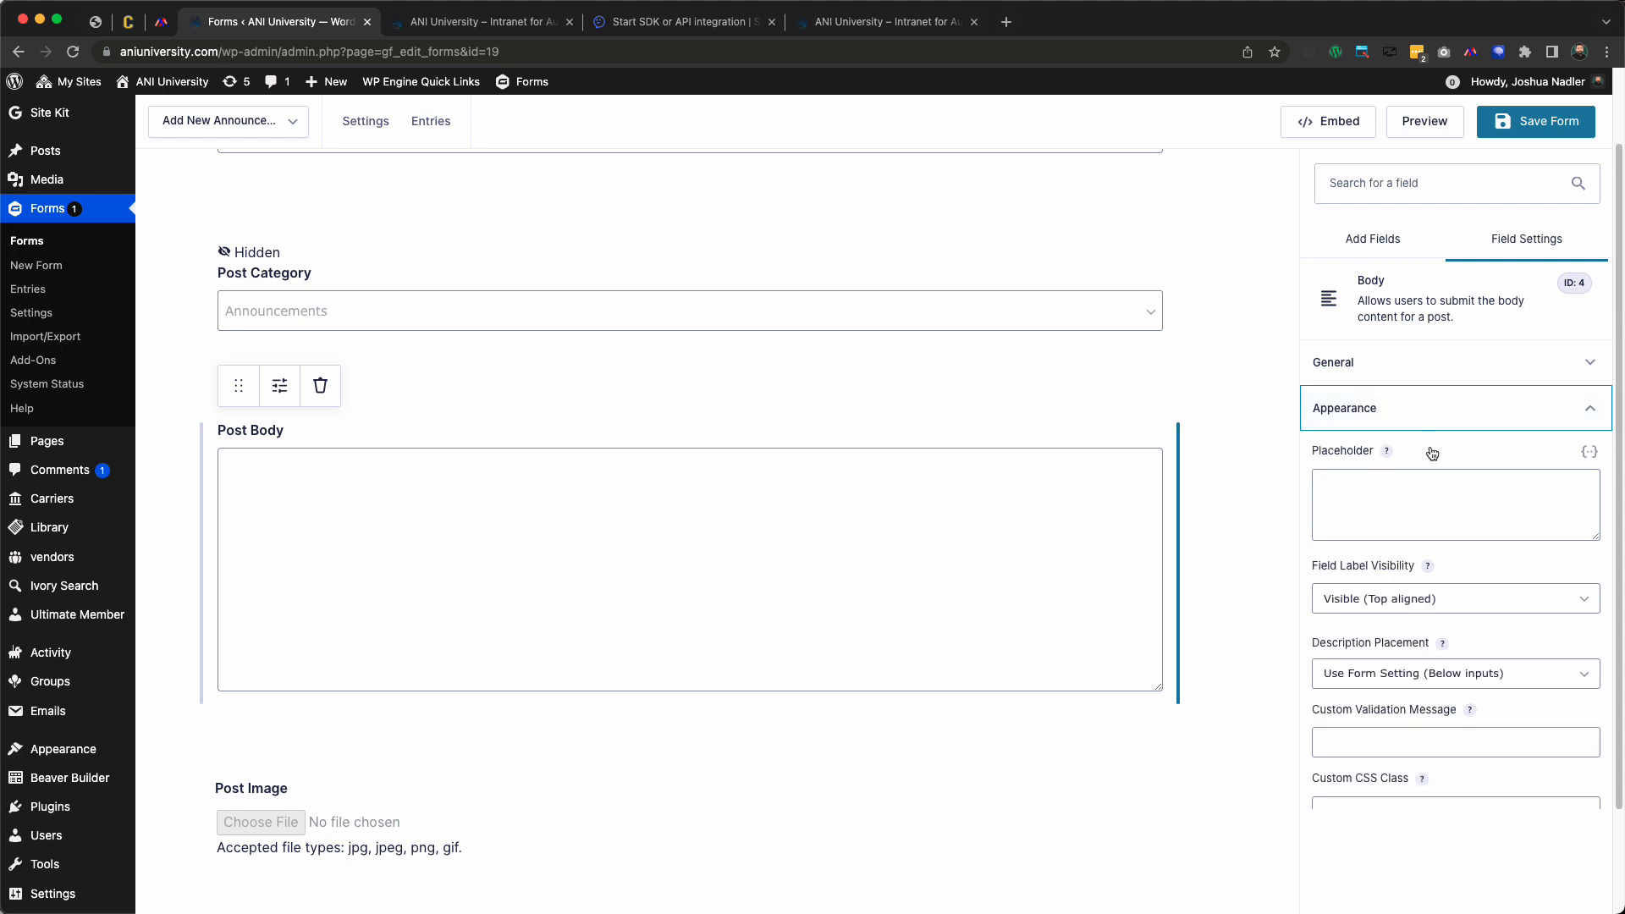
{"action": "scroll", "coordinate": [1408, 644], "scroll_direction": "down", "scroll_amount": 3}
{"action": "scroll", "coordinate": [1408, 652], "scroll_direction": "up", "scroll_amount": 3}
{"action": "left_click", "coordinate": [1416, 362]}
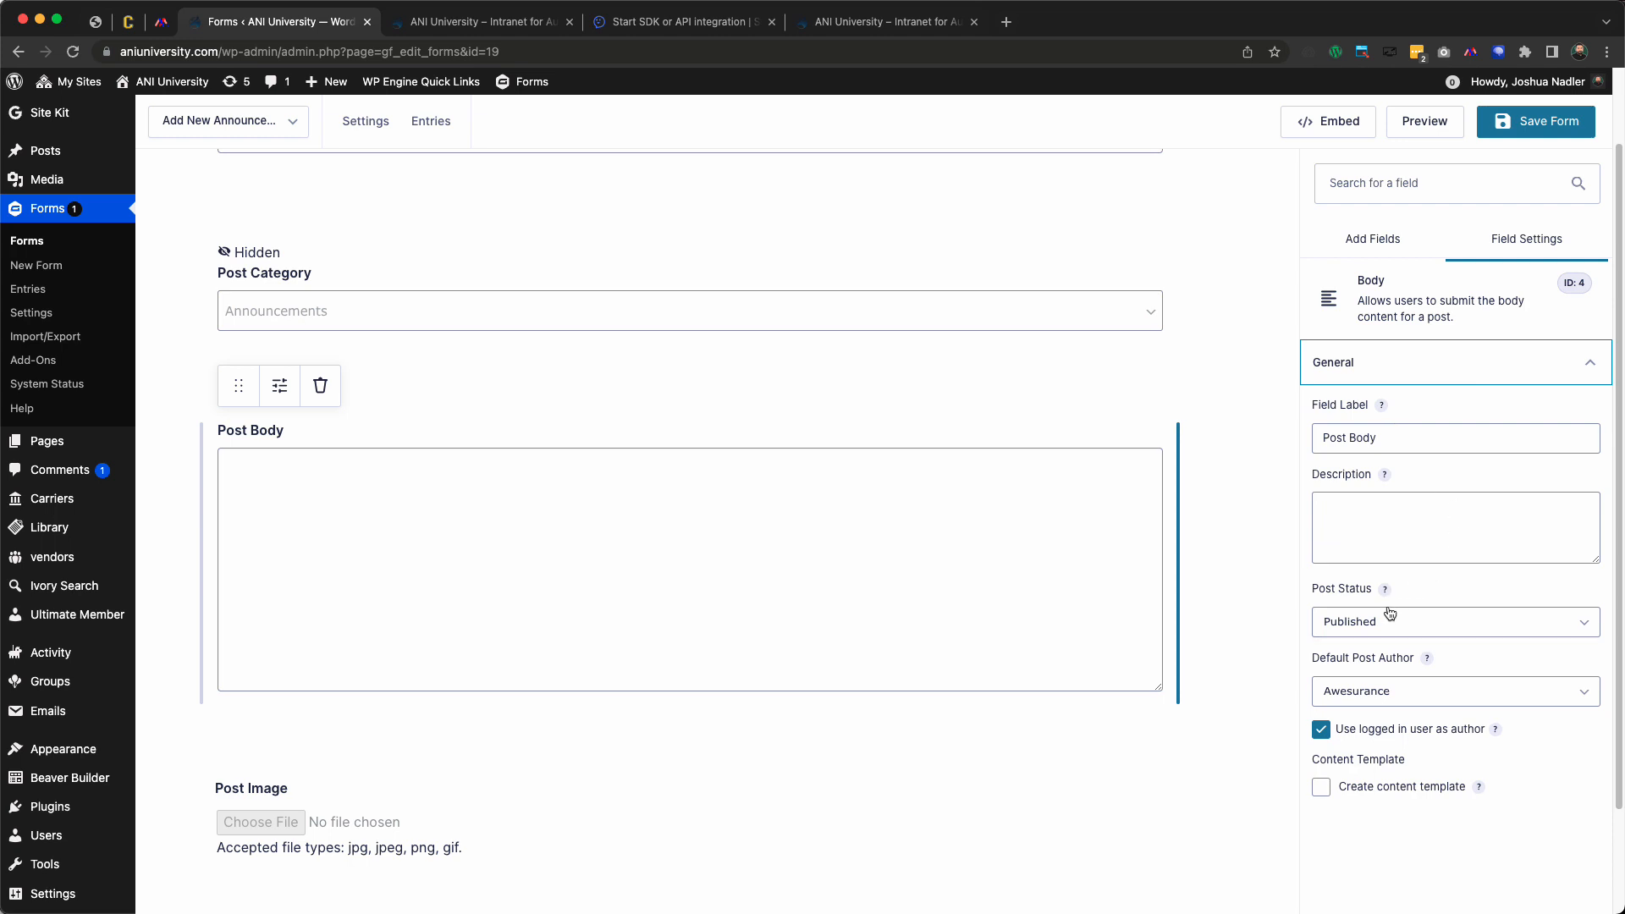
{"action": "scroll", "coordinate": [1405, 661], "scroll_direction": "down", "scroll_amount": 1}
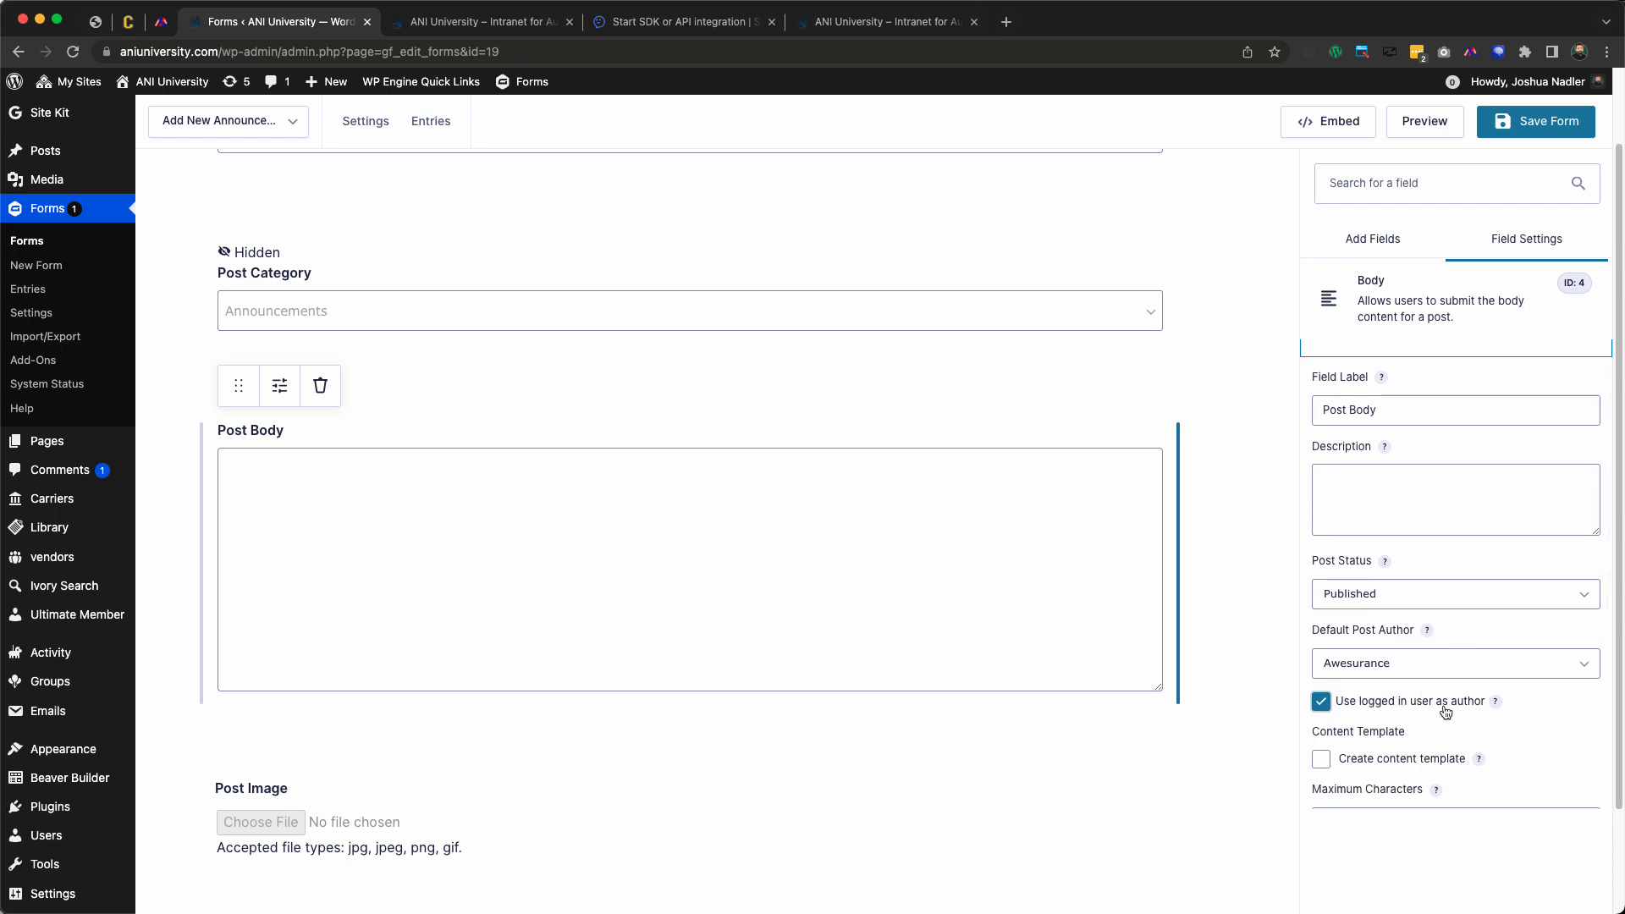
{"action": "scroll", "coordinate": [1439, 677], "scroll_direction": "down", "scroll_amount": 1}
{"action": "scroll", "coordinate": [415, 592], "scroll_direction": "down", "scroll_amount": 2}
Check the Post Image field's settings for the Set as Featured Image option
{"action": "left_click", "coordinate": [388, 626]}
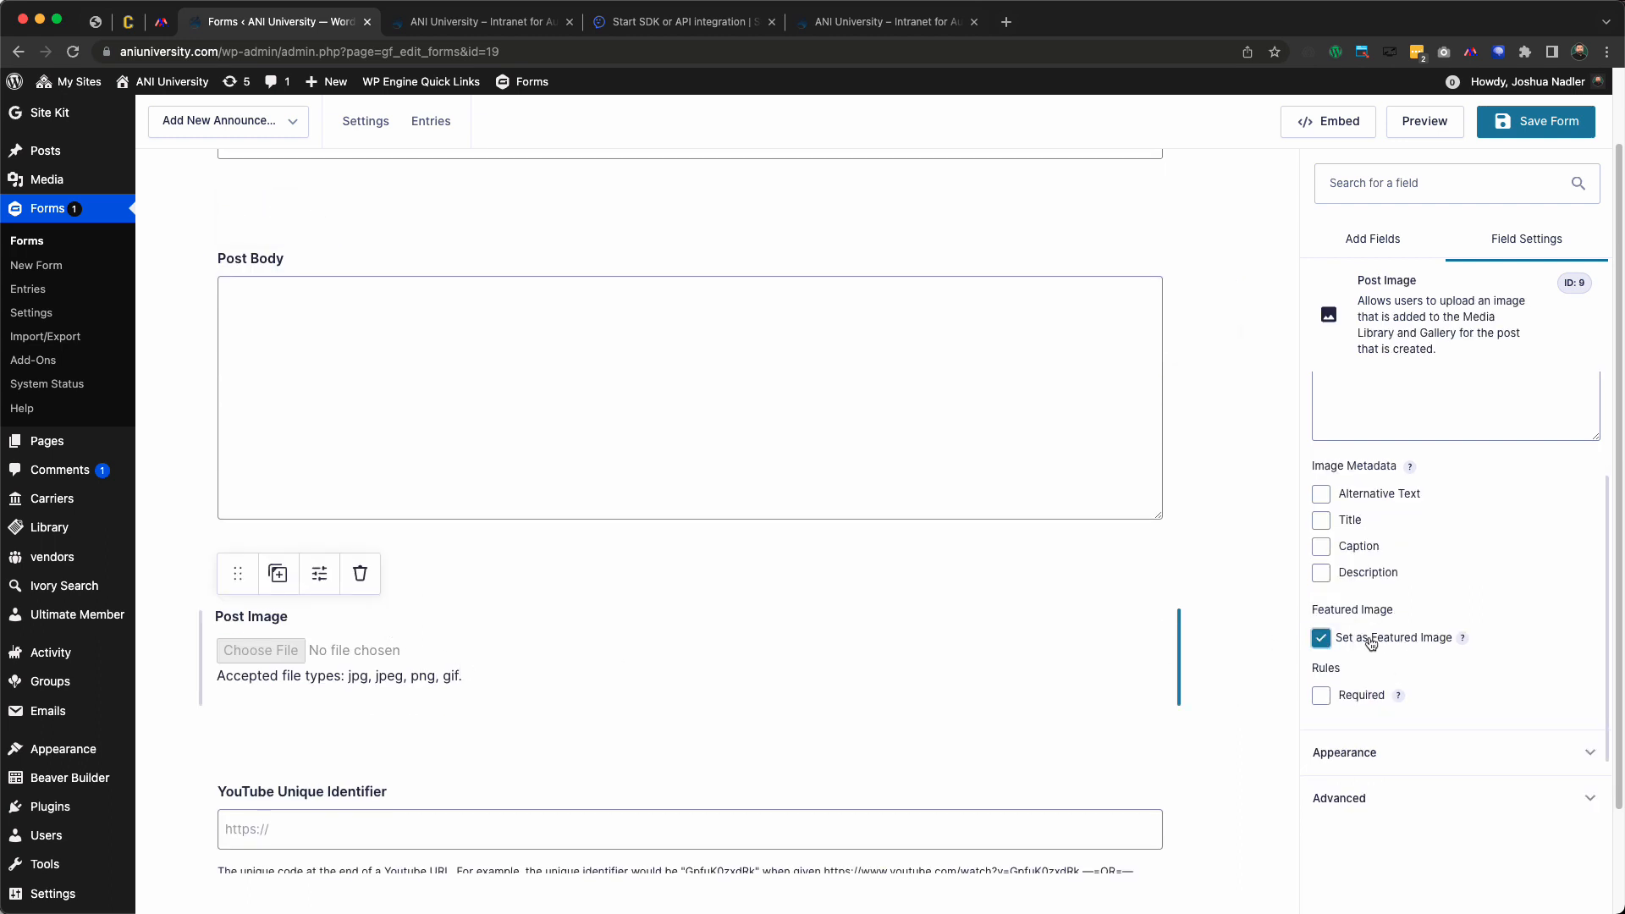
{"action": "scroll", "coordinate": [643, 633], "scroll_direction": "down", "scroll_amount": 1}
{"action": "scroll", "coordinate": [643, 633], "scroll_direction": "down", "scroll_amount": 2}
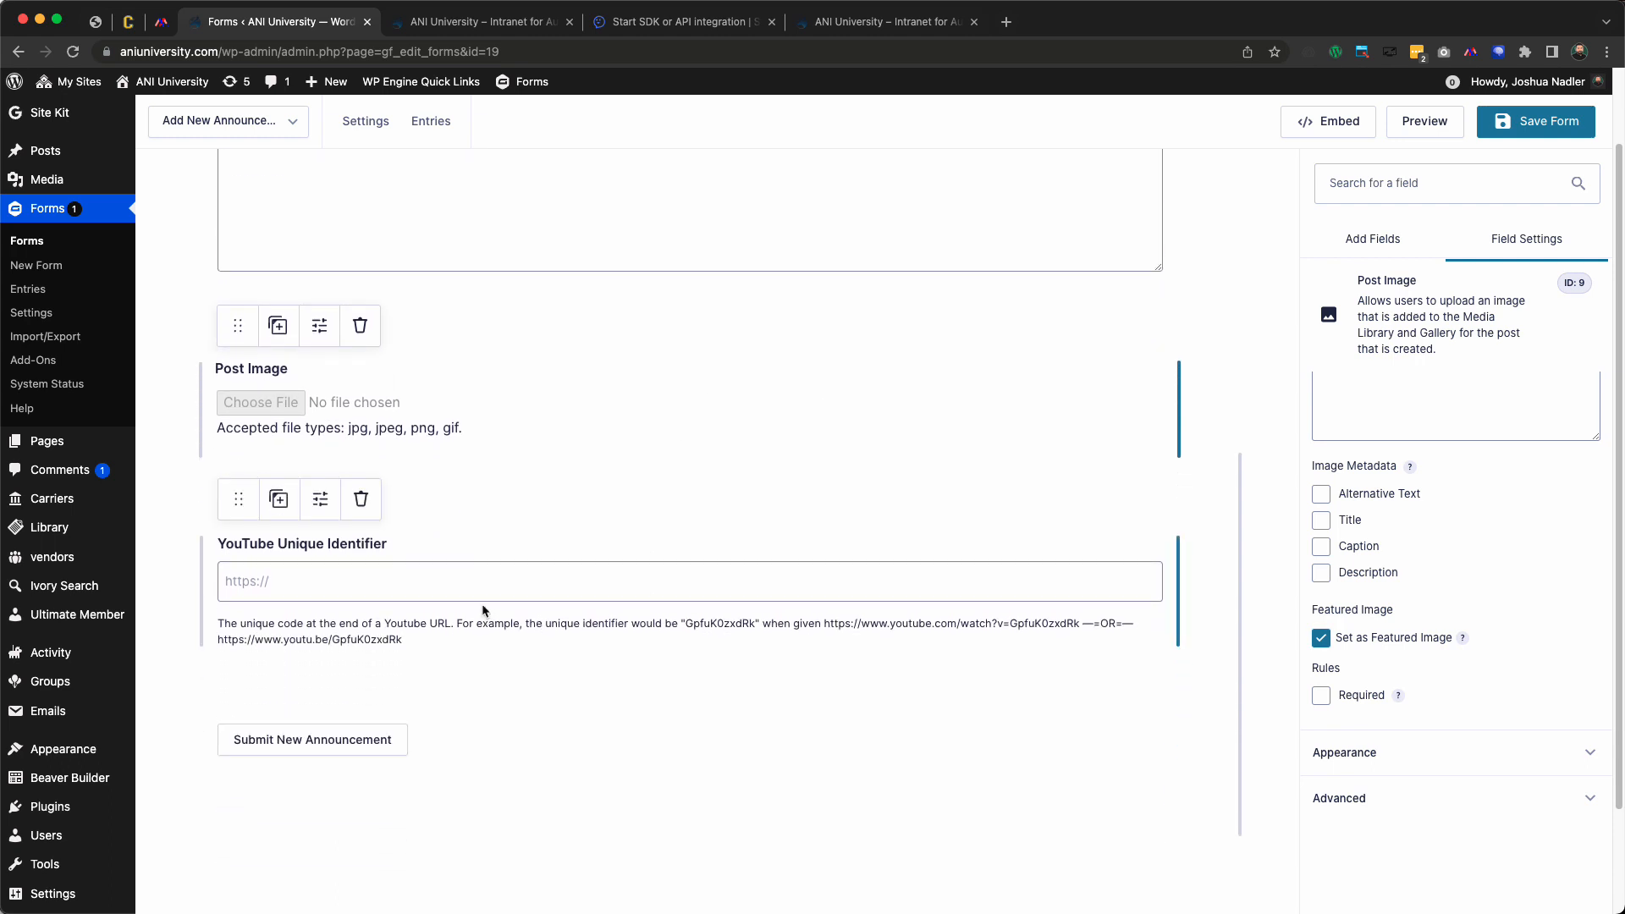
Change the YouTube Unique Identifier field's type to Single line text
{"action": "left_click", "coordinate": [429, 584]}
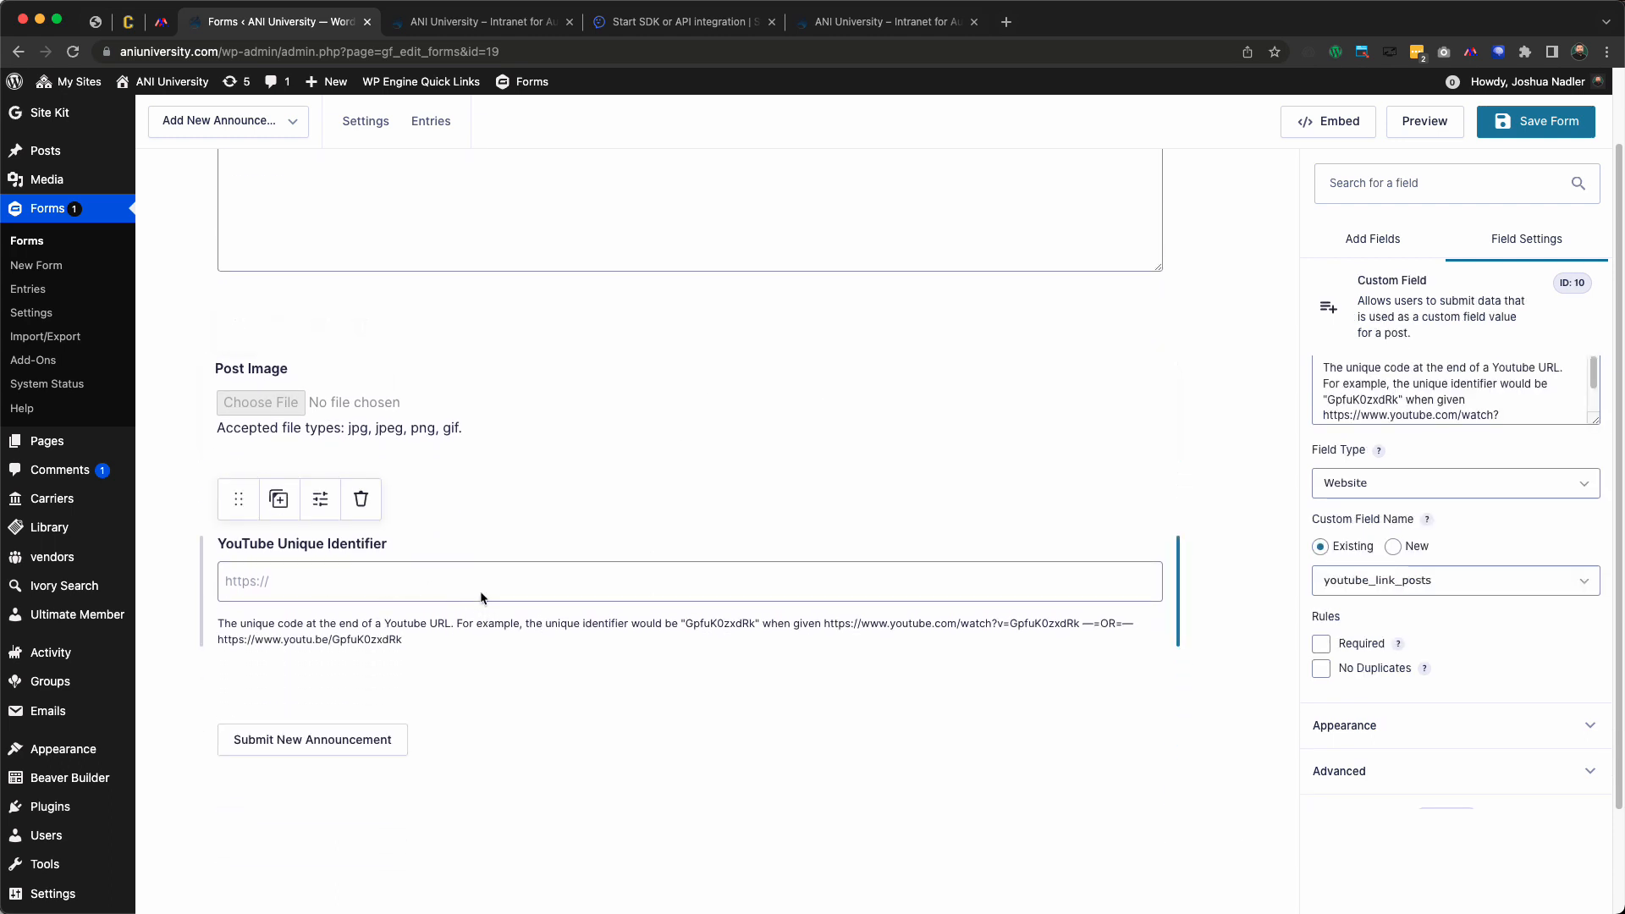
{"action": "left_click", "coordinate": [1386, 241]}
{"action": "left_click", "coordinate": [407, 582]}
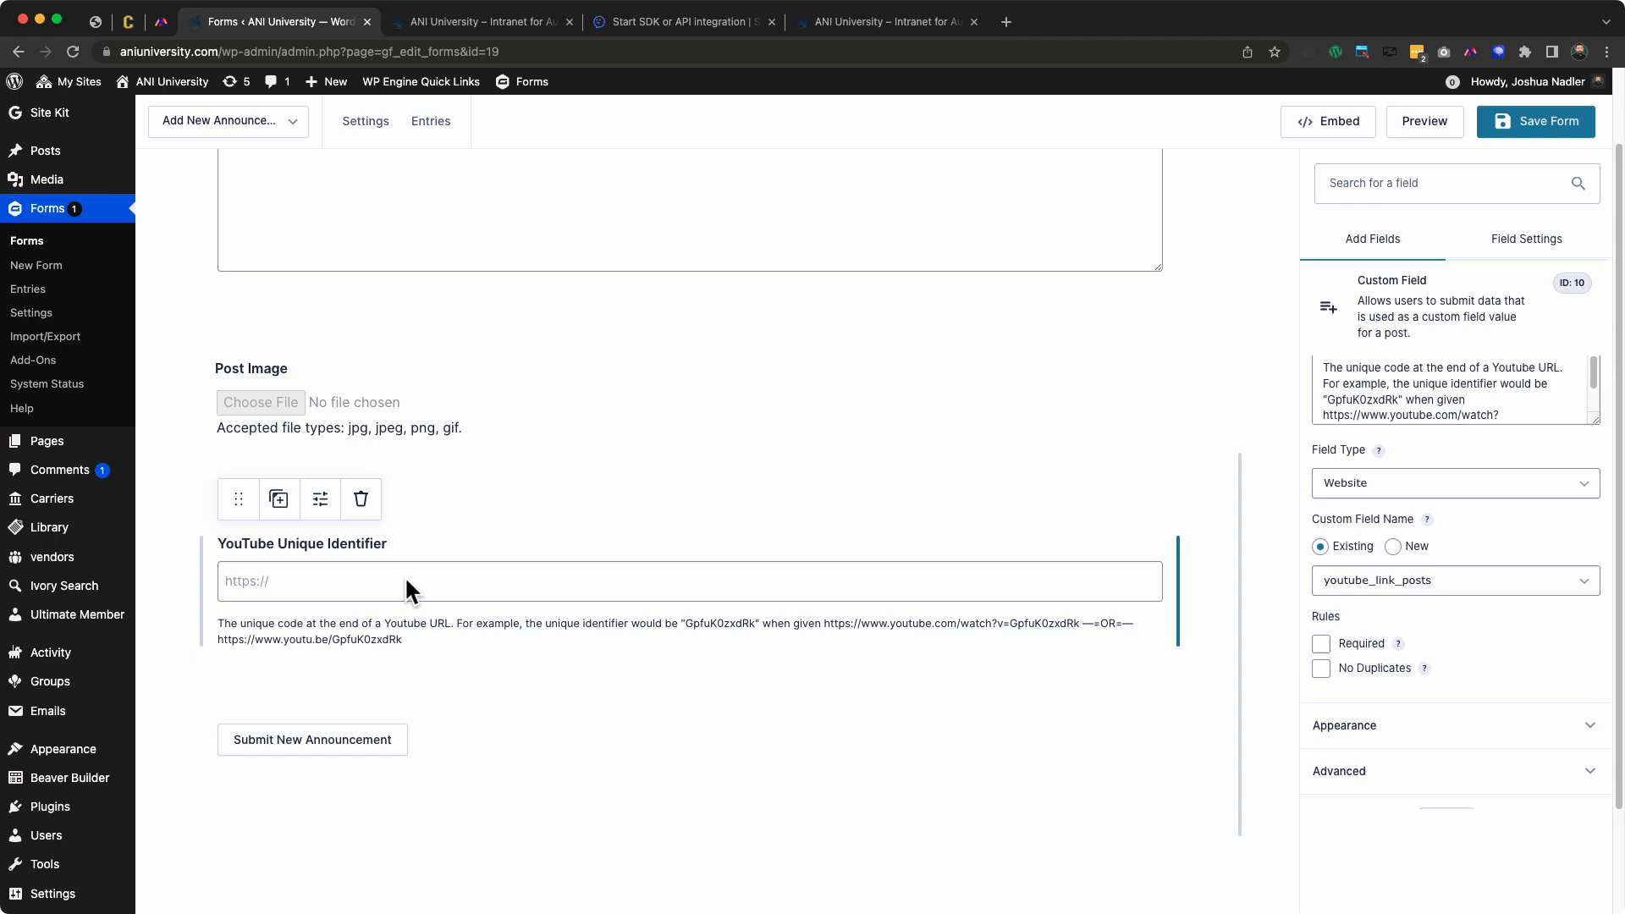
{"action": "left_click", "coordinate": [1429, 496]}
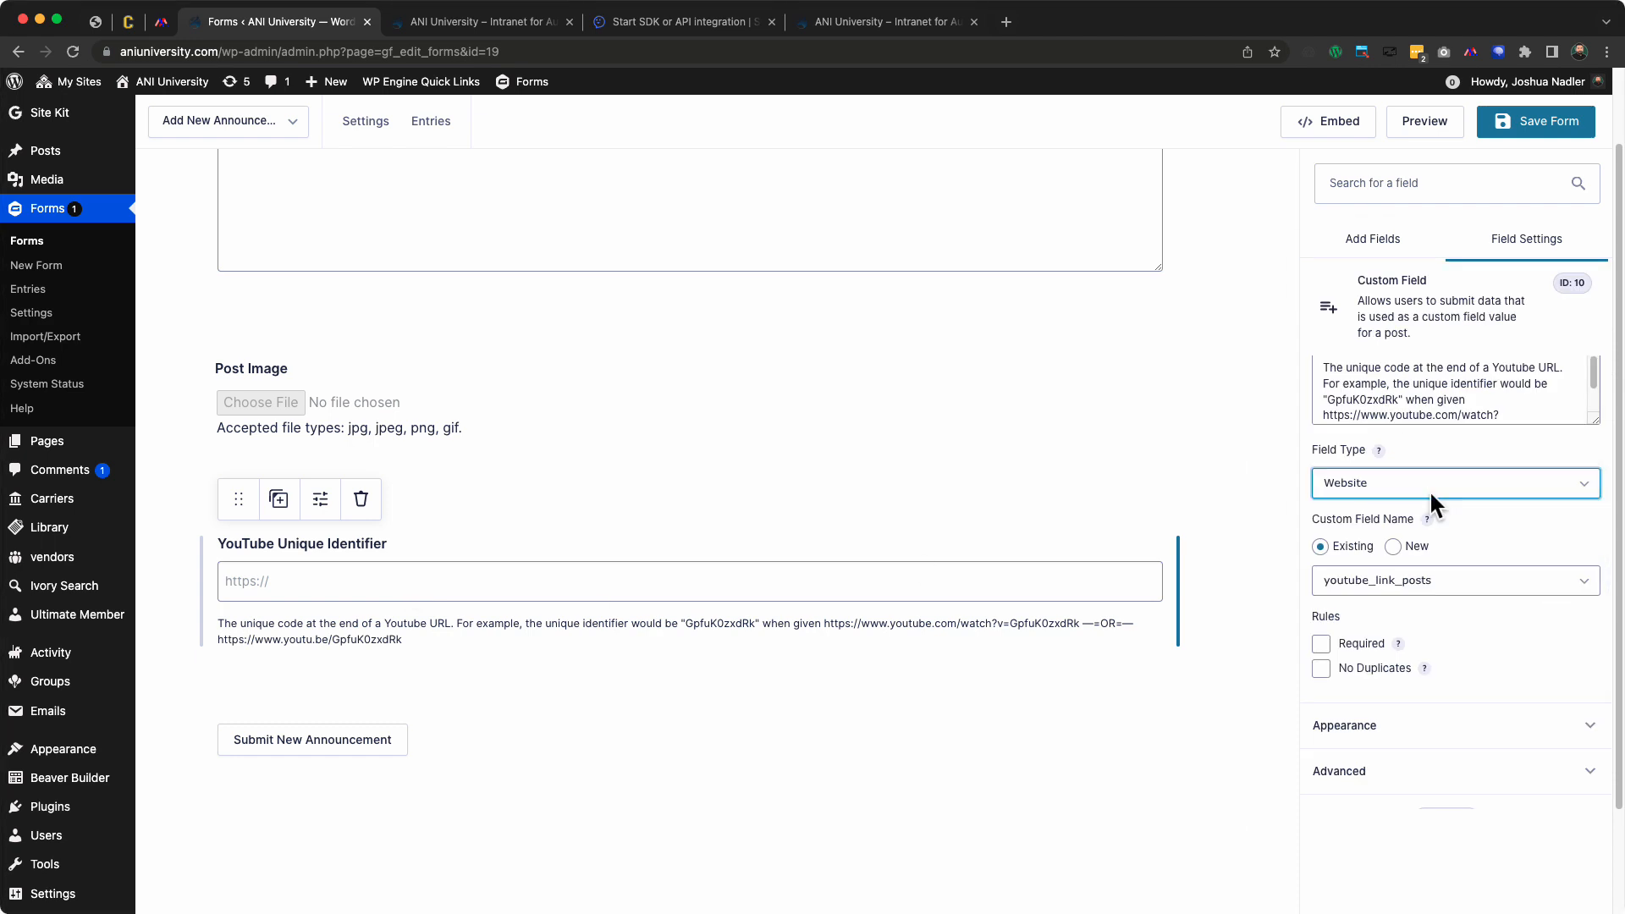
{"action": "left_click", "coordinate": [1434, 253]}
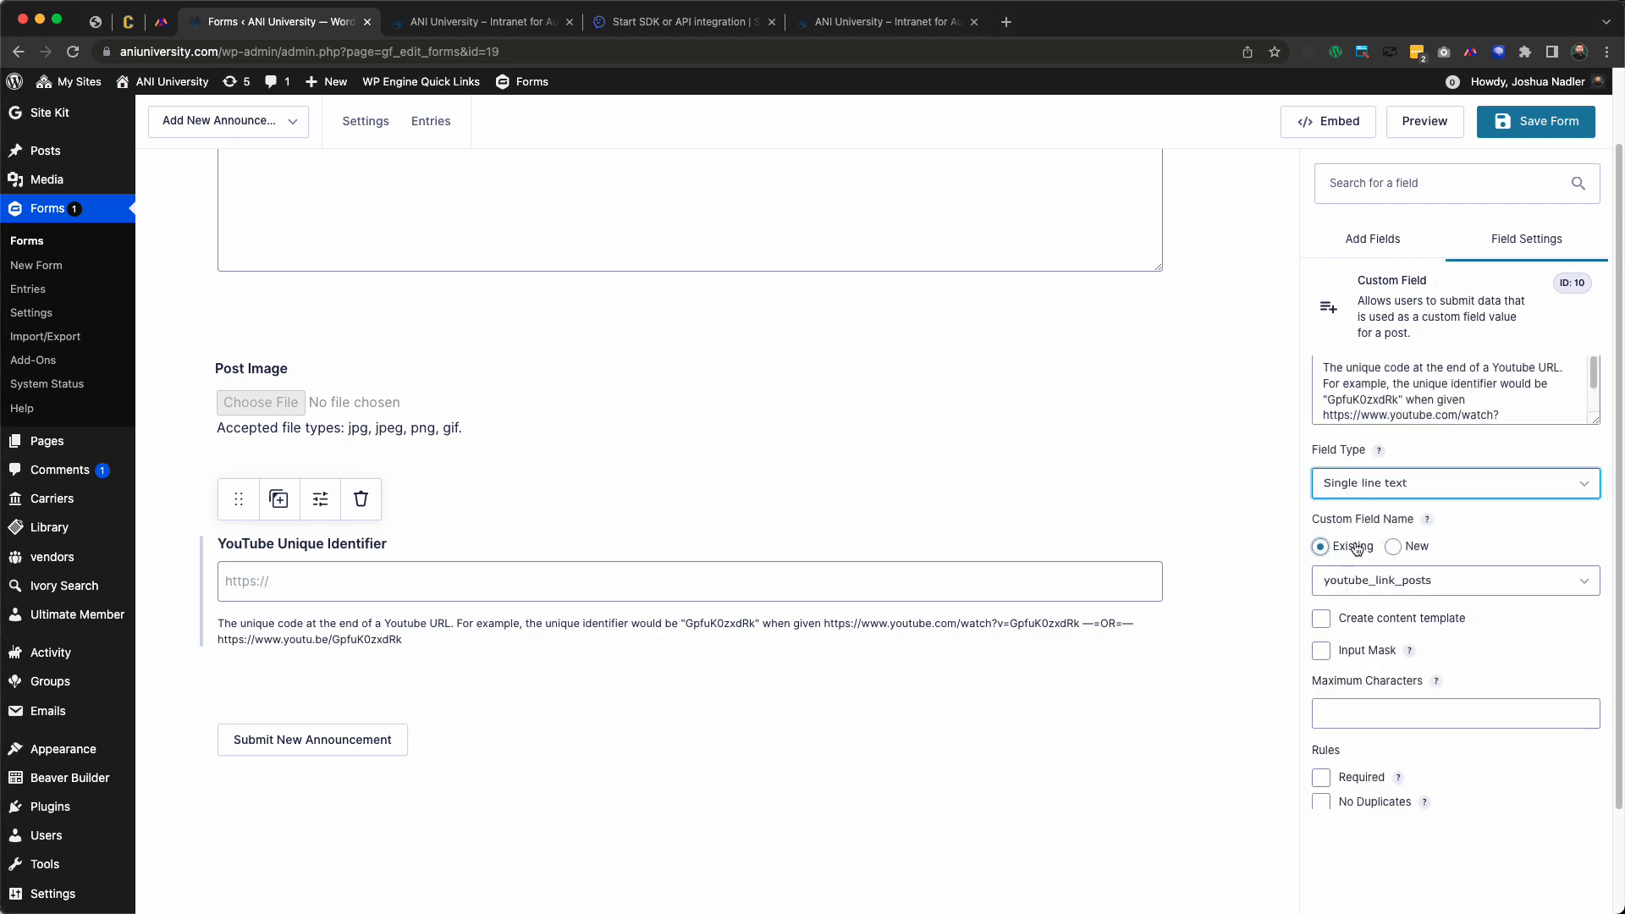
Check that the YouTube Unique Identifier field uses the existing custom field youtube_link_posts, and save the form
{"action": "left_click", "coordinate": [1399, 576]}
{"action": "left_click", "coordinate": [1436, 586]}
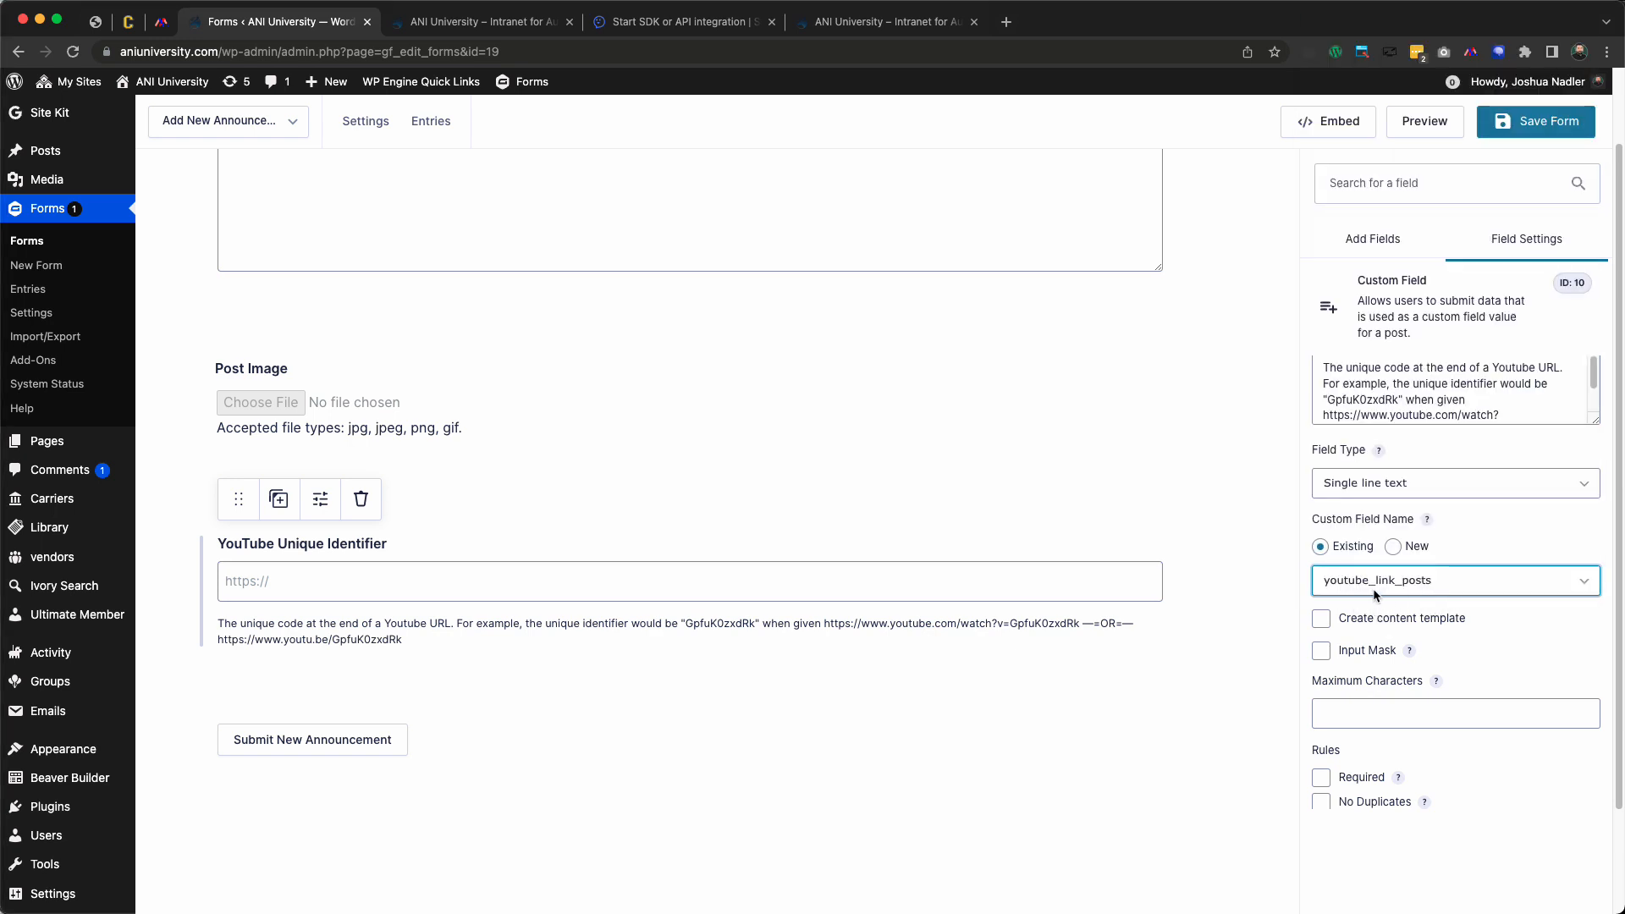
{"action": "scroll", "coordinate": [1406, 644], "scroll_direction": "down", "scroll_amount": 3}
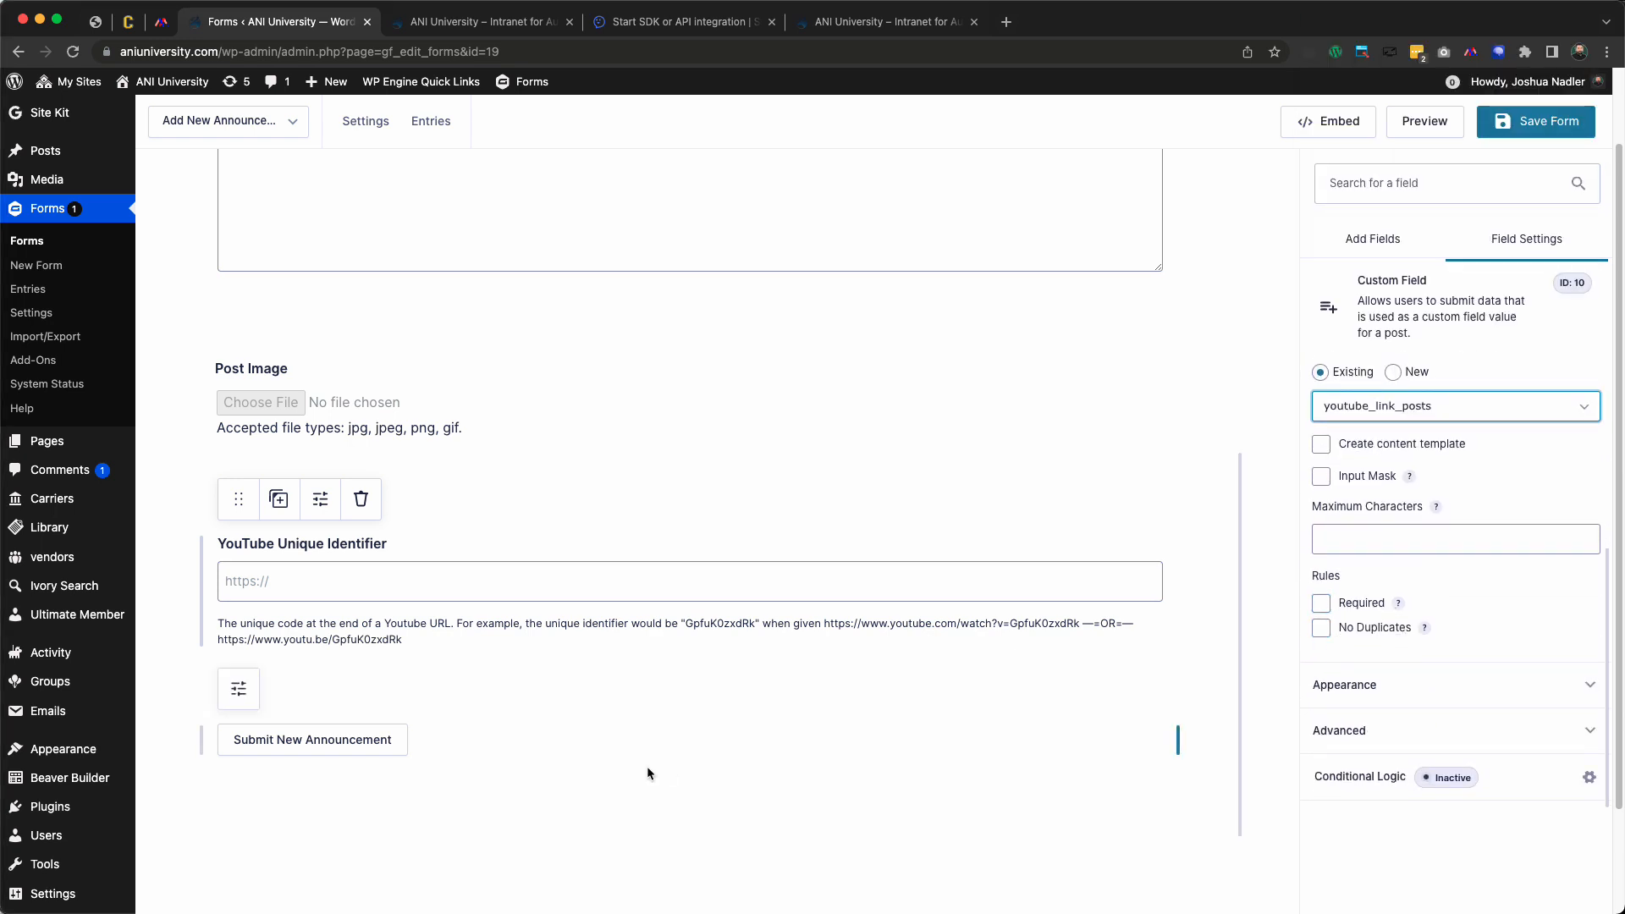
{"action": "left_click", "coordinate": [1557, 121]}
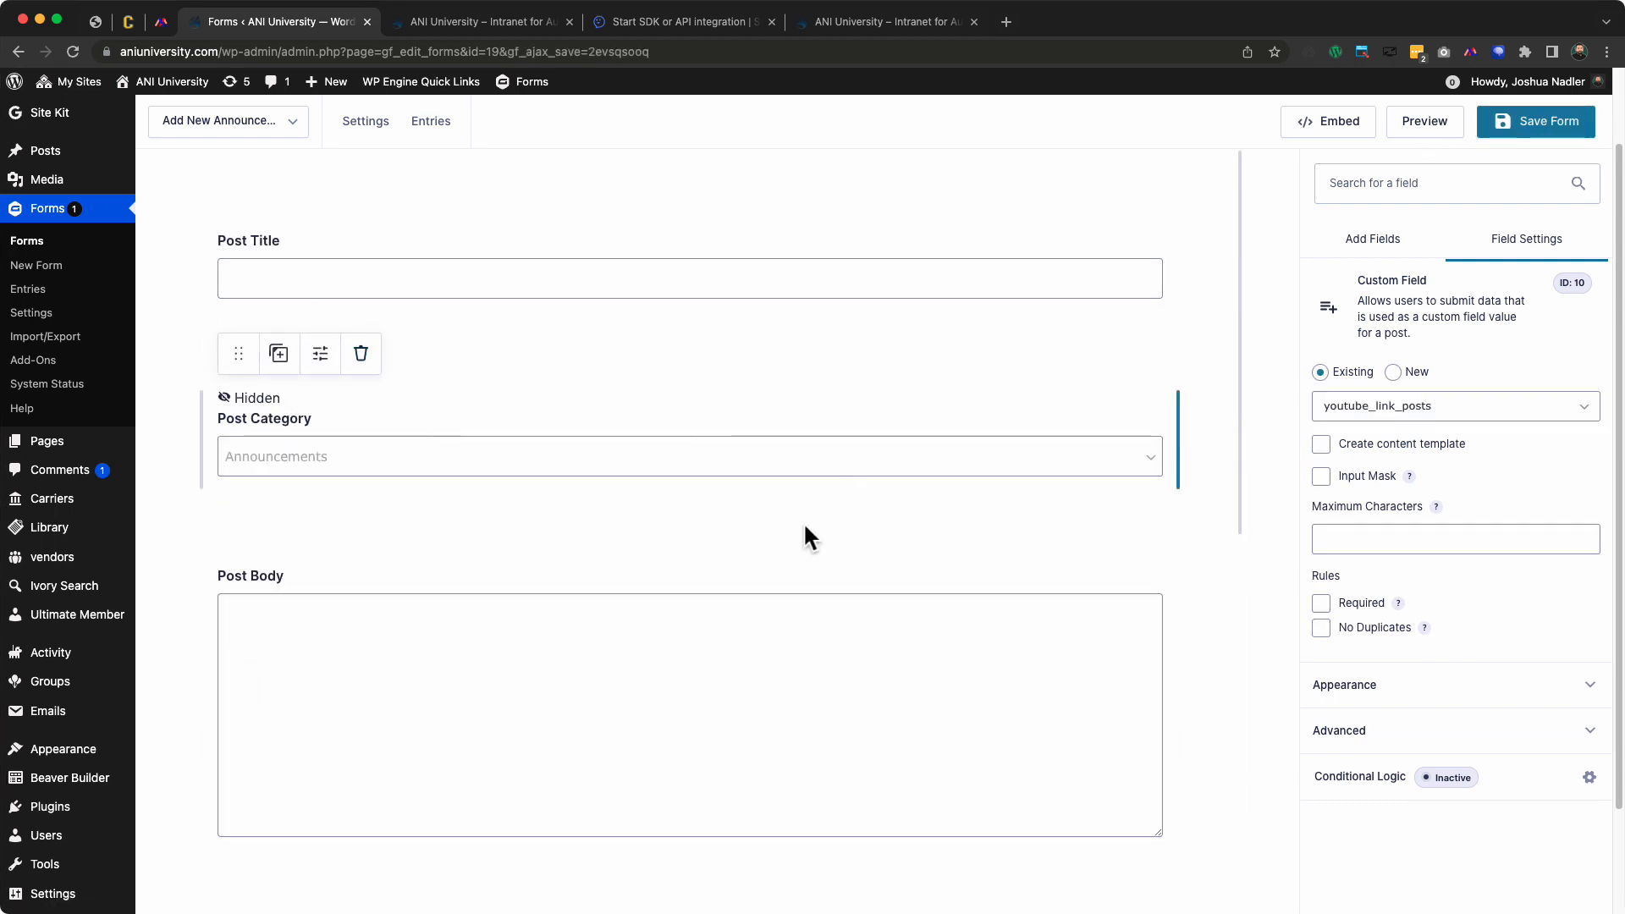
Check the Add New Announcement form's Pods feeds and look through its general form settings
{"action": "mouse_move", "coordinate": [379, 127]}
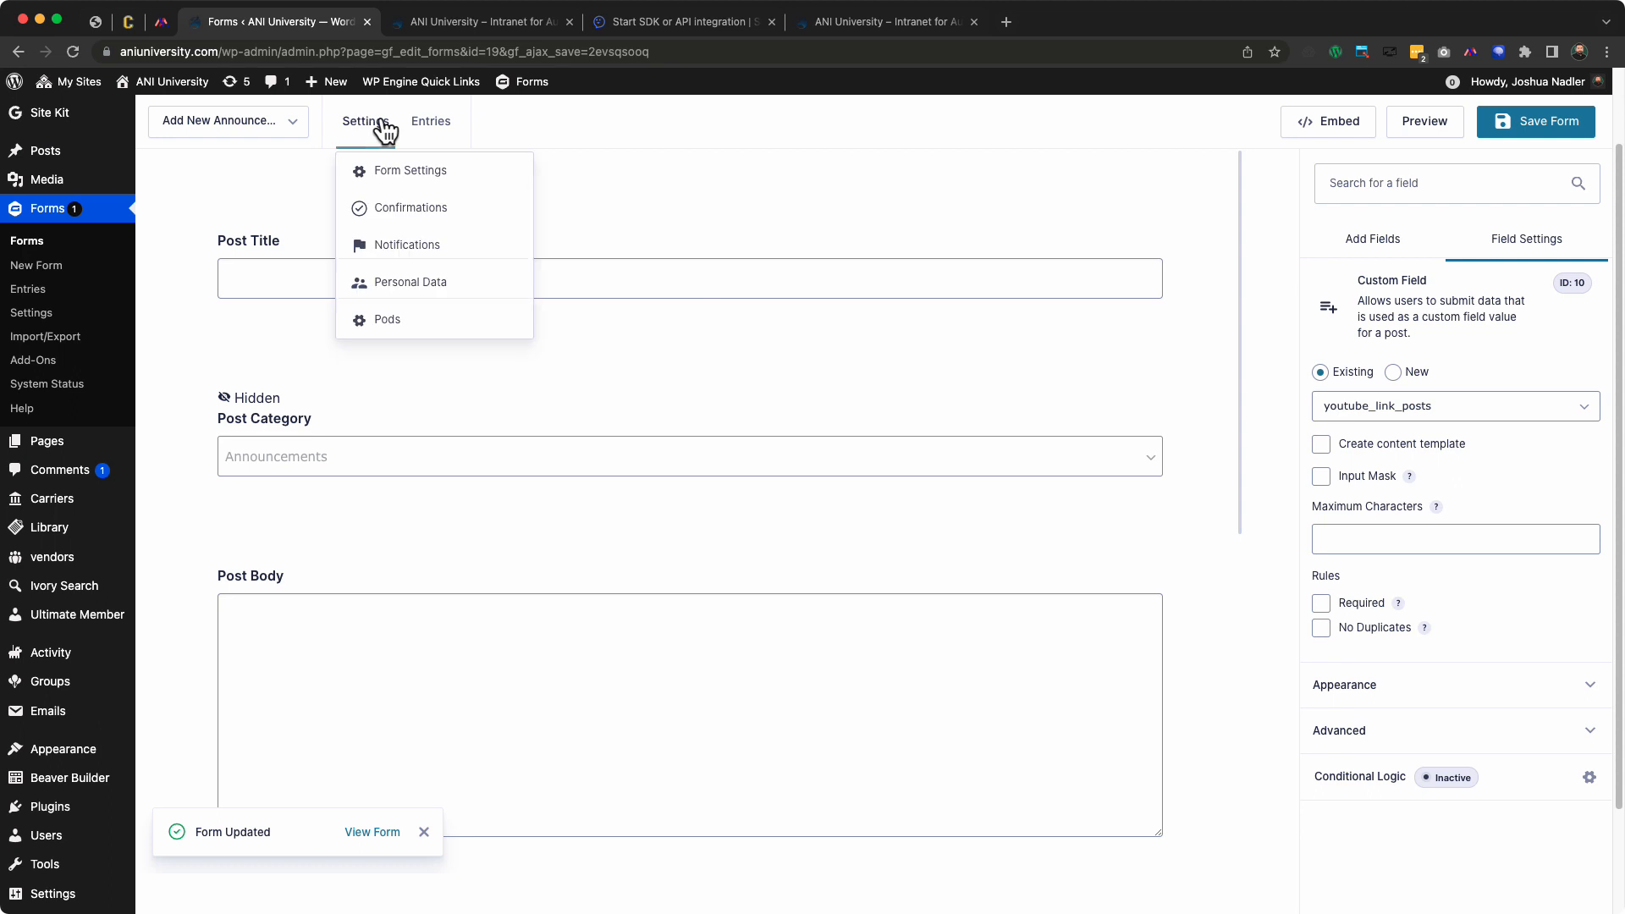
{"action": "left_click", "coordinate": [373, 327]}
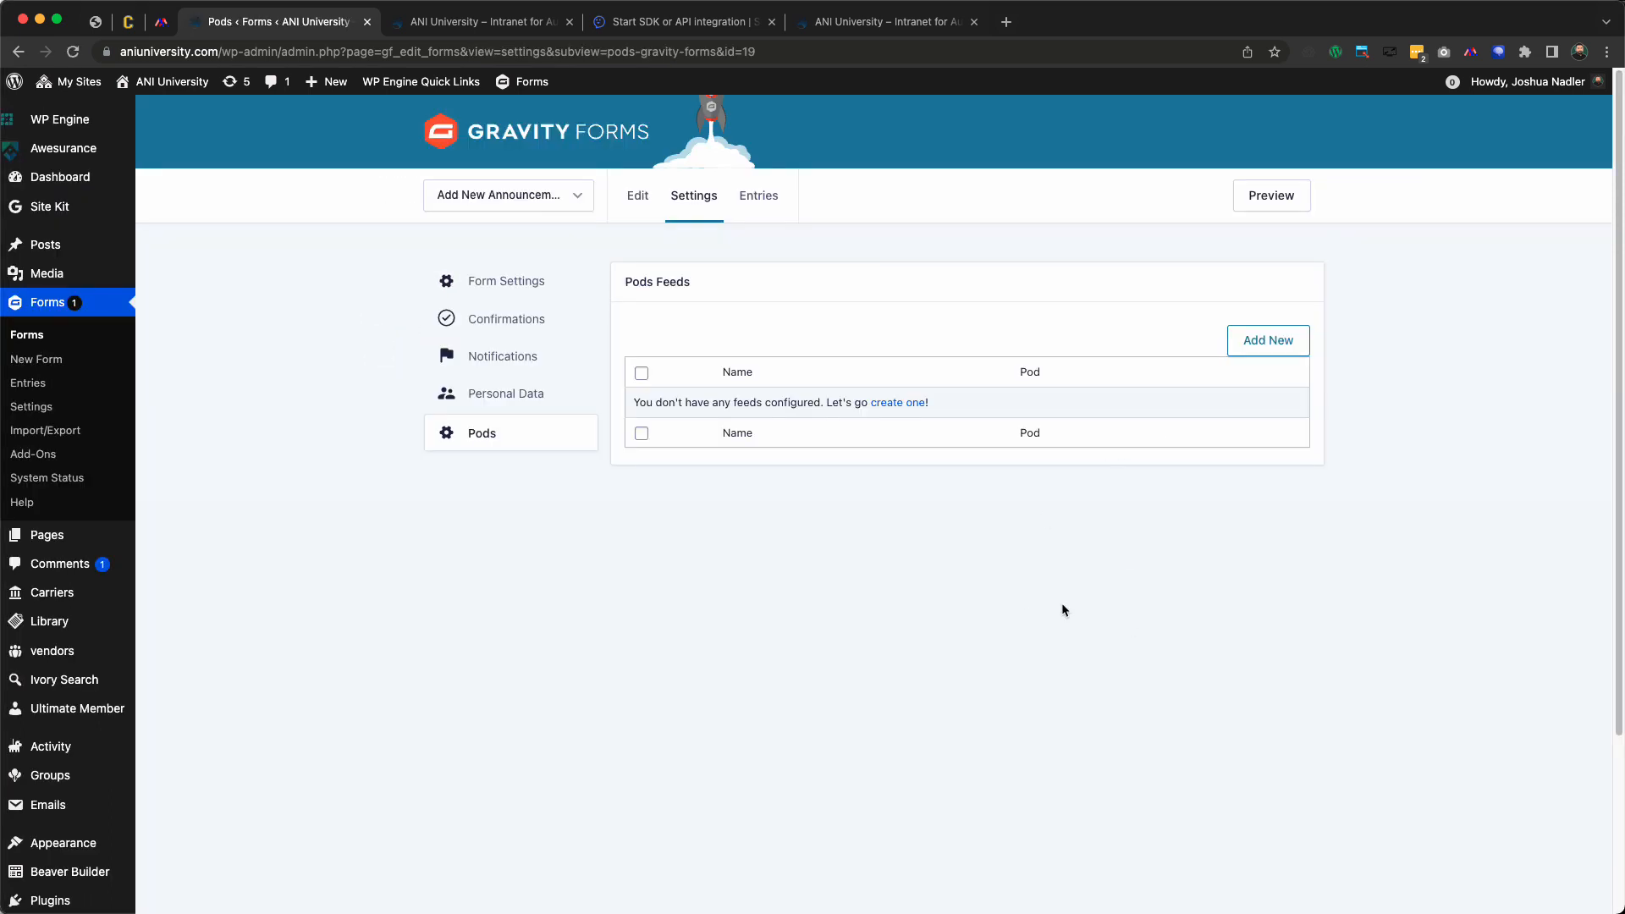
{"action": "left_click", "coordinate": [525, 288]}
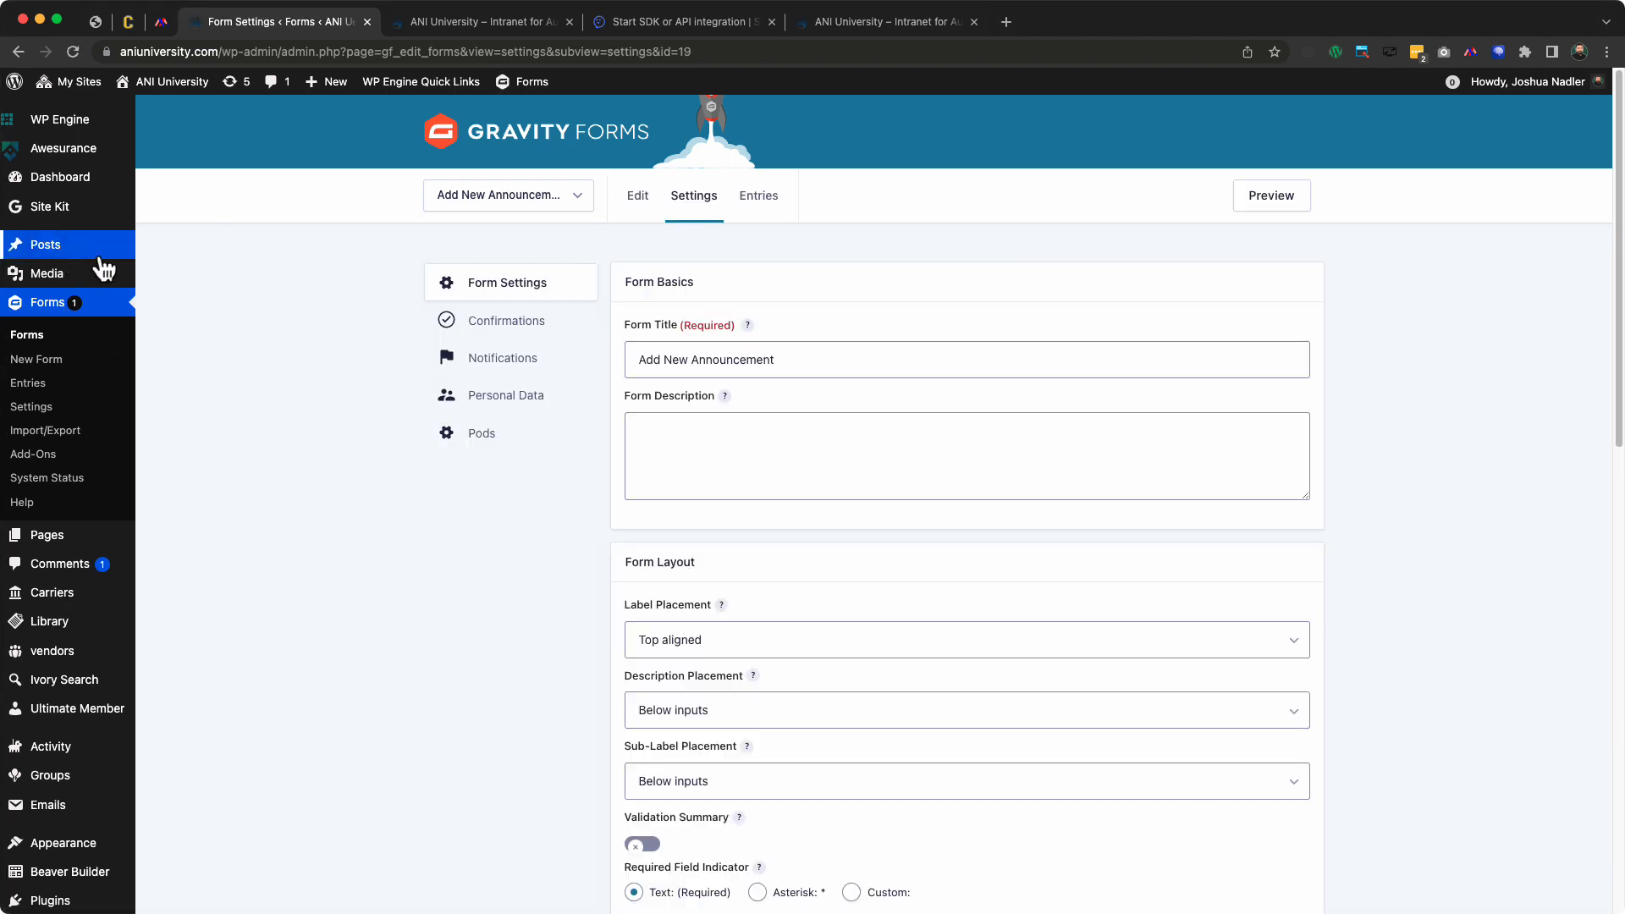
{"action": "scroll", "coordinate": [877, 518], "scroll_direction": "down", "scroll_amount": 15}
{"action": "scroll", "coordinate": [877, 518], "scroll_direction": "up", "scroll_amount": 15}
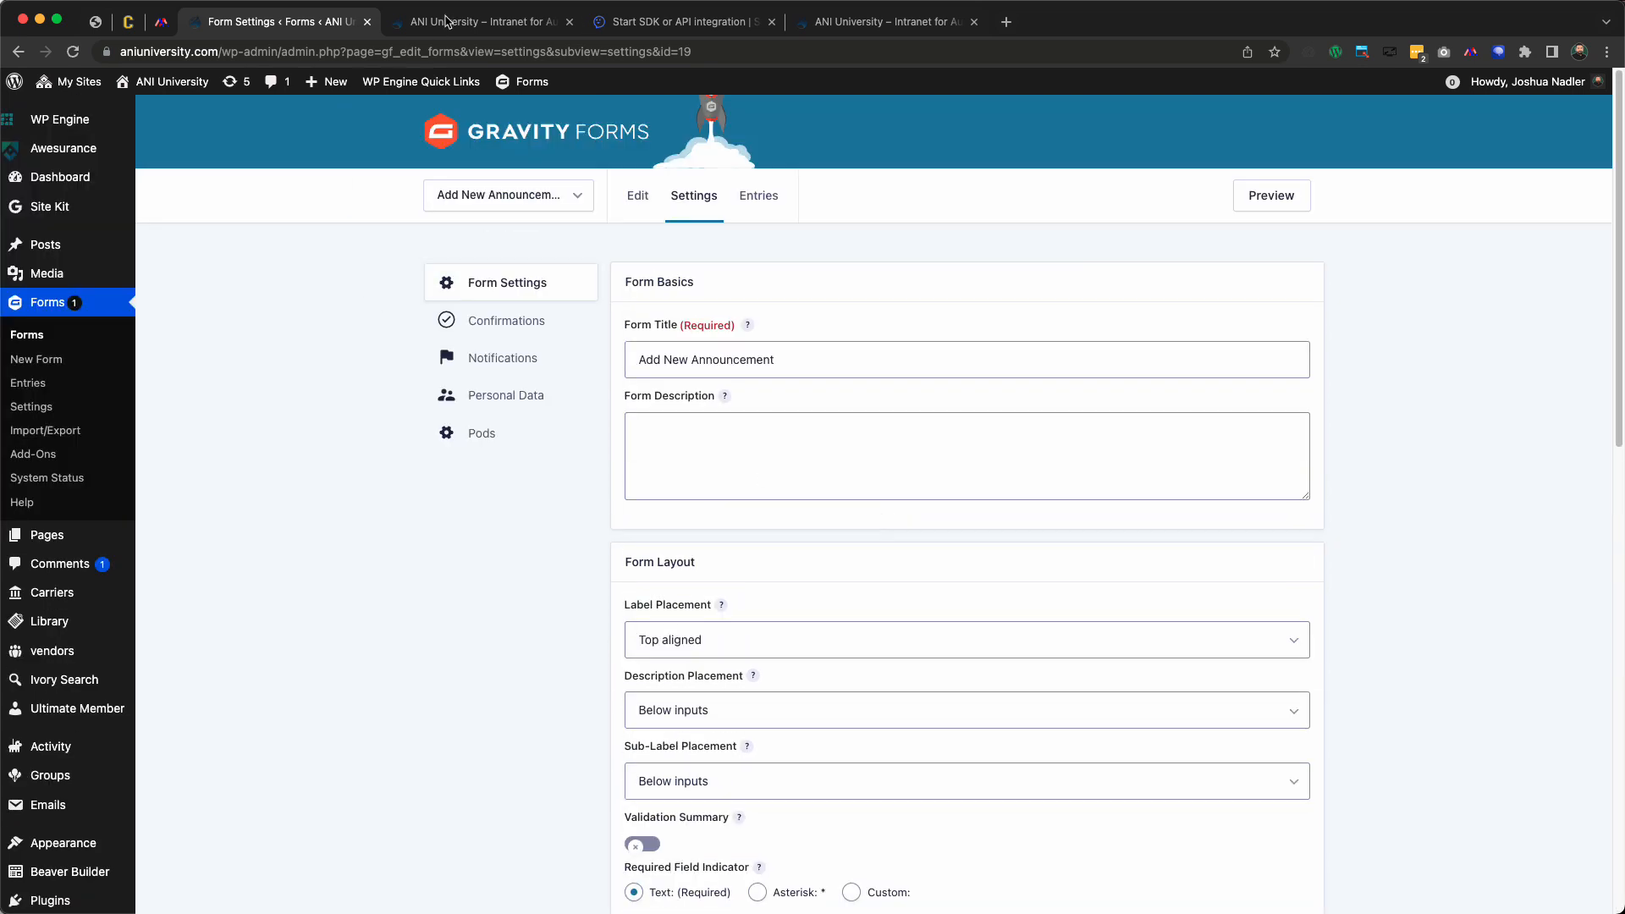
Edit the homepage with Beaver Builder, set the button text below the announcements to "NEW Homepage Announcement", and check its link URL
{"action": "left_click", "coordinate": [447, 23]}
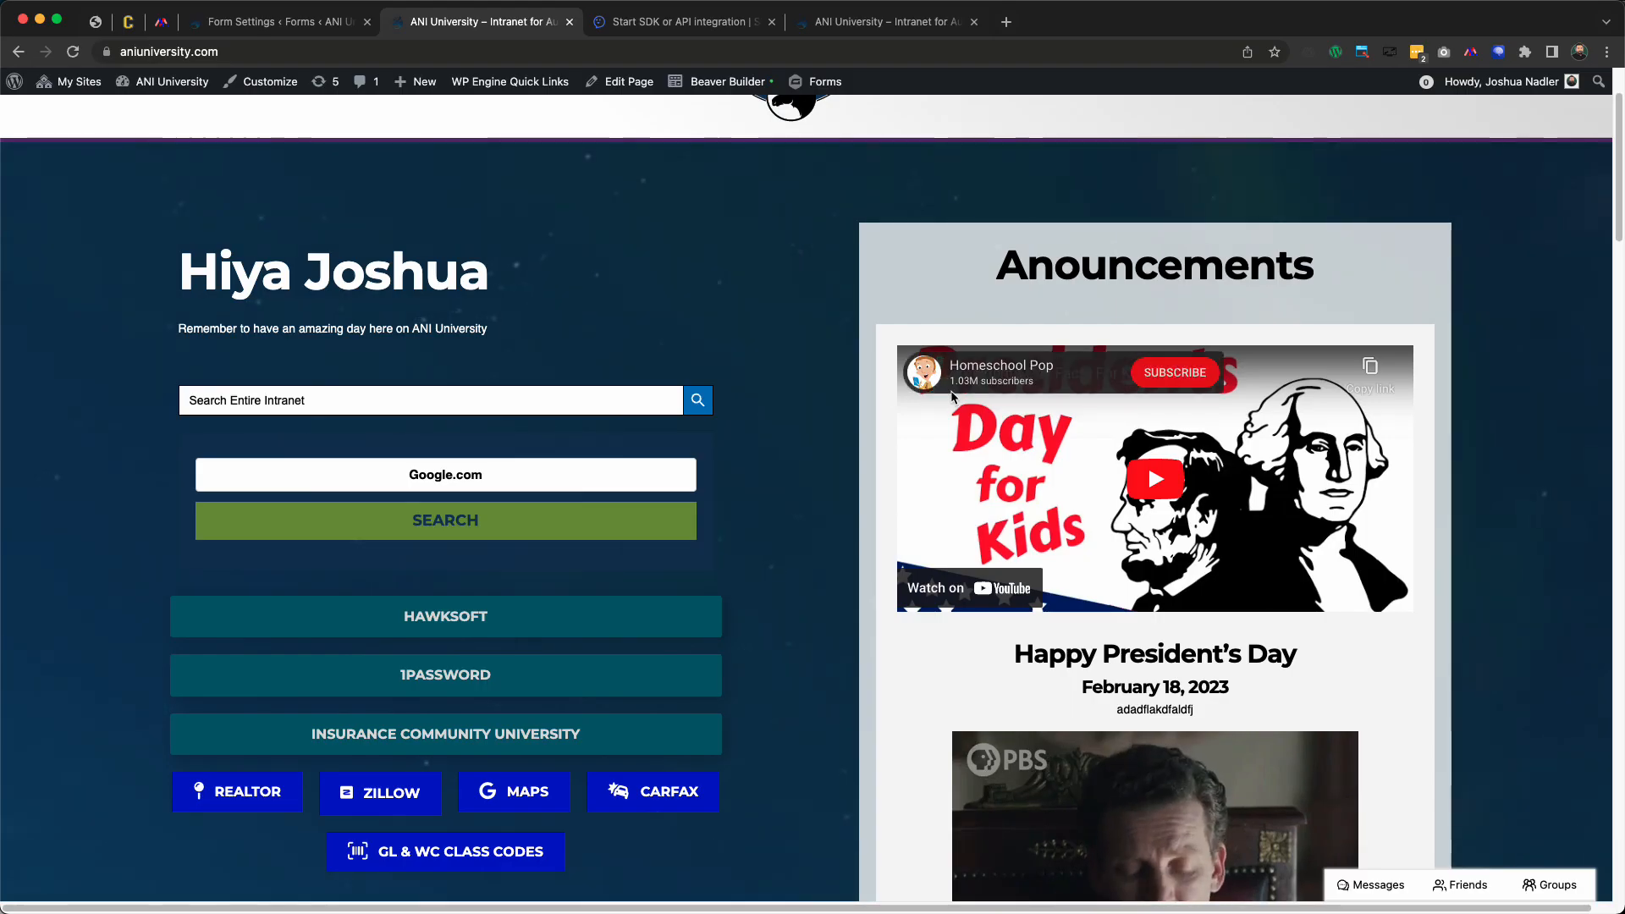
{"action": "scroll", "coordinate": [837, 416], "scroll_direction": "down", "scroll_amount": 15}
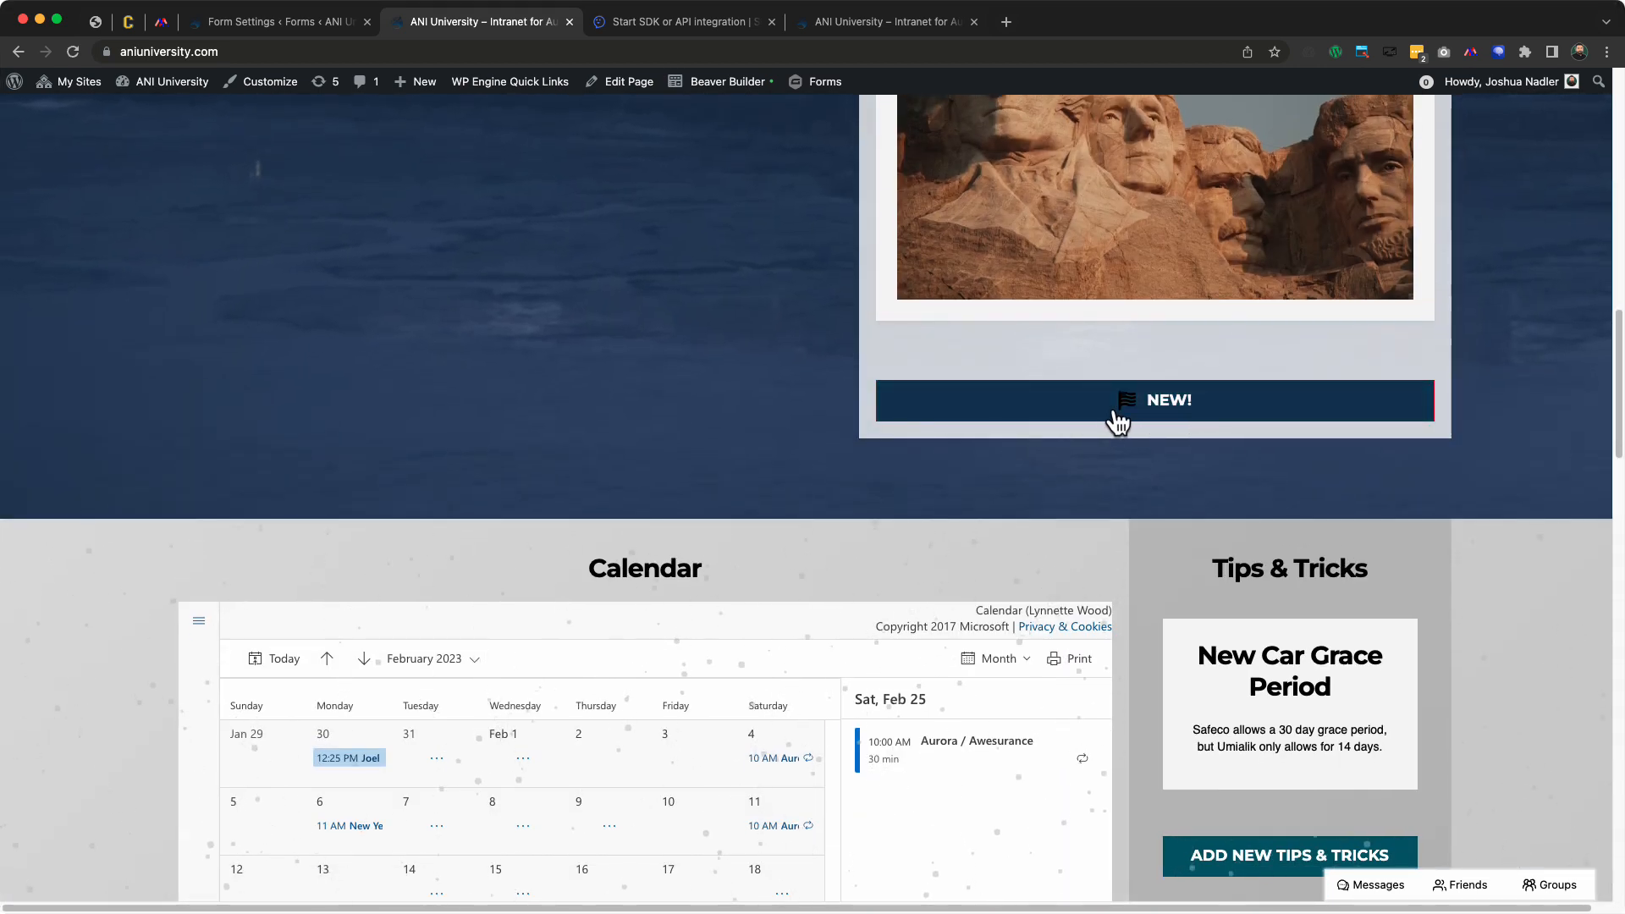
{"action": "left_click", "coordinate": [724, 85]}
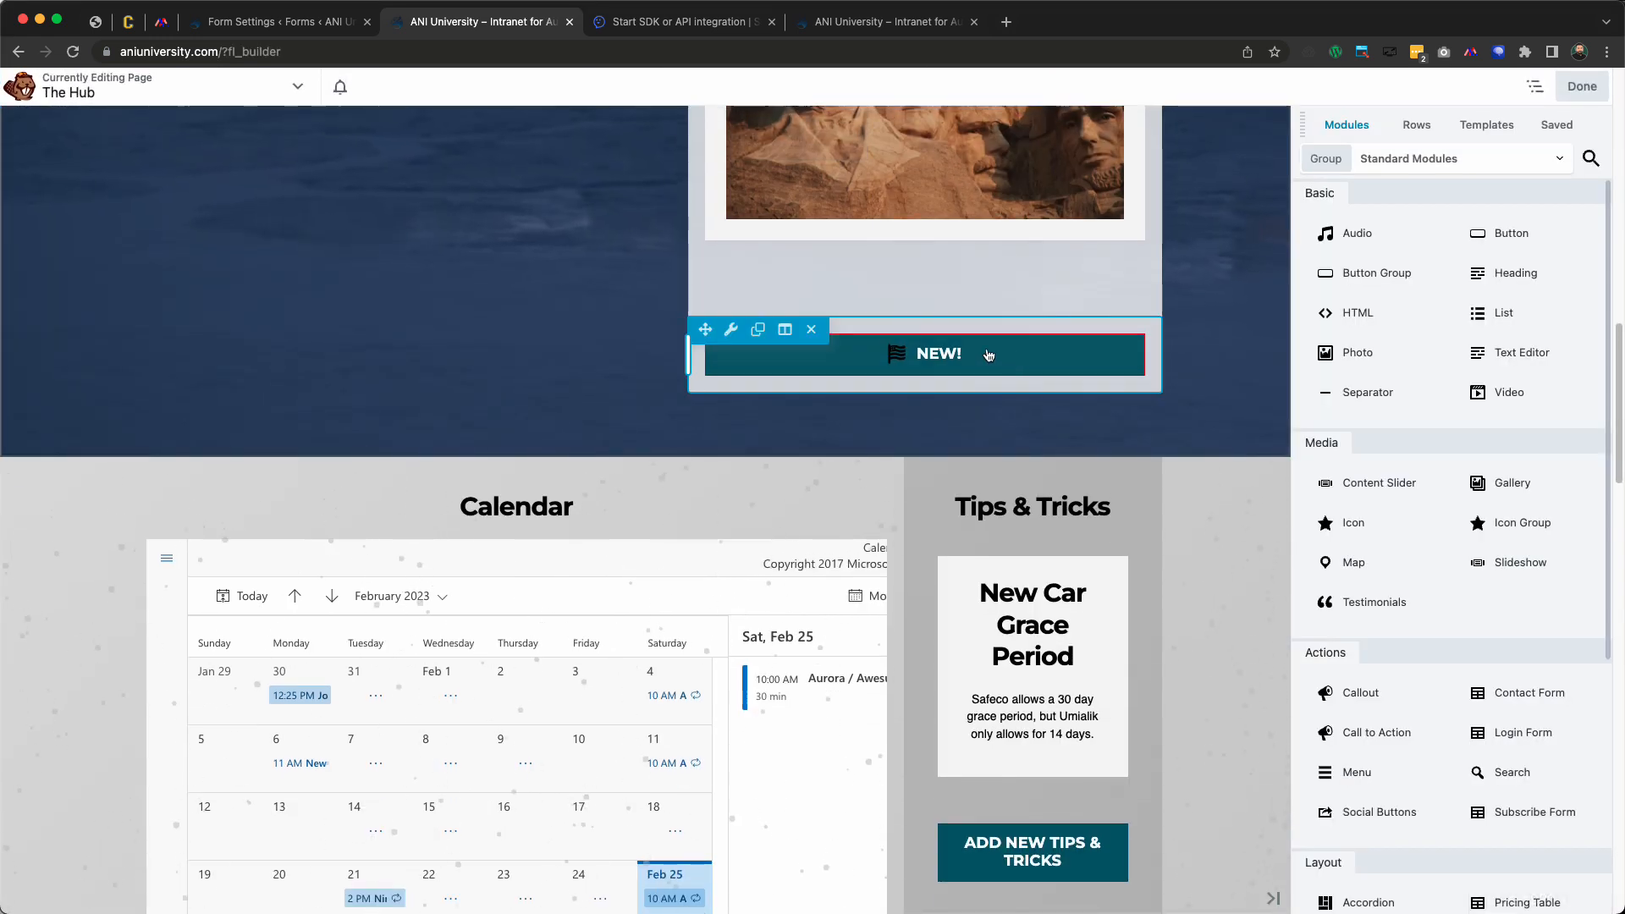
{"action": "left_click", "coordinate": [989, 354]}
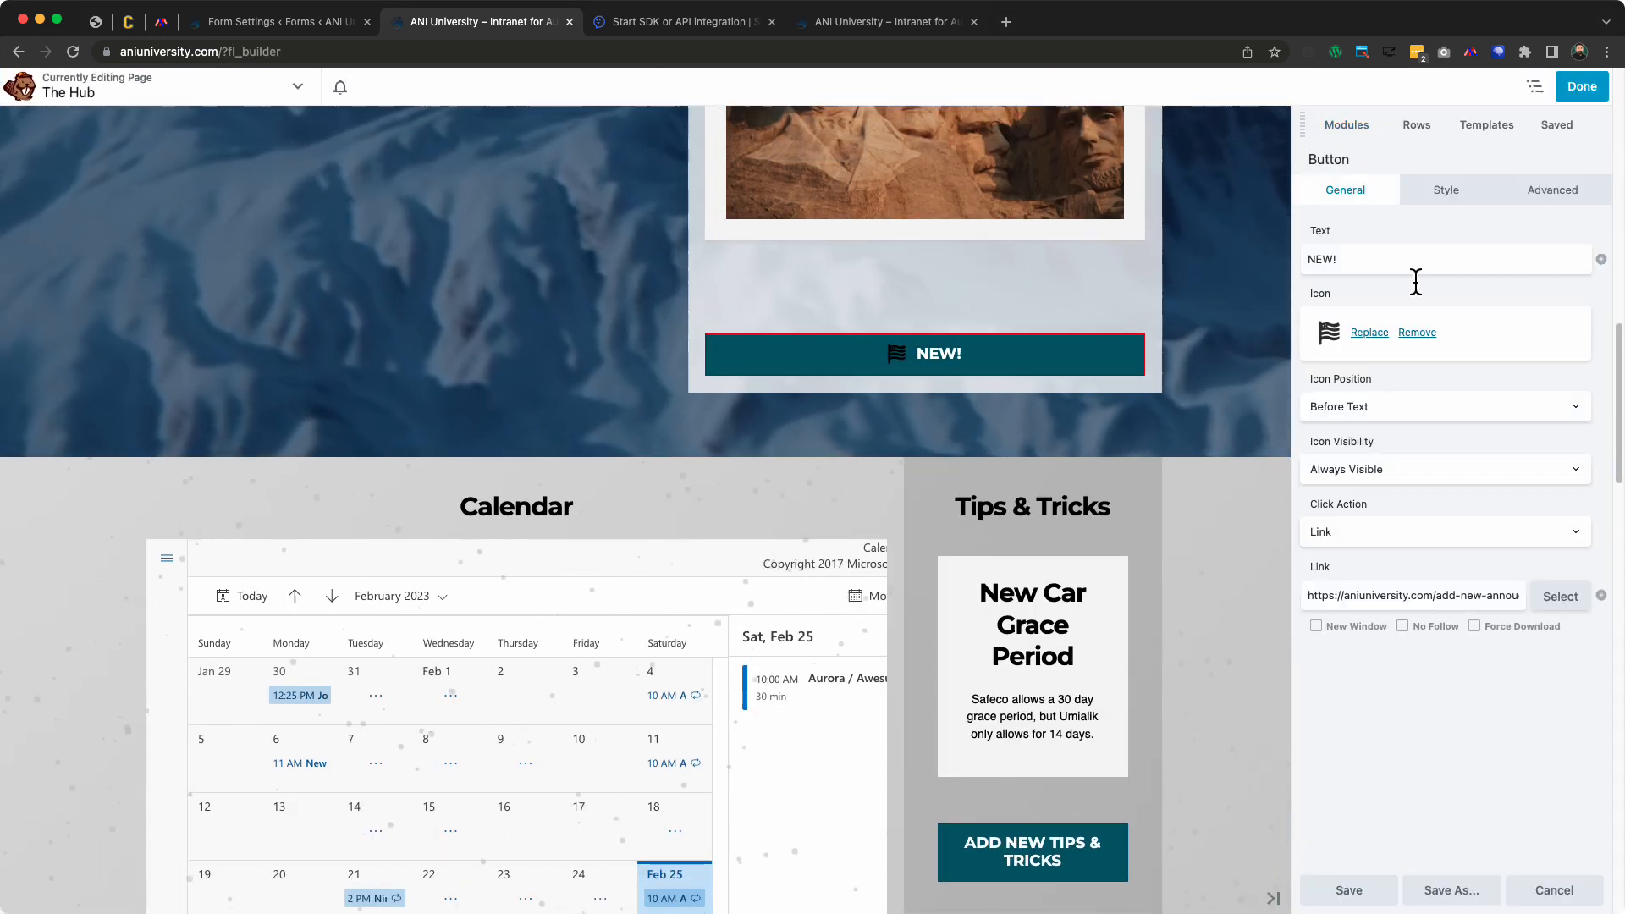
{"action": "left_click", "coordinate": [1391, 262]}
{"action": "key", "text": "BackSpace"}
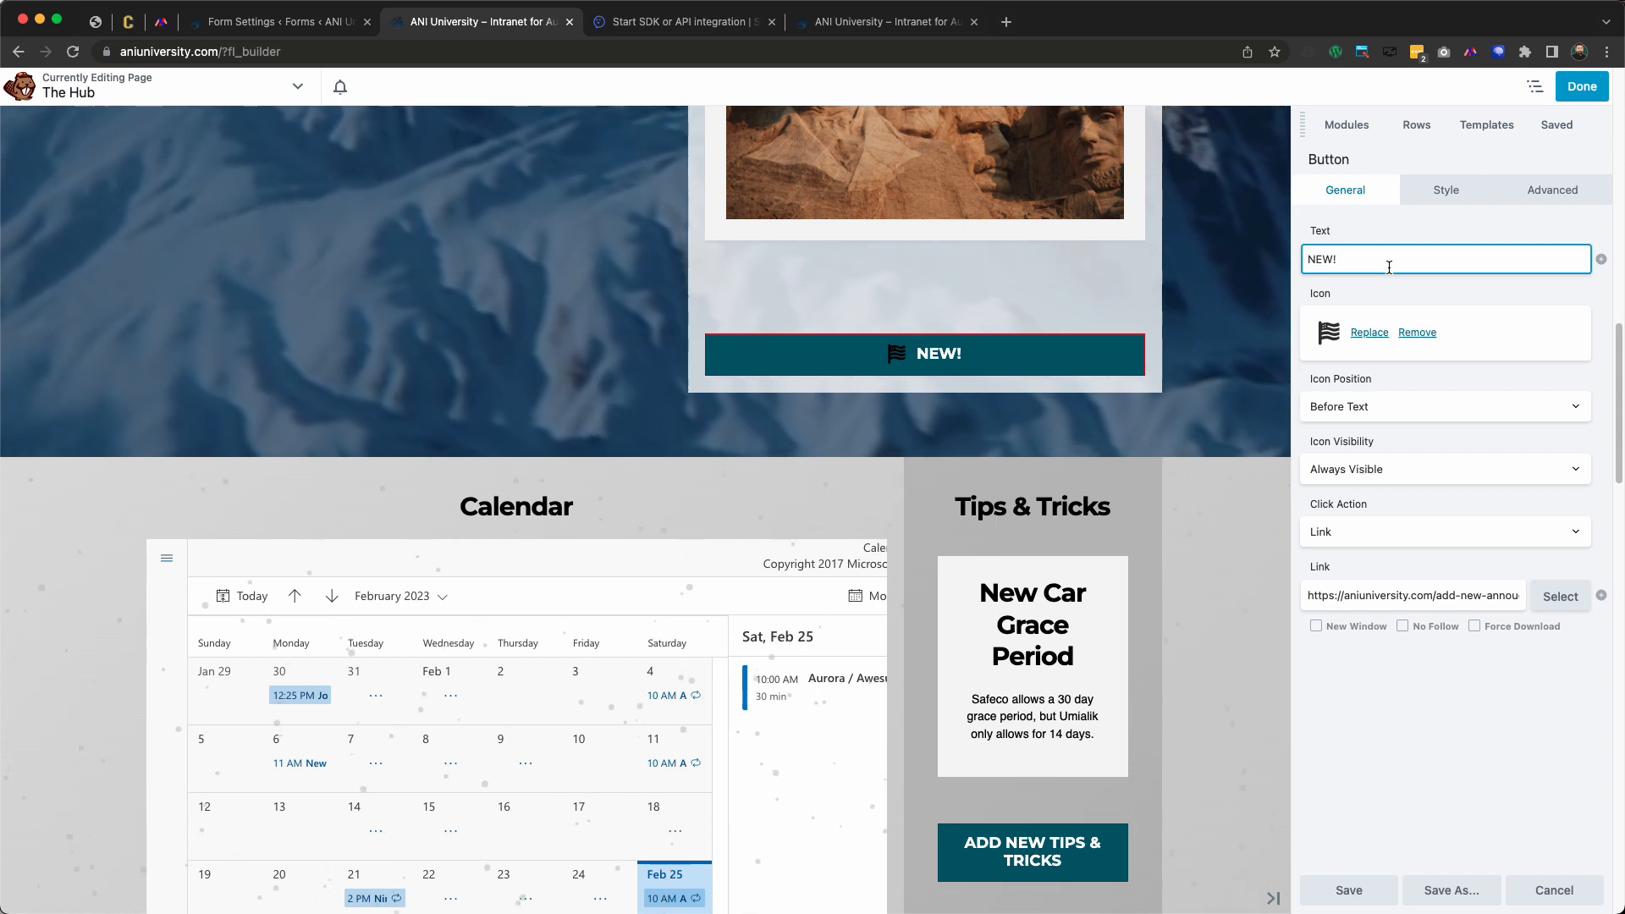
{"action": "type", "text": "Homepage A"}
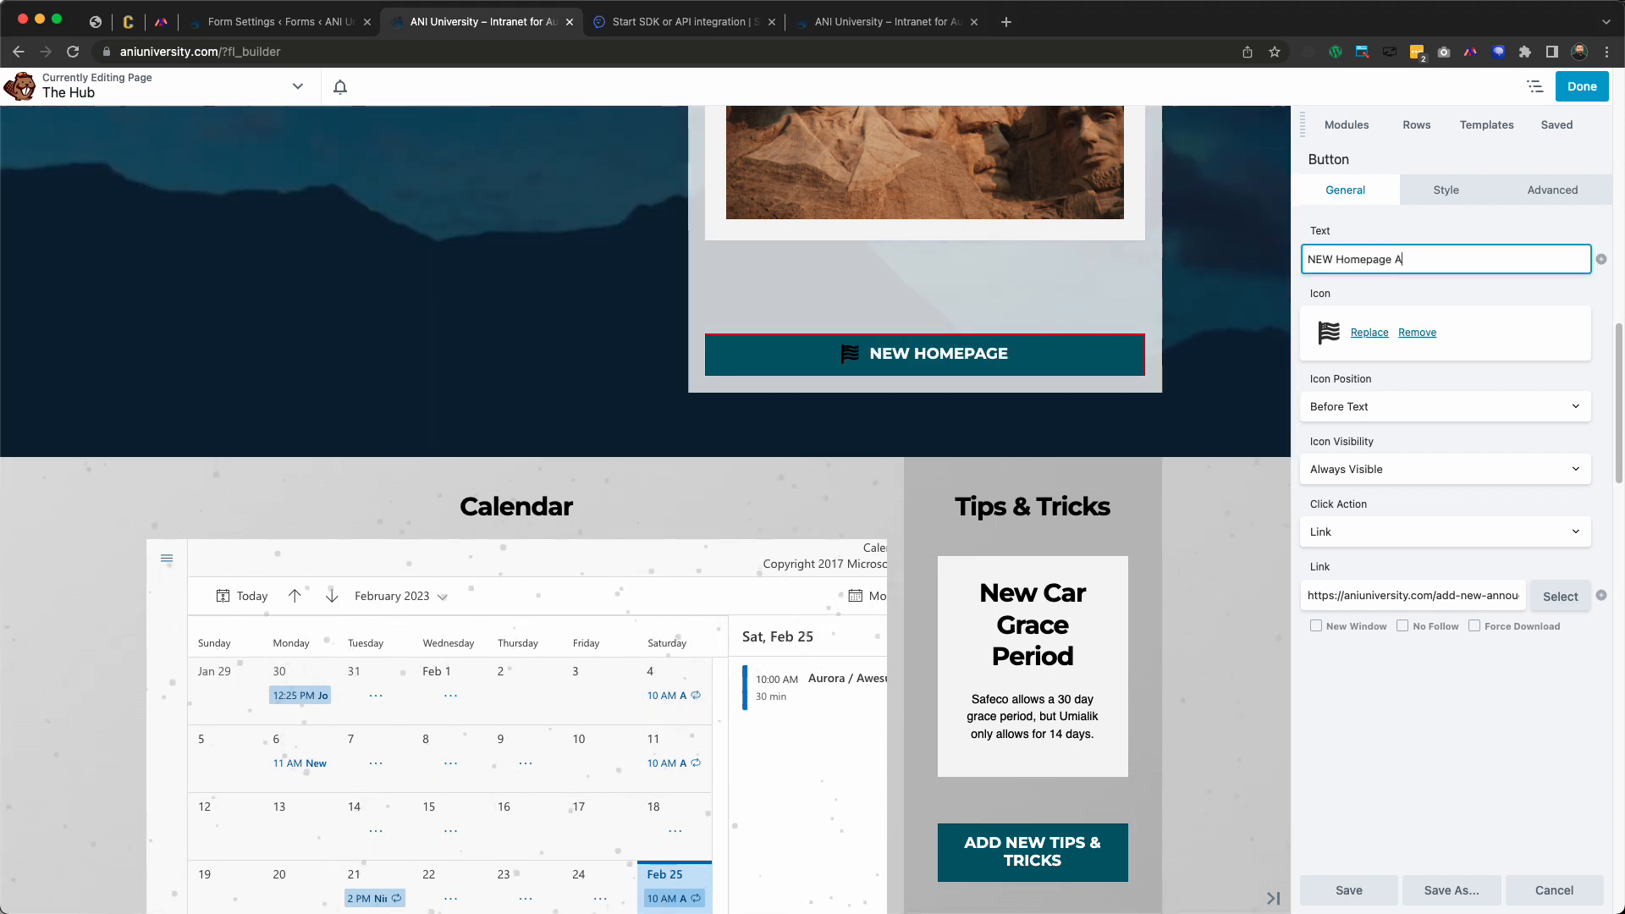
{"action": "type", "text": "nnouncement"}
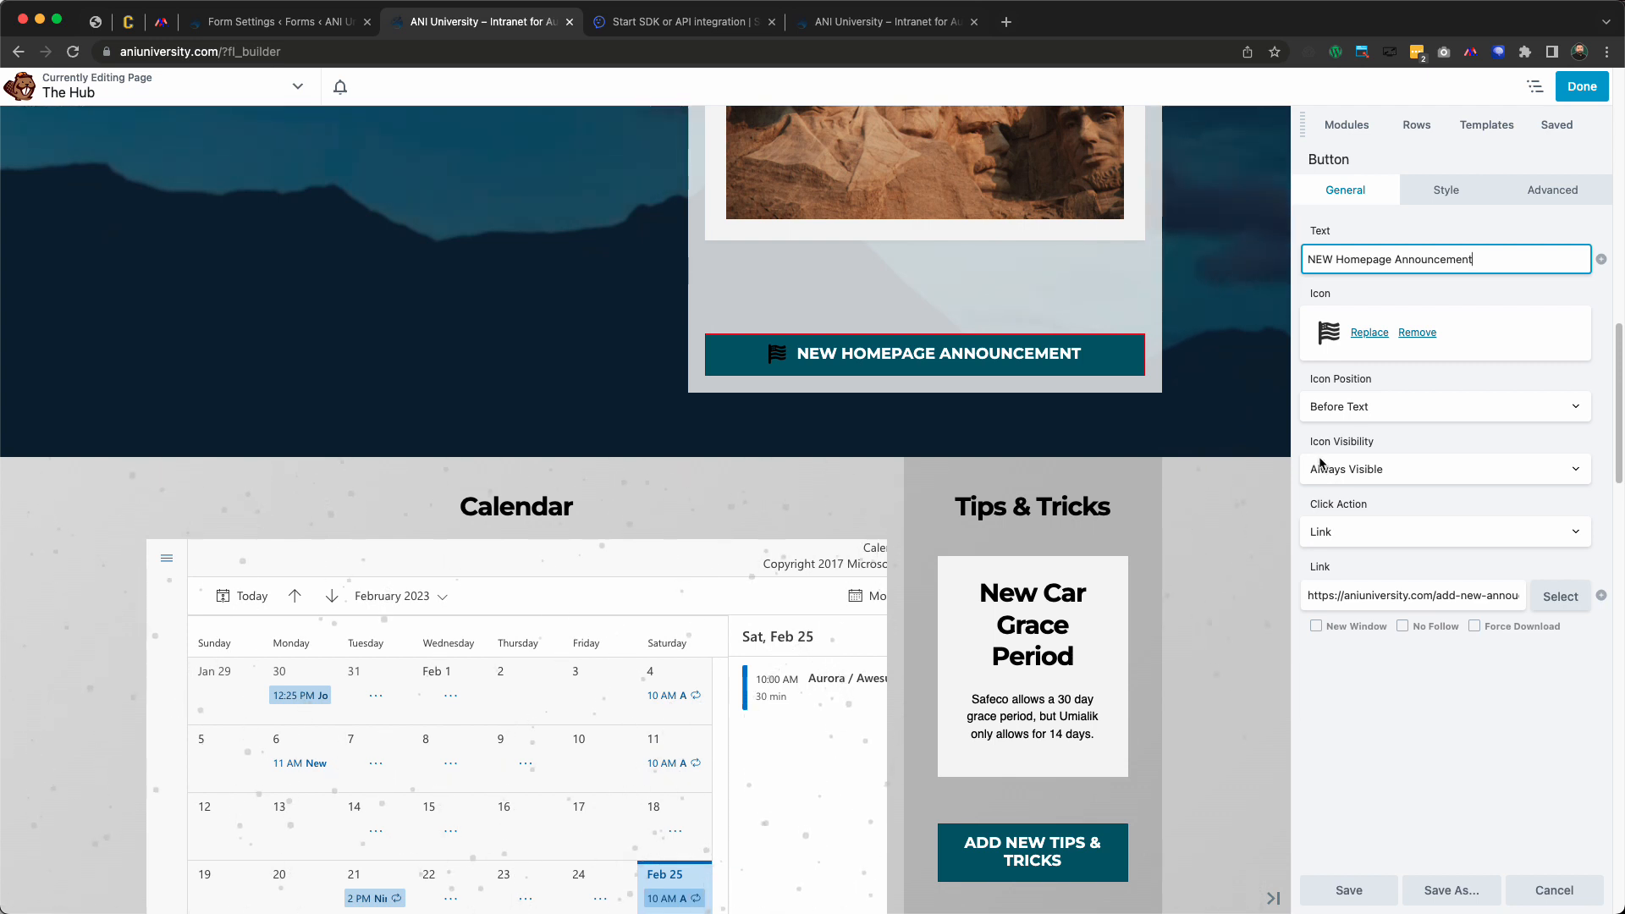
{"action": "left_click", "coordinate": [1376, 597]}
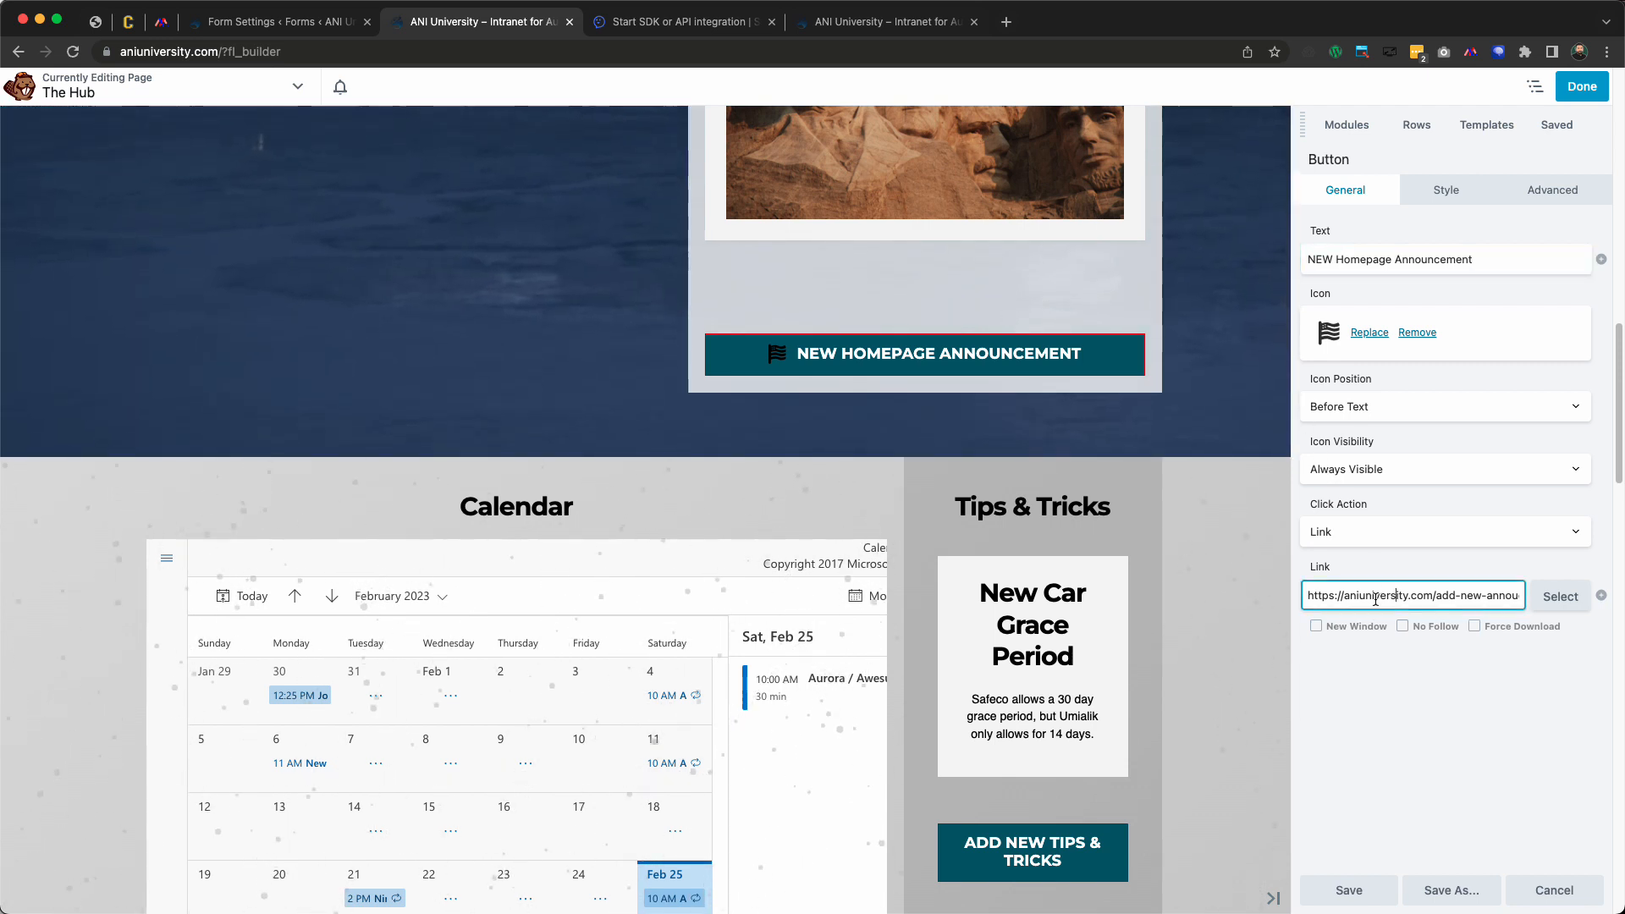
{"action": "left_click_drag", "start_coordinate": [1376, 597], "coordinate": [1522, 597]}
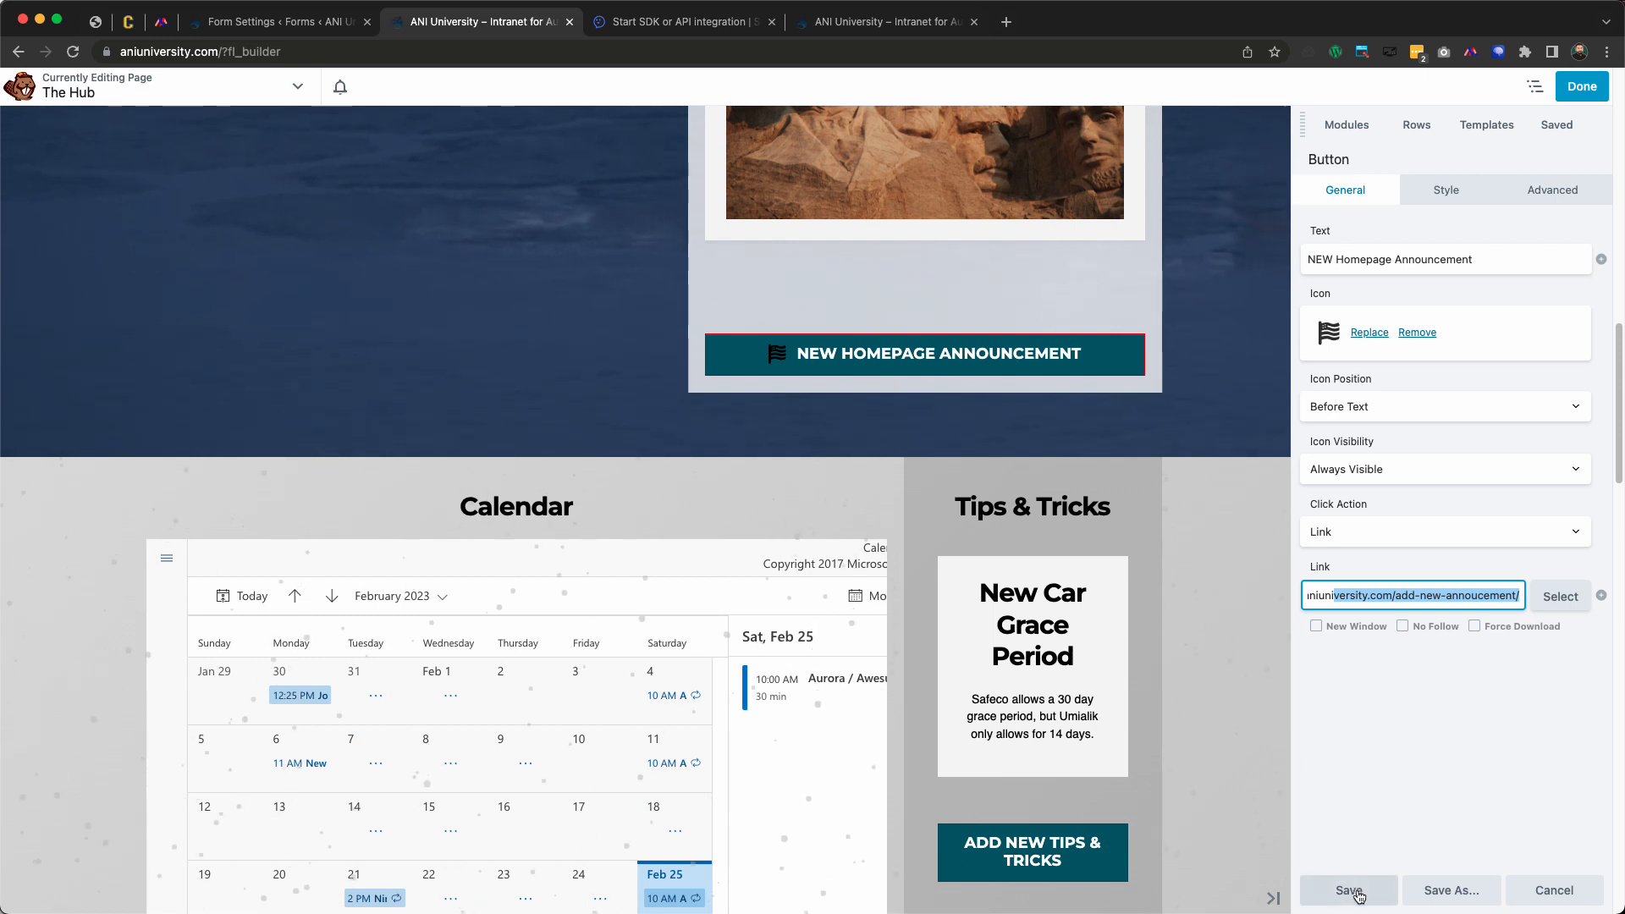
Set the announcement button's visibility display to Conditional Logic and open its conditional logic settings
{"action": "left_click", "coordinate": [1553, 200]}
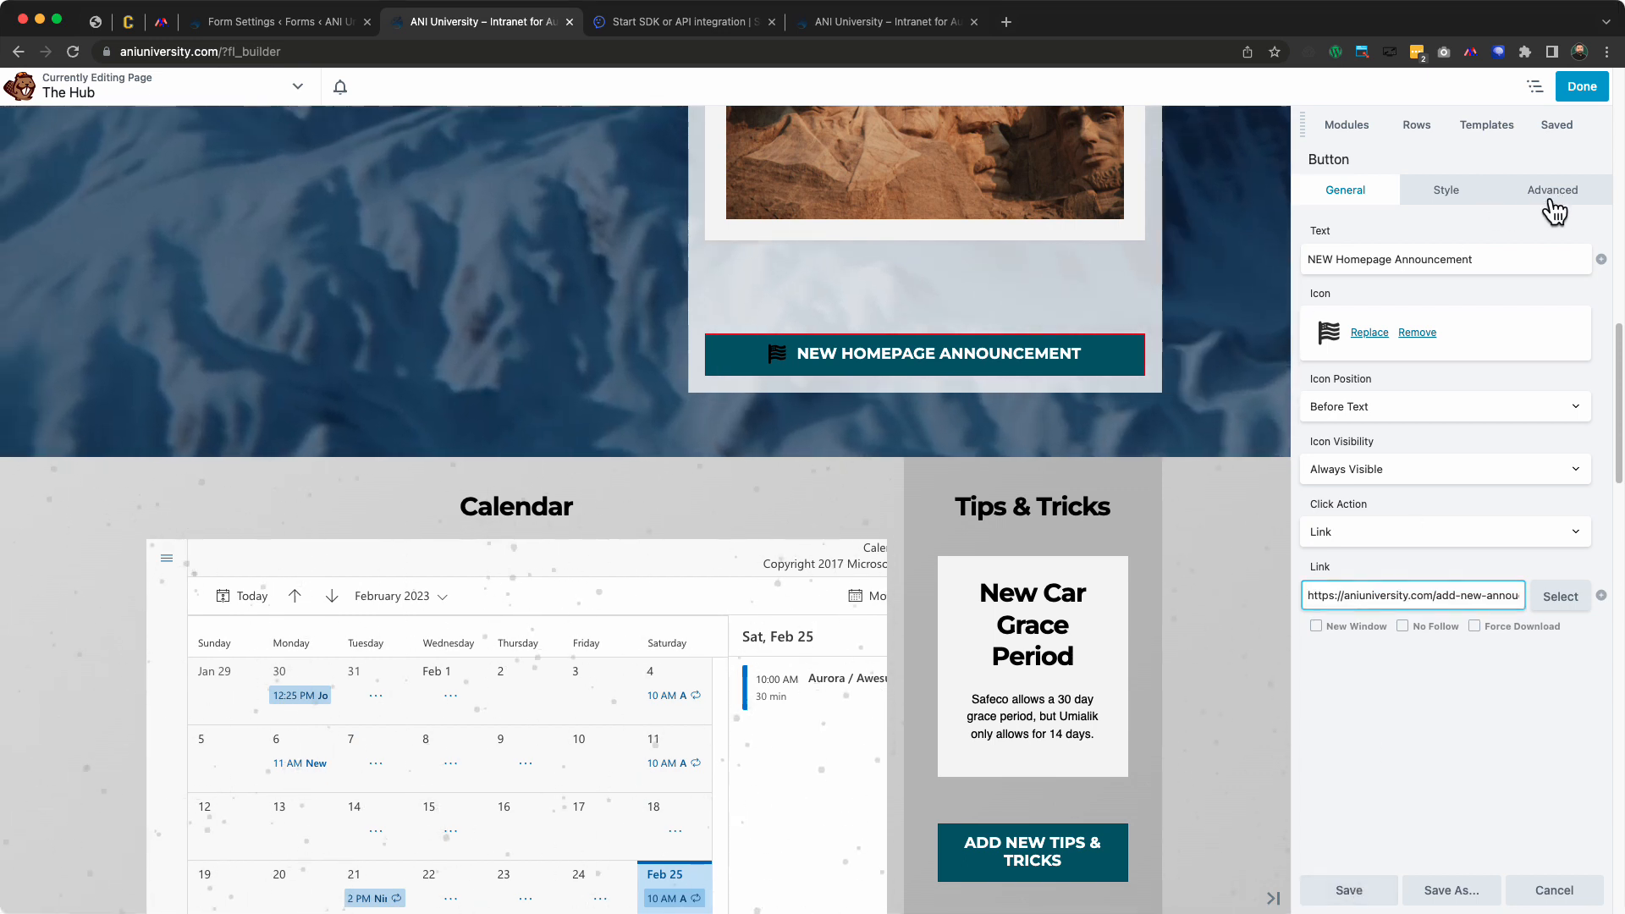
{"action": "scroll", "coordinate": [1425, 496], "scroll_direction": "down", "scroll_amount": 5}
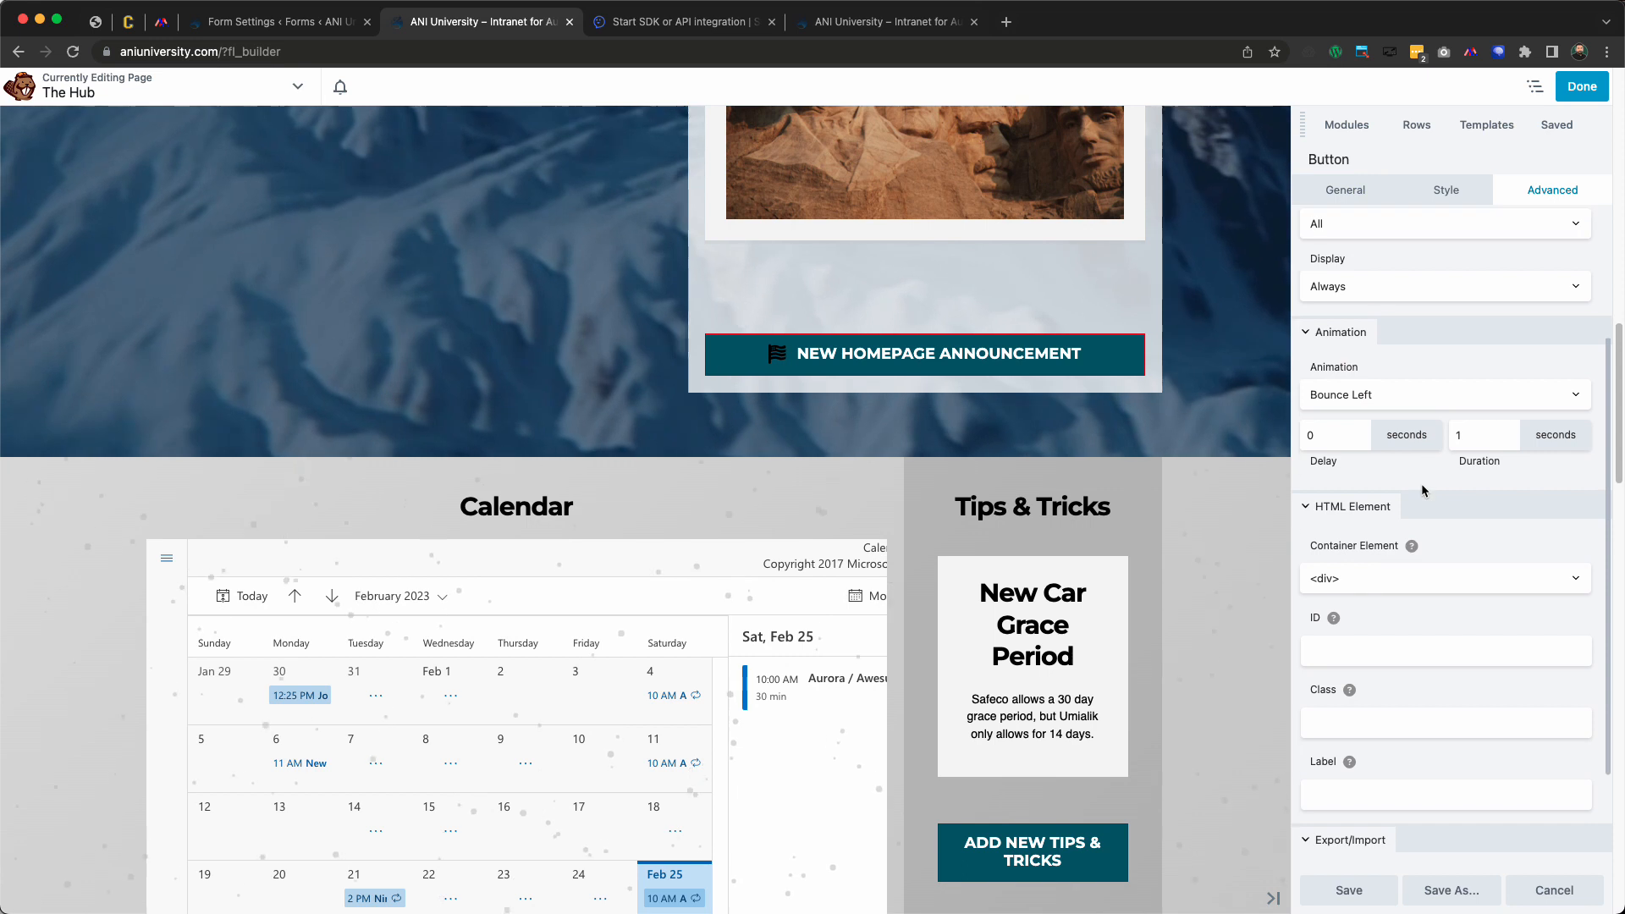
{"action": "scroll", "coordinate": [1423, 487], "scroll_direction": "up", "scroll_amount": 3}
{"action": "left_click", "coordinate": [1397, 394]}
{"action": "left_click", "coordinate": [1401, 396]}
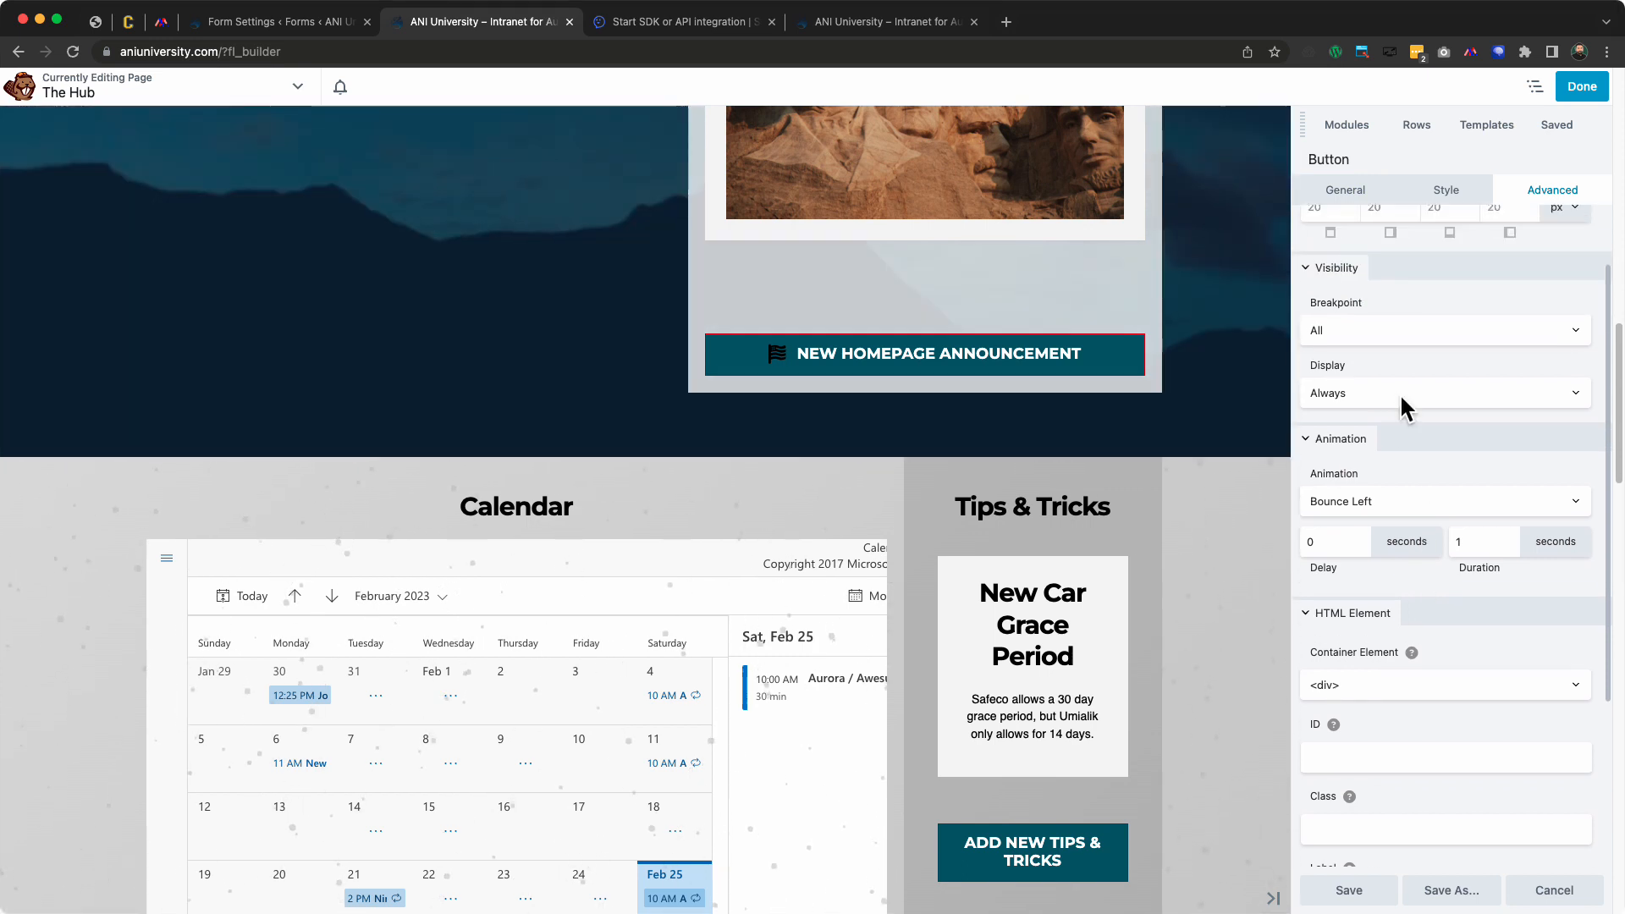
{"action": "left_click", "coordinate": [1400, 393]}
{"action": "left_click", "coordinate": [1402, 449]}
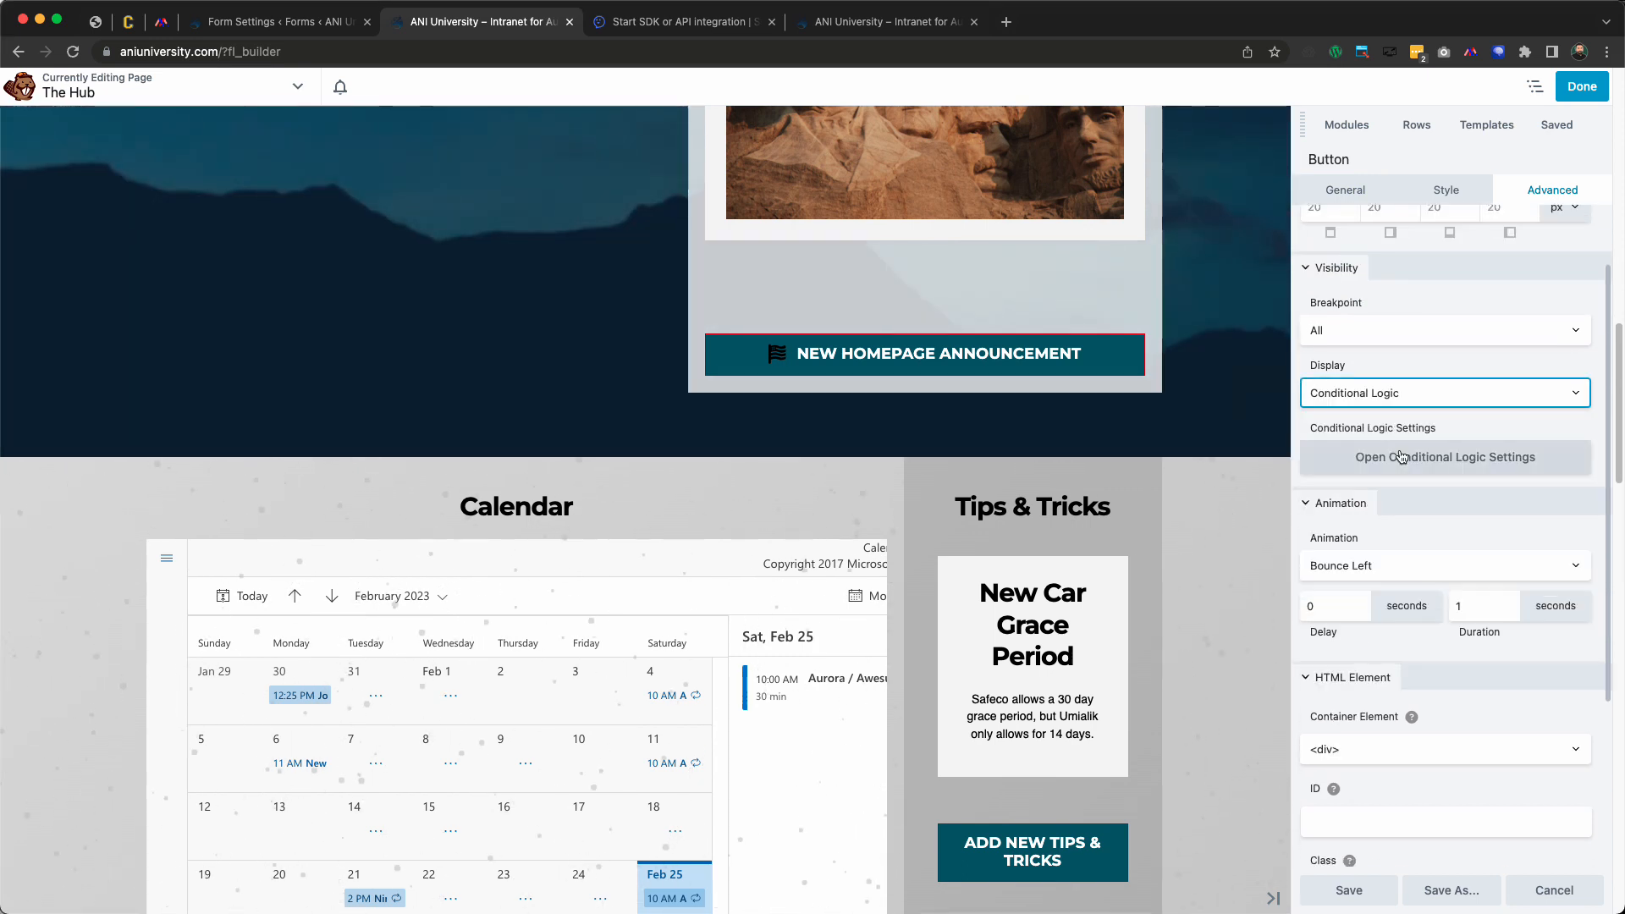
{"action": "left_click", "coordinate": [1401, 456]}
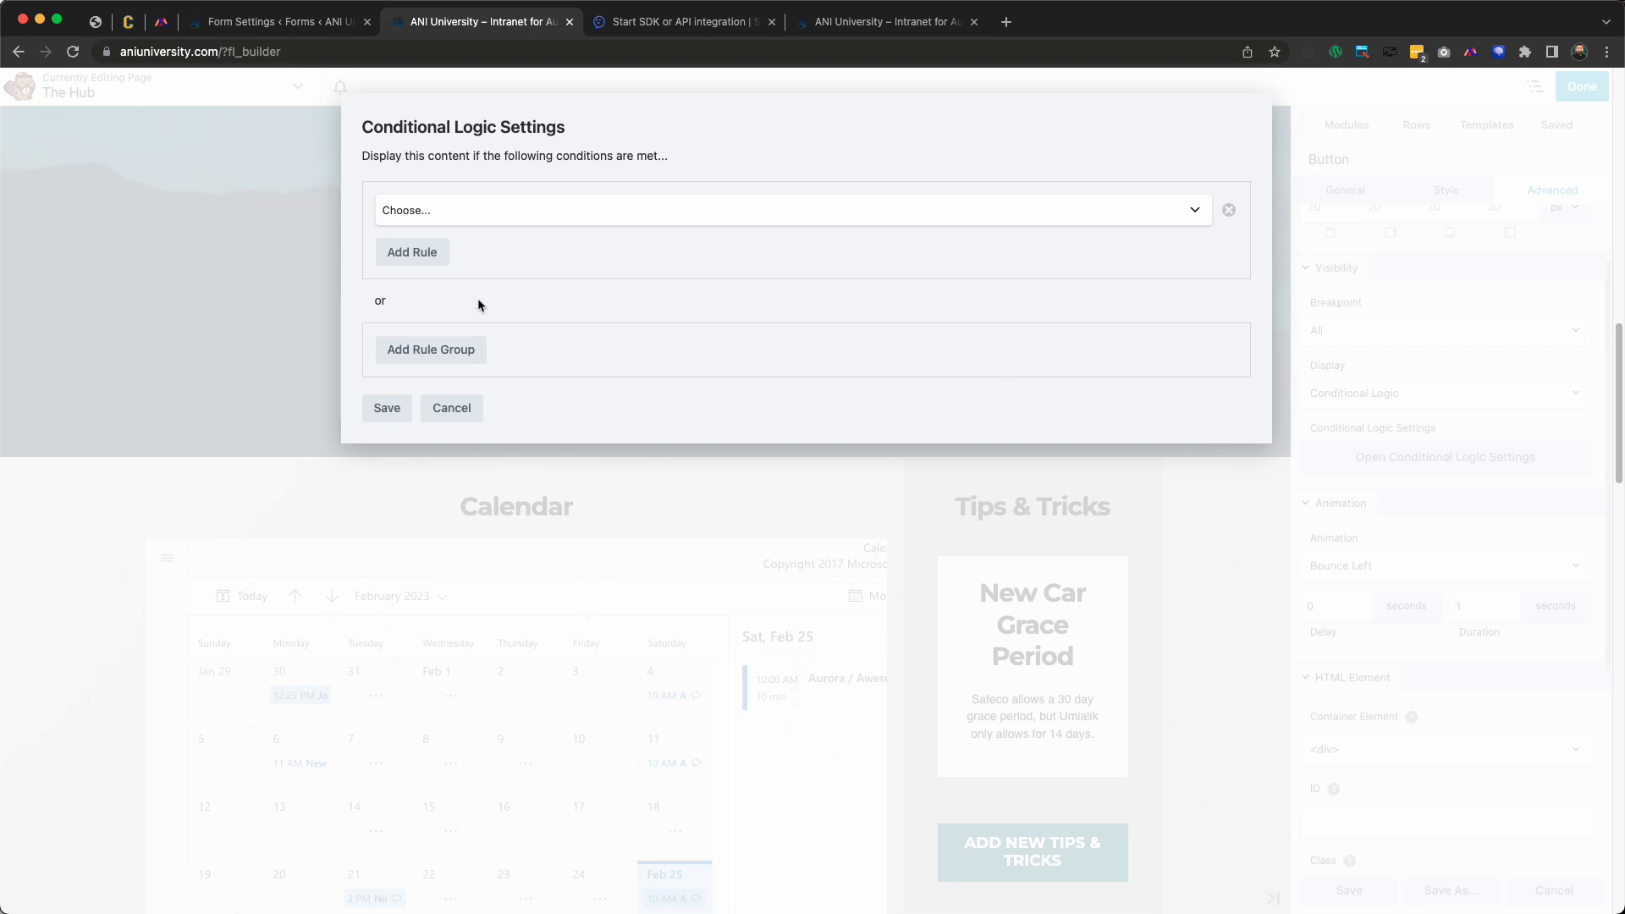
Add and save a display rule requiring User Role equals Administrator
{"action": "left_click", "coordinate": [511, 210]}
{"action": "scroll", "coordinate": [496, 288], "scroll_direction": "down", "scroll_amount": 10}
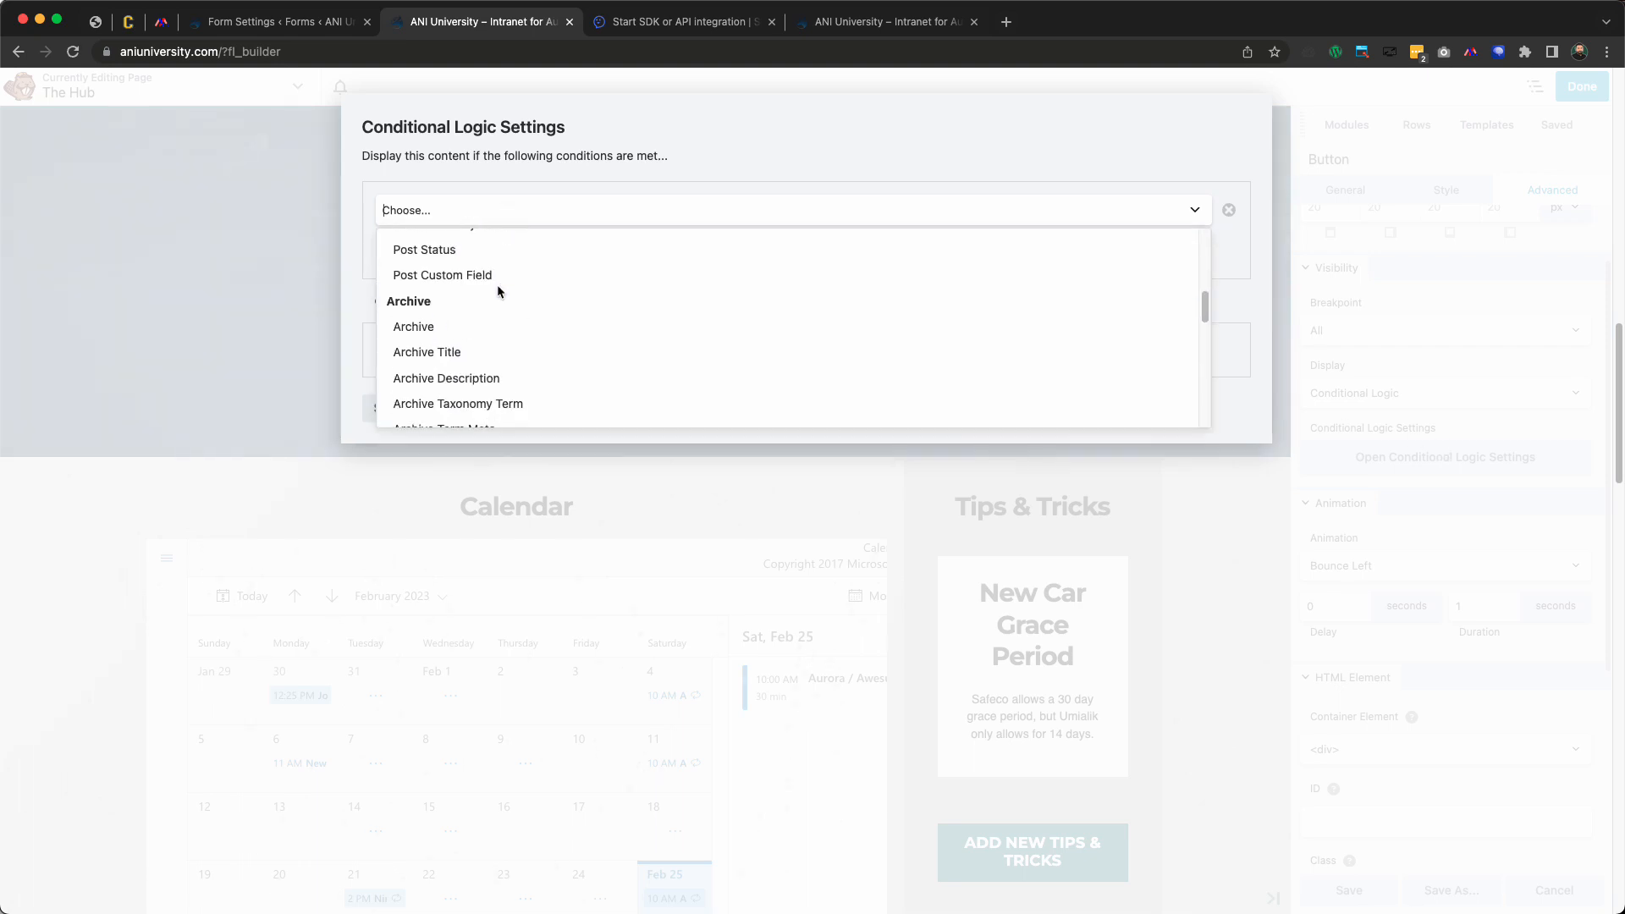
{"action": "scroll", "coordinate": [479, 393], "scroll_direction": "up", "scroll_amount": 5}
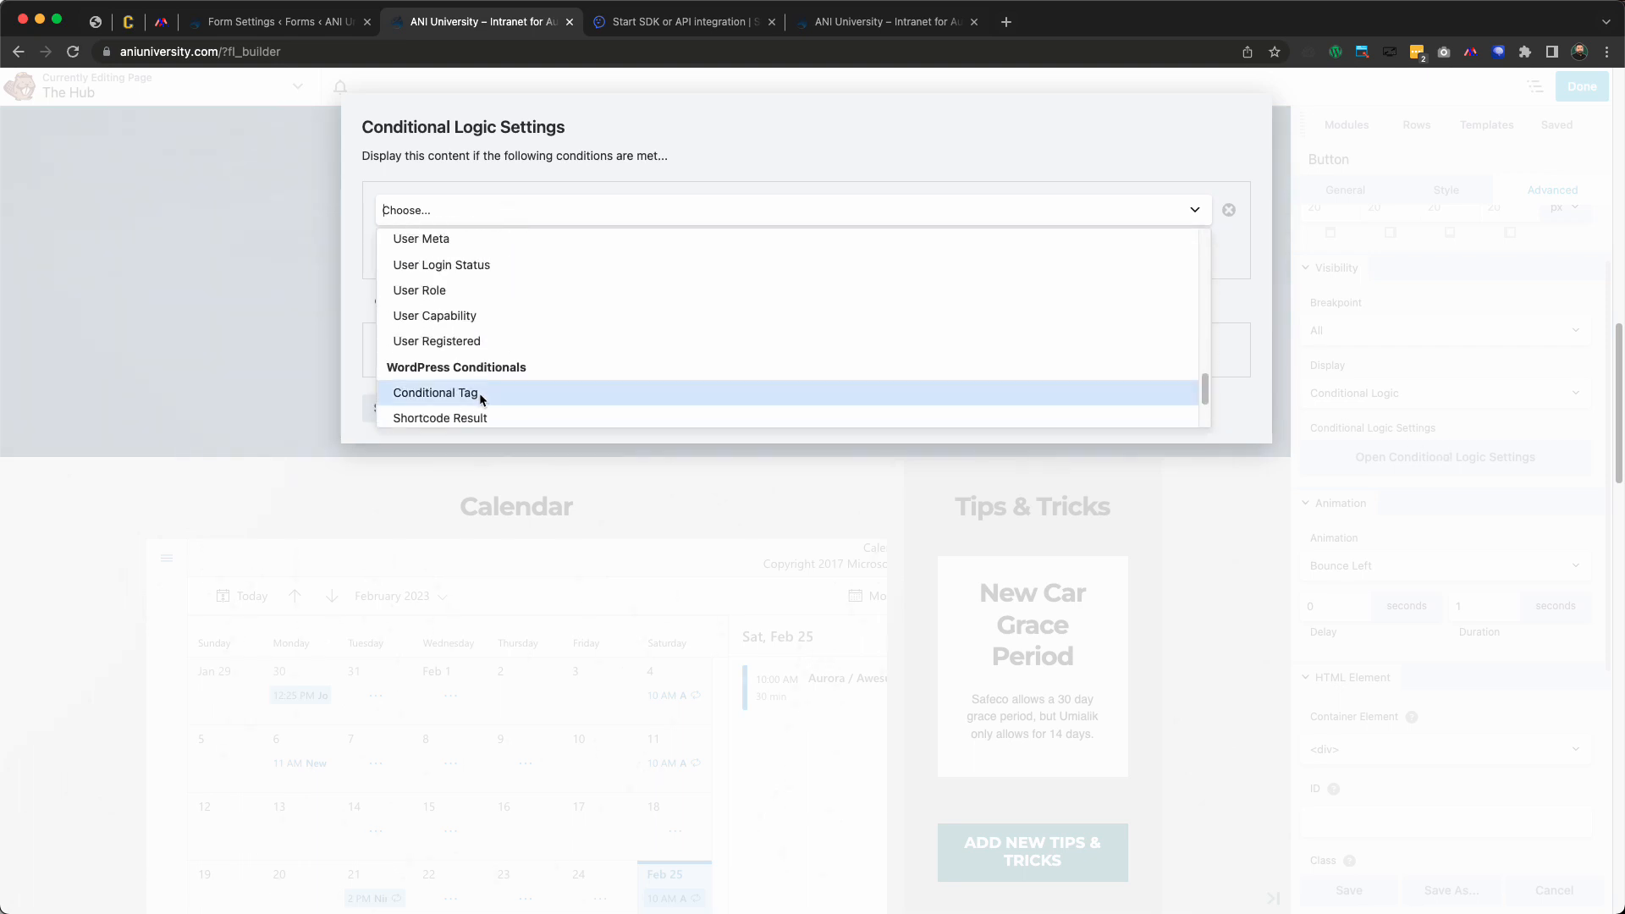
{"action": "left_click", "coordinate": [485, 333]}
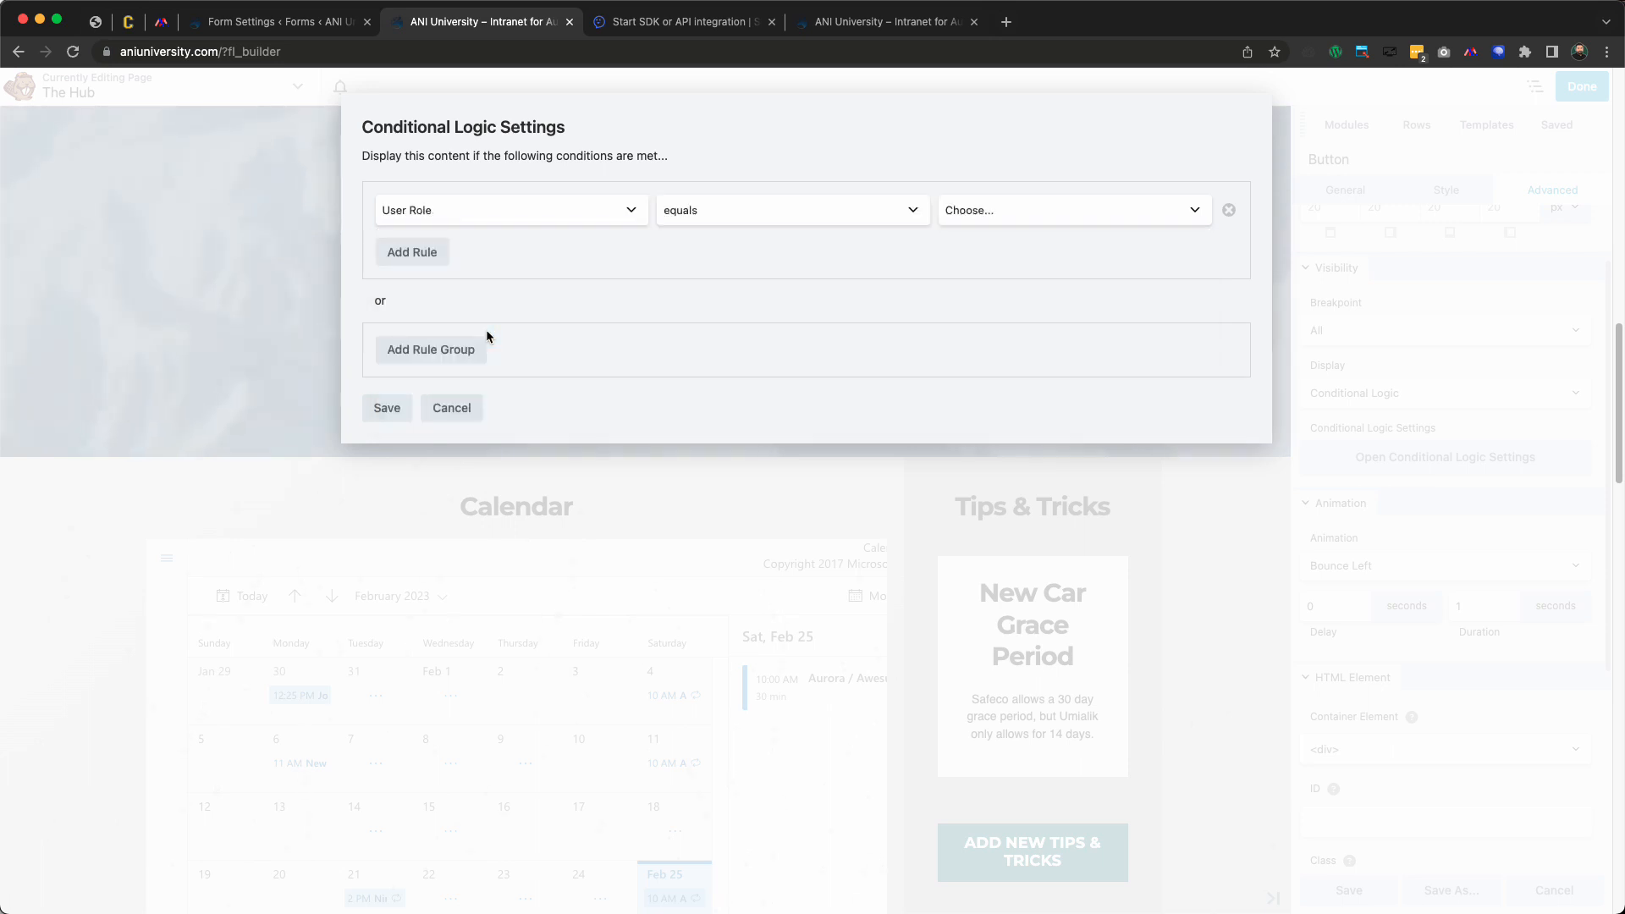
{"action": "left_click", "coordinate": [999, 211]}
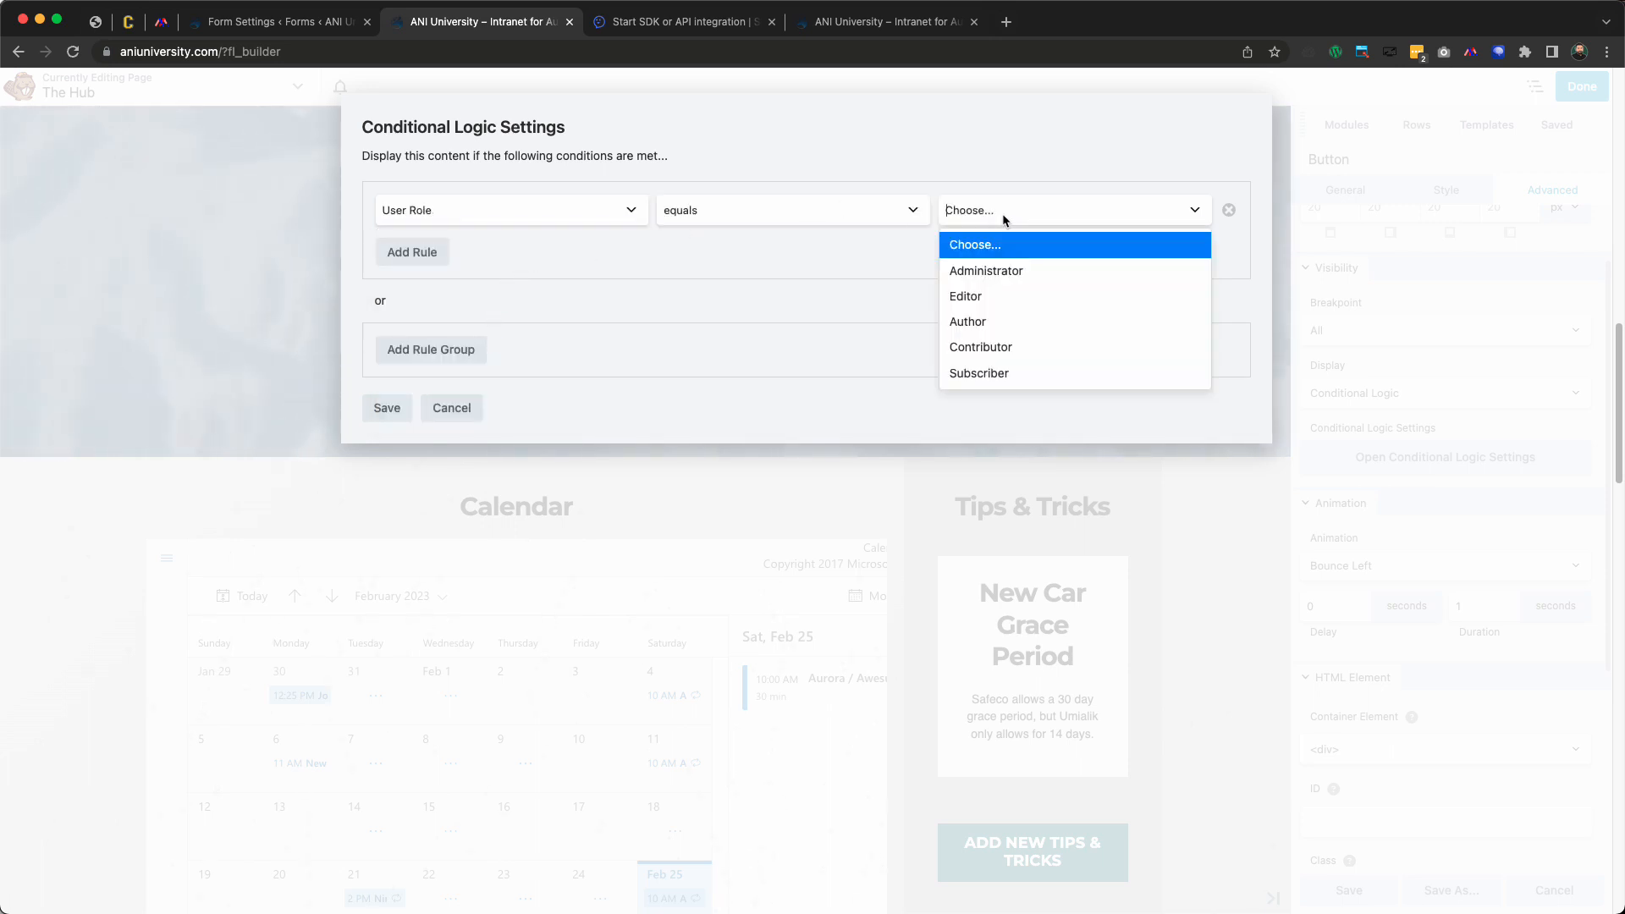
{"action": "left_click", "coordinate": [1007, 274]}
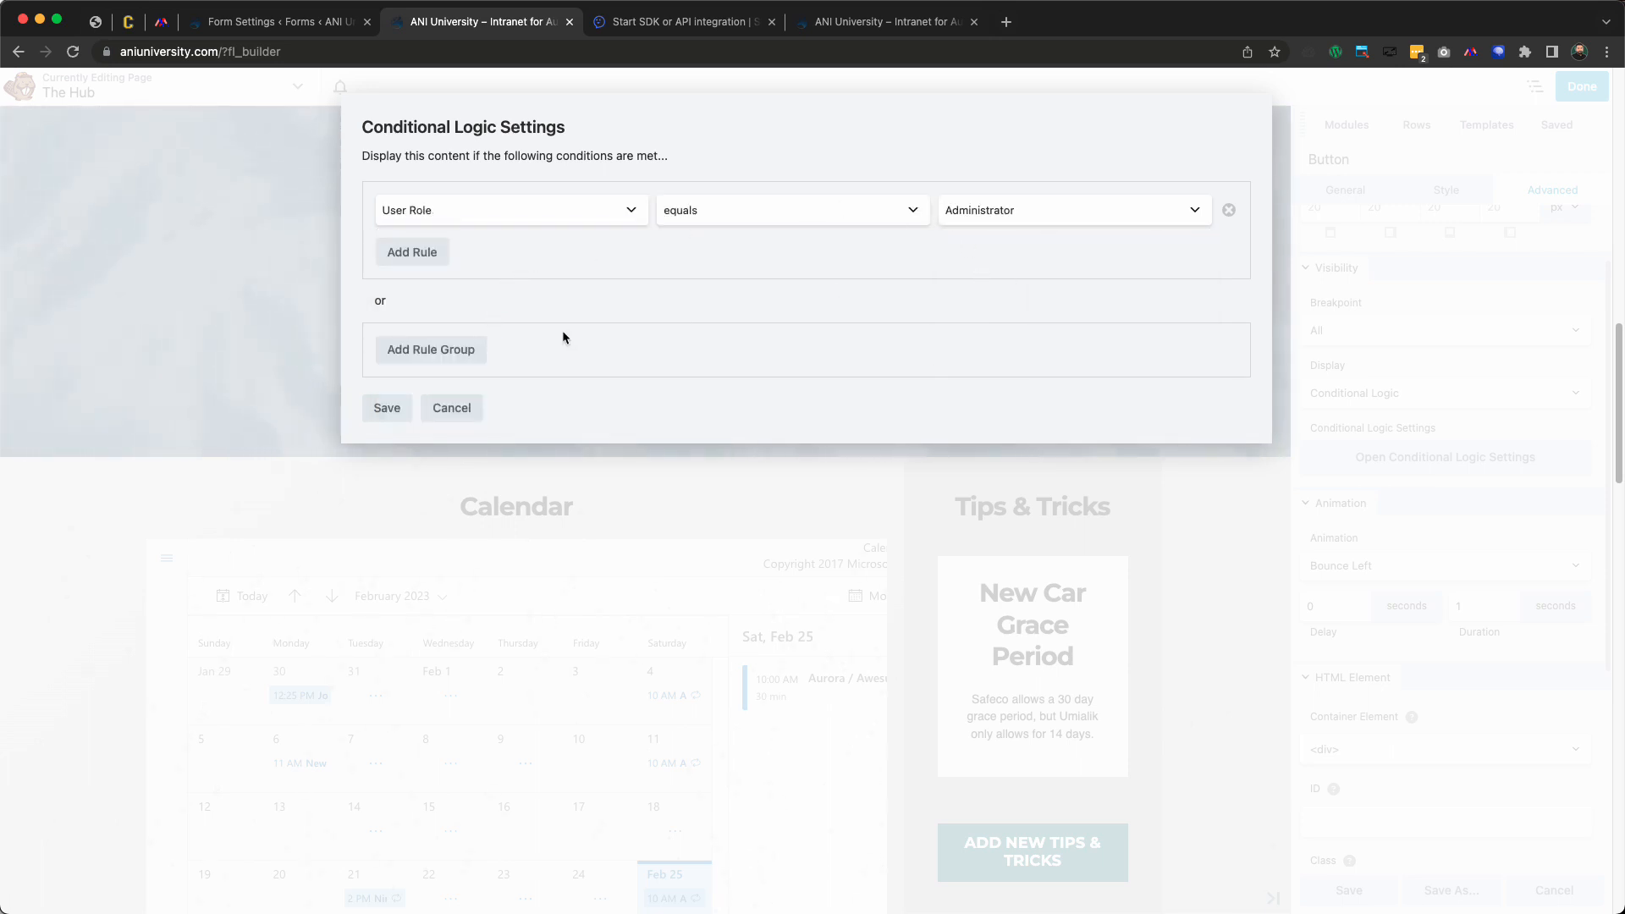
{"action": "left_click", "coordinate": [387, 408]}
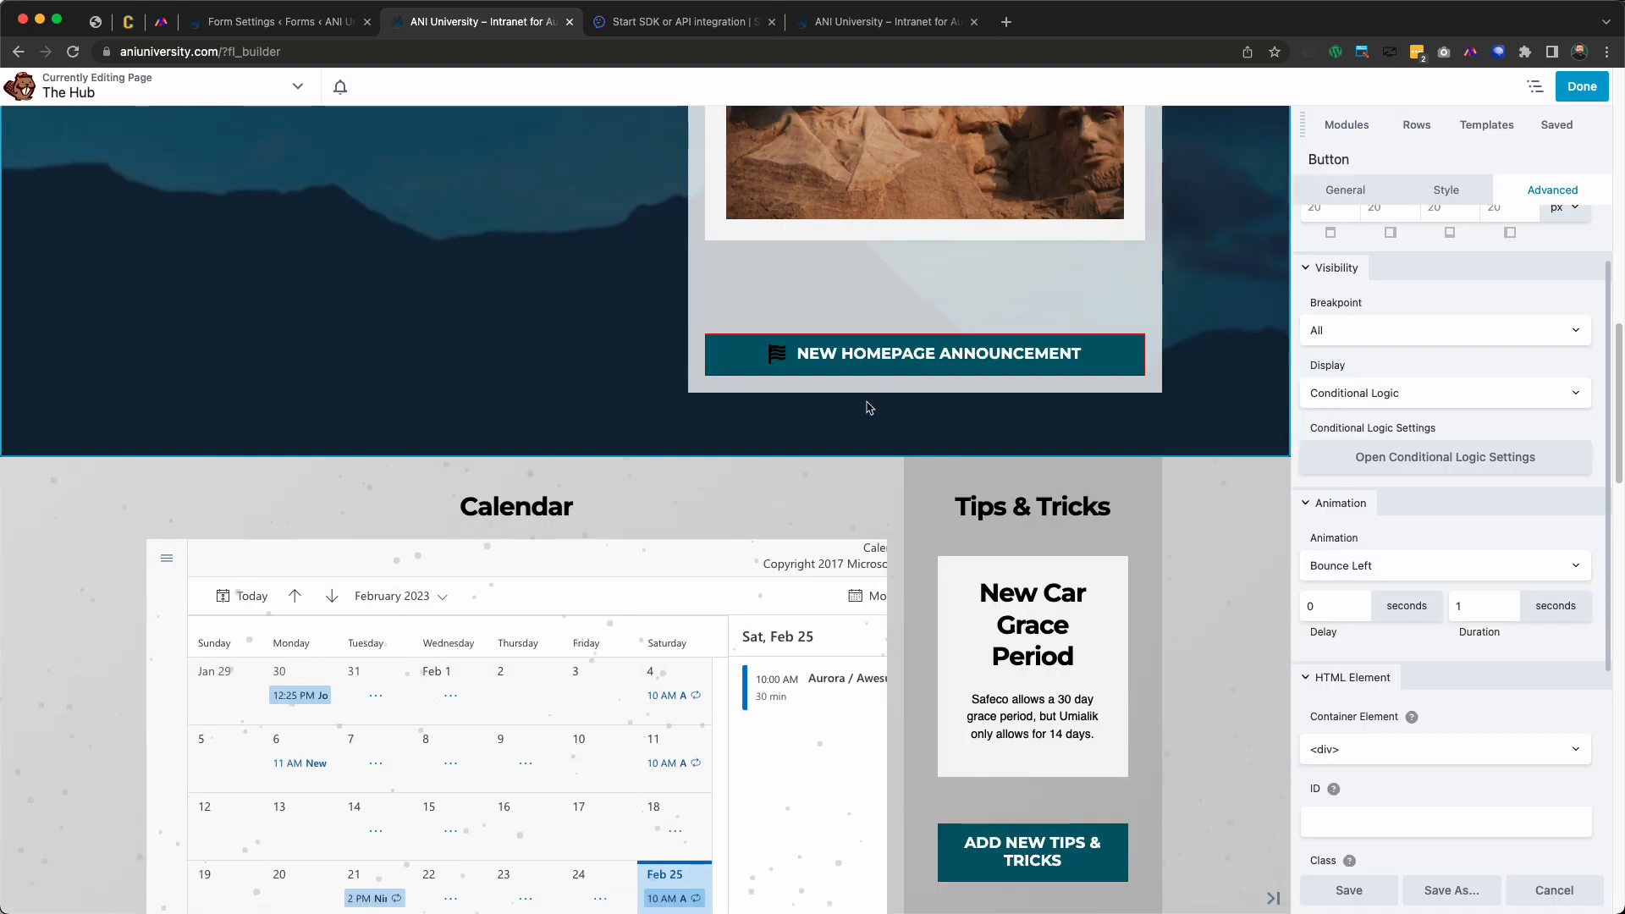
Publish the homepage changes and review the announcement button and announcements section on the live page
{"action": "scroll", "coordinate": [882, 403], "scroll_direction": "up", "scroll_amount": 2}
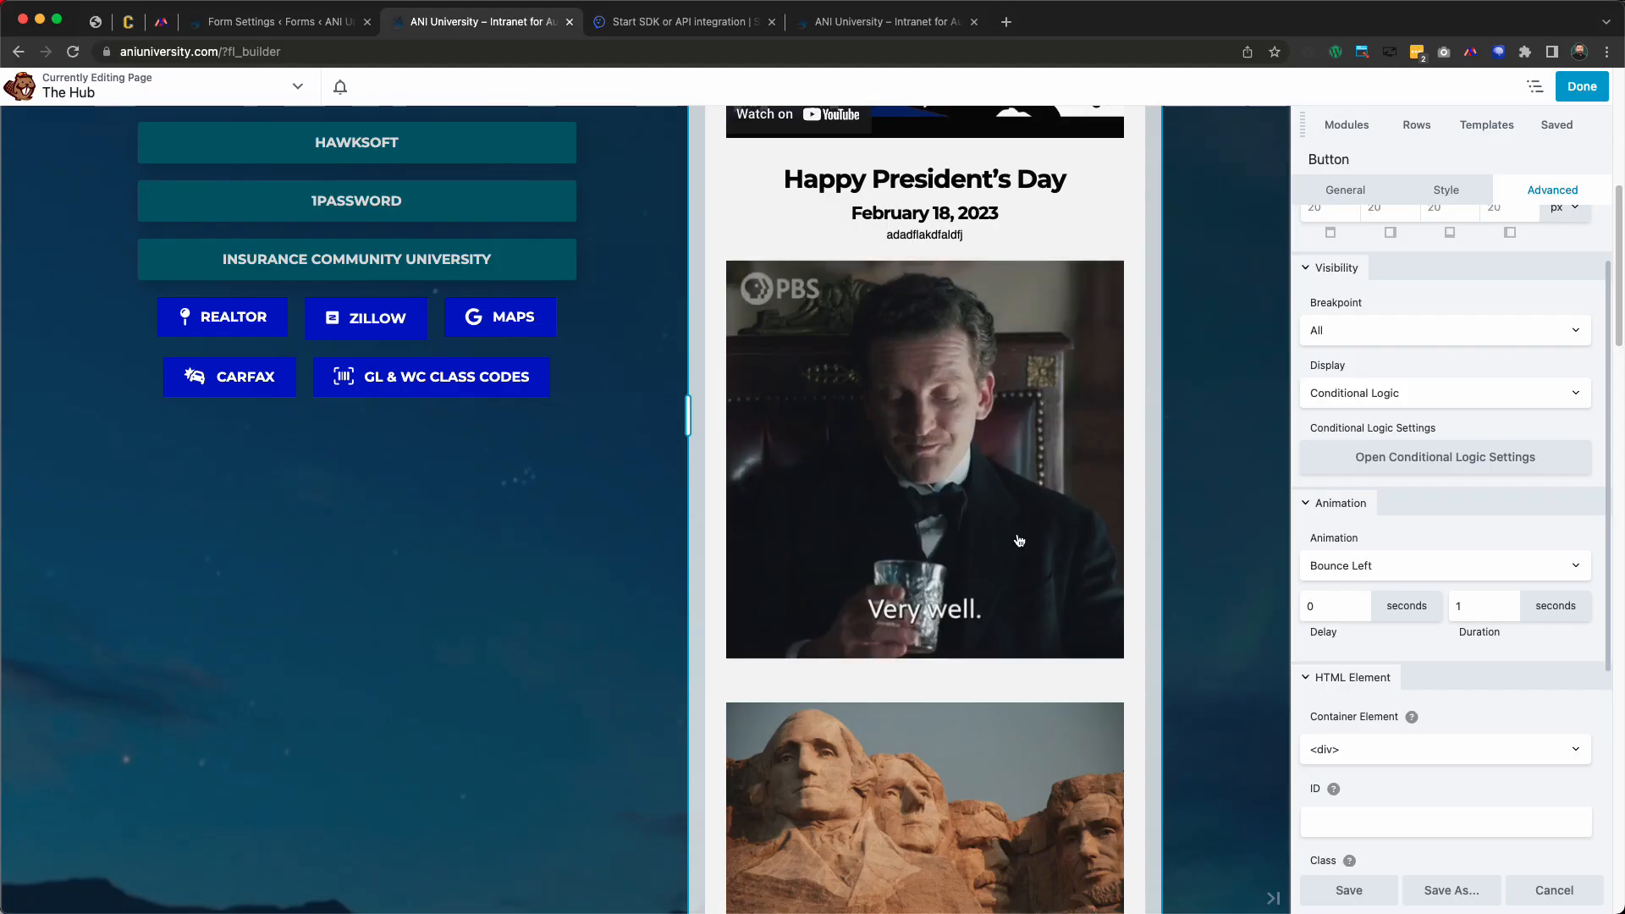
{"action": "scroll", "coordinate": [868, 475], "scroll_direction": "down", "scroll_amount": 5}
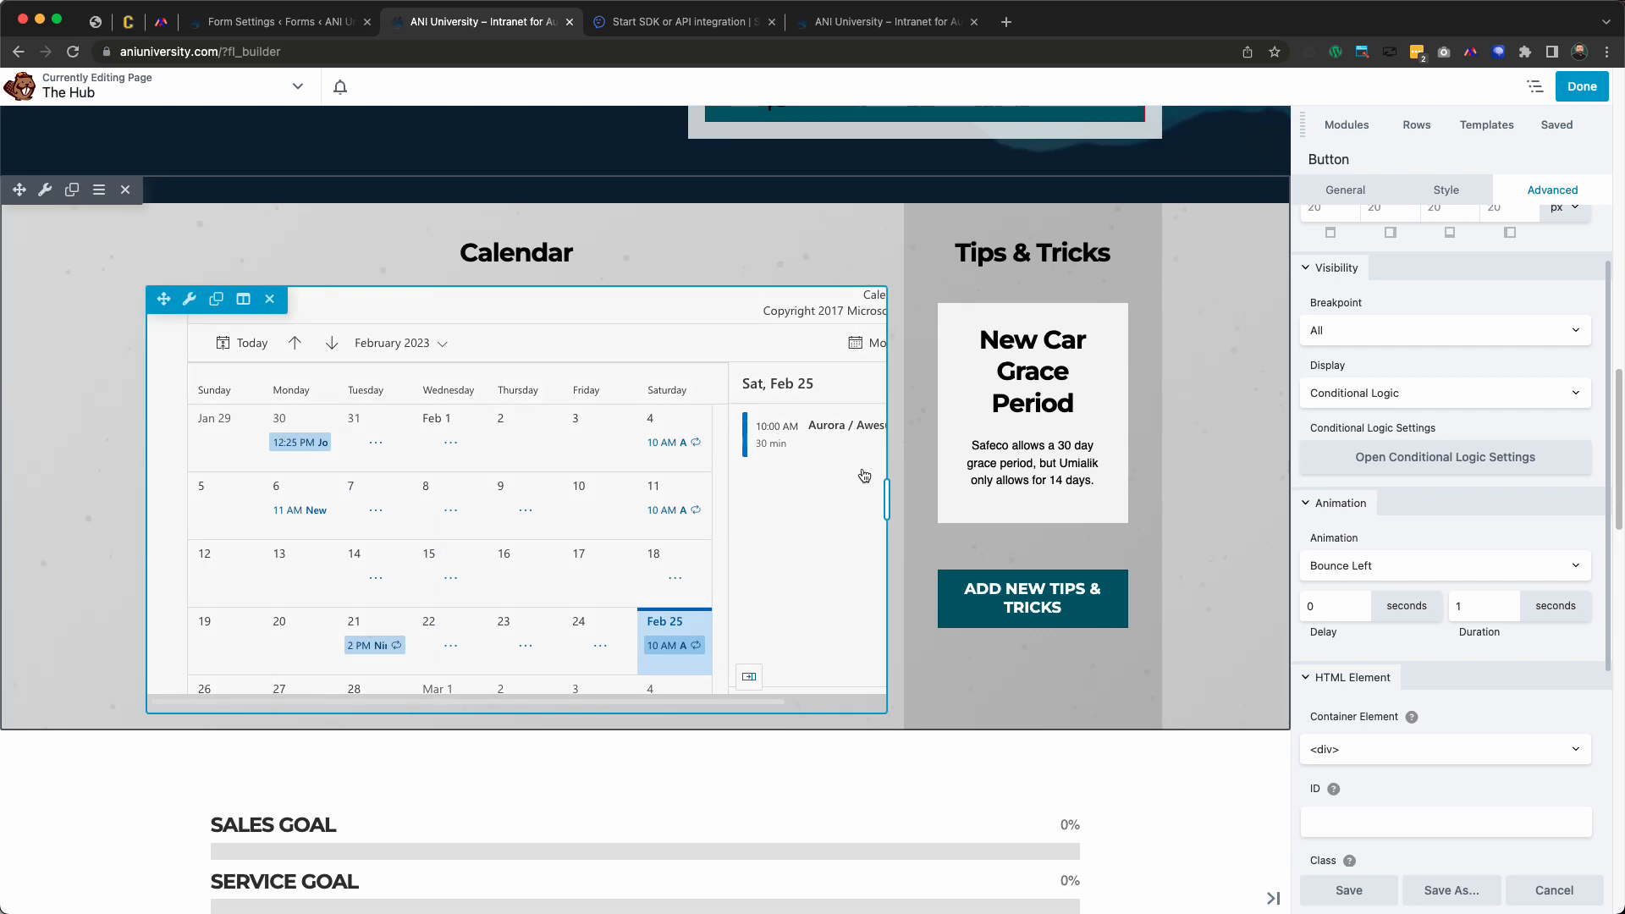
{"action": "scroll", "coordinate": [864, 475], "scroll_direction": "up", "scroll_amount": 4}
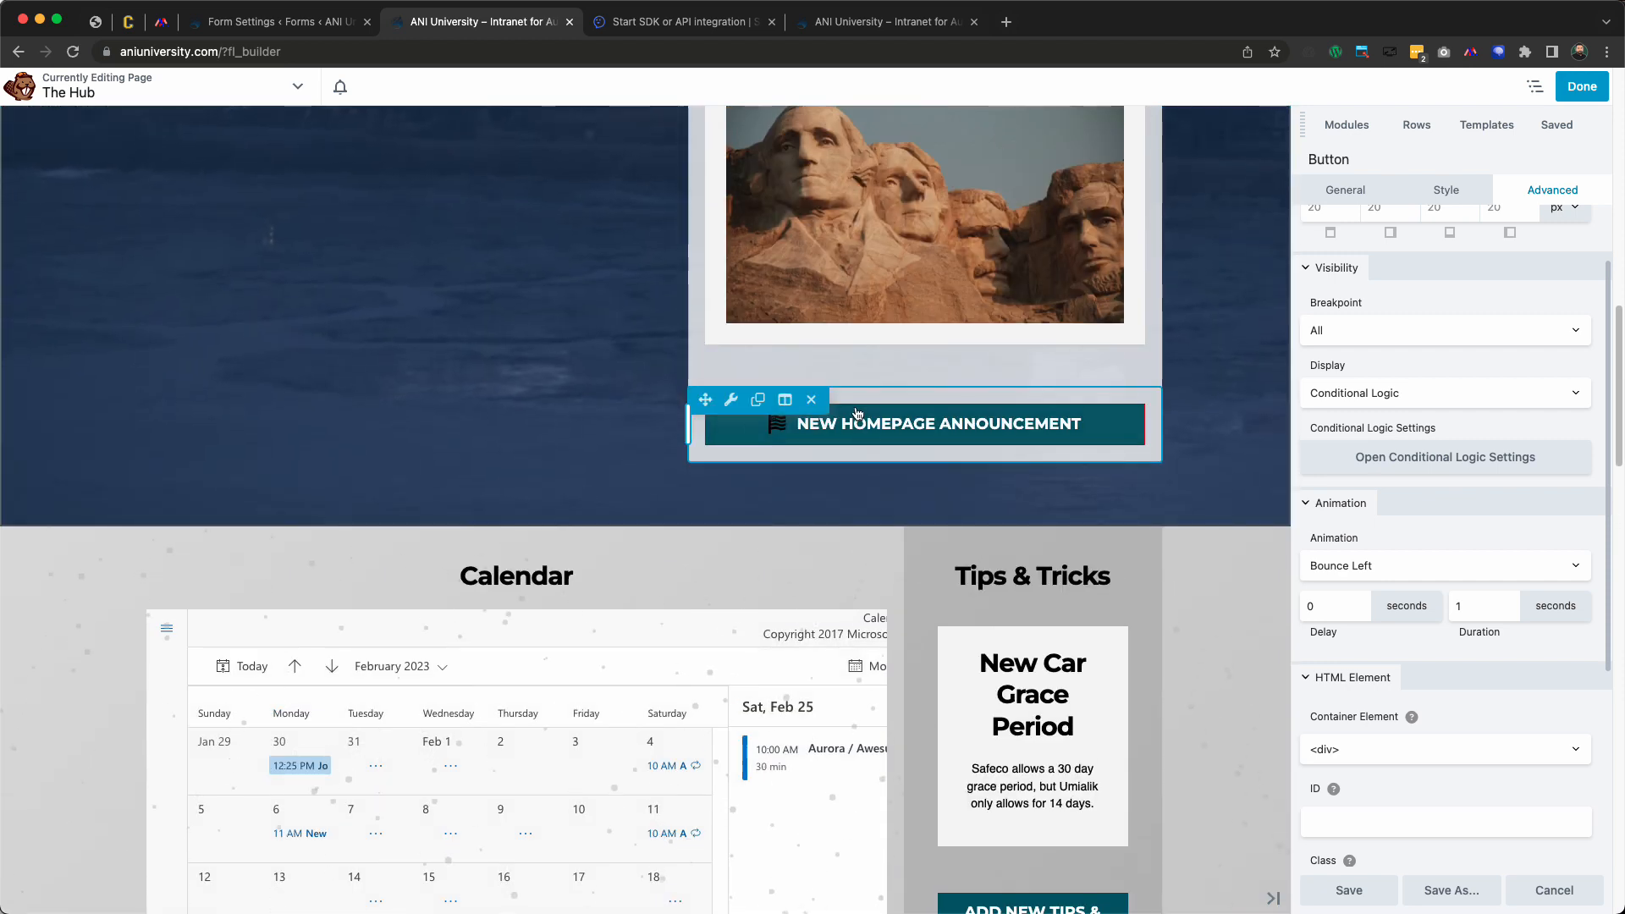
{"action": "scroll", "coordinate": [903, 478], "scroll_direction": "down", "scroll_amount": 1}
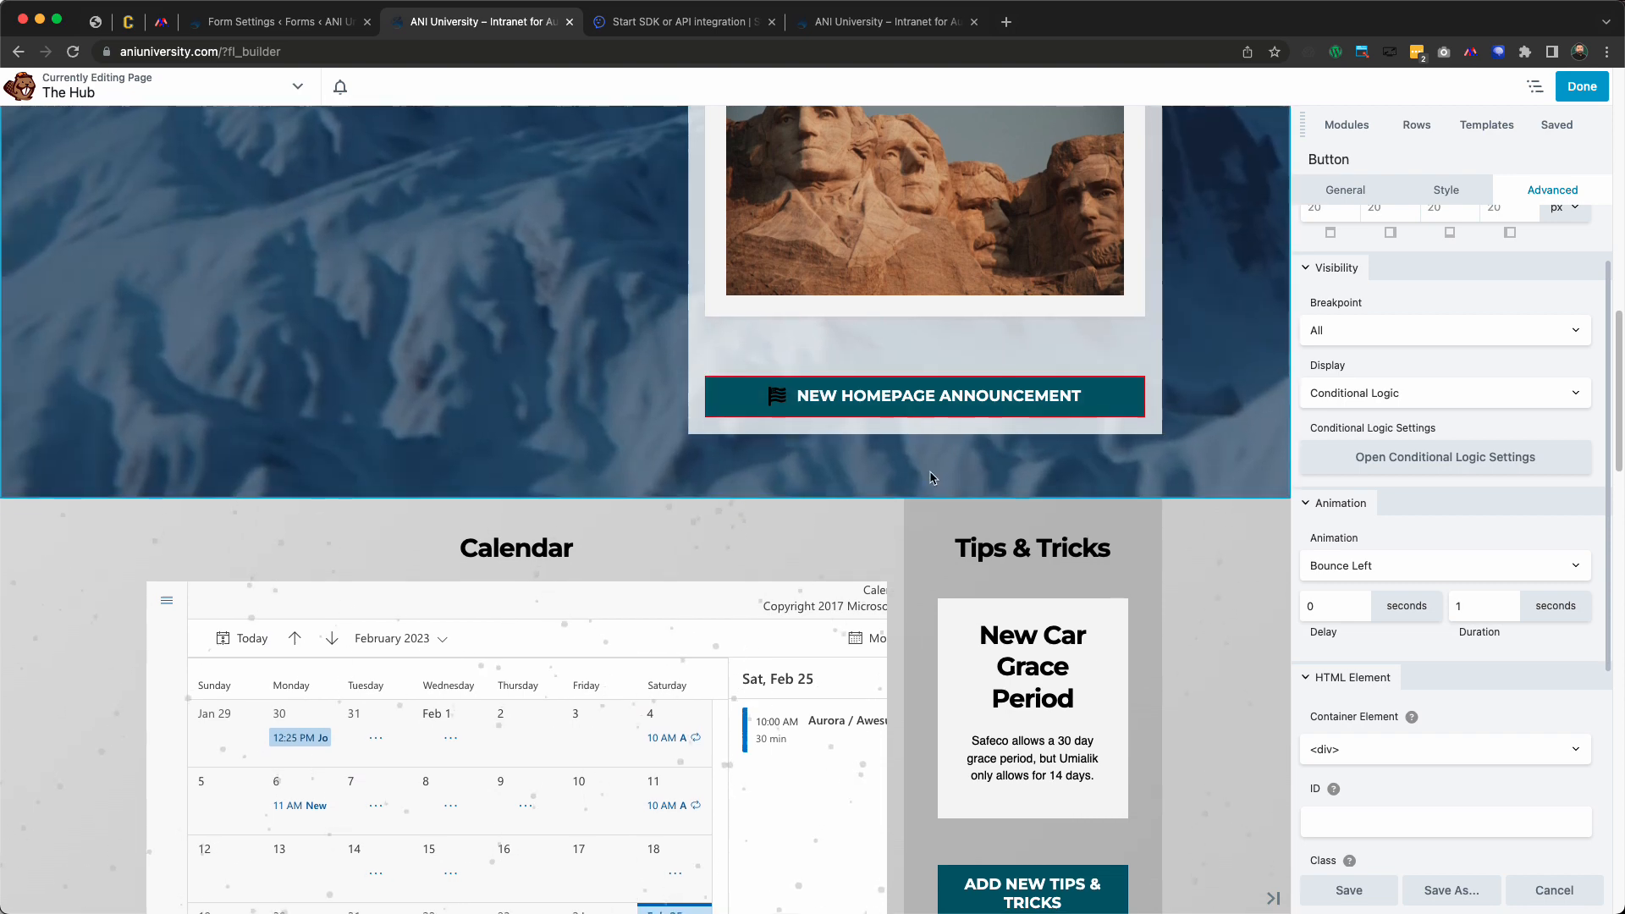
{"action": "scroll", "coordinate": [923, 479], "scroll_direction": "down", "scroll_amount": 1}
{"action": "scroll", "coordinate": [930, 479], "scroll_direction": "up", "scroll_amount": 2}
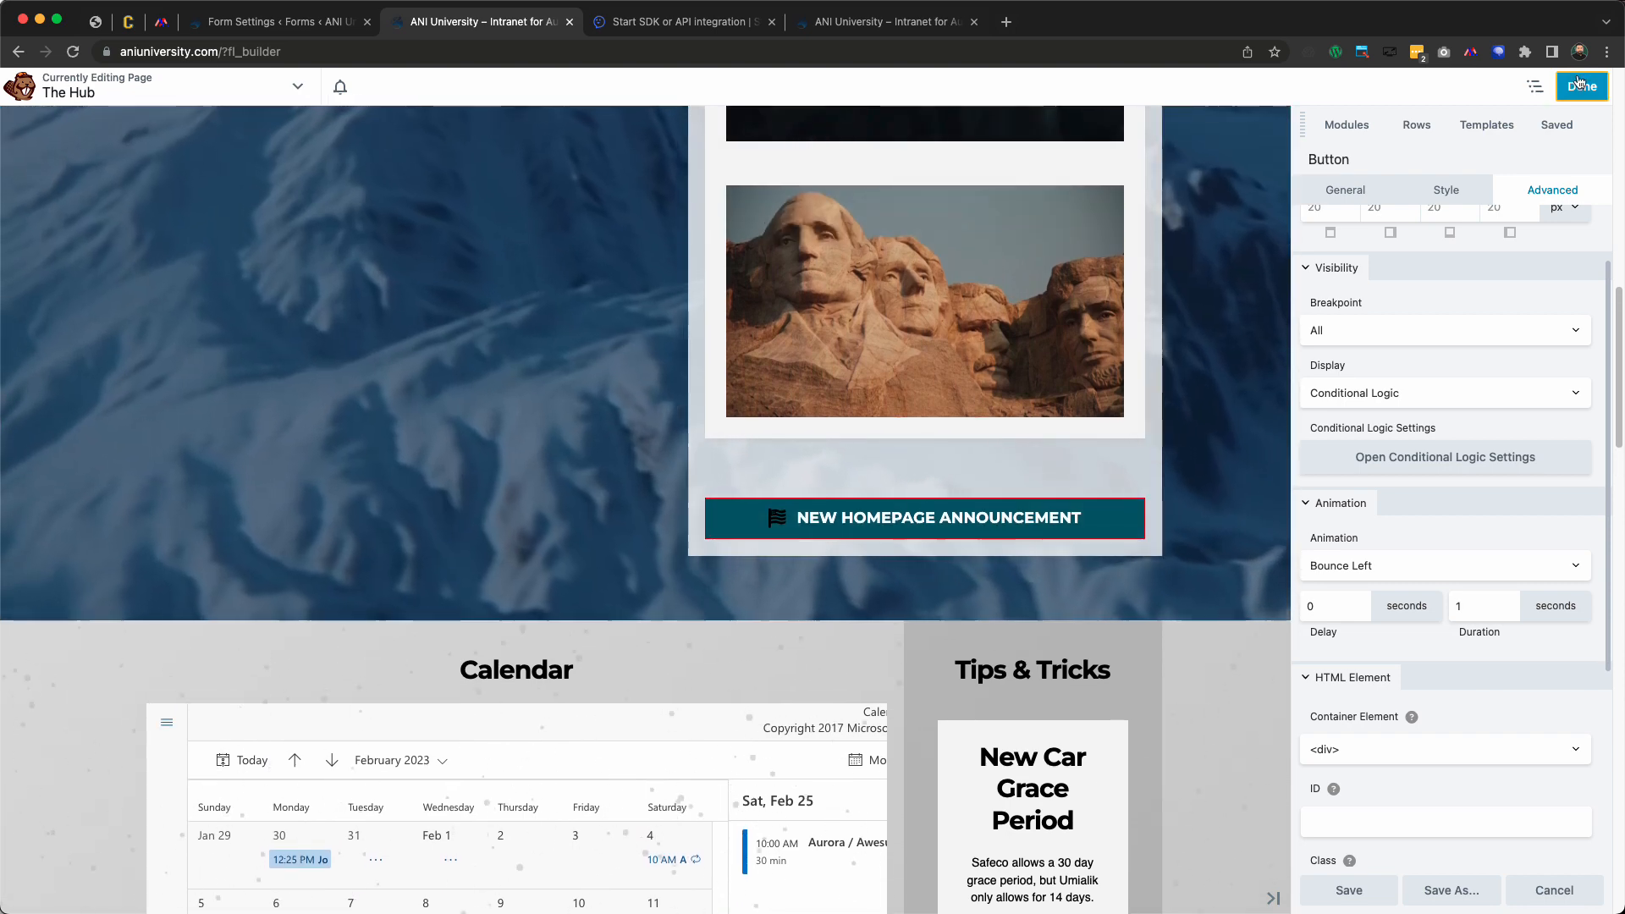
{"action": "left_click", "coordinate": [1579, 84]}
{"action": "left_click", "coordinate": [1503, 85]}
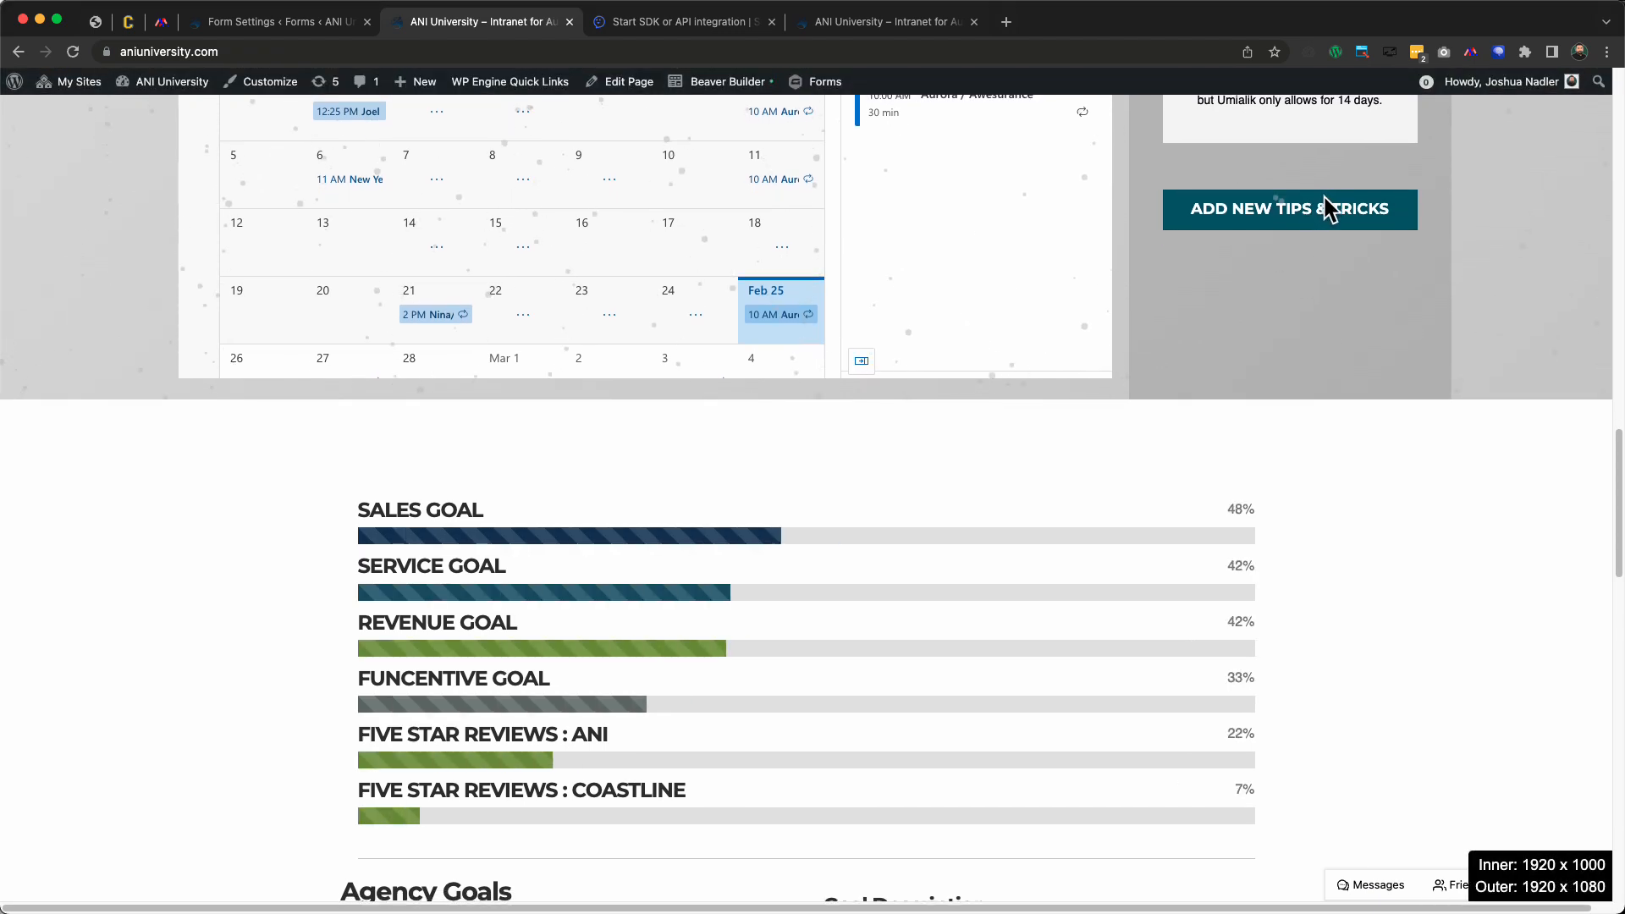
{"action": "scroll", "coordinate": [1224, 328], "scroll_direction": "up", "scroll_amount": 8}
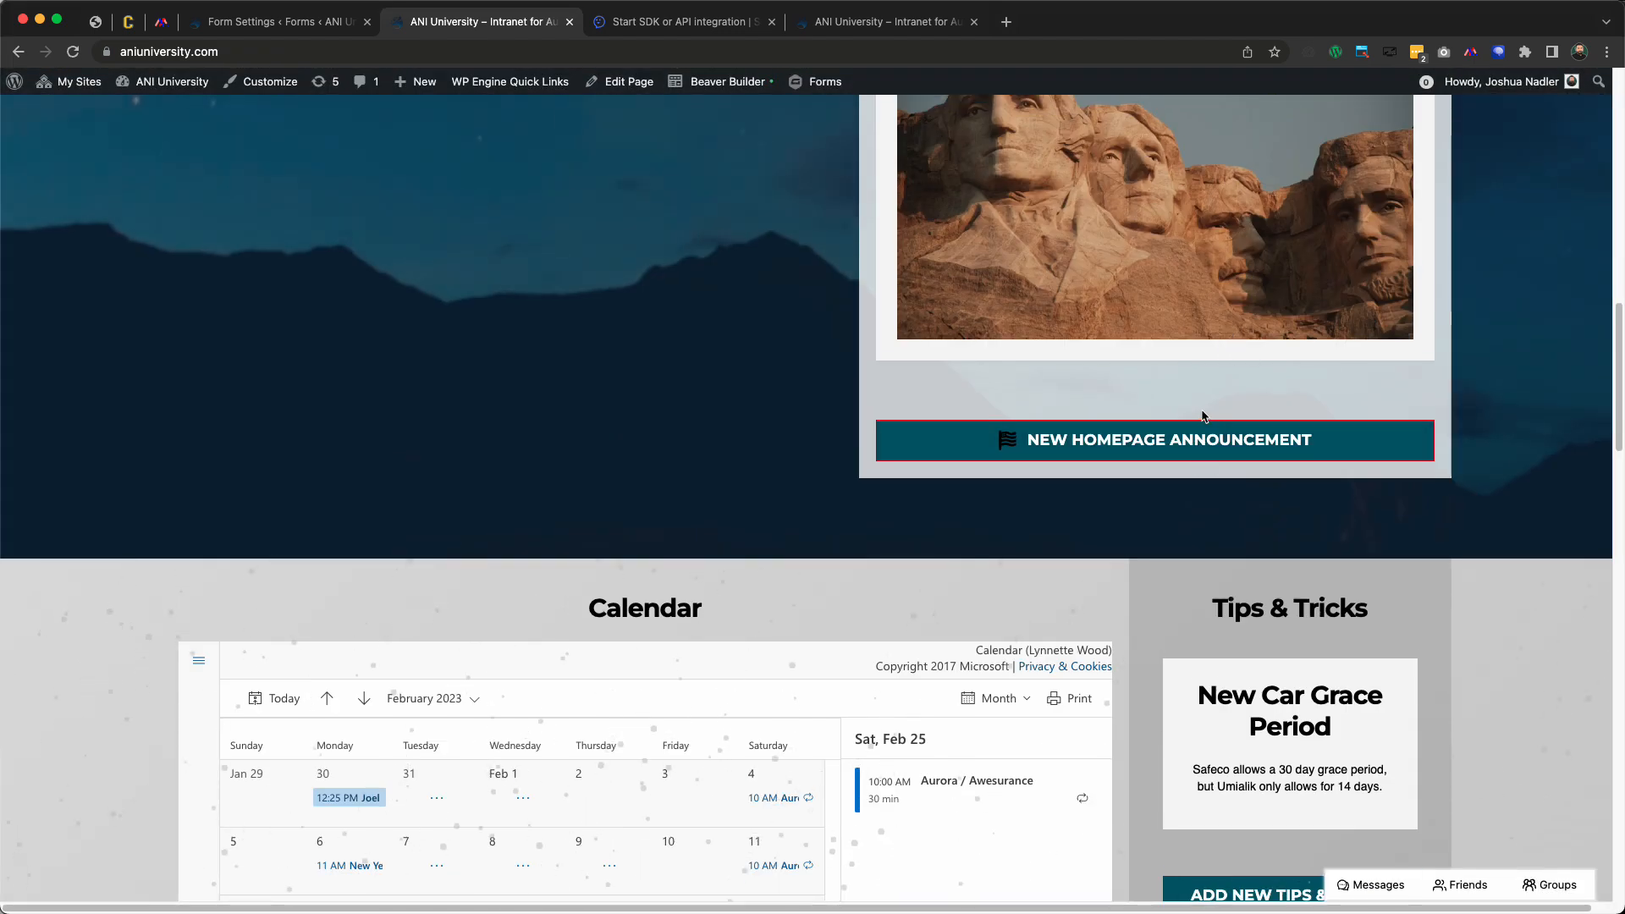
{"action": "scroll", "coordinate": [1161, 468], "scroll_direction": "up", "scroll_amount": 10}
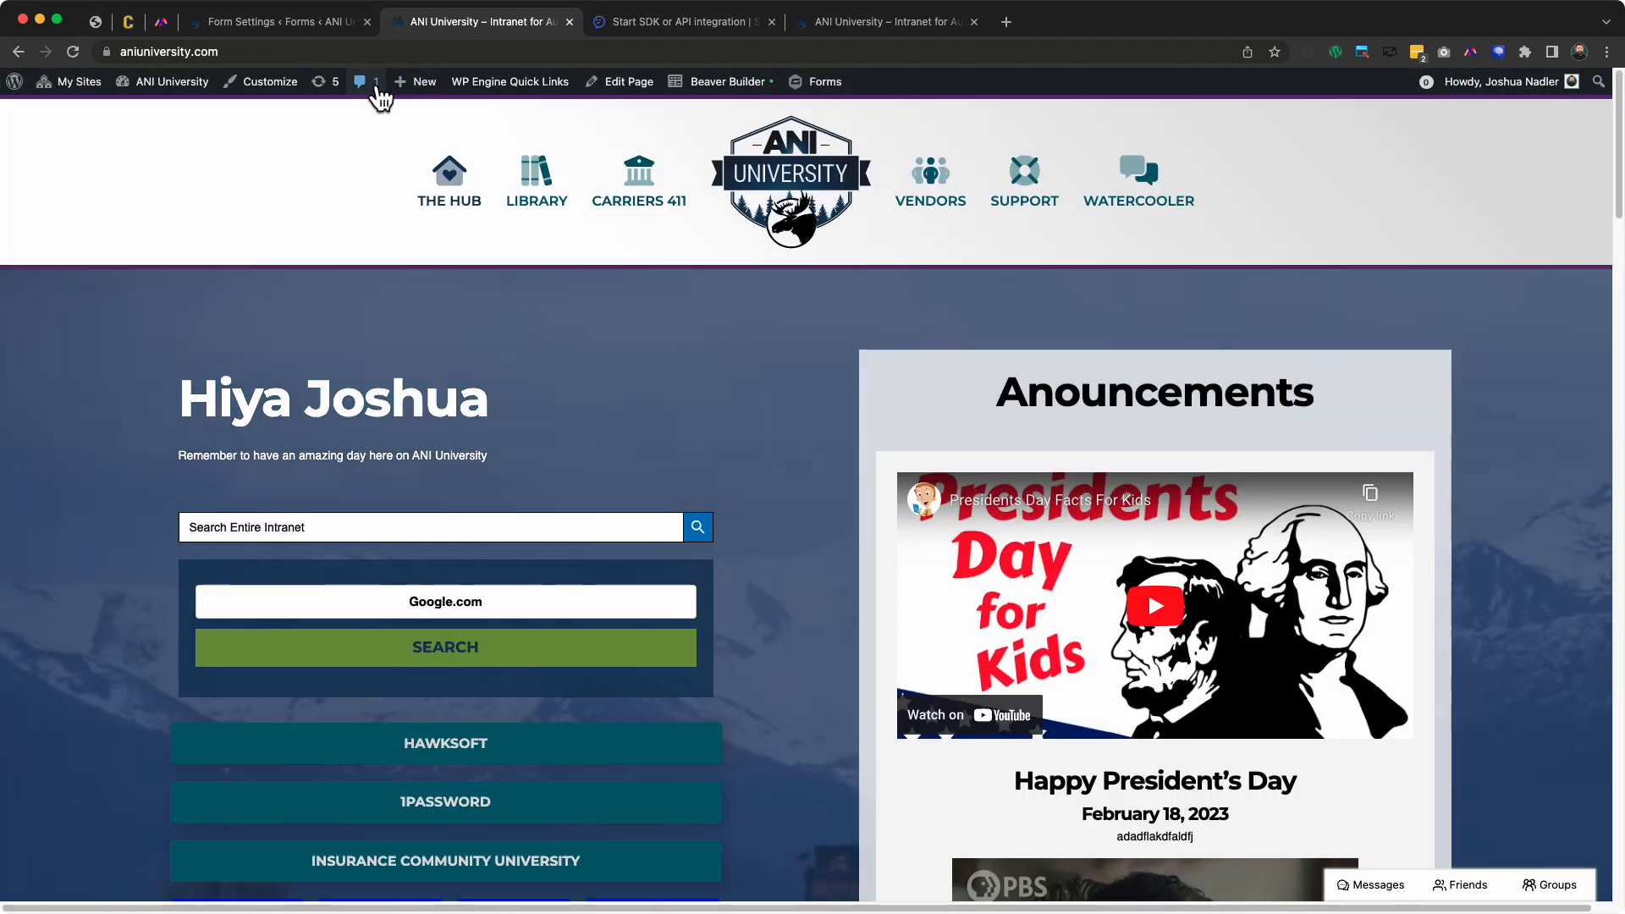
Return to the site's WordPress admin and open the list of all users
{"action": "left_click", "coordinate": [285, 26]}
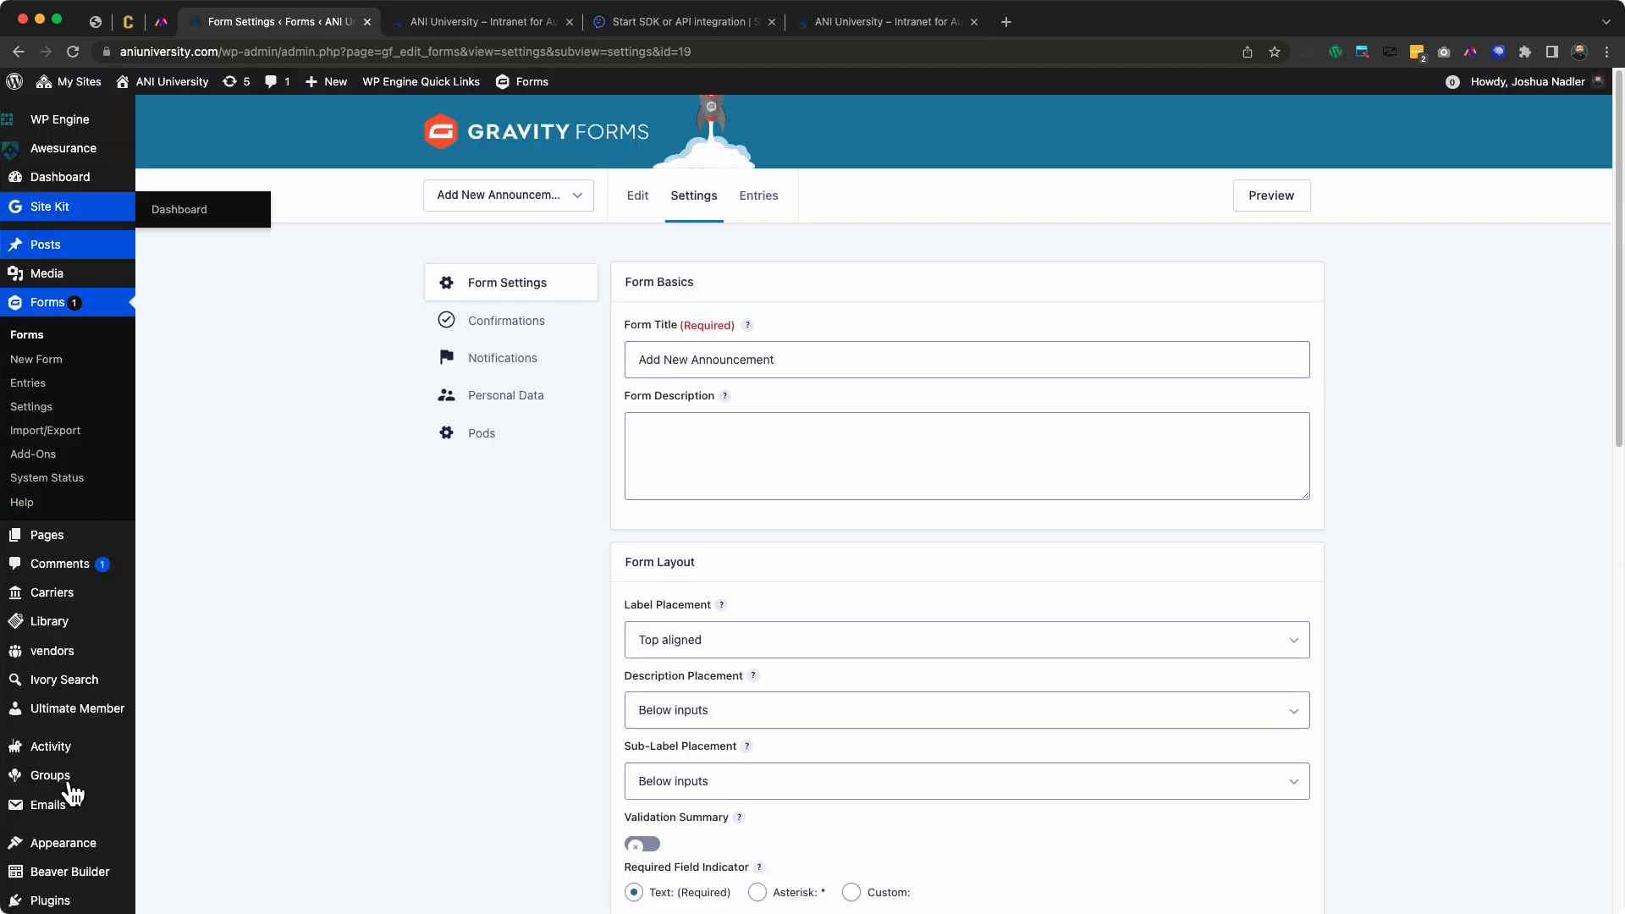
{"action": "scroll", "coordinate": [50, 719], "scroll_direction": "down", "scroll_amount": 2}
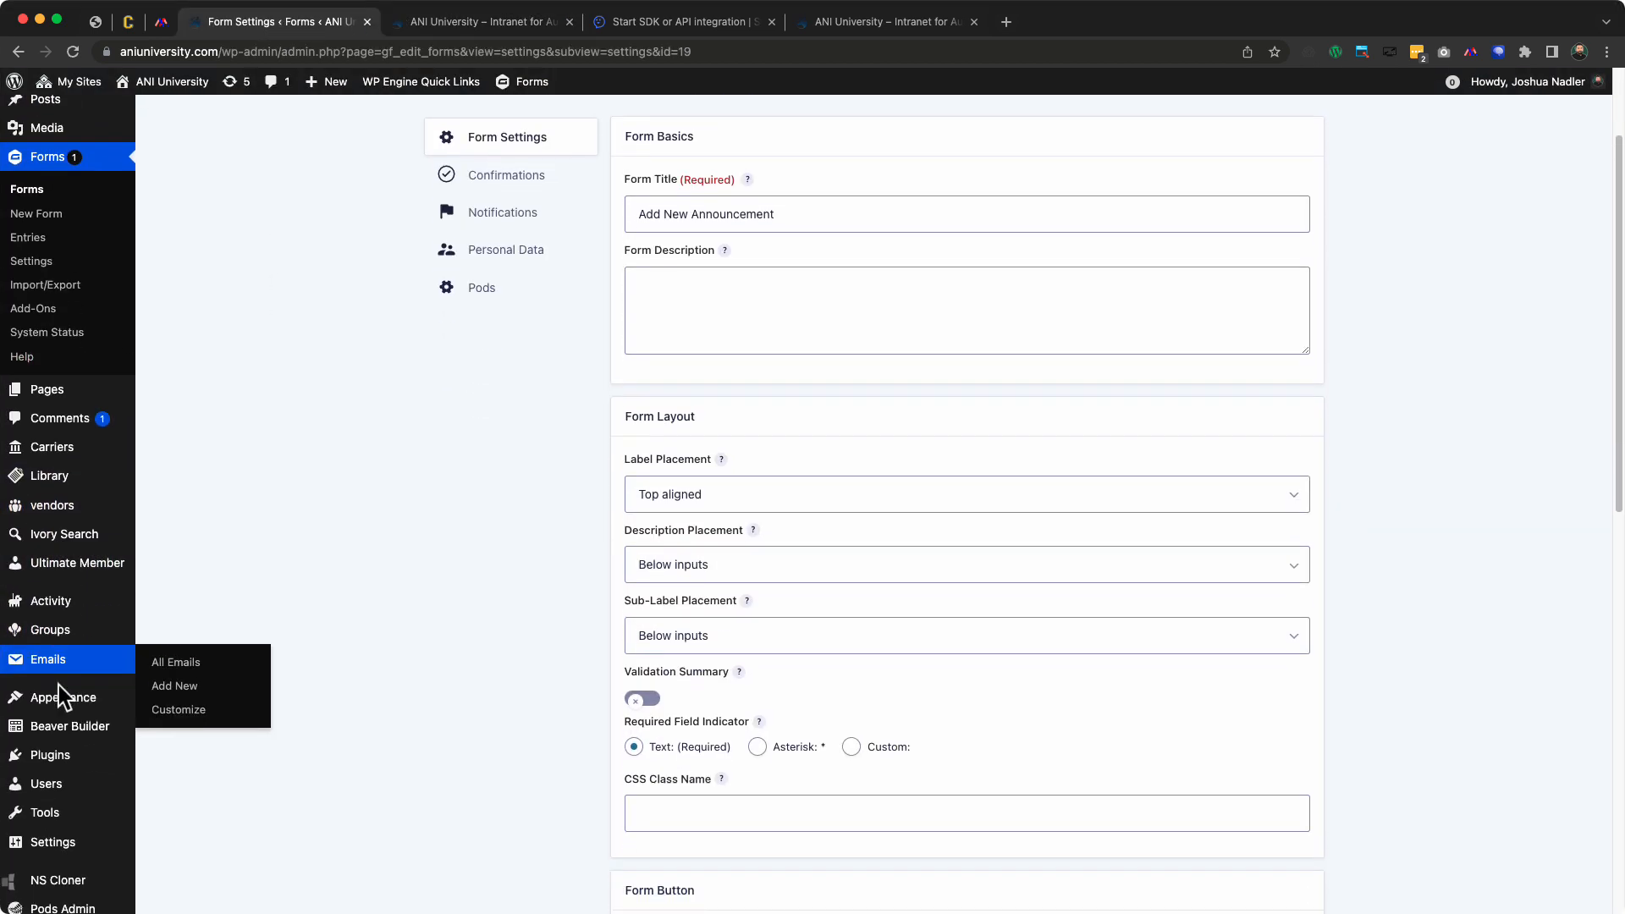
{"action": "left_click", "coordinate": [71, 791]}
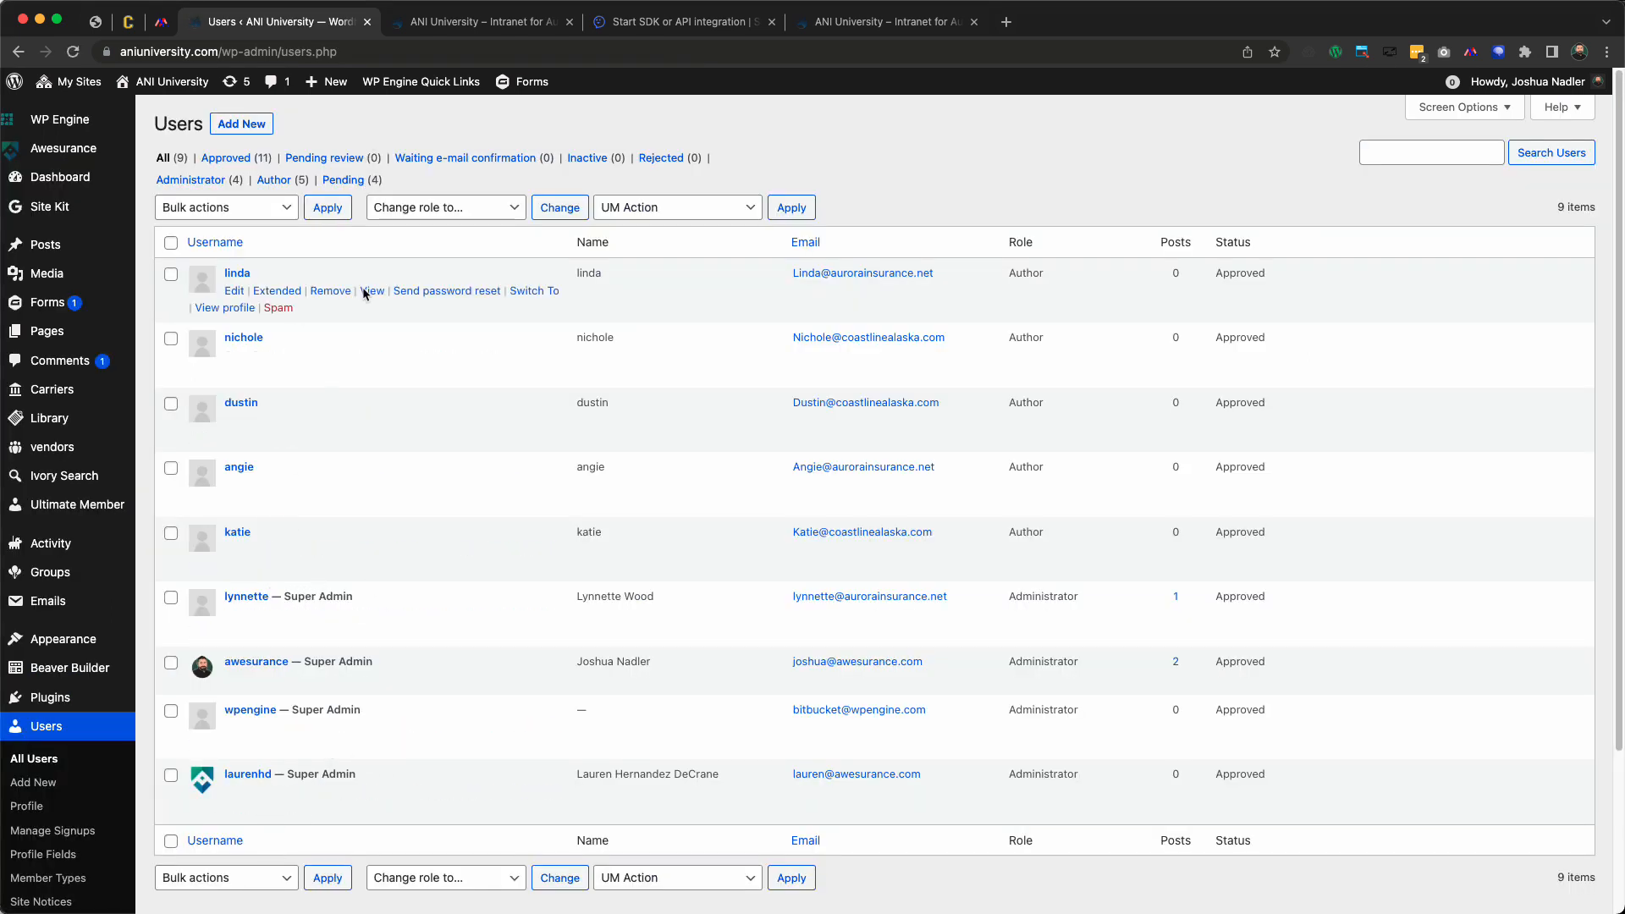
Review the announcements and their GIF on the site's live homepage
{"action": "left_click", "coordinate": [489, 17]}
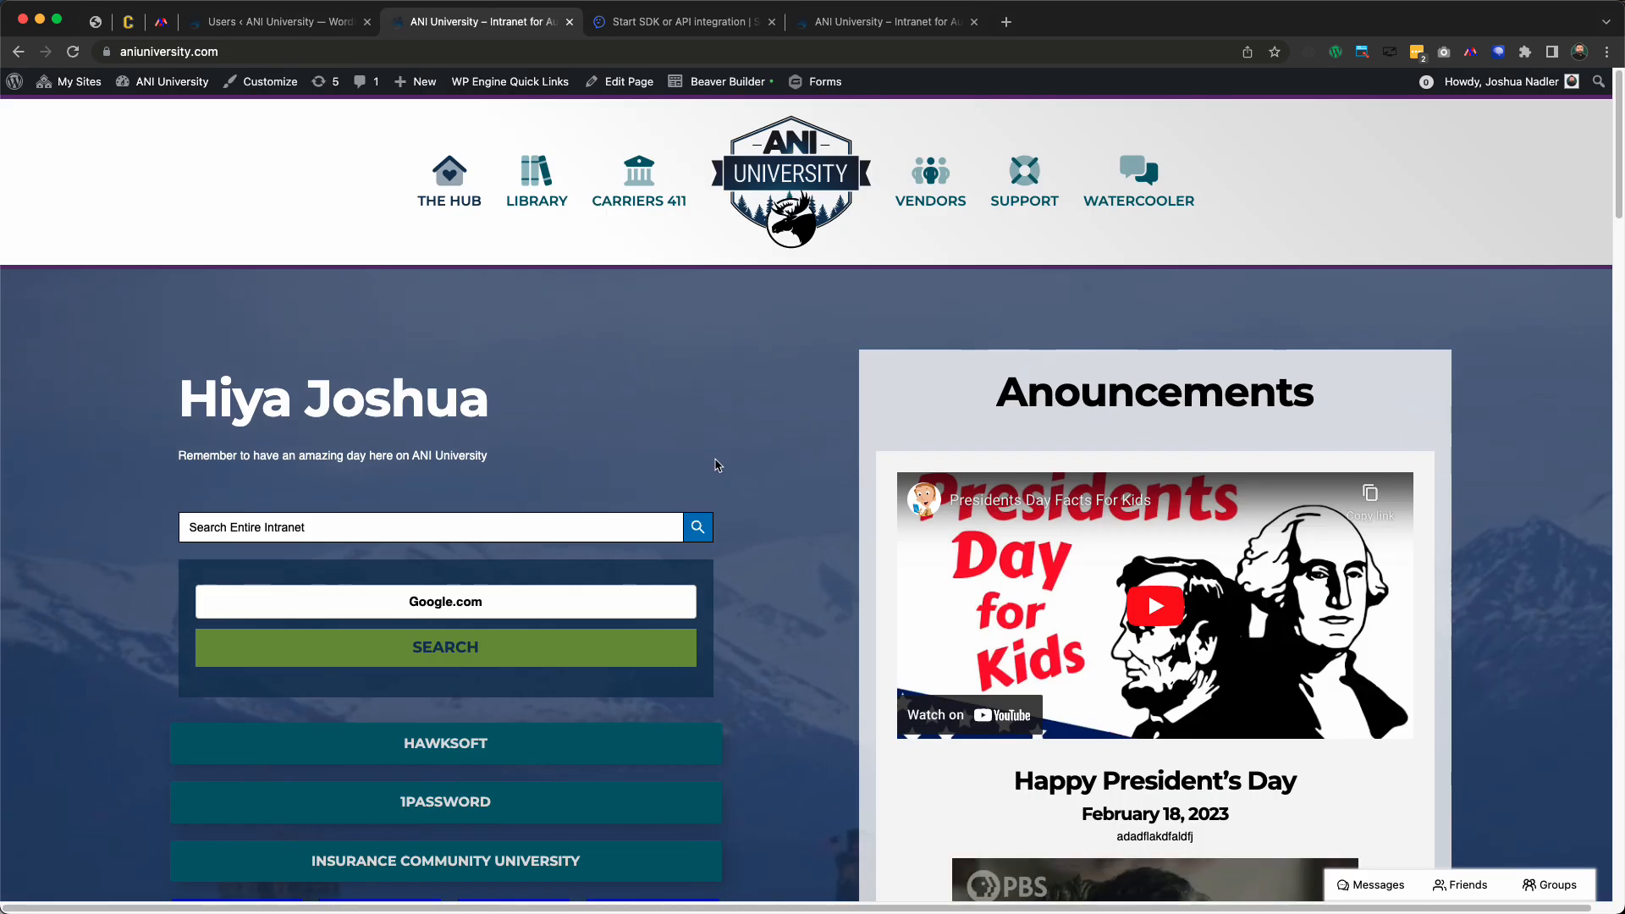
{"action": "scroll", "coordinate": [714, 464], "scroll_direction": "down", "scroll_amount": 4}
{"action": "scroll", "coordinate": [1173, 772], "scroll_direction": "down", "scroll_amount": 5}
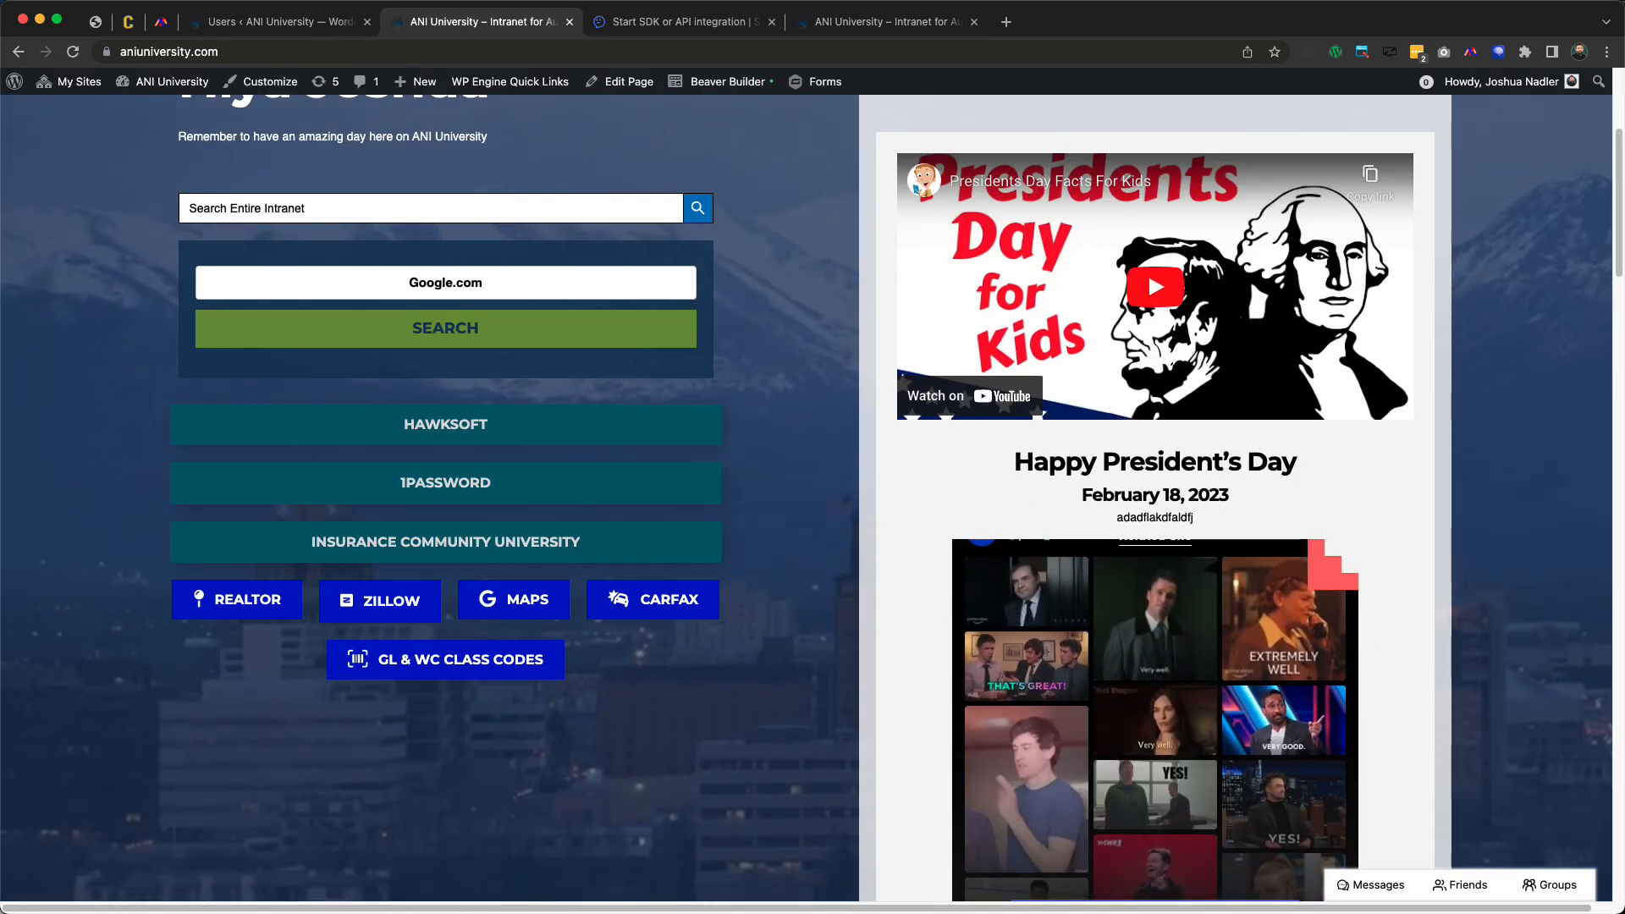
Return to the WordPress admin and open the GIF Master settings with the Tenor and Giphy API key fields
{"action": "left_click", "coordinate": [290, 22]}
{"action": "scroll", "coordinate": [59, 724], "scroll_direction": "down", "scroll_amount": 3}
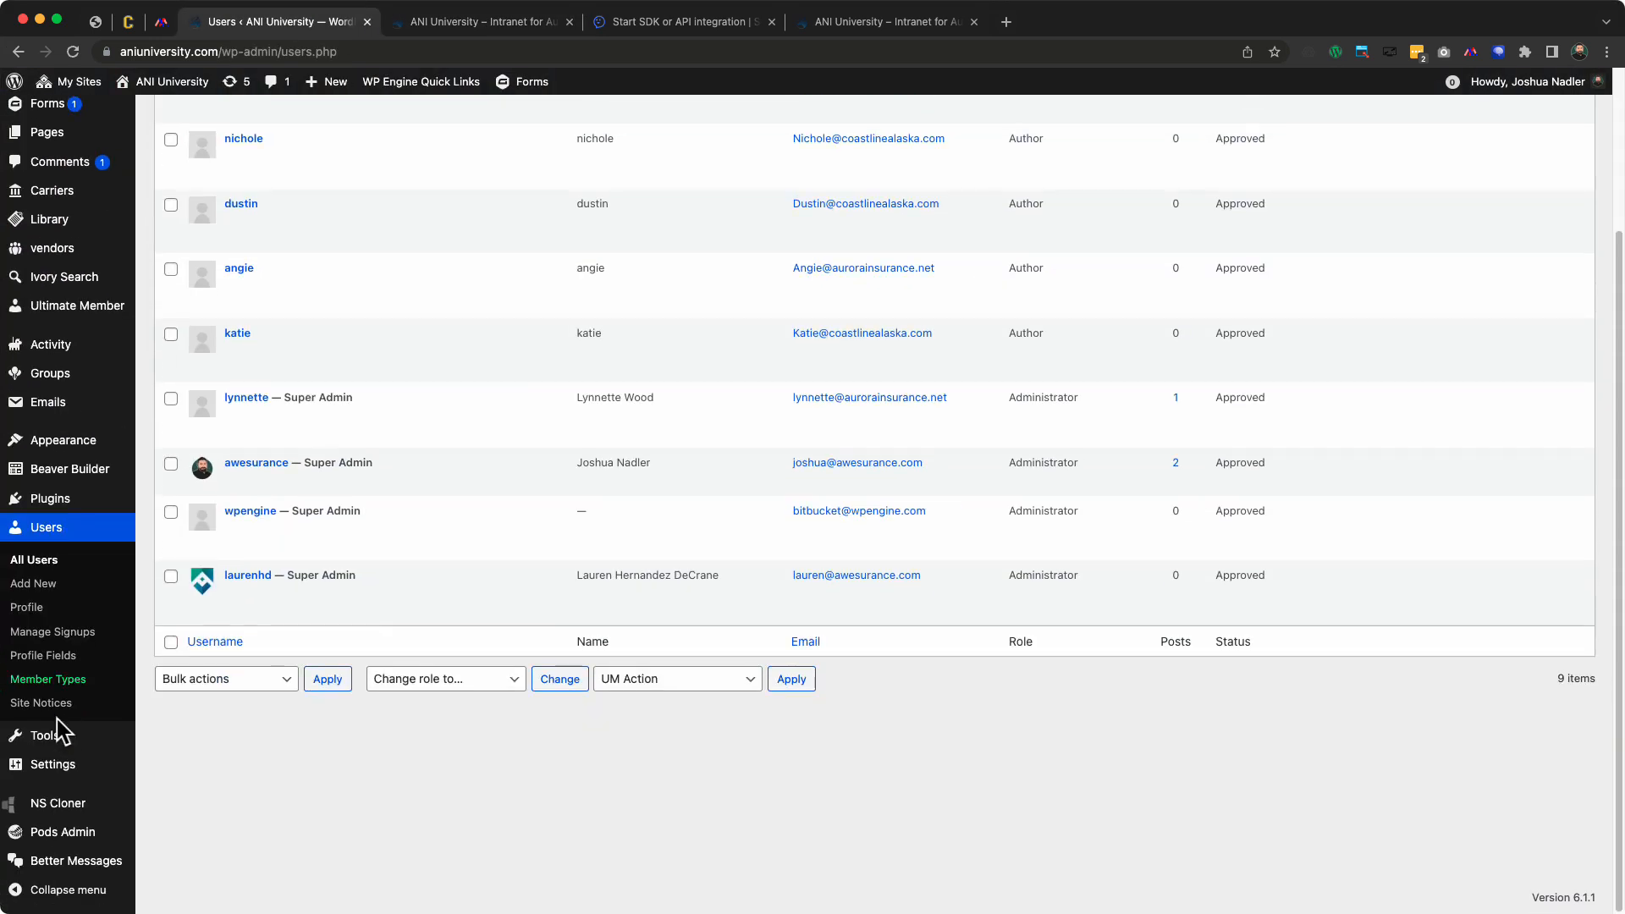
{"action": "mouse_move", "coordinate": [80, 745]}
{"action": "mouse_move", "coordinate": [78, 774]}
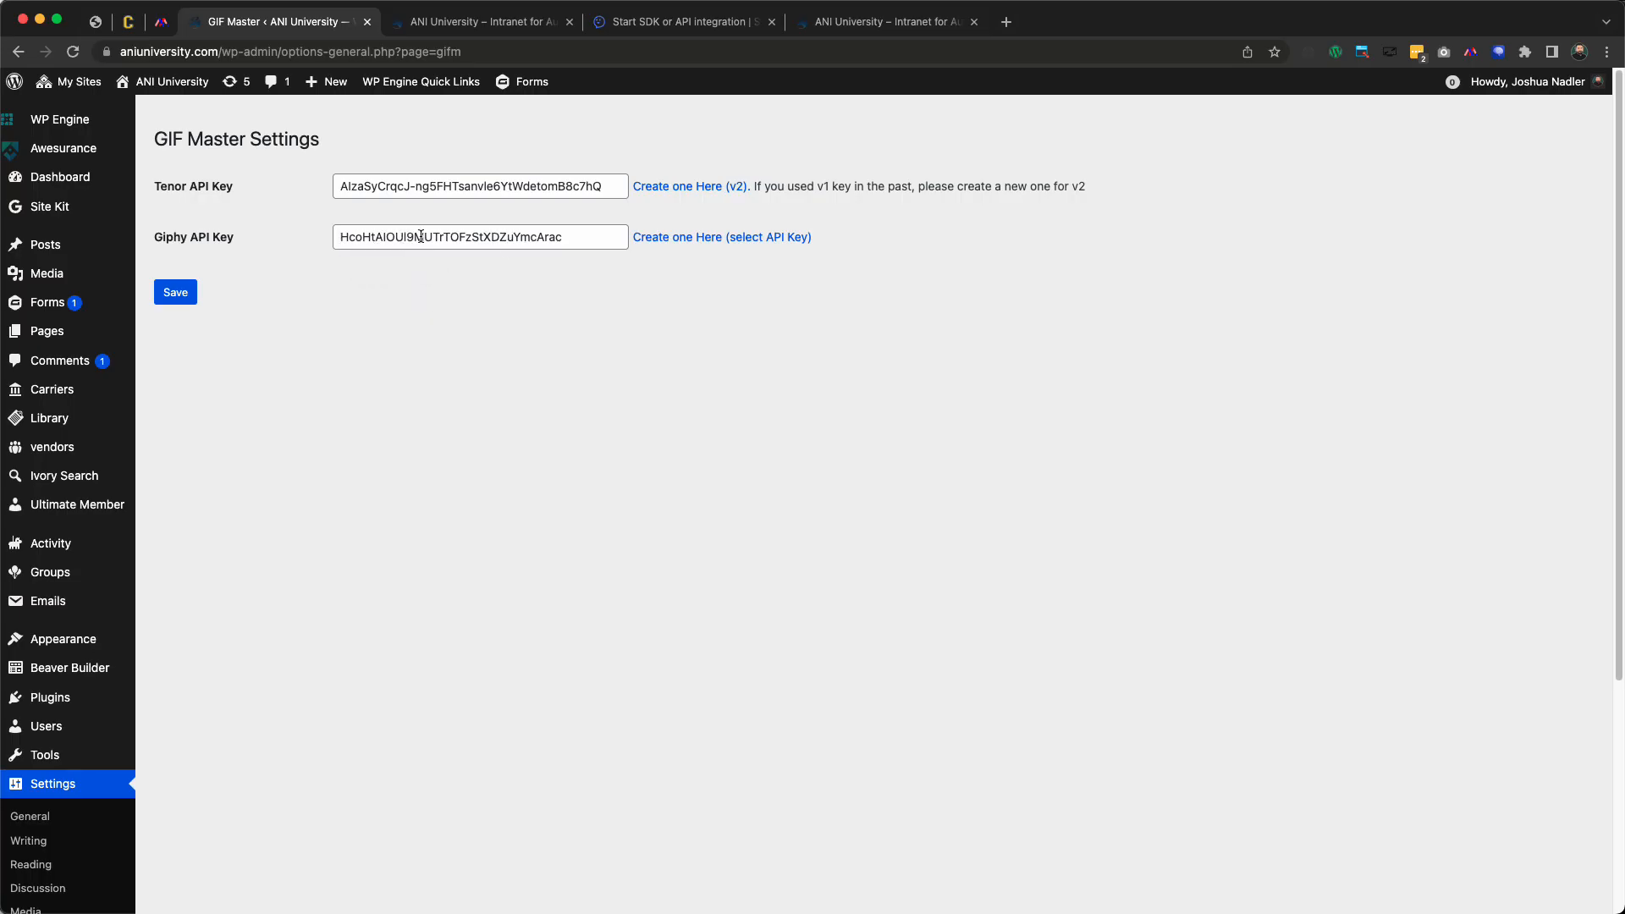
Open the GIFs & Stickers integration settings of Better Messages, review the GIPHY and Stipop.io sections, and save them
{"action": "scroll", "coordinate": [85, 737], "scroll_direction": "down", "scroll_amount": 5}
{"action": "left_click", "coordinate": [94, 863]}
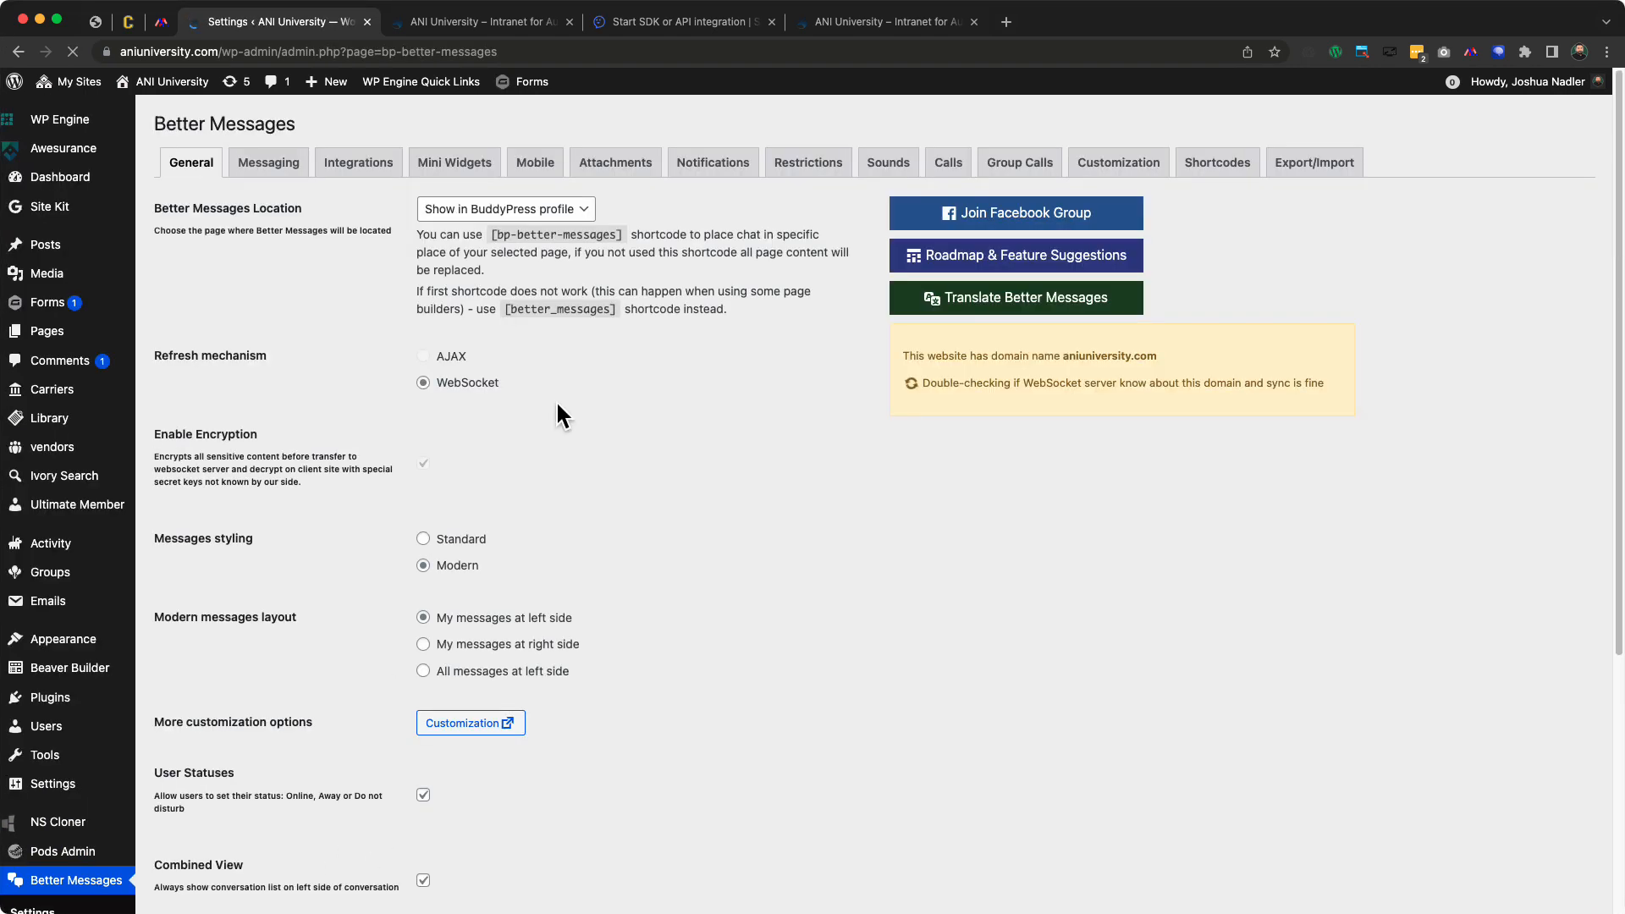
{"action": "left_click", "coordinate": [362, 173]}
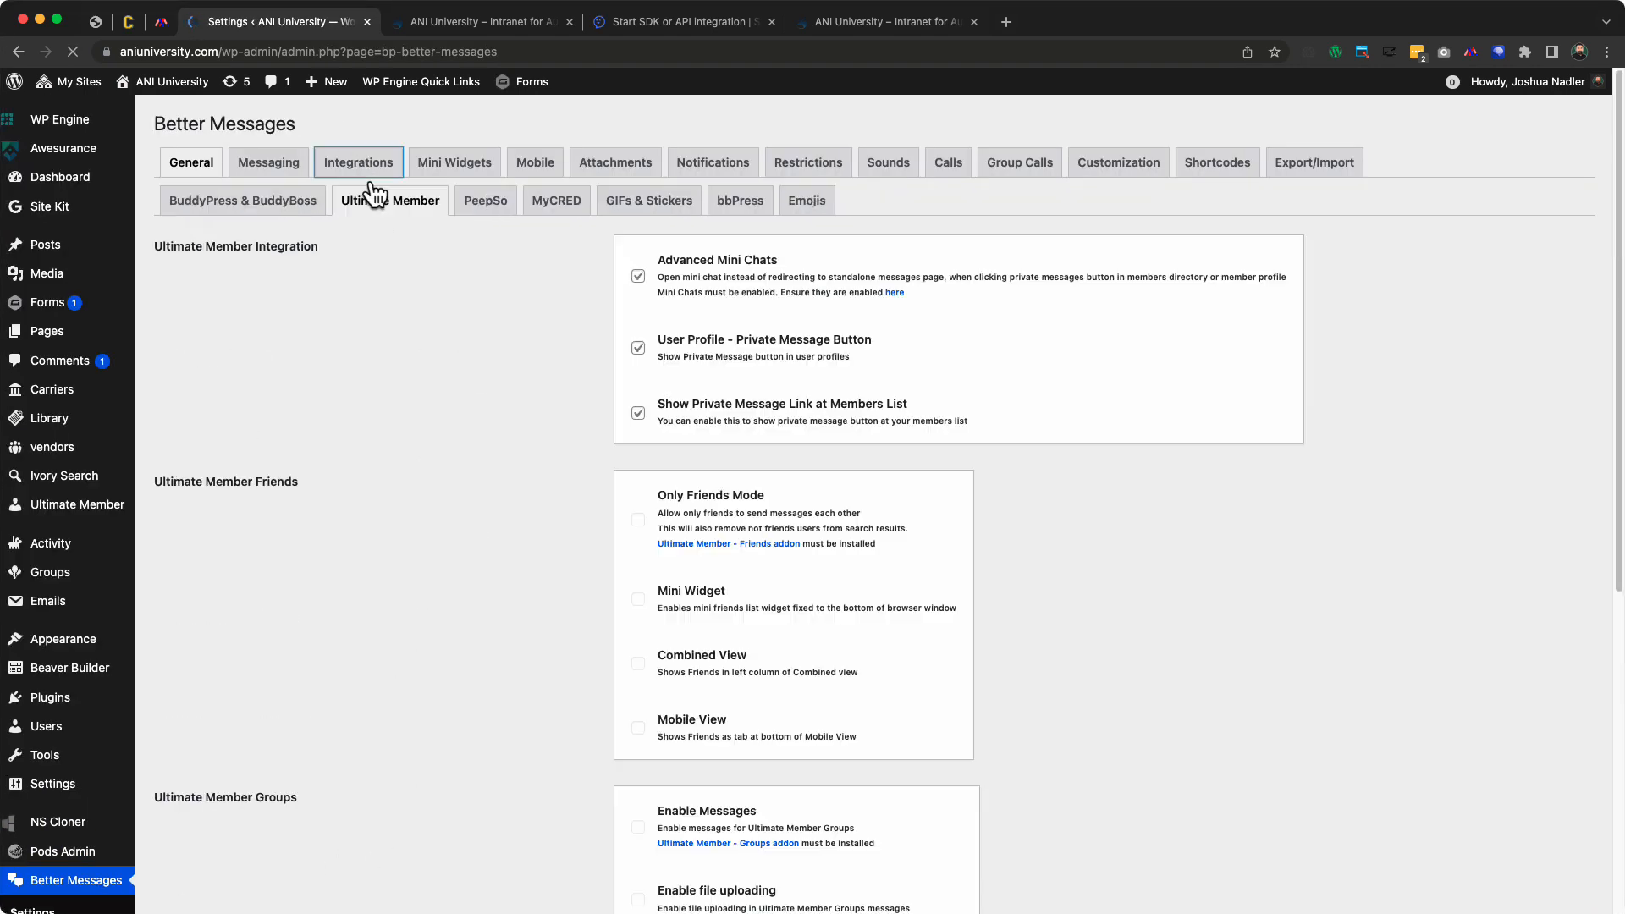
{"action": "left_click", "coordinate": [680, 224]}
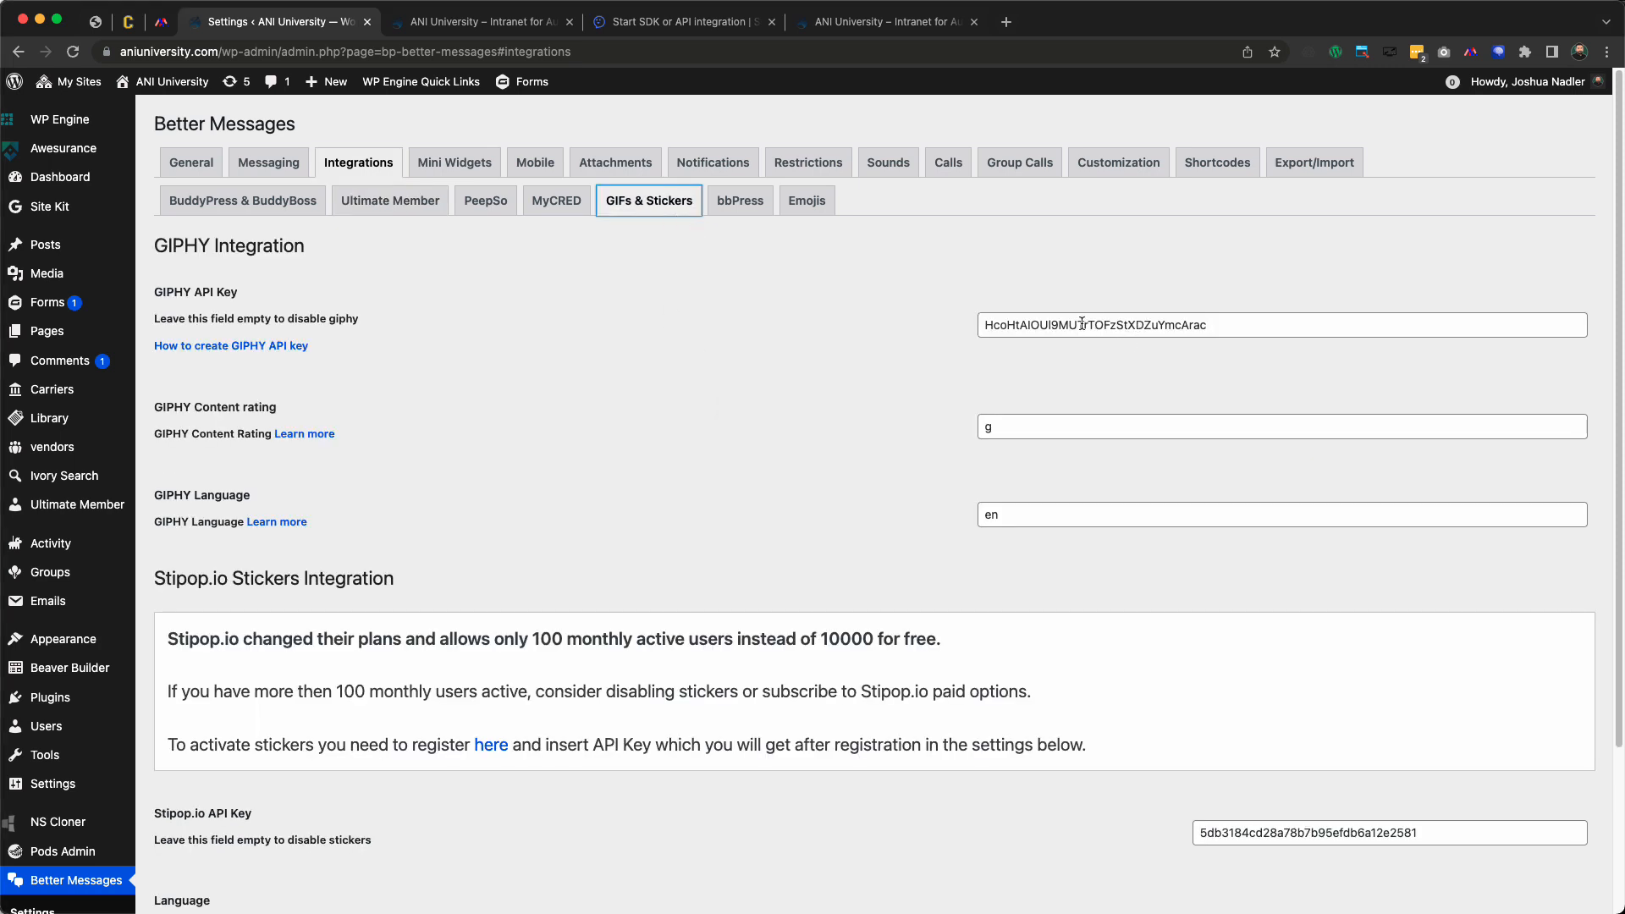
{"action": "scroll", "coordinate": [911, 395], "scroll_direction": "down", "scroll_amount": 5}
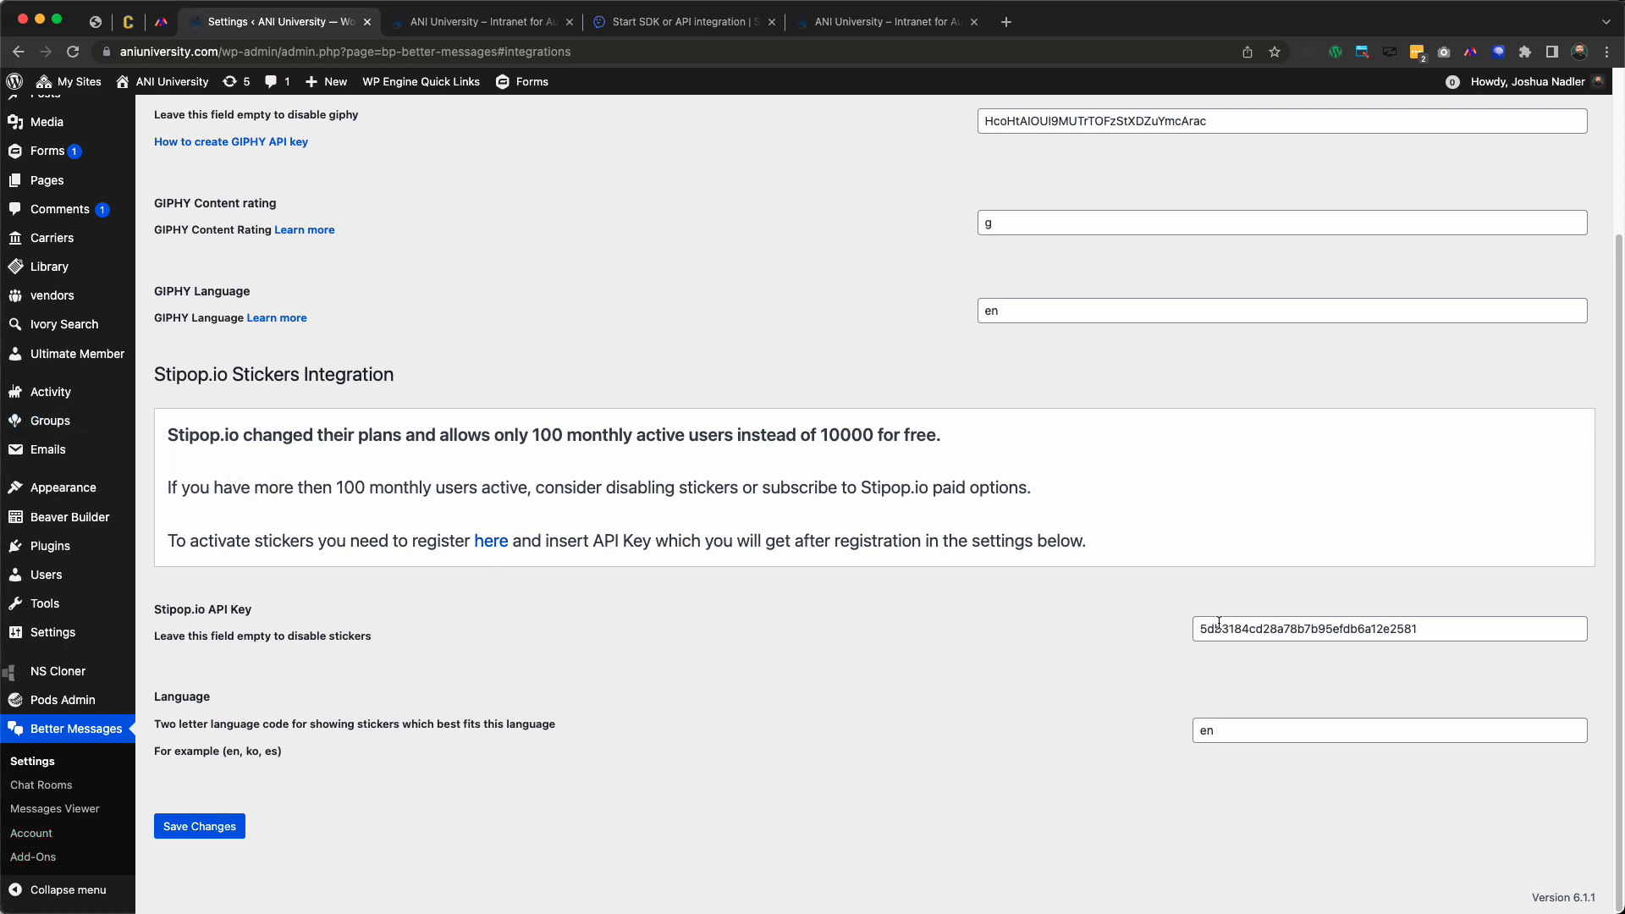
{"action": "left_click", "coordinate": [230, 832]}
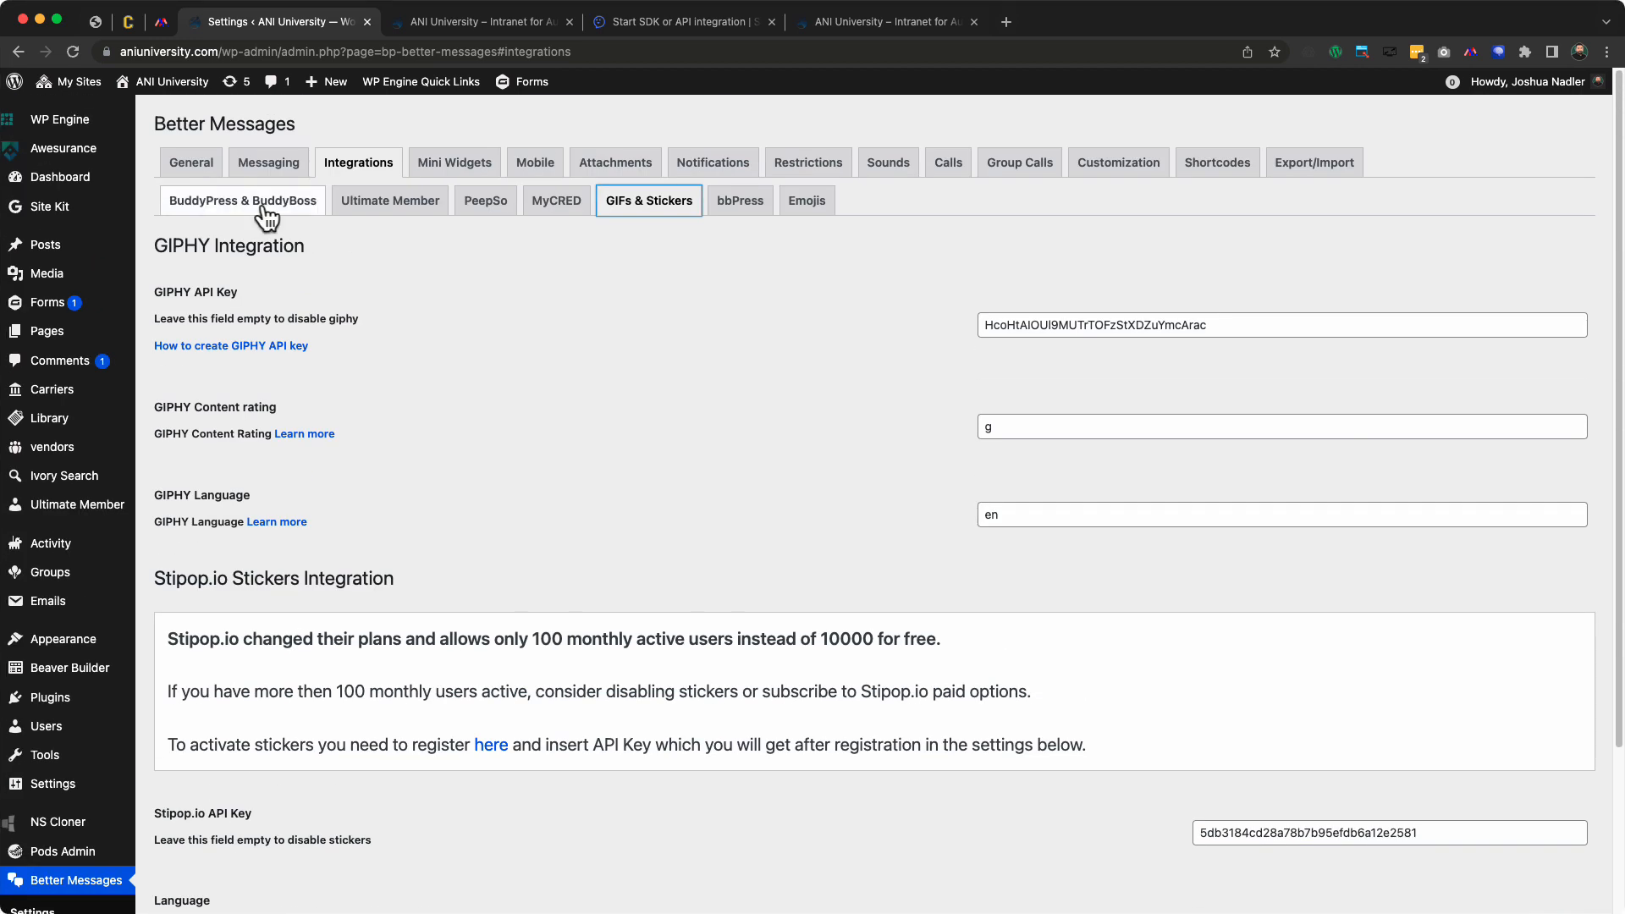
Visit the live homepage and open the existing private conversation from the Messages chat widget
{"action": "mouse_move", "coordinate": [180, 88]}
{"action": "left_click", "coordinate": [172, 118]}
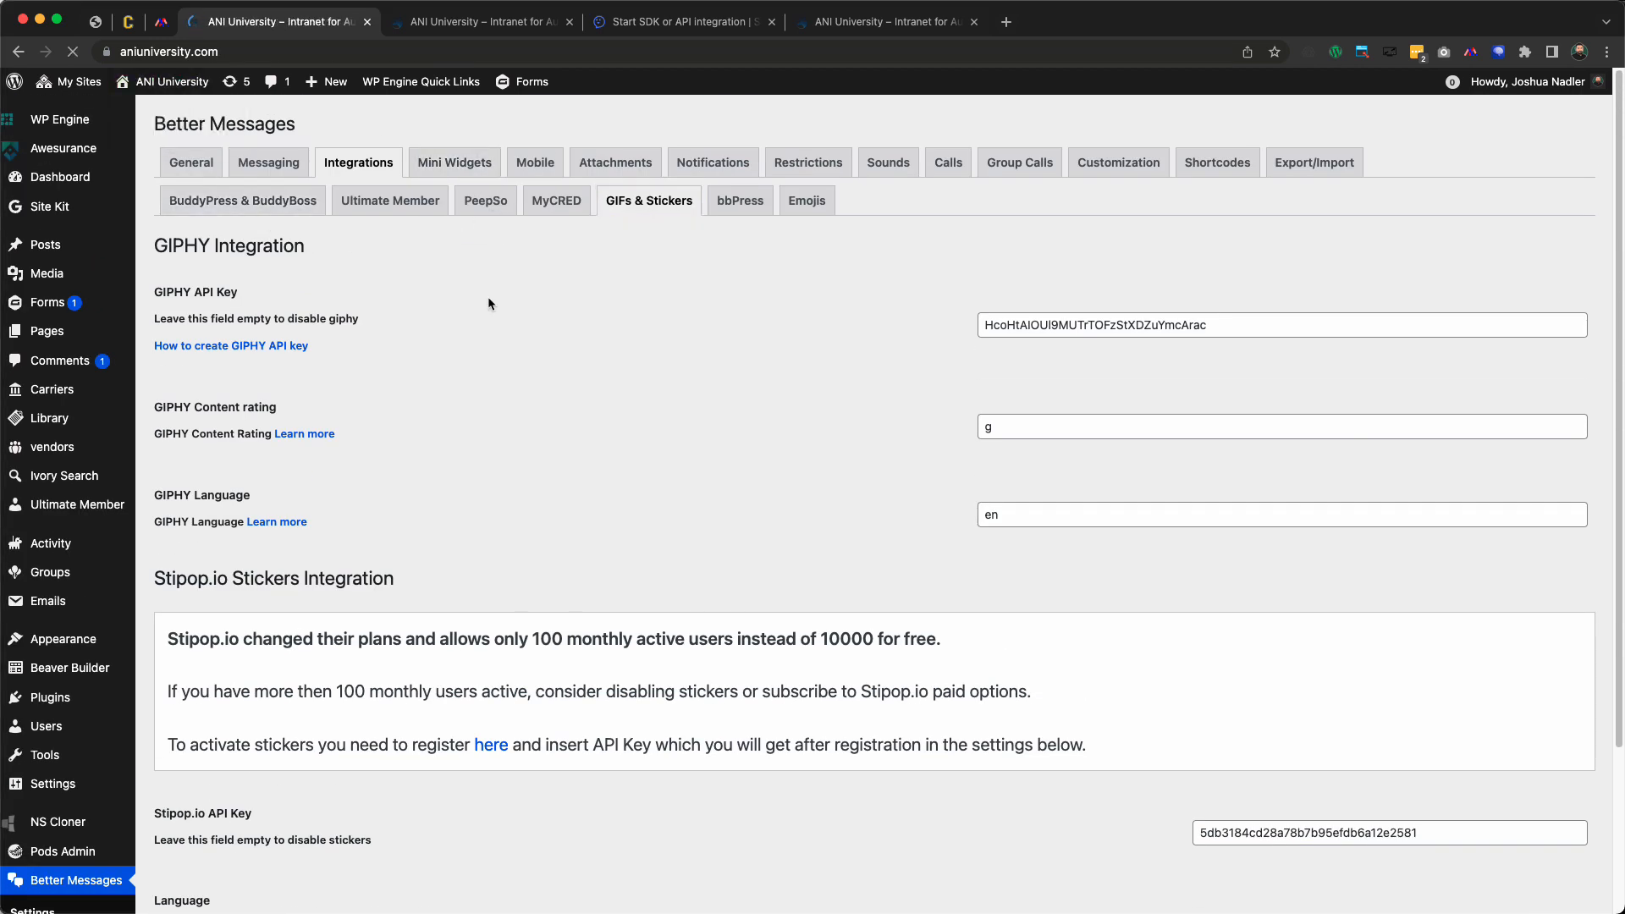
{"action": "scroll", "coordinate": [756, 441], "scroll_direction": "down", "scroll_amount": 5}
{"action": "scroll", "coordinate": [756, 441], "scroll_direction": "down", "scroll_amount": 10}
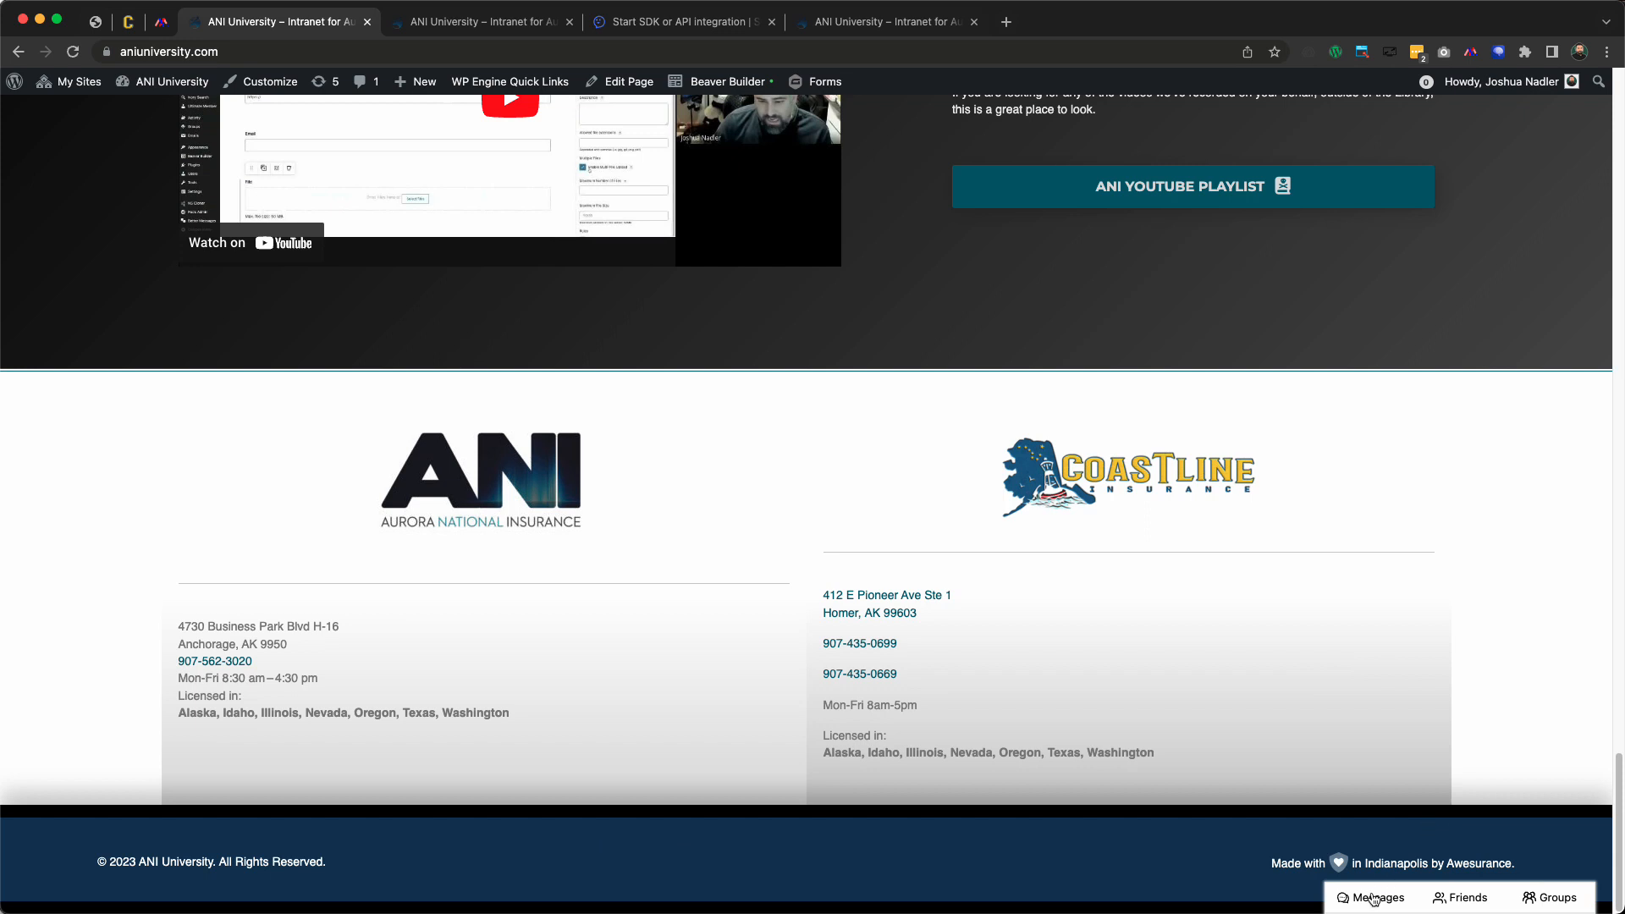
{"action": "left_click", "coordinate": [1373, 898]}
{"action": "left_click", "coordinate": [1418, 610]}
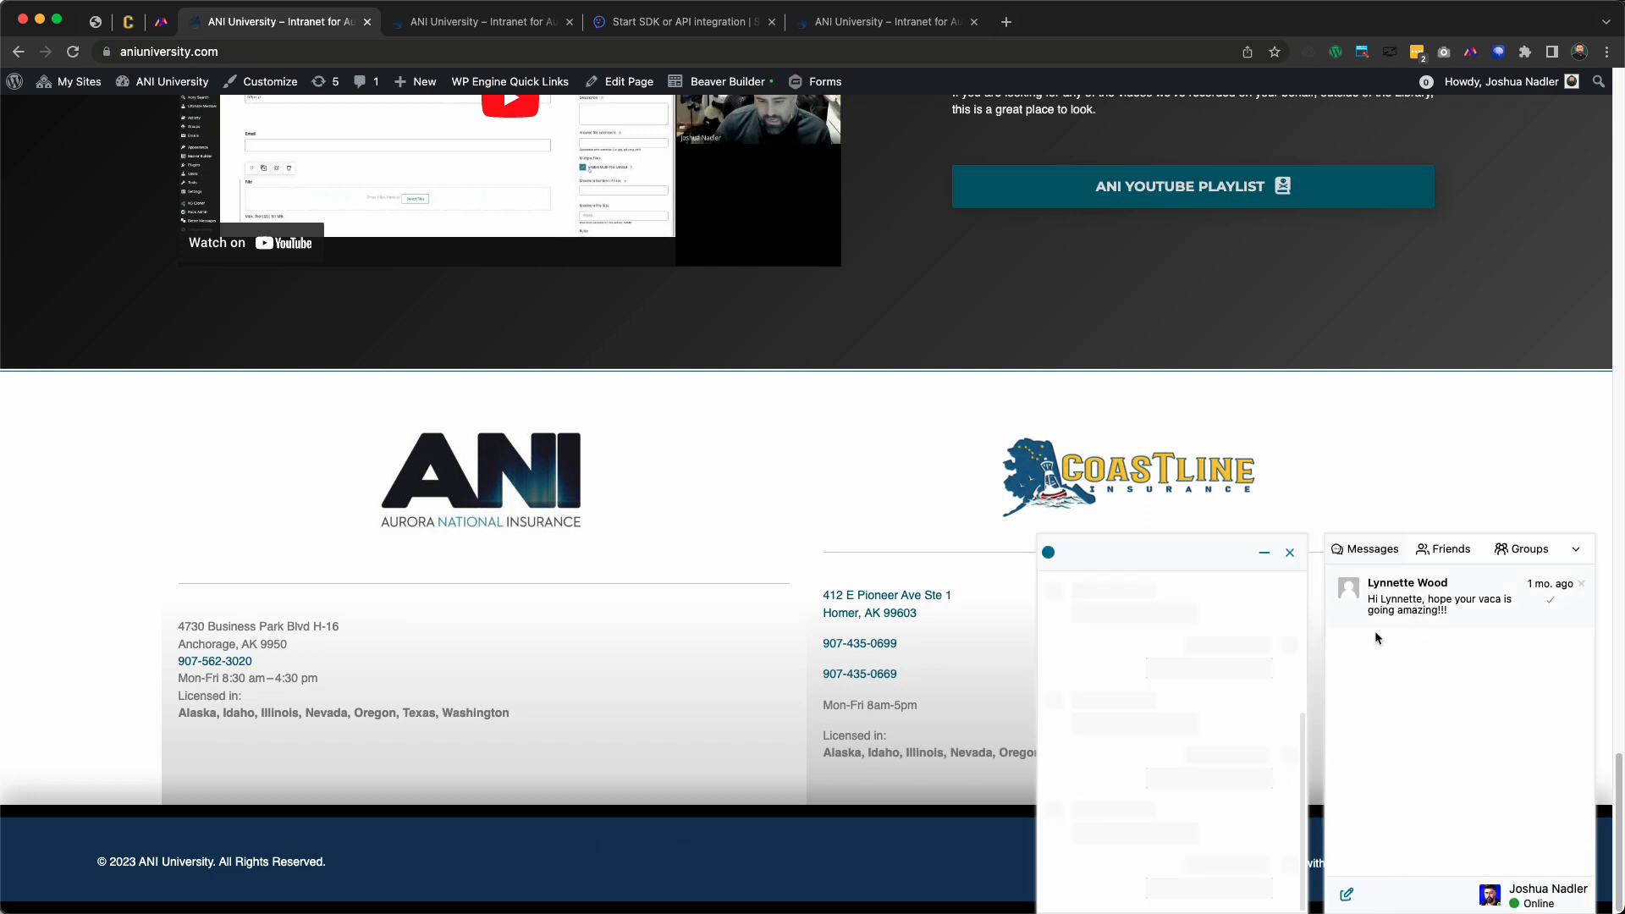
Look at the GIF choices available for a chat message and close them without sending any
{"action": "left_click", "coordinate": [1159, 893]}
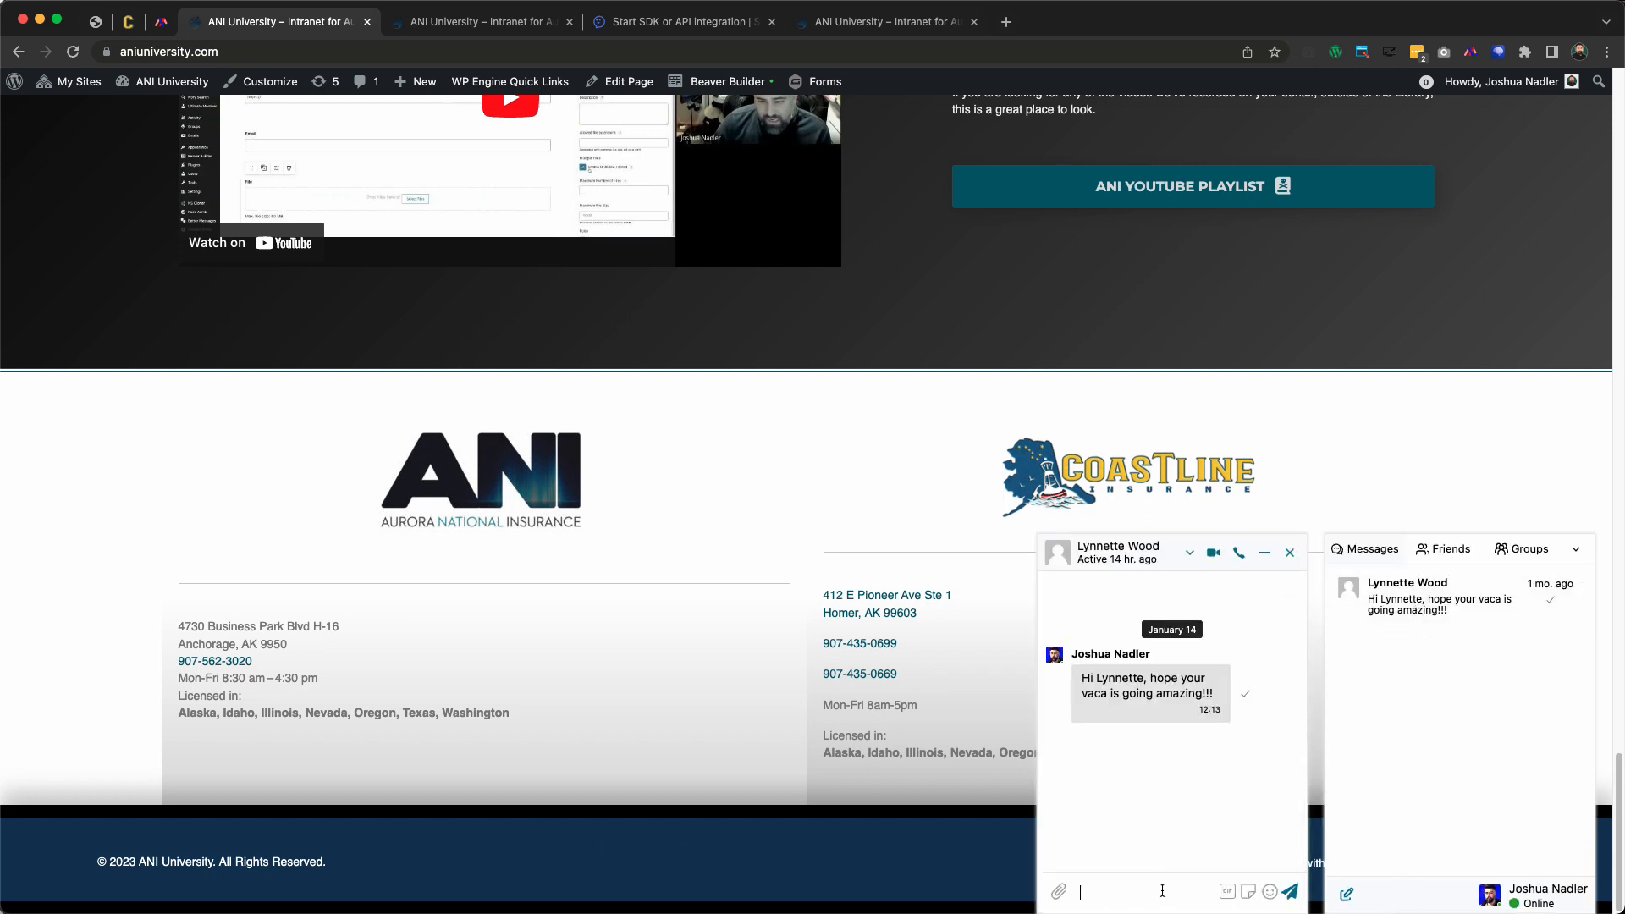
{"action": "left_click", "coordinate": [1227, 902]}
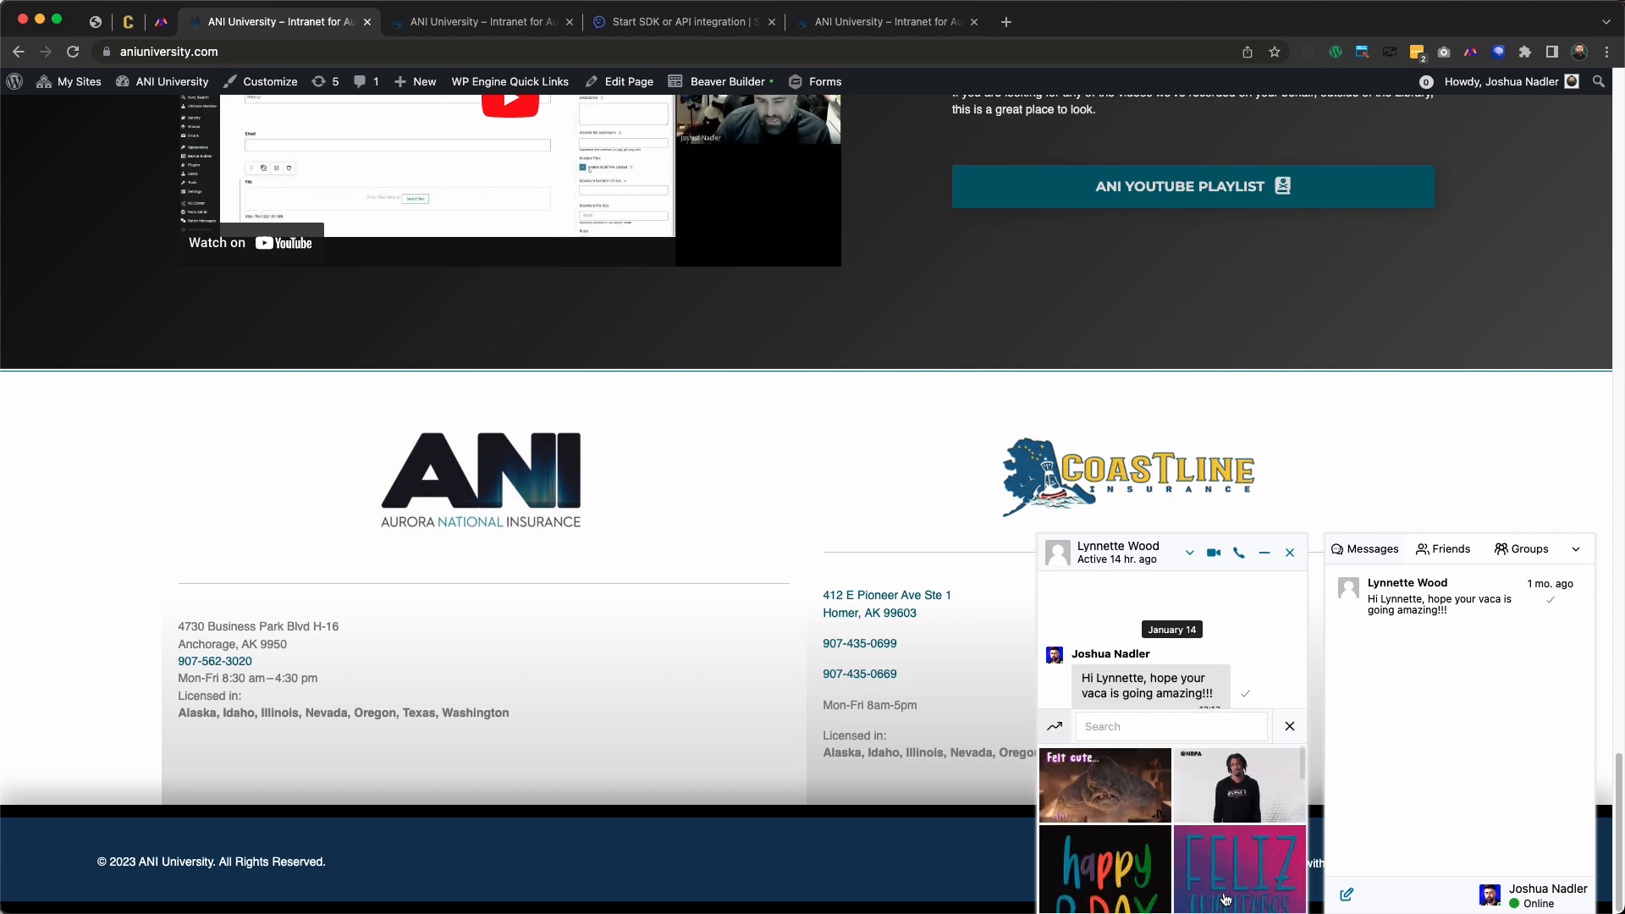
{"action": "left_click", "coordinate": [1288, 730]}
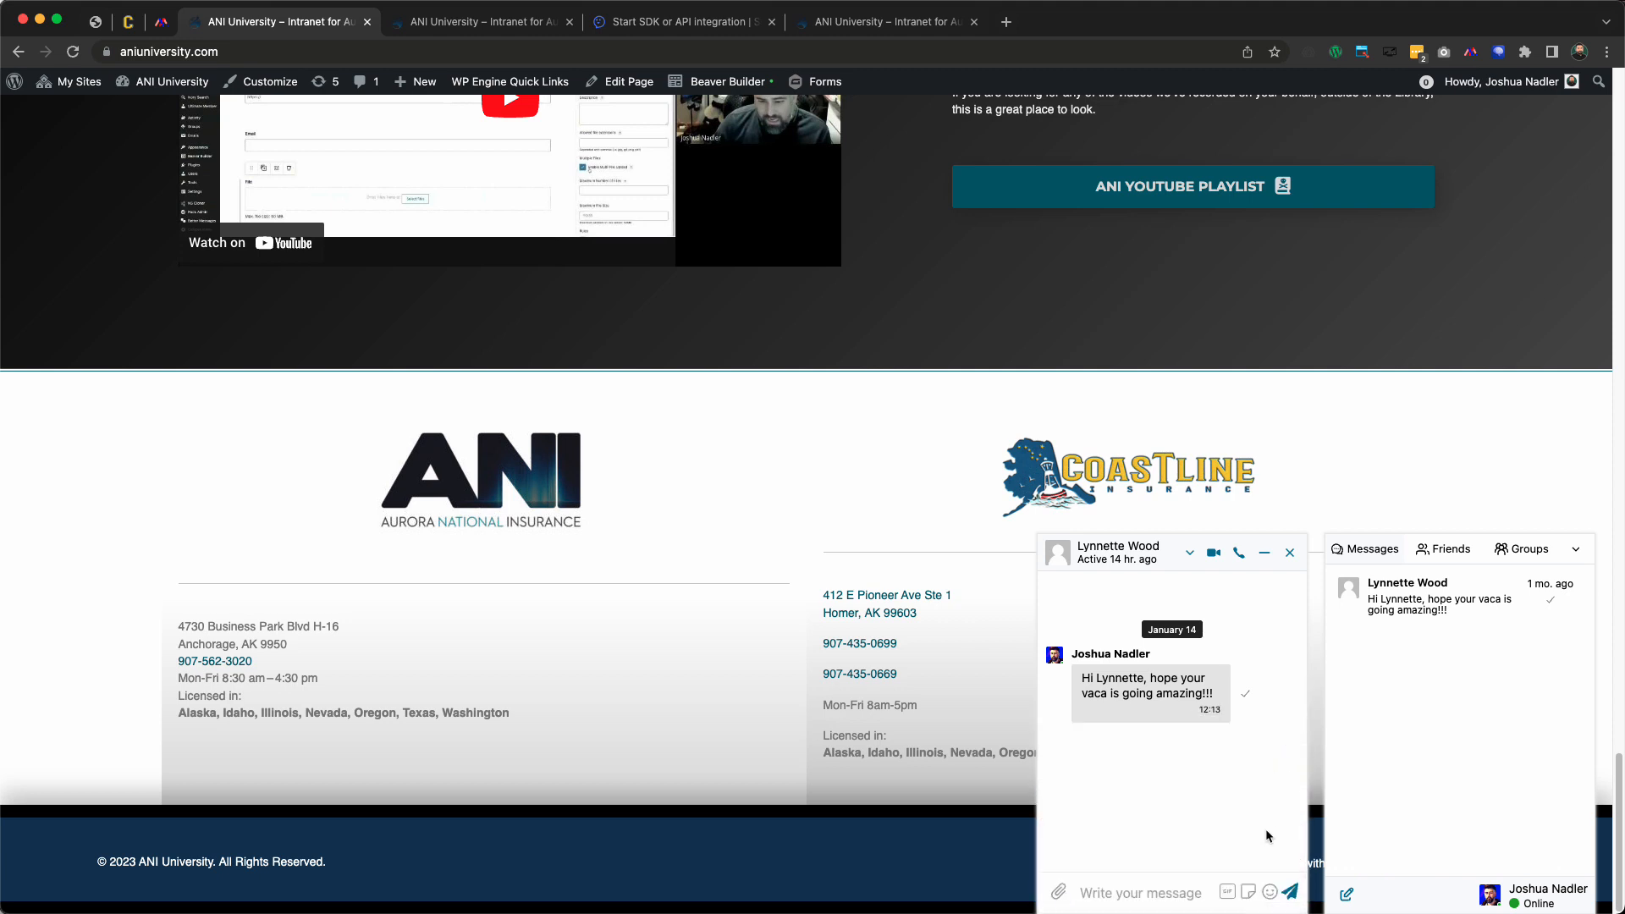
Send a sticker of the black-haired girl in a blue shirt in the conversation, and close the chat windows
{"action": "left_click", "coordinate": [1256, 901]}
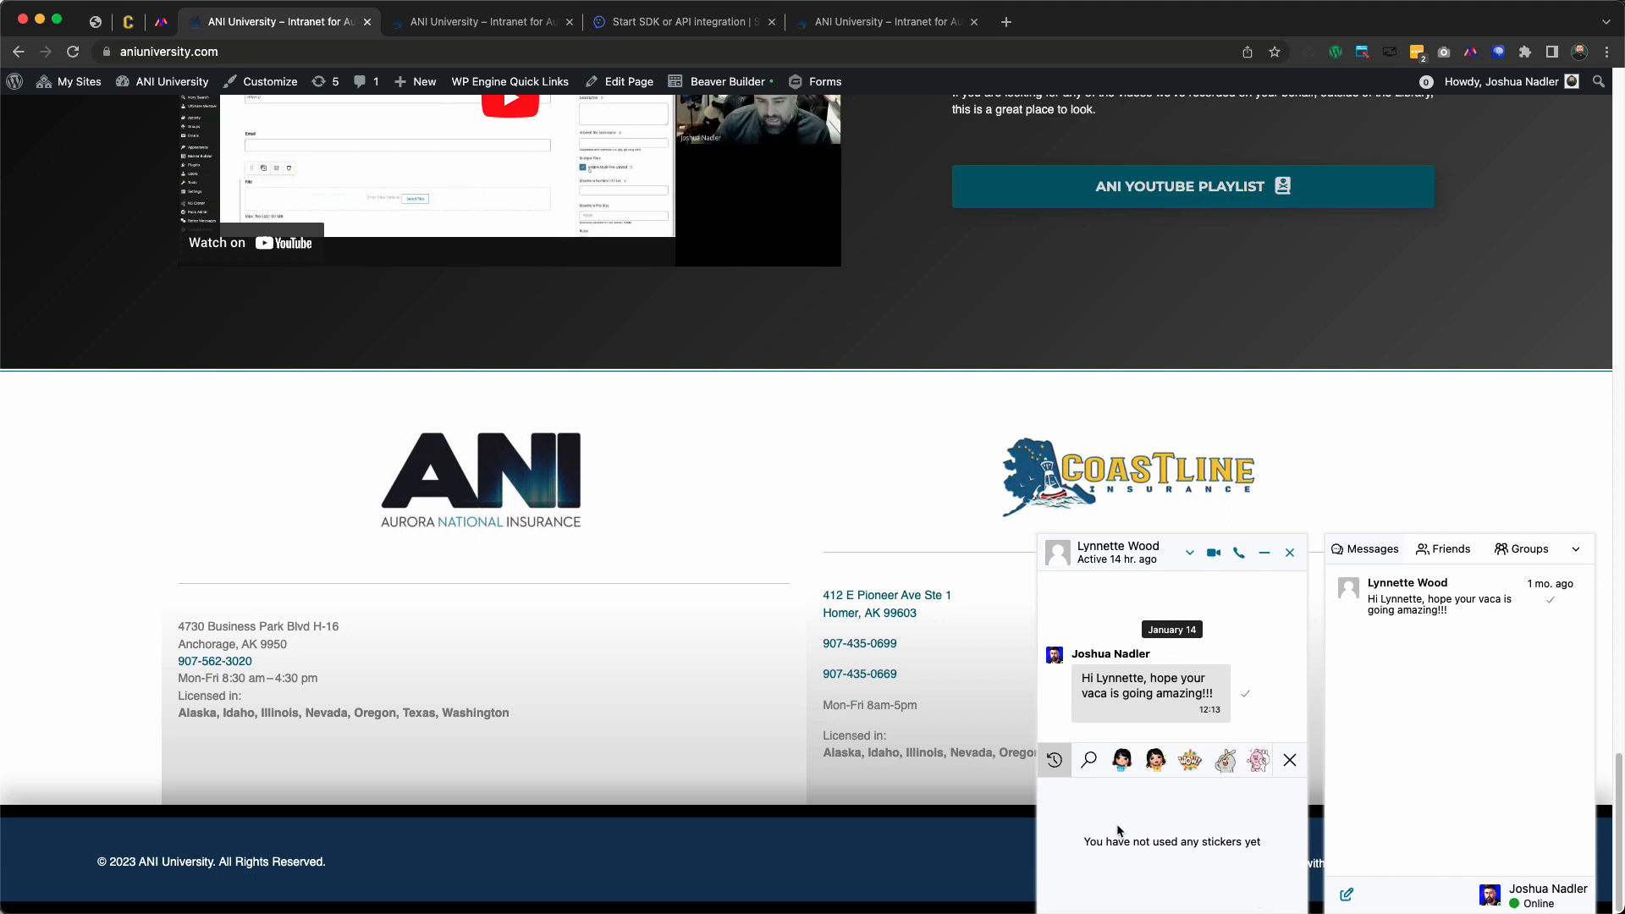
{"action": "left_click", "coordinate": [1131, 768]}
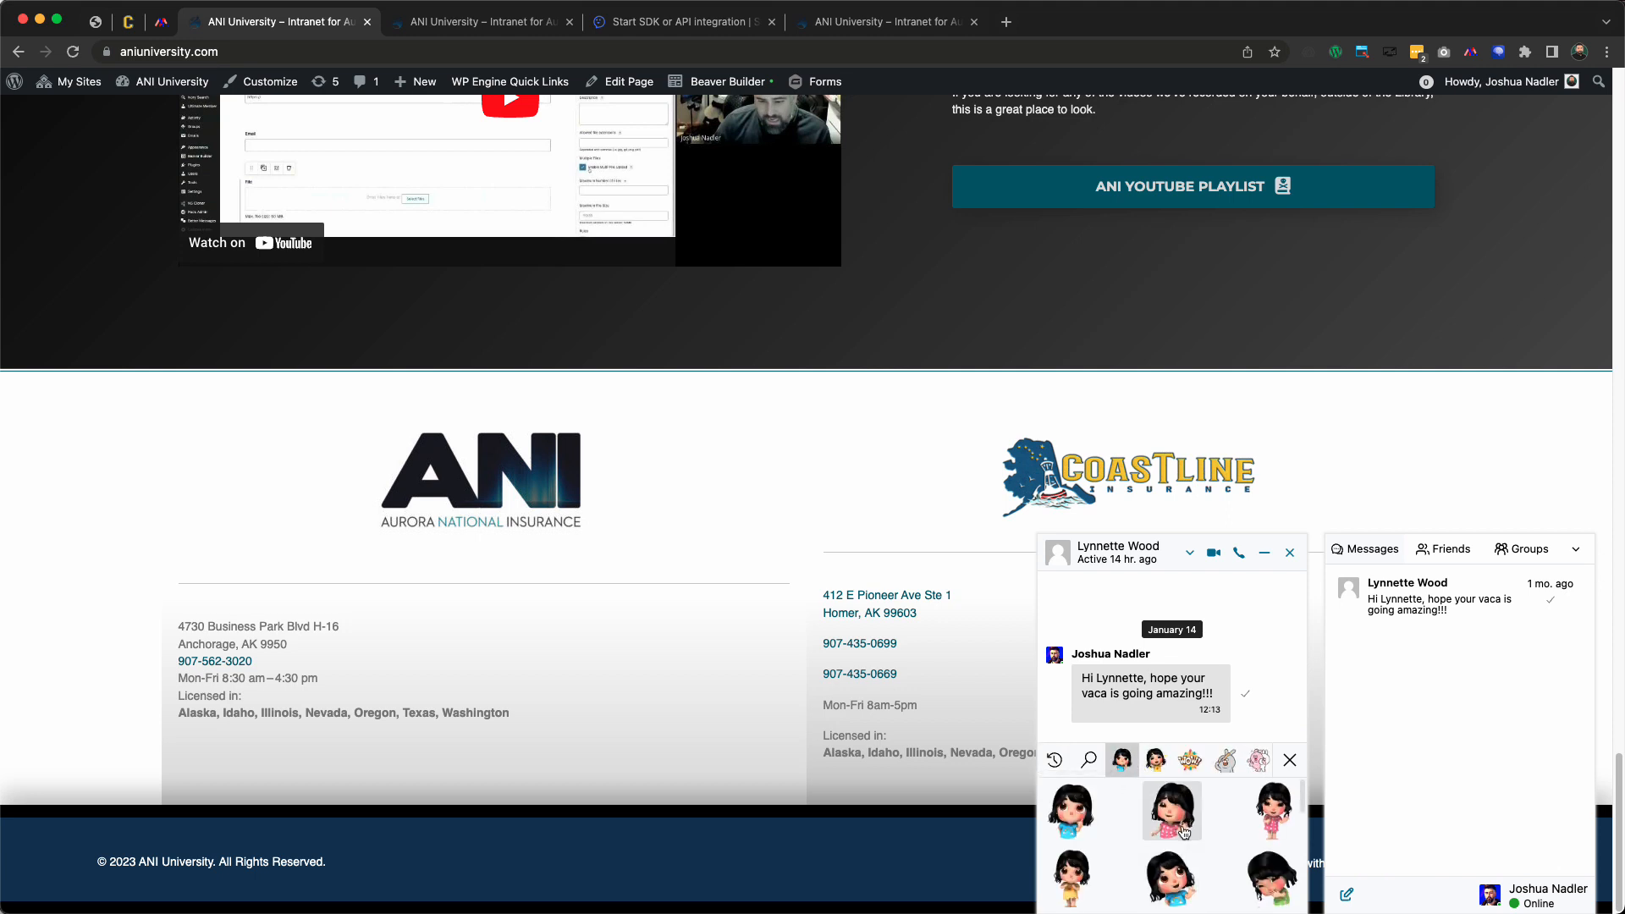
{"action": "scroll", "coordinate": [1183, 838], "scroll_direction": "down", "scroll_amount": 2}
{"action": "left_click", "coordinate": [1256, 833]}
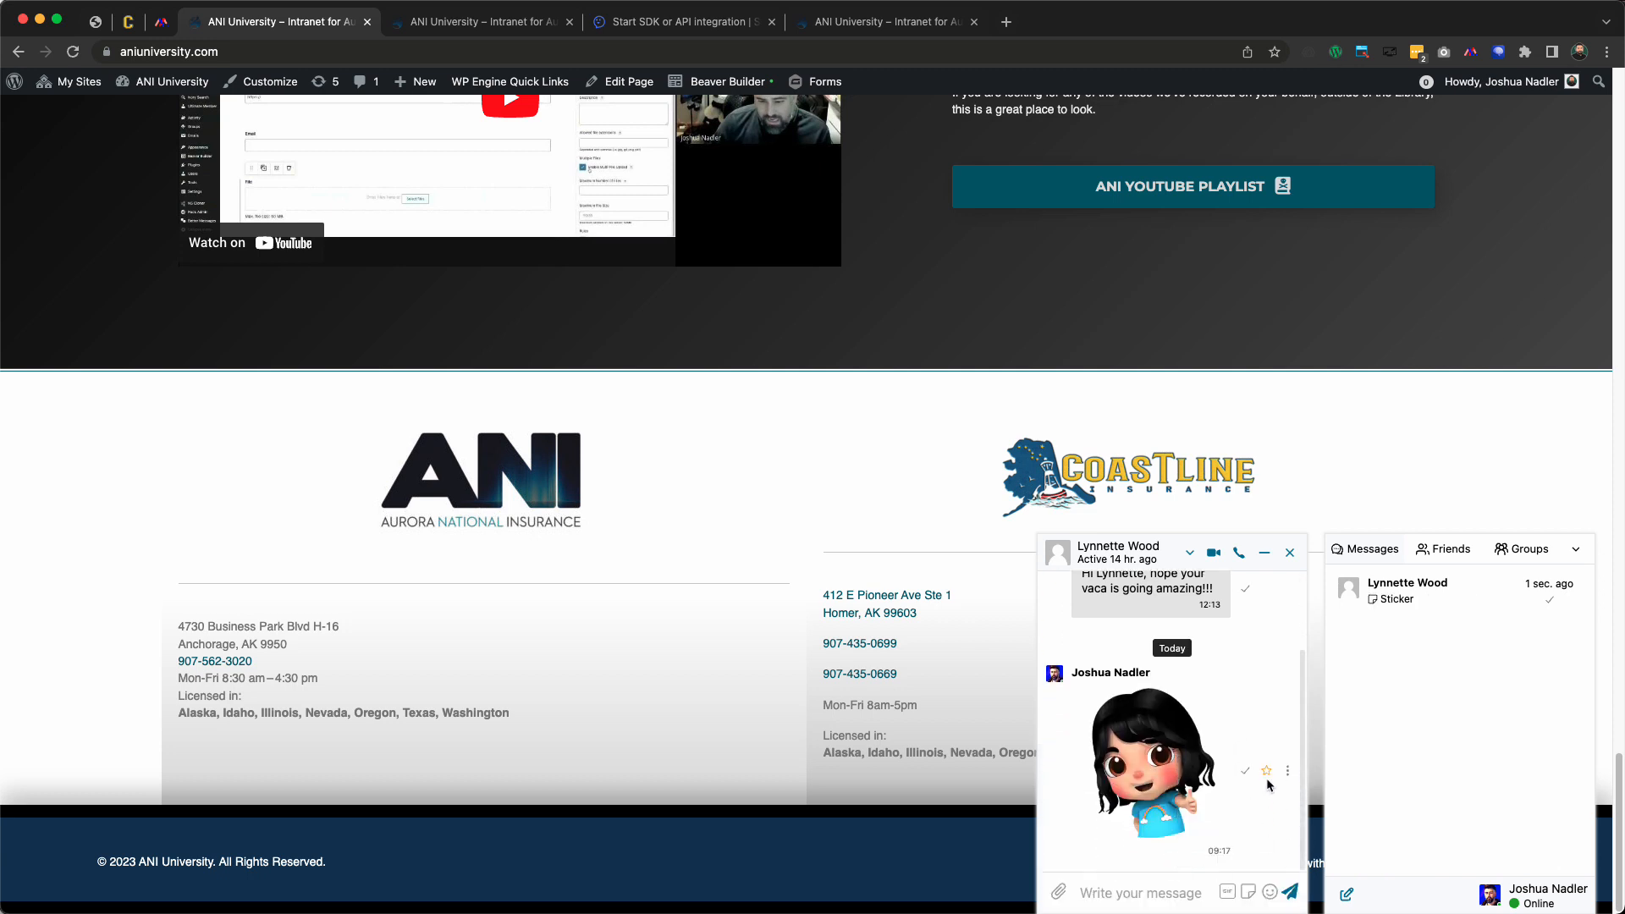
{"action": "left_click", "coordinate": [1291, 552]}
{"action": "left_click", "coordinate": [1577, 554]}
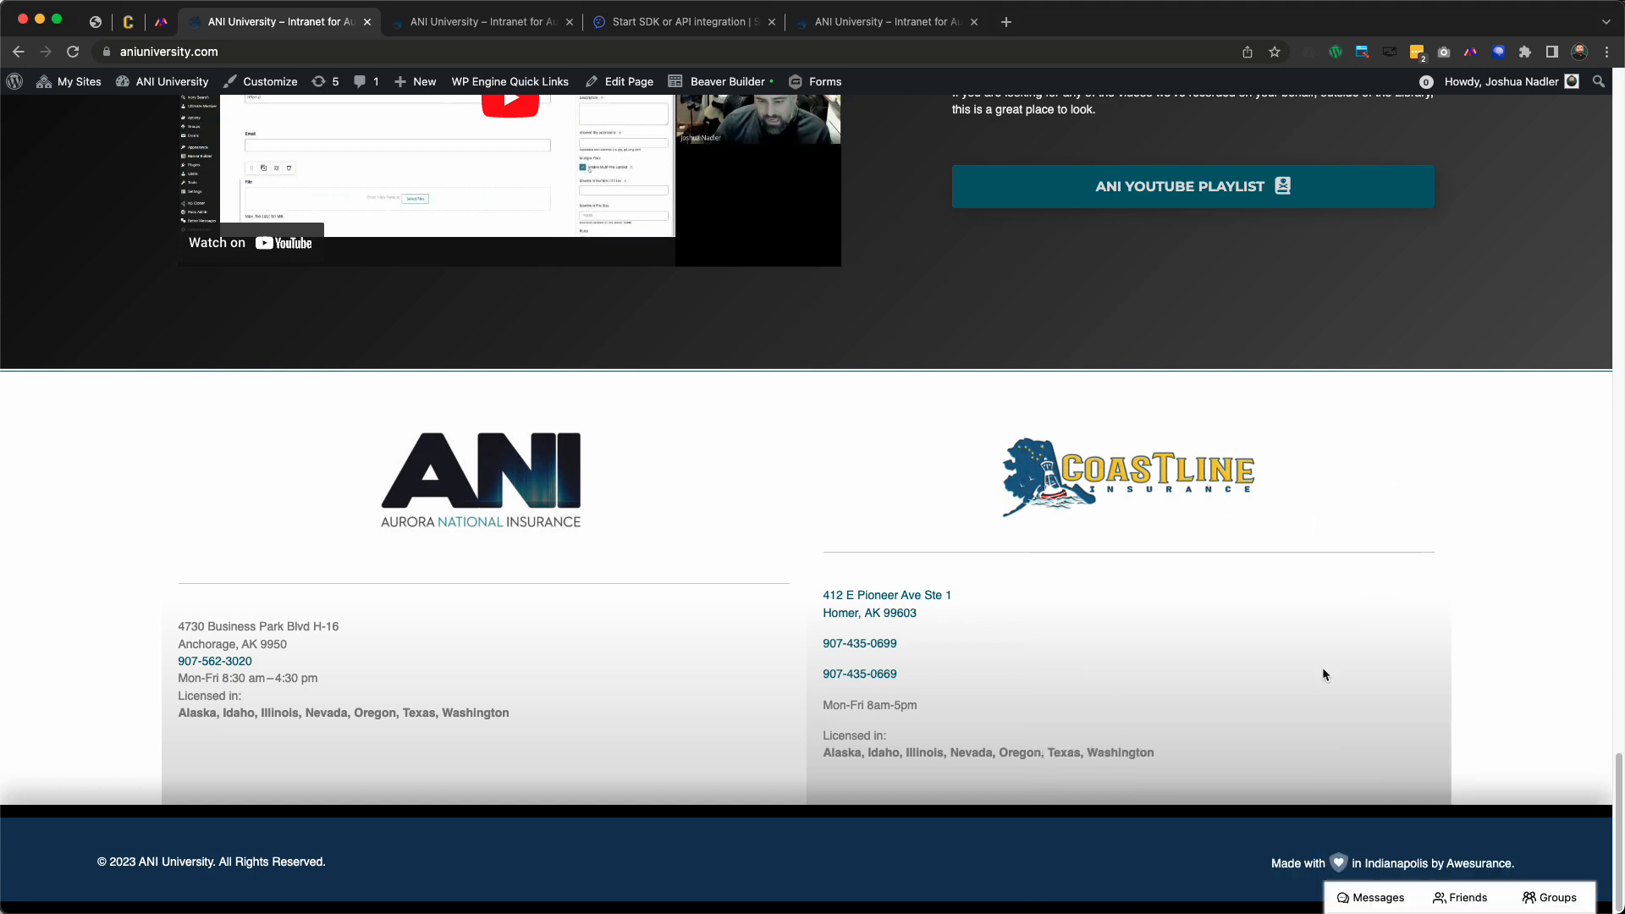
Open the Carriers 411 page and review its Commercial, Personal and Life carrier lists
{"action": "scroll", "coordinate": [1323, 668], "scroll_direction": "up", "scroll_amount": 20}
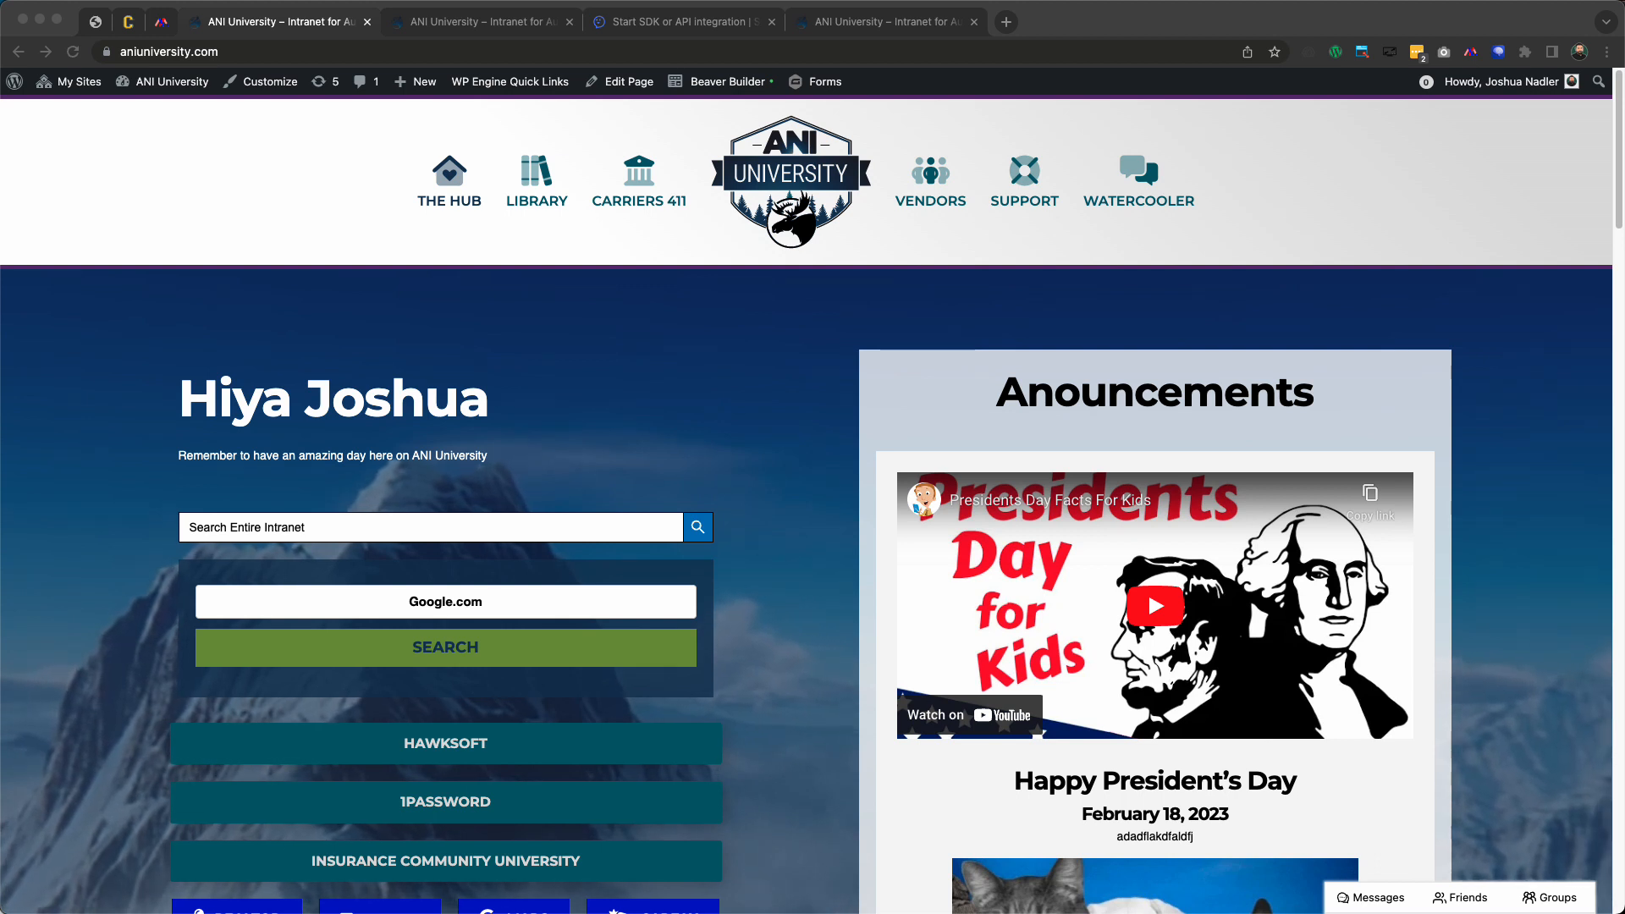
{"action": "left_click", "coordinate": [761, 394]}
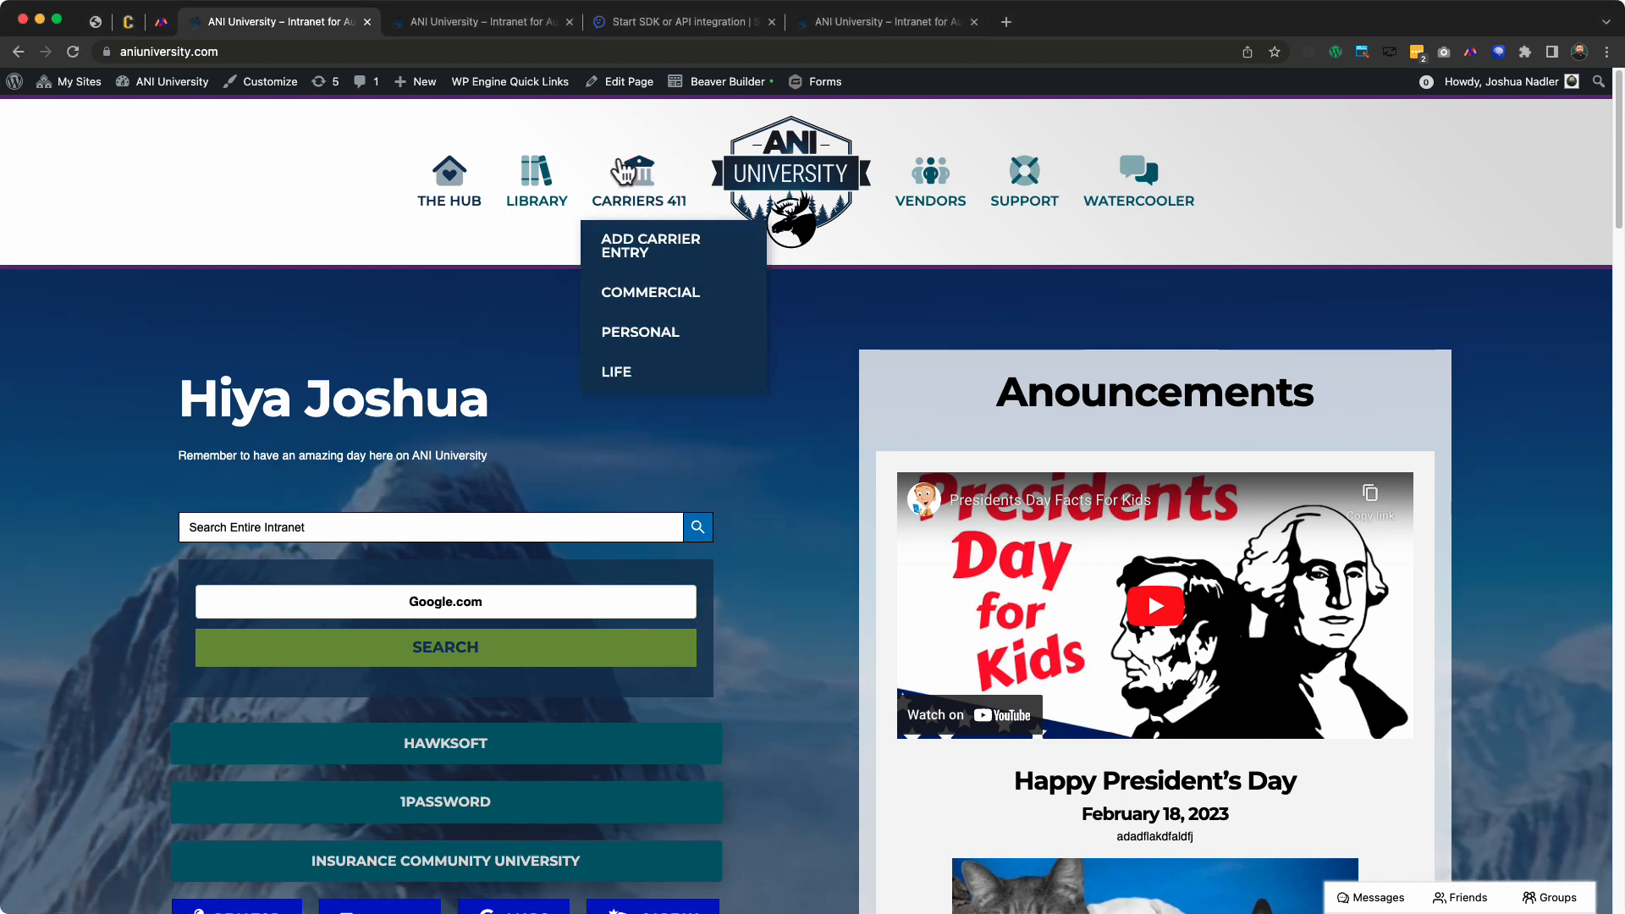
{"action": "left_click", "coordinate": [645, 191]}
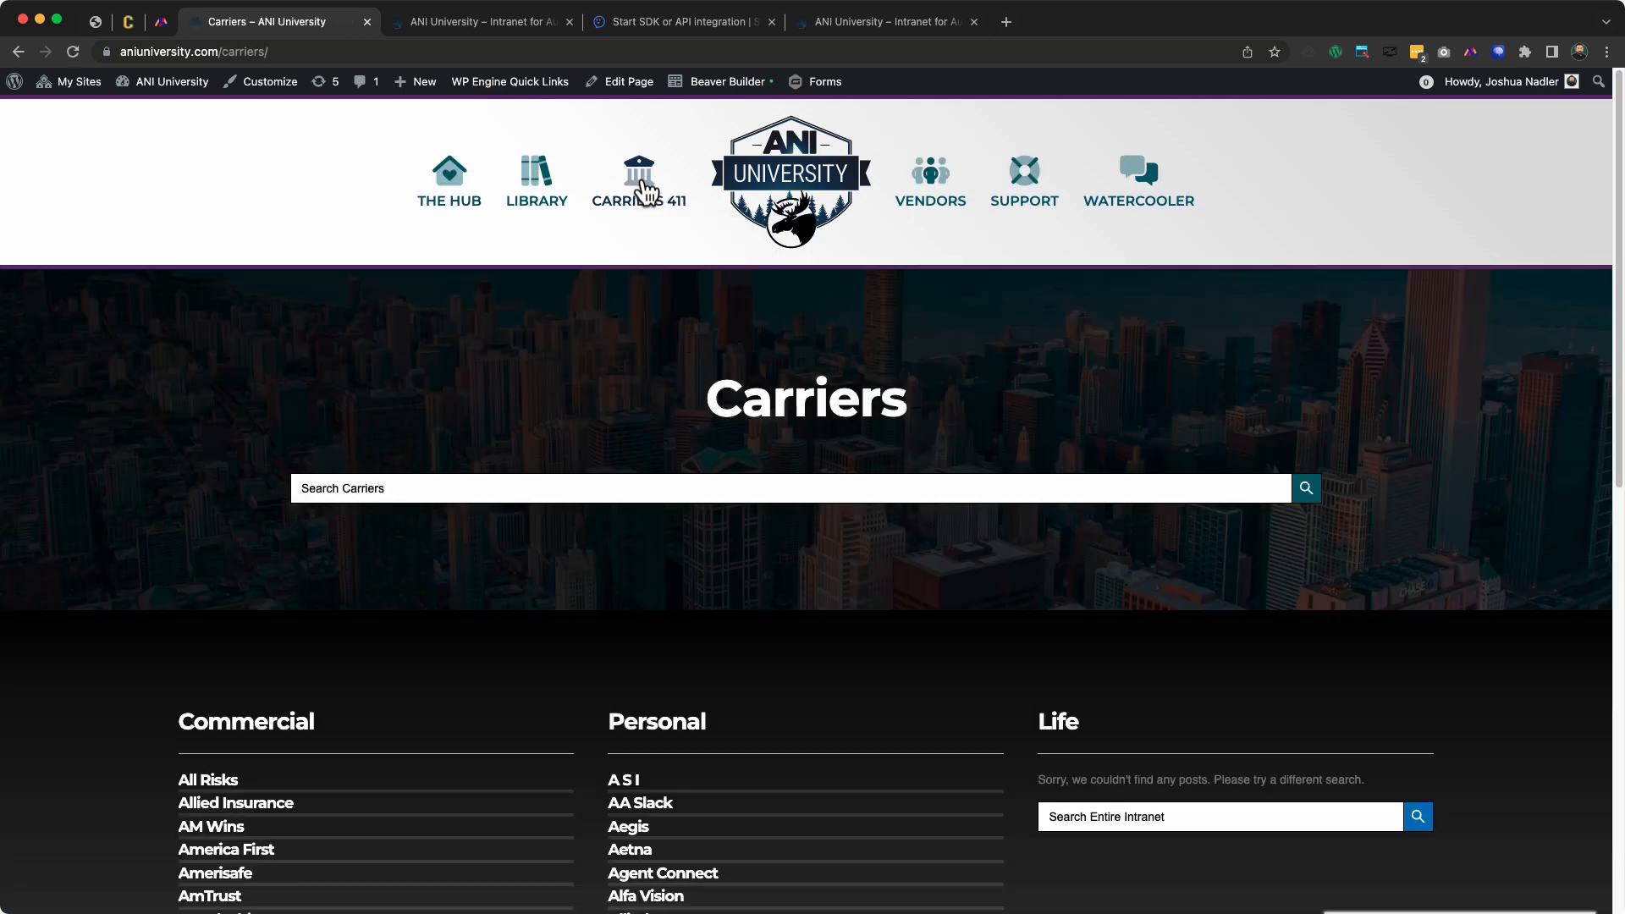
{"action": "scroll", "coordinate": [654, 518], "scroll_direction": "down", "scroll_amount": 2}
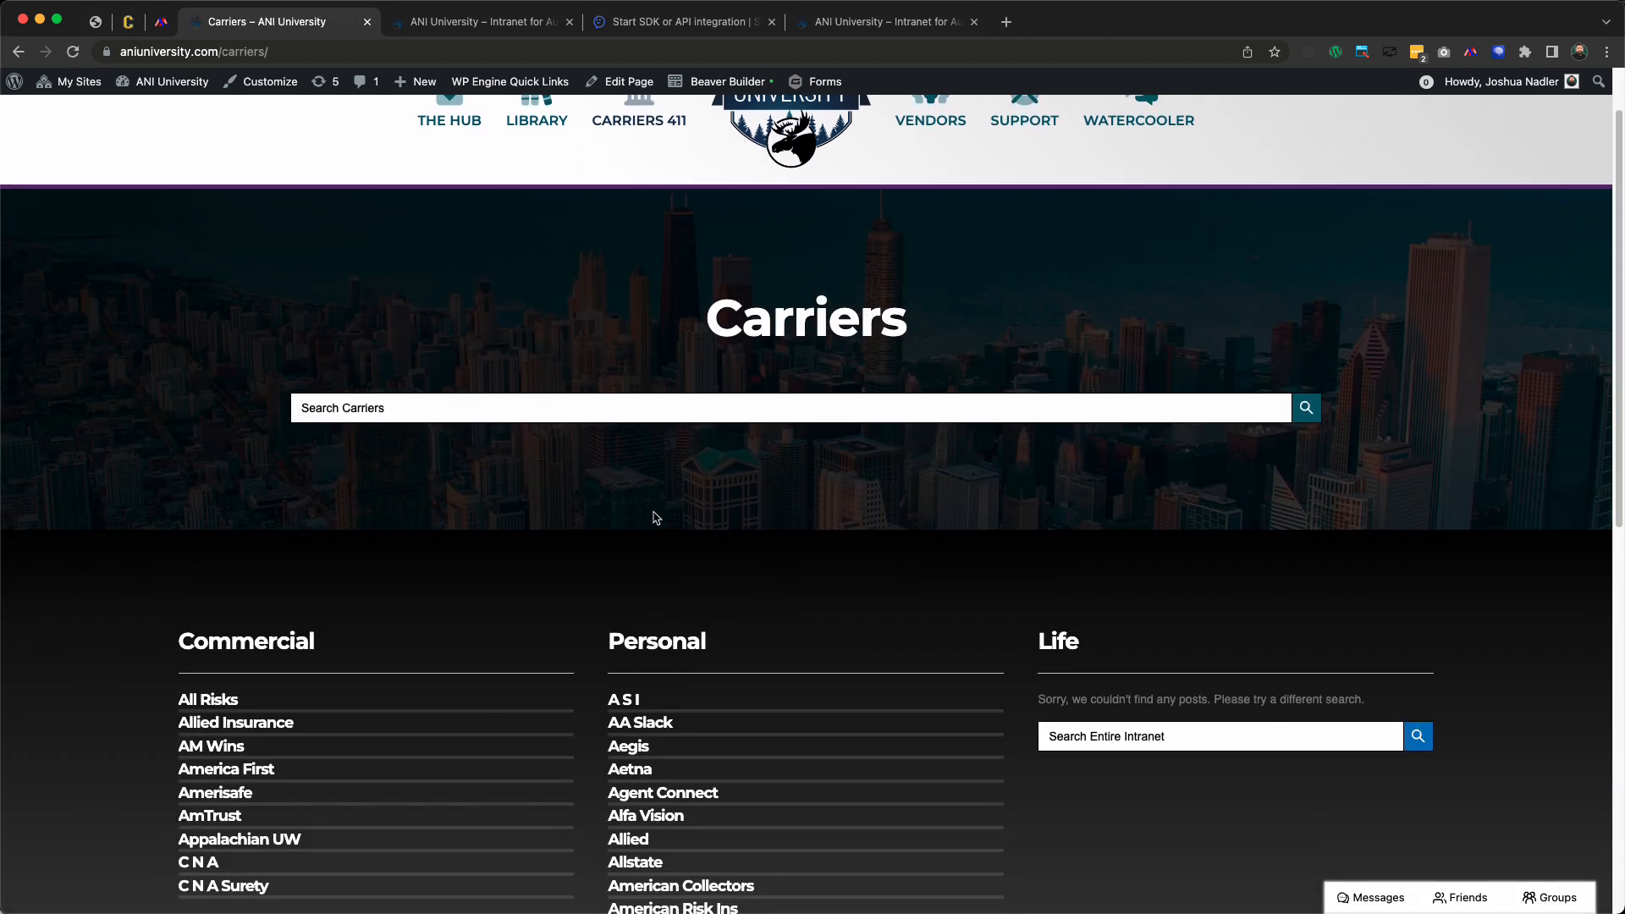
{"action": "scroll", "coordinate": [654, 518], "scroll_direction": "up", "scroll_amount": 2}
Open the All Risks entry from the Commercial carriers and review its page
{"action": "left_click", "coordinate": [191, 800]}
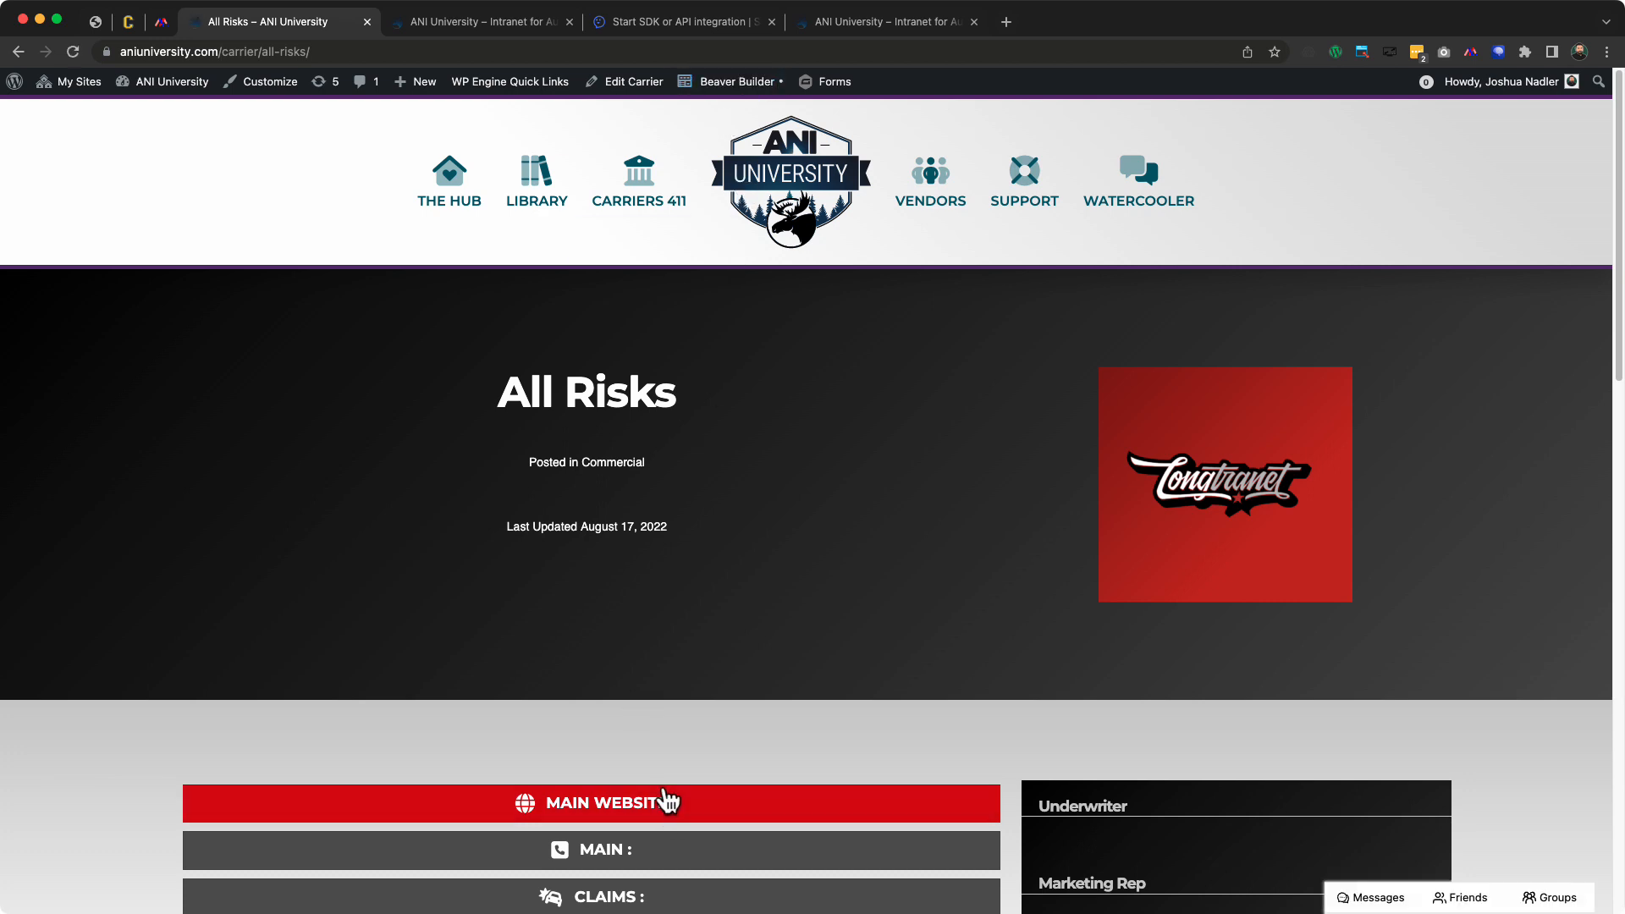
{"action": "scroll", "coordinate": [661, 797], "scroll_direction": "down", "scroll_amount": 4}
{"action": "scroll", "coordinate": [759, 669], "scroll_direction": "up", "scroll_amount": 5}
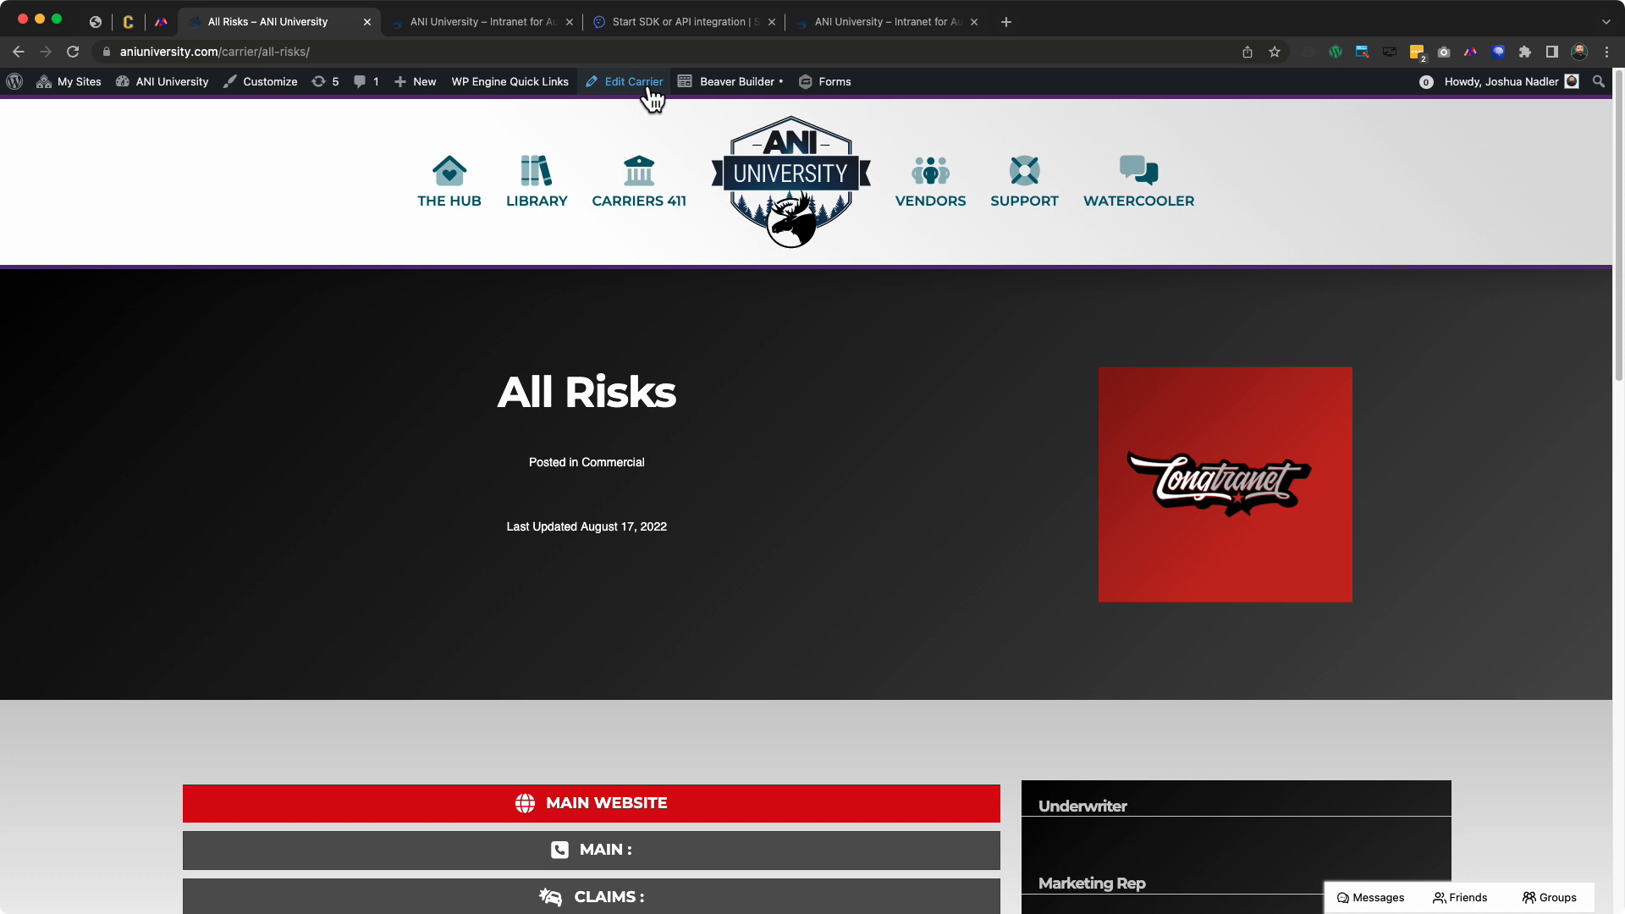
Open the Singular : Carrier Themer layout in Beaver Builder and preview it as the All Risks carrier
{"action": "mouse_move", "coordinate": [764, 100]}
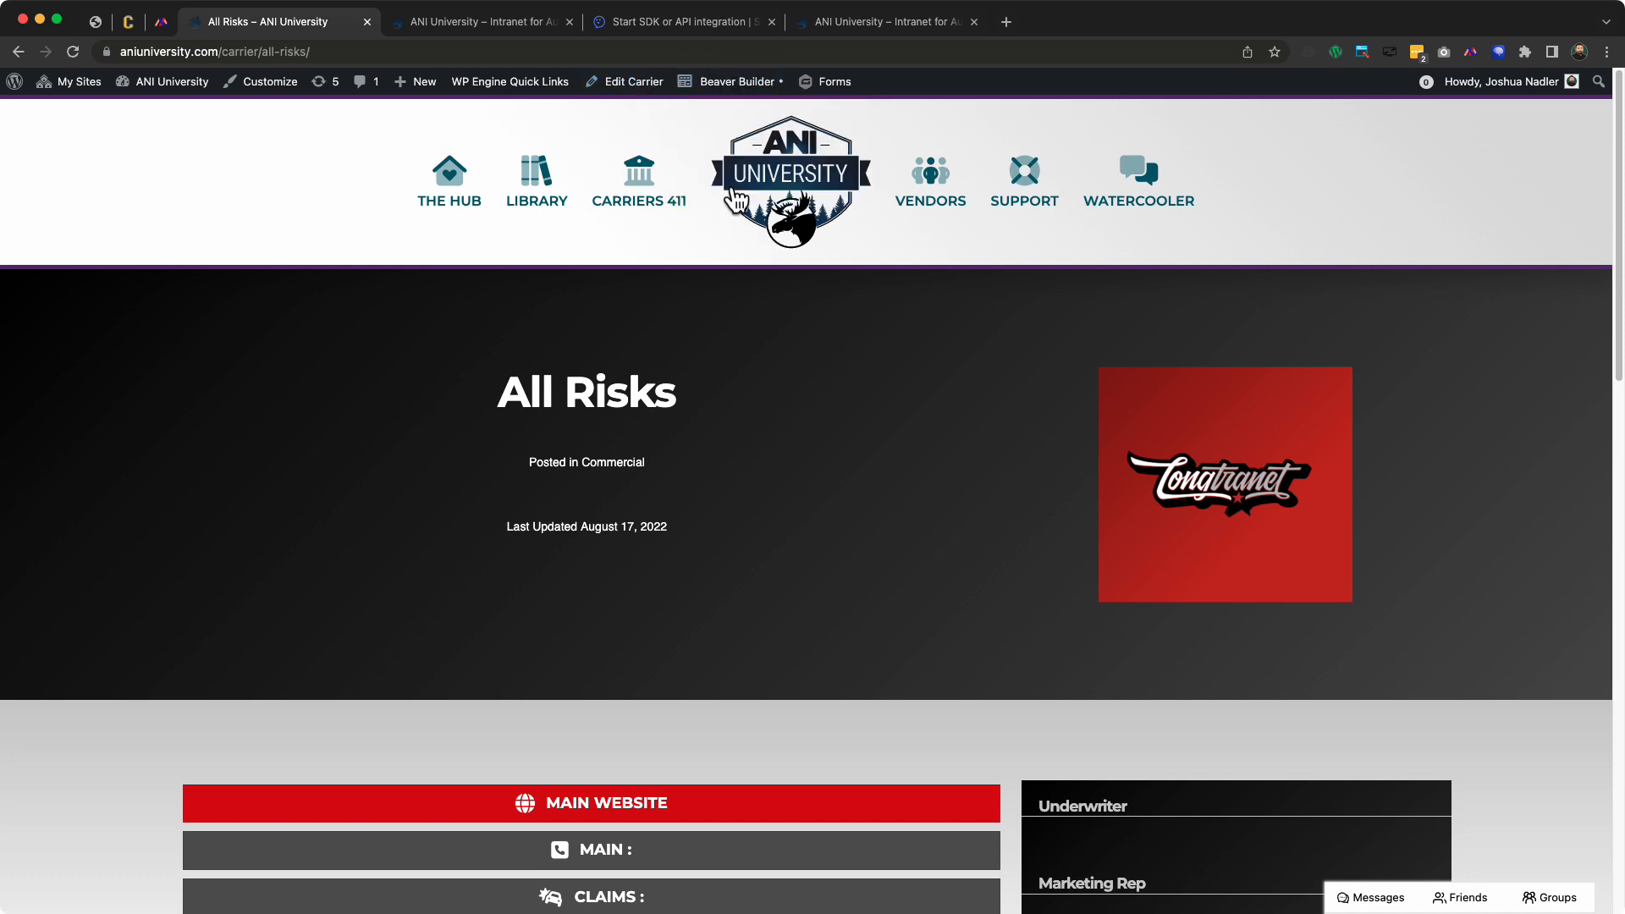
{"action": "left_click", "coordinate": [738, 200]}
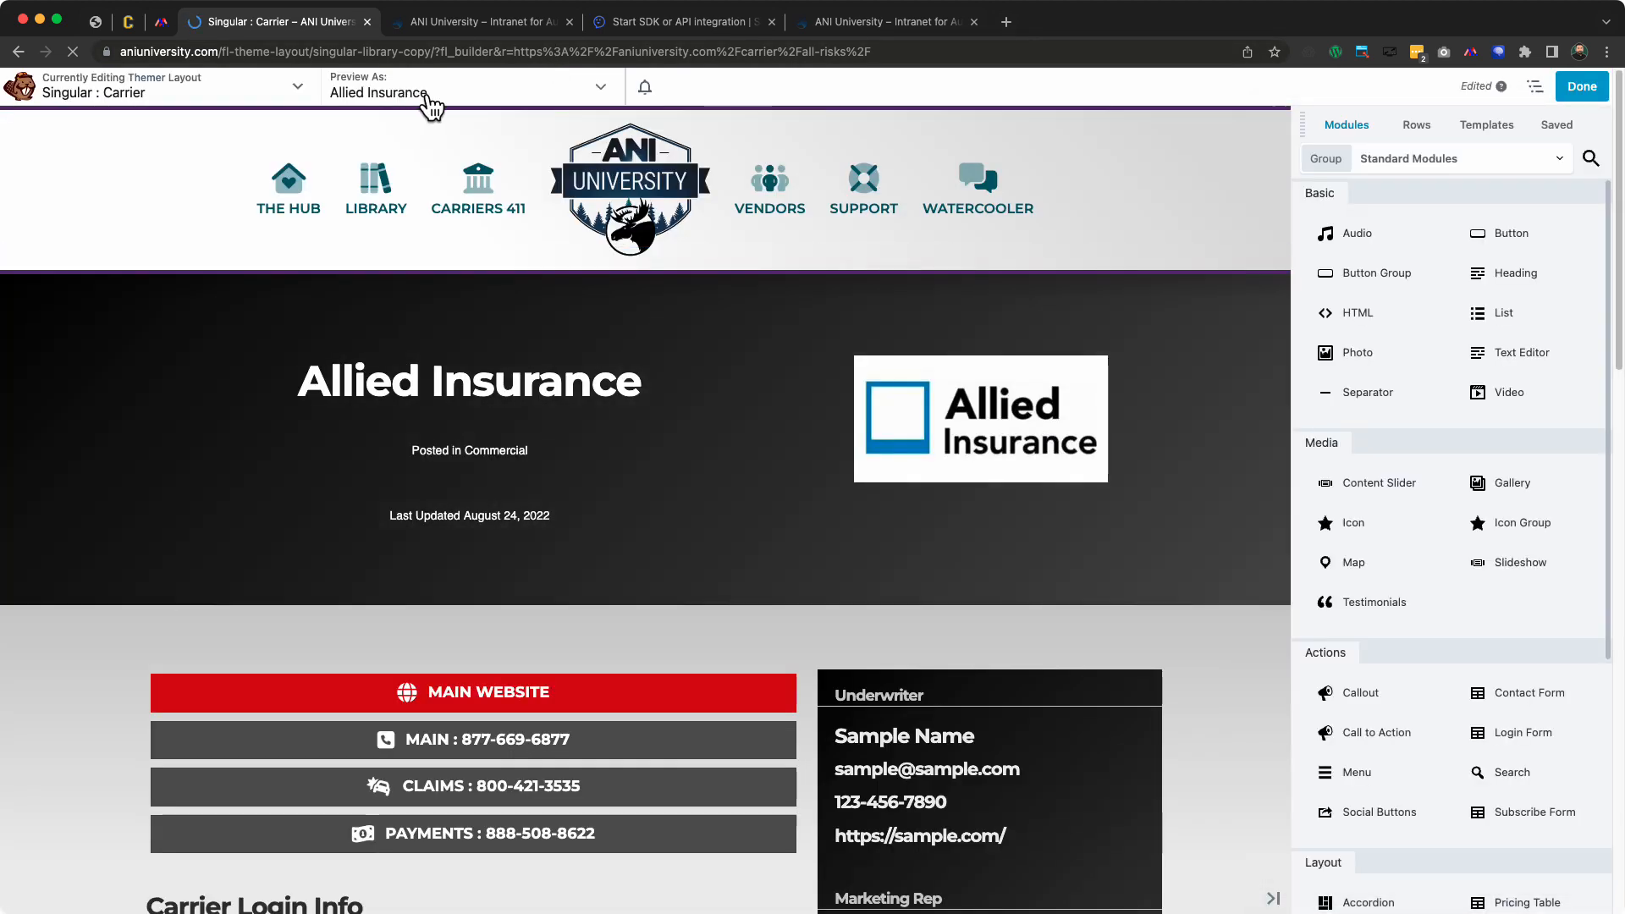
{"action": "left_click", "coordinate": [432, 95]}
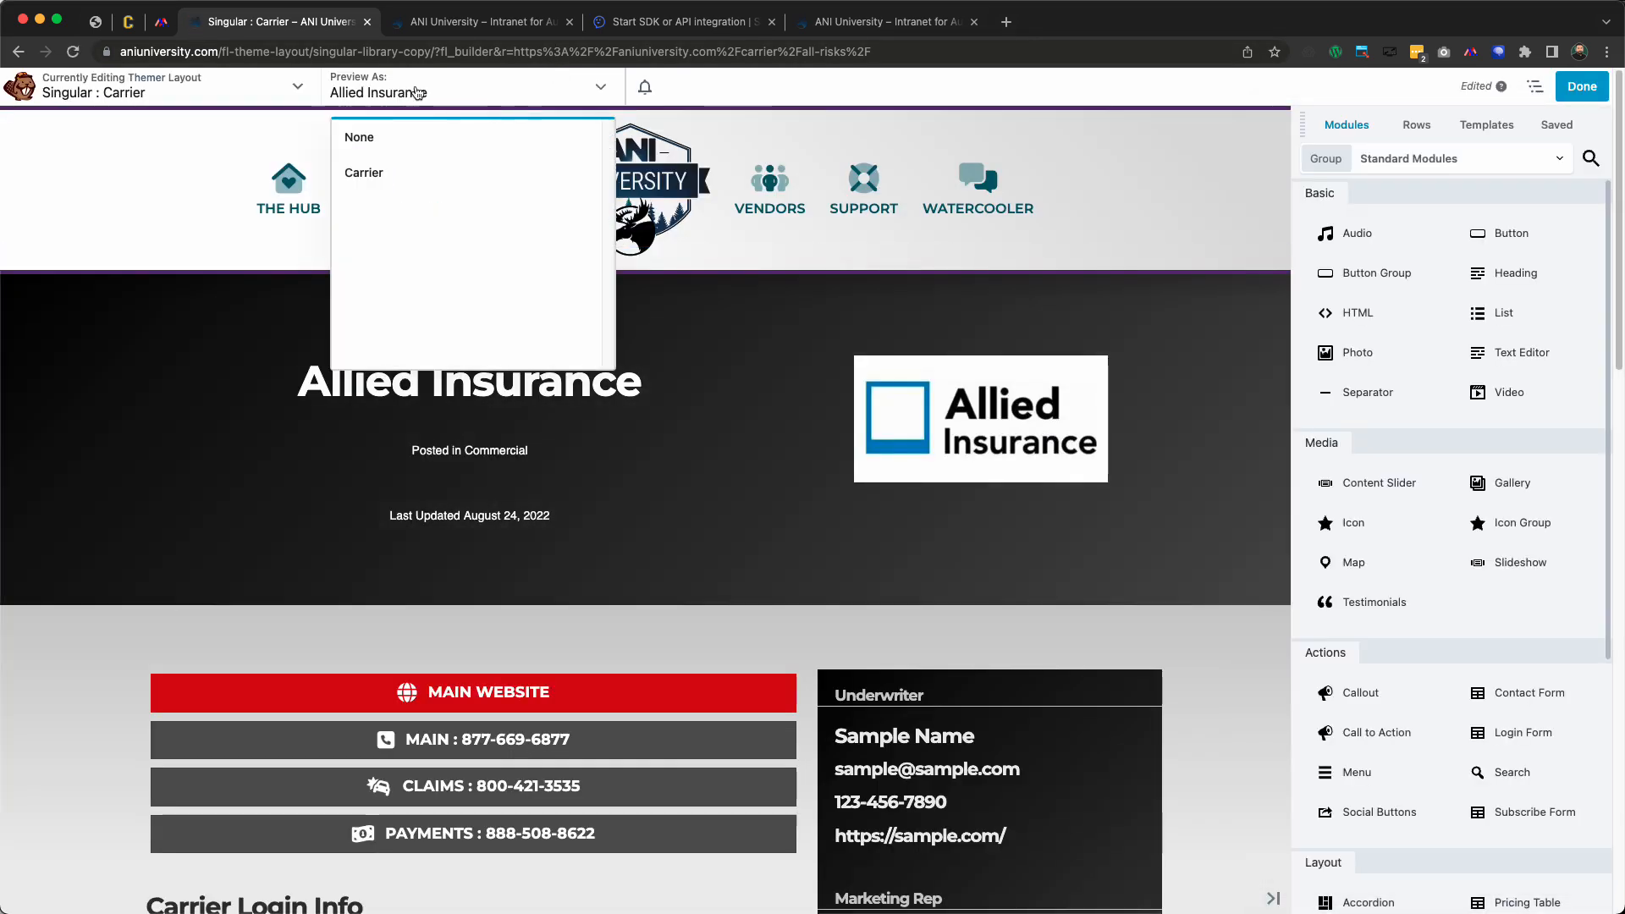
{"action": "left_click", "coordinate": [392, 180]}
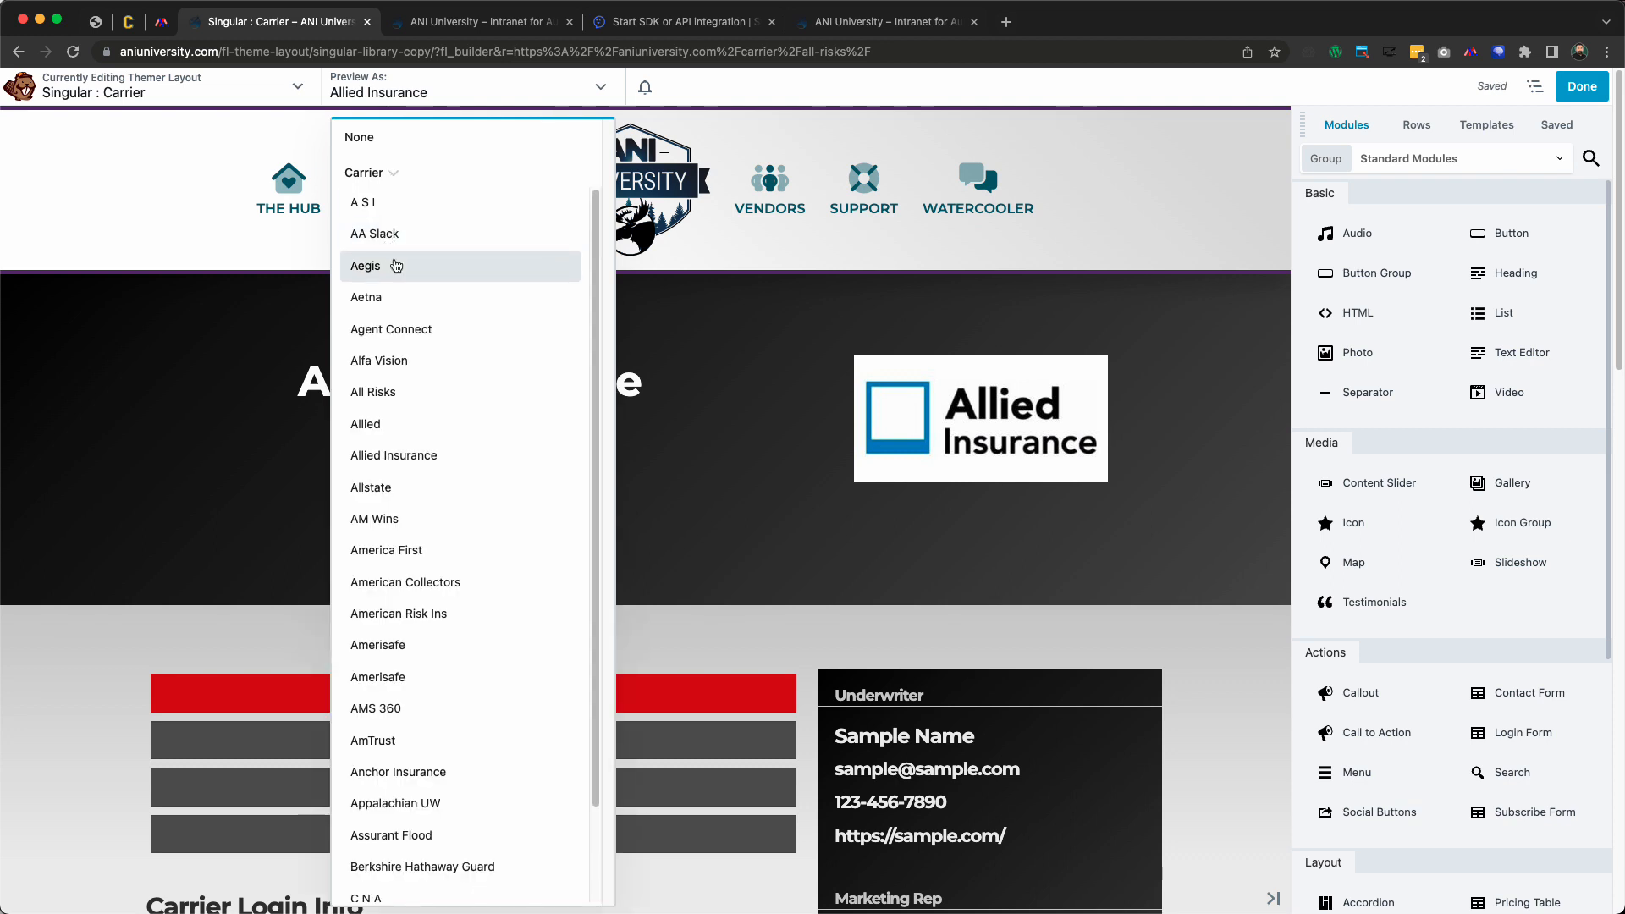
{"action": "left_click", "coordinate": [412, 391]}
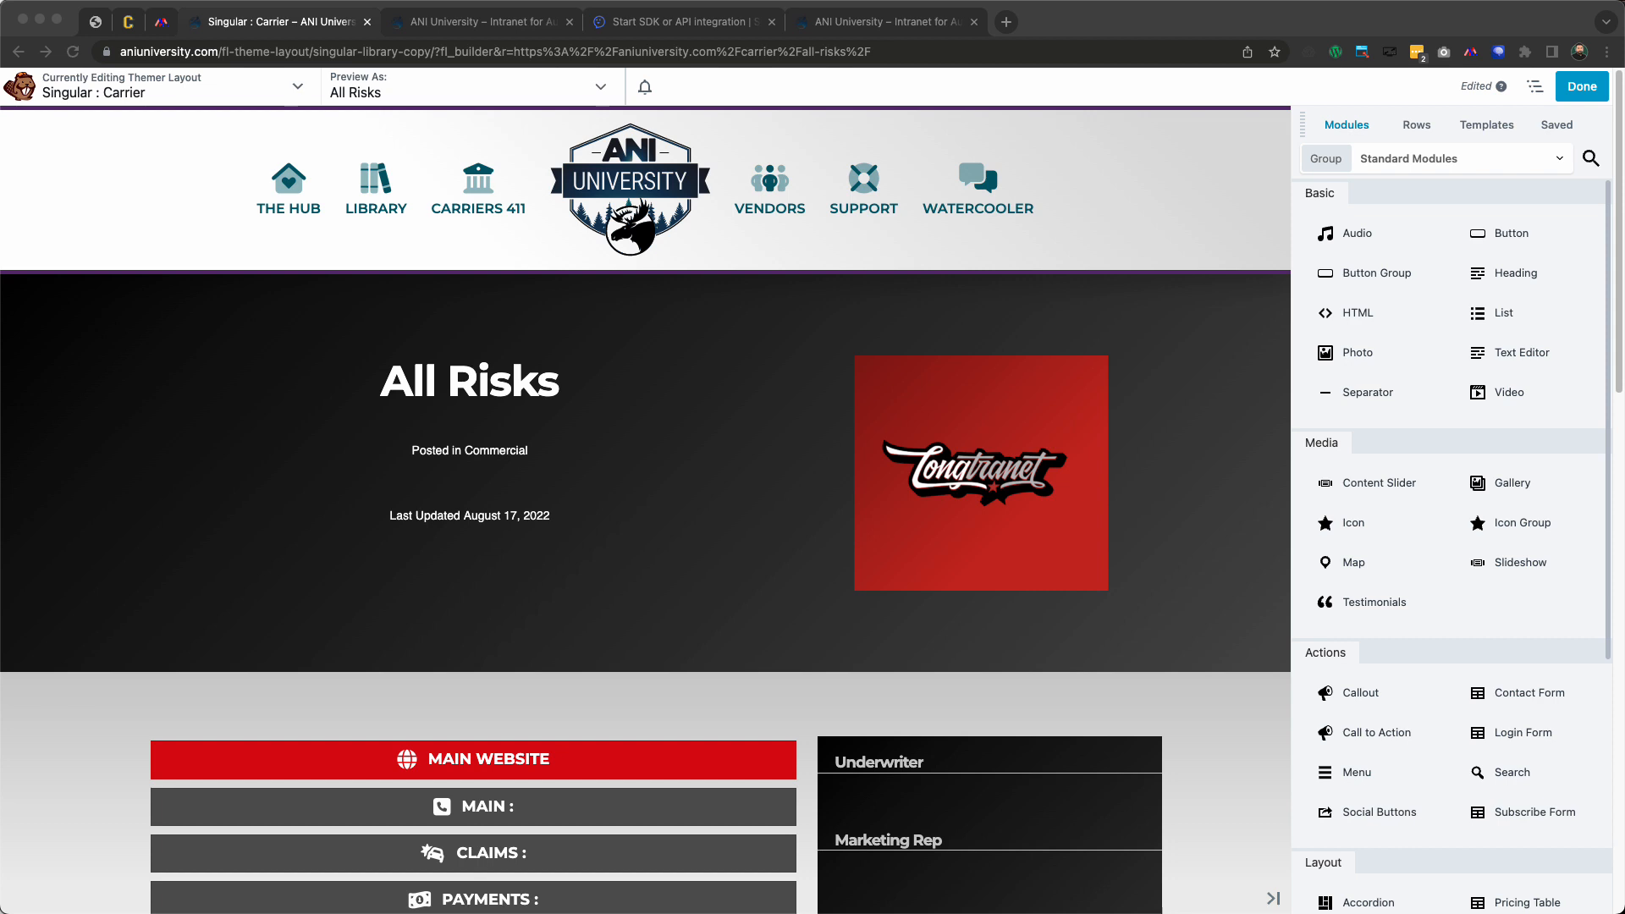
Open the carrier logo's Photo module settings and the options of its Post Featured Image connection
{"action": "left_click", "coordinate": [669, 516]}
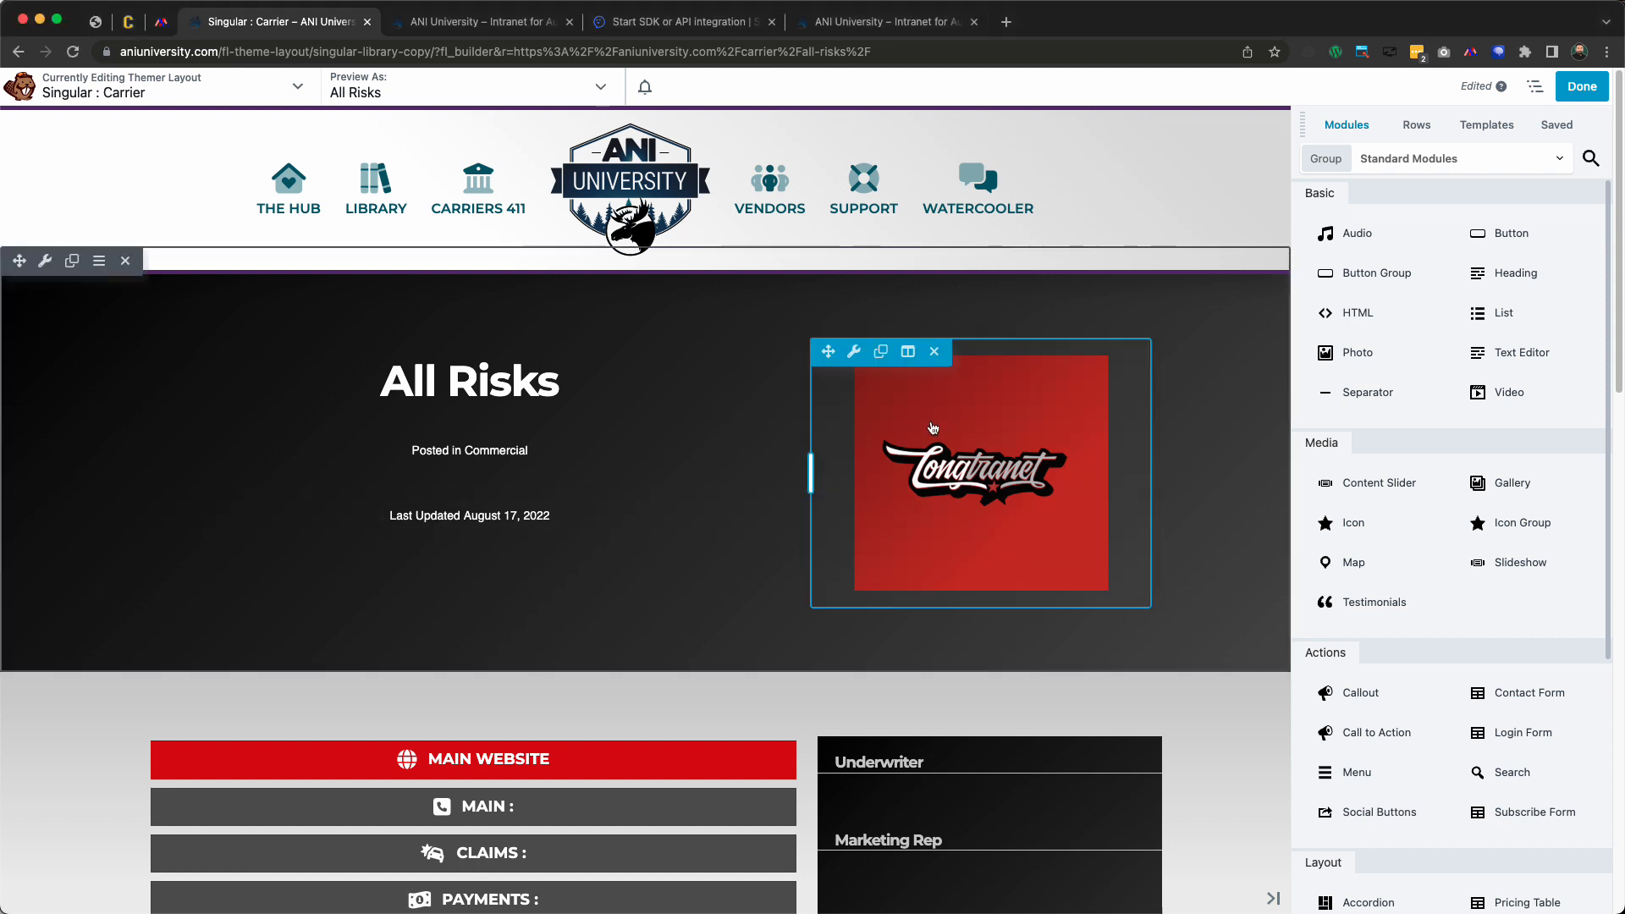
{"action": "left_click", "coordinate": [932, 425]}
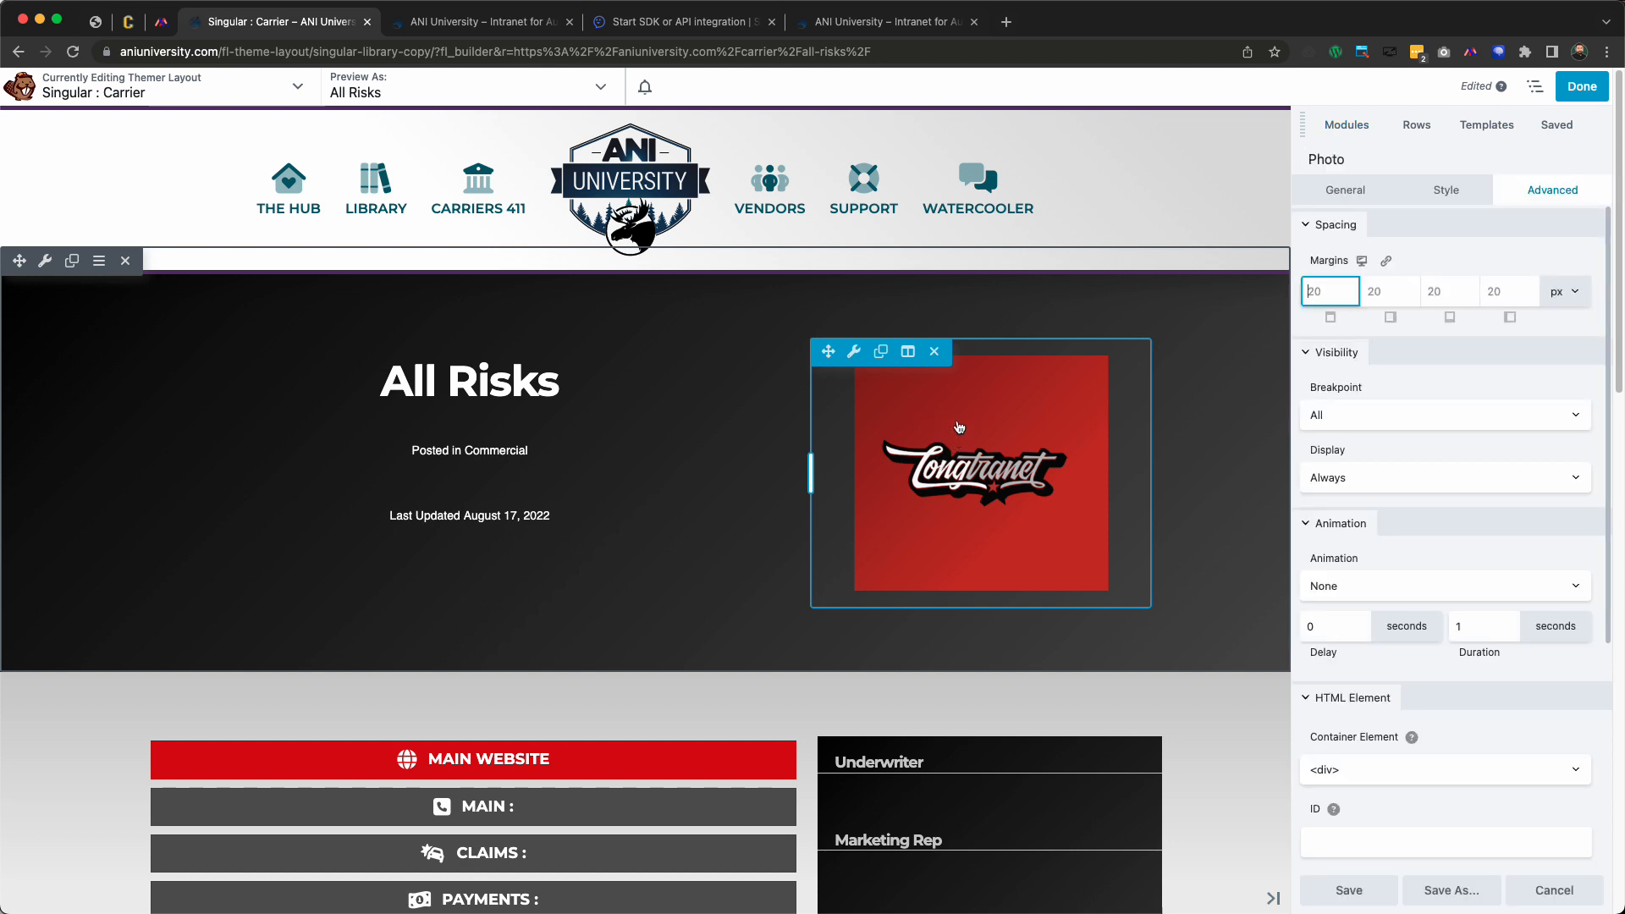
{"action": "left_click", "coordinate": [1348, 198]}
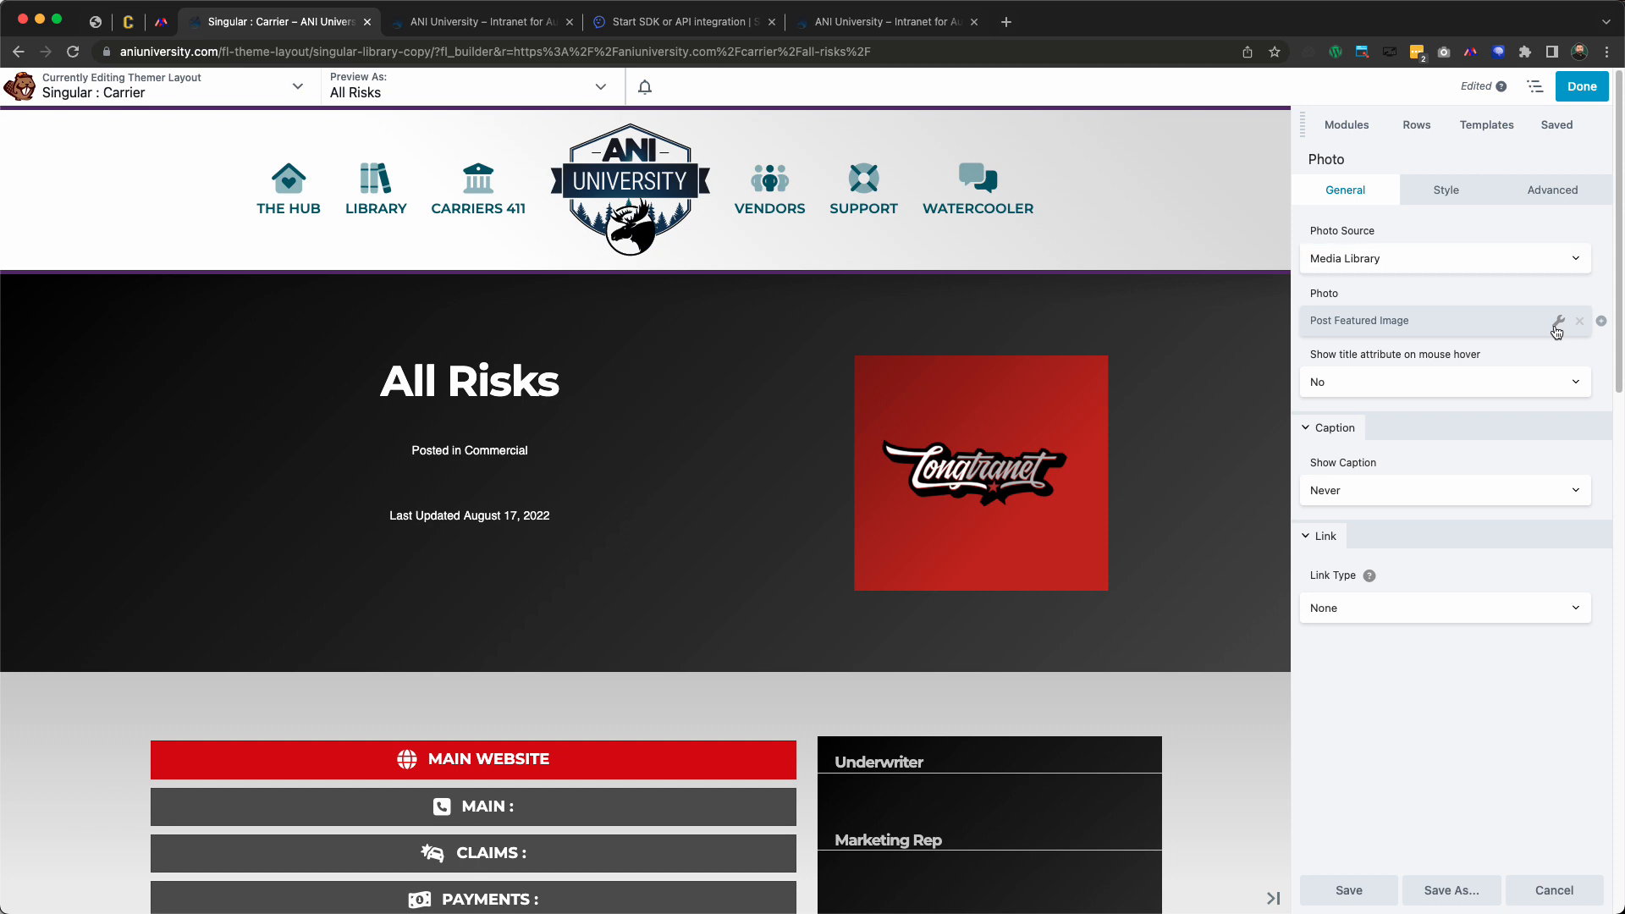
{"action": "left_click", "coordinate": [1558, 321]}
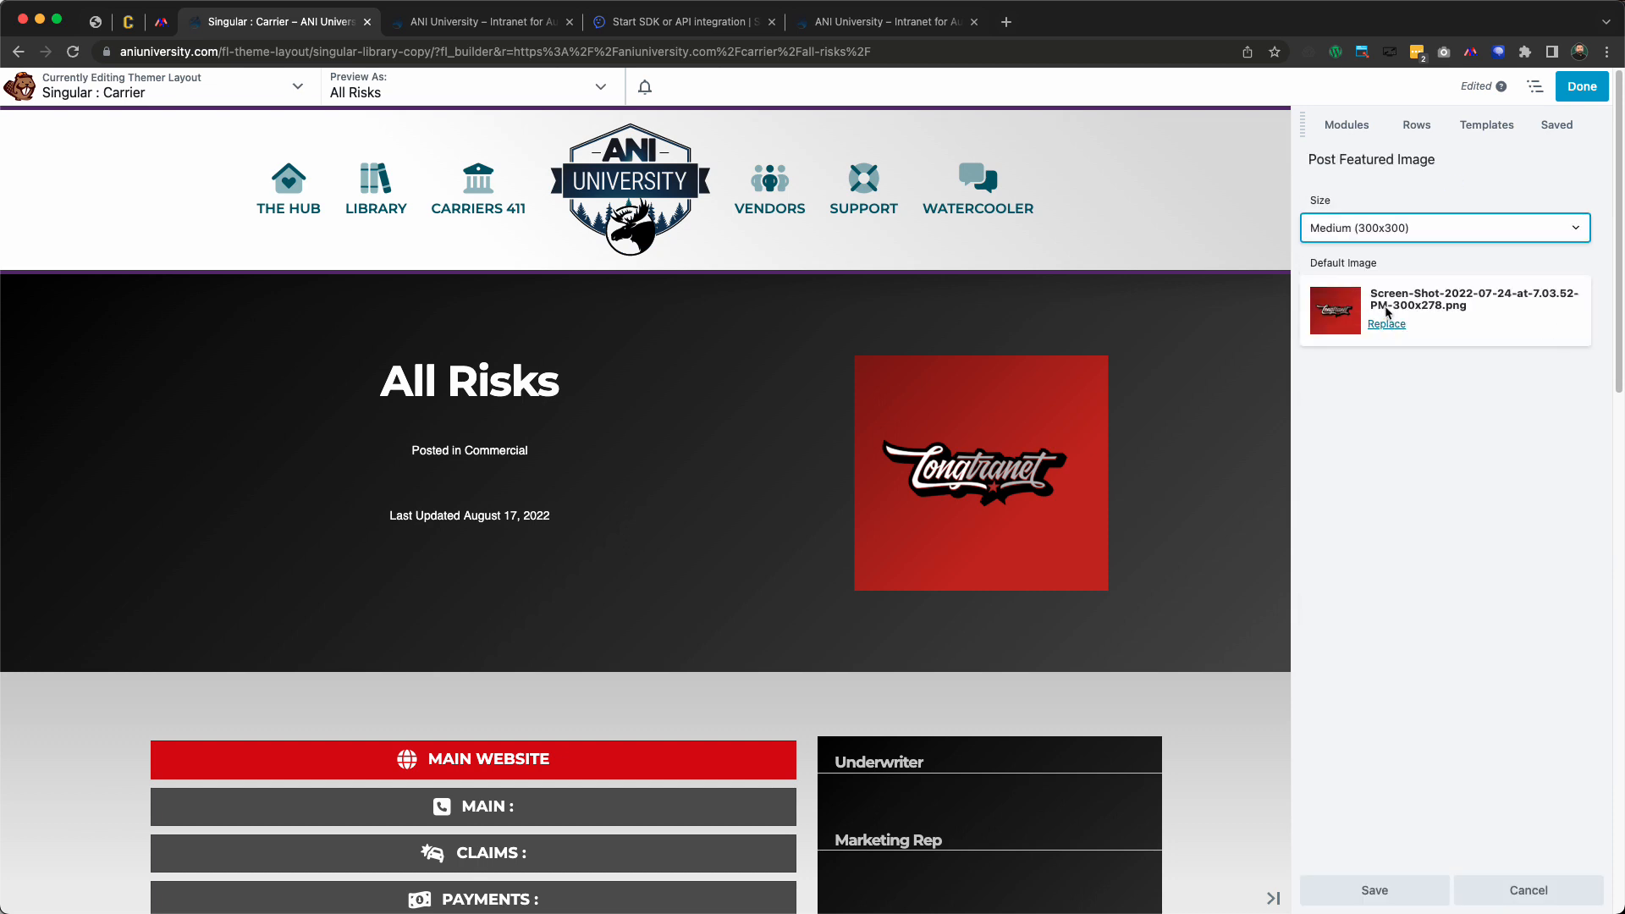
Replace the featured image's default picture with the ANI University logo Logo-200x200-1.png from the media library and save the photo module
{"action": "left_click", "coordinate": [1393, 227]}
{"action": "left_click", "coordinate": [1399, 246]}
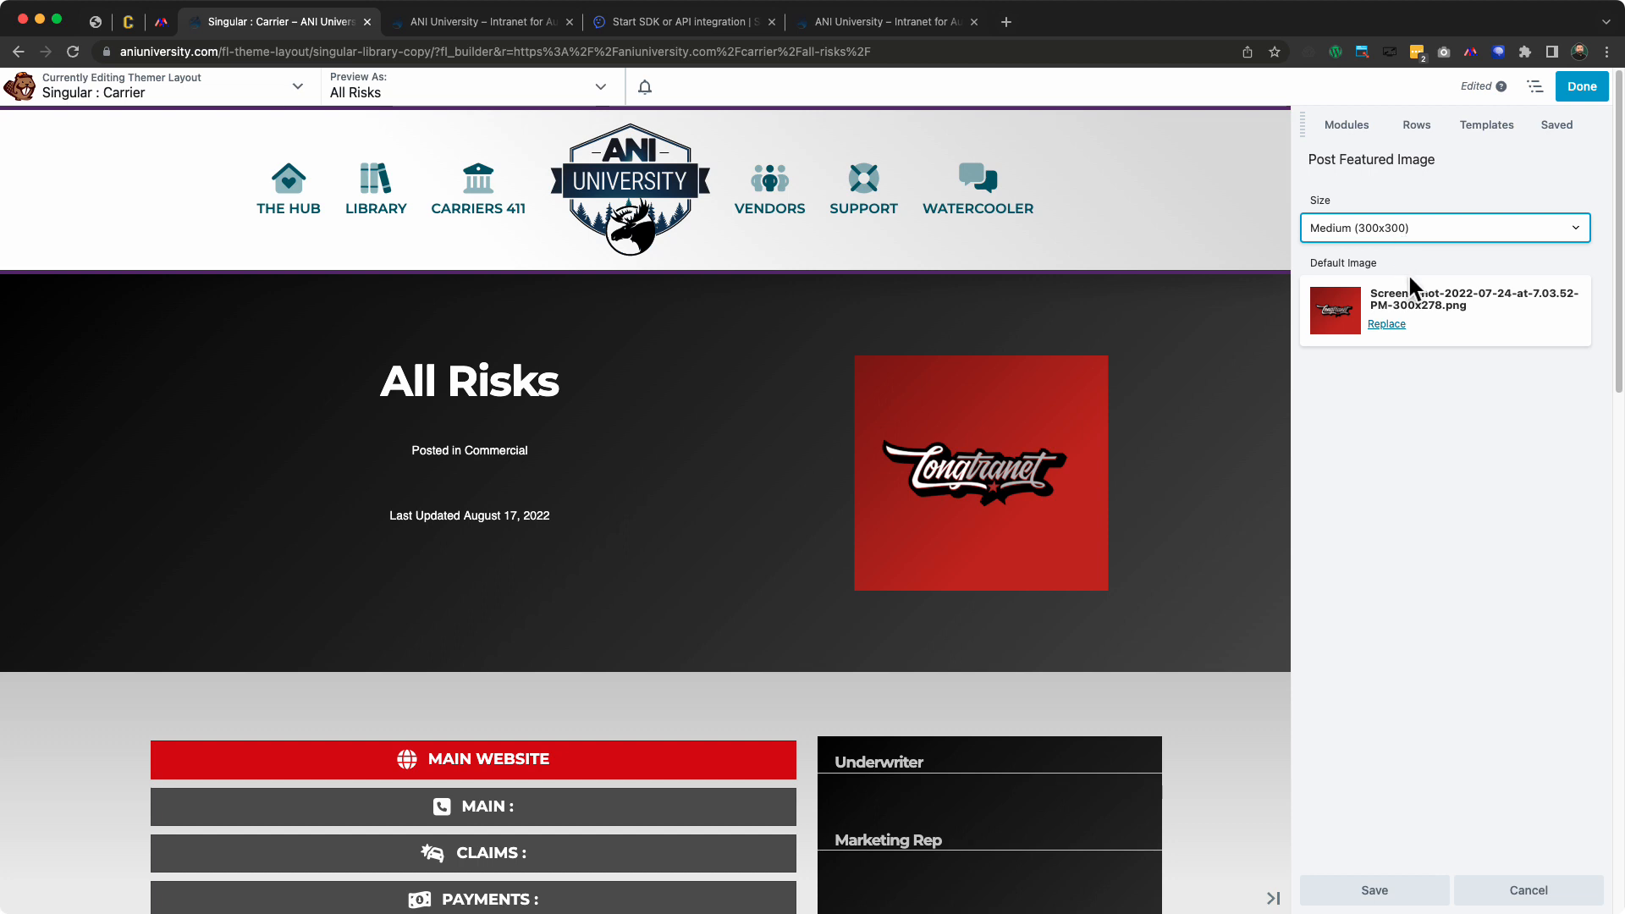
{"action": "left_click", "coordinate": [1399, 326]}
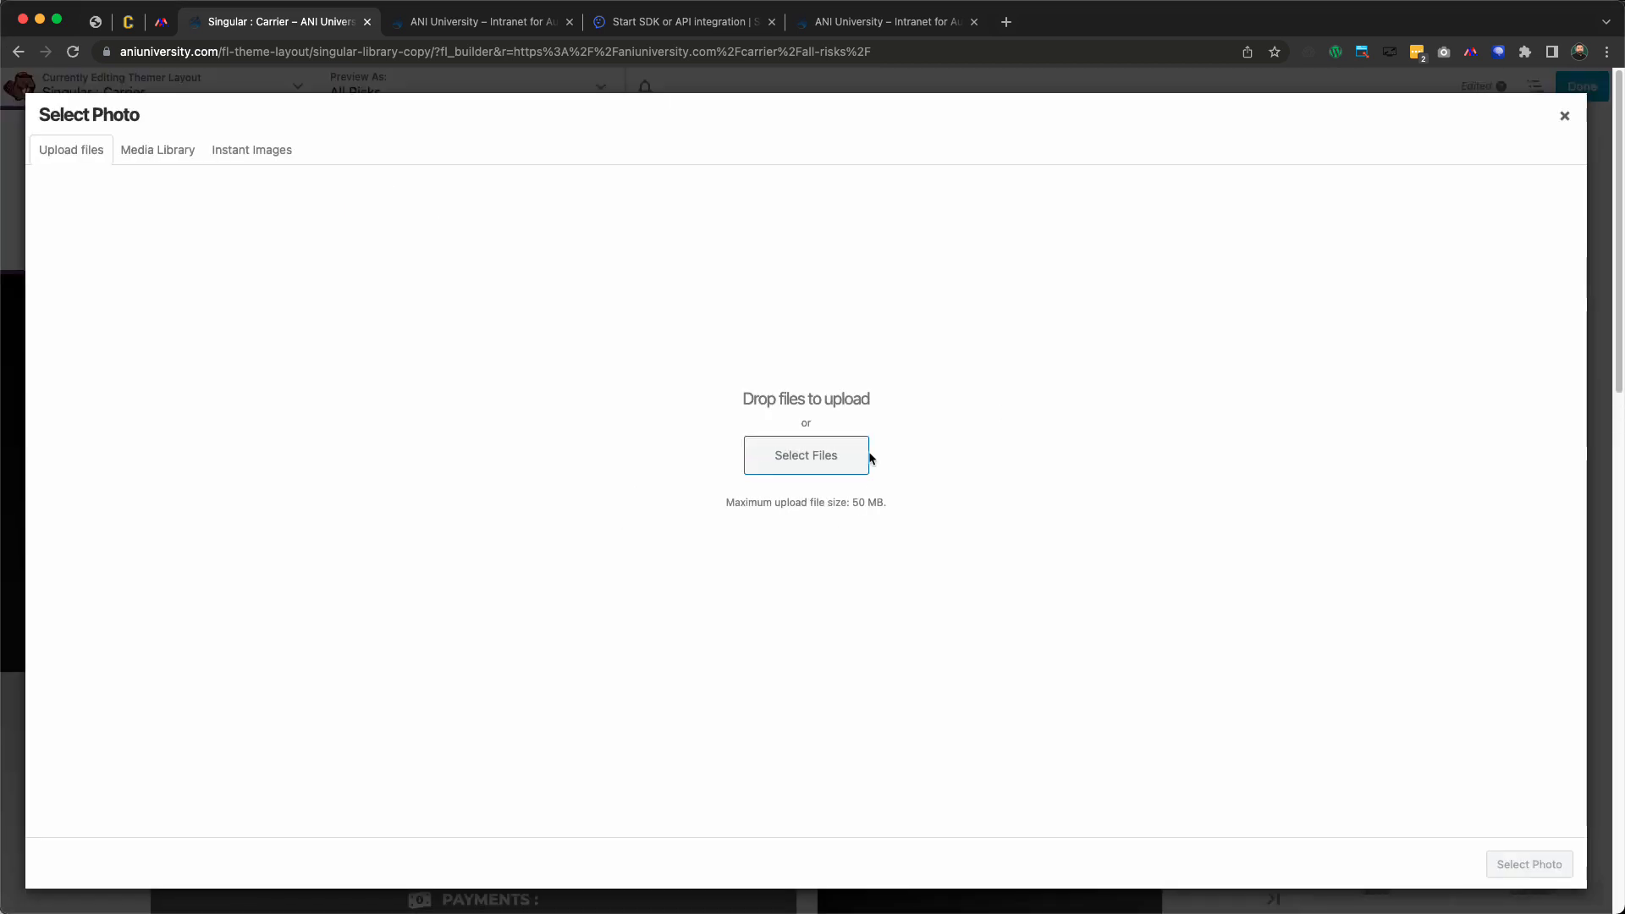
{"action": "left_click", "coordinate": [135, 150]}
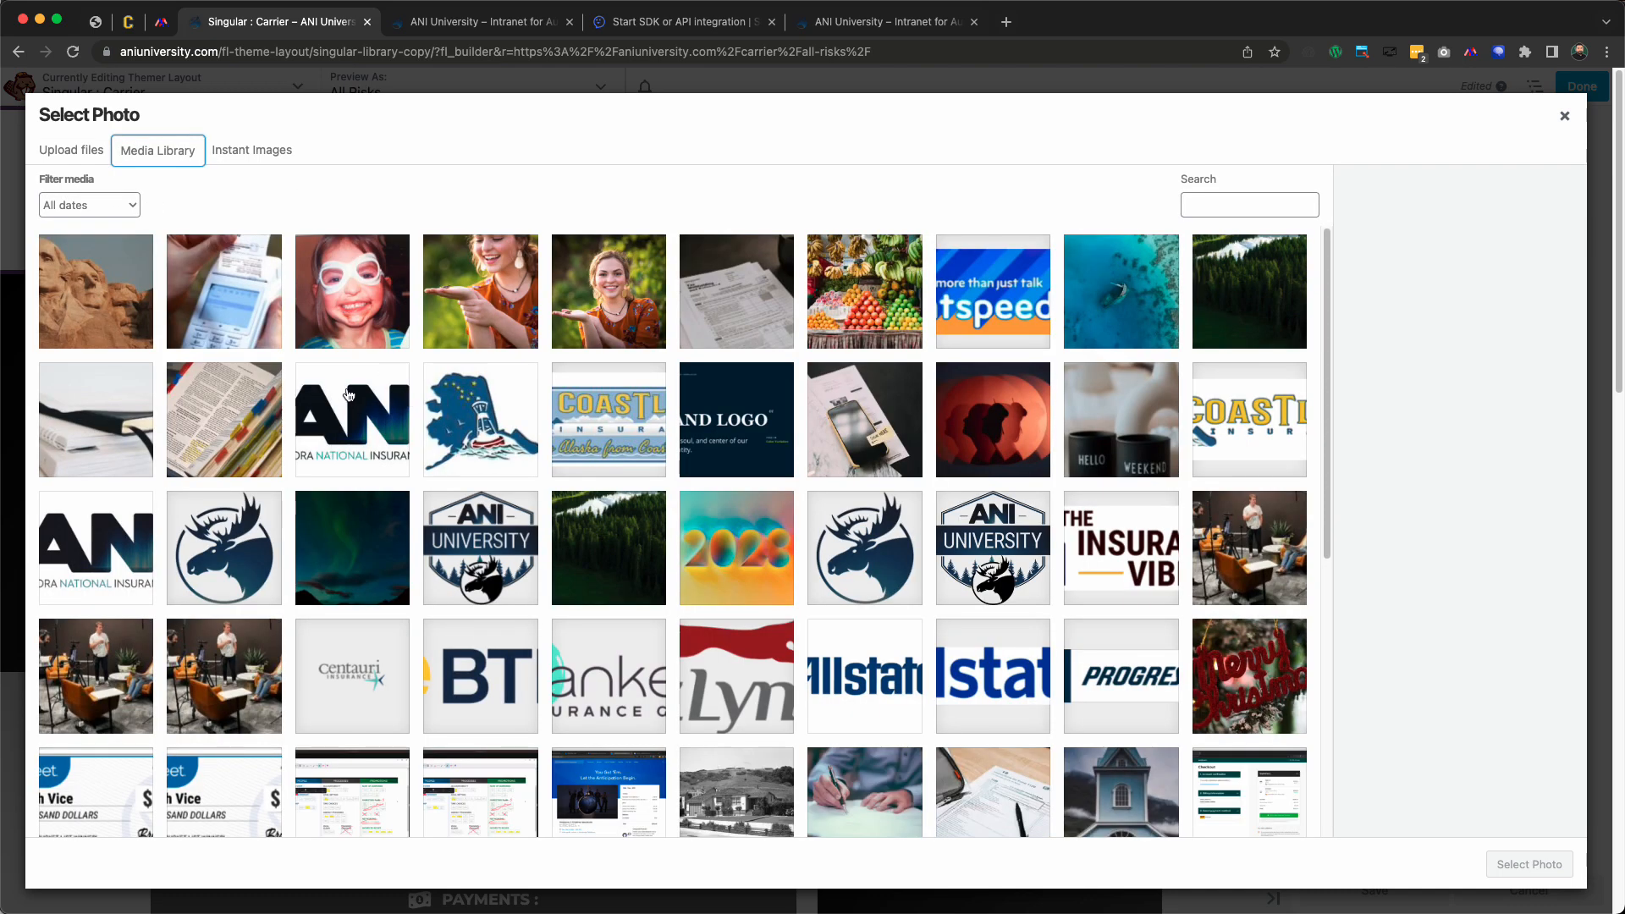
{"action": "left_click", "coordinate": [490, 546]}
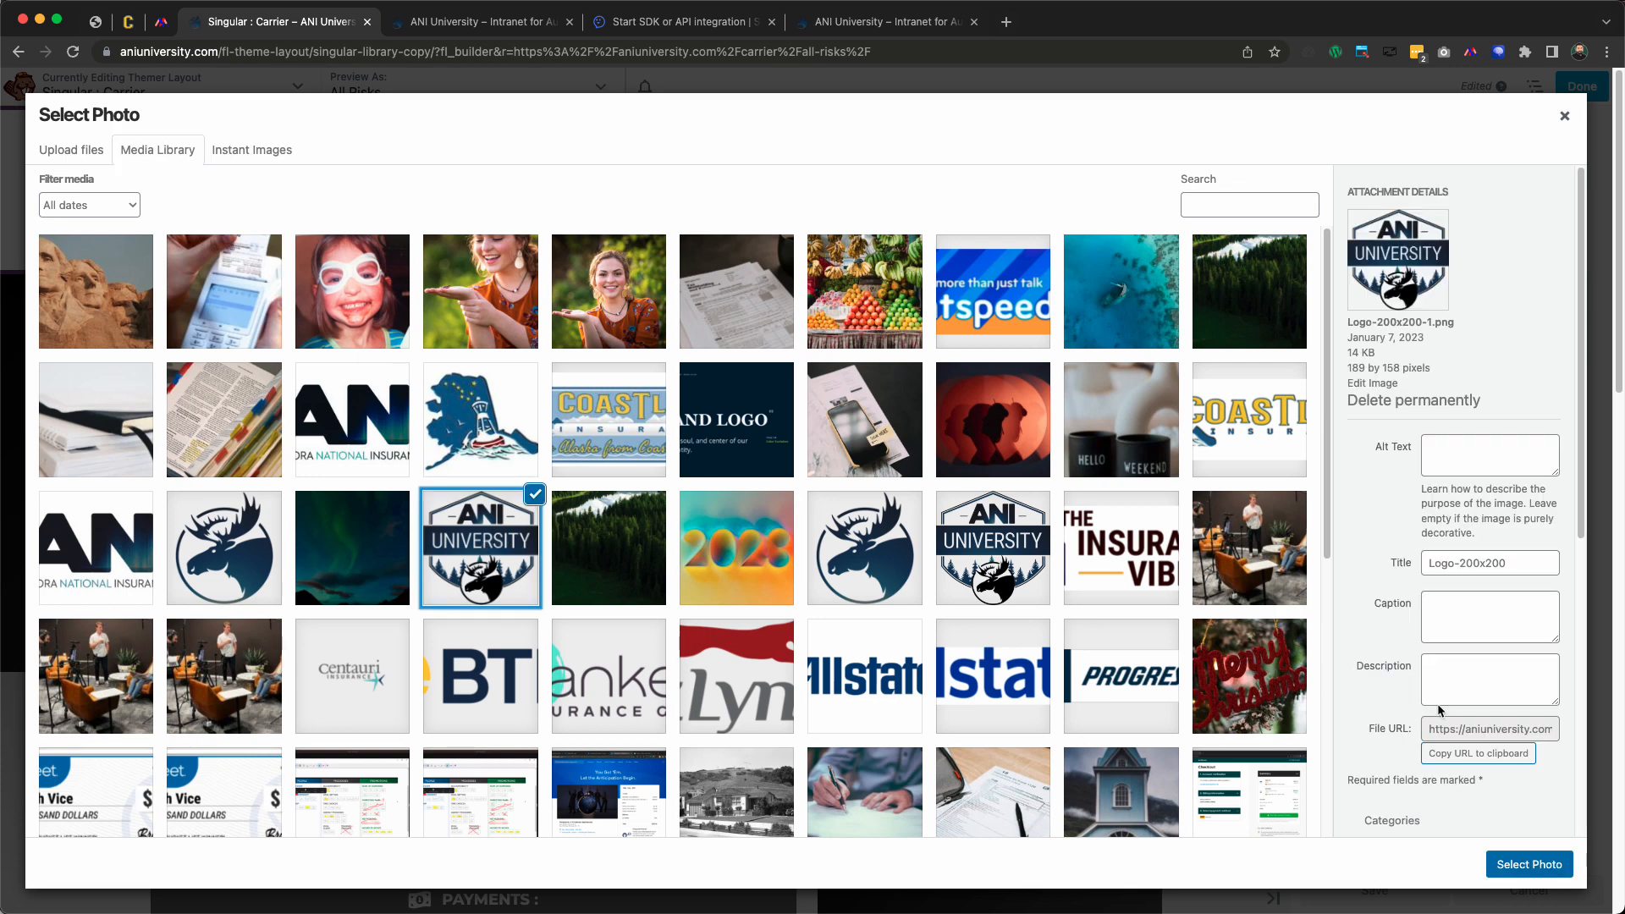
{"action": "left_click", "coordinate": [1524, 863]}
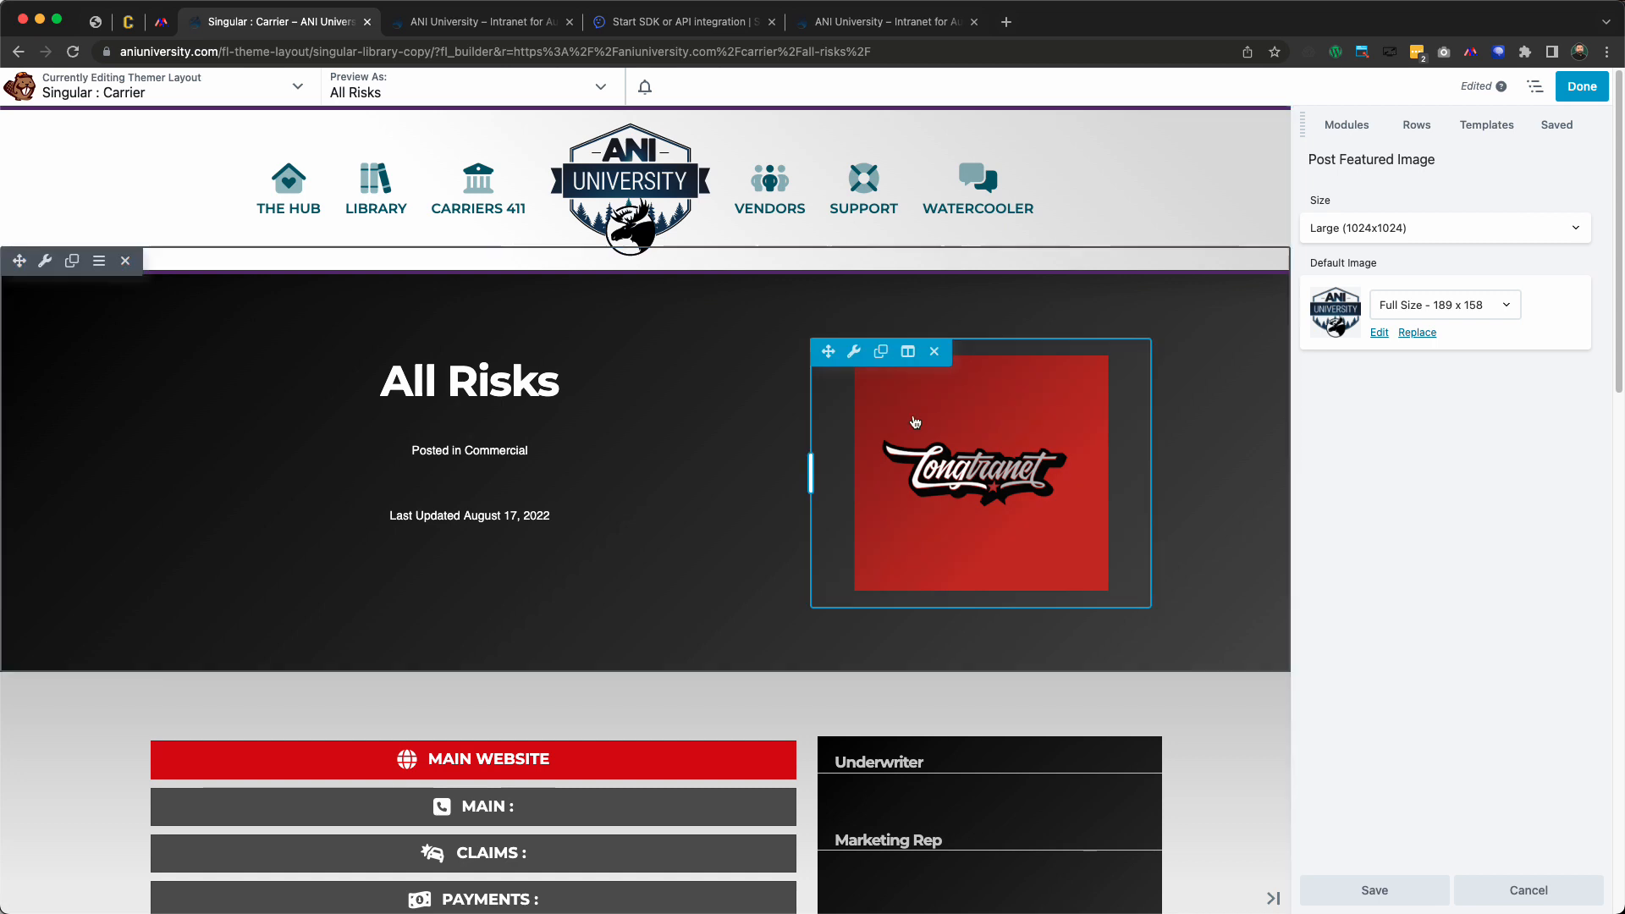
{"action": "left_click", "coordinate": [1377, 891]}
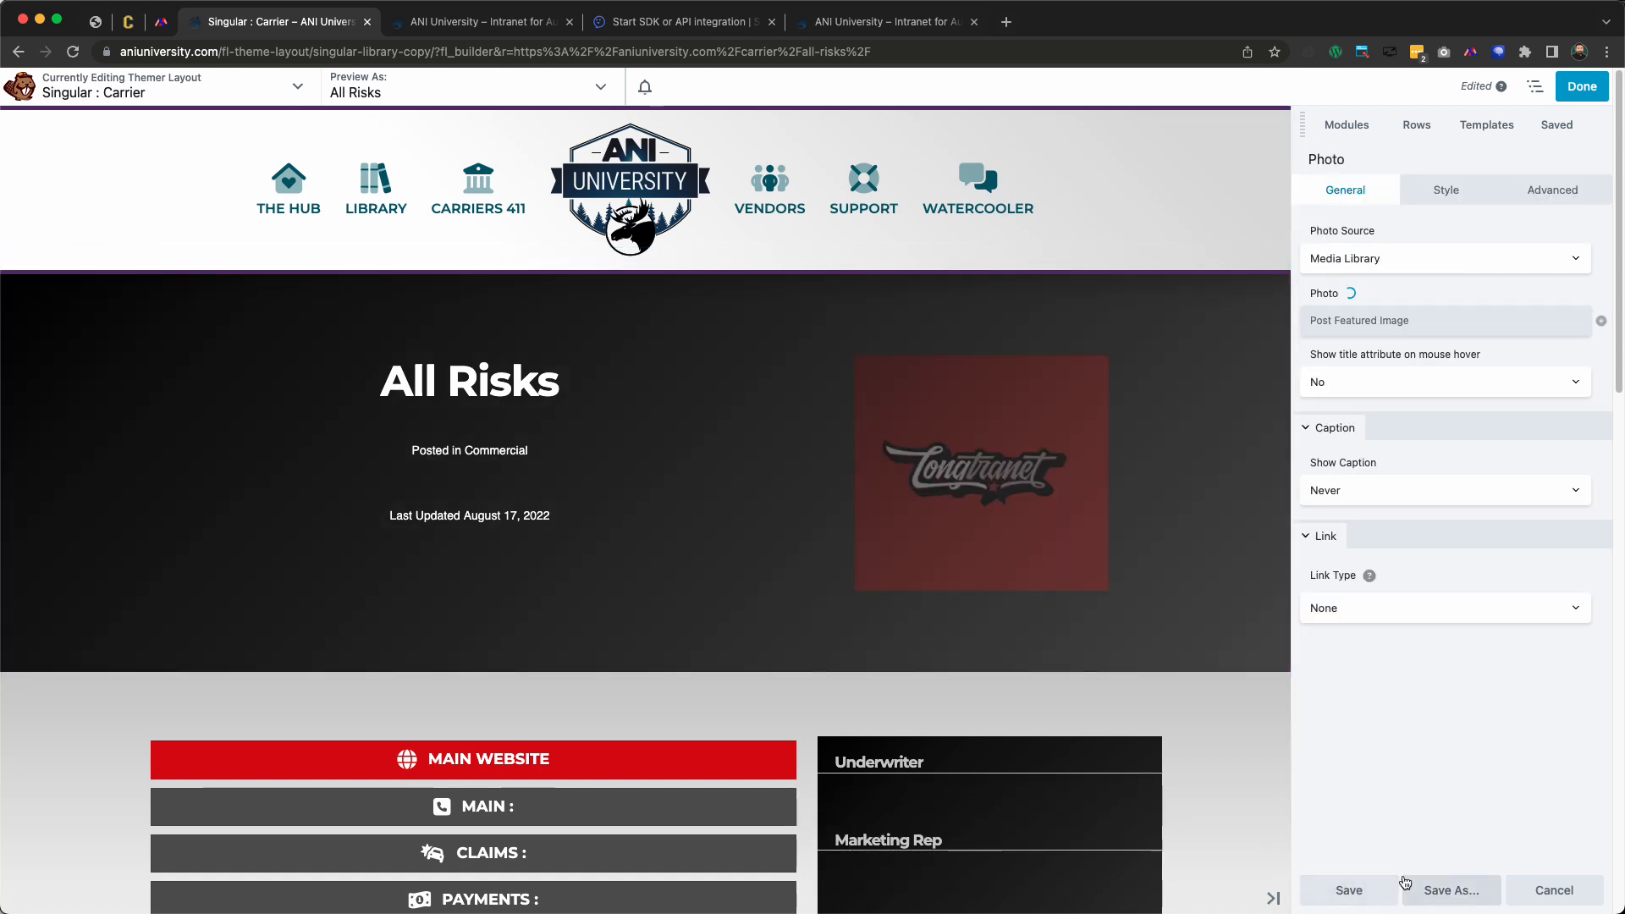
{"action": "left_click", "coordinate": [1345, 890]}
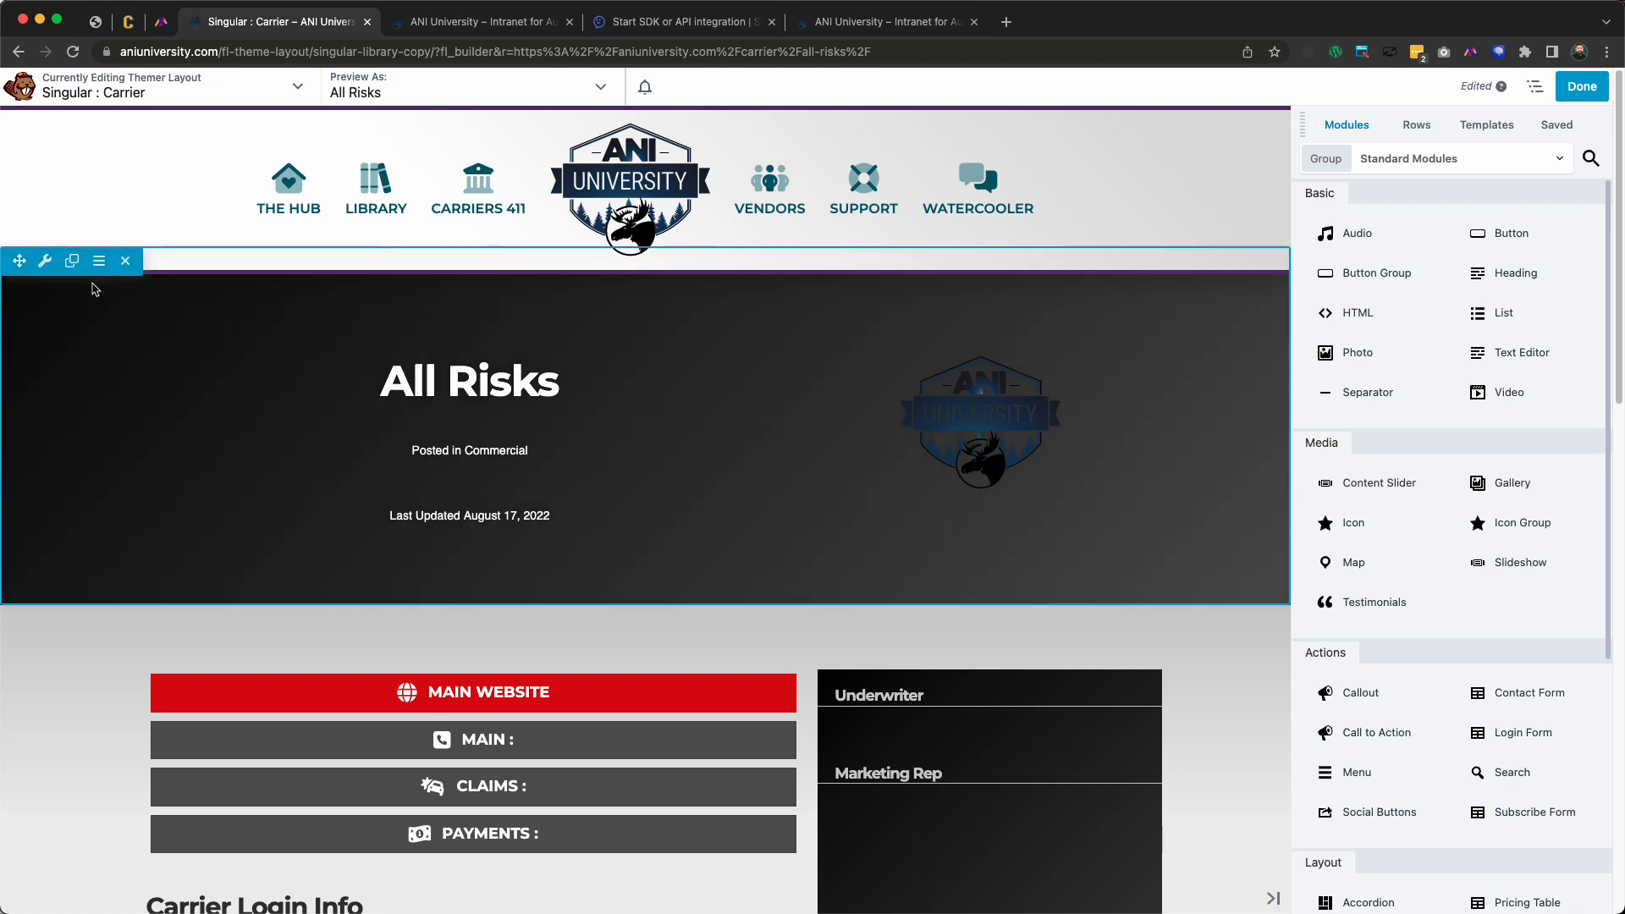
In the settings of the row containing the All Risks title, set the first background gradient color to #ffffff
{"action": "mouse_move", "coordinate": [47, 268]}
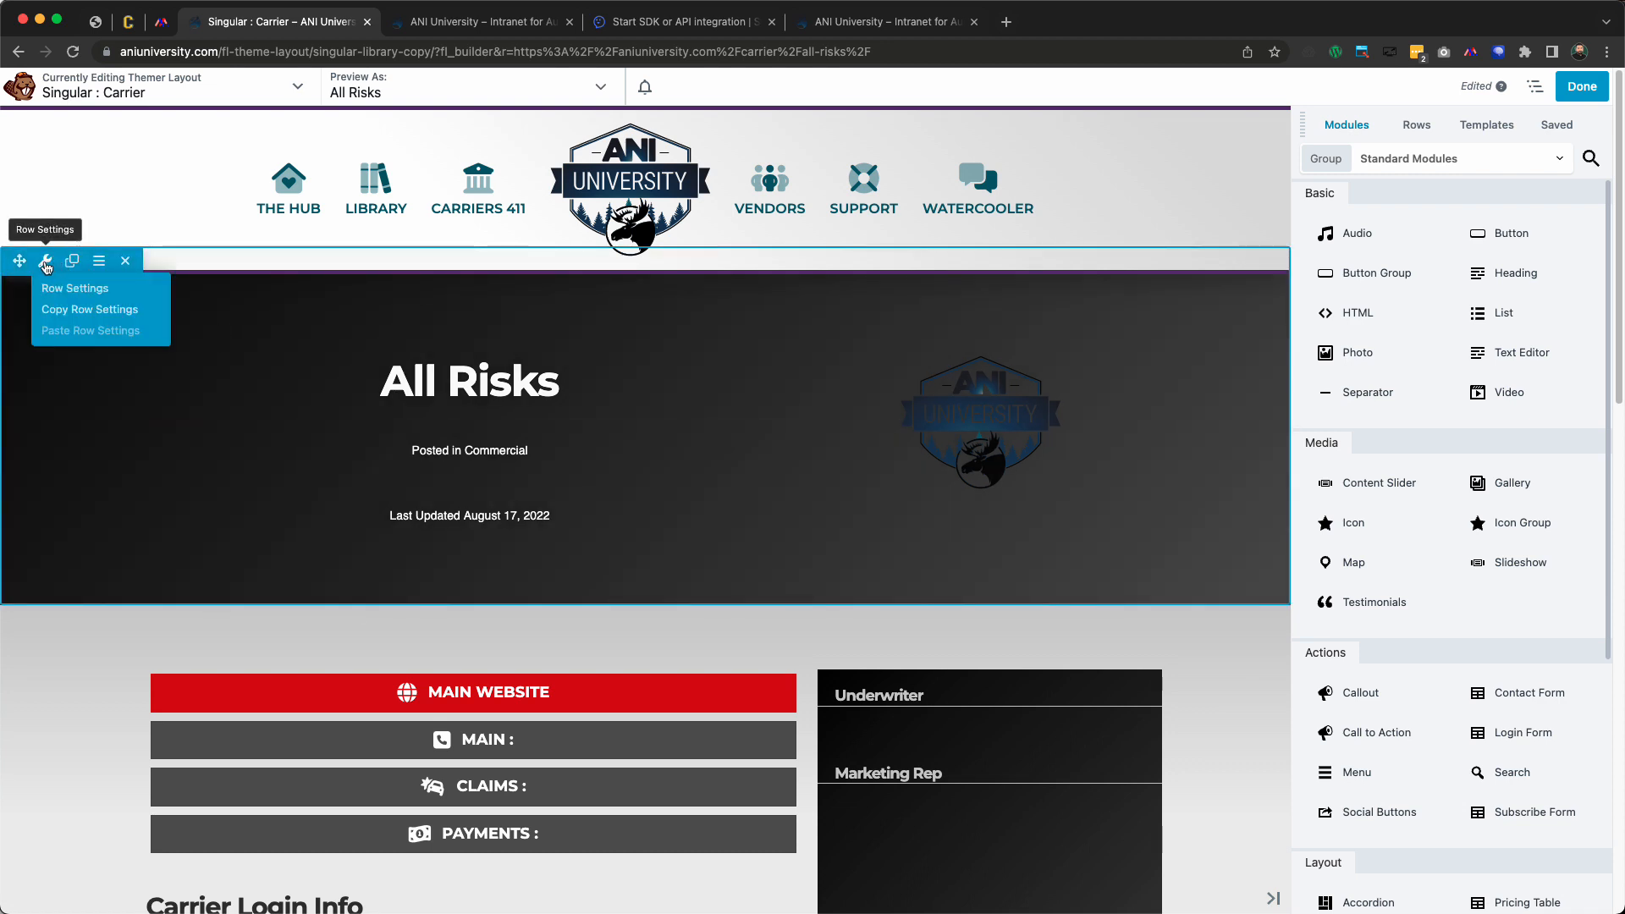
{"action": "left_click", "coordinate": [47, 267]}
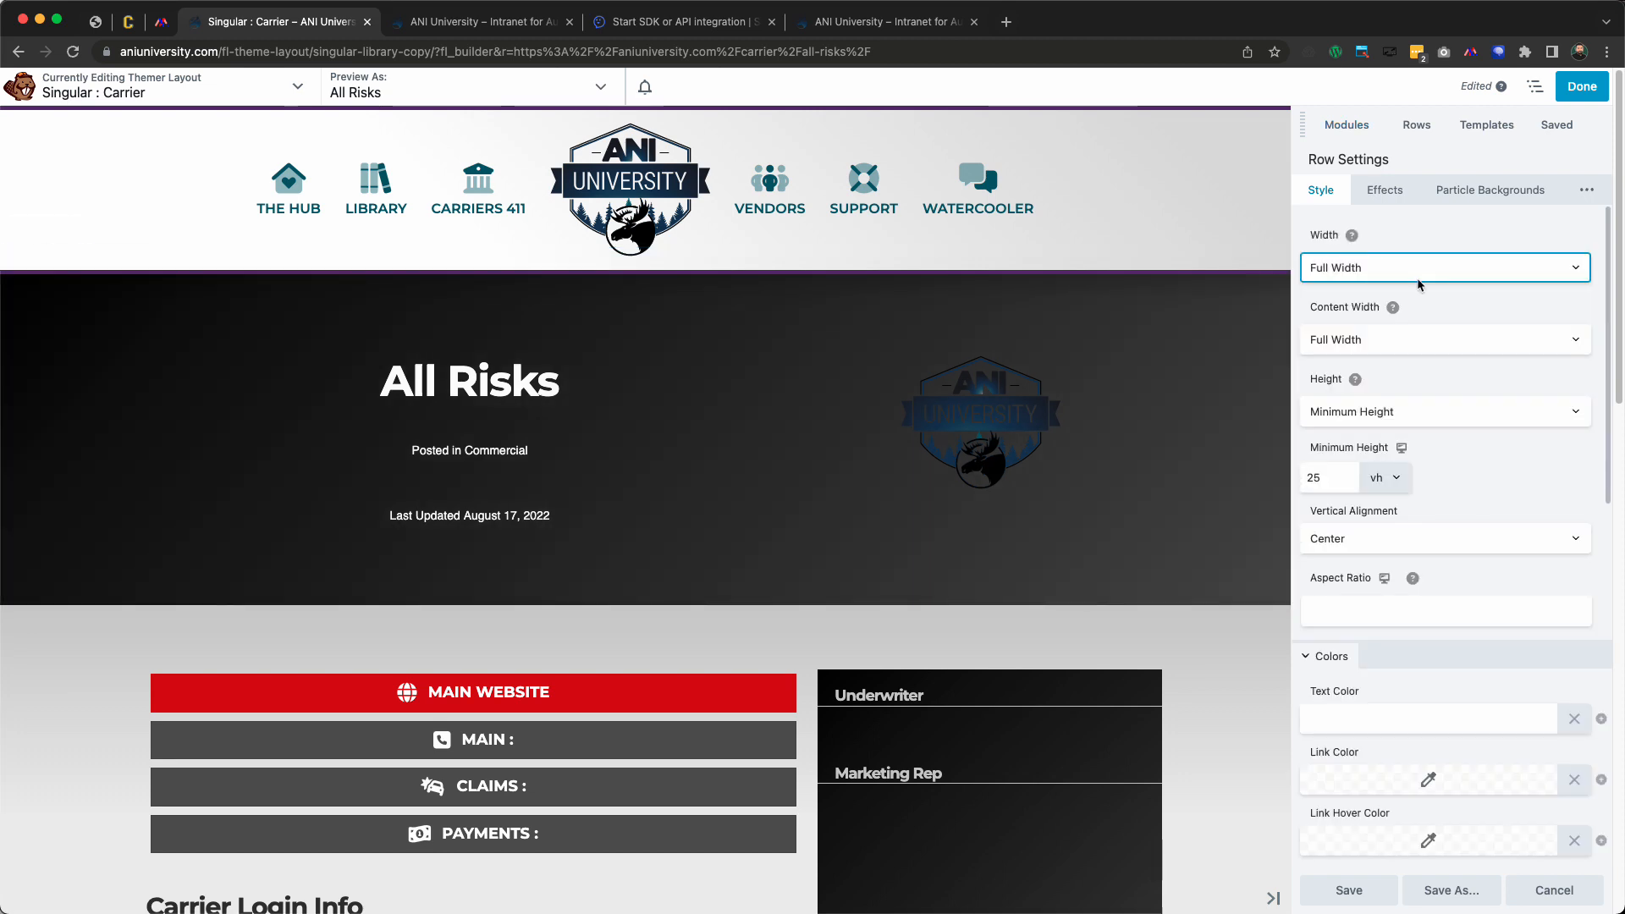
{"action": "scroll", "coordinate": [1440, 469], "scroll_direction": "down", "scroll_amount": 5}
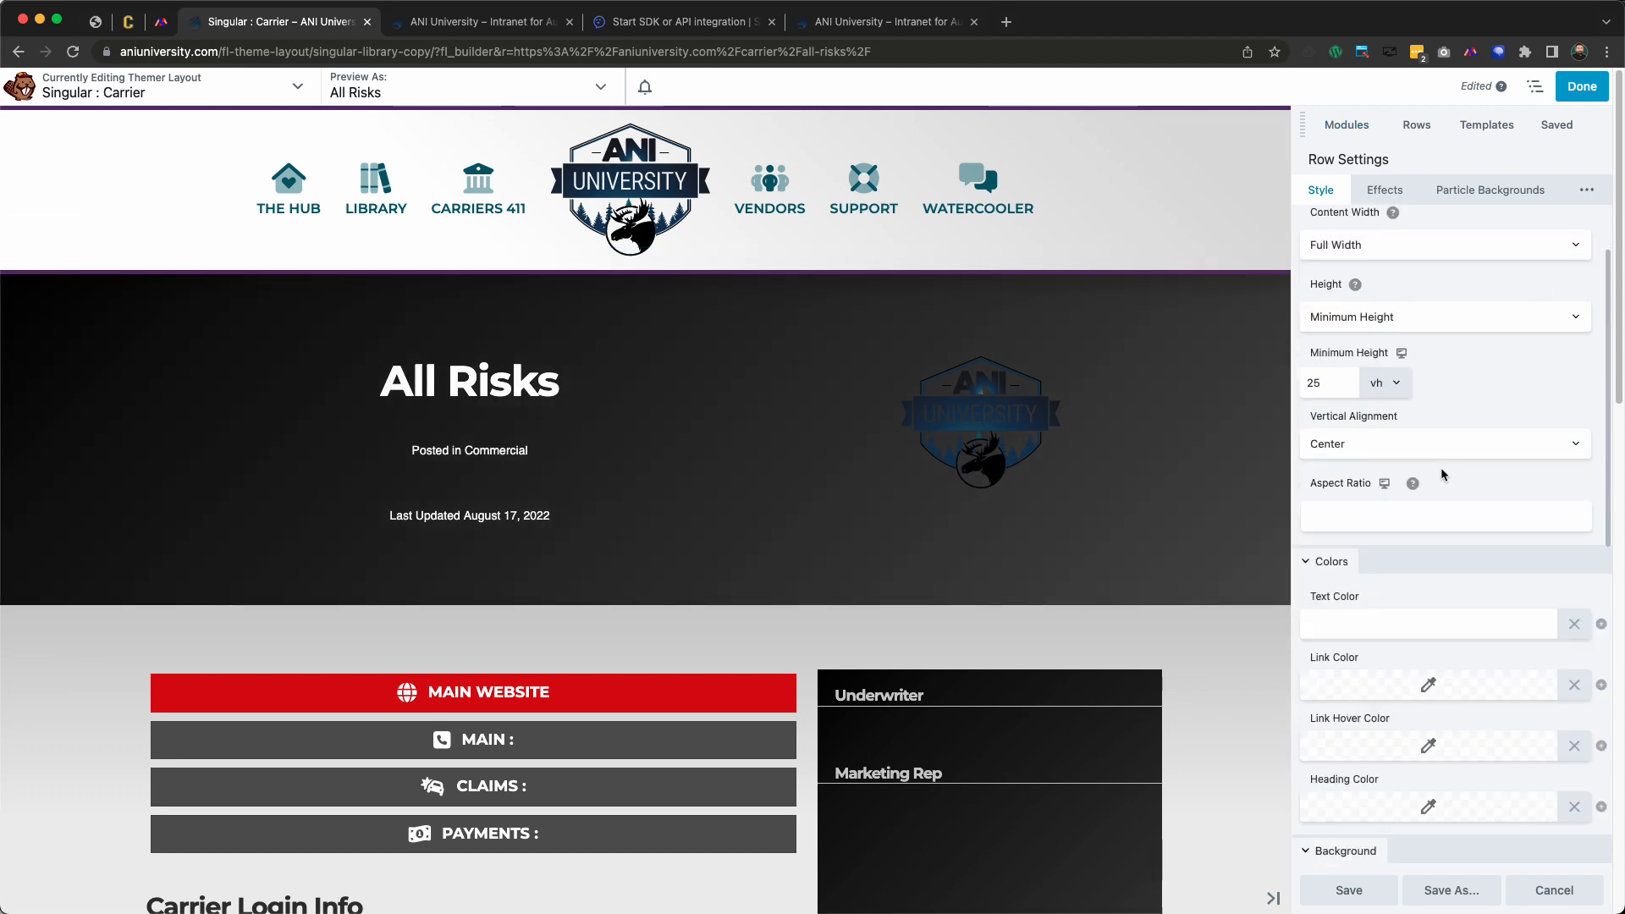
{"action": "scroll", "coordinate": [1440, 474], "scroll_direction": "down", "scroll_amount": 4}
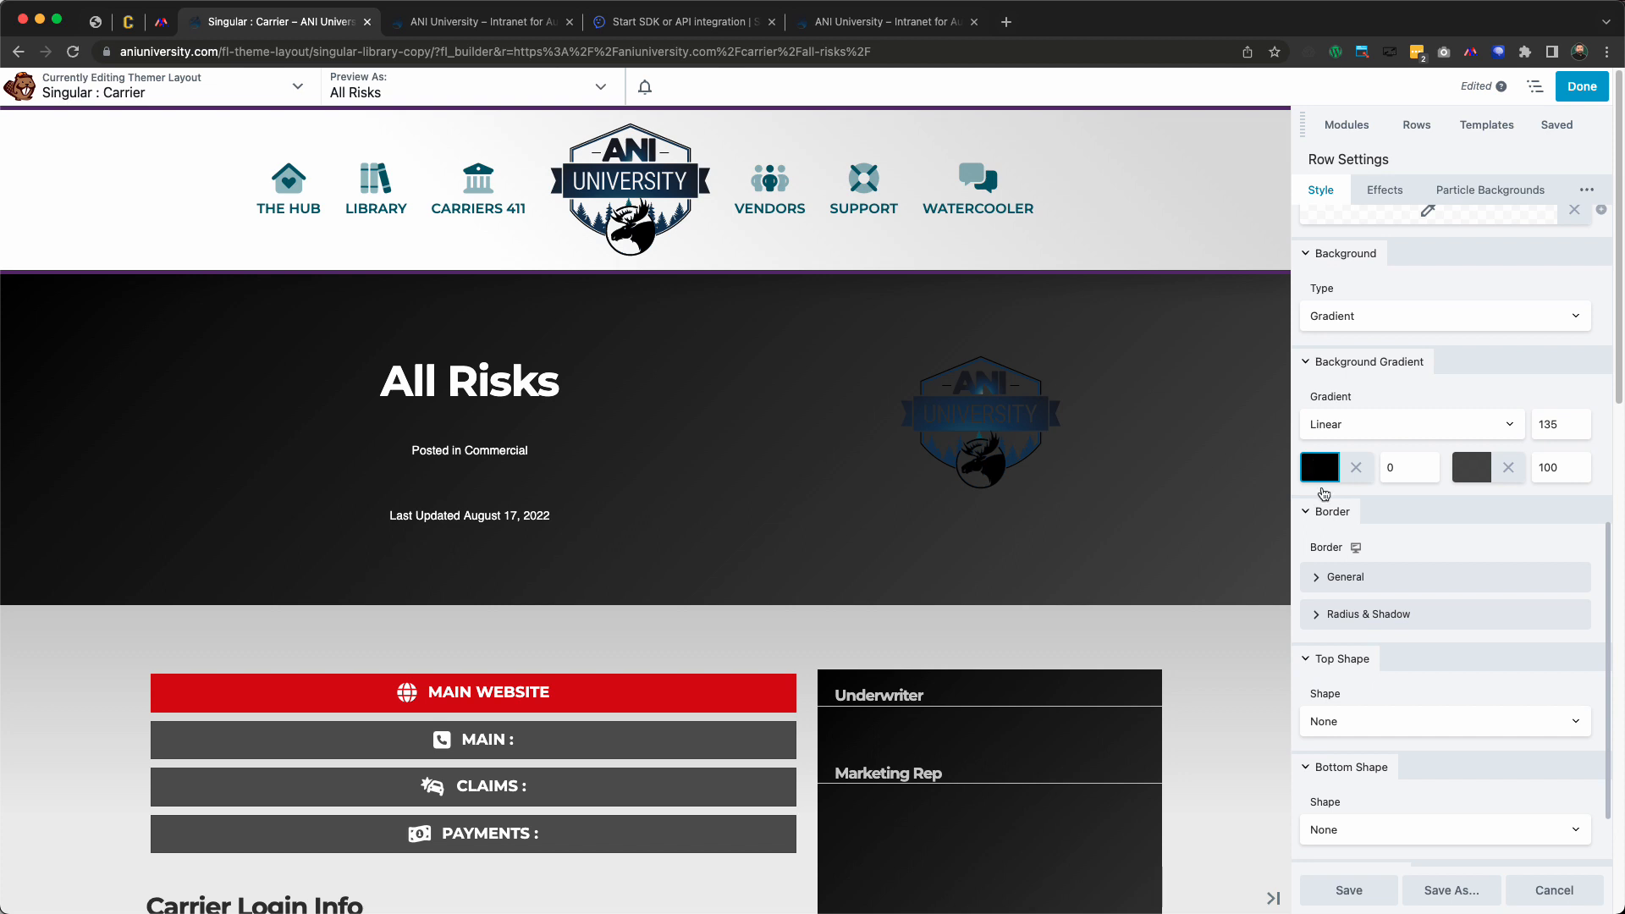
{"action": "left_click", "coordinate": [1320, 468]}
{"action": "left_click", "coordinate": [1374, 715]}
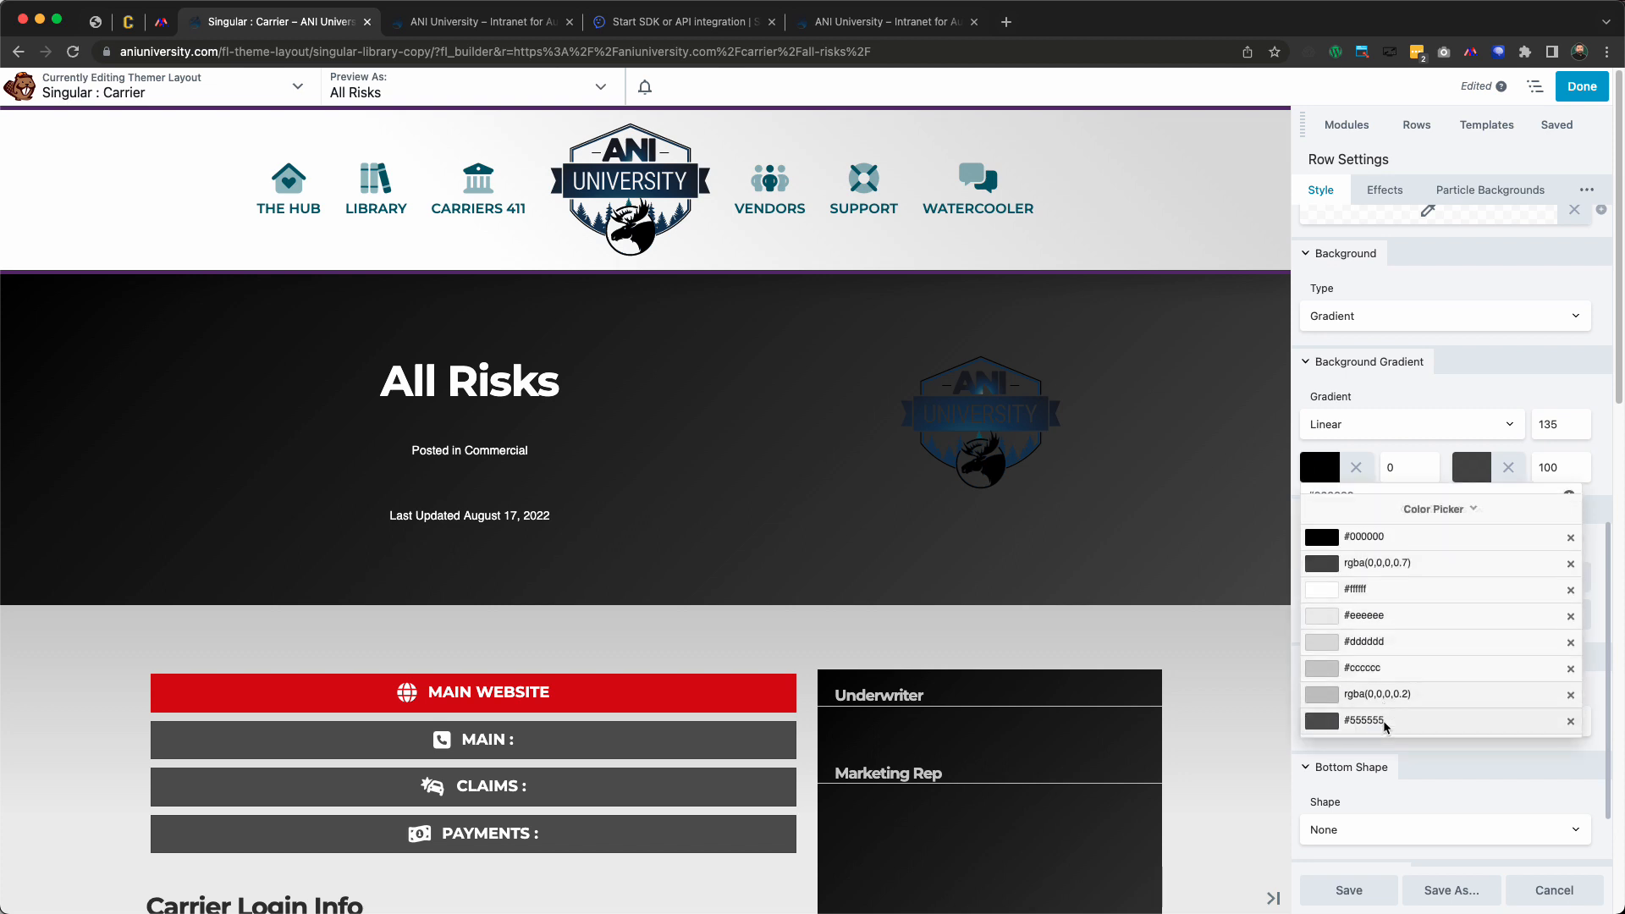
{"action": "left_click", "coordinate": [1414, 576]}
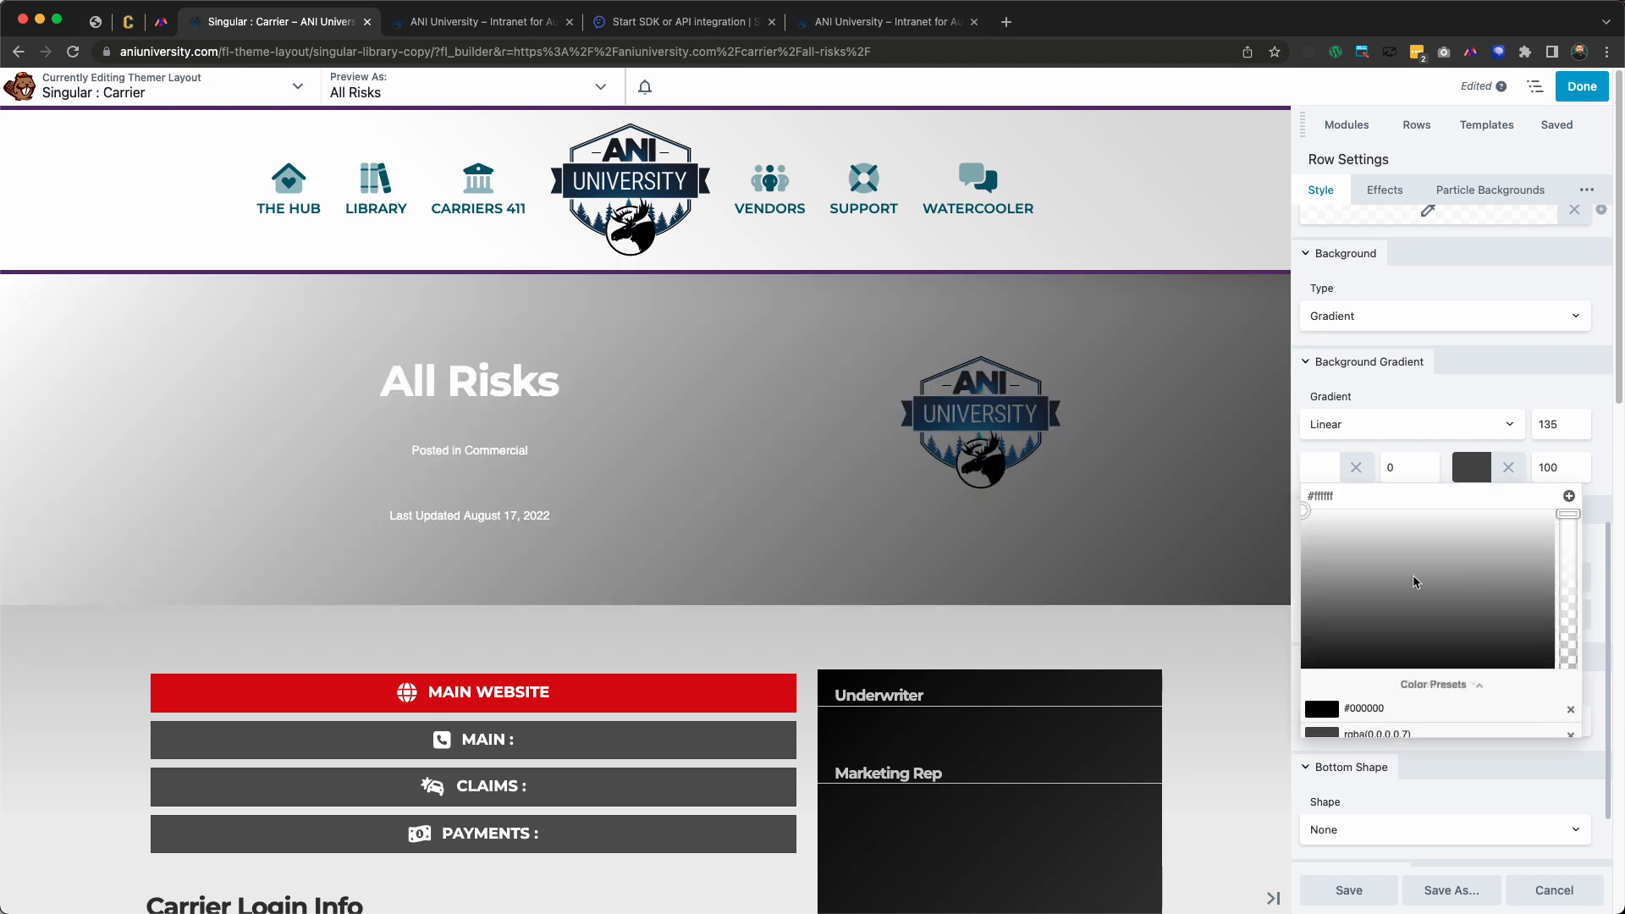
Set the second color of the title row's background gradient to the #eeeeee preset
{"action": "left_click", "coordinate": [1473, 472]}
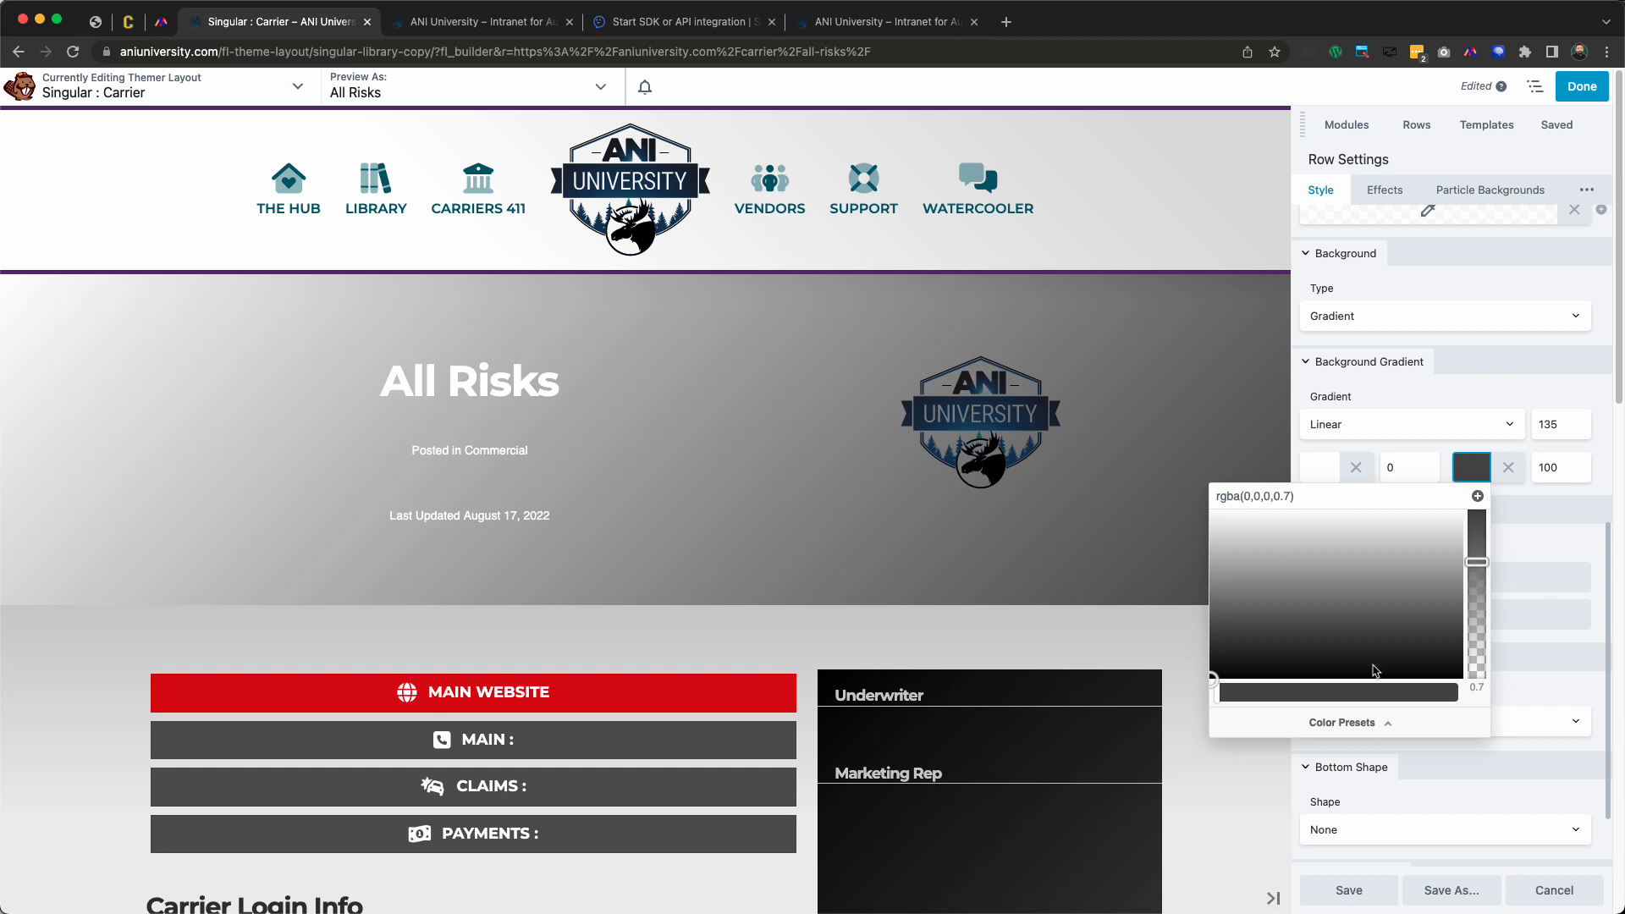
{"action": "left_click", "coordinate": [1356, 725]}
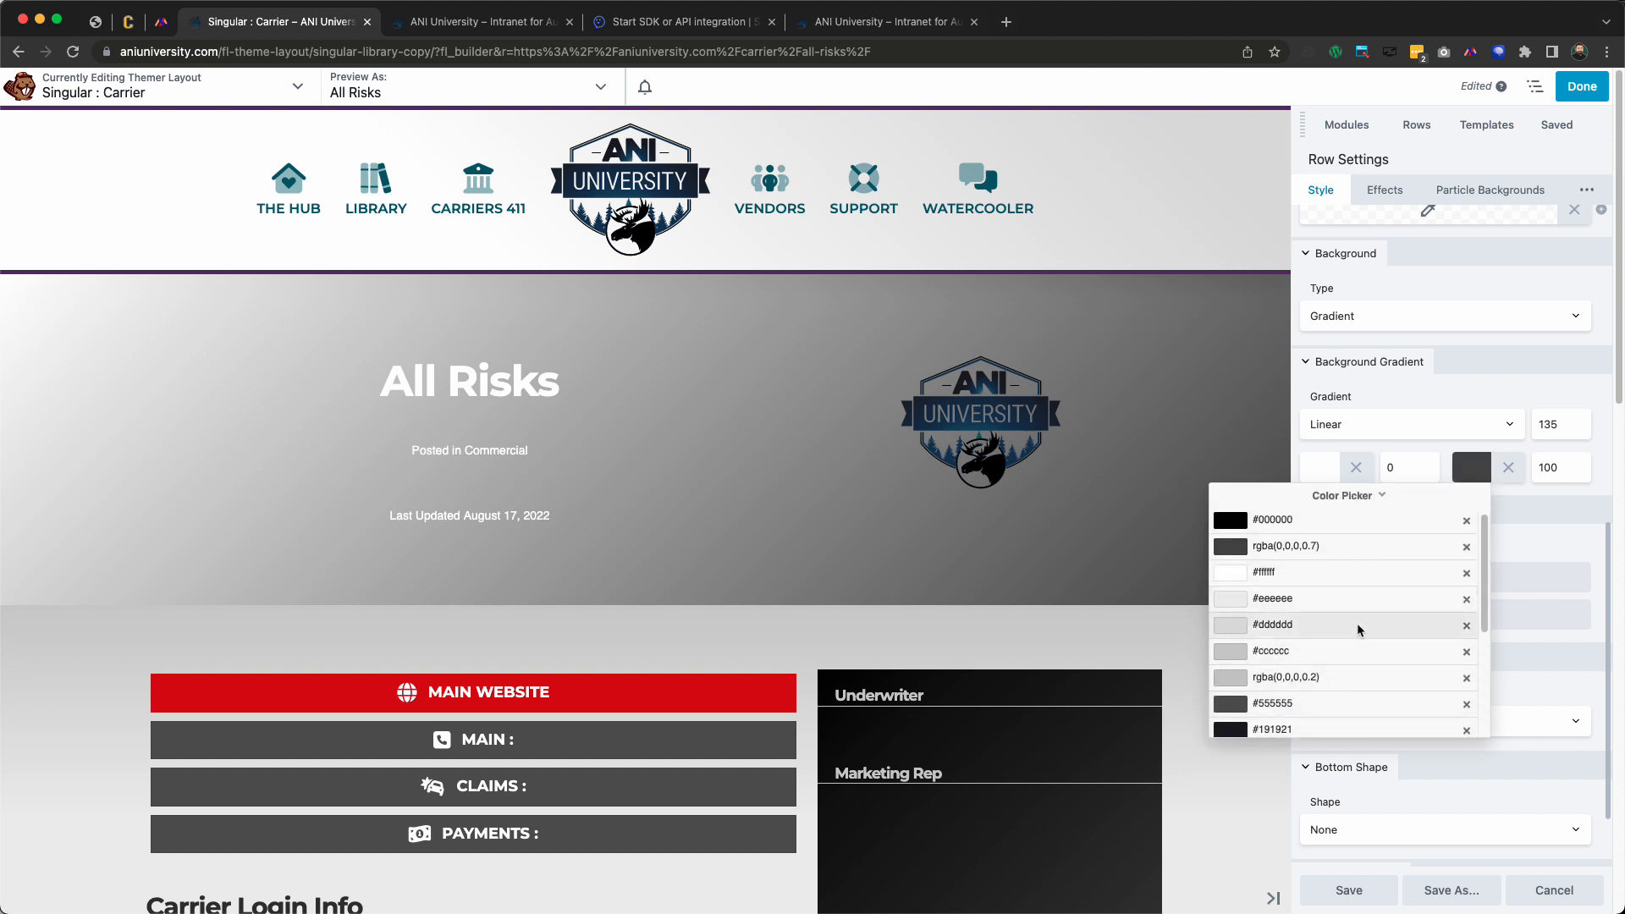
{"action": "left_click", "coordinate": [1358, 595]}
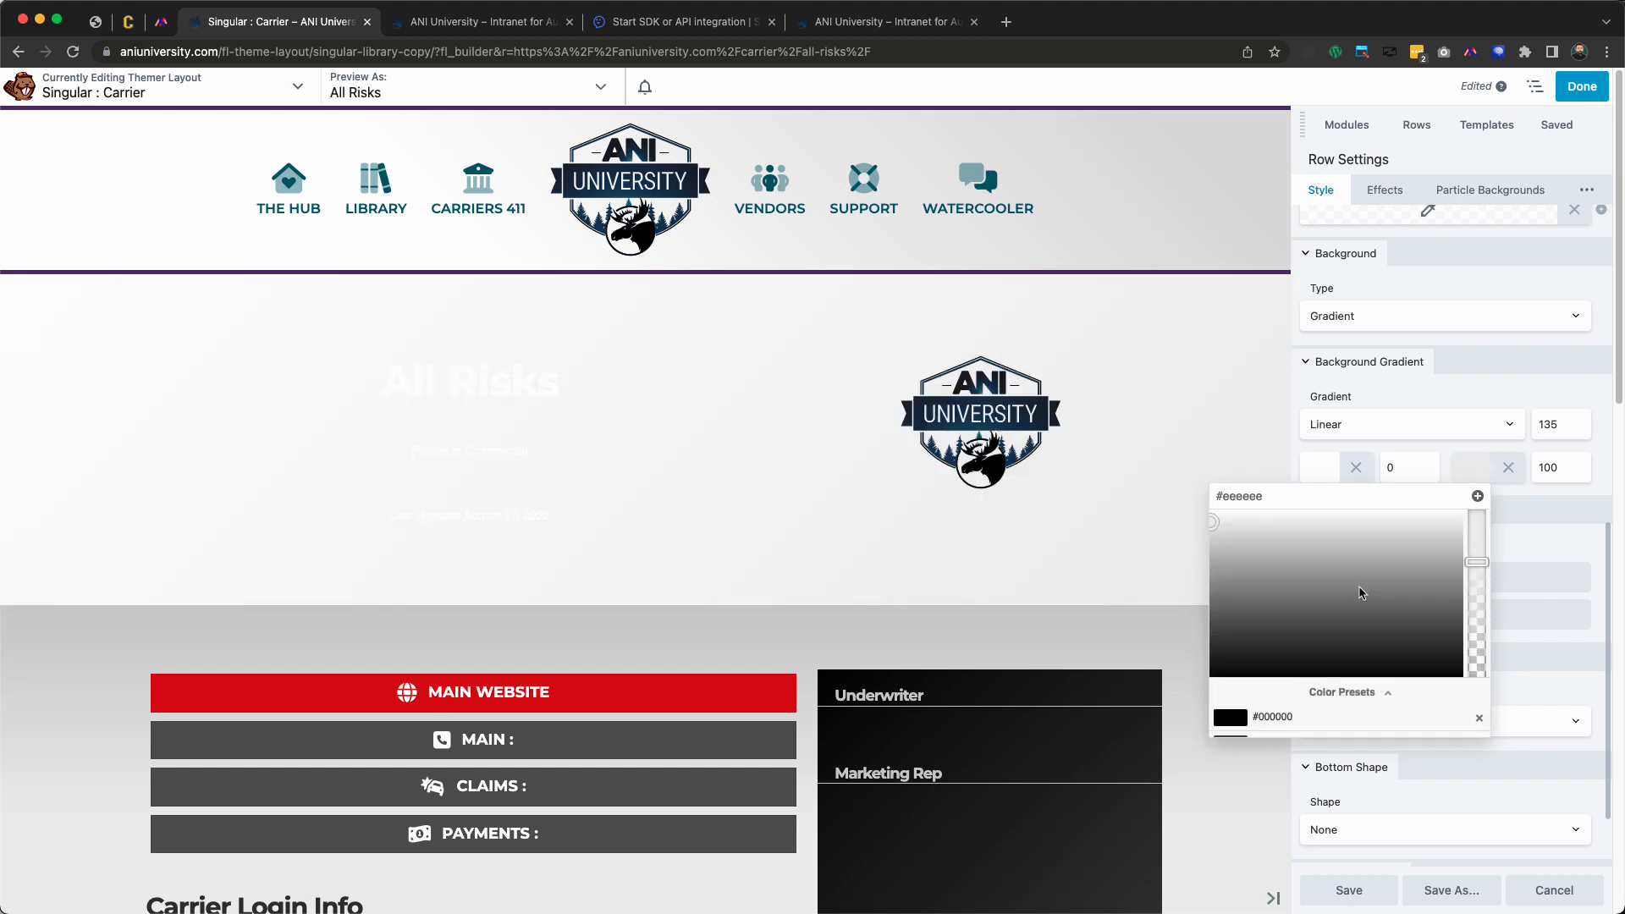
{"action": "left_click", "coordinate": [1468, 393]}
Try an angle of 45 for the title row's linear background gradient
{"action": "left_click_drag", "start_coordinate": [1572, 419], "coordinate": [1468, 420]}
{"action": "type", "text": "45"}
{"action": "left_click", "coordinate": [1468, 393]}
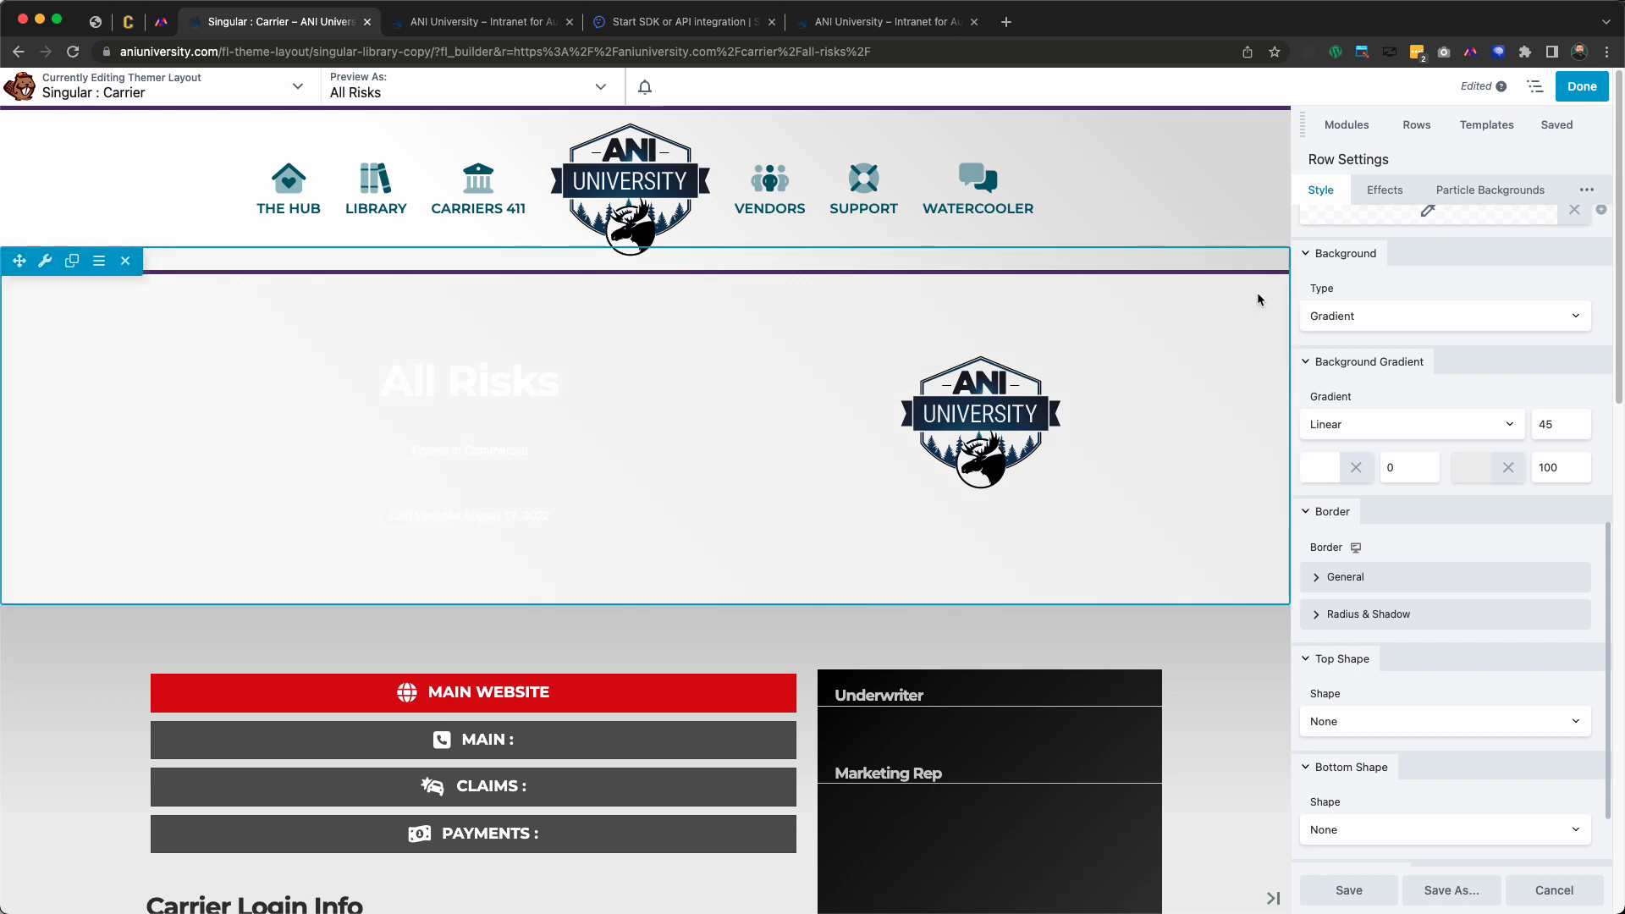
Set the title row's gradient angle to 180 and the first color's stop position to 75
{"action": "double_click", "coordinate": [1569, 417]}
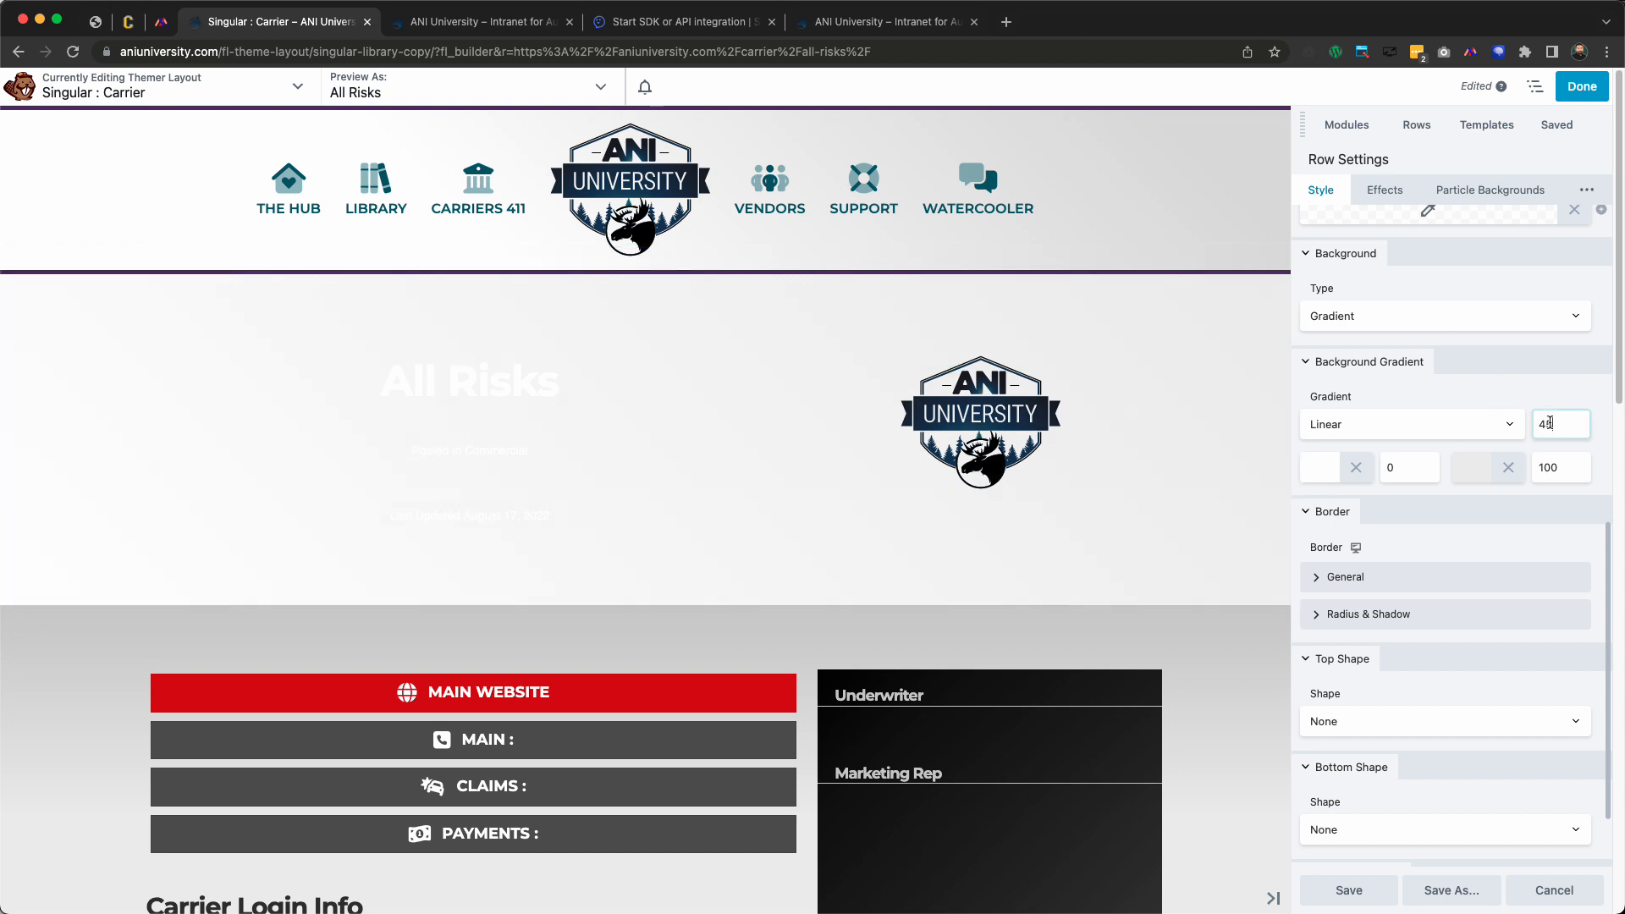
{"action": "type", "text": "180"}
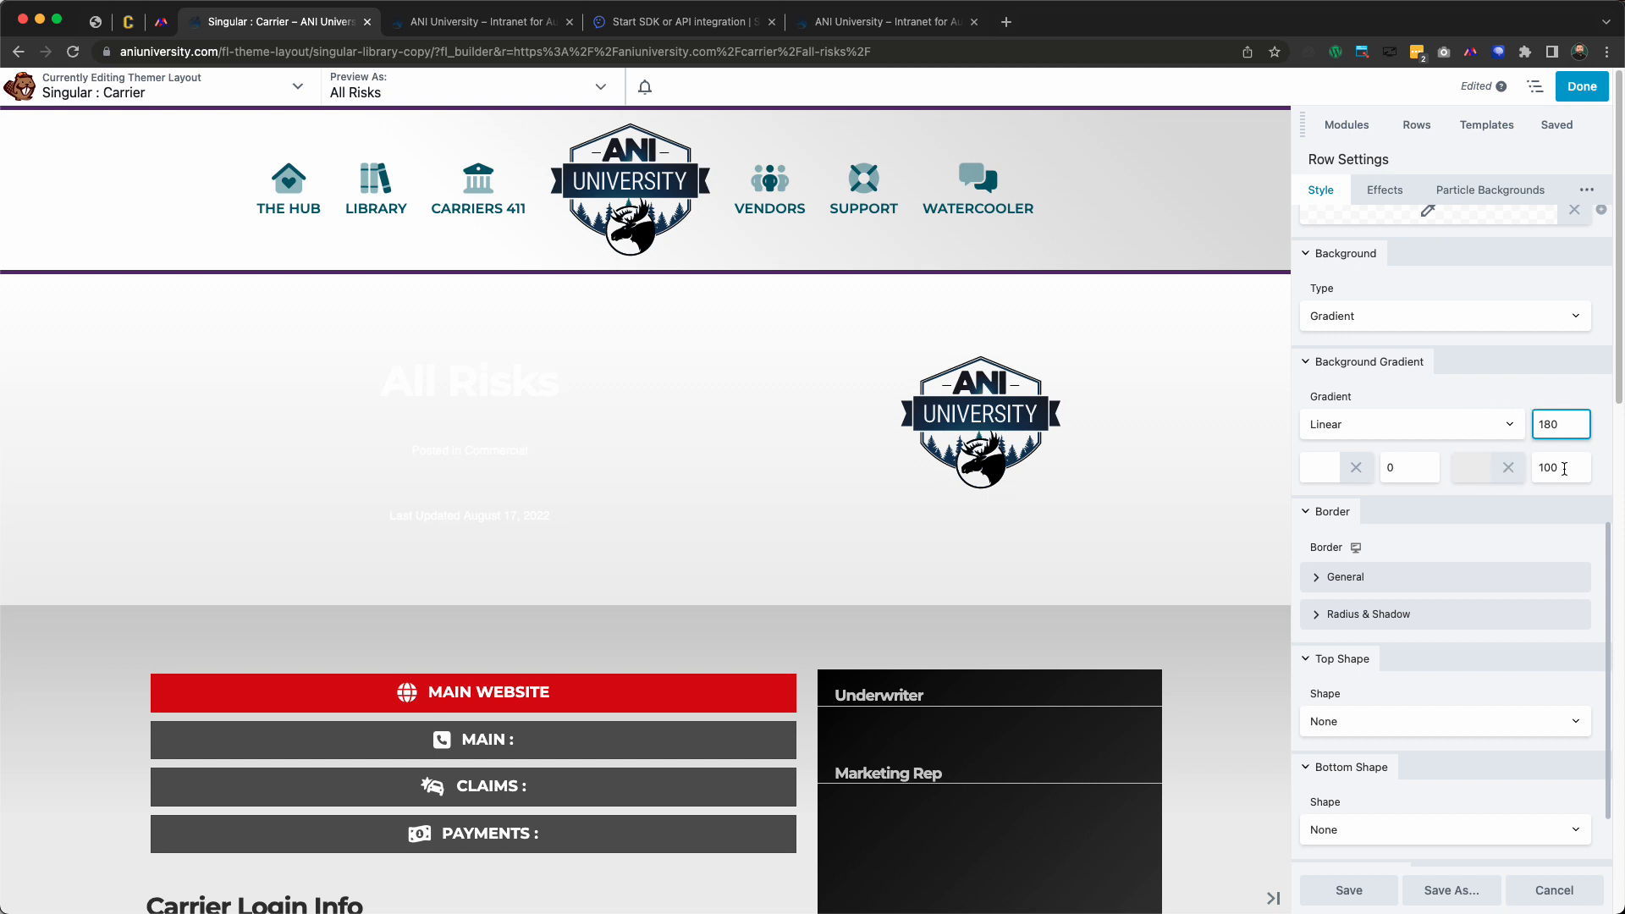
{"action": "left_click", "coordinate": [1408, 467]}
{"action": "double_click", "coordinate": [1418, 467]}
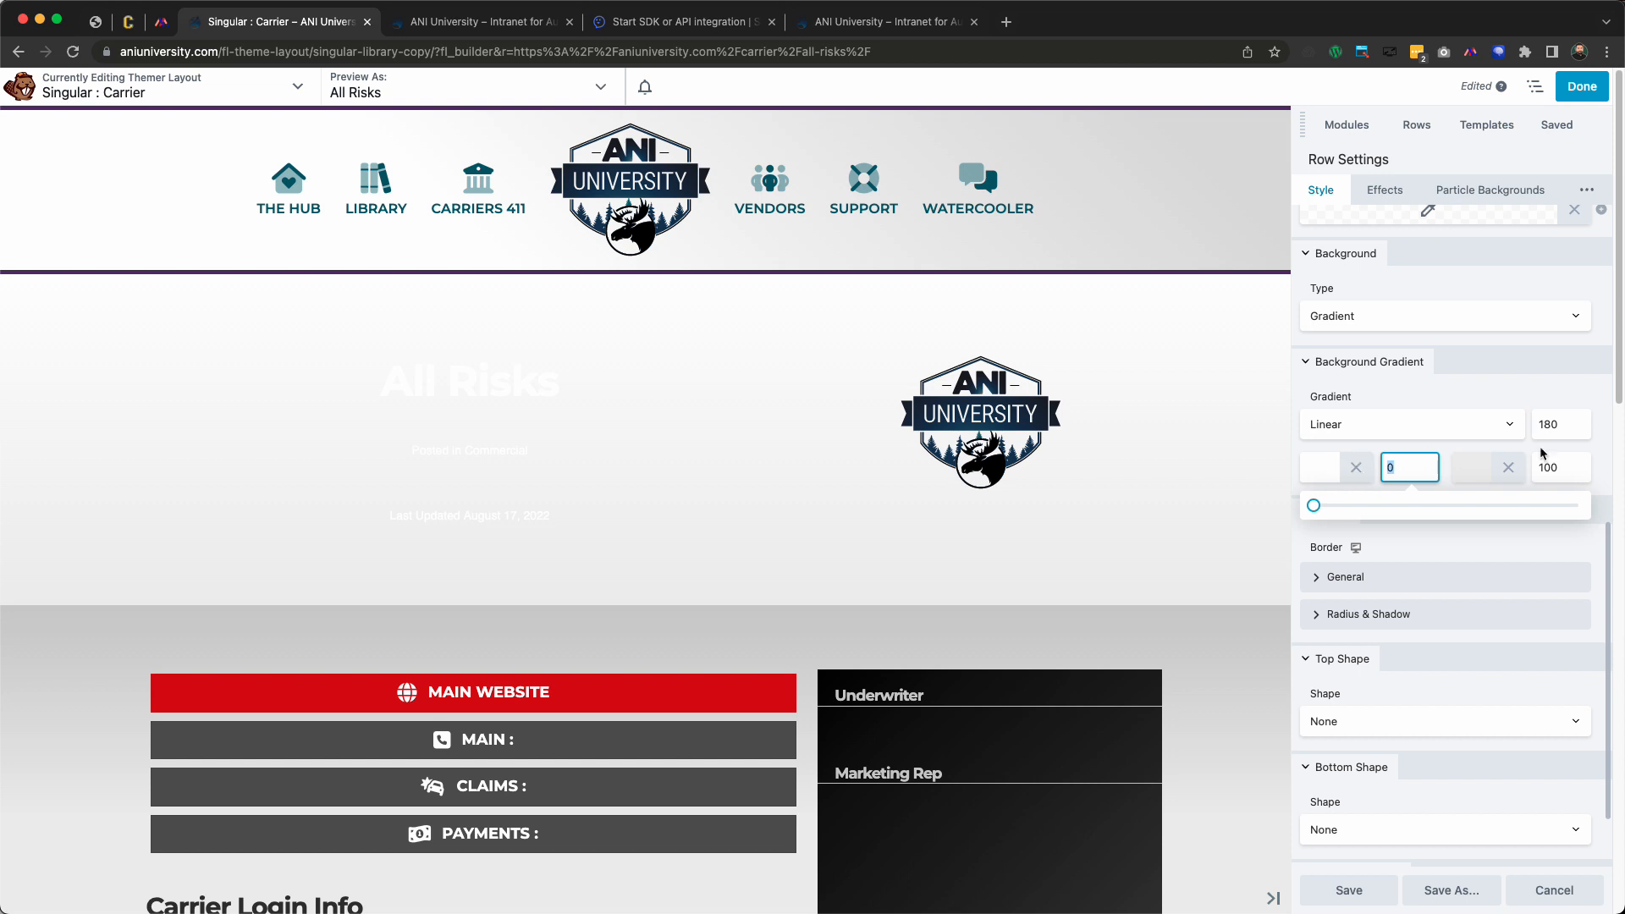
{"action": "type", "text": "75"}
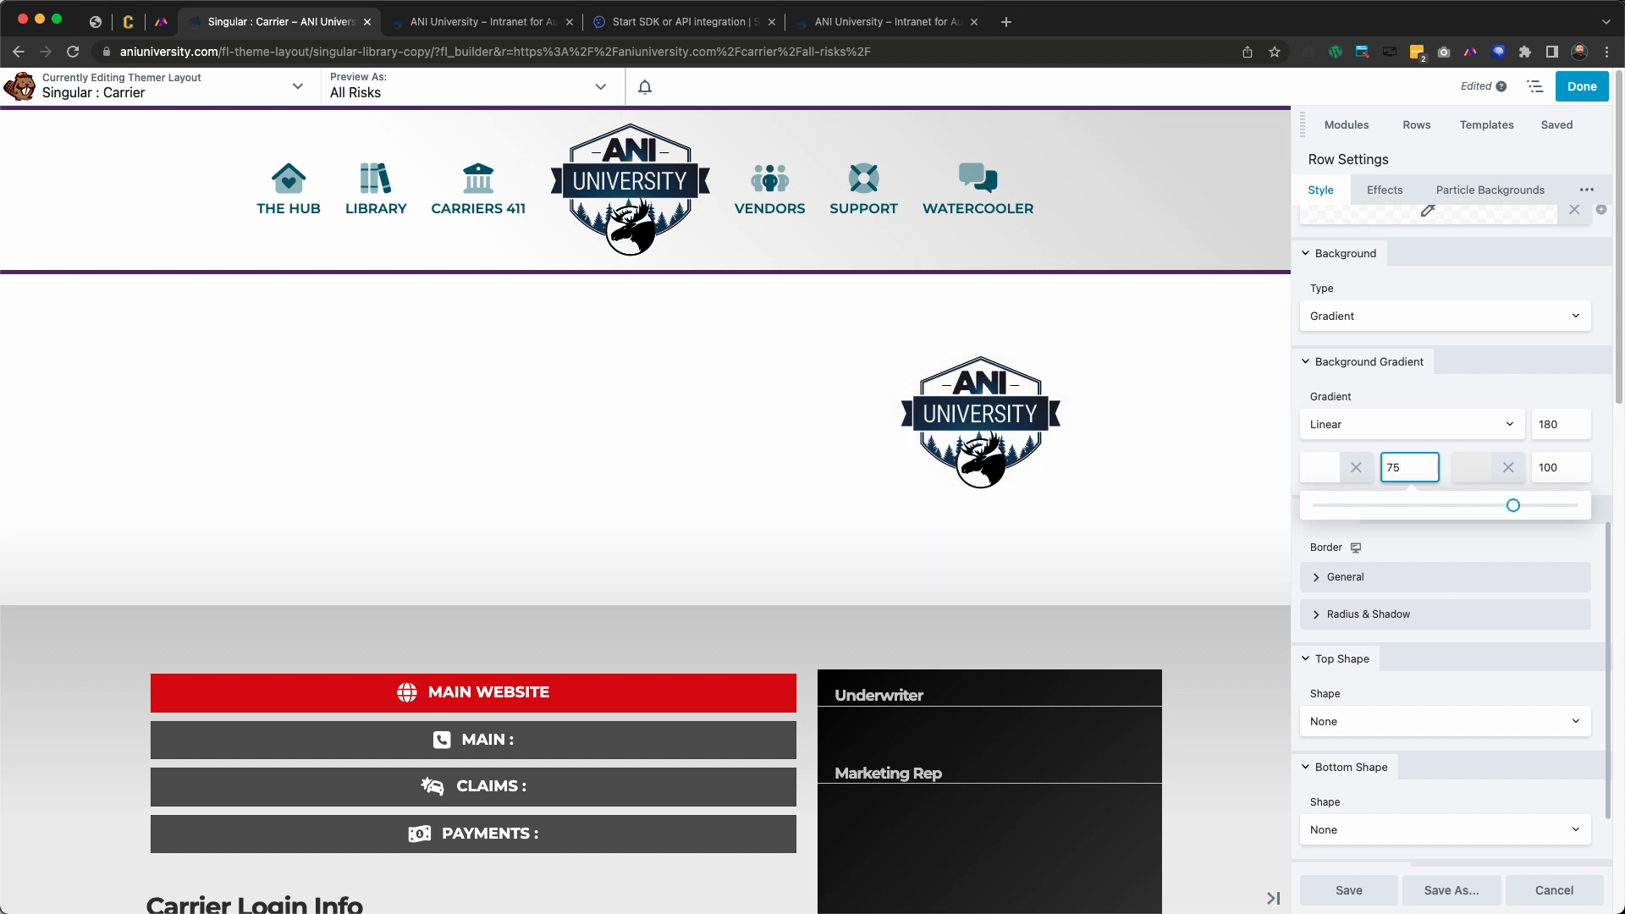
{"action": "left_click", "coordinate": [1523, 385]}
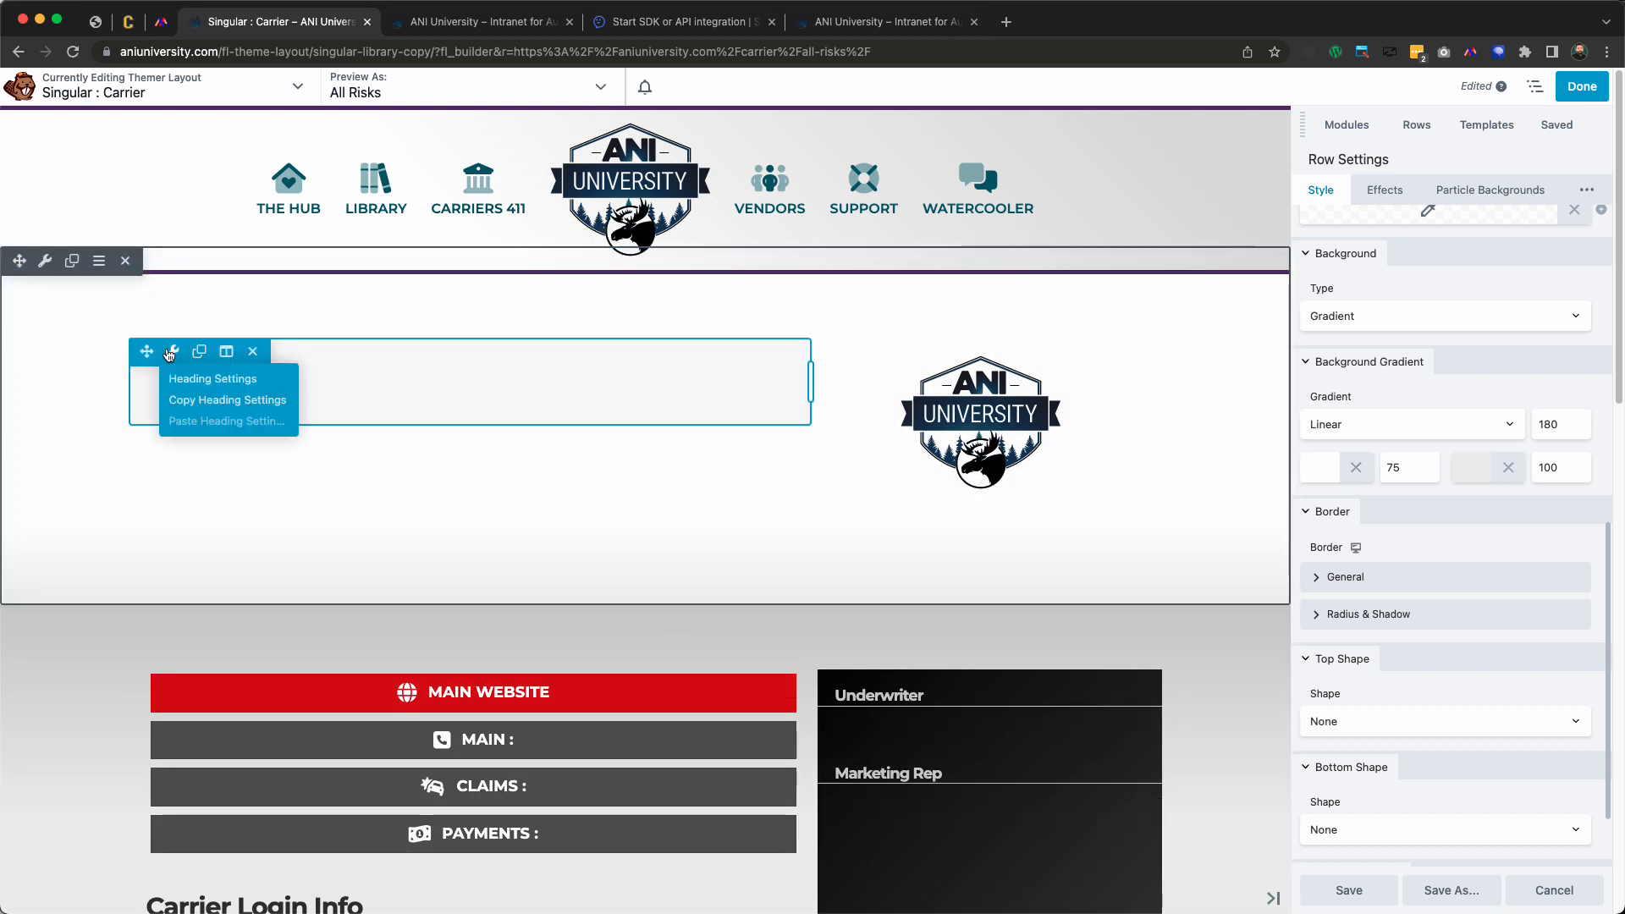
Change the color of the post title heading to the dark blue preset #1d3557
{"action": "left_click", "coordinate": [172, 351]}
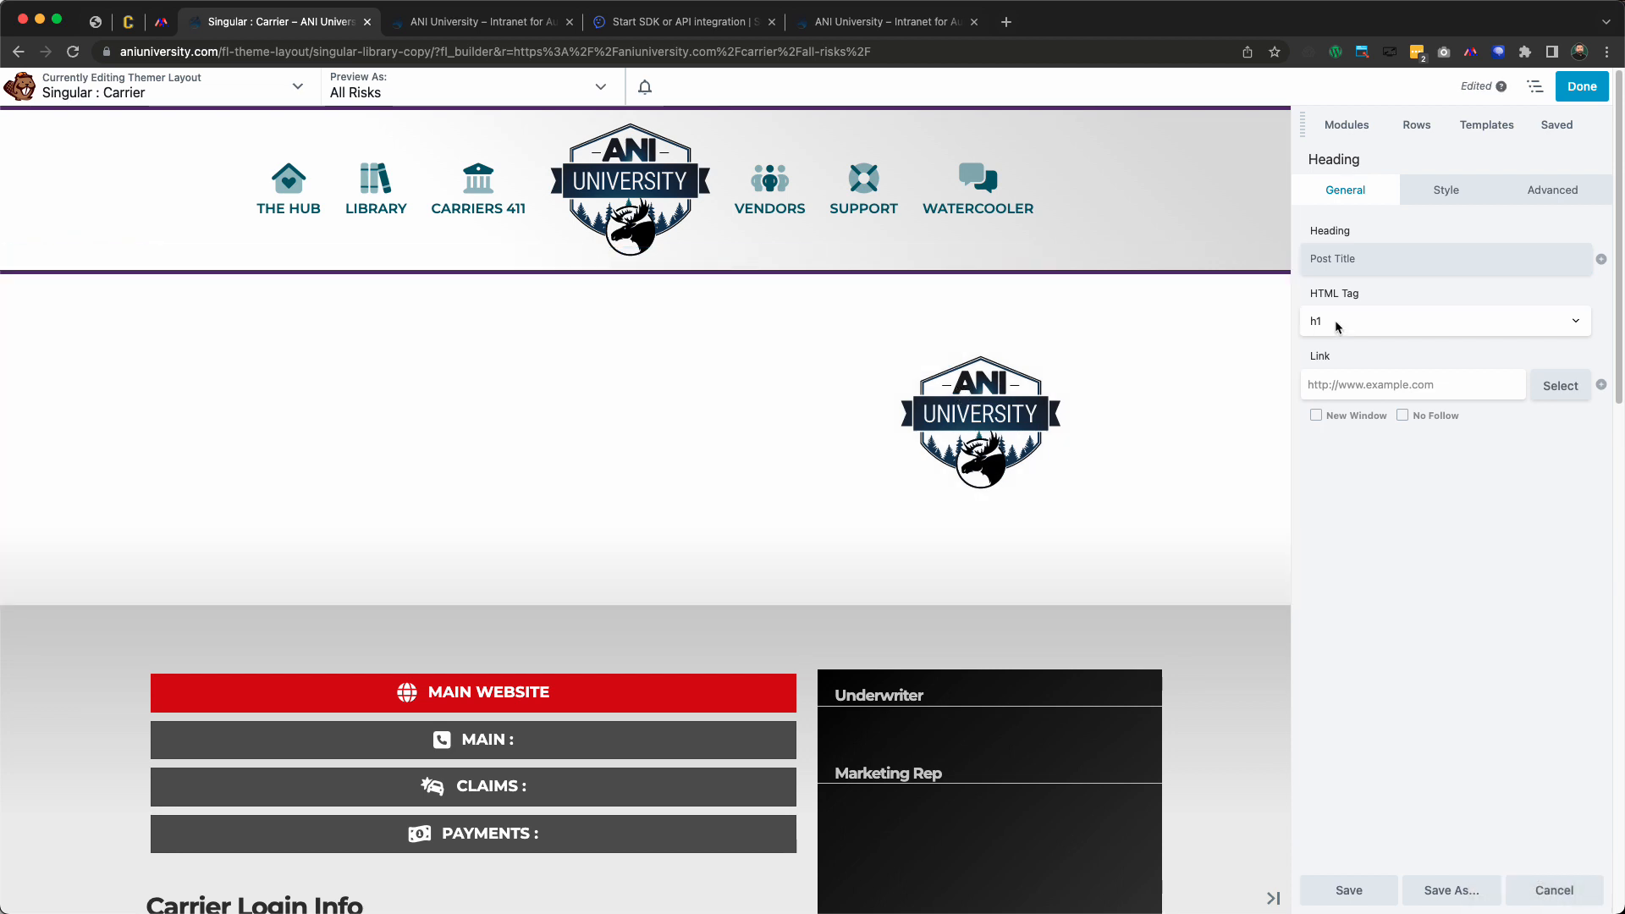
{"action": "left_click", "coordinate": [1457, 205]}
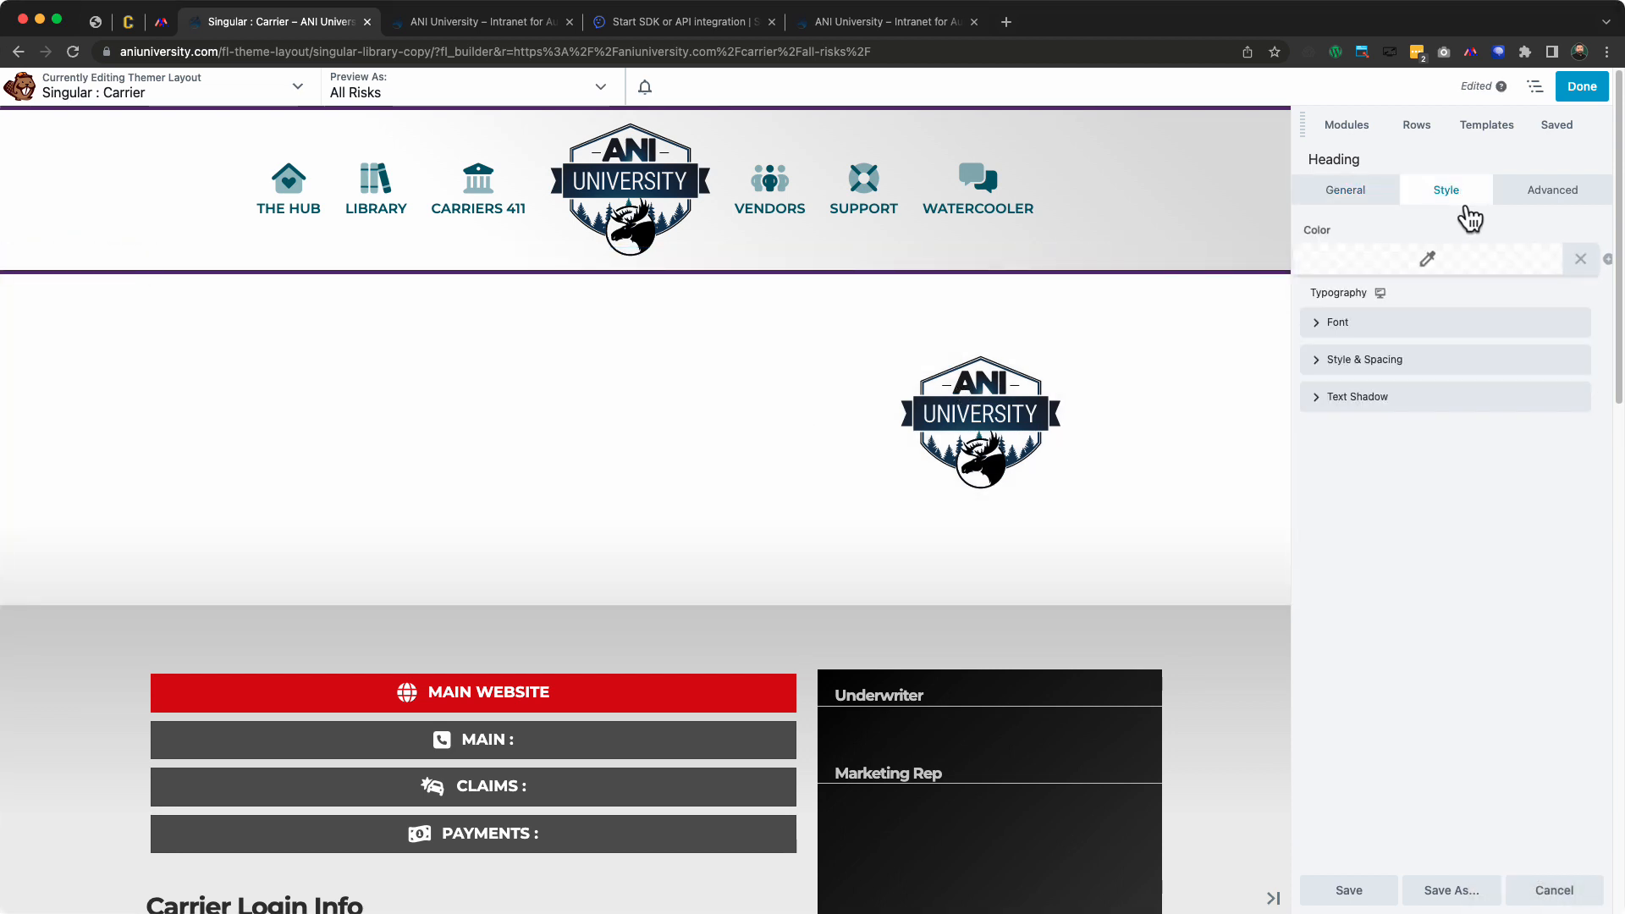
{"action": "left_click", "coordinate": [1506, 263]}
{"action": "left_click", "coordinate": [1443, 509]}
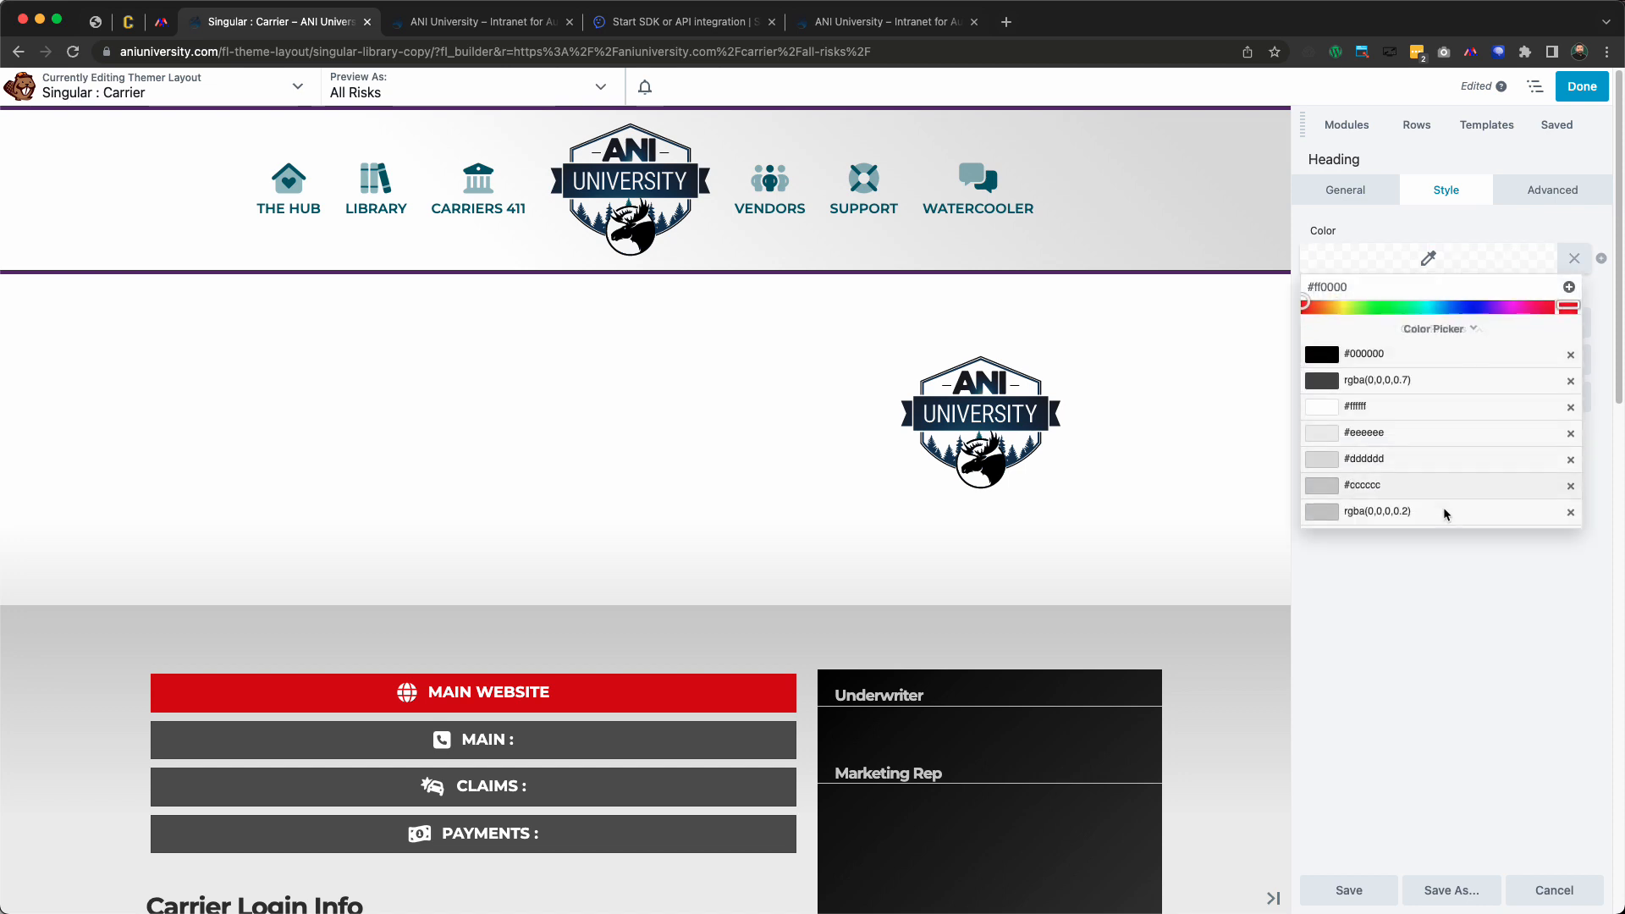
{"action": "scroll", "coordinate": [1419, 391], "scroll_direction": "down", "scroll_amount": 5}
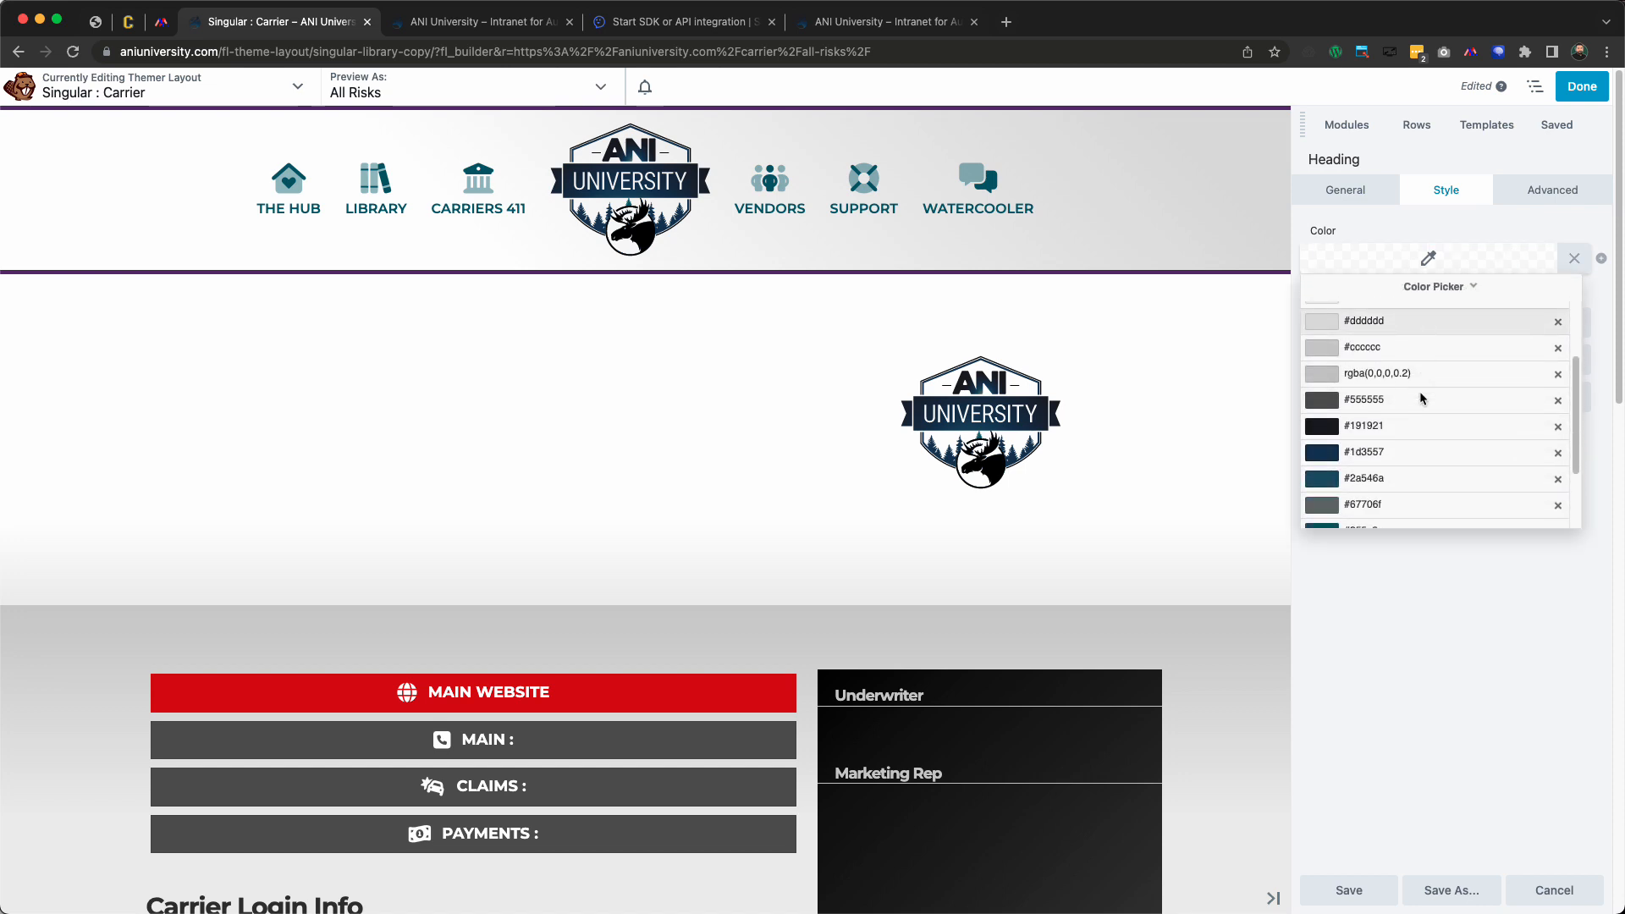
{"action": "left_click", "coordinate": [1404, 399]}
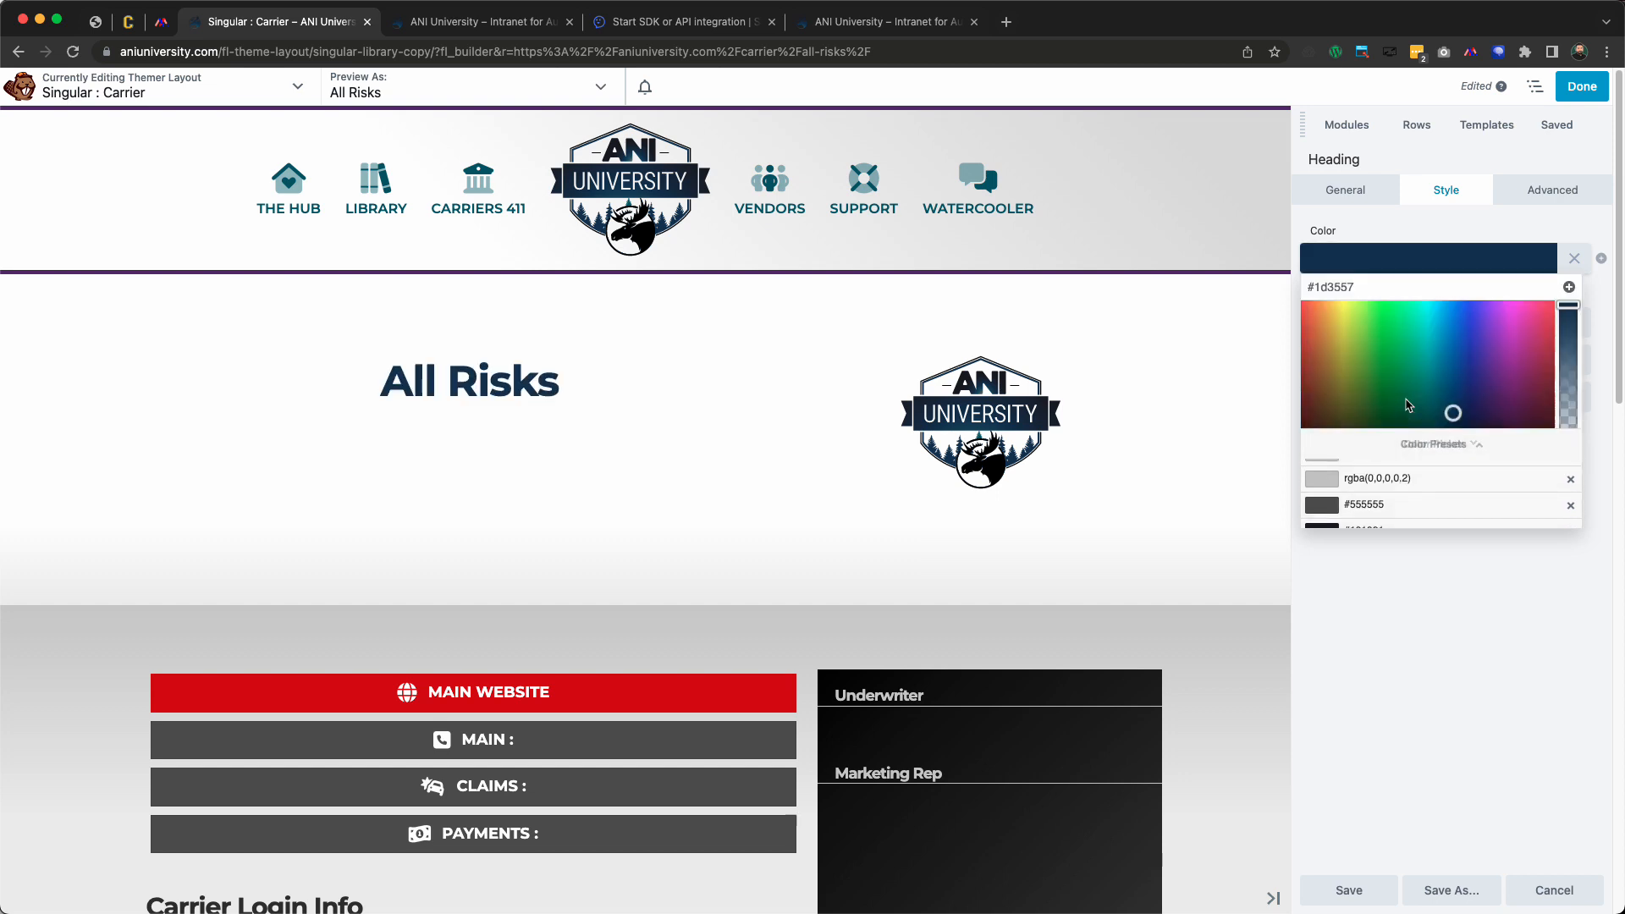
Check the general and advanced settings of the HTML module showing the post category for a text color option, then save it
{"action": "left_click", "coordinate": [411, 448]}
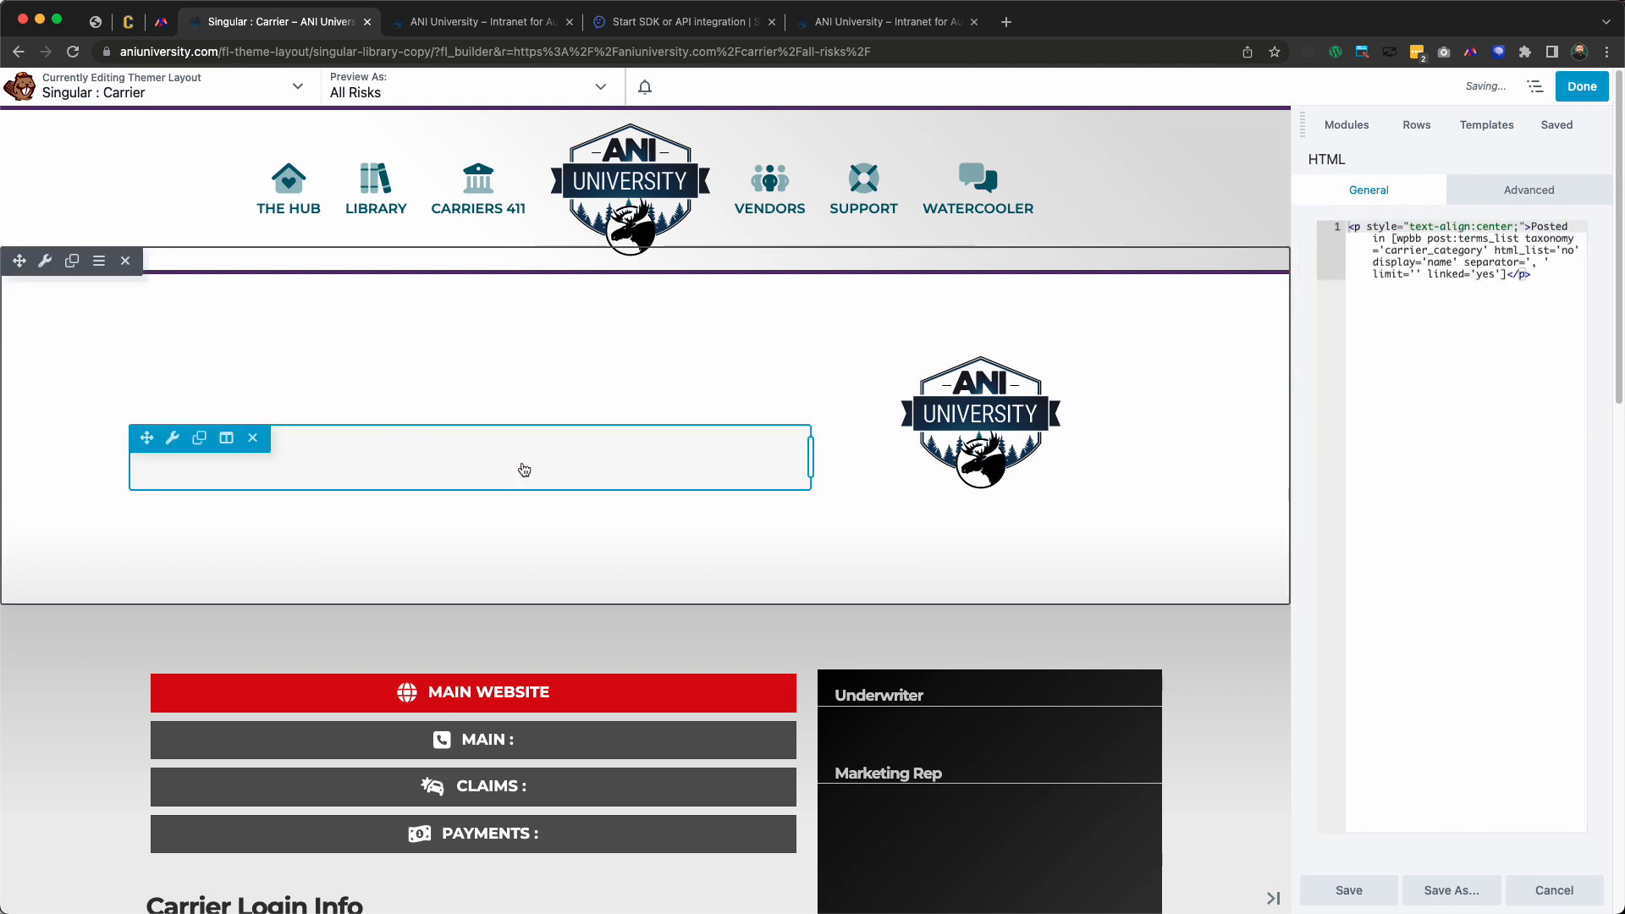
{"action": "left_click", "coordinate": [1506, 192]}
{"action": "left_click", "coordinate": [1404, 203]}
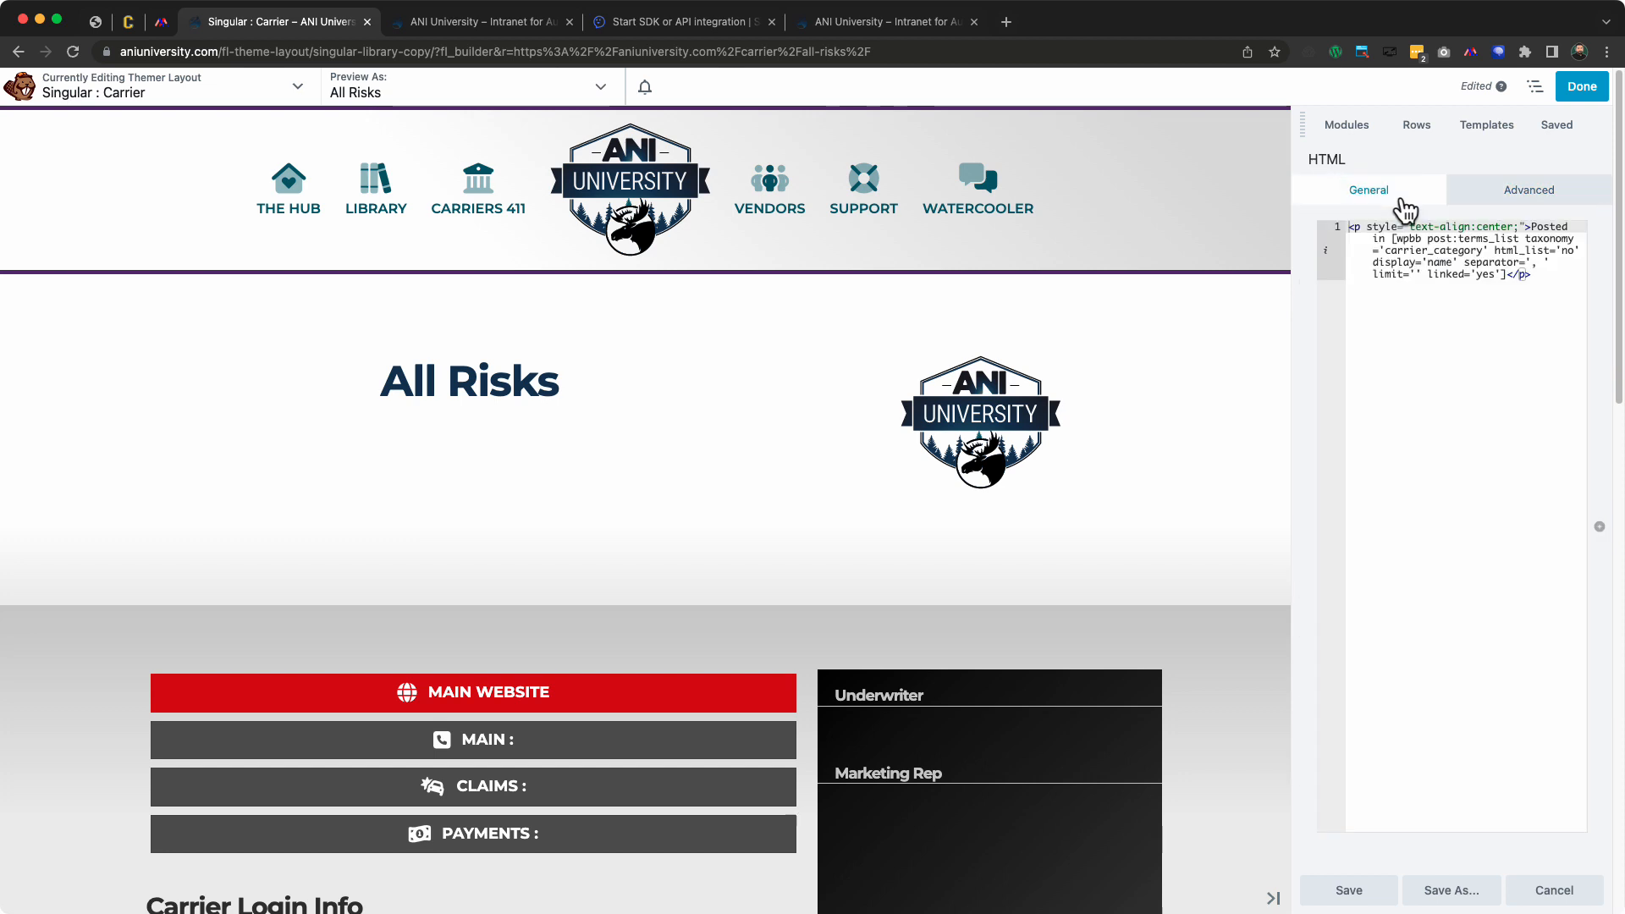
{"action": "left_click", "coordinate": [1528, 218]}
{"action": "left_click", "coordinate": [1426, 218]}
{"action": "left_click", "coordinate": [1349, 891]}
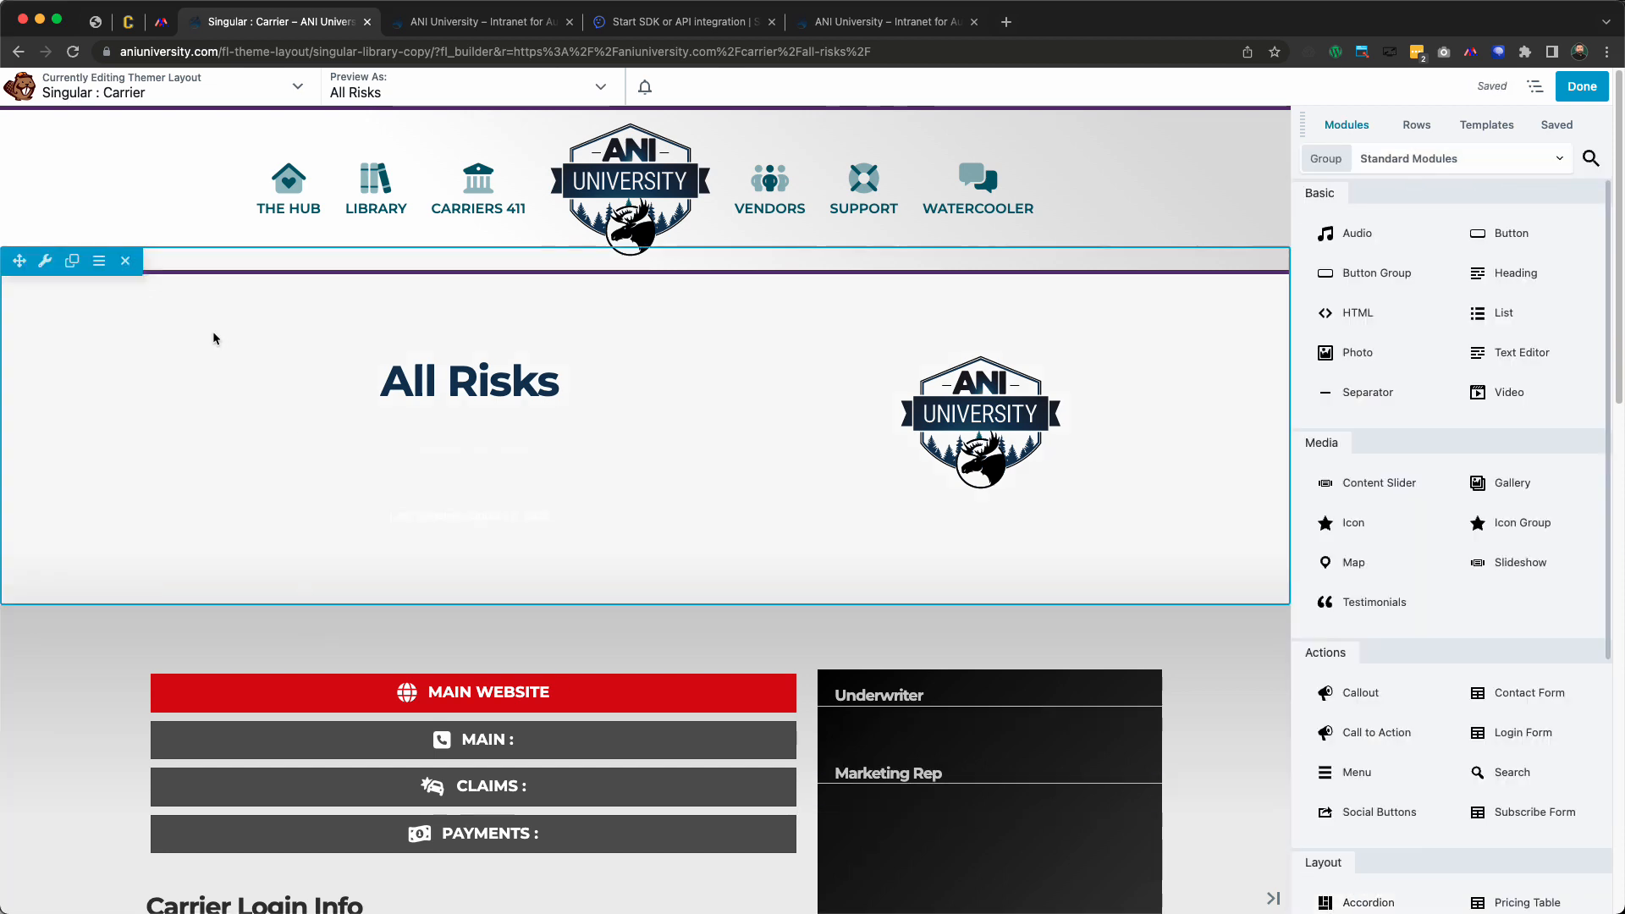
Clear the text color of the row containing the All Risks title and save the row settings
{"action": "left_click", "coordinate": [47, 283]}
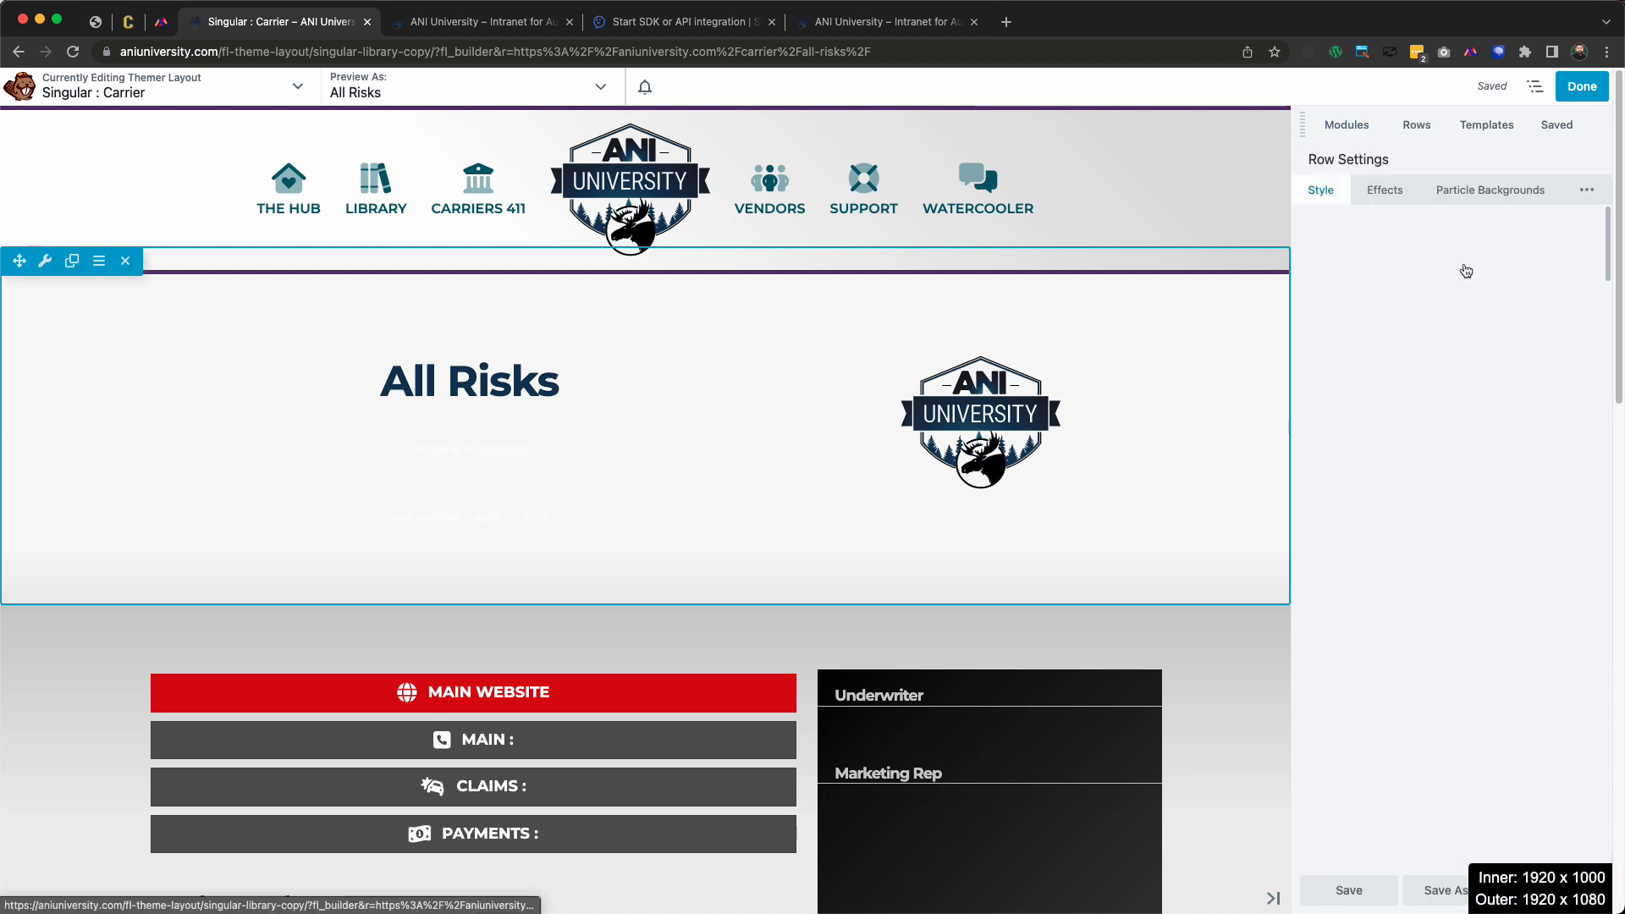
{"action": "scroll", "coordinate": [1431, 367], "scroll_direction": "down", "scroll_amount": 8}
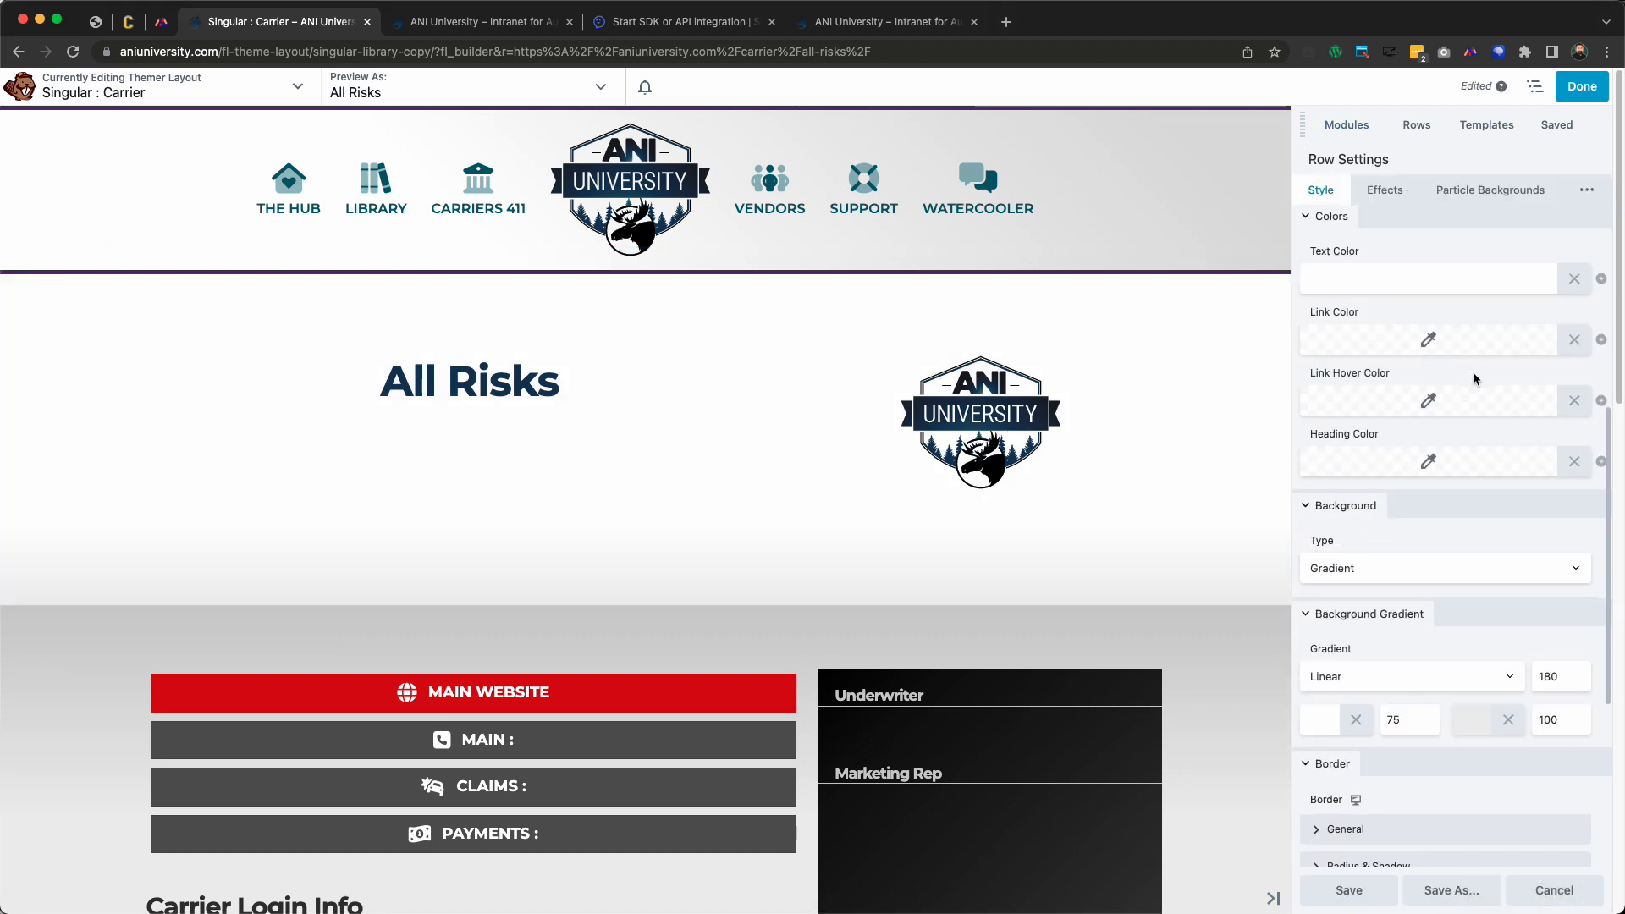
{"action": "left_click", "coordinate": [1574, 274]}
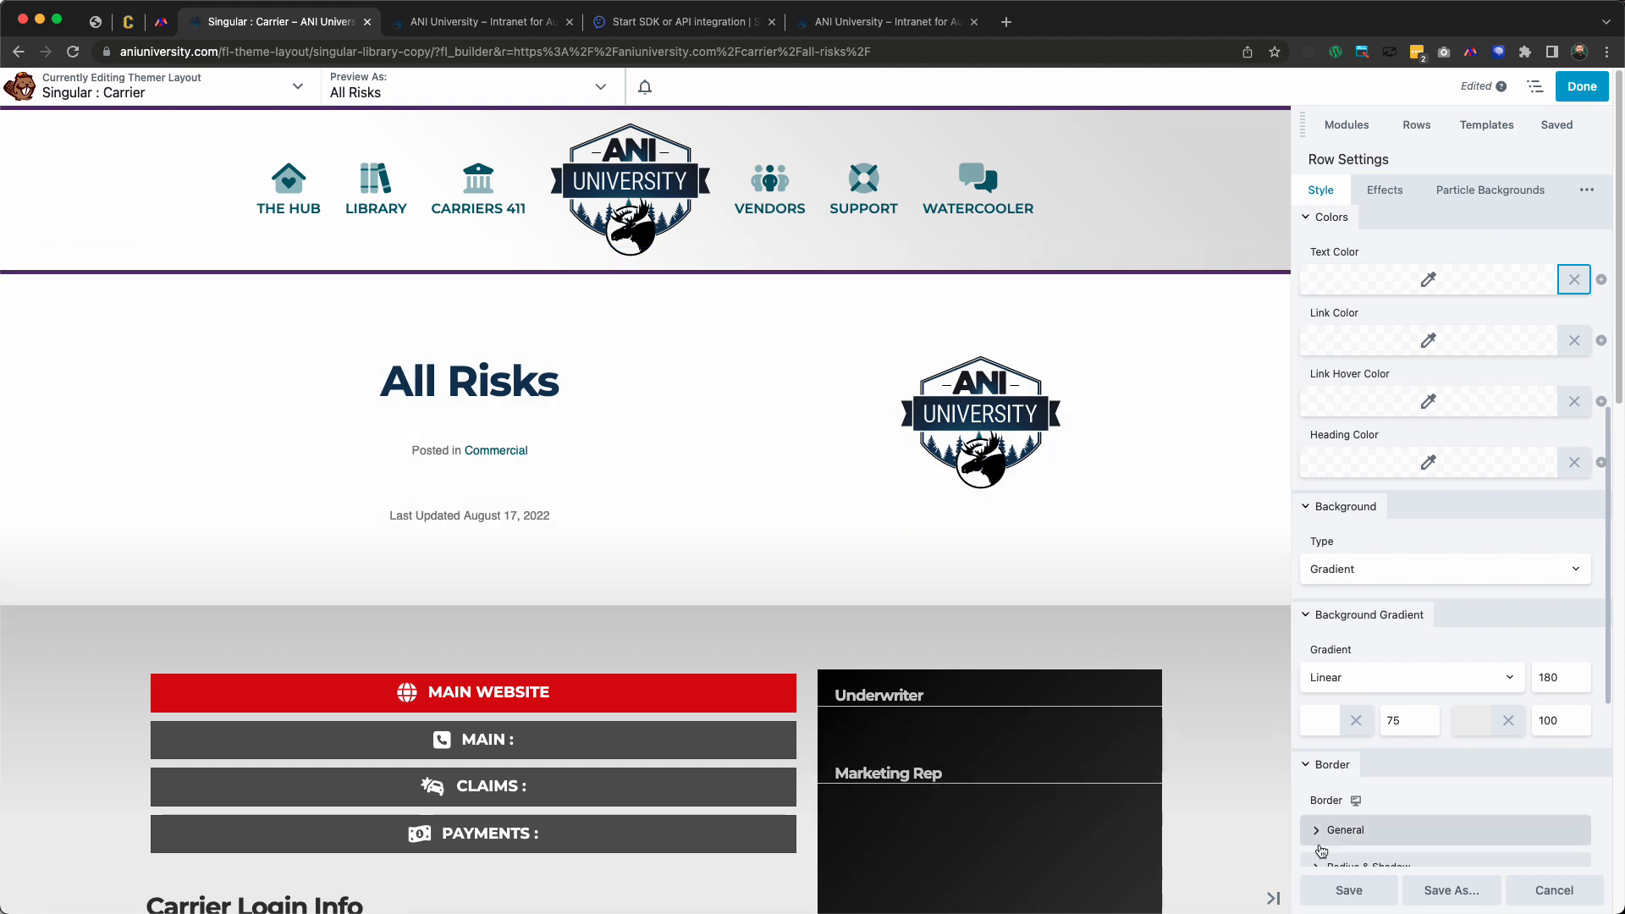
{"action": "left_click", "coordinate": [1345, 890]}
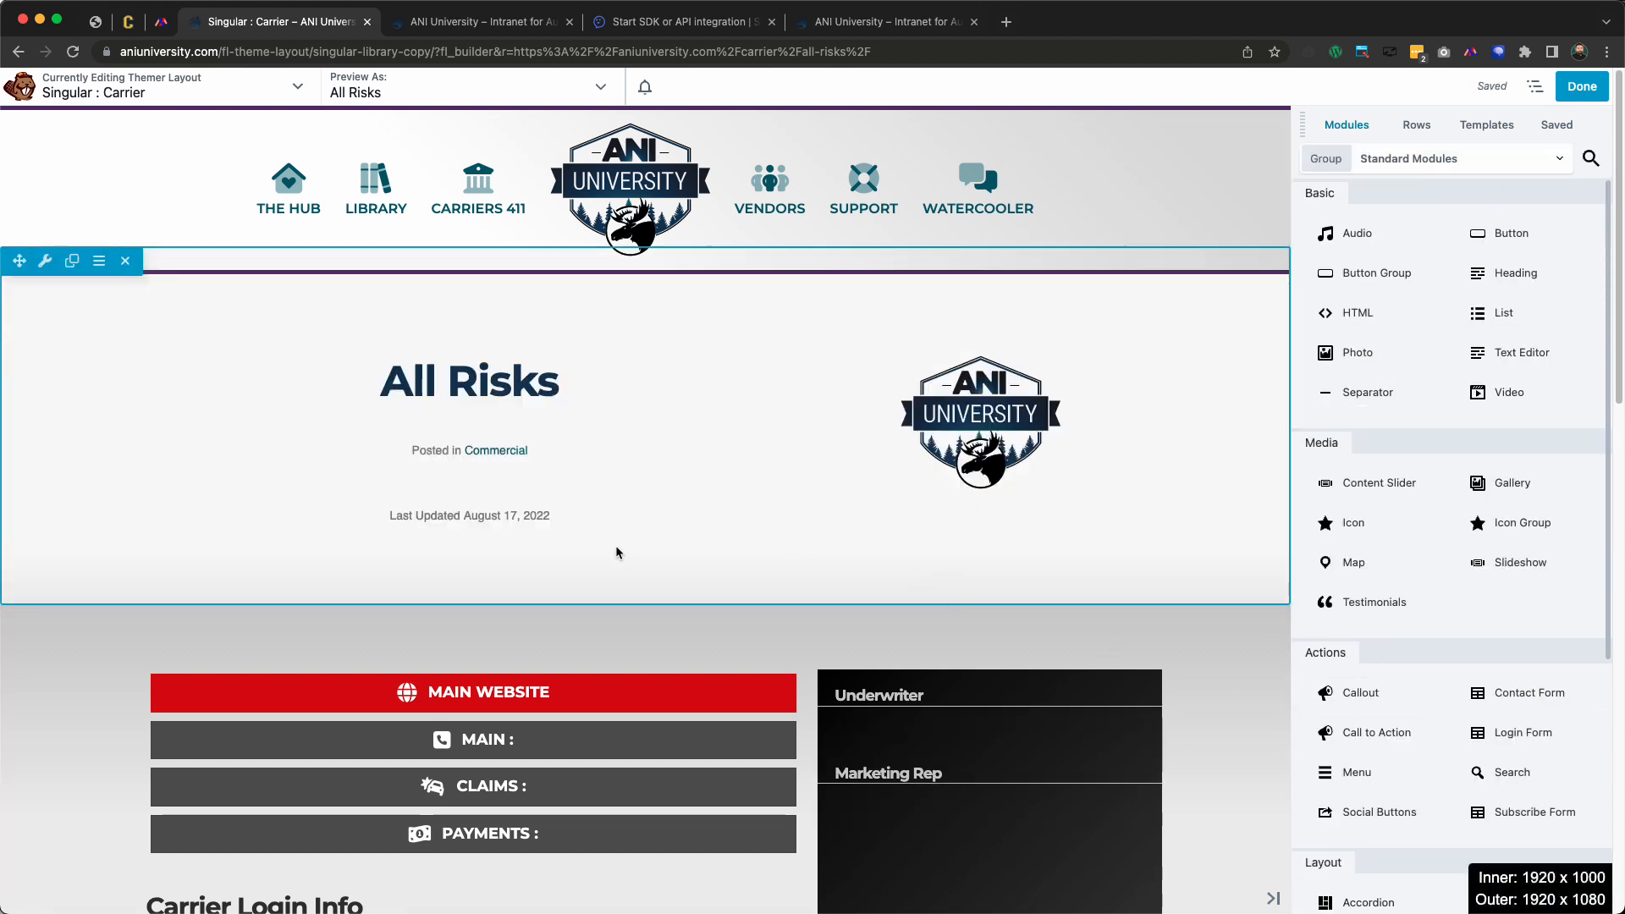
Clear the Main Website button's background and background hover colors, and set its background color to the preset #1d3557
{"action": "scroll", "coordinate": [508, 558], "scroll_direction": "down", "scroll_amount": 3}
{"action": "left_click", "coordinate": [315, 569]}
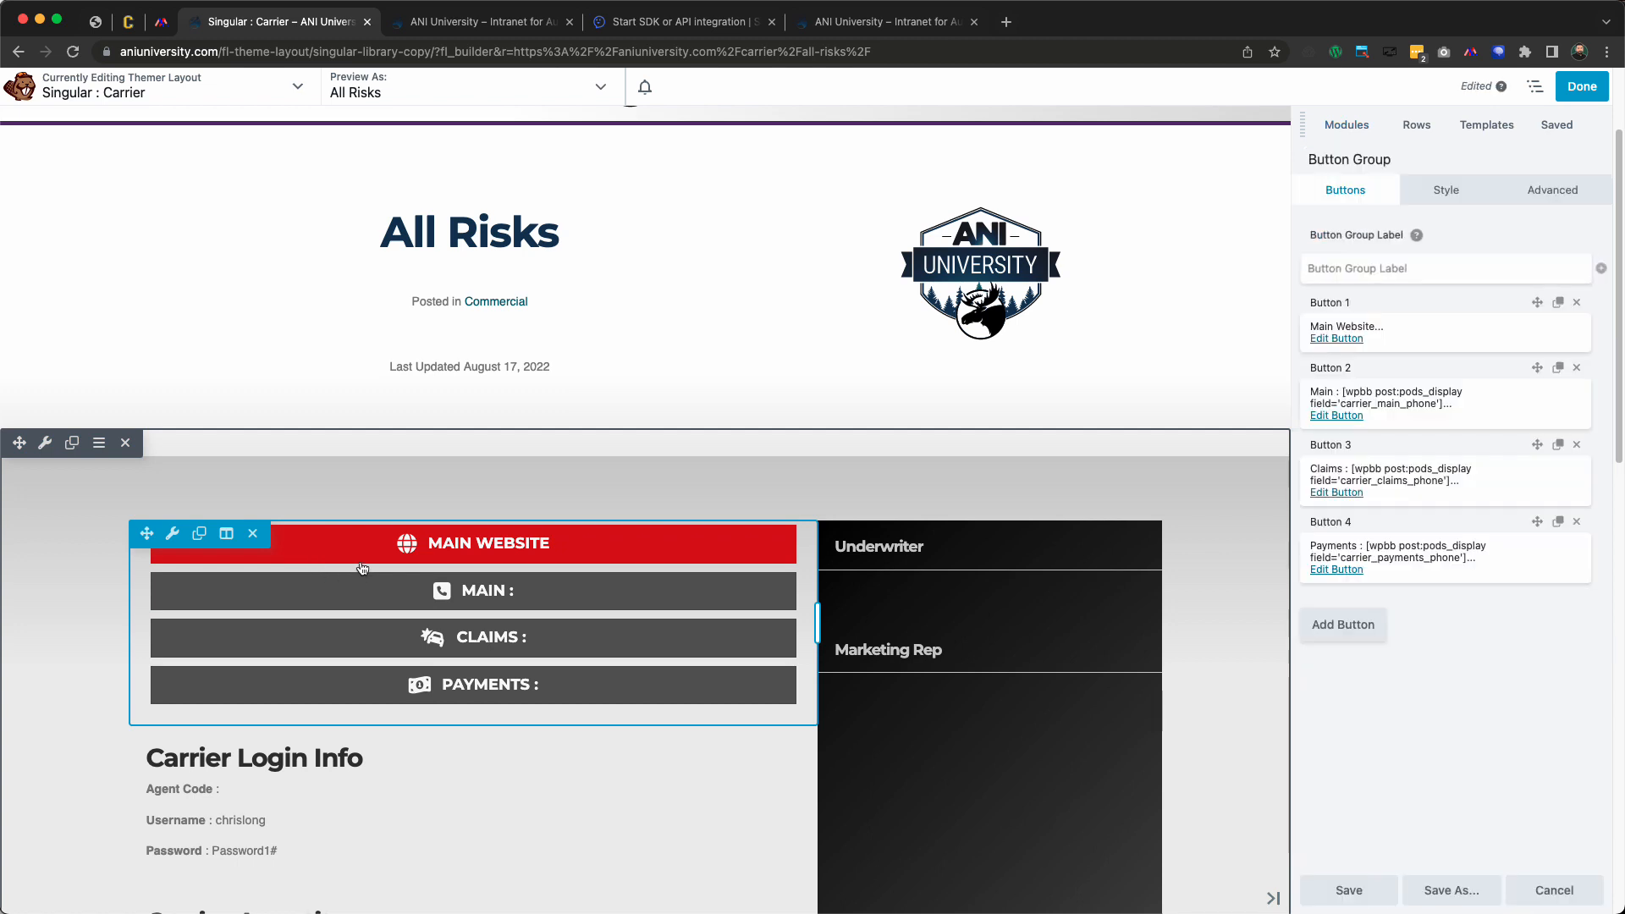
{"action": "left_click", "coordinate": [1339, 338]}
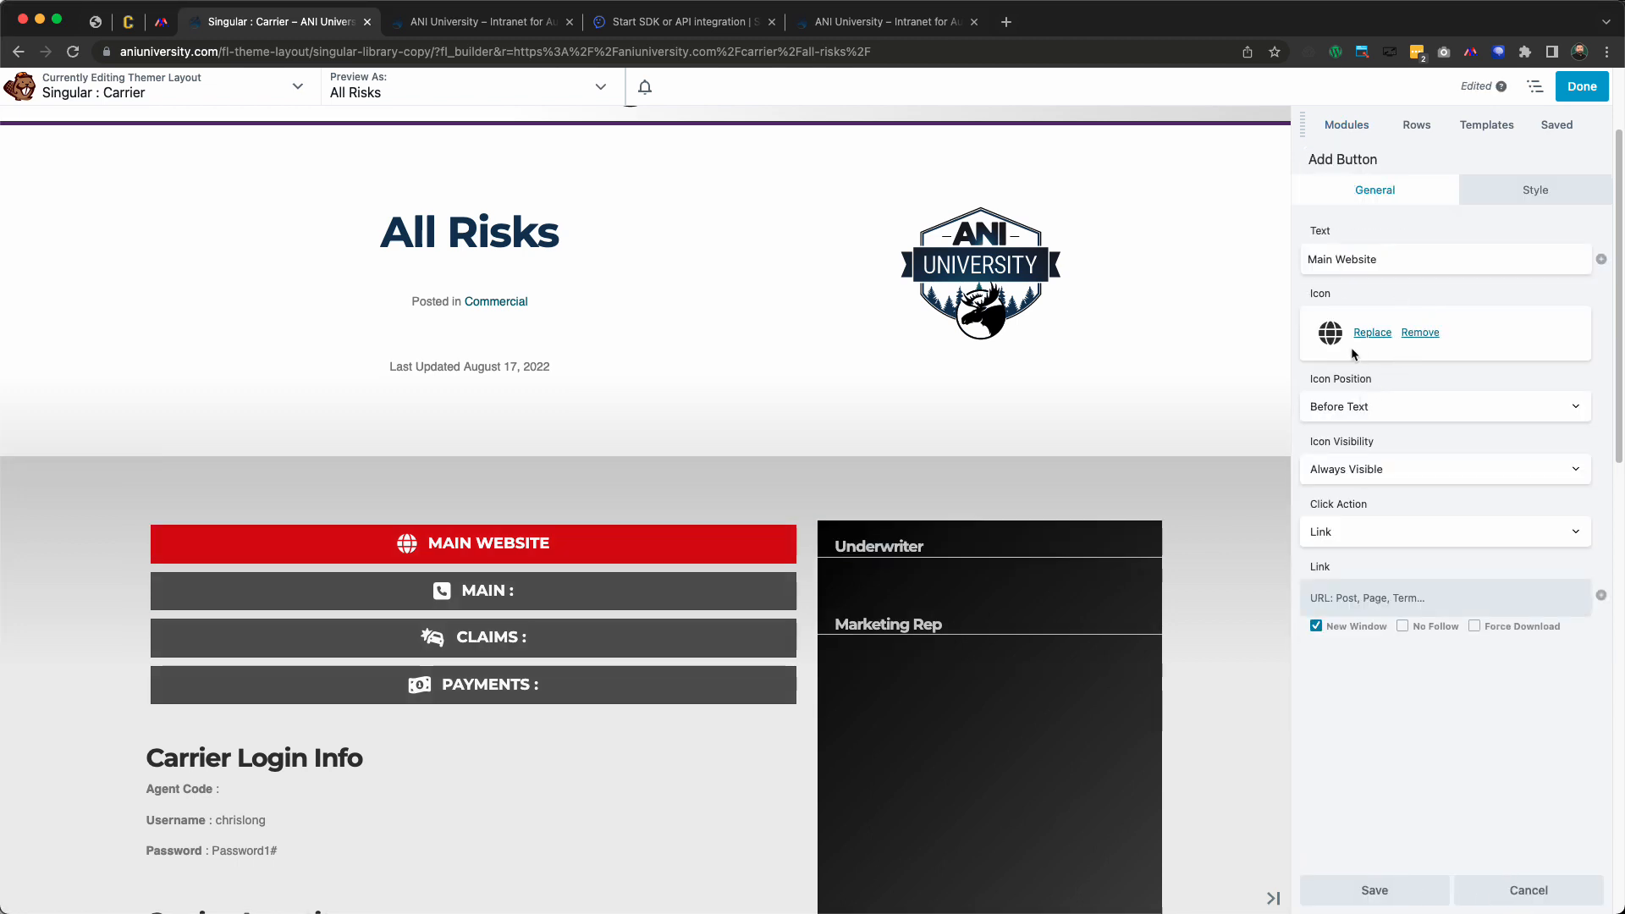
{"action": "left_click", "coordinate": [1522, 196]}
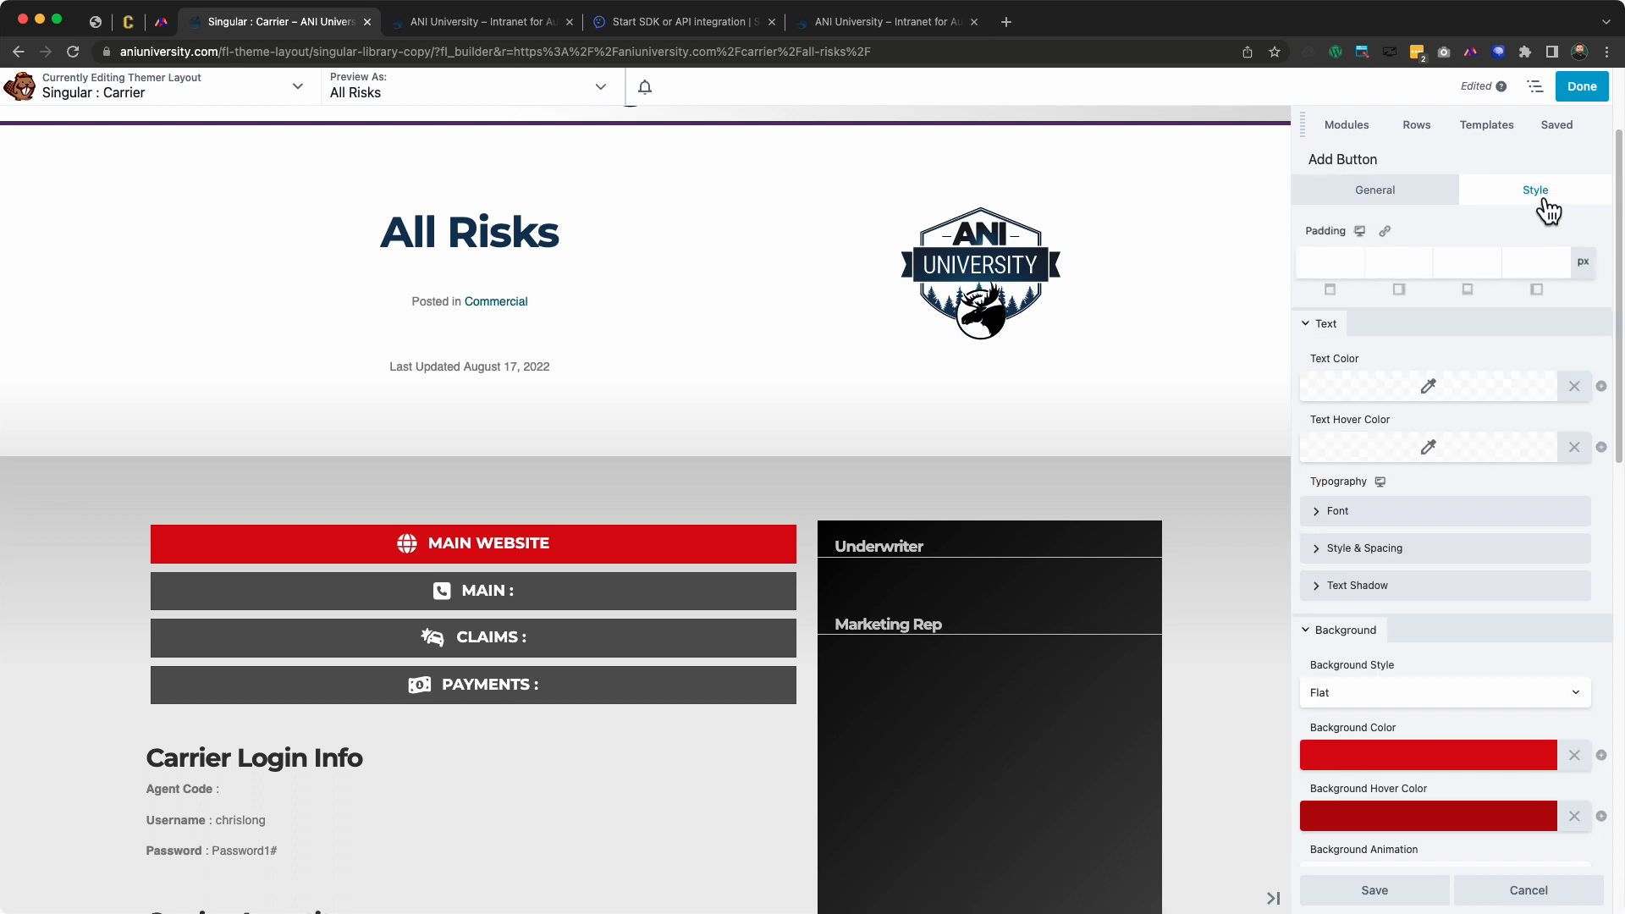
{"action": "left_click", "coordinate": [1574, 755]}
{"action": "left_click", "coordinate": [1575, 815]}
{"action": "left_click", "coordinate": [1433, 756]}
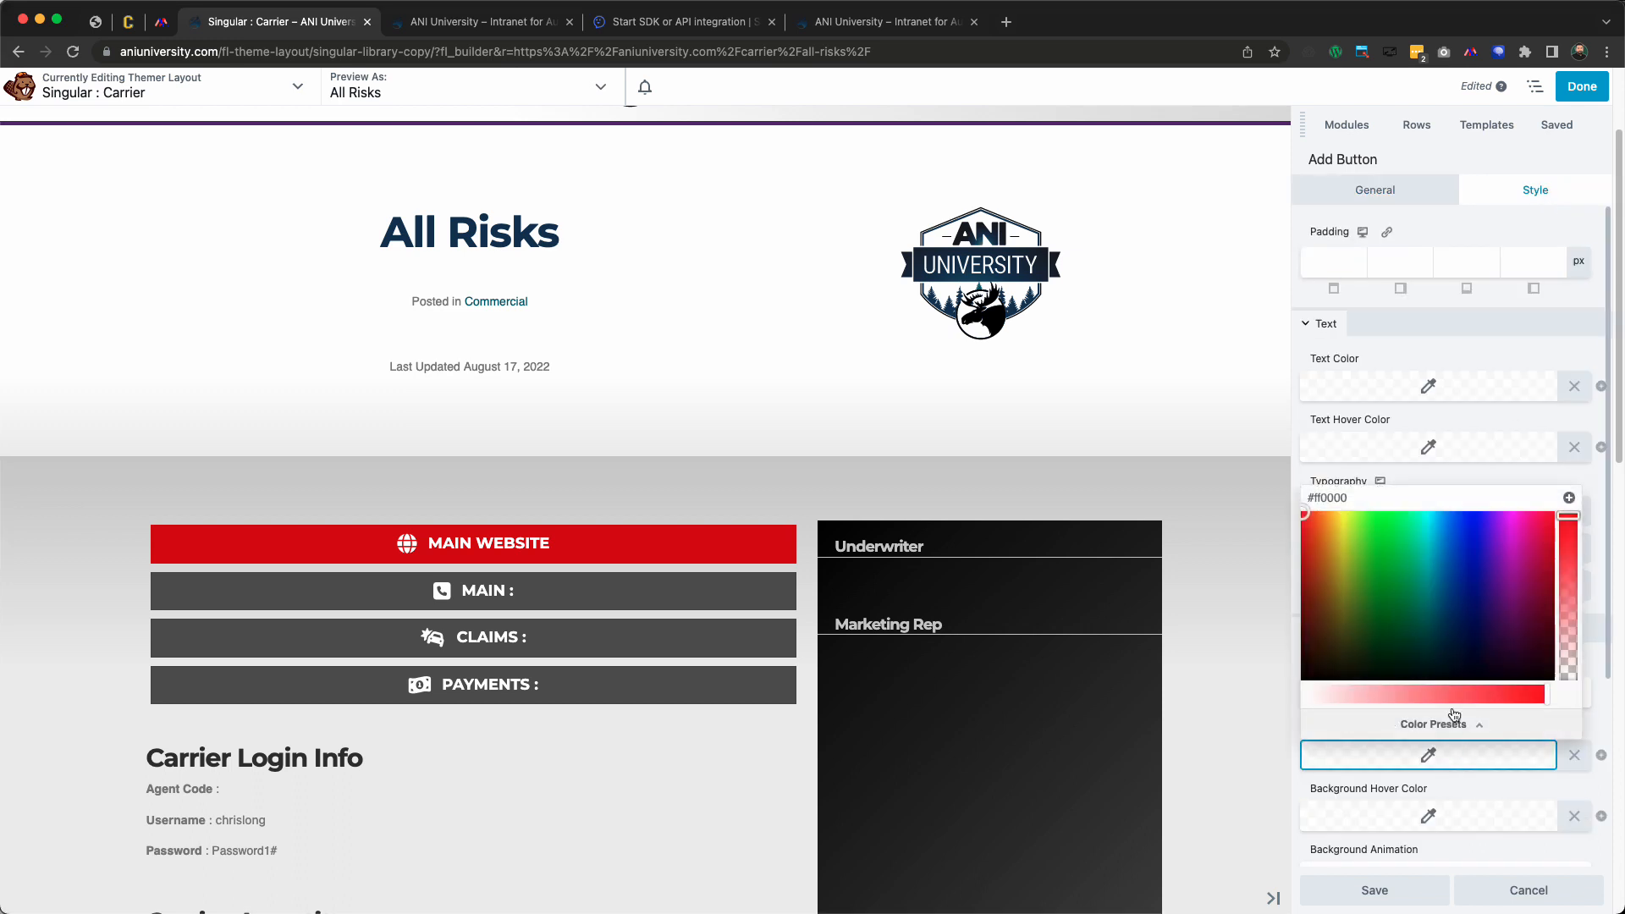
{"action": "left_click", "coordinate": [1455, 725]}
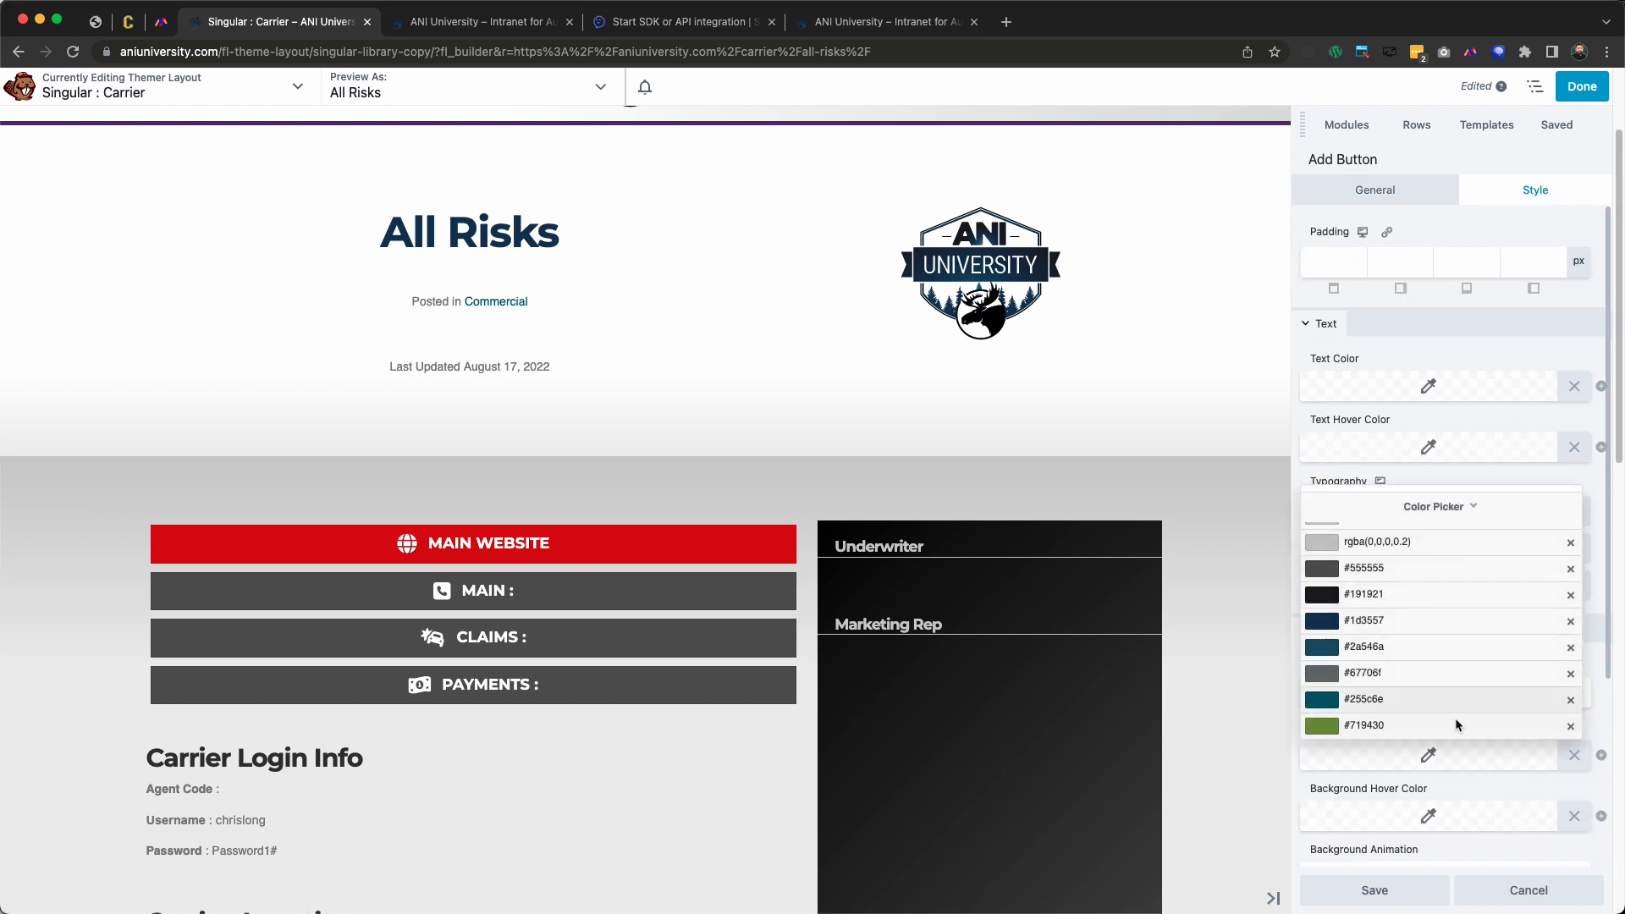
{"action": "left_click", "coordinate": [1444, 613]}
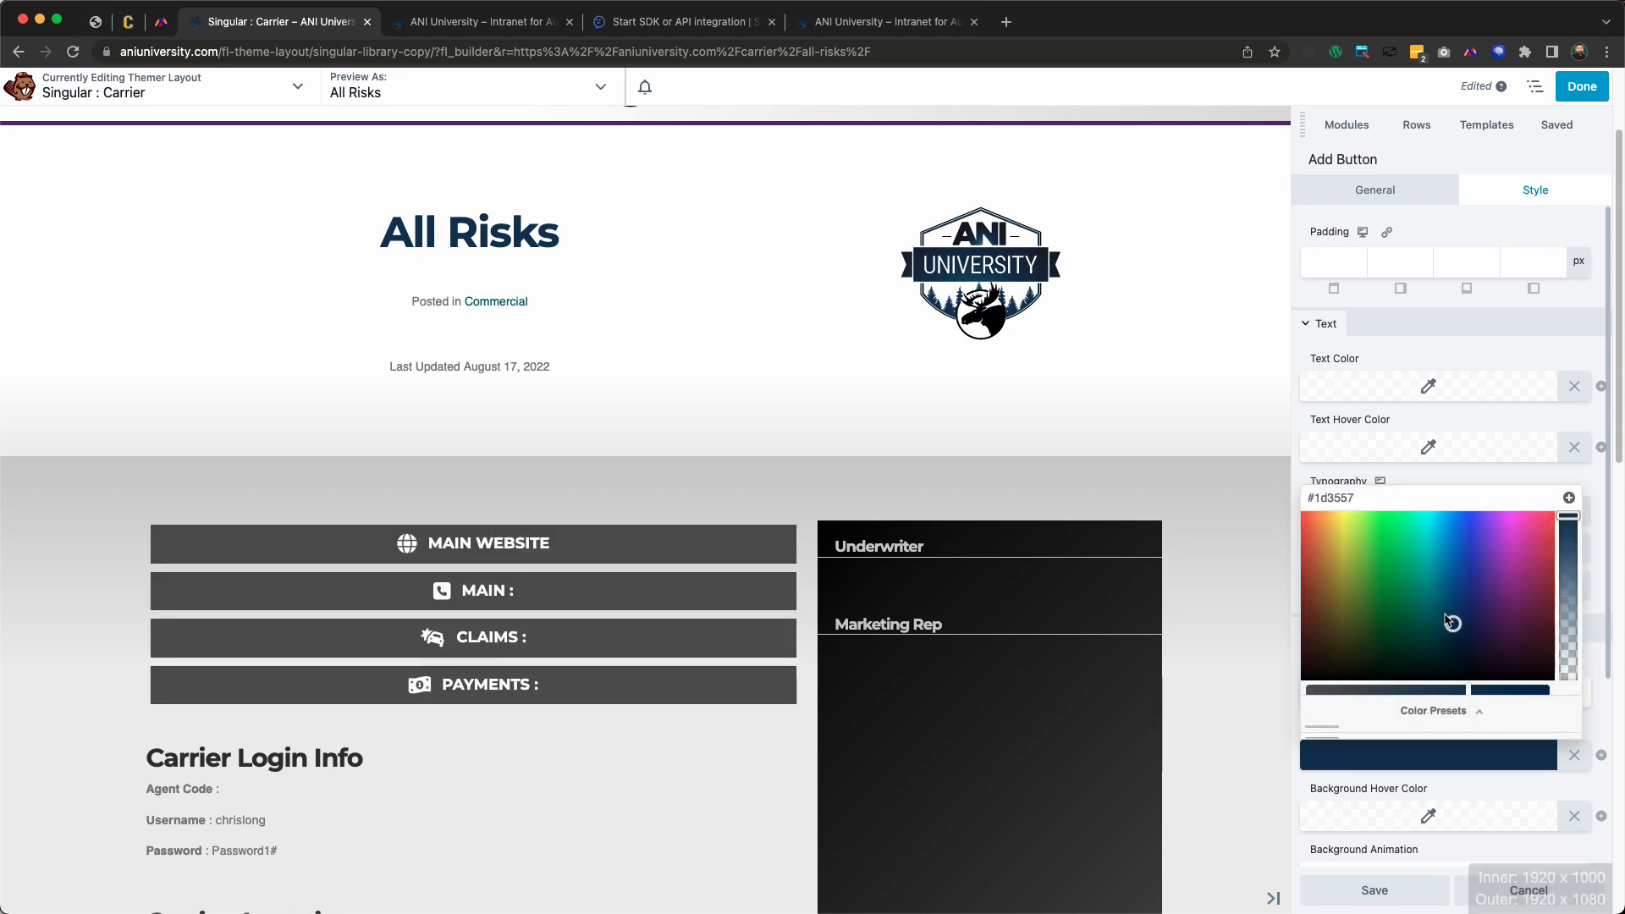
Set the Main Website button's background hover color to the preset #2a546a
{"action": "left_click", "coordinate": [1428, 816]}
{"action": "left_click", "coordinate": [1428, 816]}
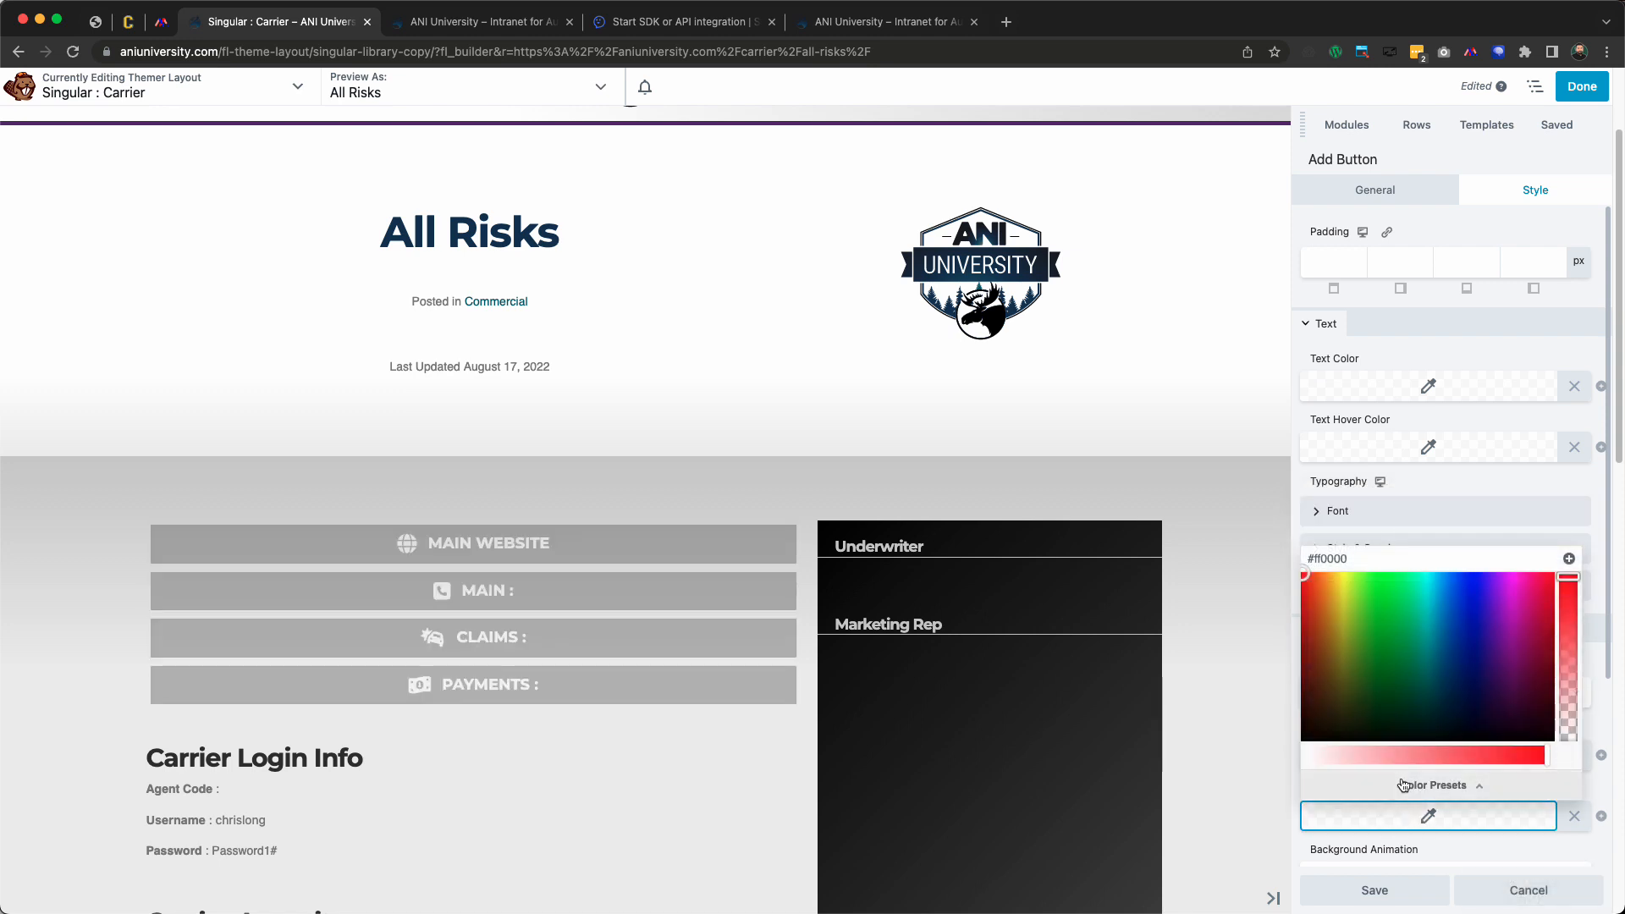
{"action": "left_click", "coordinate": [1430, 779]}
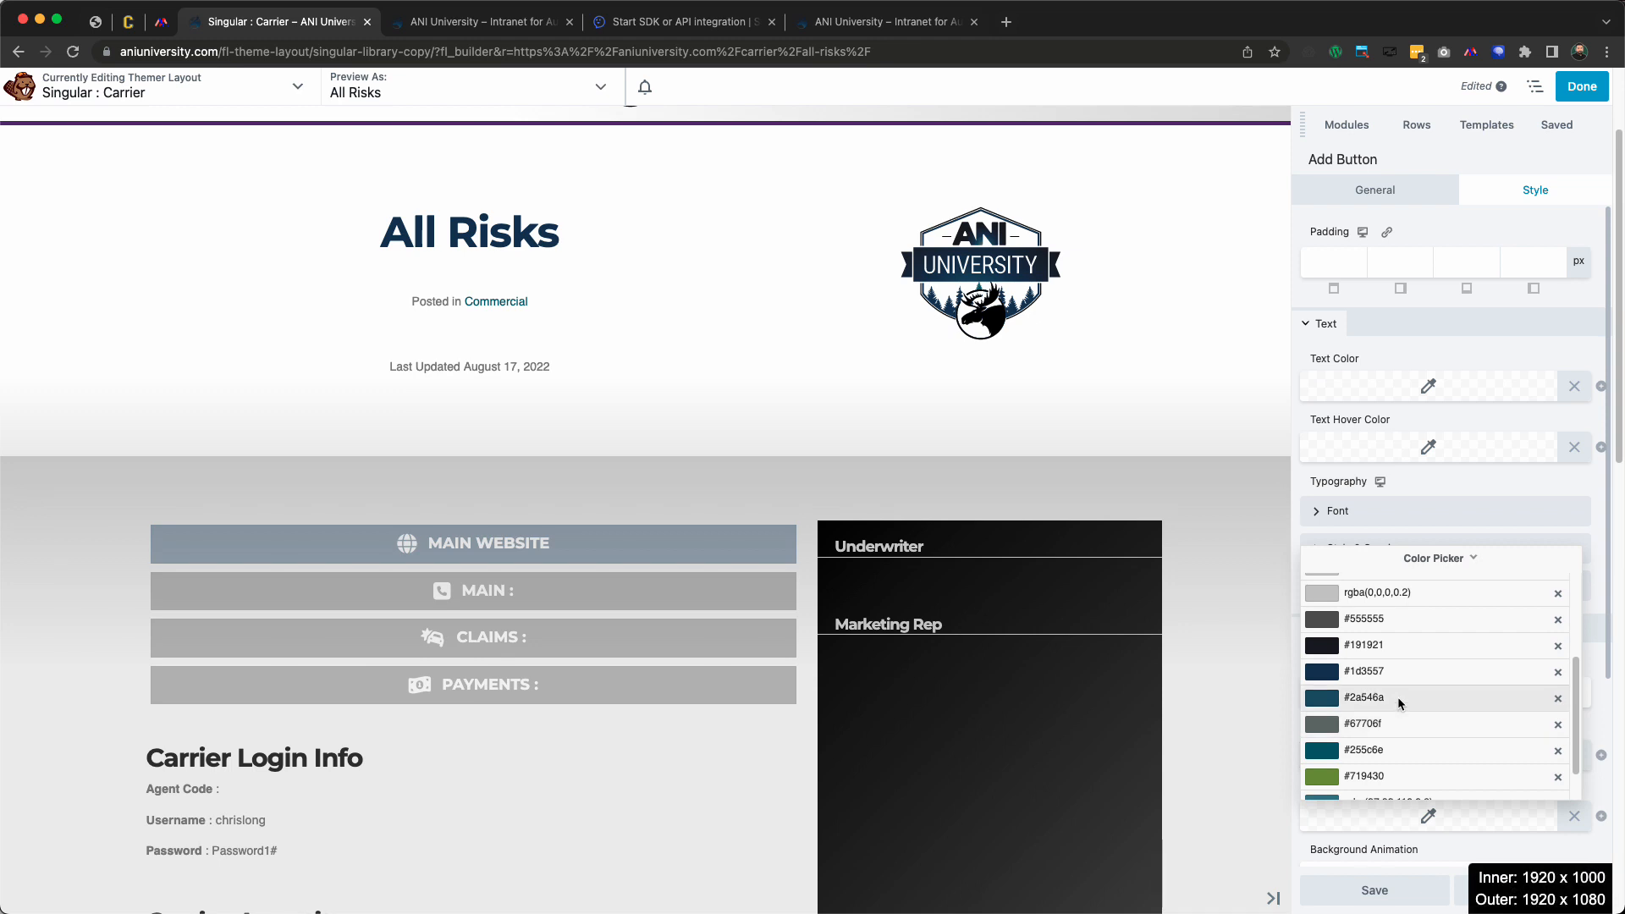
{"action": "left_click", "coordinate": [1398, 699]}
{"action": "left_click", "coordinate": [1433, 478]}
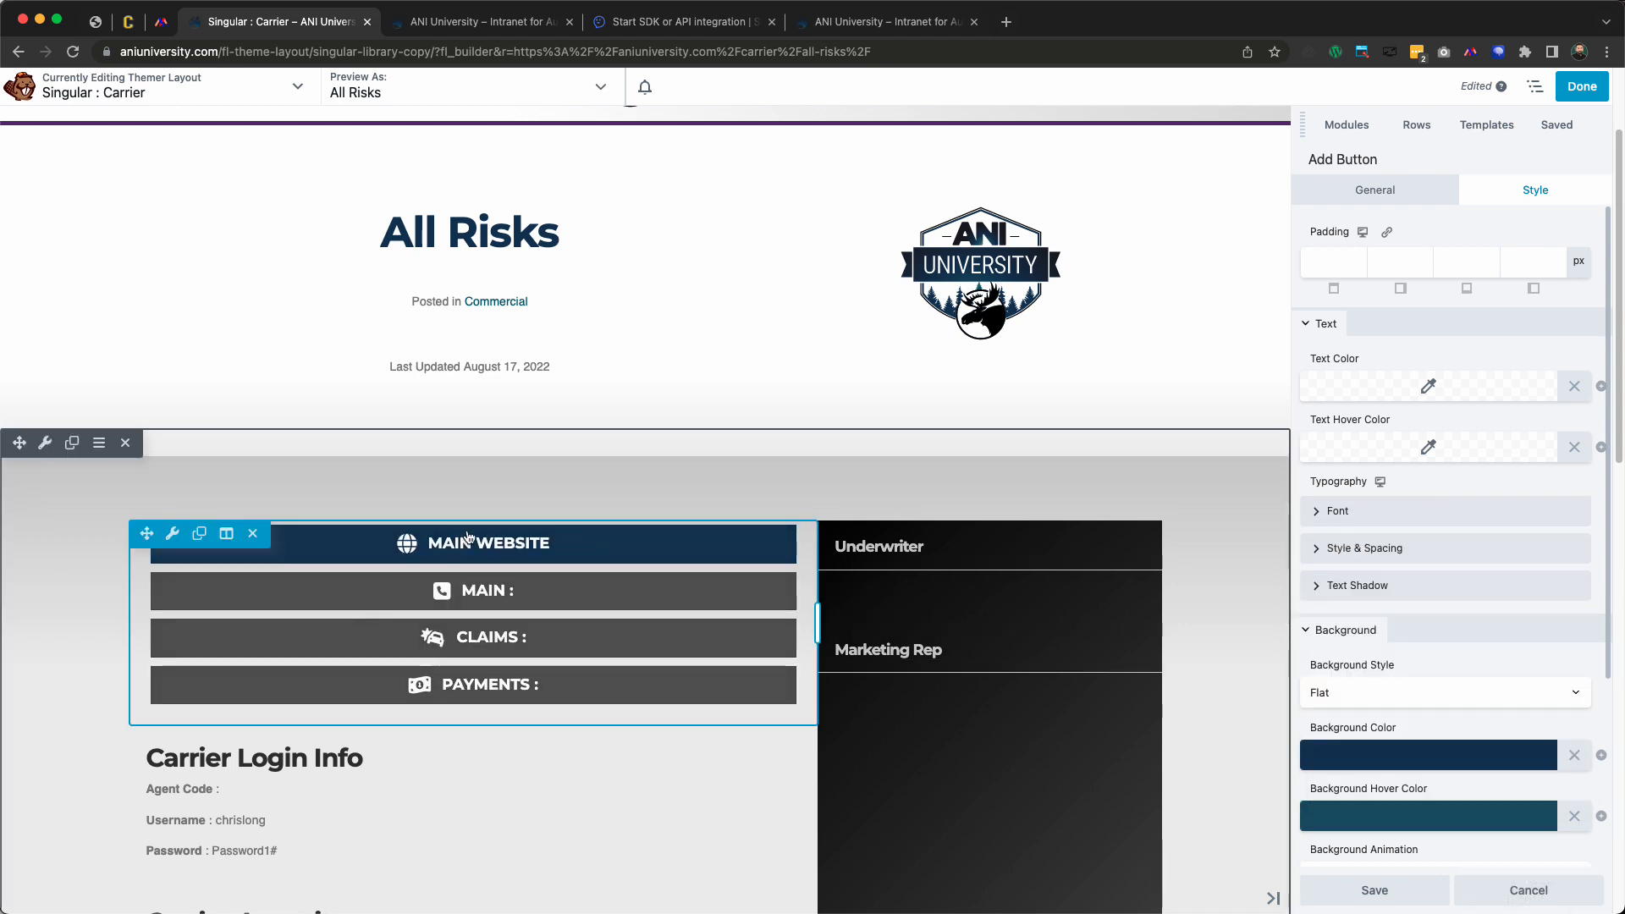
Look over the lower layout content and inspect the style settings of the Underwriter heading
{"action": "scroll", "coordinate": [508, 754], "scroll_direction": "down", "scroll_amount": 6}
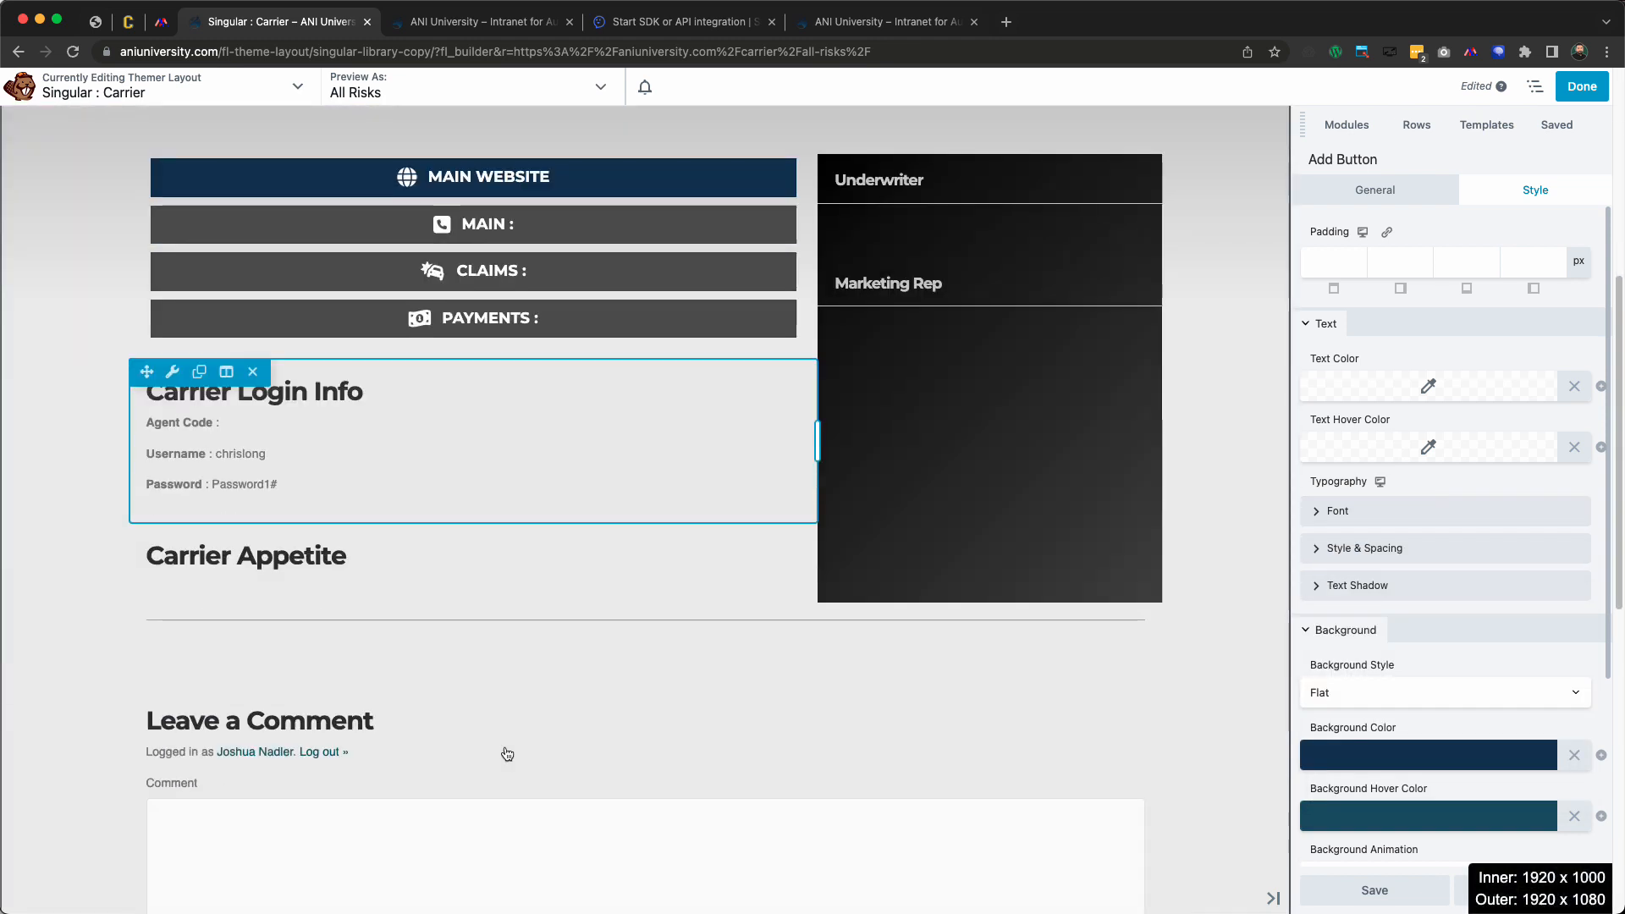
{"action": "scroll", "coordinate": [507, 754], "scroll_direction": "up", "scroll_amount": 4}
{"action": "mouse_move", "coordinate": [863, 508]}
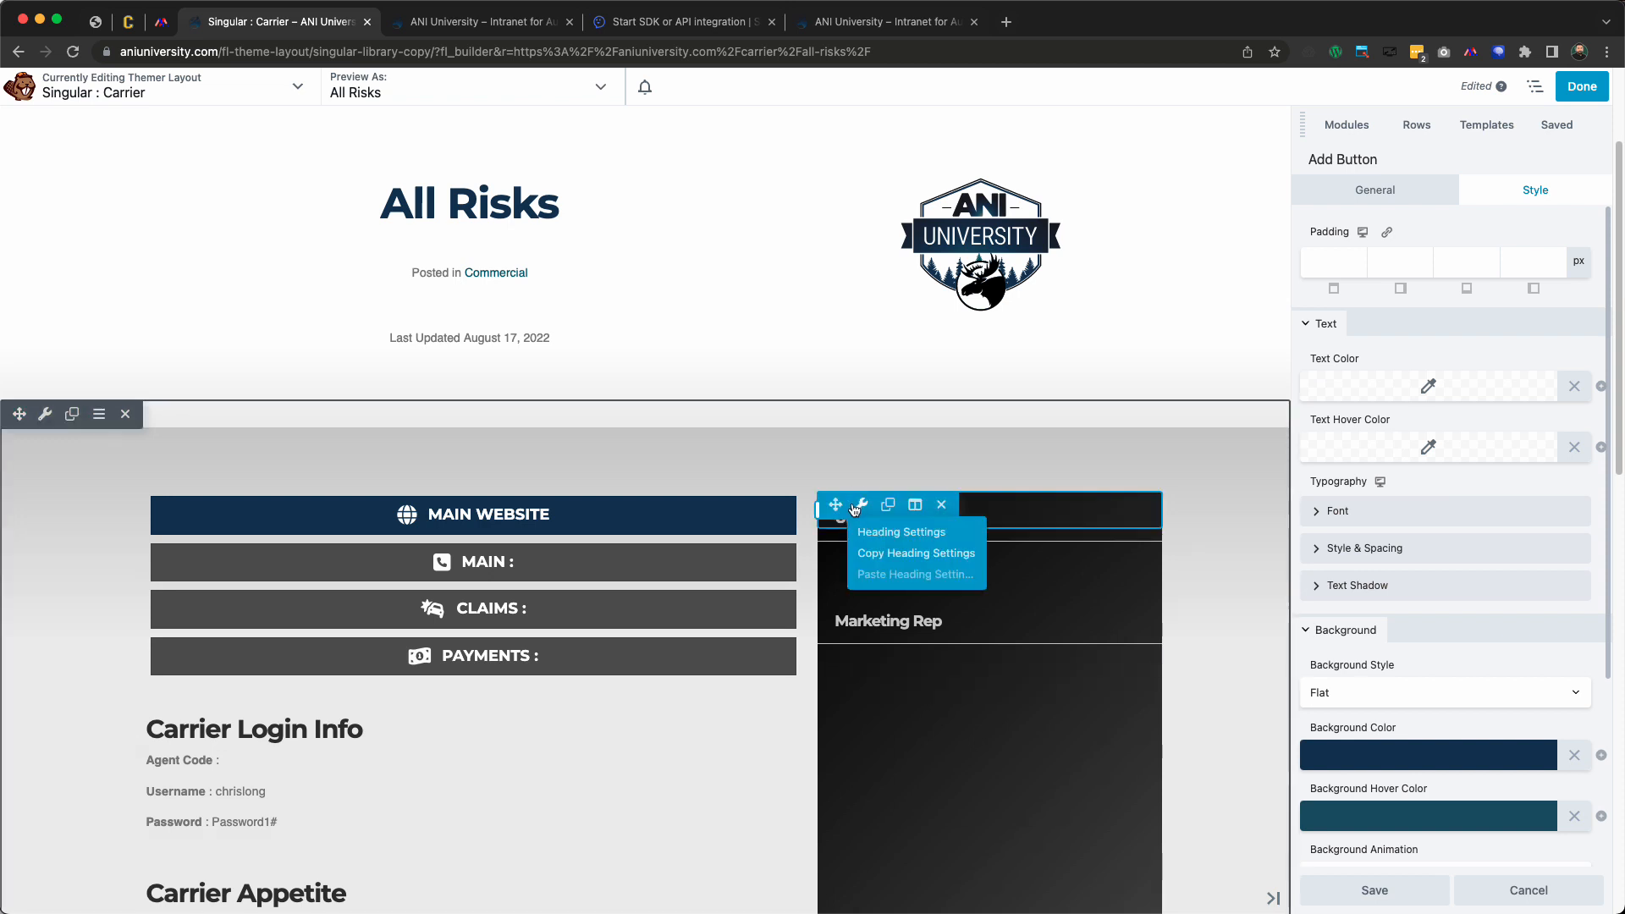
{"action": "left_click", "coordinate": [868, 529]}
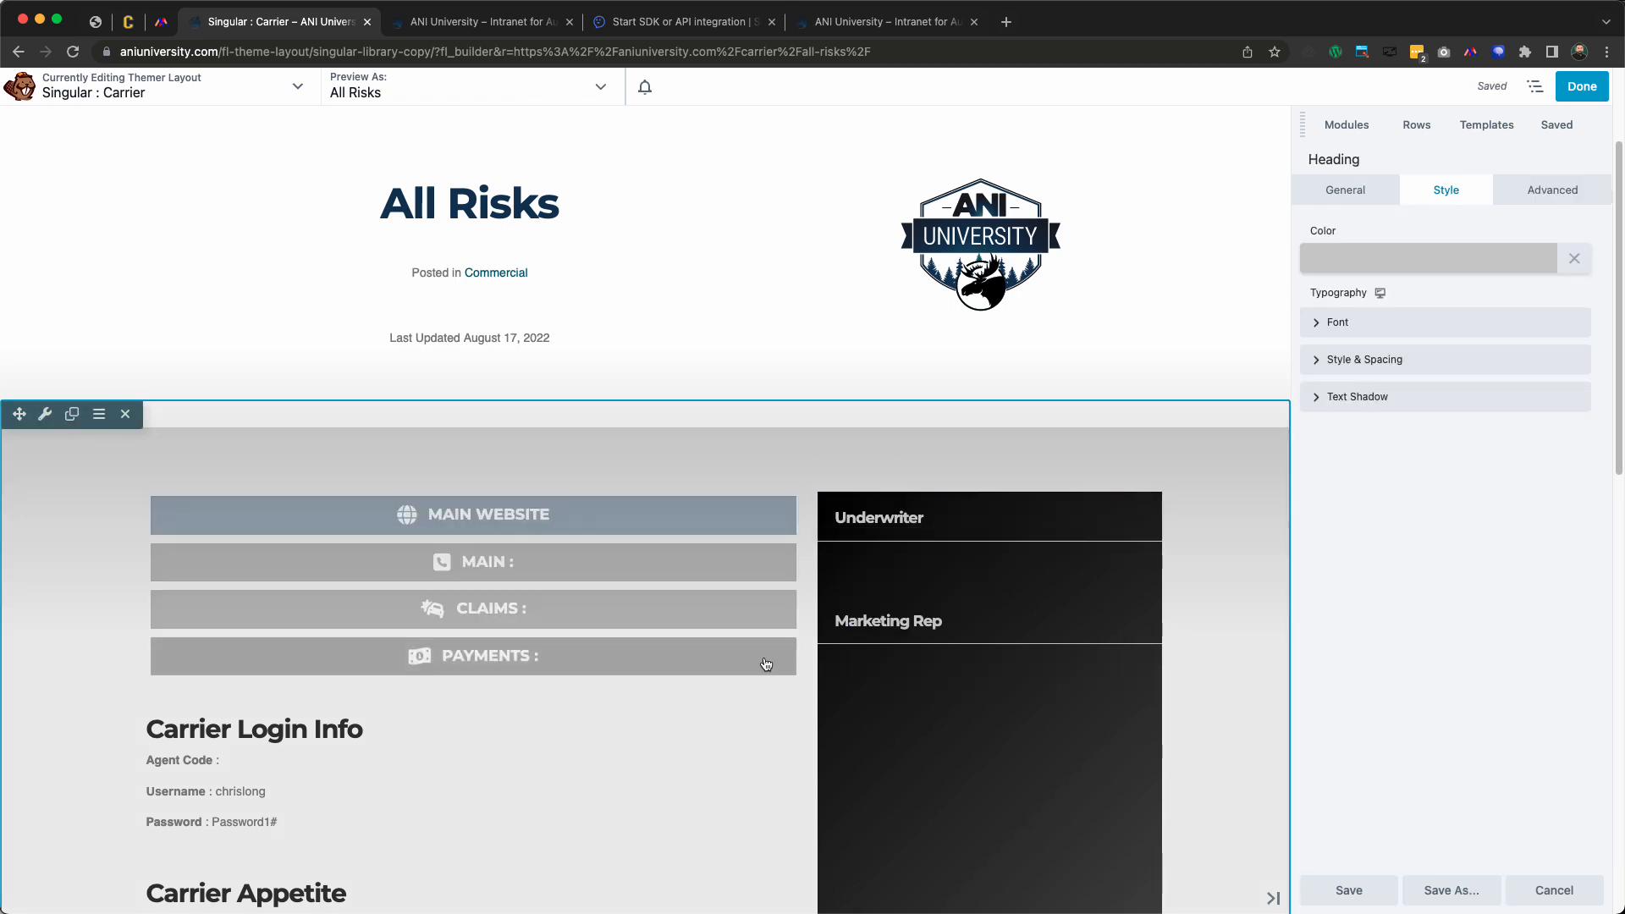
Clear the link and link hover colors of the column holding Underwriter, and set its link color to the preset #719430
{"action": "mouse_move", "coordinate": [915, 506]}
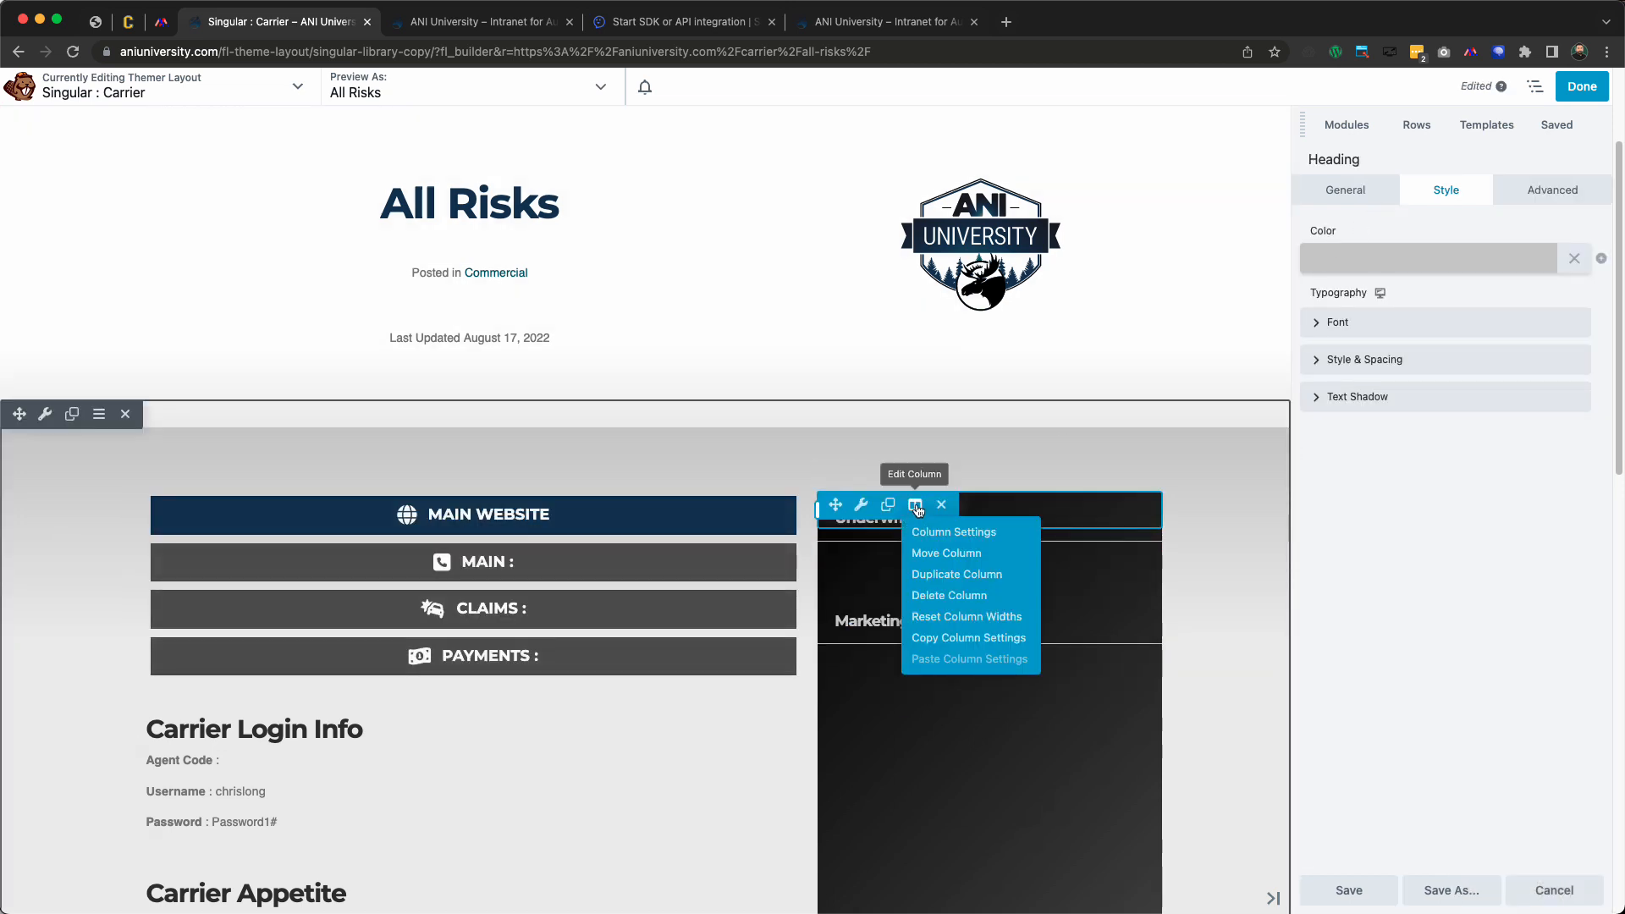
{"action": "left_click", "coordinate": [954, 532]}
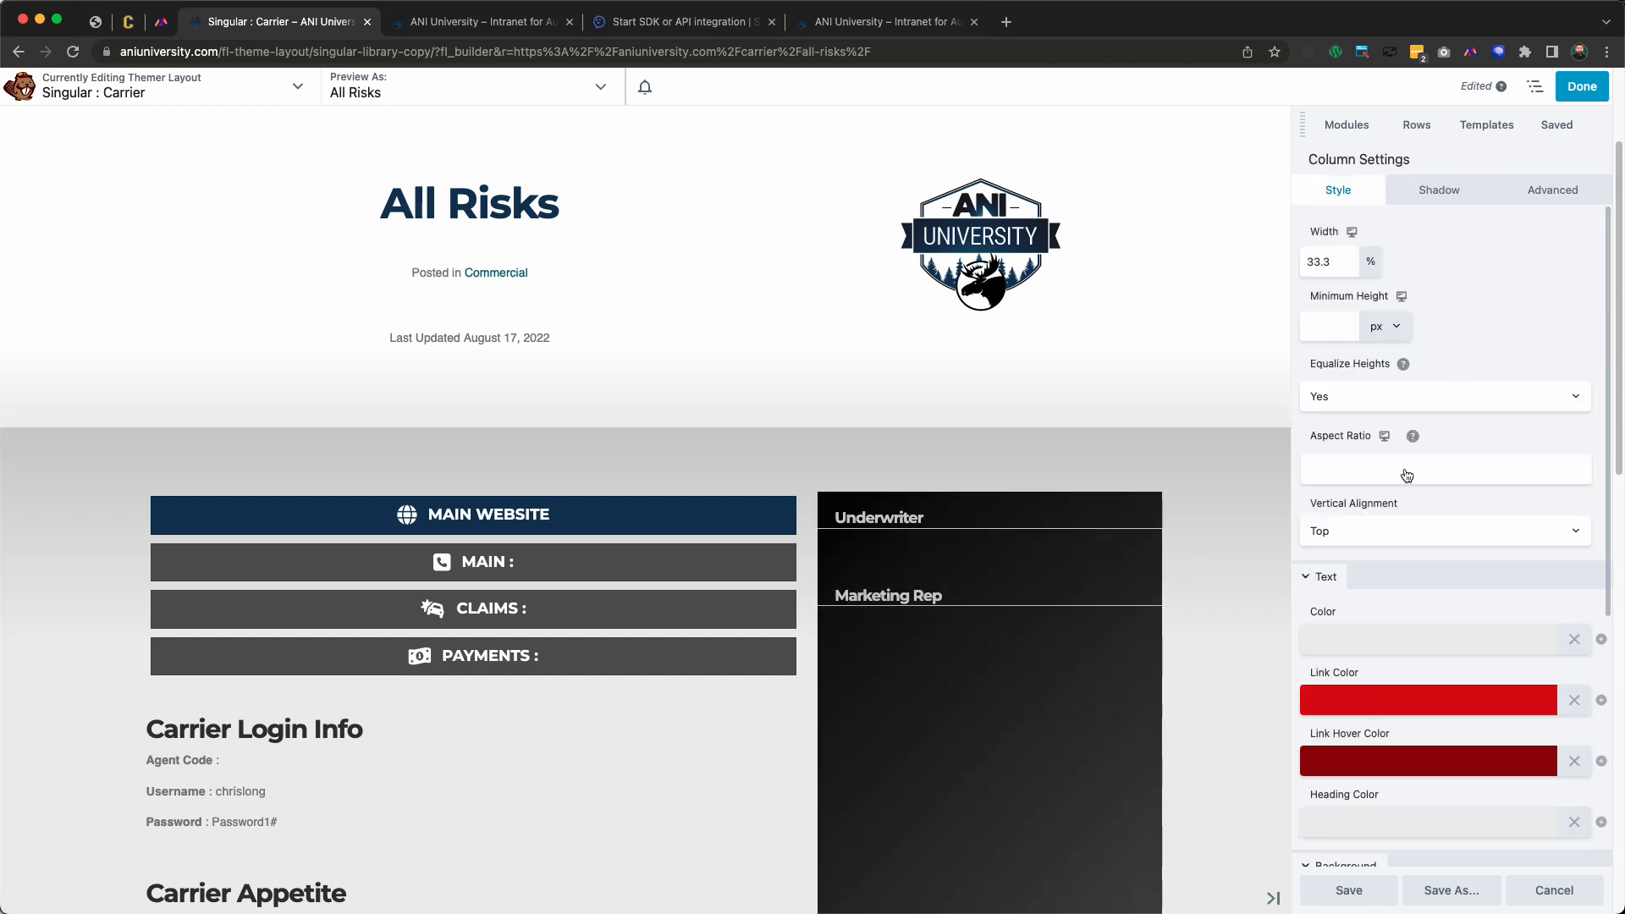
{"action": "scroll", "coordinate": [1092, 618], "scroll_direction": "down", "scroll_amount": 1}
{"action": "scroll", "coordinate": [1092, 618], "scroll_direction": "down", "scroll_amount": 4}
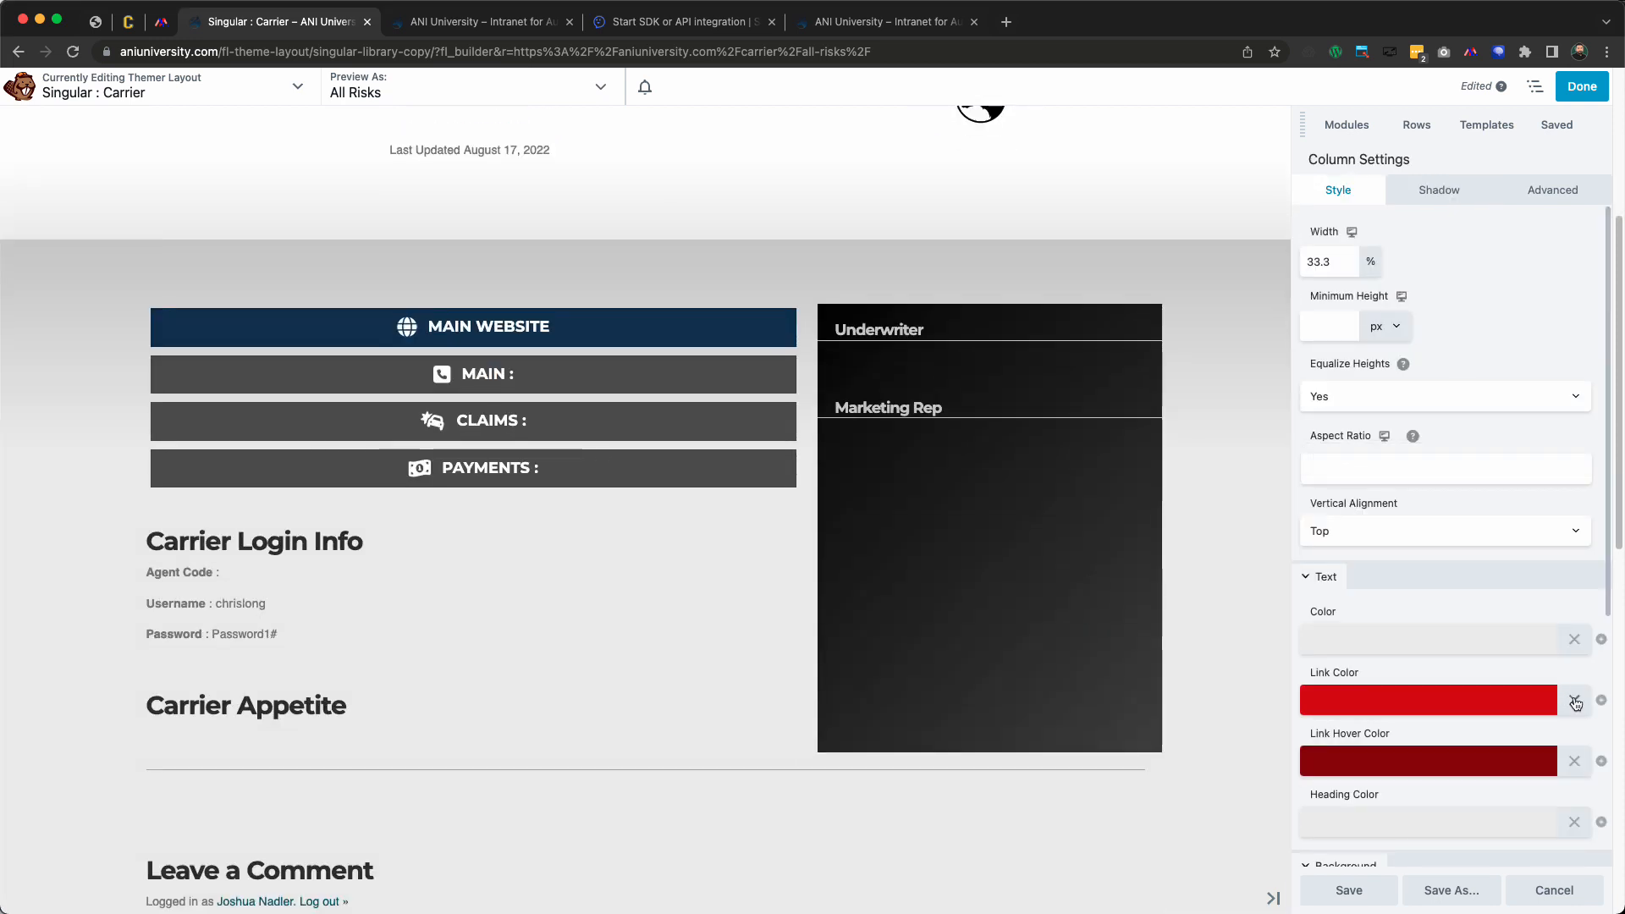
{"action": "left_click", "coordinate": [1575, 701]}
{"action": "left_click", "coordinate": [1574, 761]}
{"action": "left_click", "coordinate": [1455, 706]}
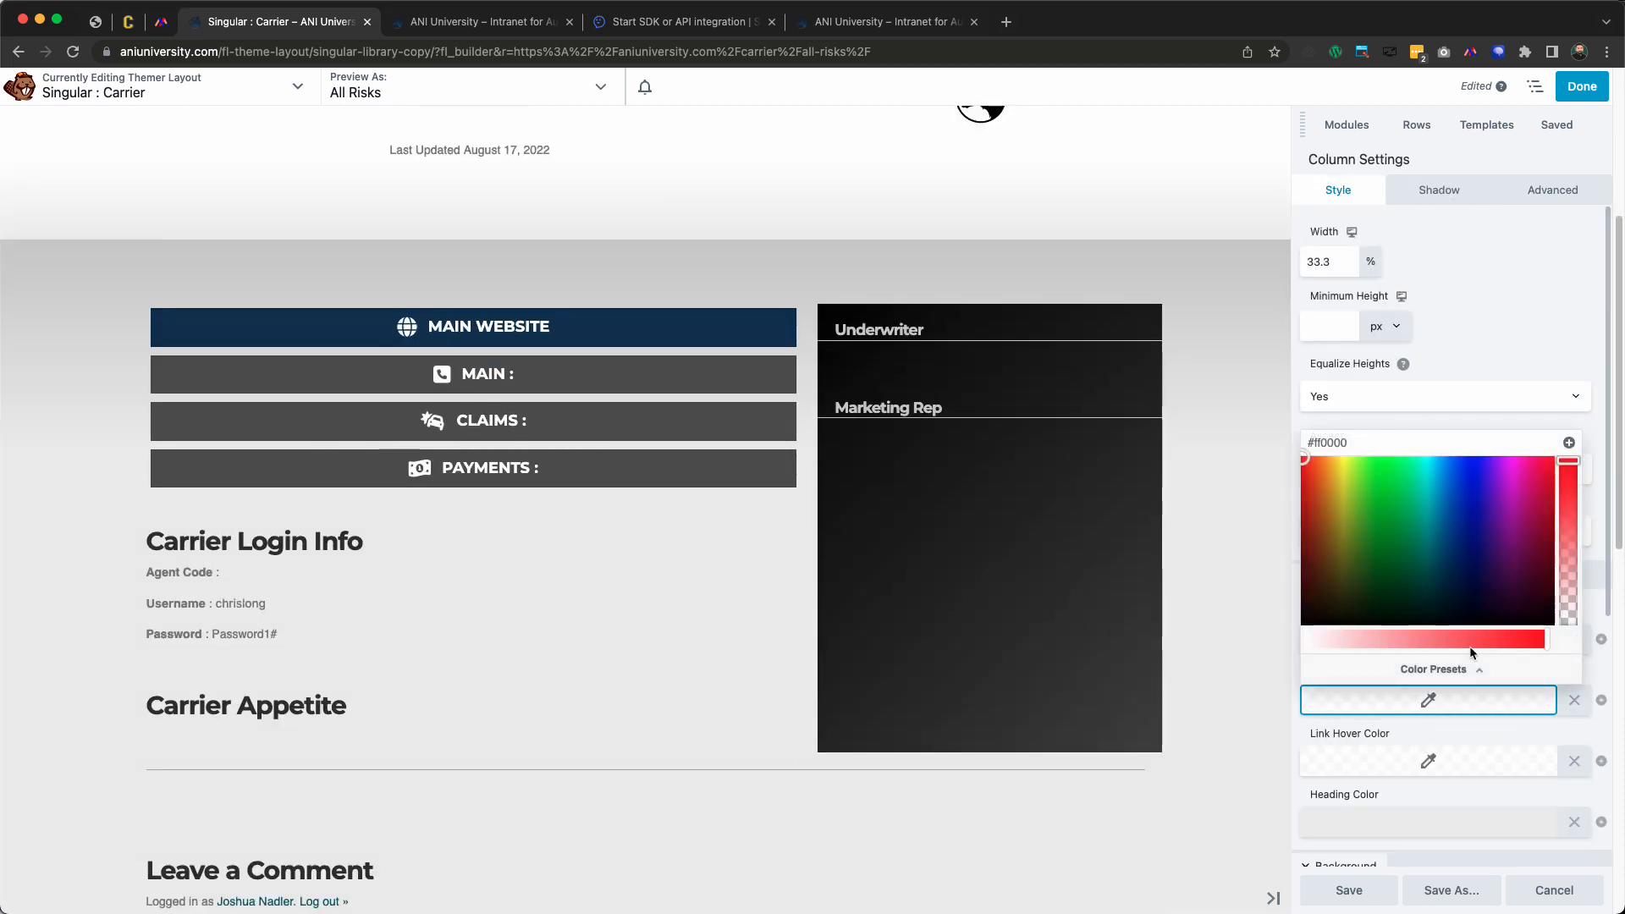
{"action": "left_click", "coordinate": [1464, 669]}
{"action": "scroll", "coordinate": [1434, 542], "scroll_direction": "down", "scroll_amount": 2}
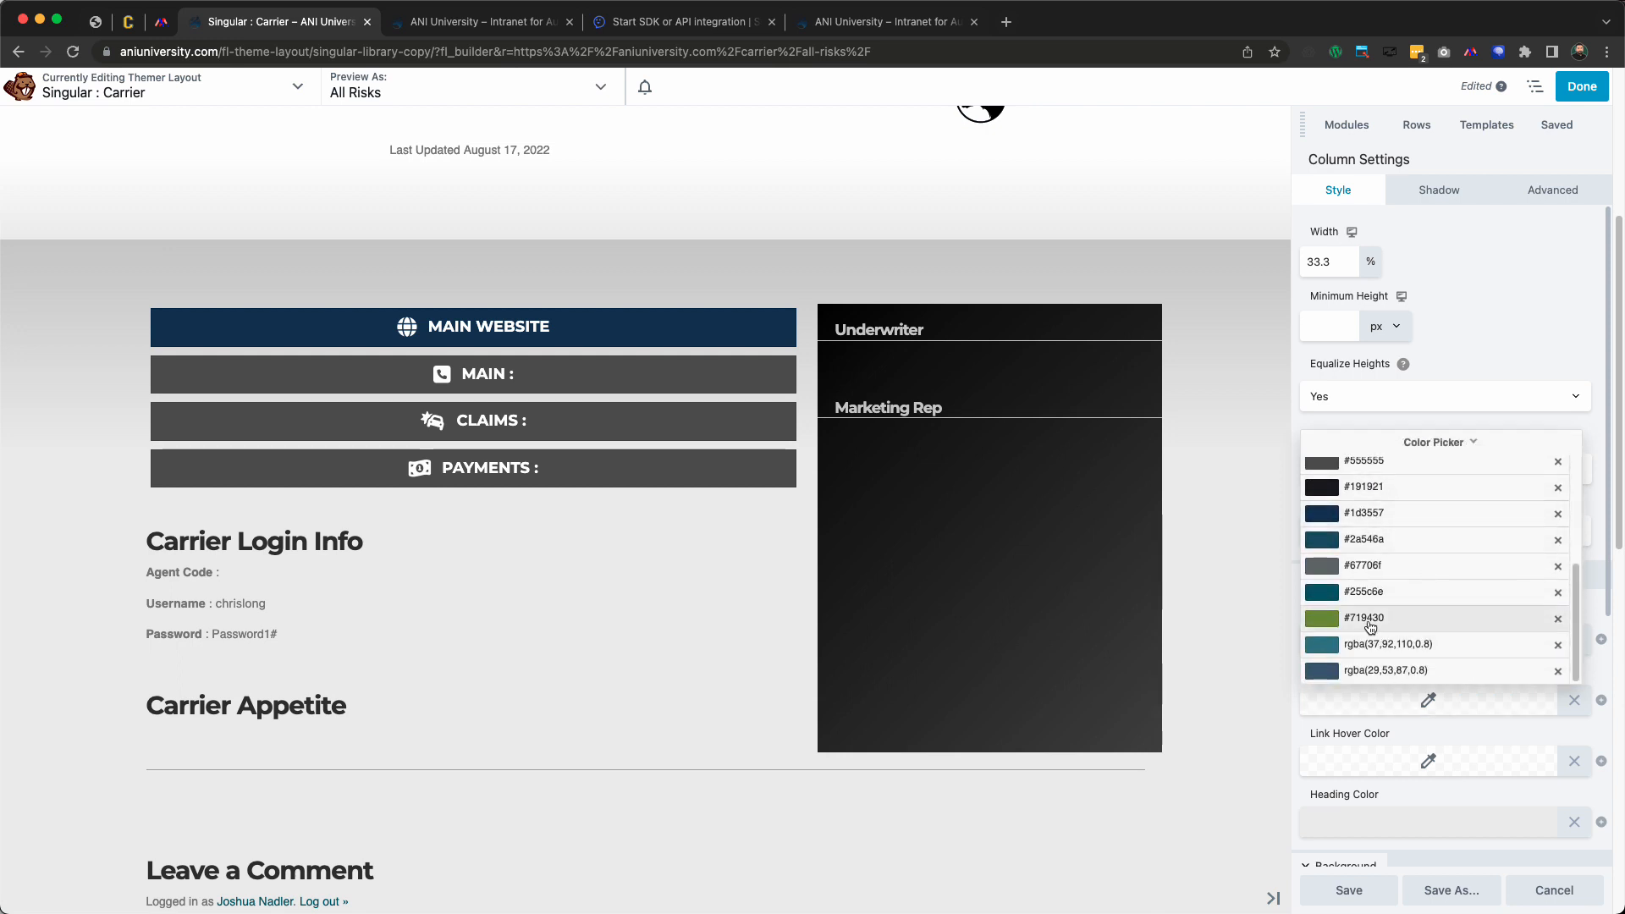
{"action": "left_click", "coordinate": [1439, 620]}
Set the column's link hover color to the lighter green #8fd33b, starting from the preset #719430
{"action": "left_click", "coordinate": [1424, 762]}
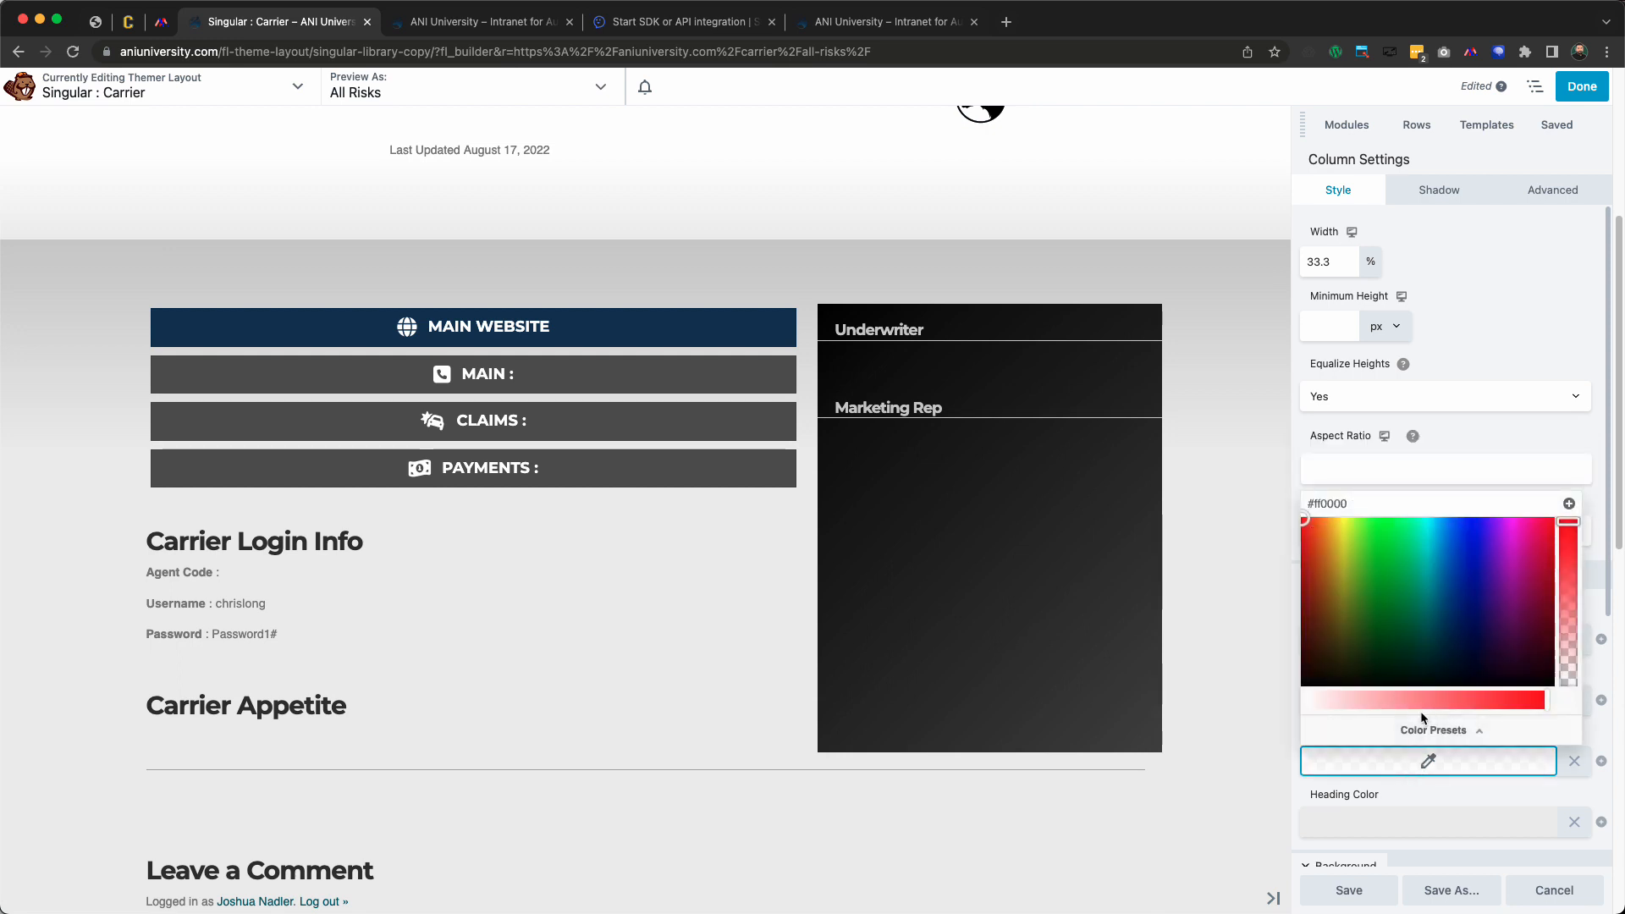
{"action": "left_click", "coordinate": [1431, 730]}
{"action": "scroll", "coordinate": [1426, 644], "scroll_direction": "down", "scroll_amount": 4}
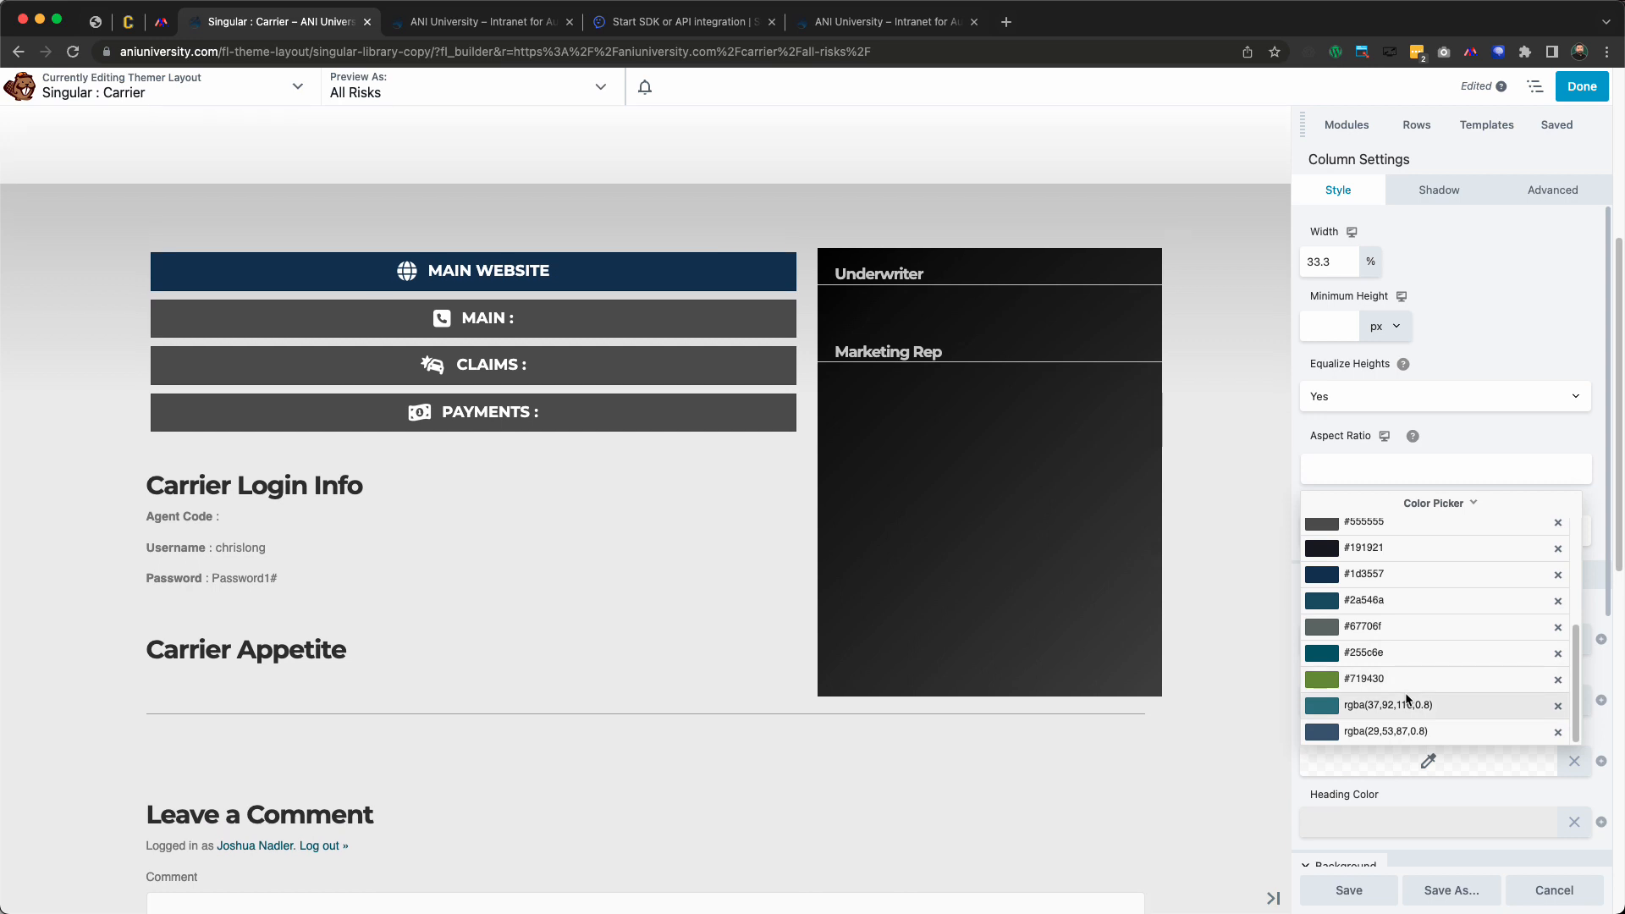
{"action": "left_click", "coordinate": [1410, 678]}
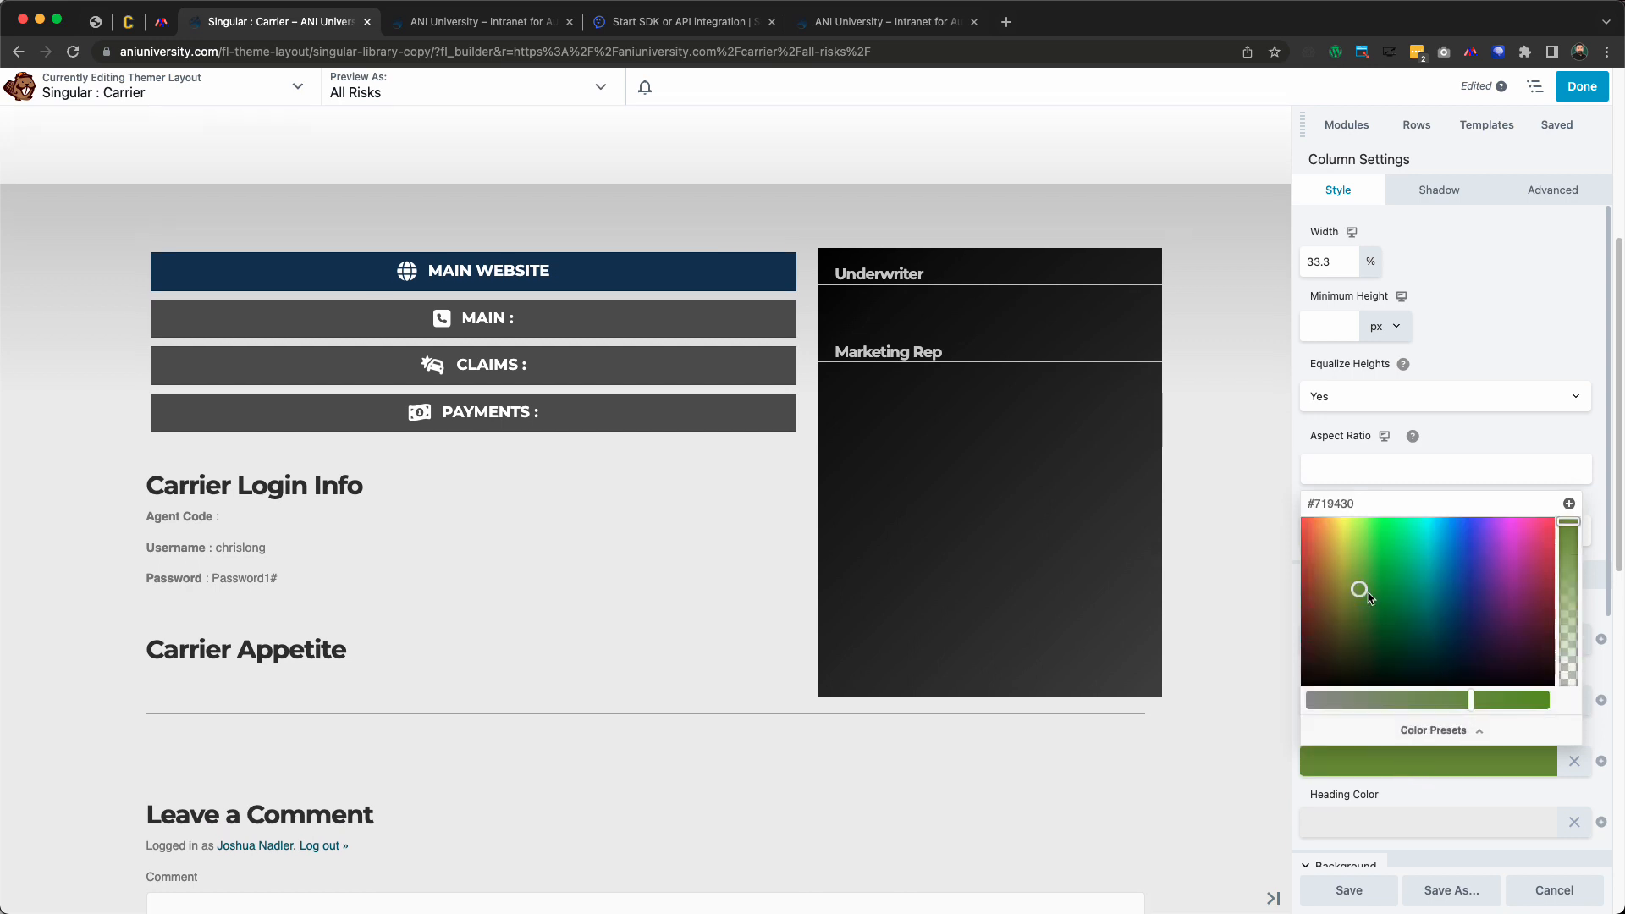
{"action": "left_click_drag", "start_coordinate": [1373, 601], "coordinate": [1377, 547]}
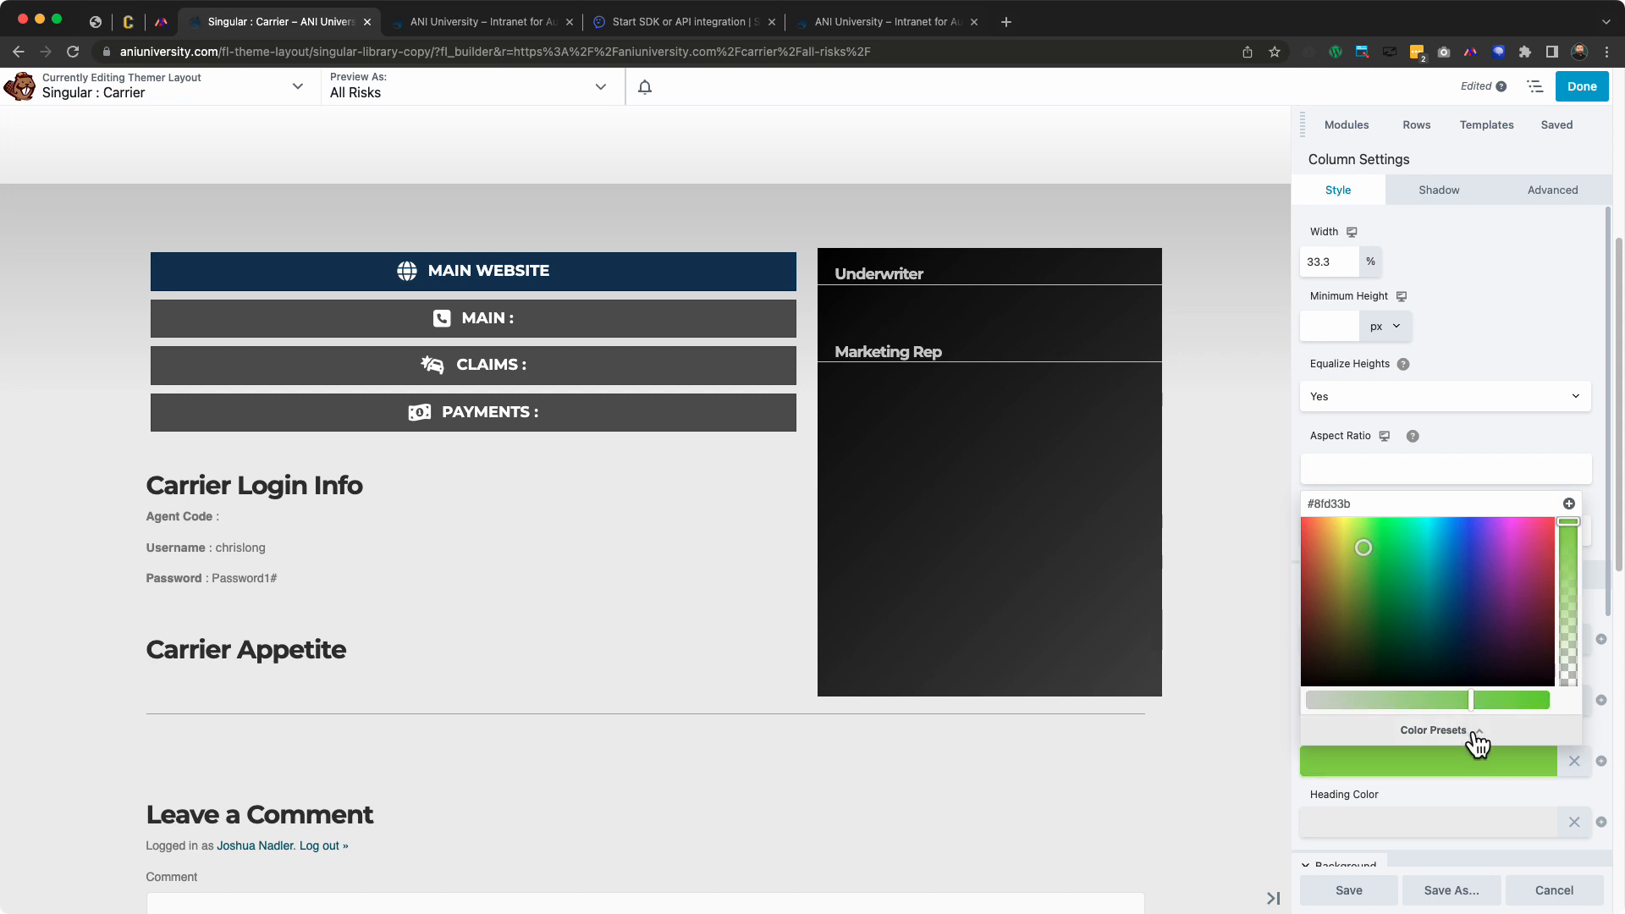
Add the light green #8fd33b to the color presets and save the column settings
{"action": "left_click", "coordinate": [1569, 505]}
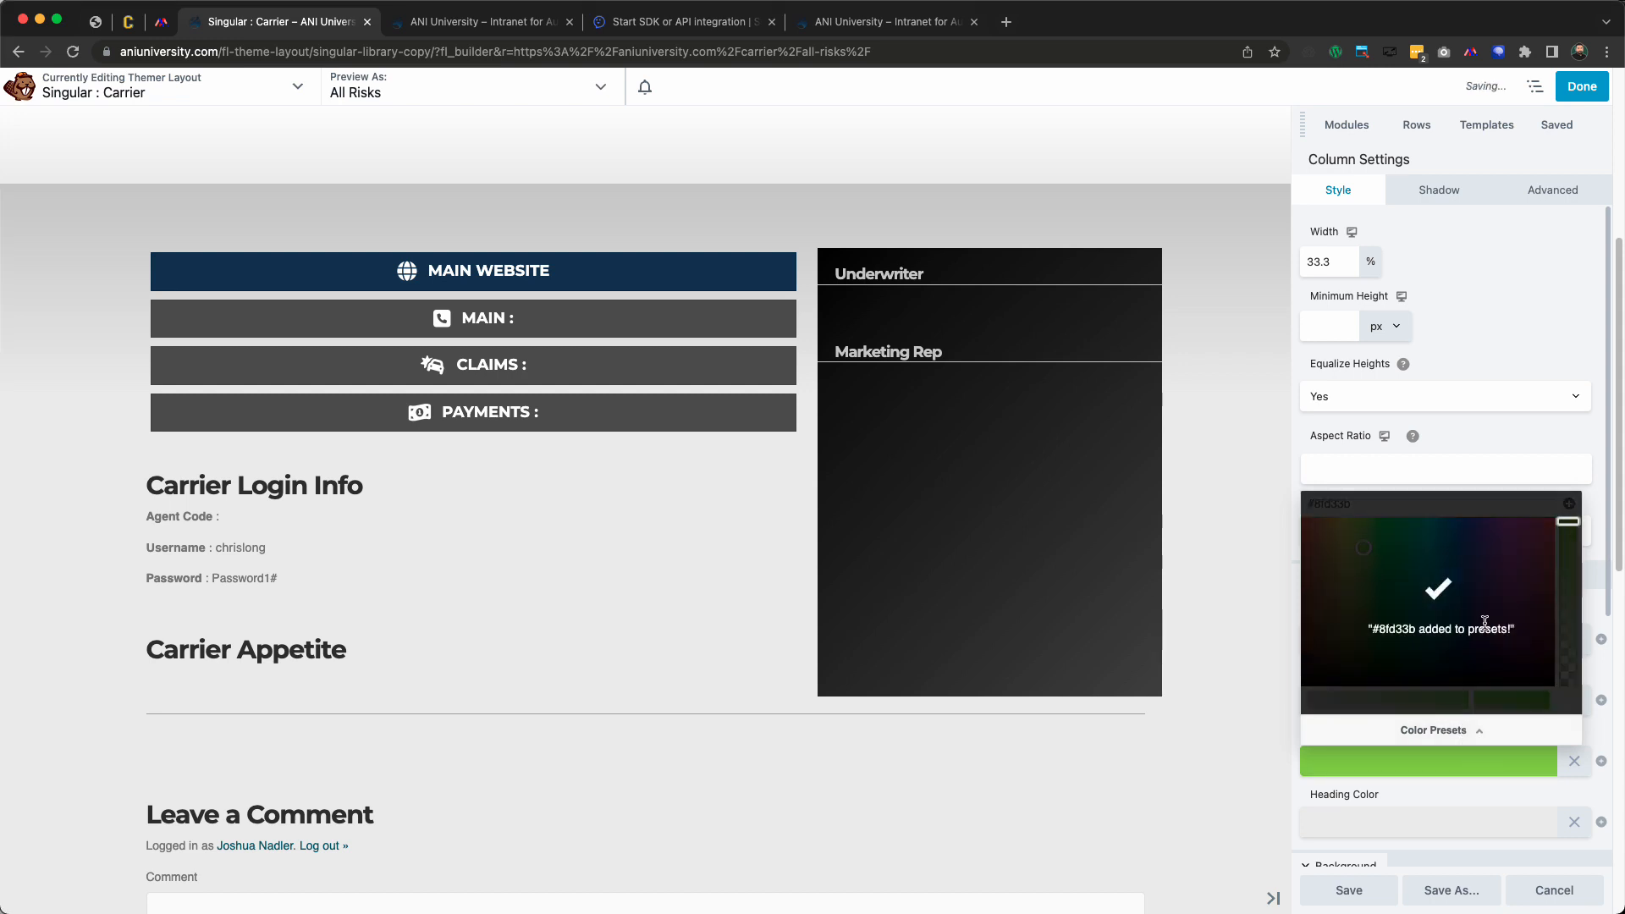
{"action": "left_click", "coordinate": [1425, 733]}
{"action": "scroll", "coordinate": [1405, 735], "scroll_direction": "down", "scroll_amount": 3}
{"action": "left_click_drag", "start_coordinate": [1367, 737], "coordinate": [1373, 675]}
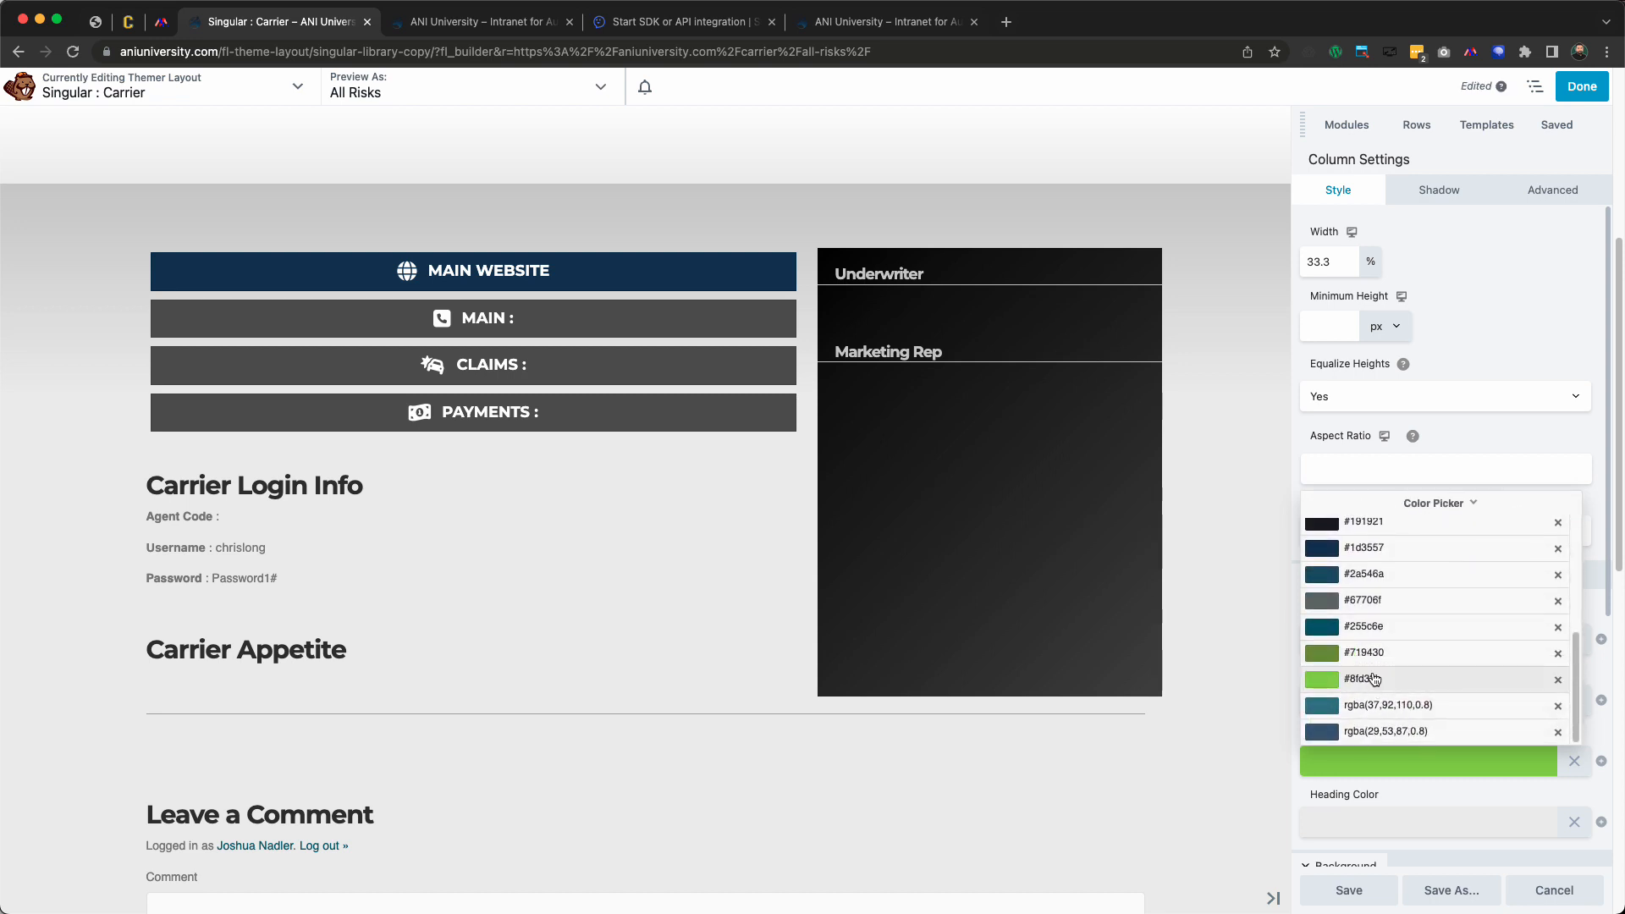
{"action": "left_click", "coordinate": [1531, 435]}
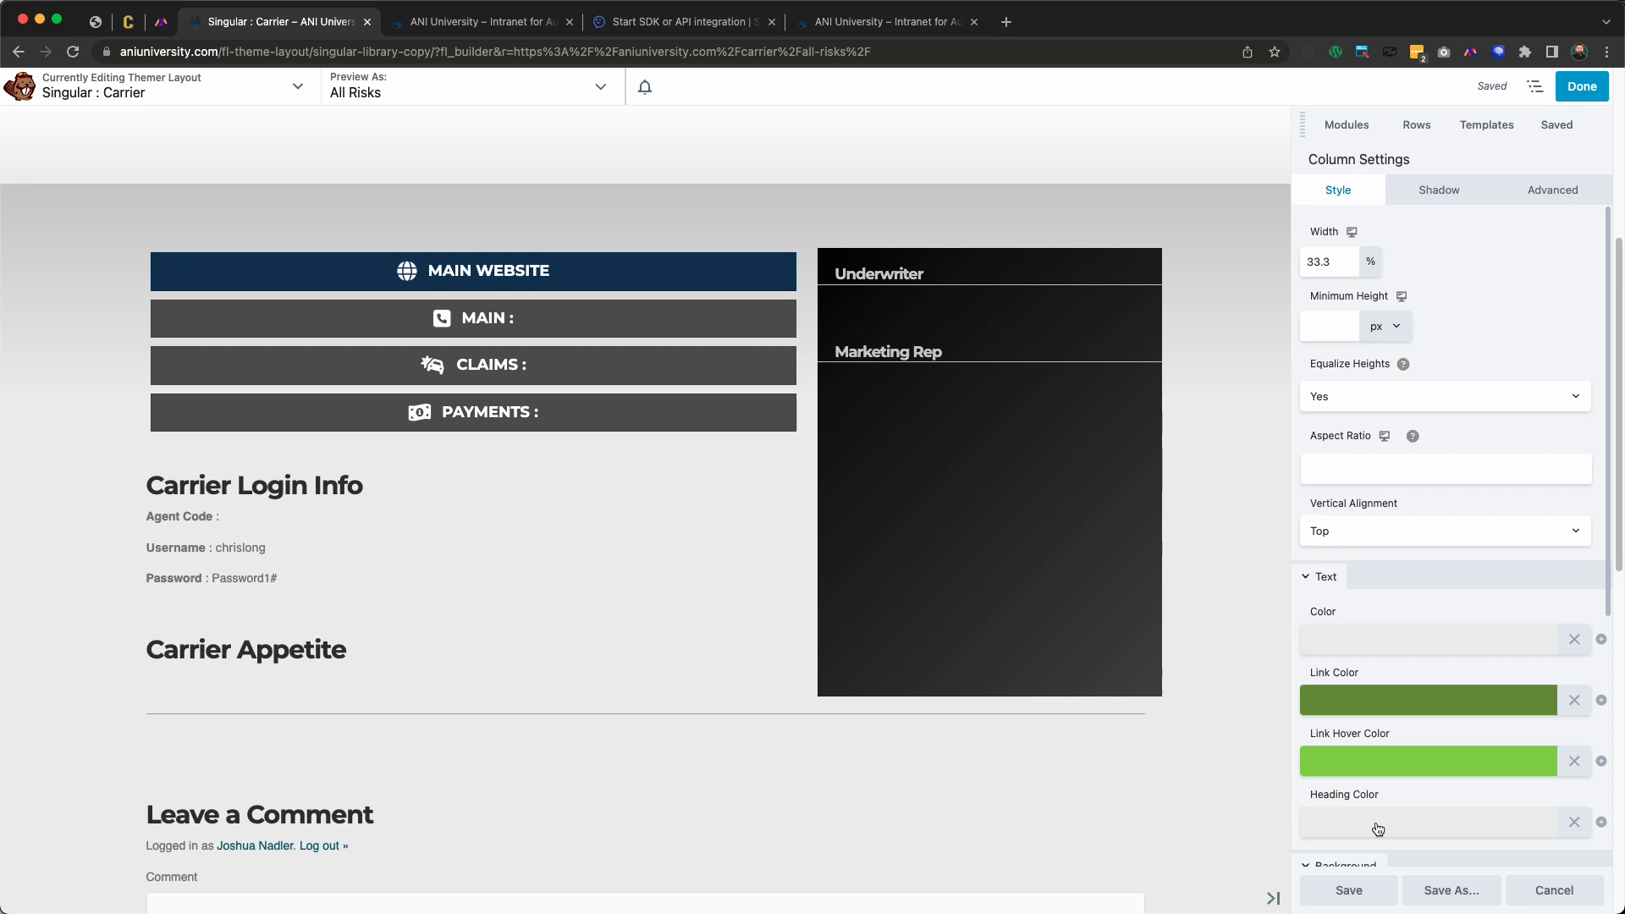
{"action": "left_click", "coordinate": [1350, 890]}
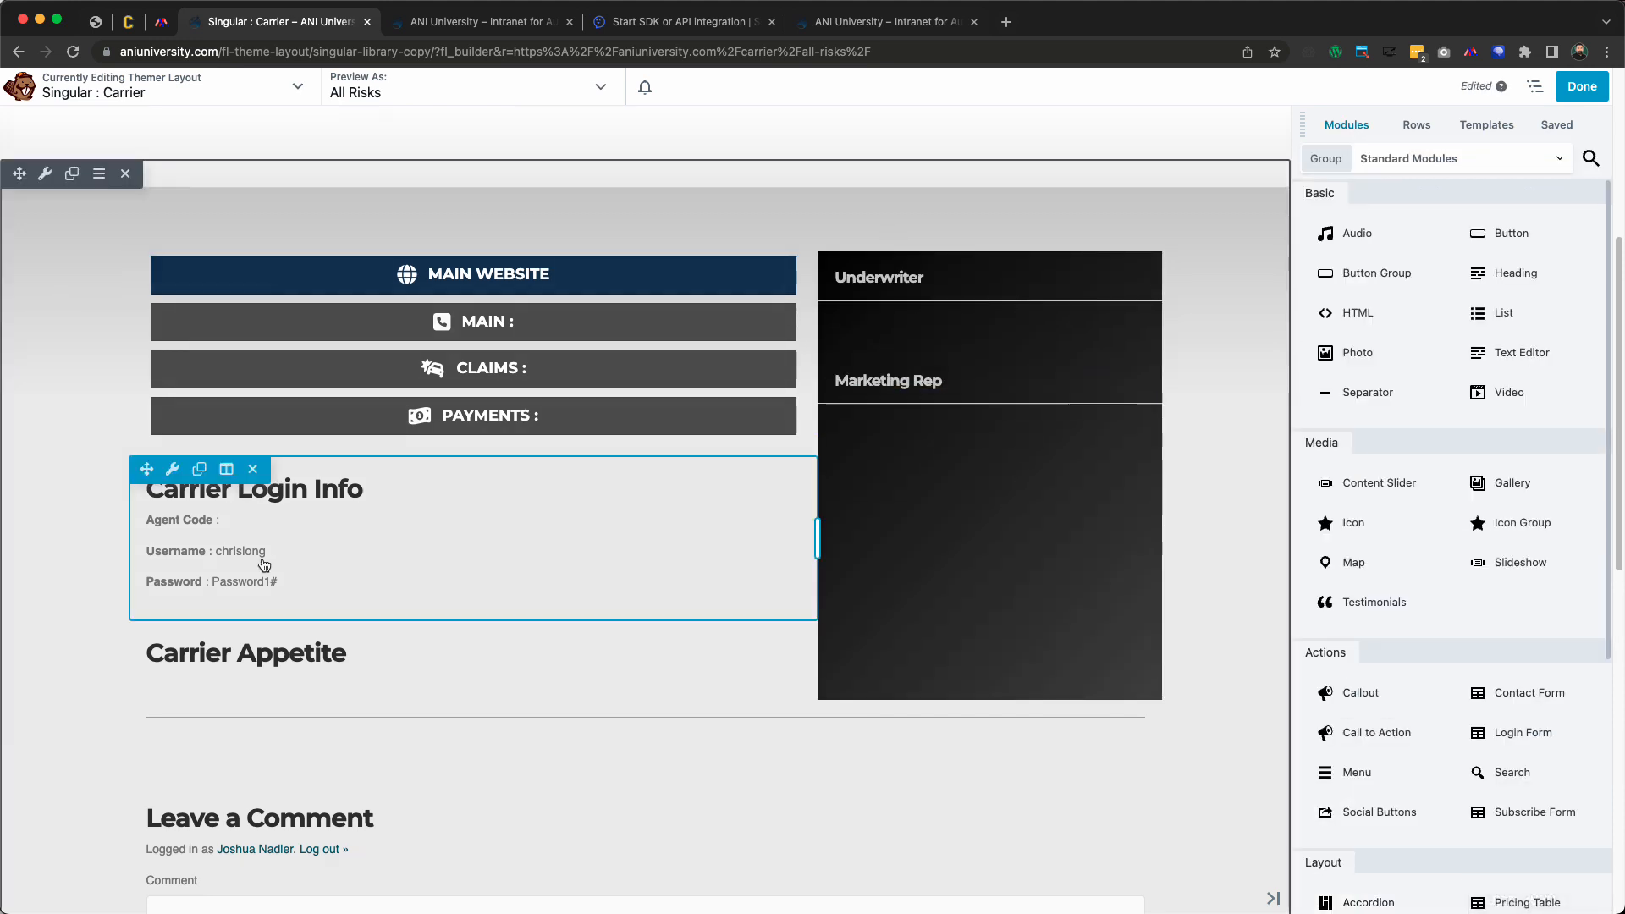
Check the Comments module settings for an option that controls the Submit Comment button's color
{"action": "scroll", "coordinate": [263, 565], "scroll_direction": "down", "scroll_amount": 10}
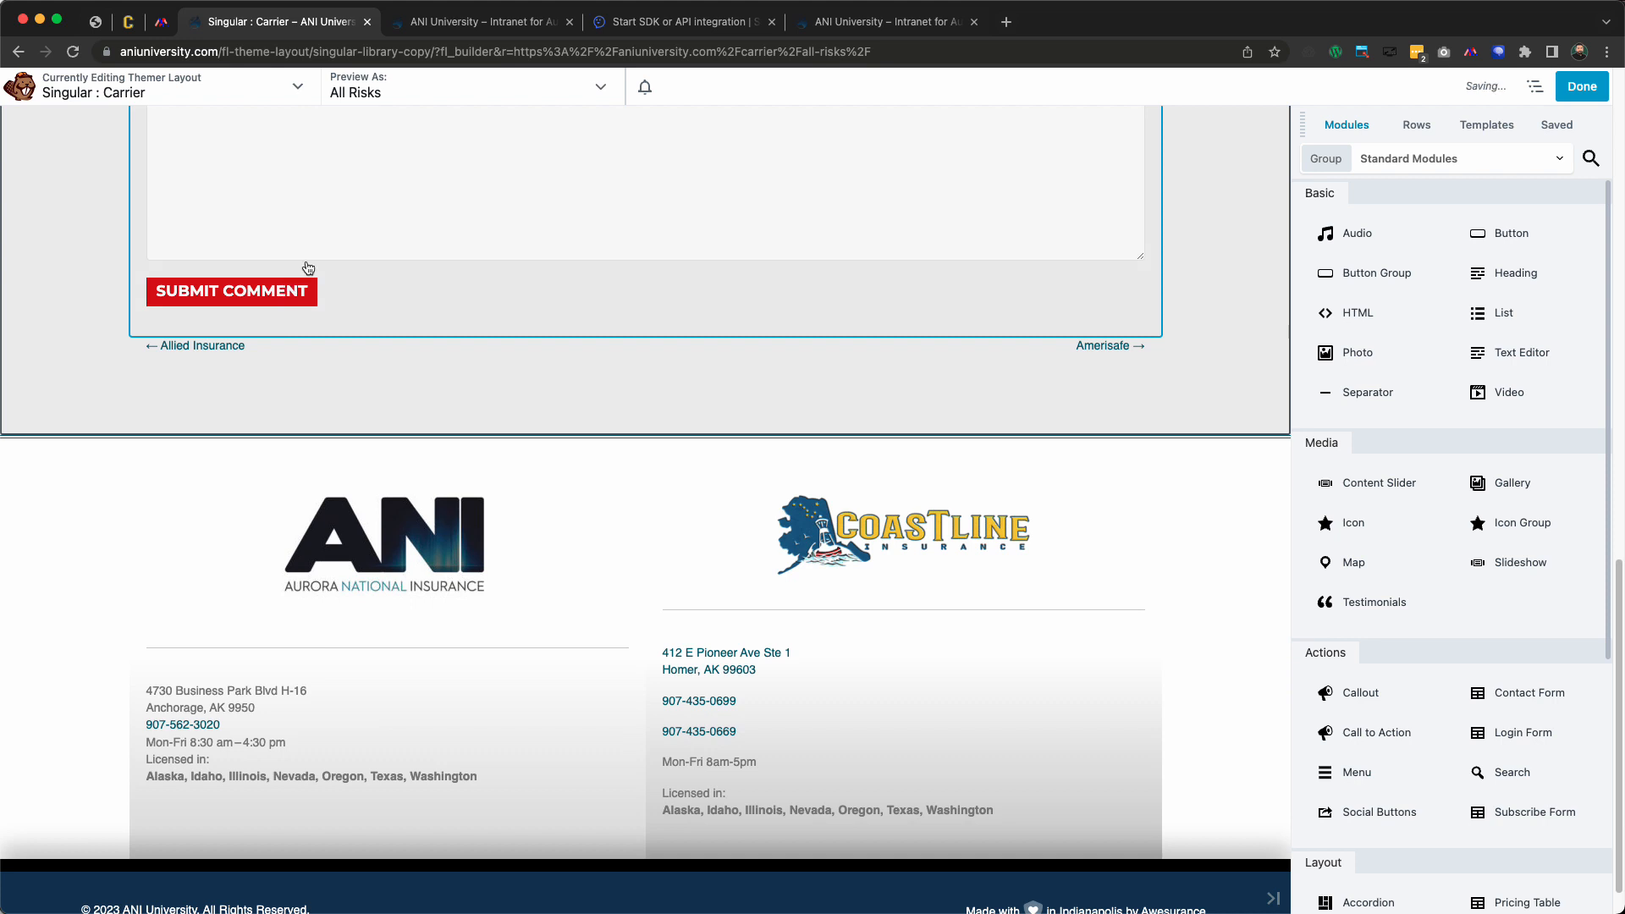
{"action": "left_click", "coordinate": [307, 267]}
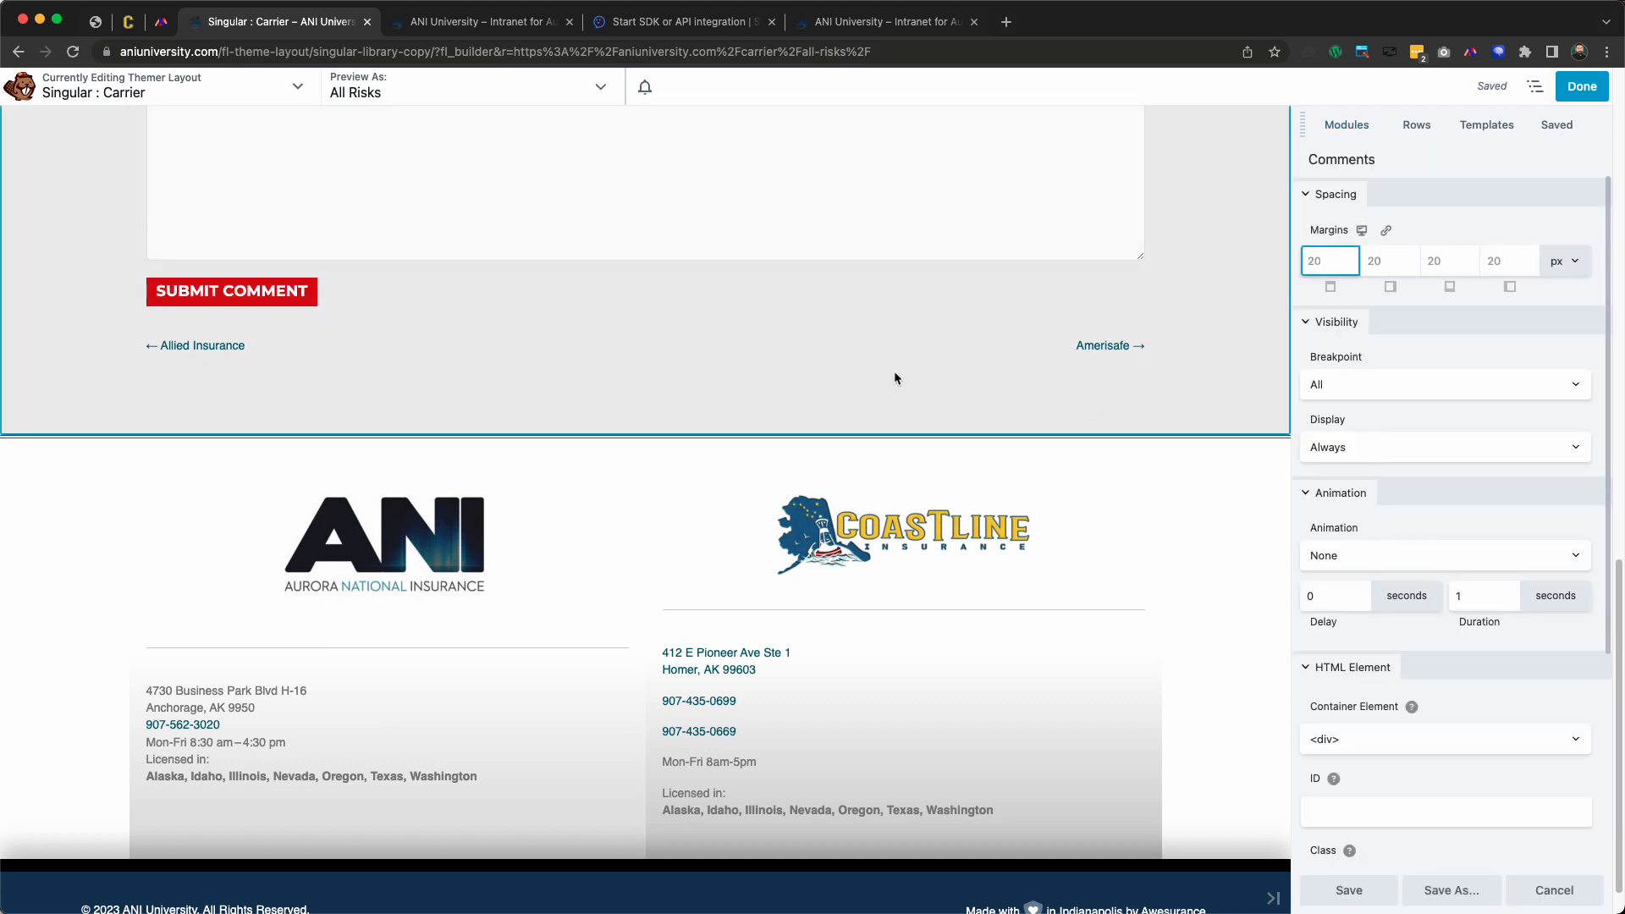
{"action": "scroll", "coordinate": [894, 371], "scroll_direction": "up", "scroll_amount": 5}
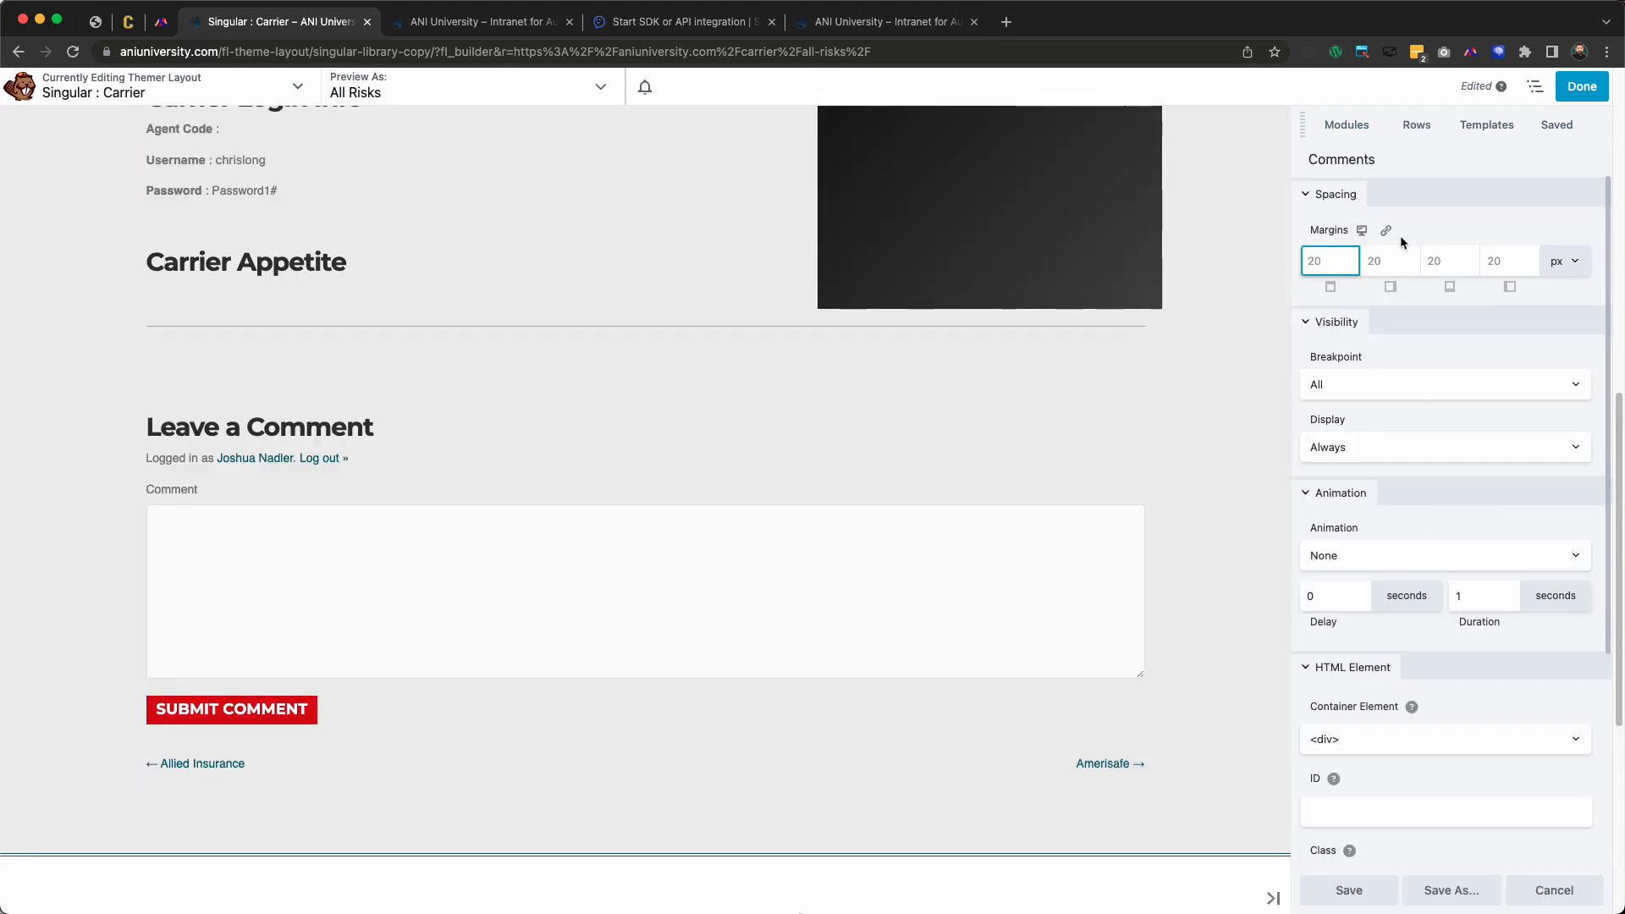
{"action": "scroll", "coordinate": [1368, 572], "scroll_direction": "down", "scroll_amount": 3}
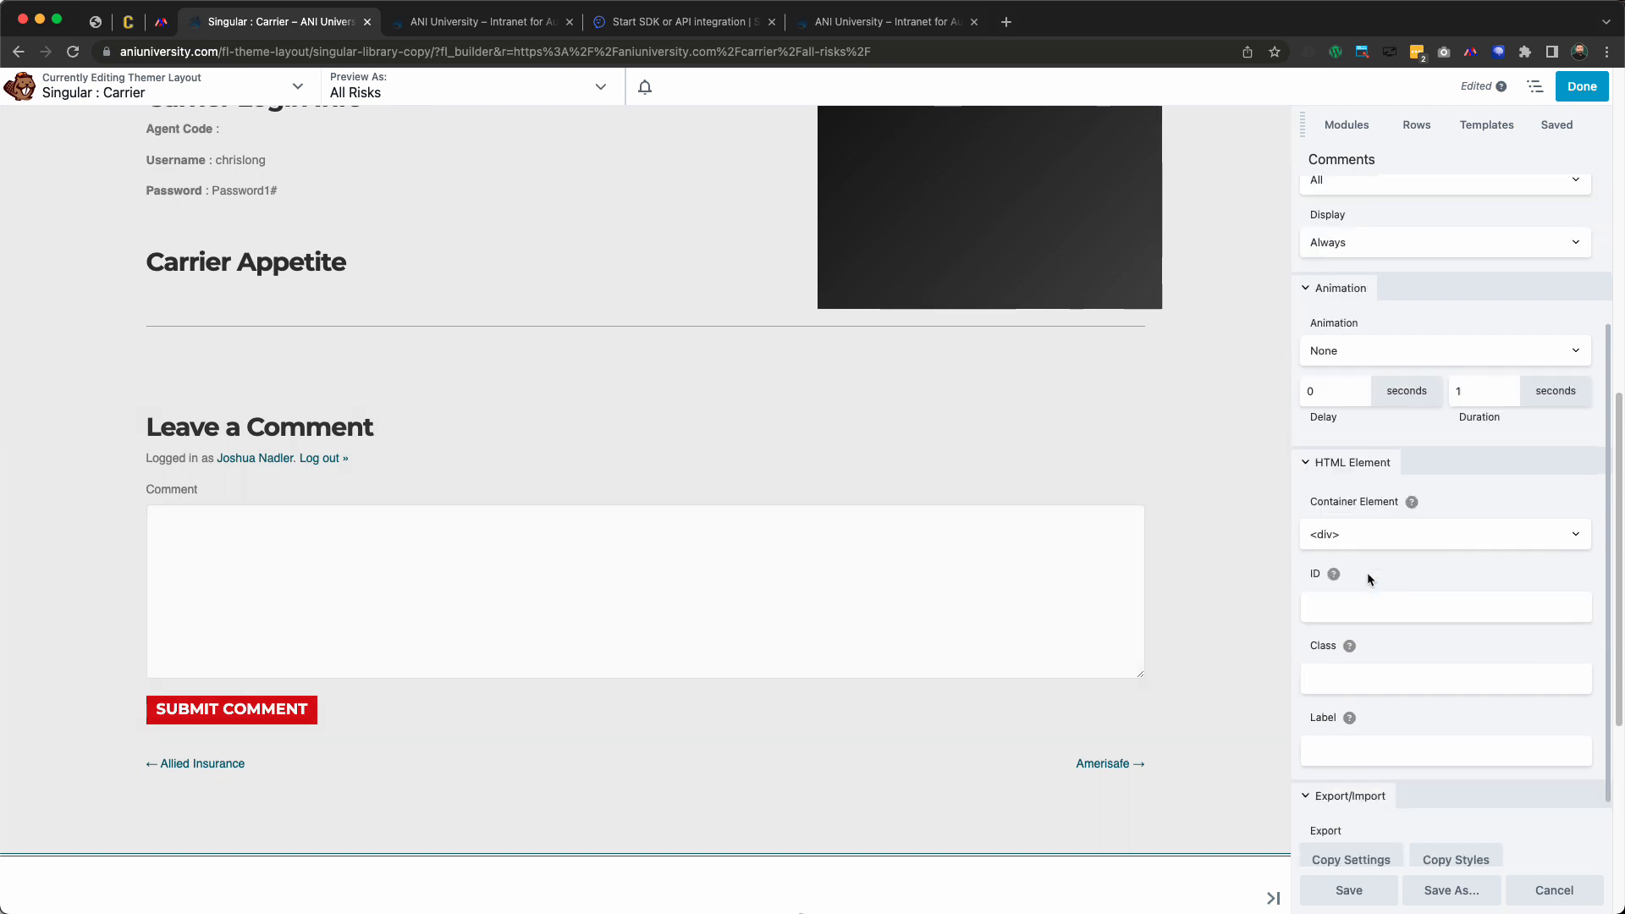
{"action": "scroll", "coordinate": [1368, 572], "scroll_direction": "down", "scroll_amount": 1}
{"action": "scroll", "coordinate": [1373, 644], "scroll_direction": "up", "scroll_amount": 4}
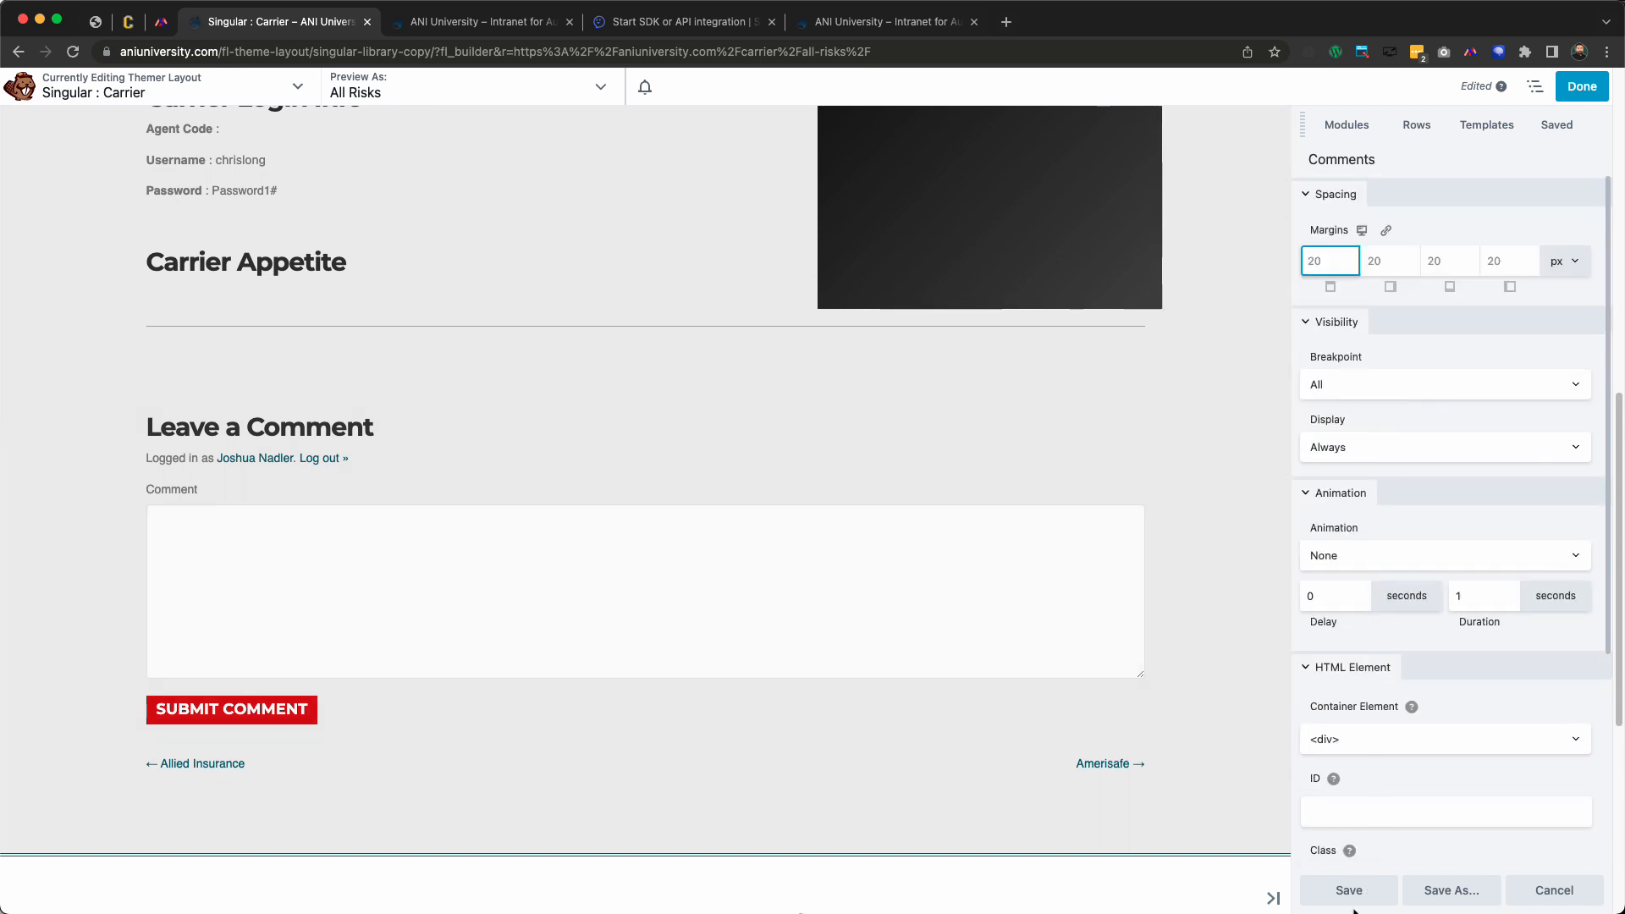
Finish editing and publish the themer layout, and review the restyled All Risks carrier page
{"action": "left_click", "coordinate": [1581, 86]}
{"action": "left_click", "coordinate": [1505, 85]}
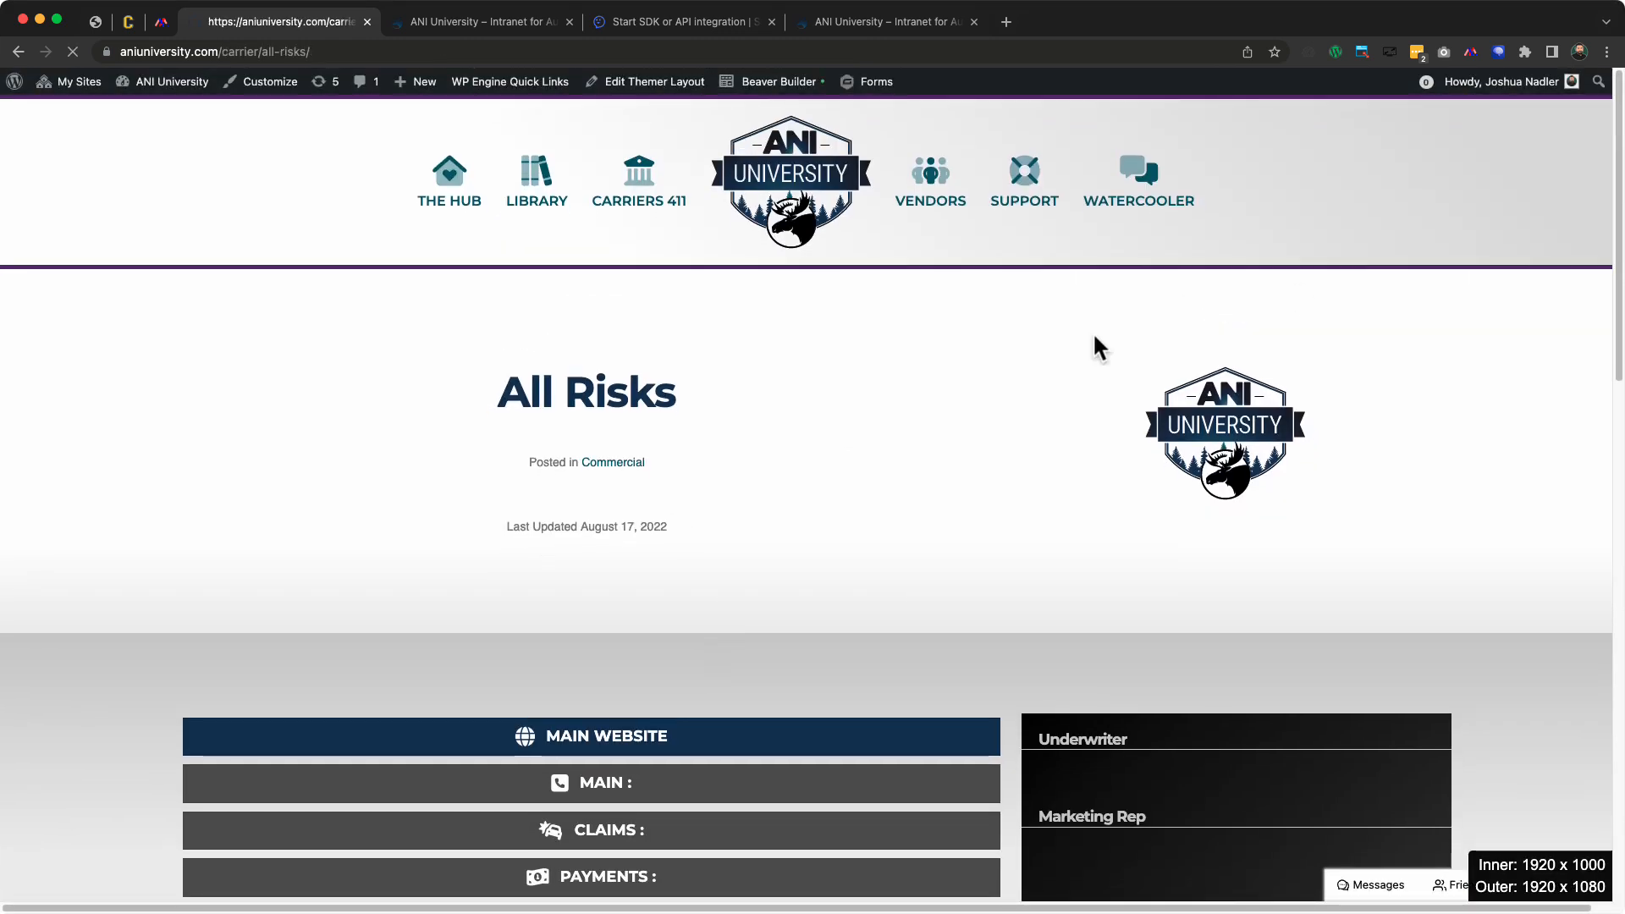
{"action": "scroll", "coordinate": [796, 471], "scroll_direction": "down", "scroll_amount": 8}
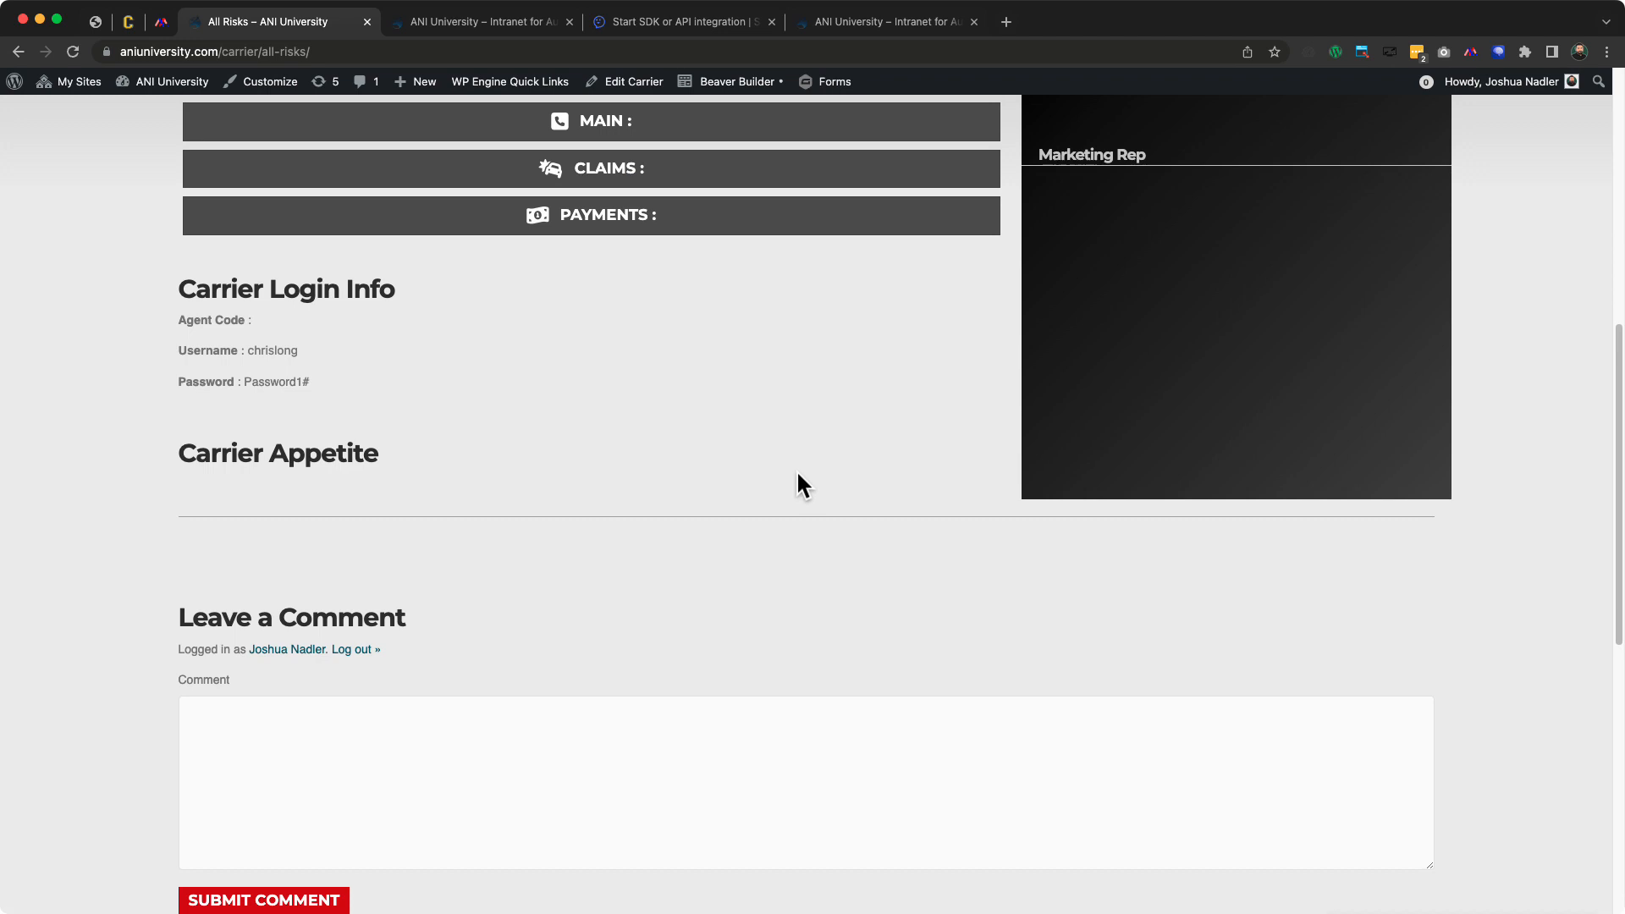
{"action": "scroll", "coordinate": [796, 470], "scroll_direction": "up", "scroll_amount": 4}
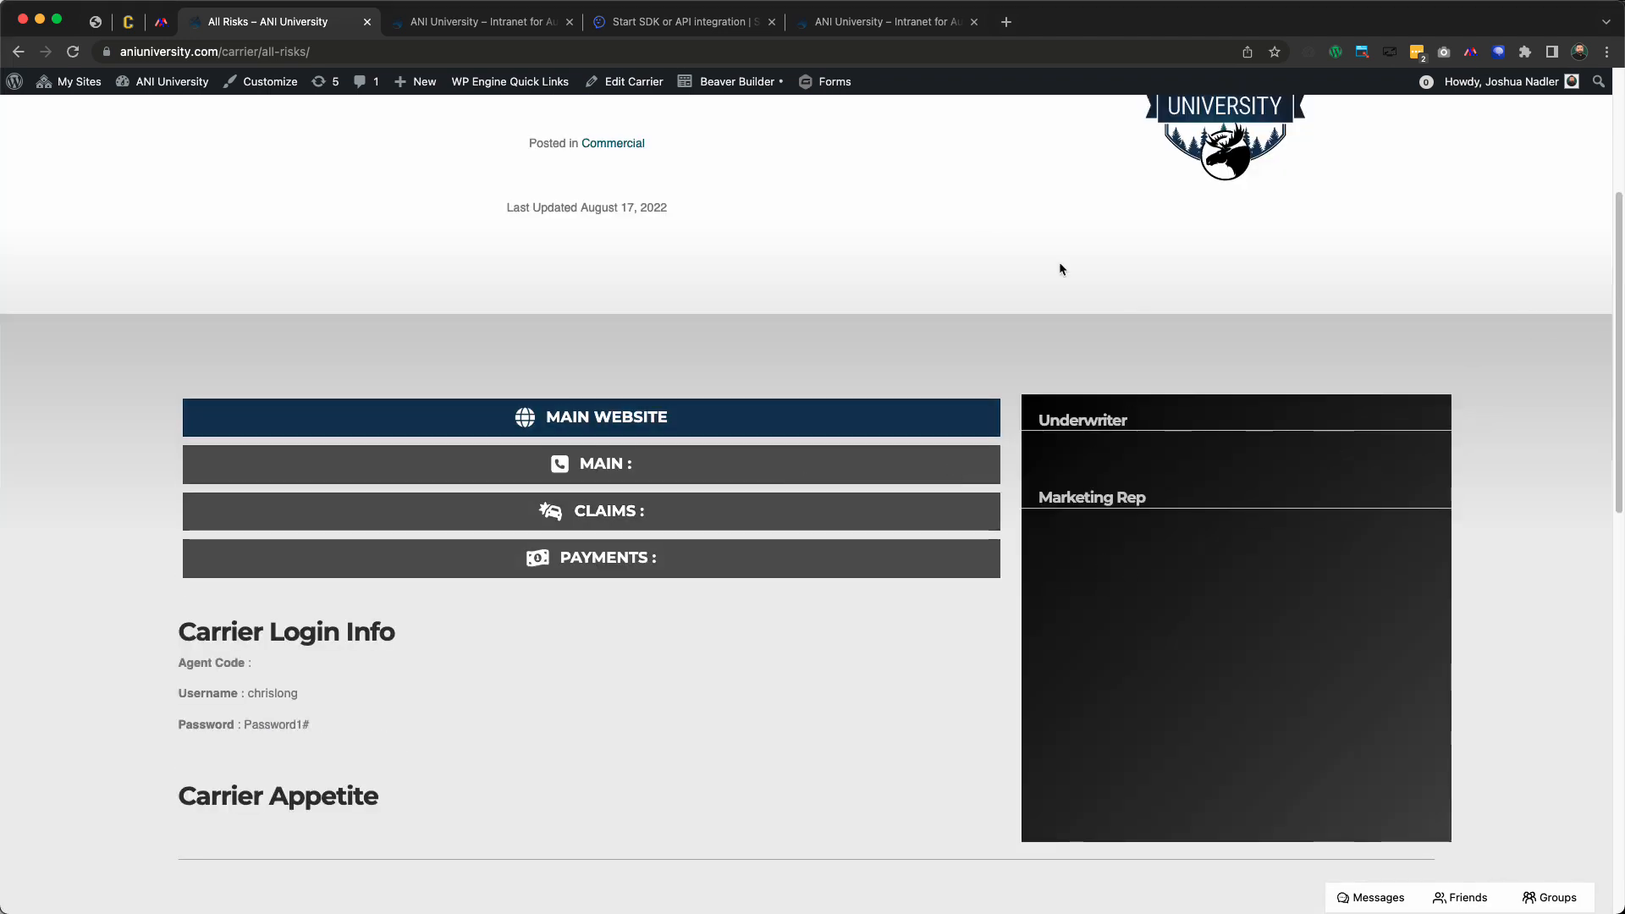
{"action": "scroll", "coordinate": [750, 374], "scroll_direction": "up", "scroll_amount": 2}
{"action": "scroll", "coordinate": [750, 360], "scroll_direction": "down", "scroll_amount": 4}
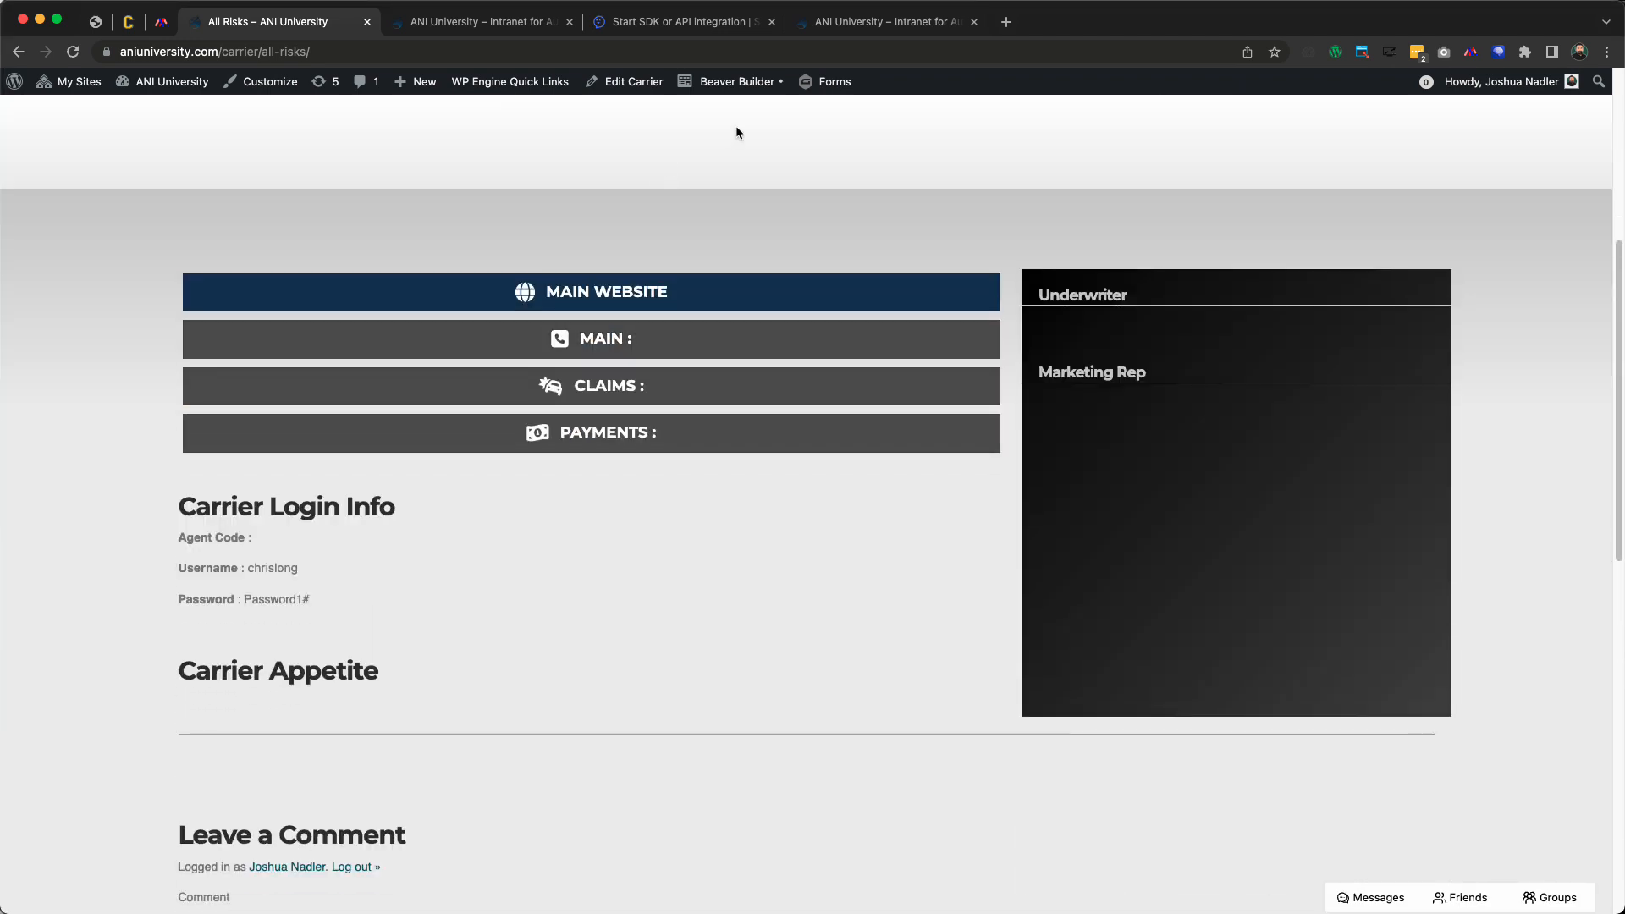
Reopen the Singular : Carrier themer layout for editing and open the settings of the black Underwriter and Marketing Rep column
{"action": "mouse_move", "coordinate": [747, 97]}
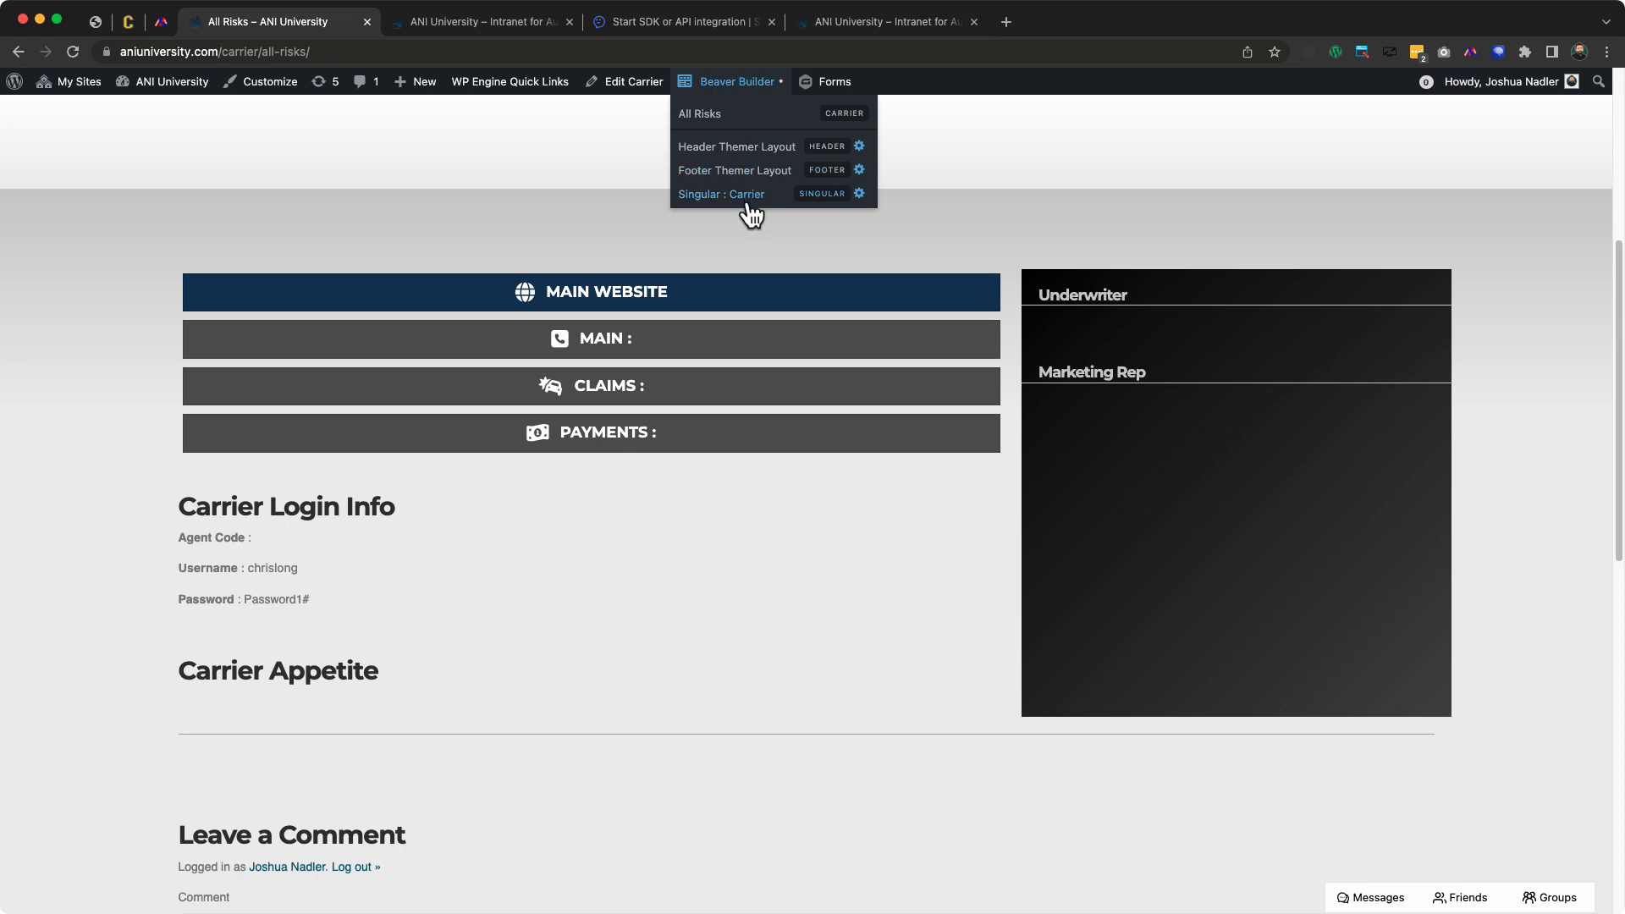
{"action": "left_click", "coordinate": [748, 204]}
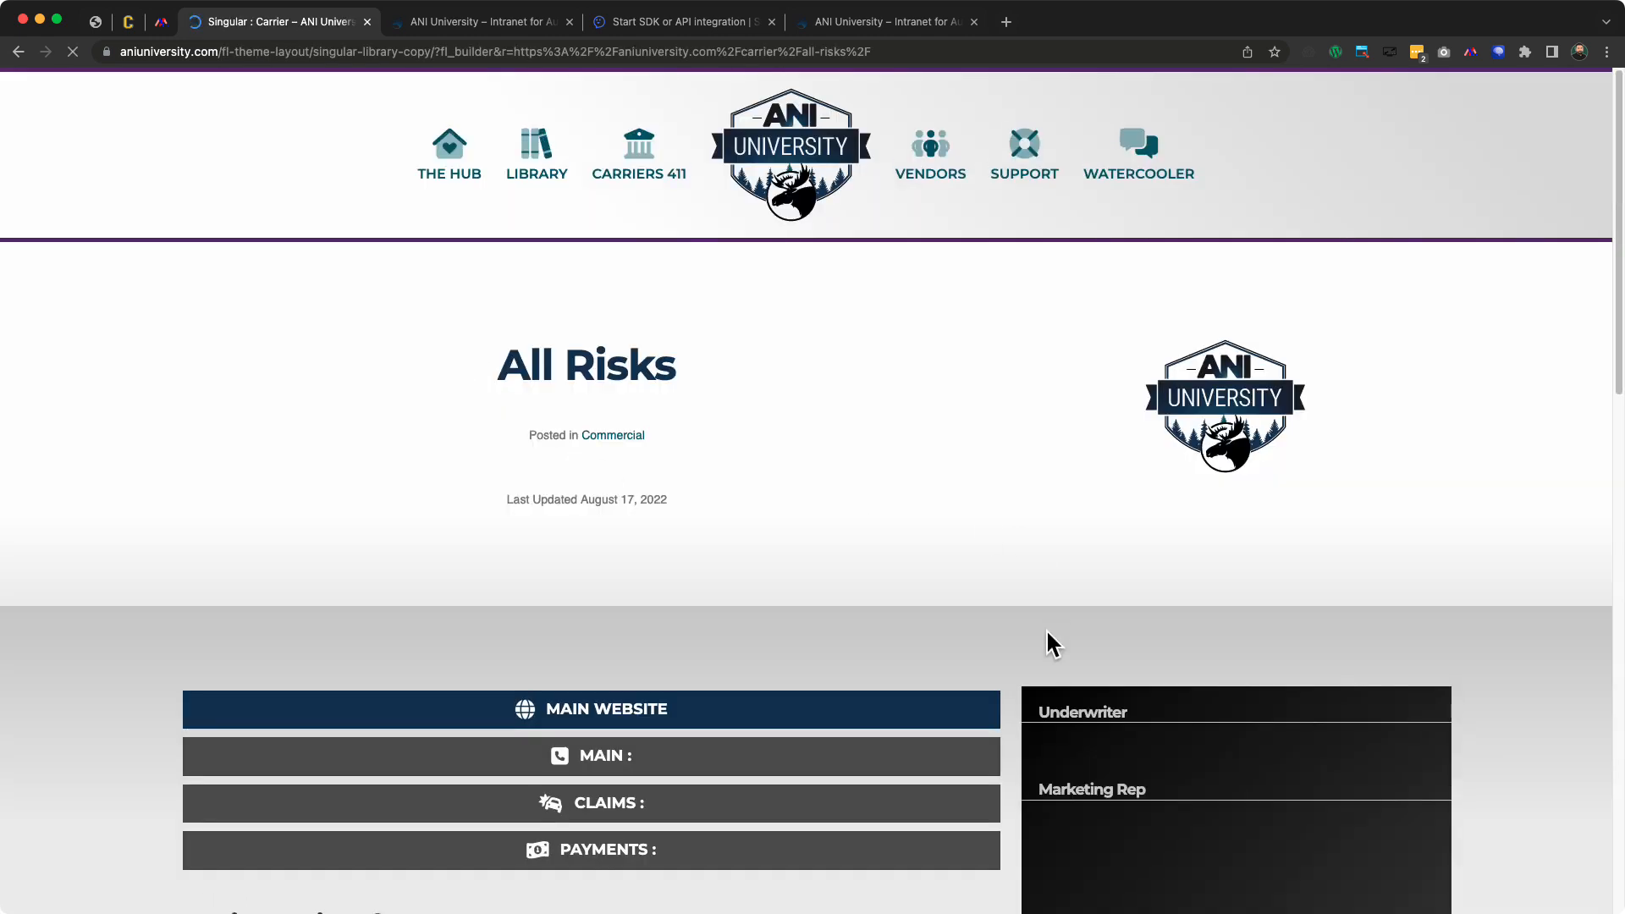
{"action": "scroll", "coordinate": [1048, 632], "scroll_direction": "down", "scroll_amount": 4}
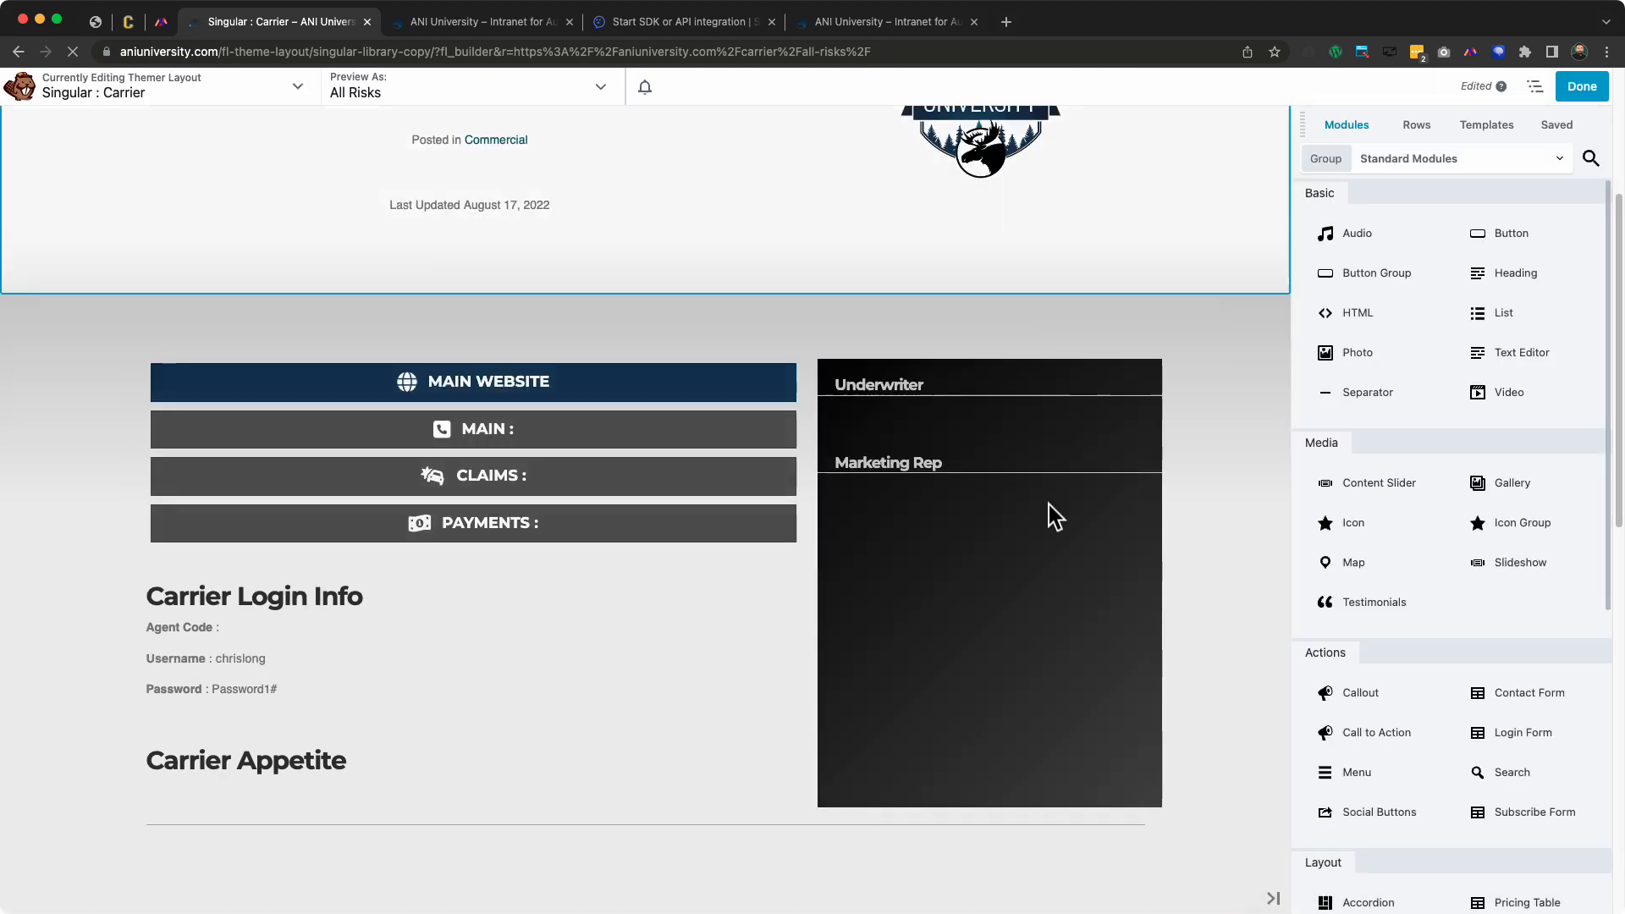
{"action": "mouse_move", "coordinate": [917, 375]}
{"action": "left_click", "coordinate": [932, 402]}
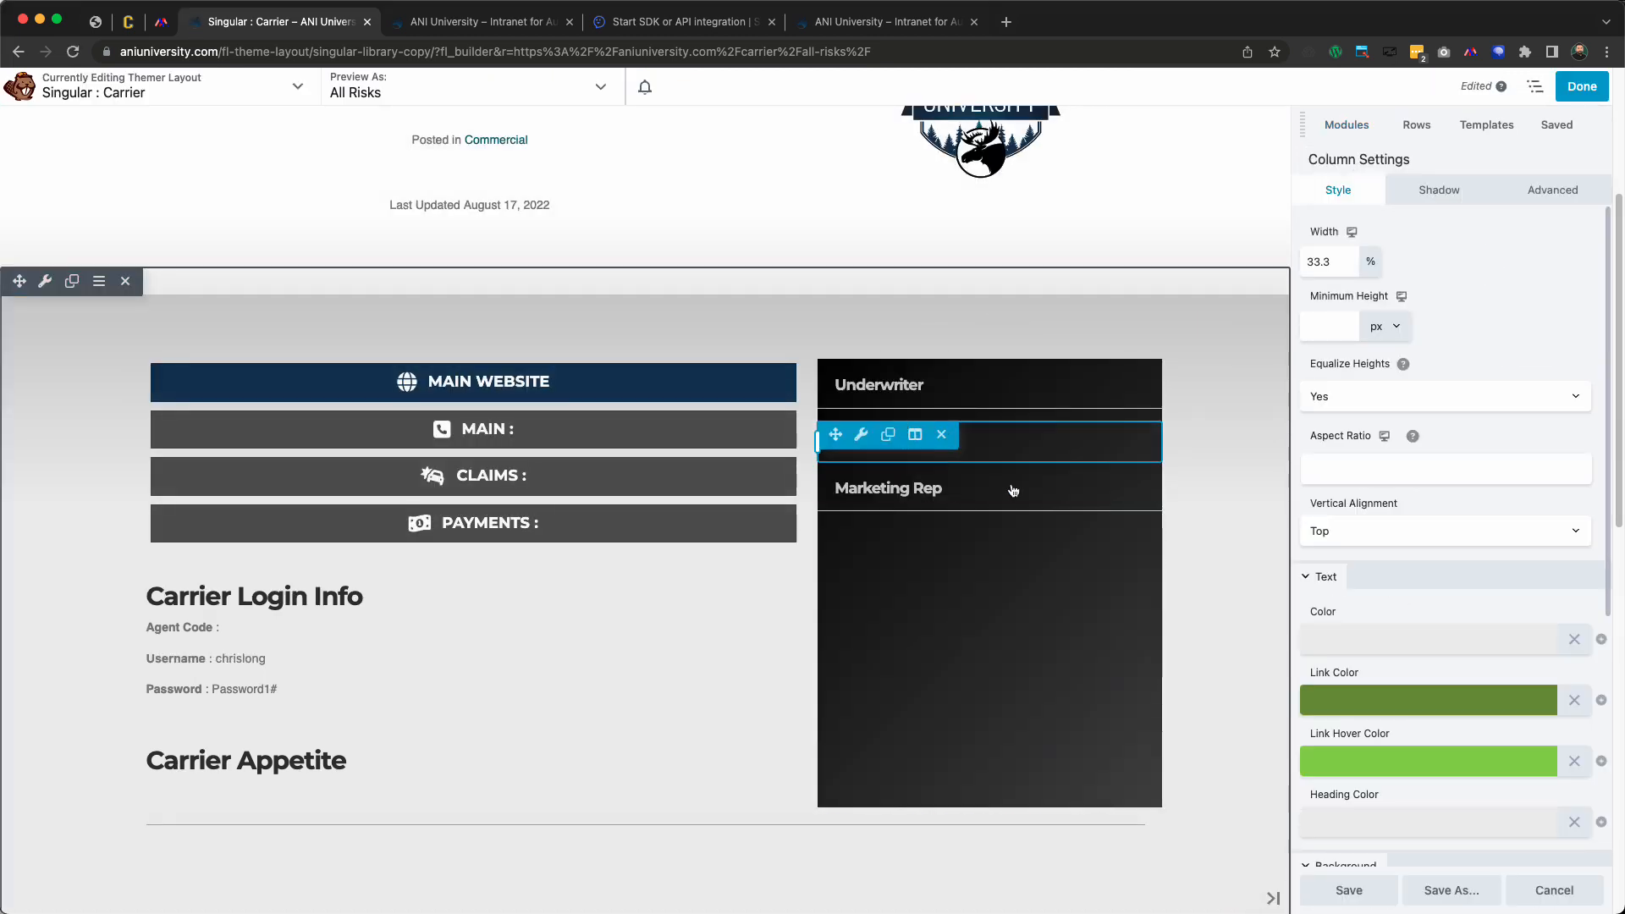
Set the first color of the column's background gradient to the navy preset #1d3557
{"action": "scroll", "coordinate": [1456, 562], "scroll_direction": "down", "scroll_amount": 5}
{"action": "scroll", "coordinate": [1458, 563], "scroll_direction": "down", "scroll_amount": 3}
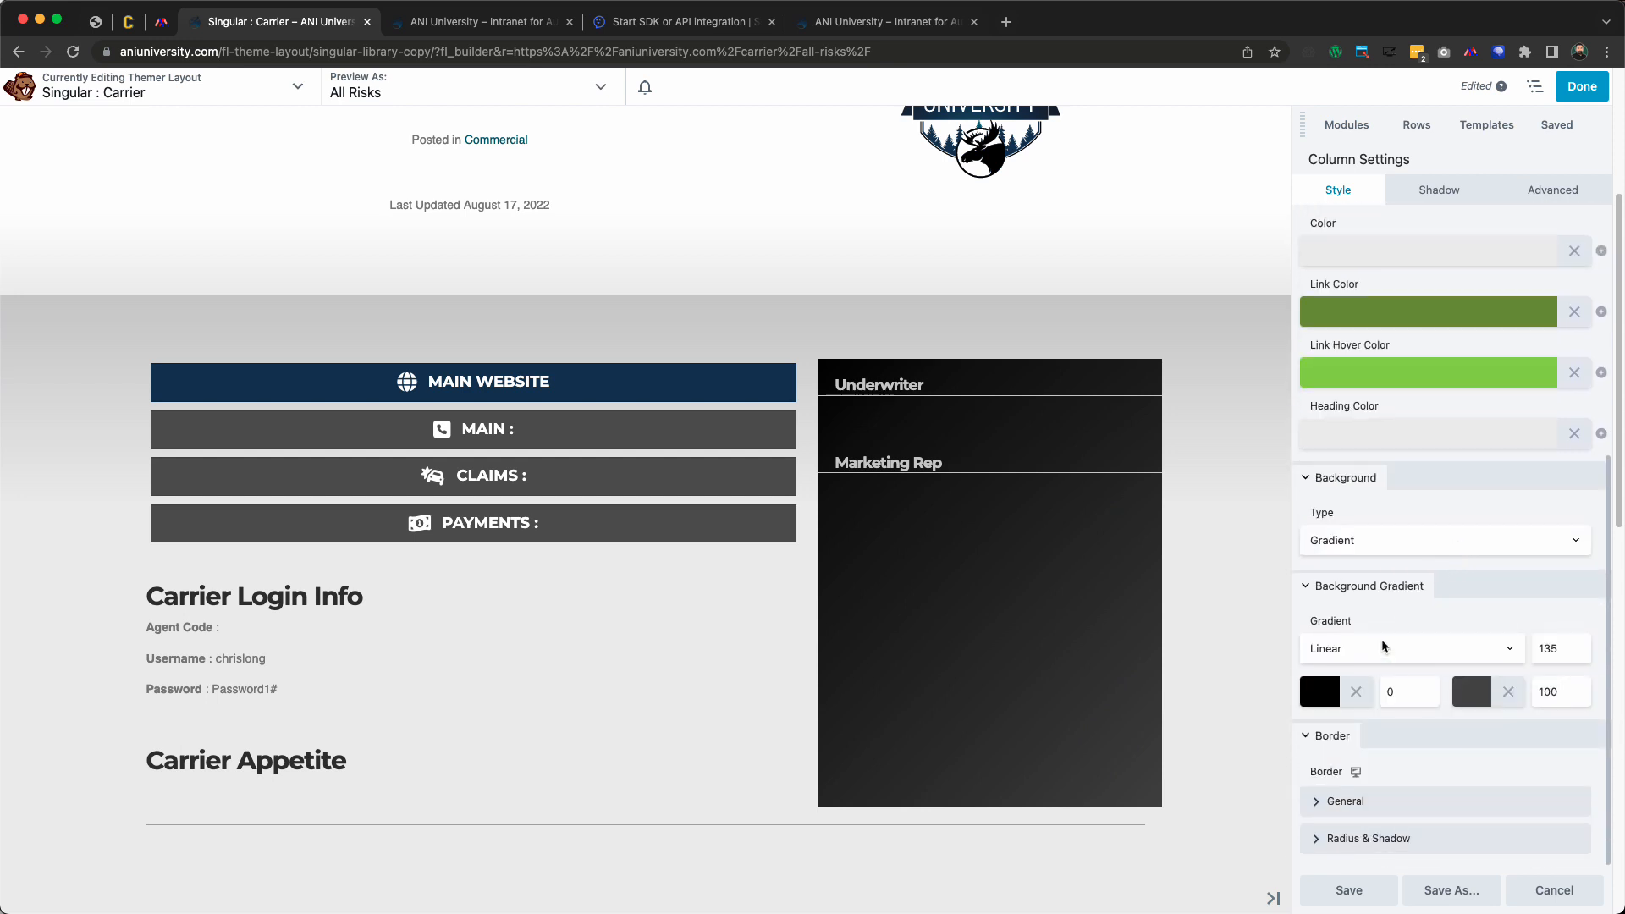
{"action": "left_click", "coordinate": [1322, 700]}
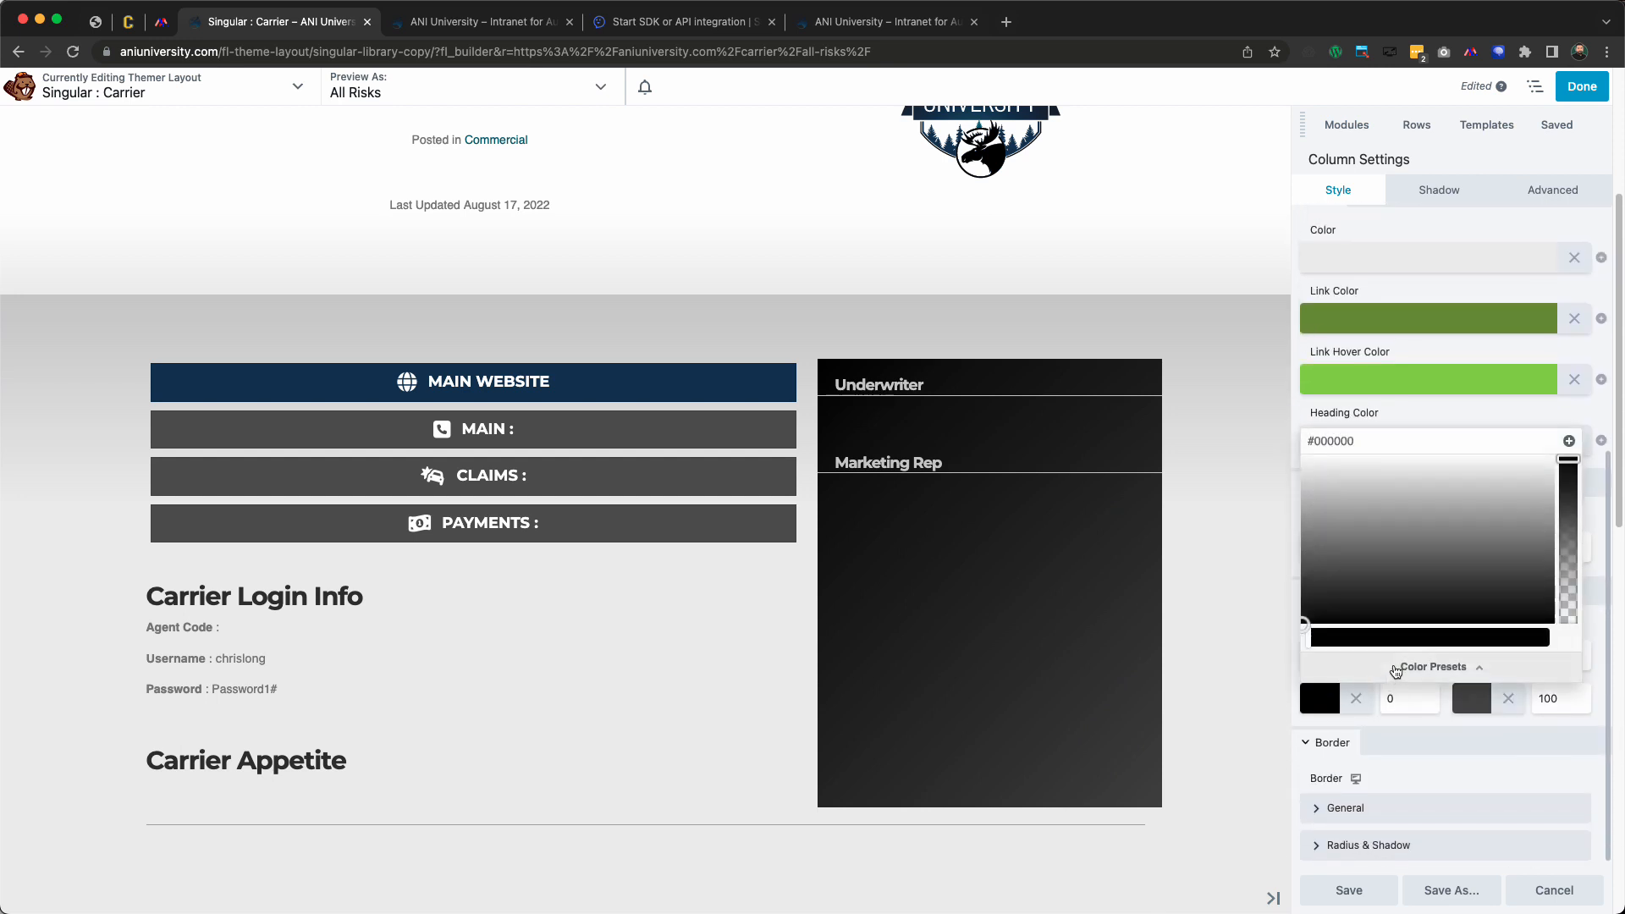
{"action": "left_click", "coordinate": [1407, 667]}
{"action": "scroll", "coordinate": [1397, 518], "scroll_direction": "down", "scroll_amount": 4}
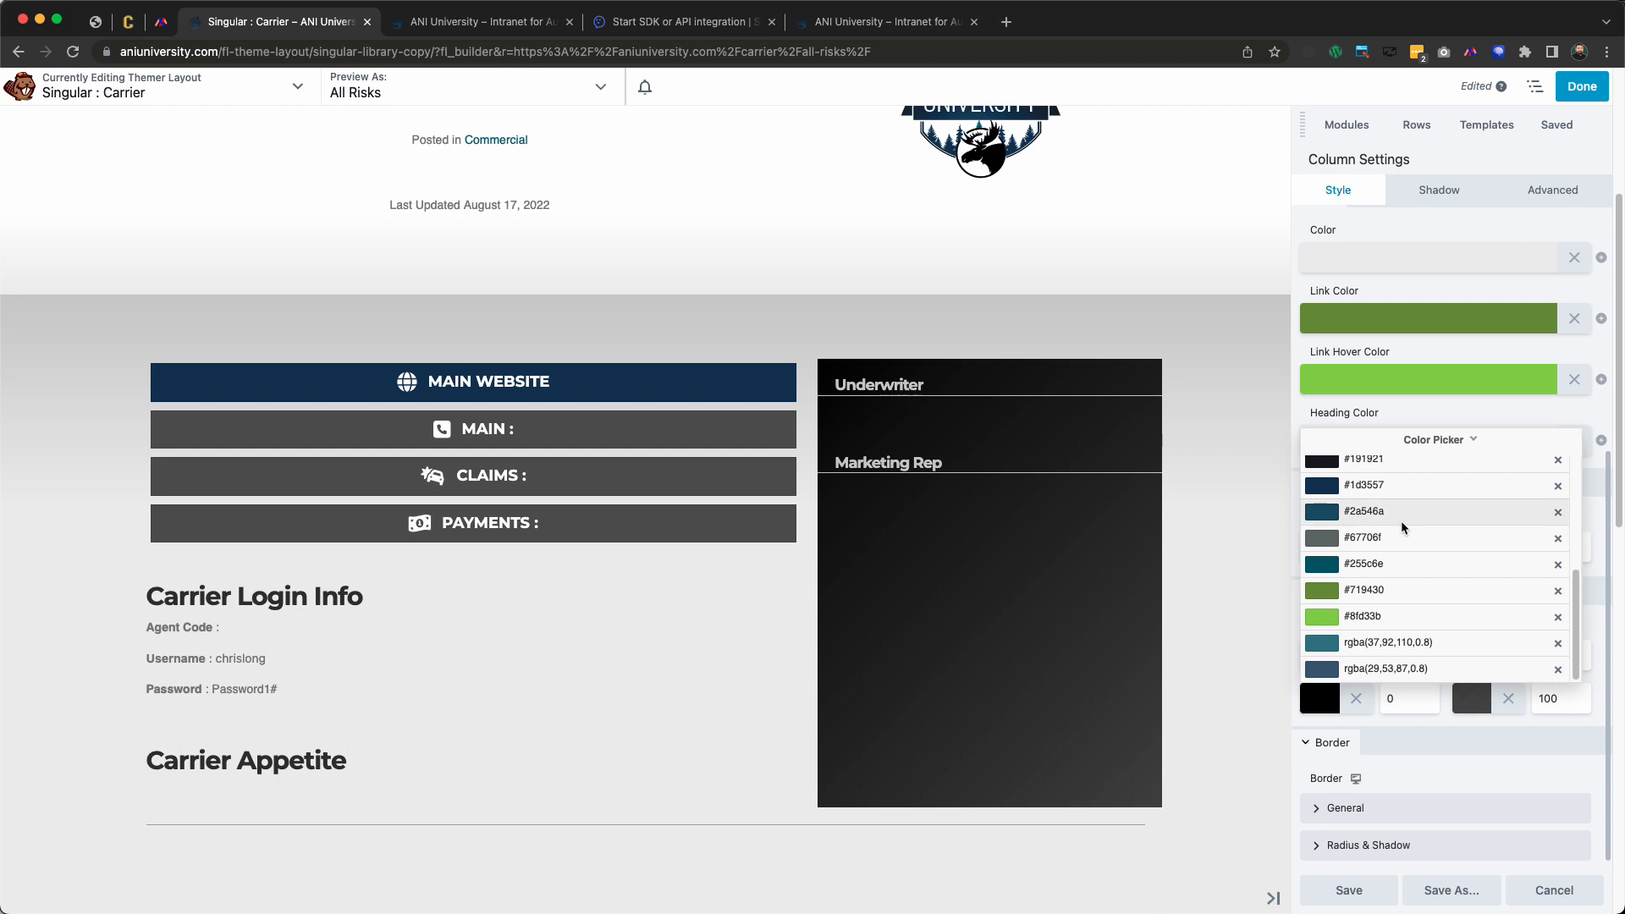
{"action": "left_click", "coordinate": [1385, 526]}
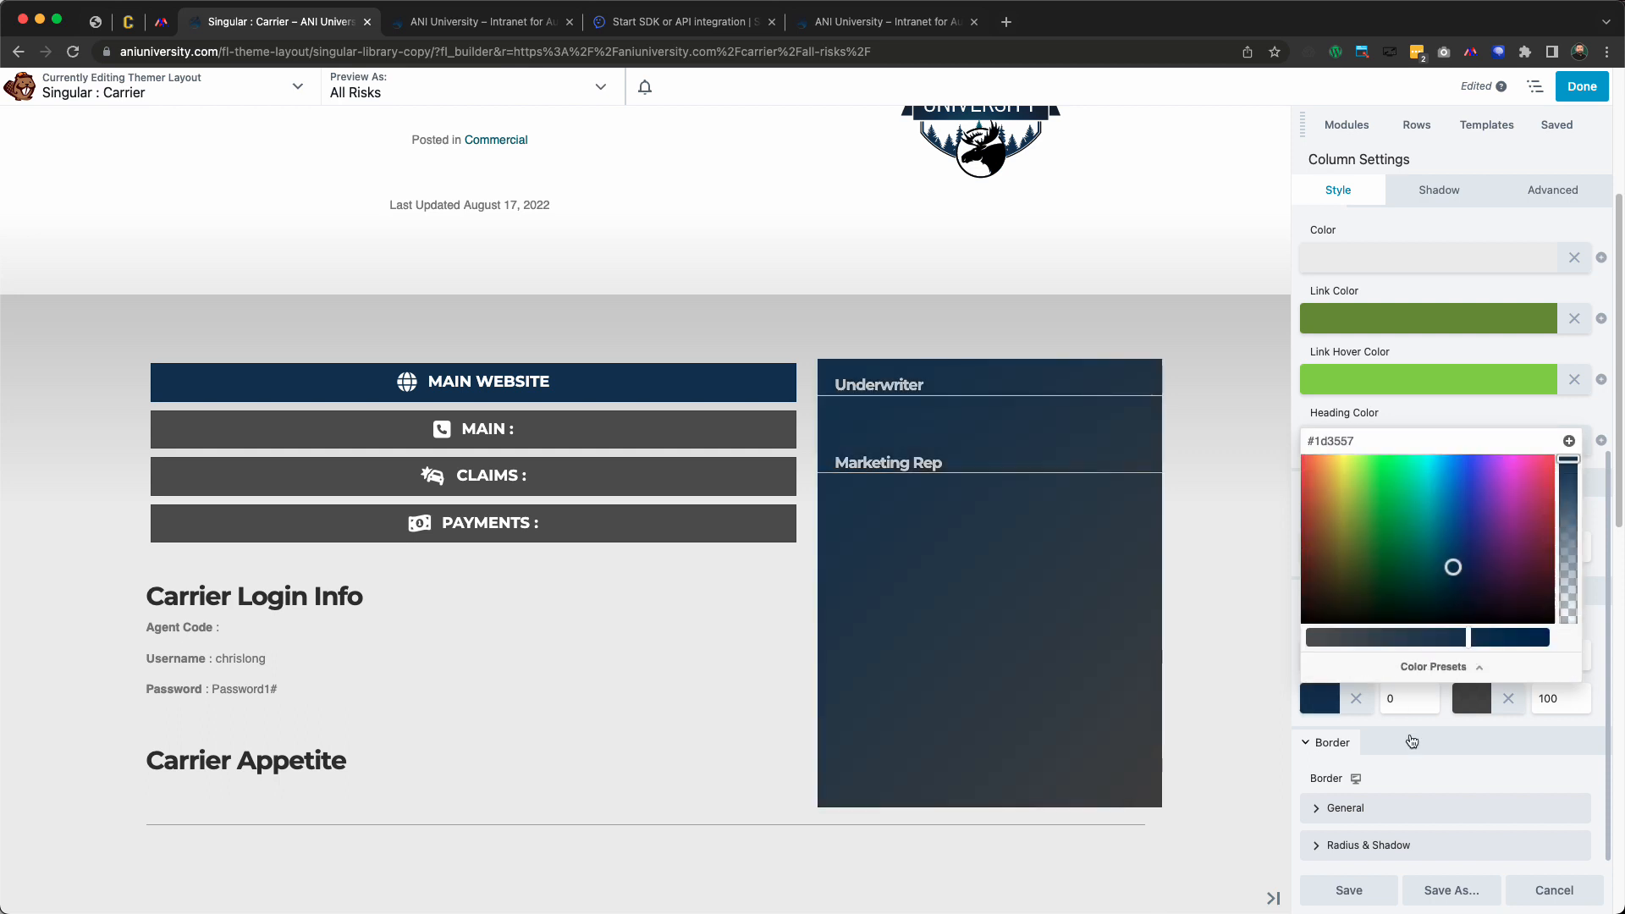
Set the second color of the column's background gradient to the preset #2a546a and save the column settings
{"action": "left_click", "coordinate": [1472, 698]}
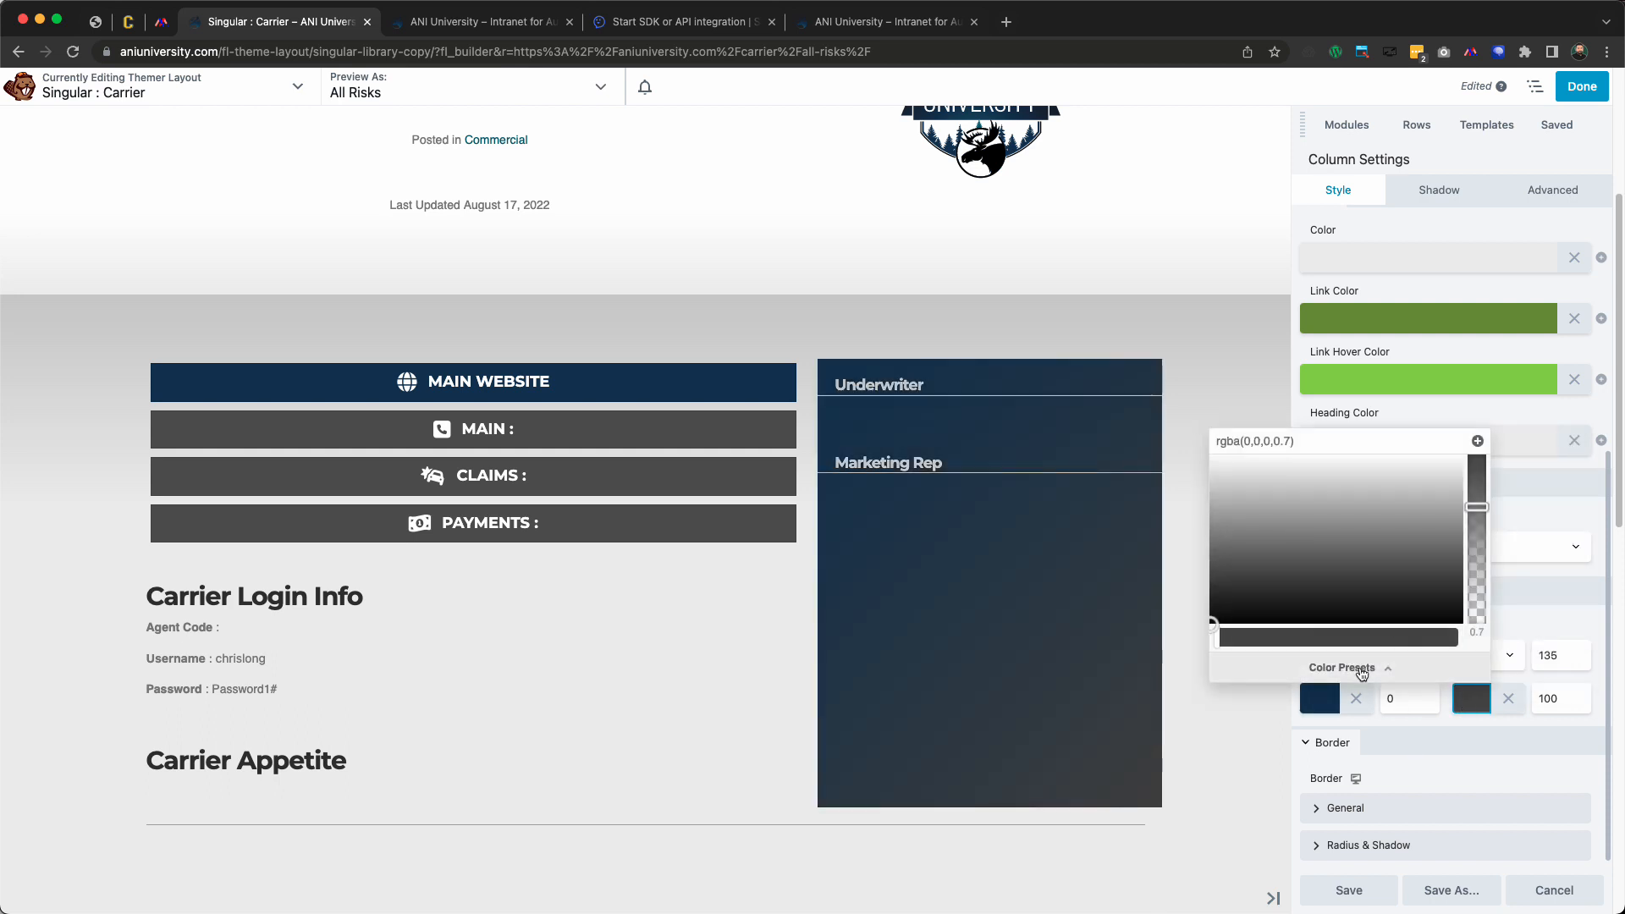
{"action": "left_click", "coordinate": [1363, 668]}
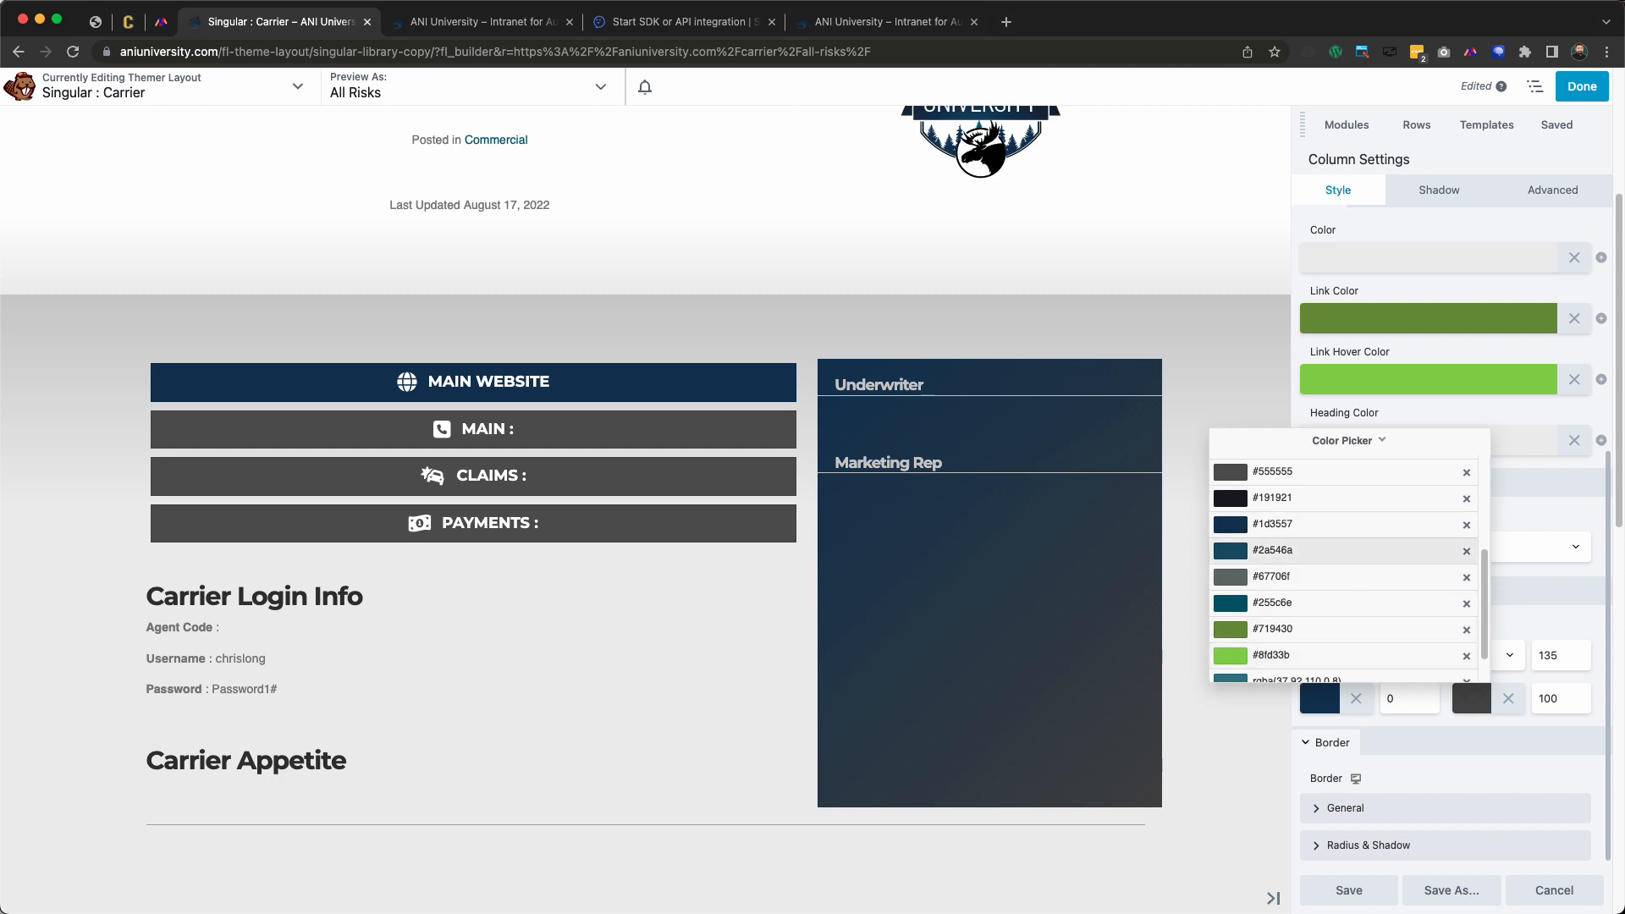
{"action": "left_click", "coordinate": [1286, 550]}
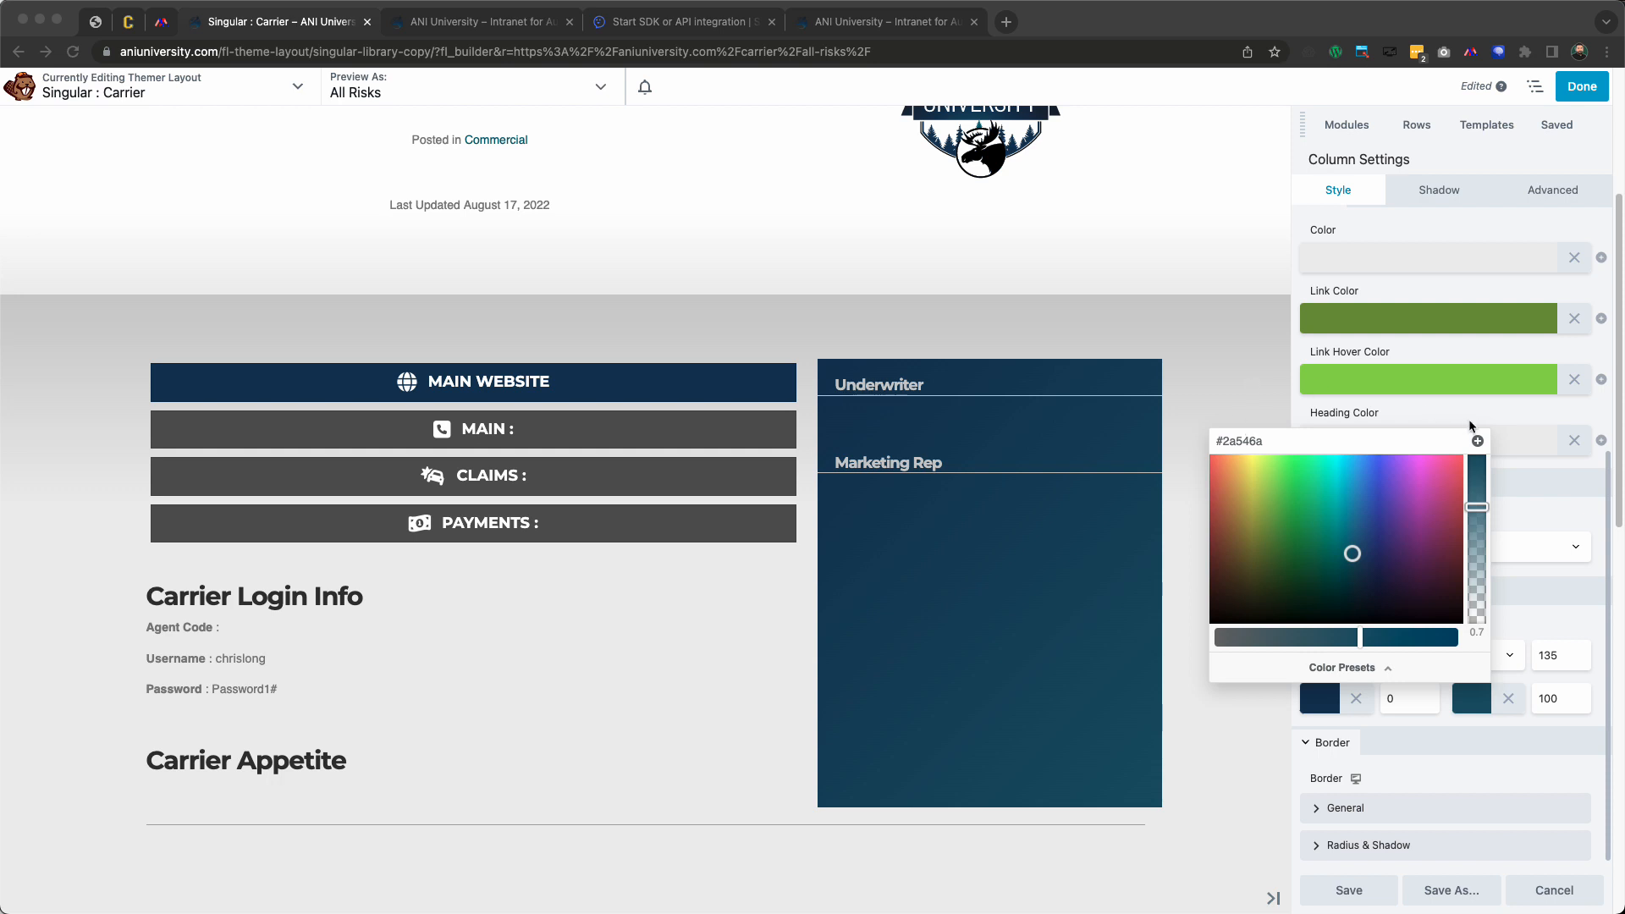
{"action": "left_click", "coordinate": [1530, 623]}
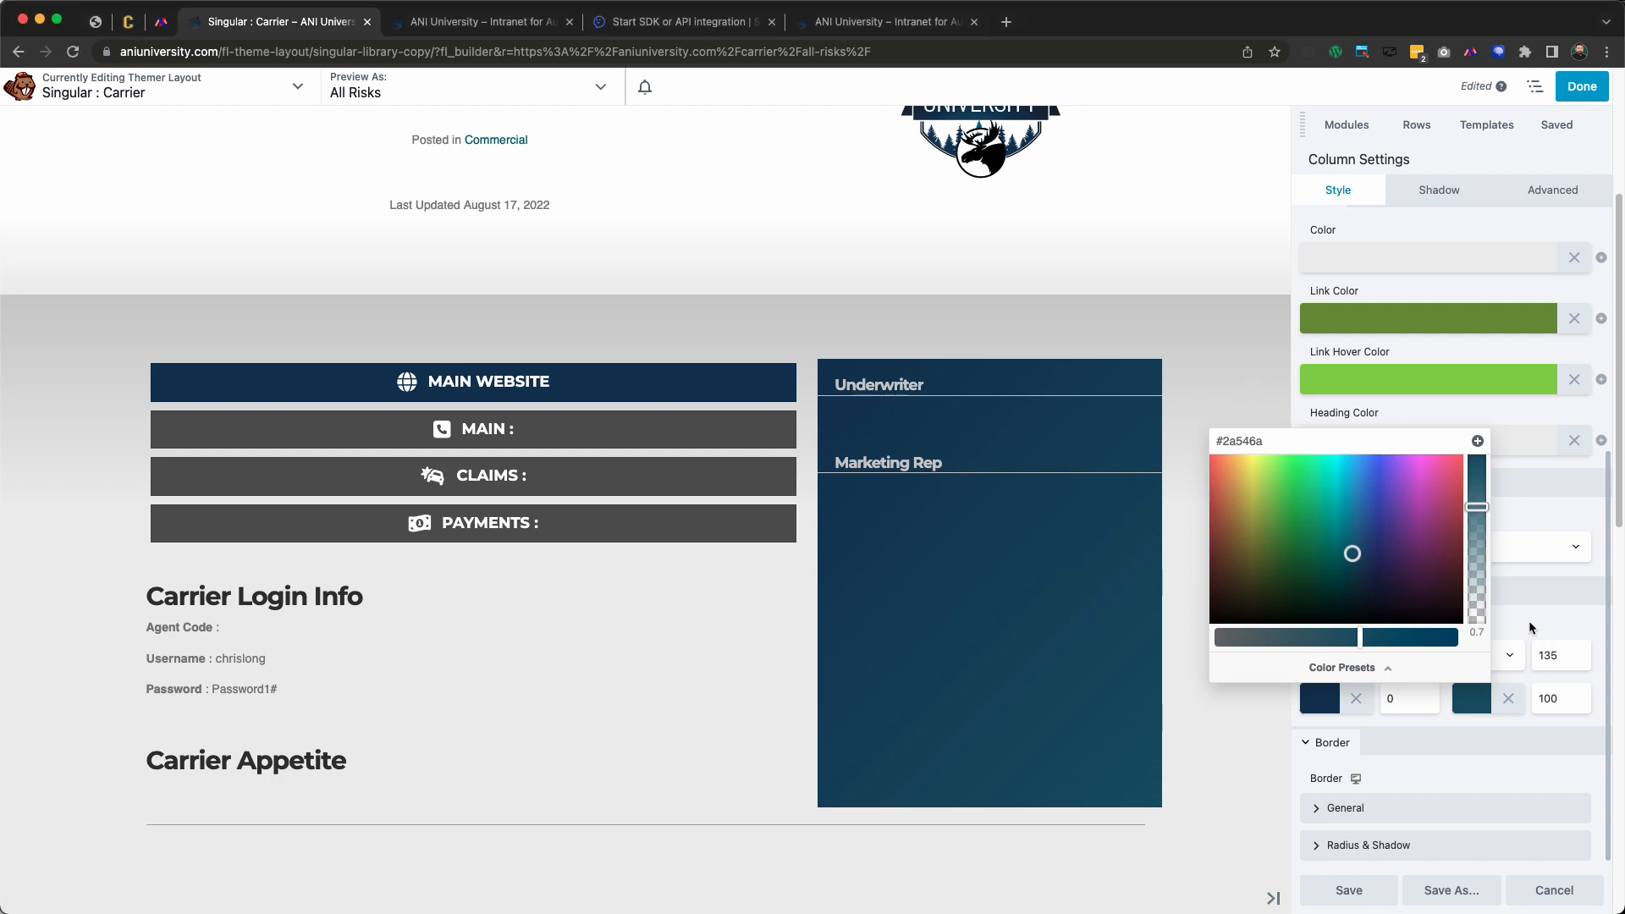
{"action": "left_click", "coordinate": [1530, 611]}
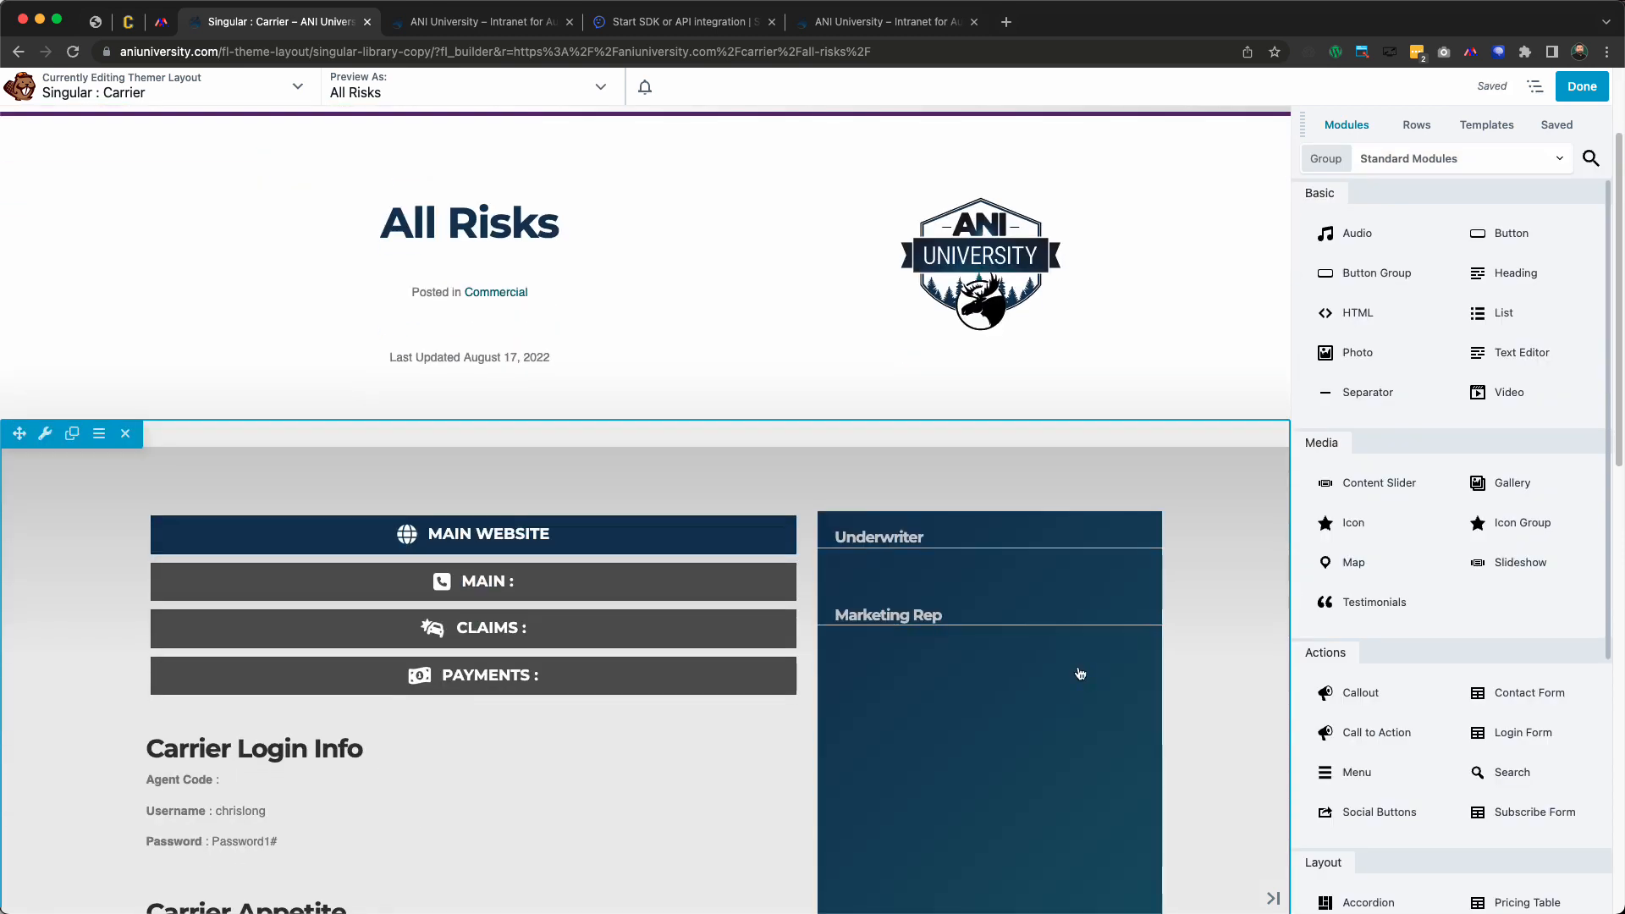
Finish editing and publish the themer layout, and review the All Risks page from the recolored column down to the footer
{"action": "scroll", "coordinate": [1079, 674], "scroll_direction": "down", "scroll_amount": 8}
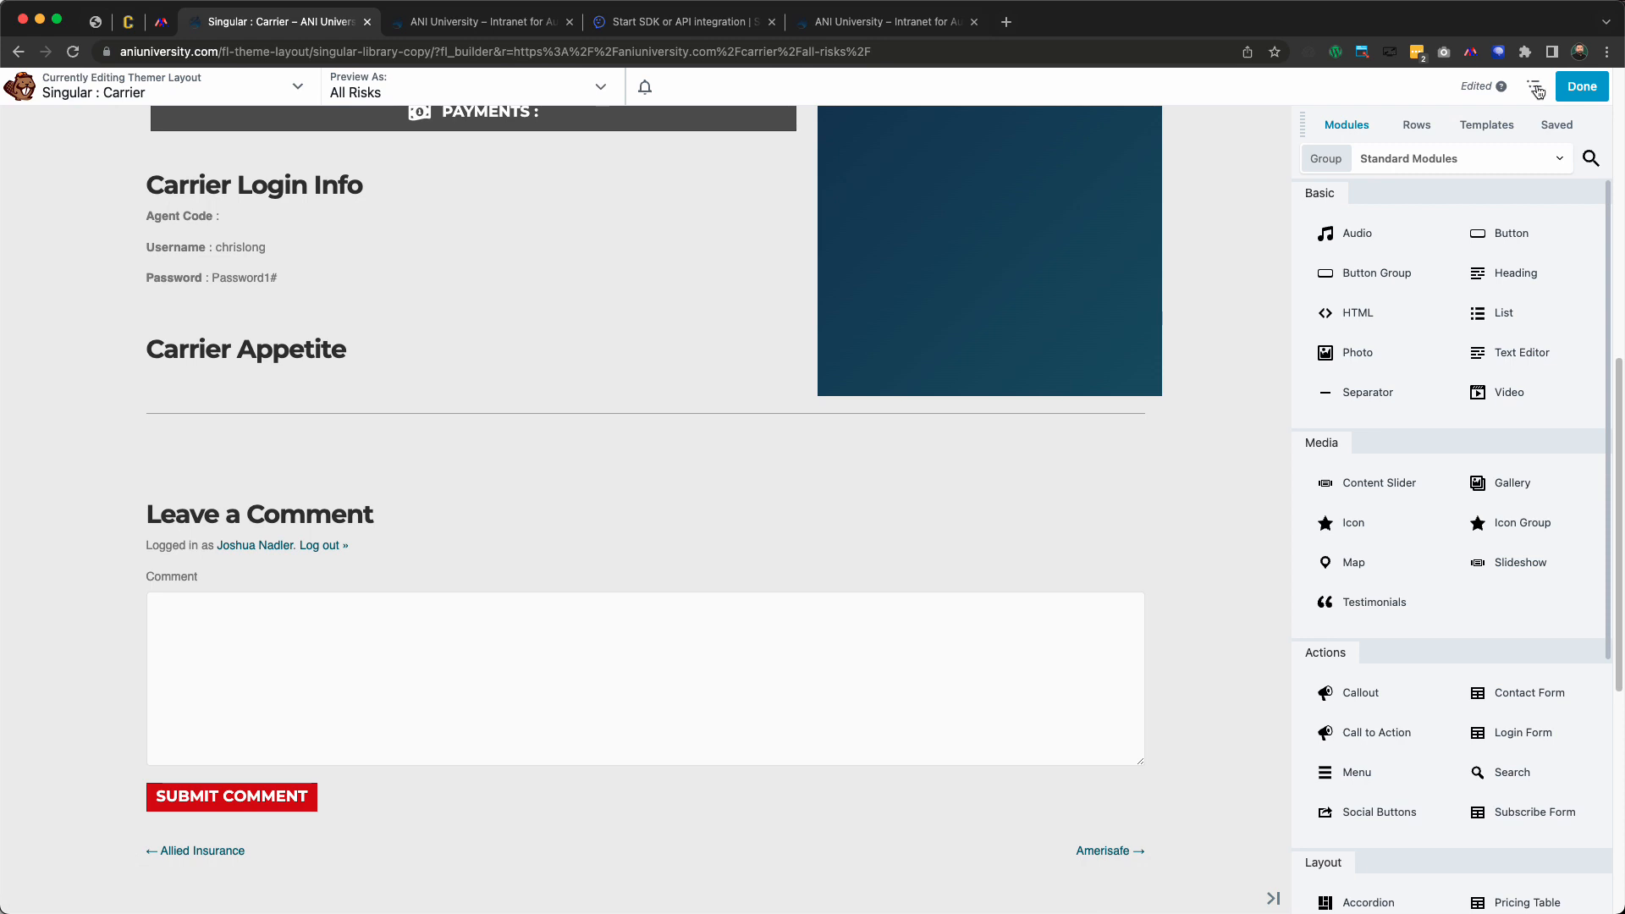
{"action": "left_click", "coordinate": [1582, 85]}
{"action": "left_click", "coordinate": [1510, 84]}
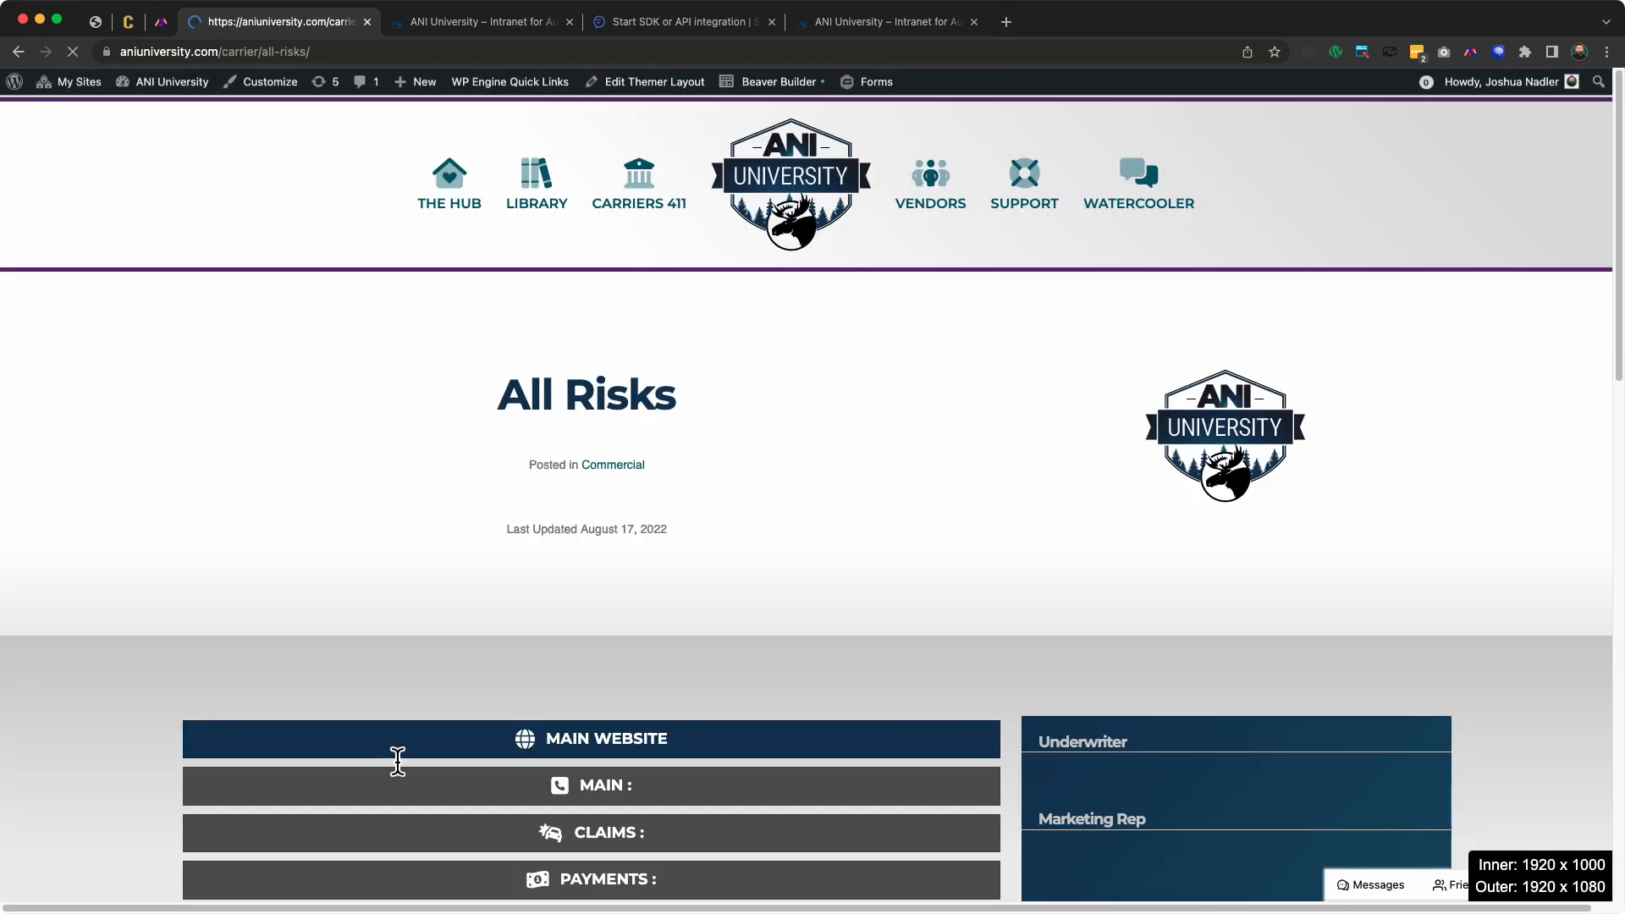
{"action": "scroll", "coordinate": [624, 591], "scroll_direction": "down", "scroll_amount": 4}
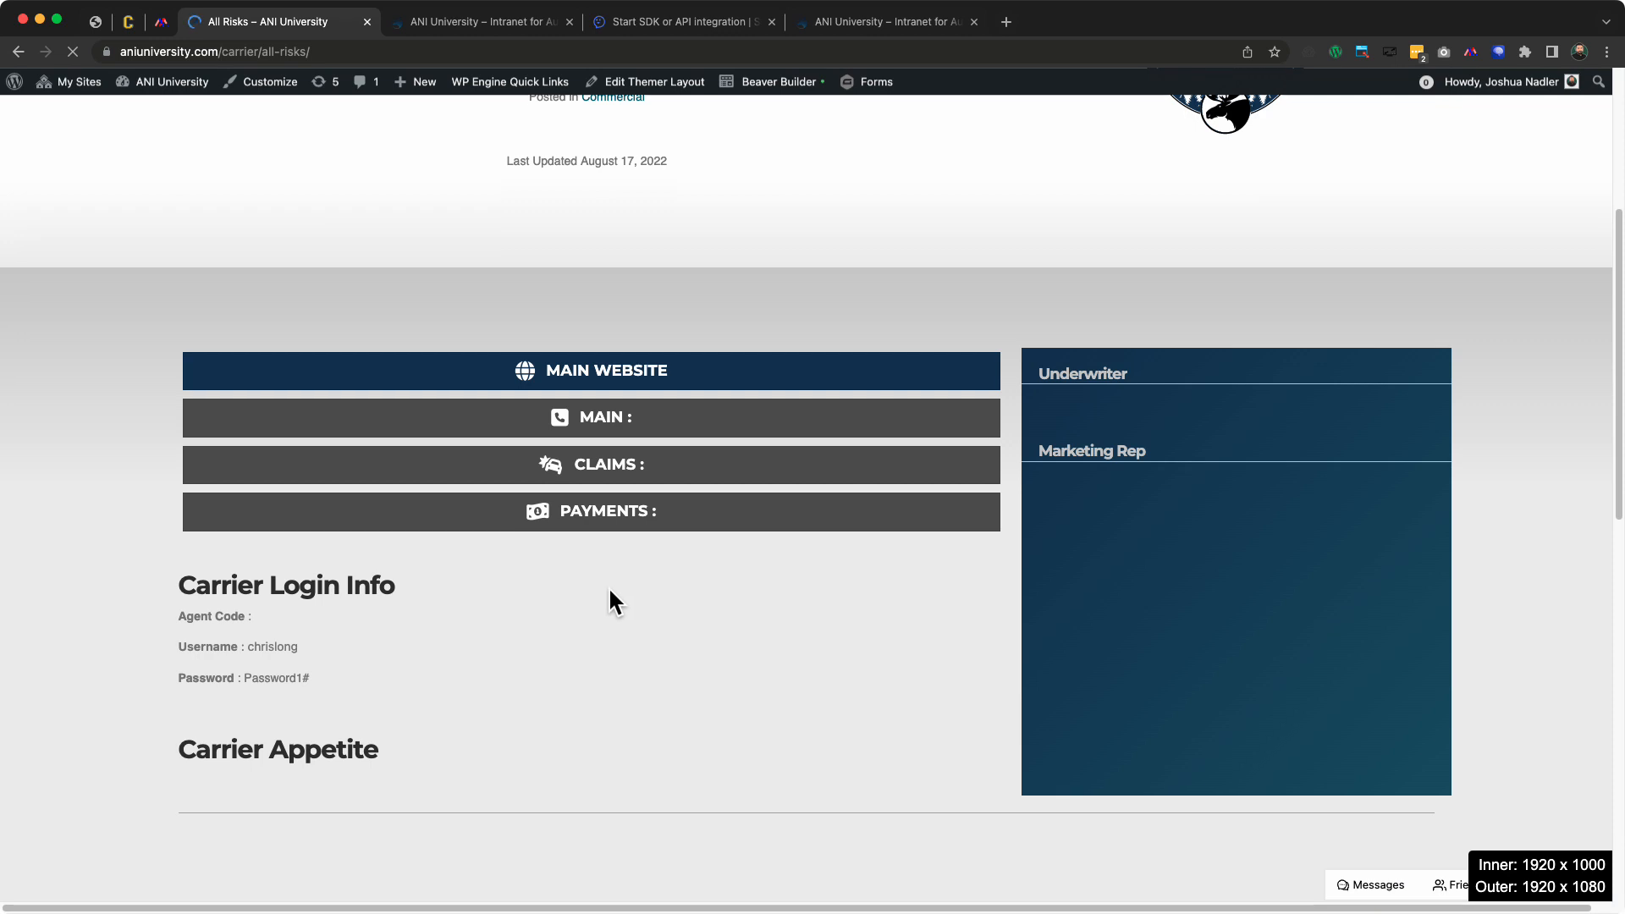
{"action": "scroll", "coordinate": [607, 587], "scroll_direction": "up", "scroll_amount": 4}
{"action": "scroll", "coordinate": [602, 587], "scroll_direction": "down", "scroll_amount": 15}
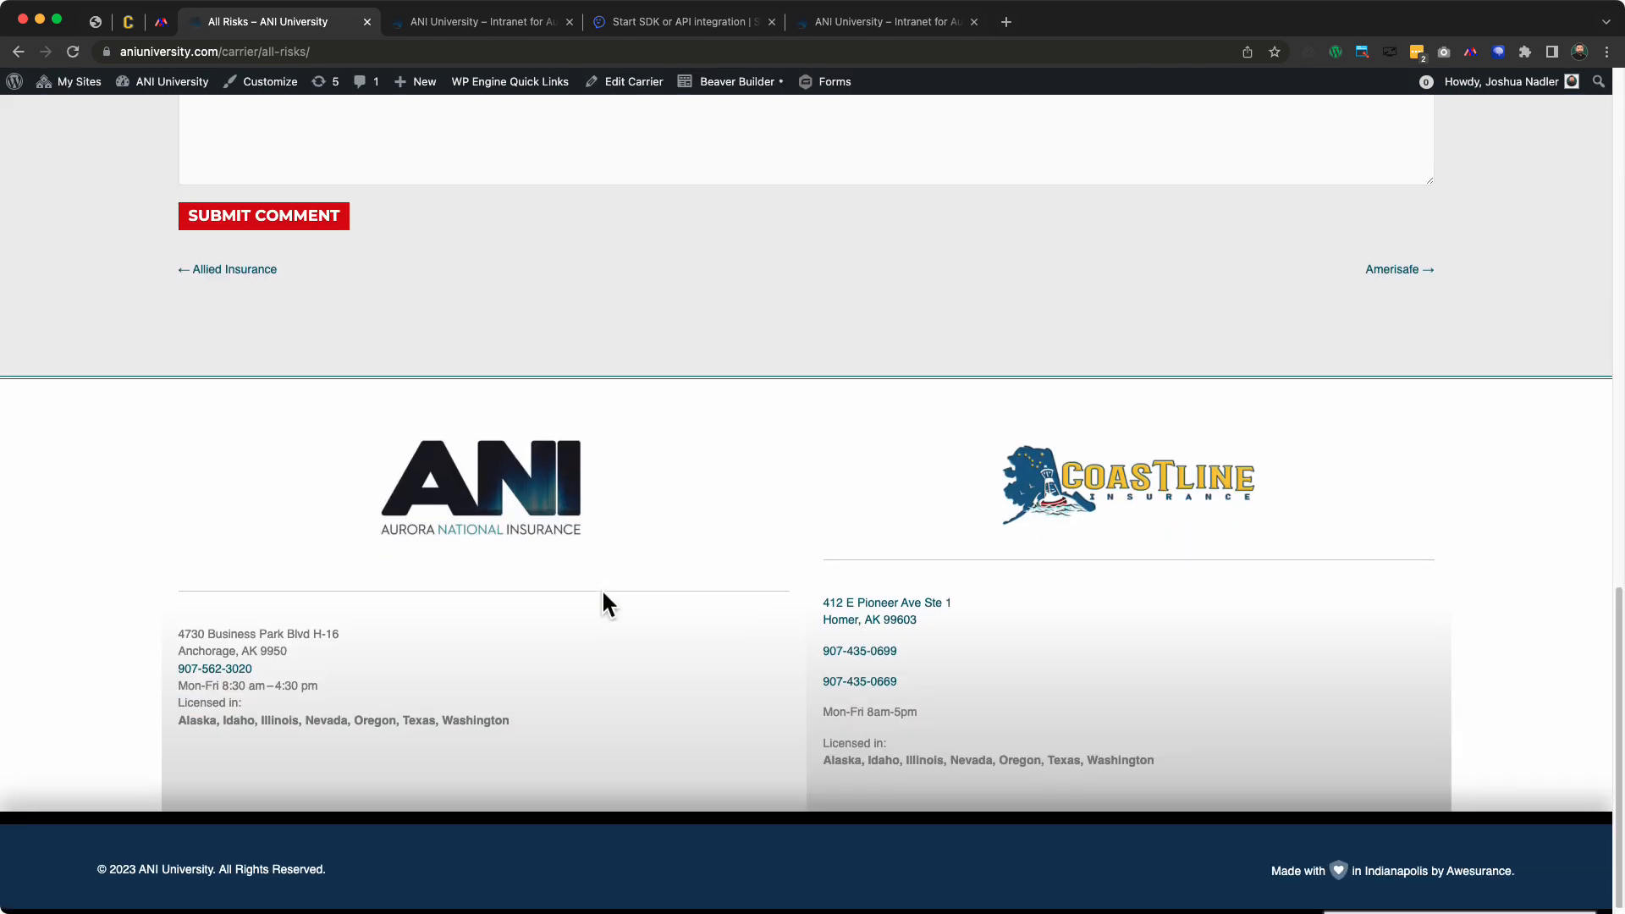
{"action": "scroll", "coordinate": [601, 588], "scroll_direction": "up", "scroll_amount": 5}
{"action": "scroll", "coordinate": [598, 593], "scroll_direction": "up", "scroll_amount": 6}
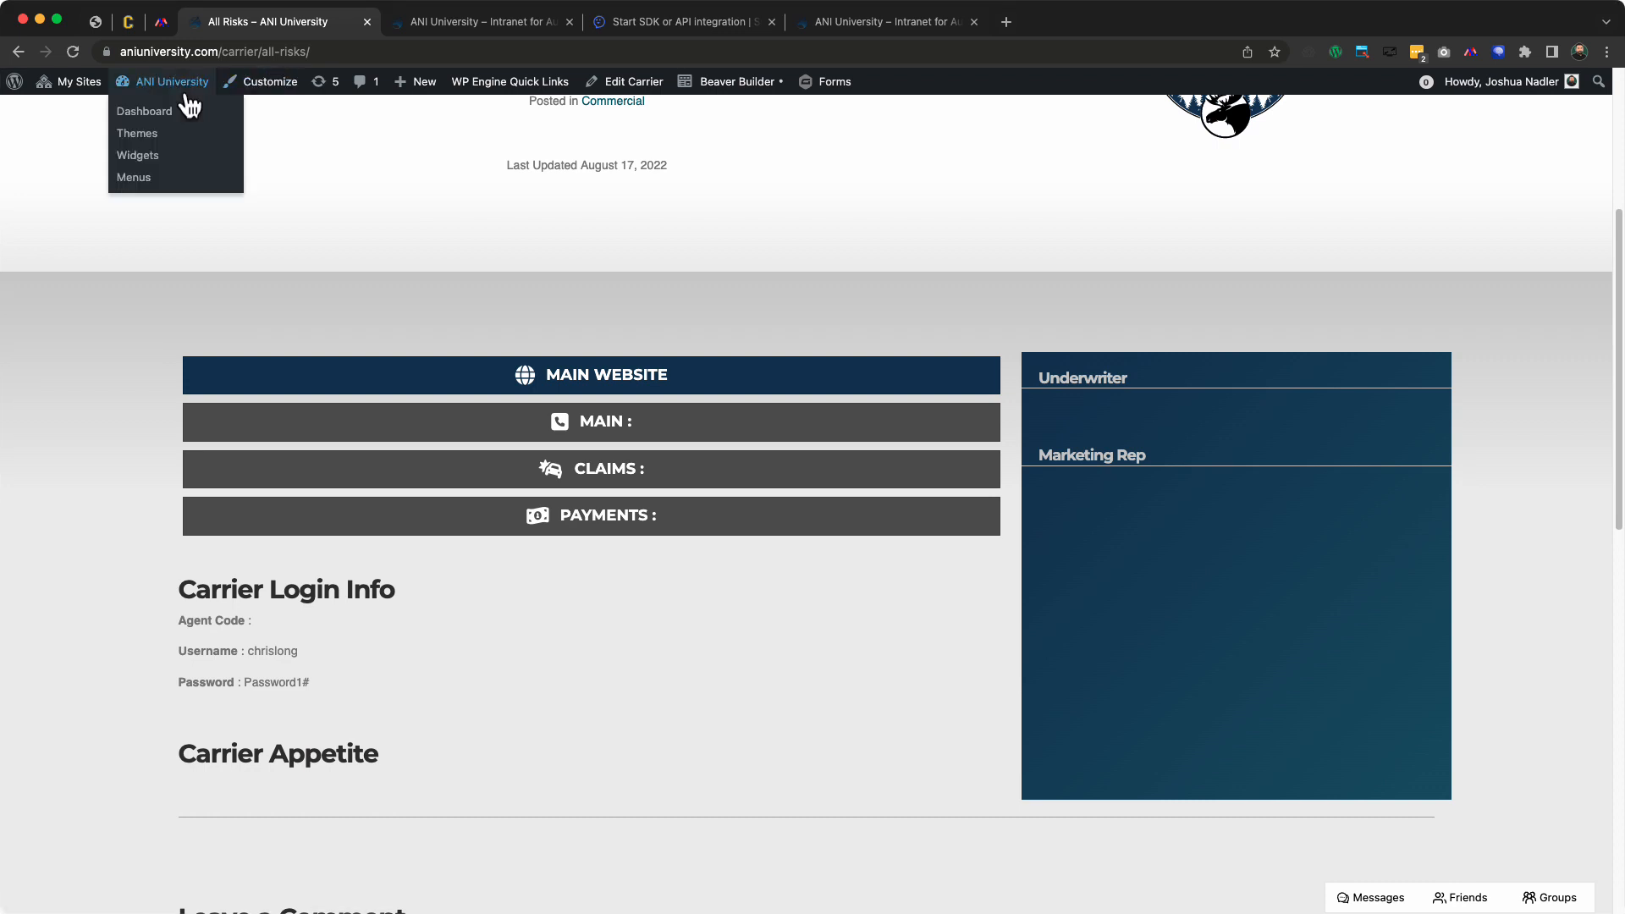
Open the theme customizer's general Buttons settings and bring up the color choices for the button background
{"action": "left_click", "coordinate": [288, 91]}
{"action": "scroll", "coordinate": [271, 544], "scroll_direction": "down", "scroll_amount": 2}
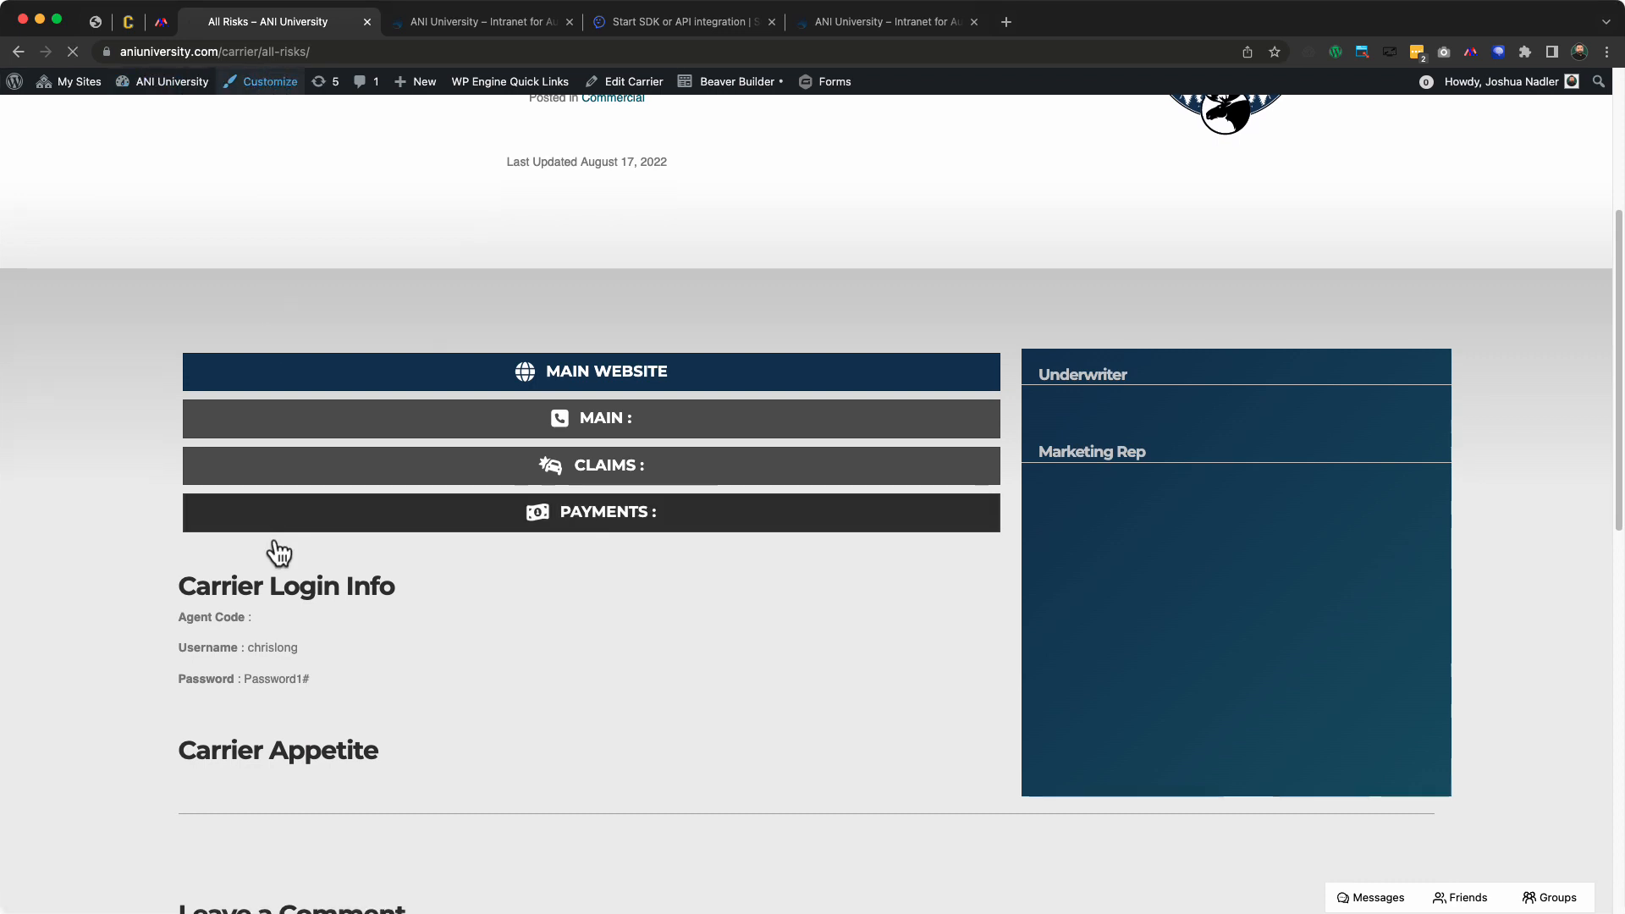
{"action": "scroll", "coordinate": [259, 540], "scroll_direction": "down", "scroll_amount": 5}
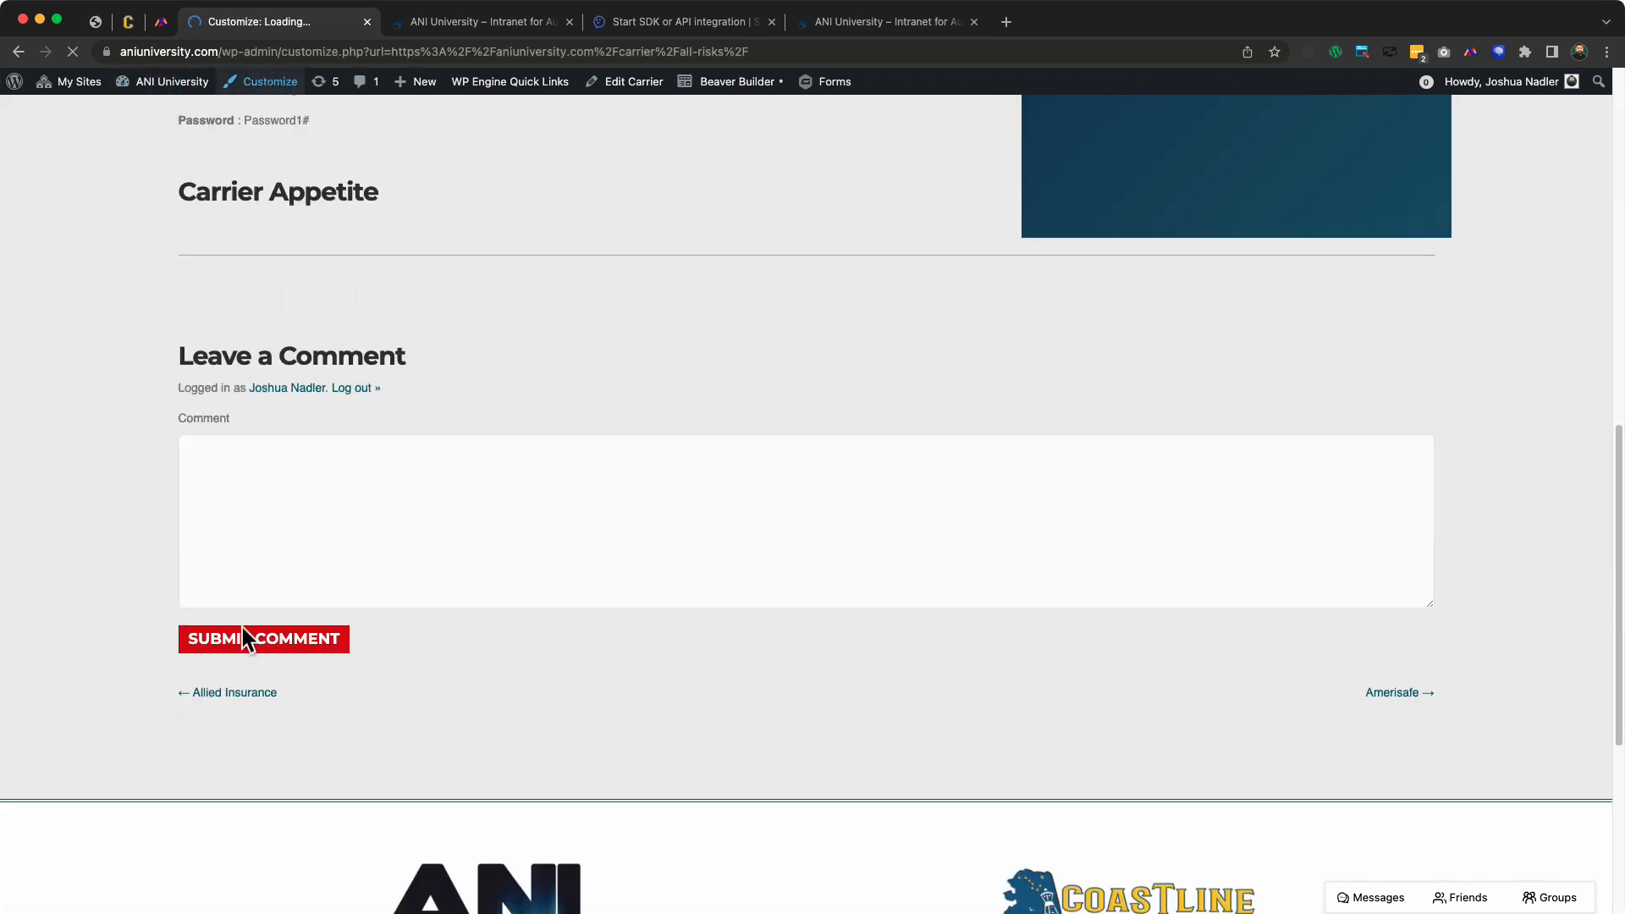
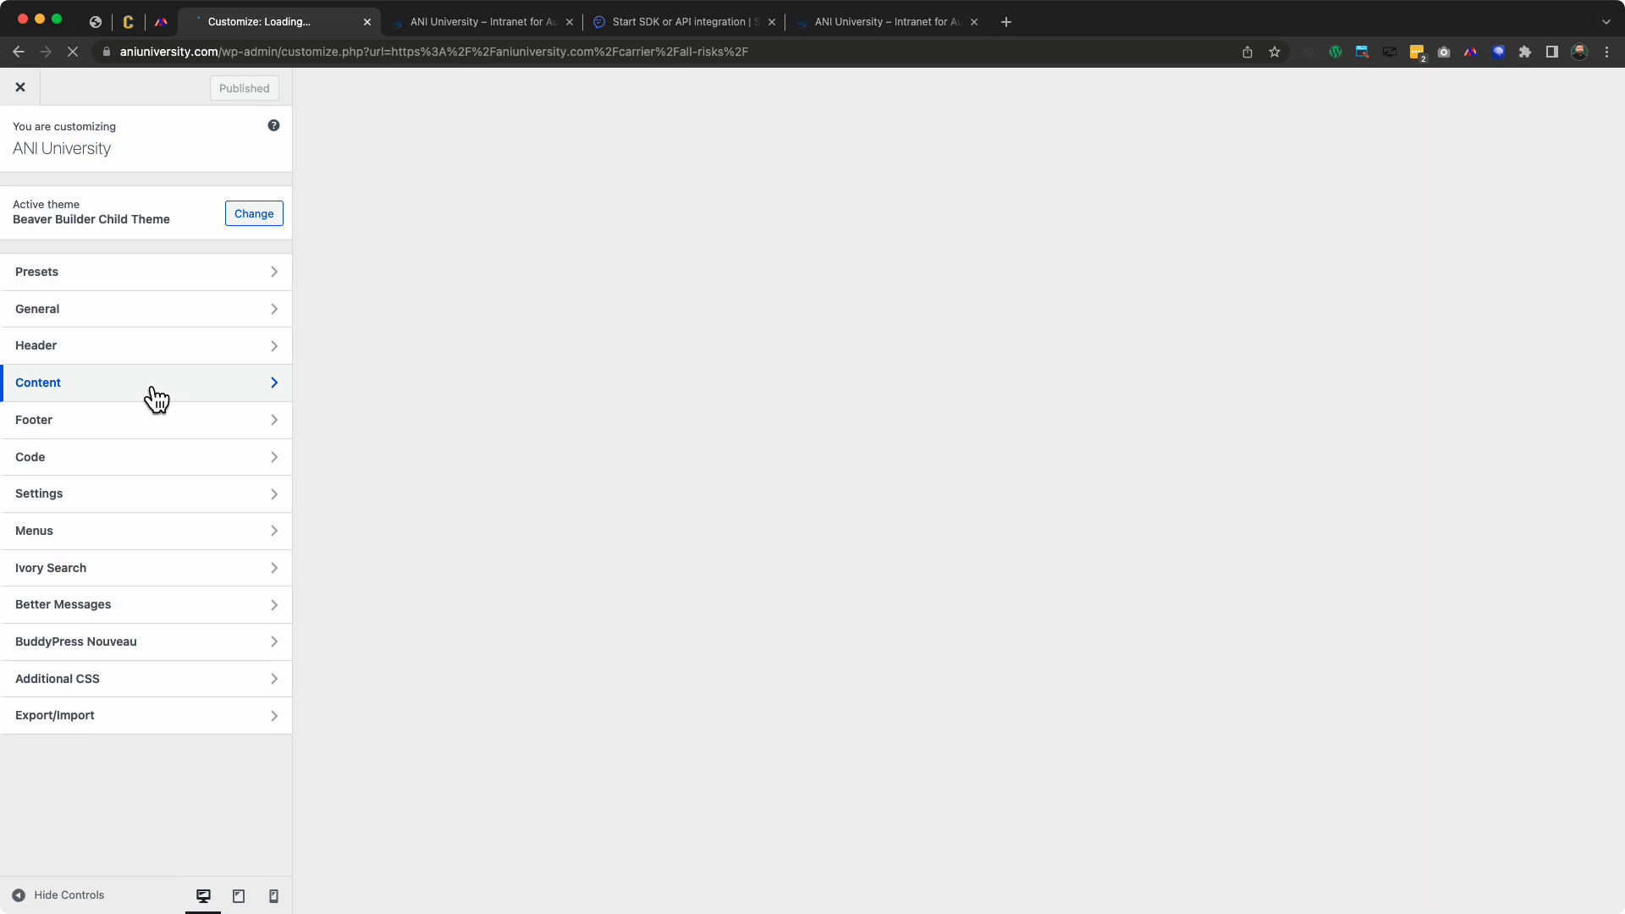
{"action": "left_click", "coordinate": [156, 392]}
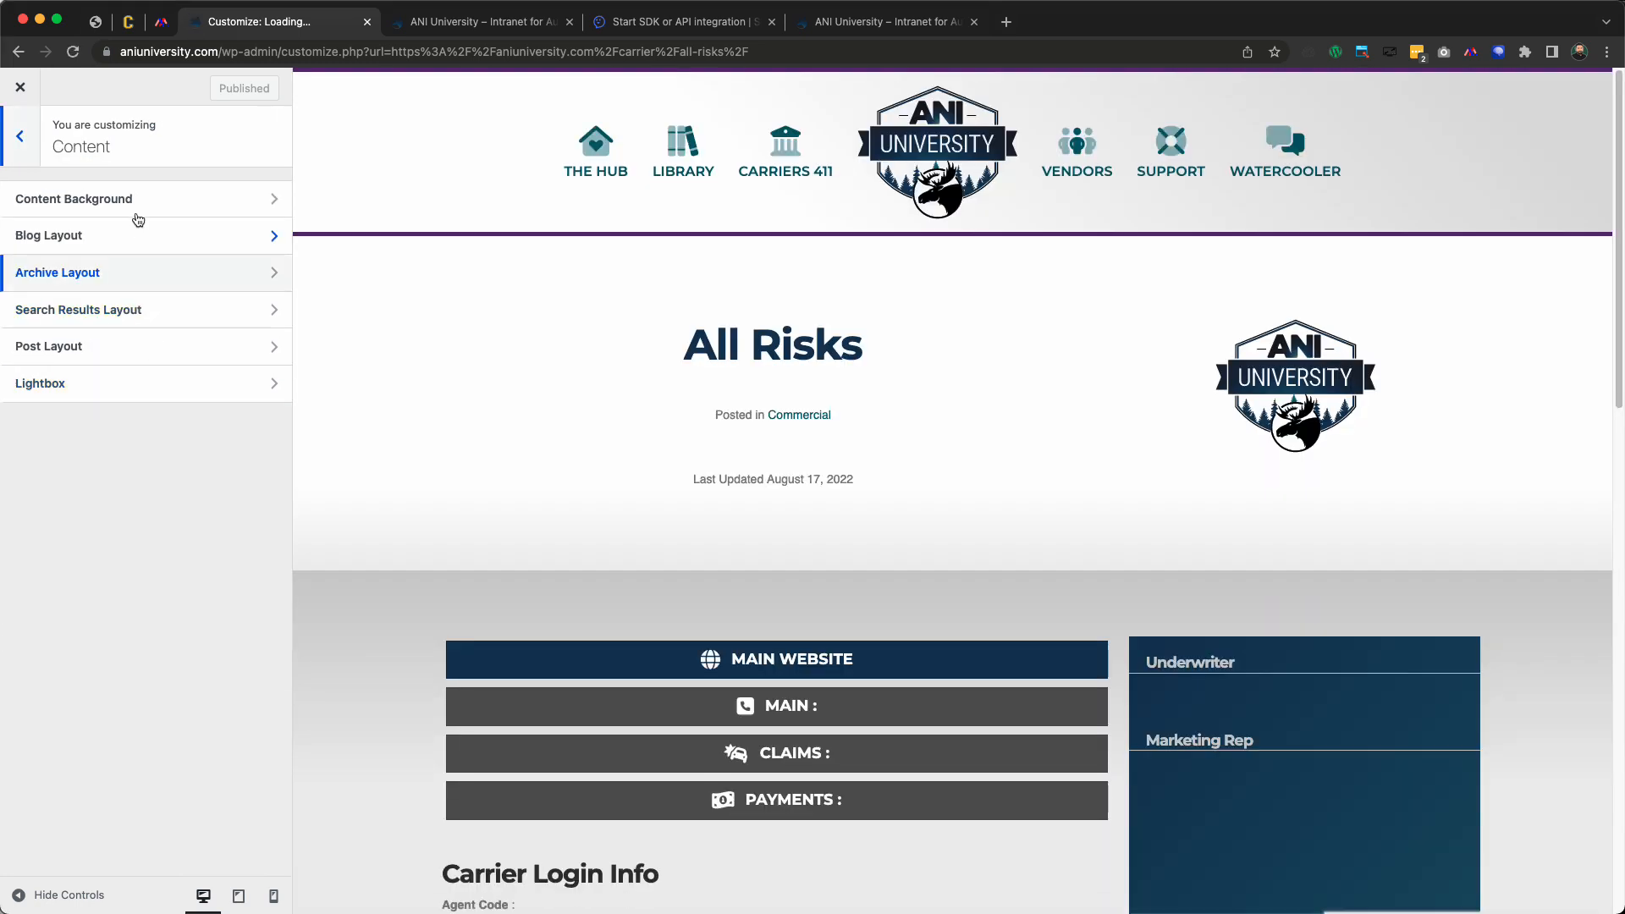
{"action": "left_click", "coordinate": [34, 161]}
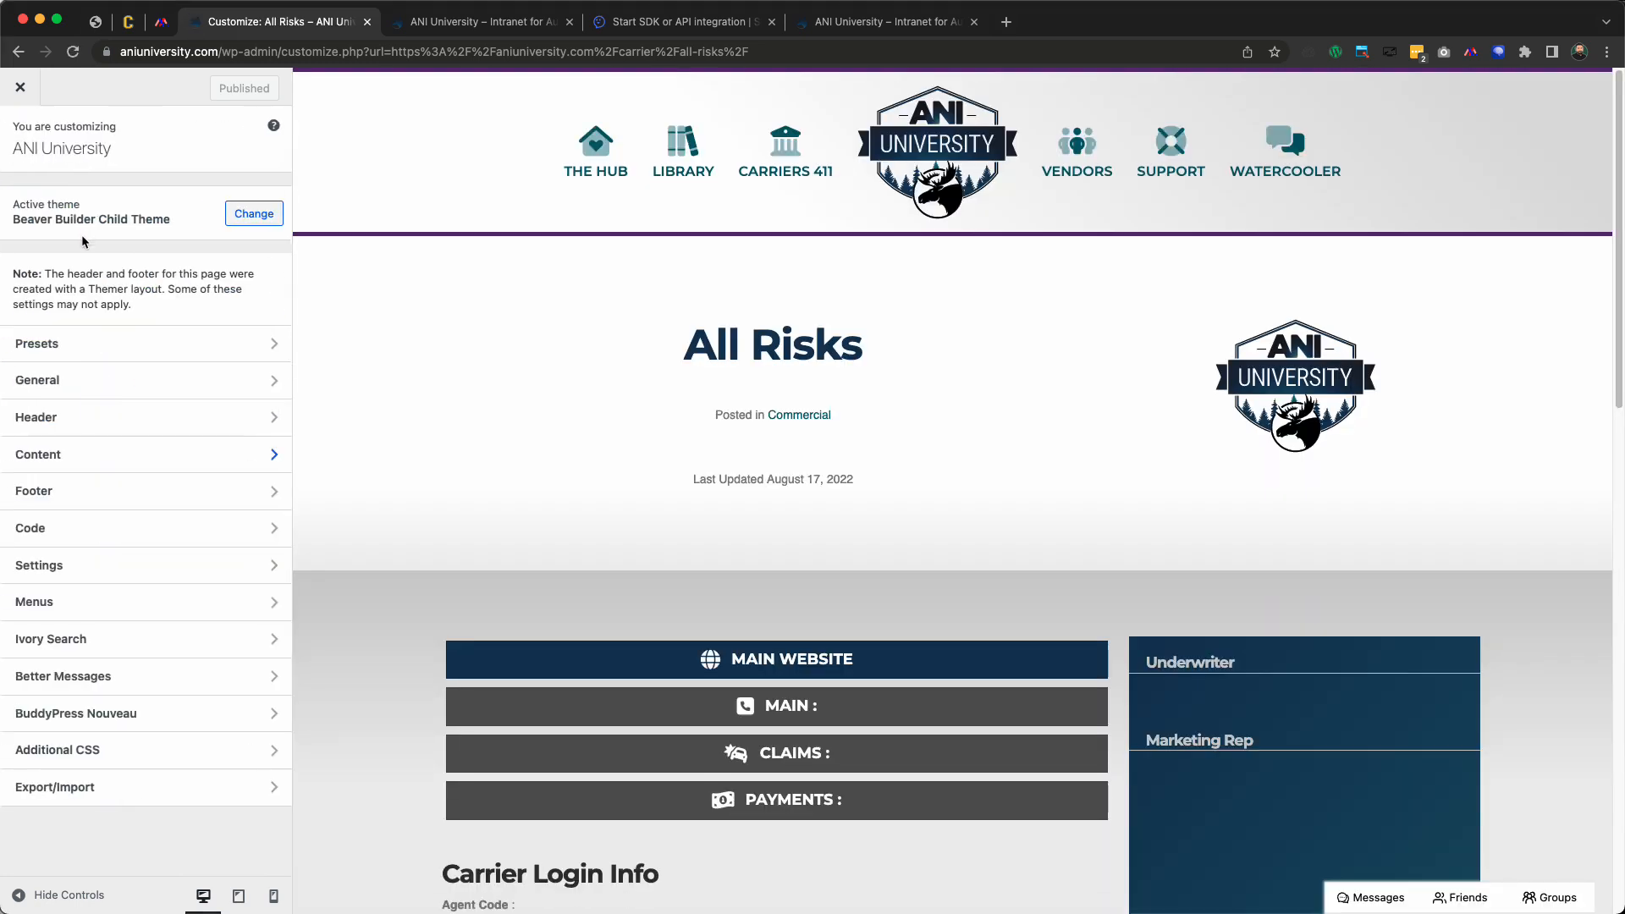
{"action": "left_click", "coordinate": [89, 385]}
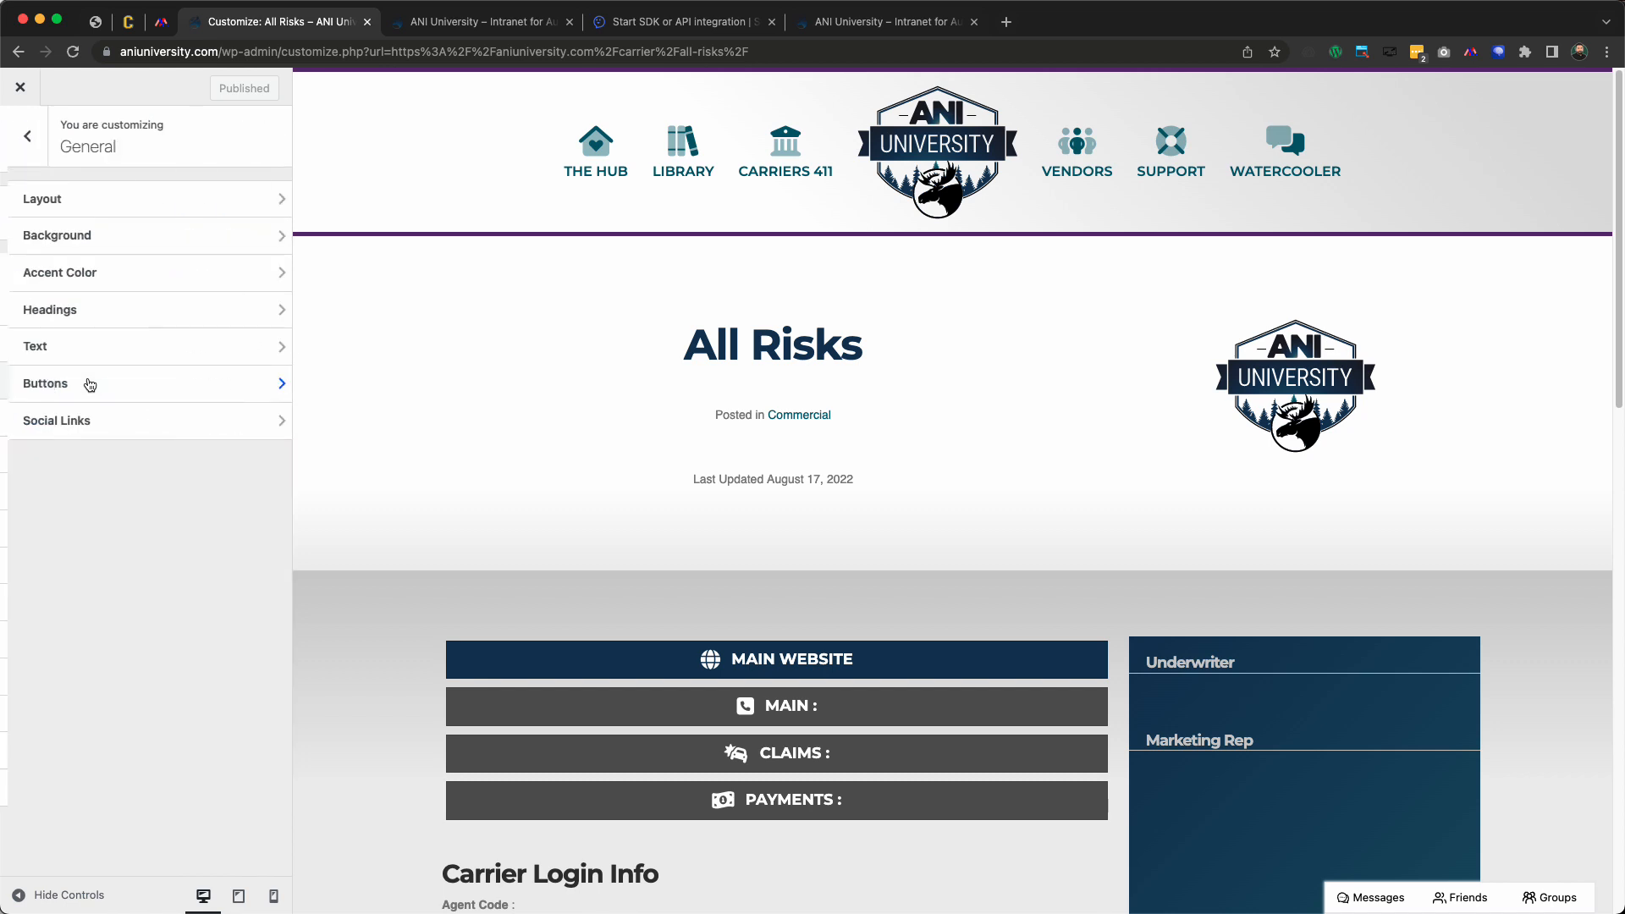
{"action": "left_click", "coordinate": [90, 384]}
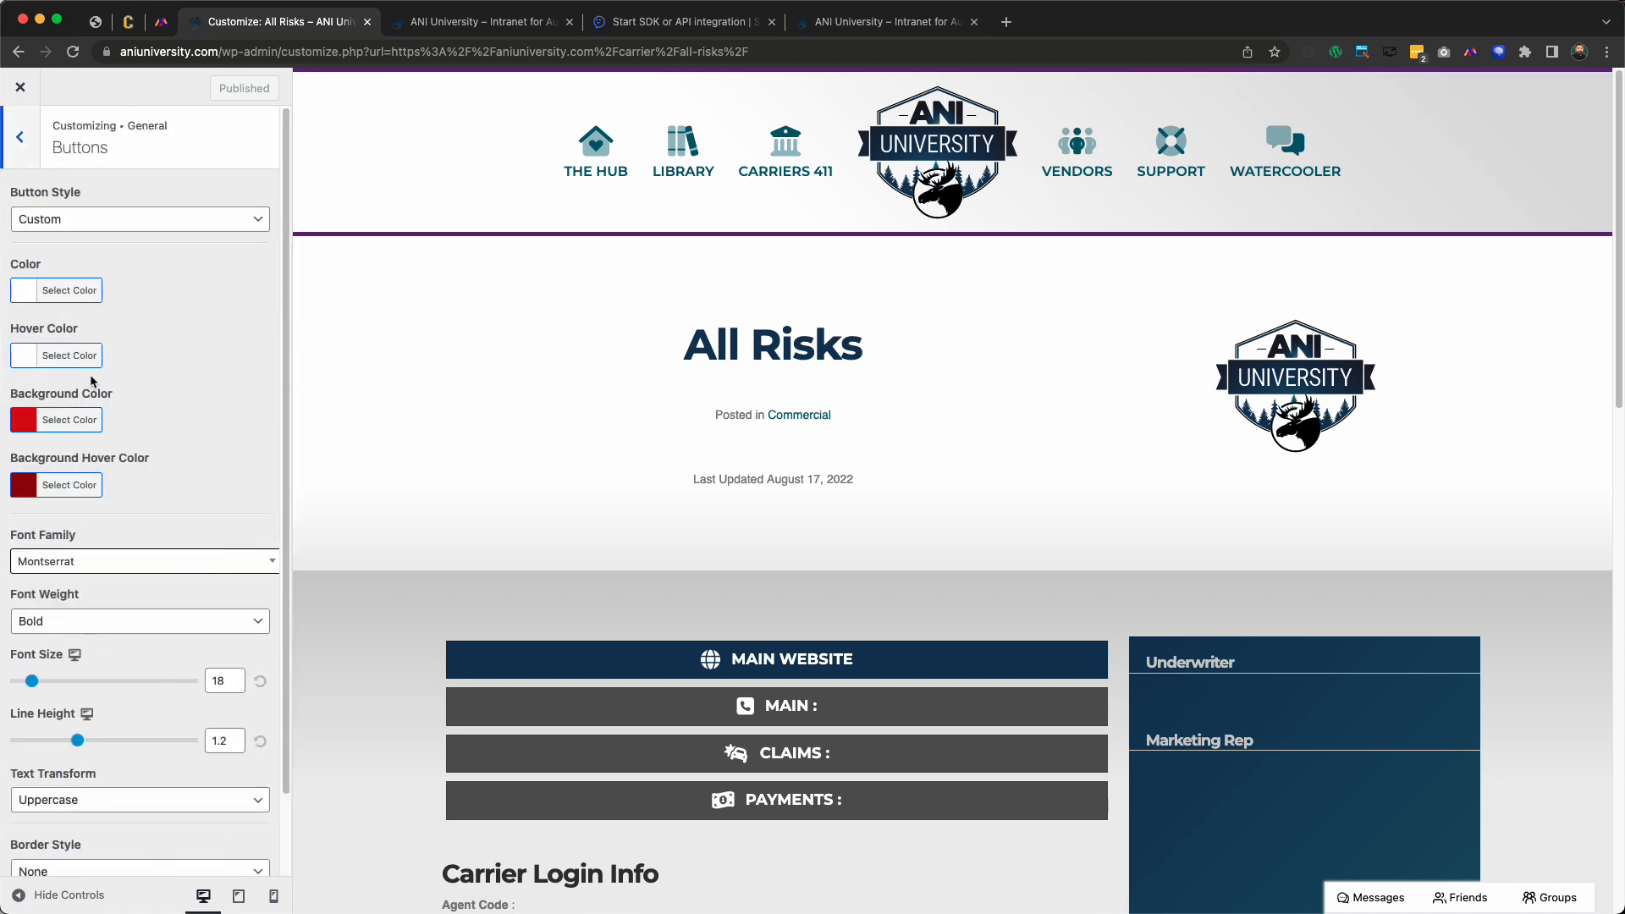
{"action": "left_click", "coordinate": [82, 421]}
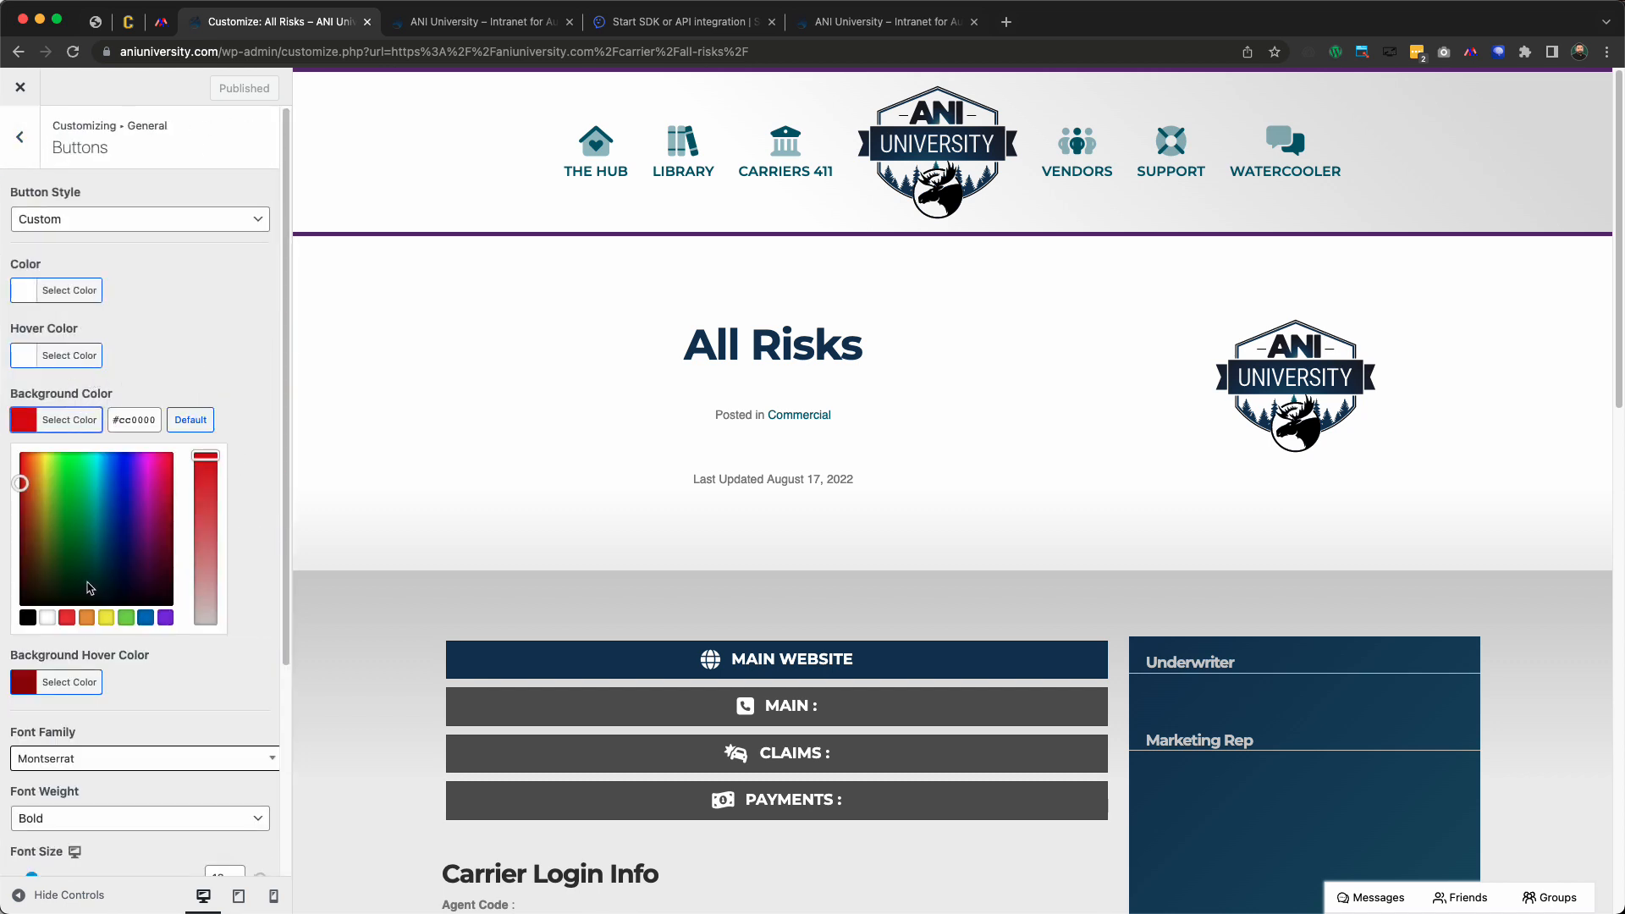
Inspect the Main Website button in the browser developer tools and look through its CSS rules for the brand color code
{"action": "triple_click", "coordinate": [821, 674]}
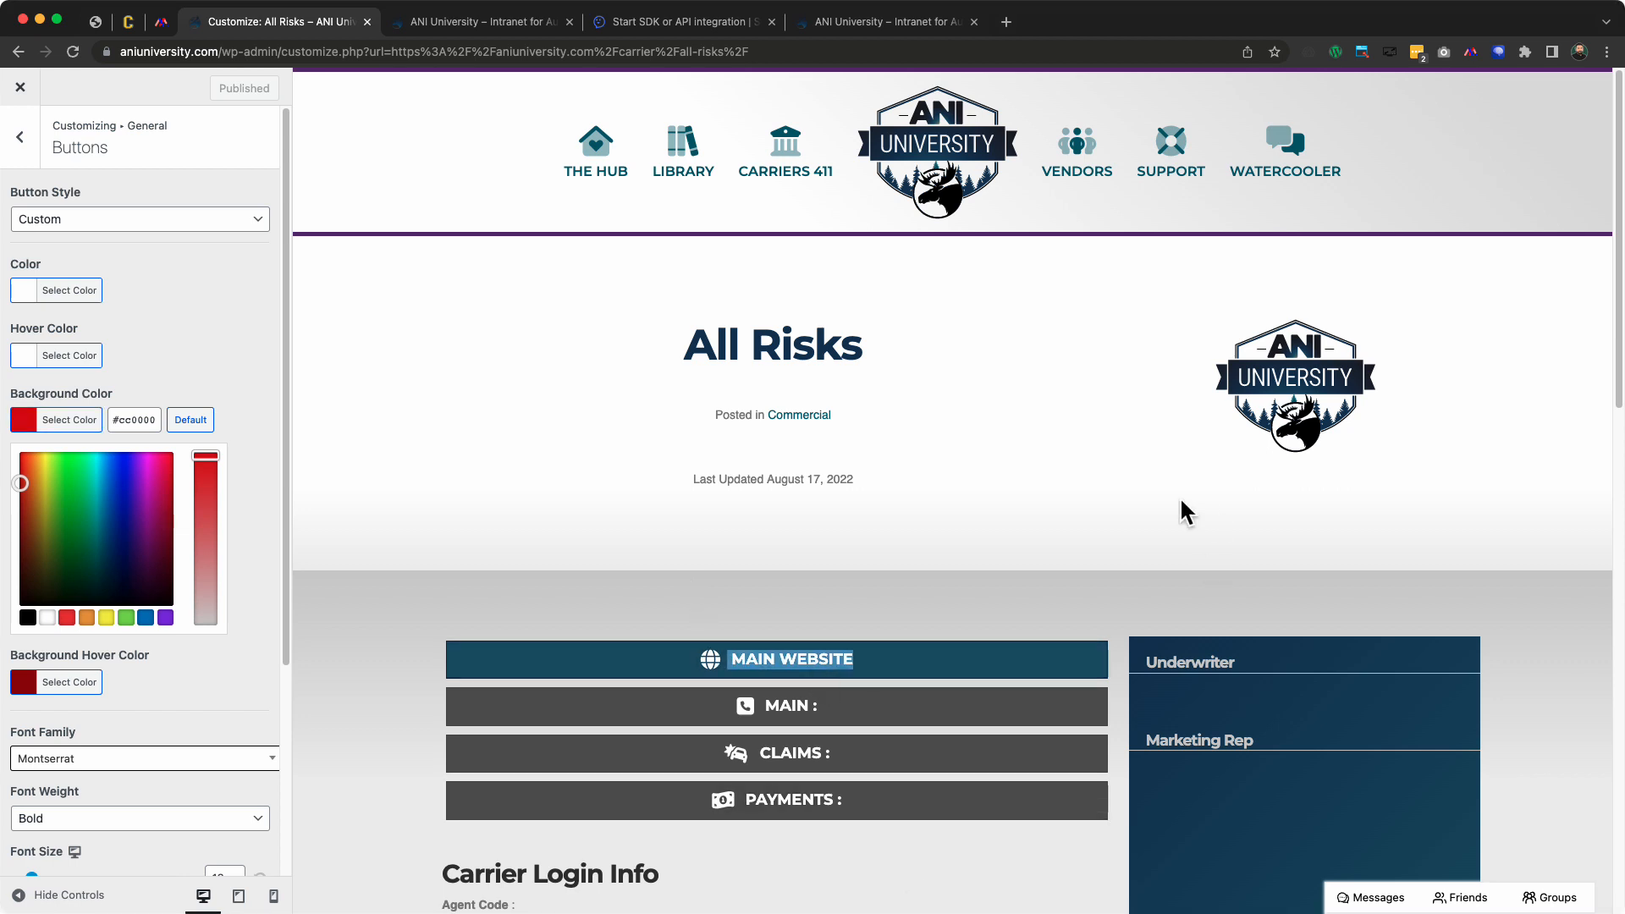
{"action": "key", "text": "super+alt+i"}
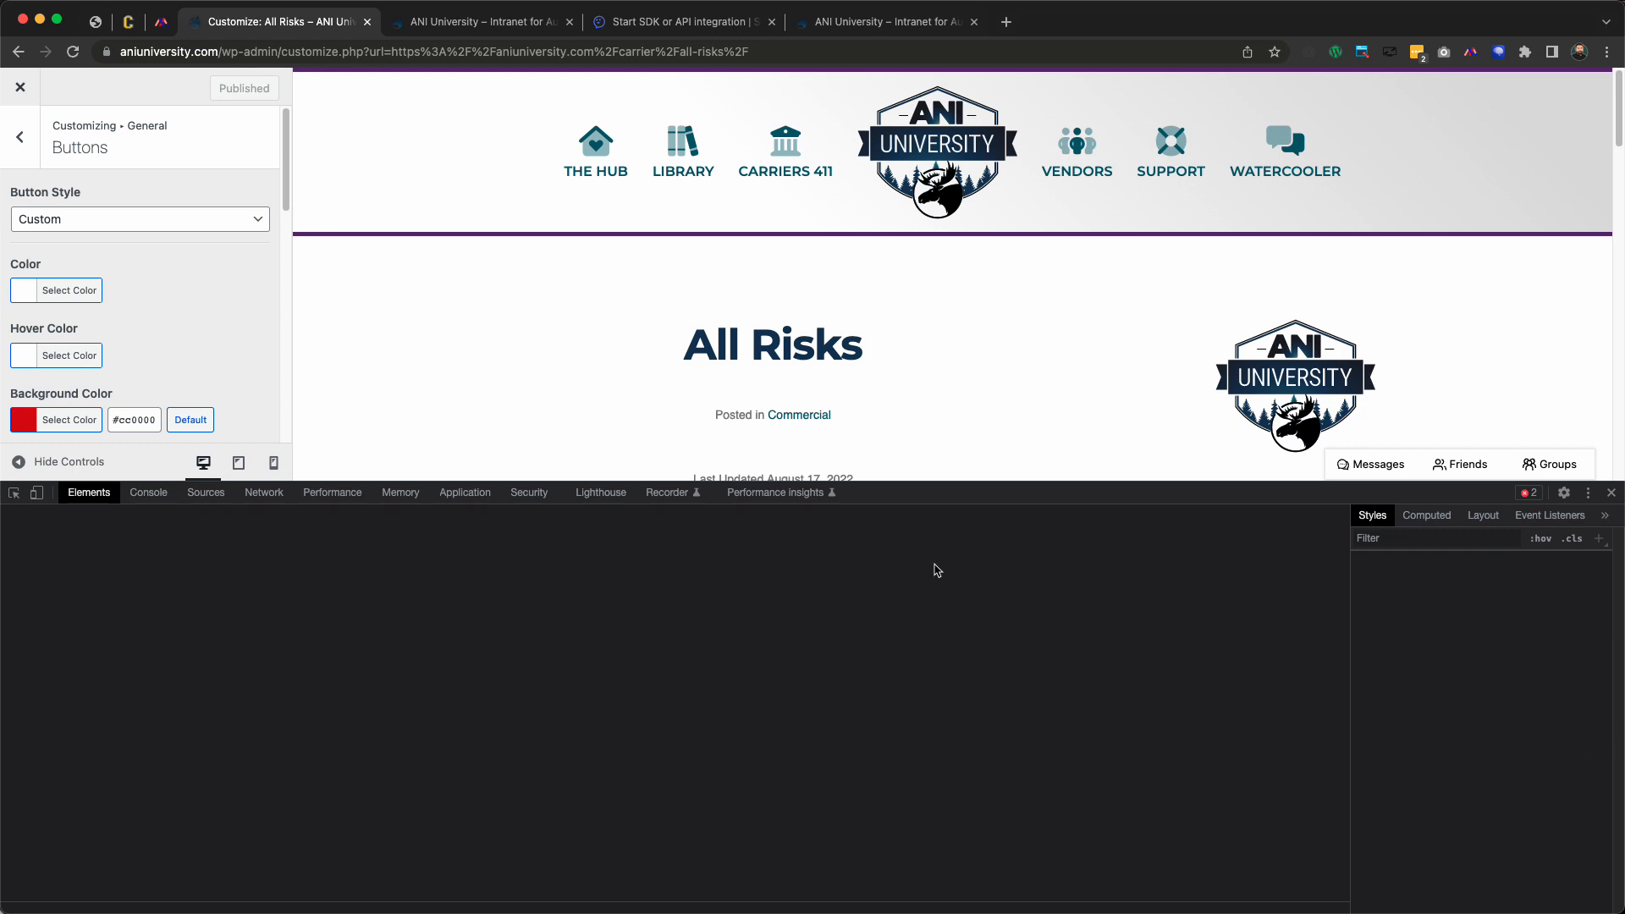
{"action": "scroll", "coordinate": [957, 352], "scroll_direction": "down", "scroll_amount": 2}
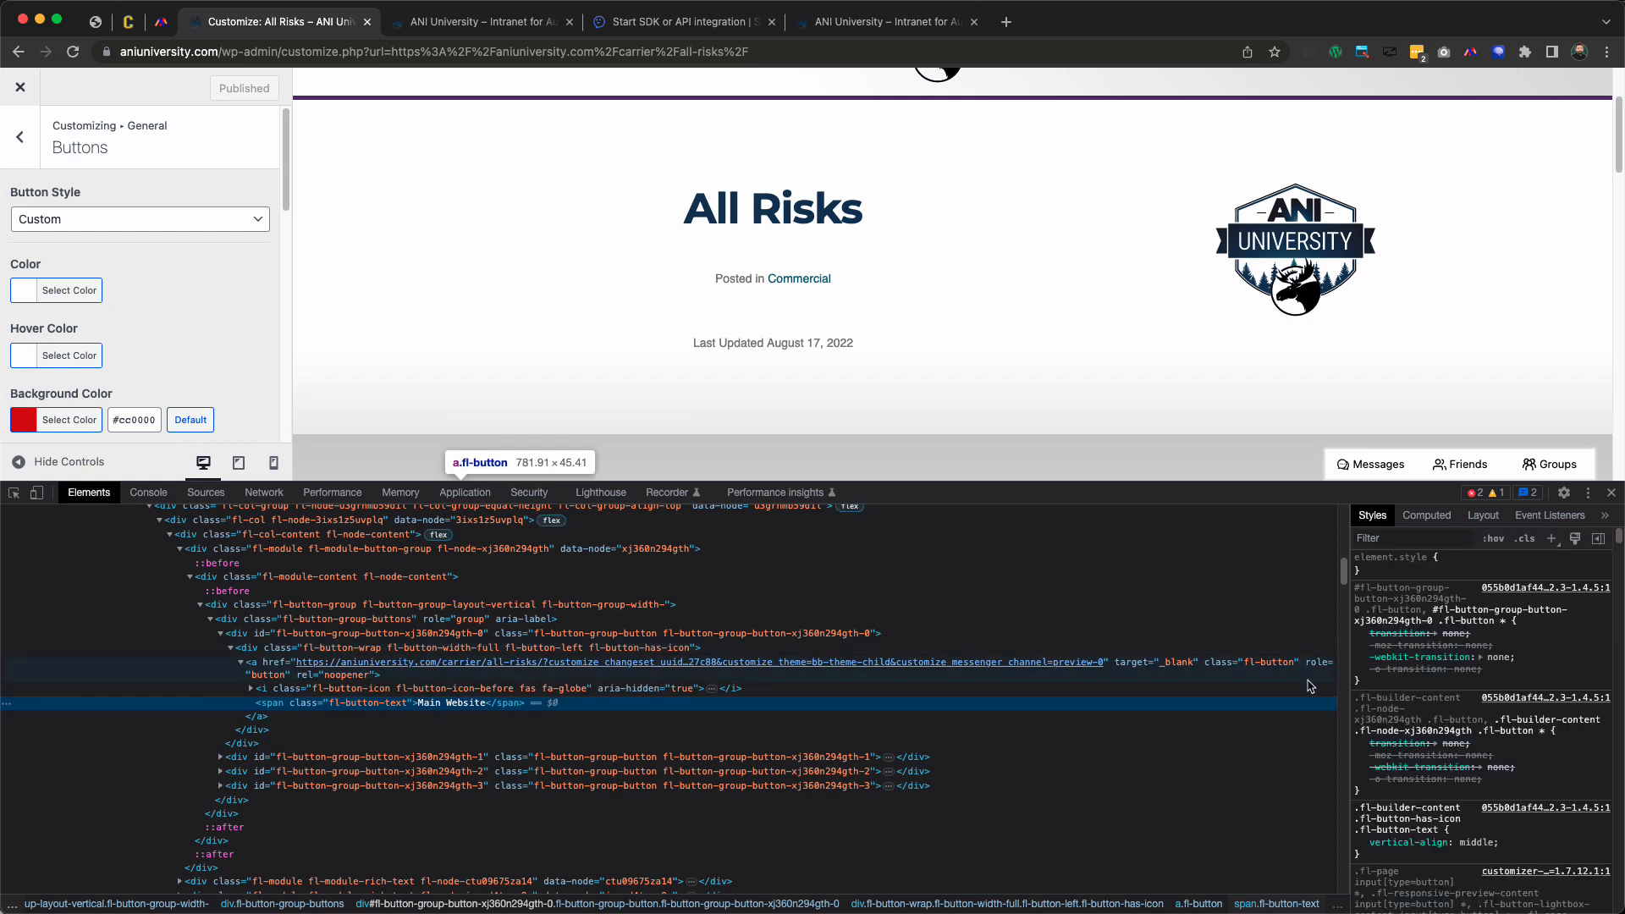
{"action": "scroll", "coordinate": [1516, 696], "scroll_direction": "down", "scroll_amount": 3}
{"action": "scroll", "coordinate": [1497, 704], "scroll_direction": "down", "scroll_amount": 5}
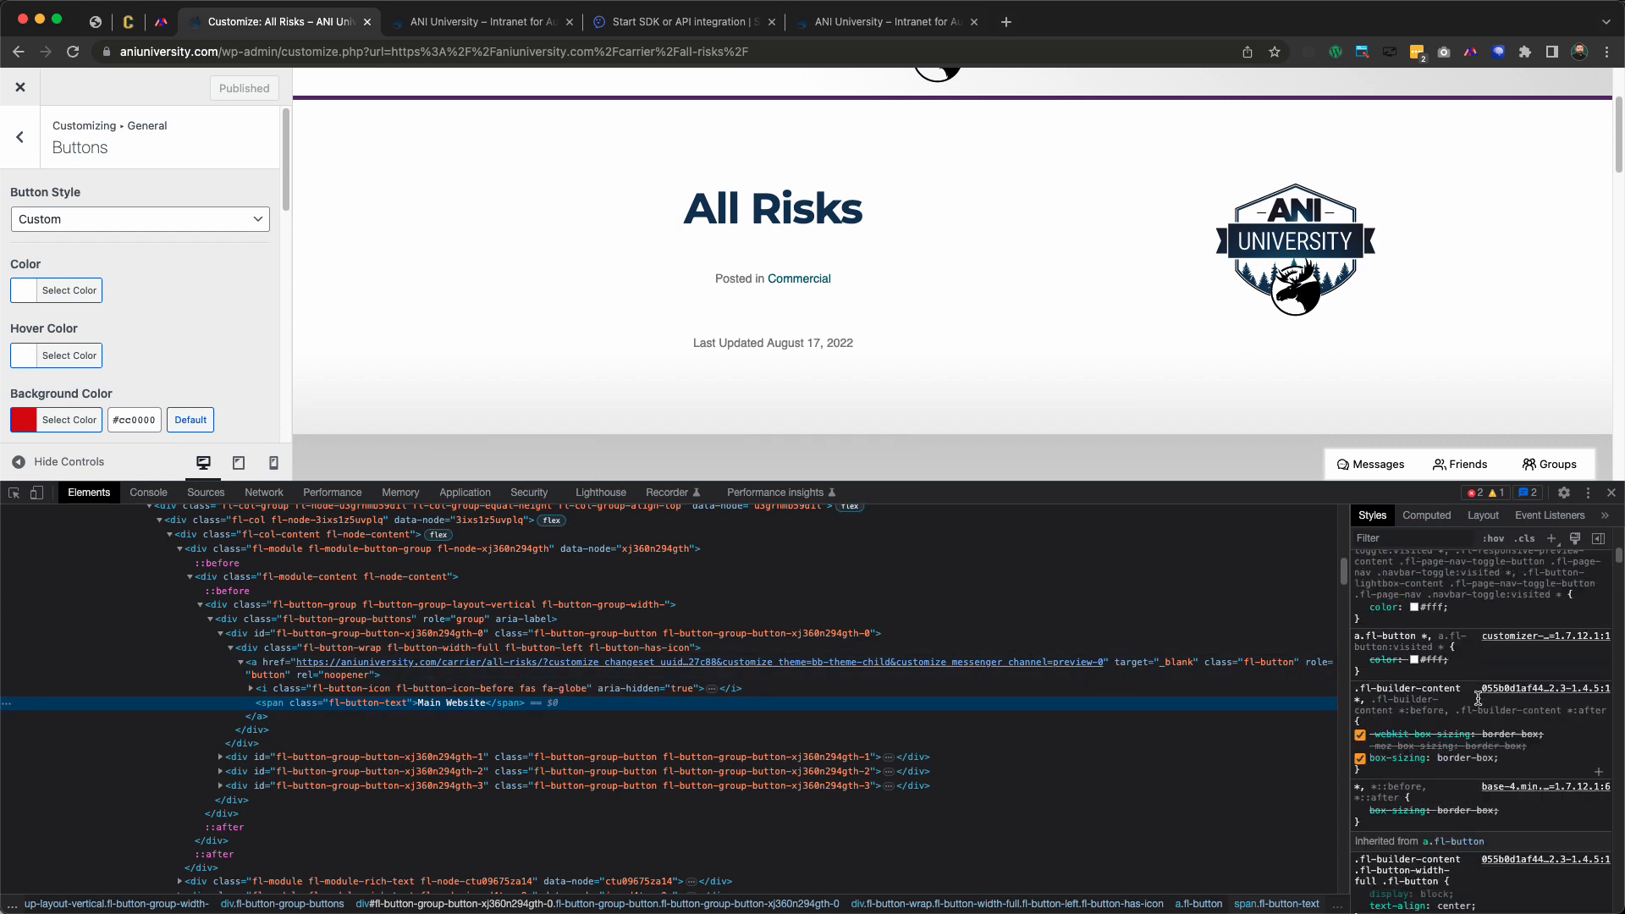
{"action": "scroll", "coordinate": [1478, 697], "scroll_direction": "down", "scroll_amount": 10}
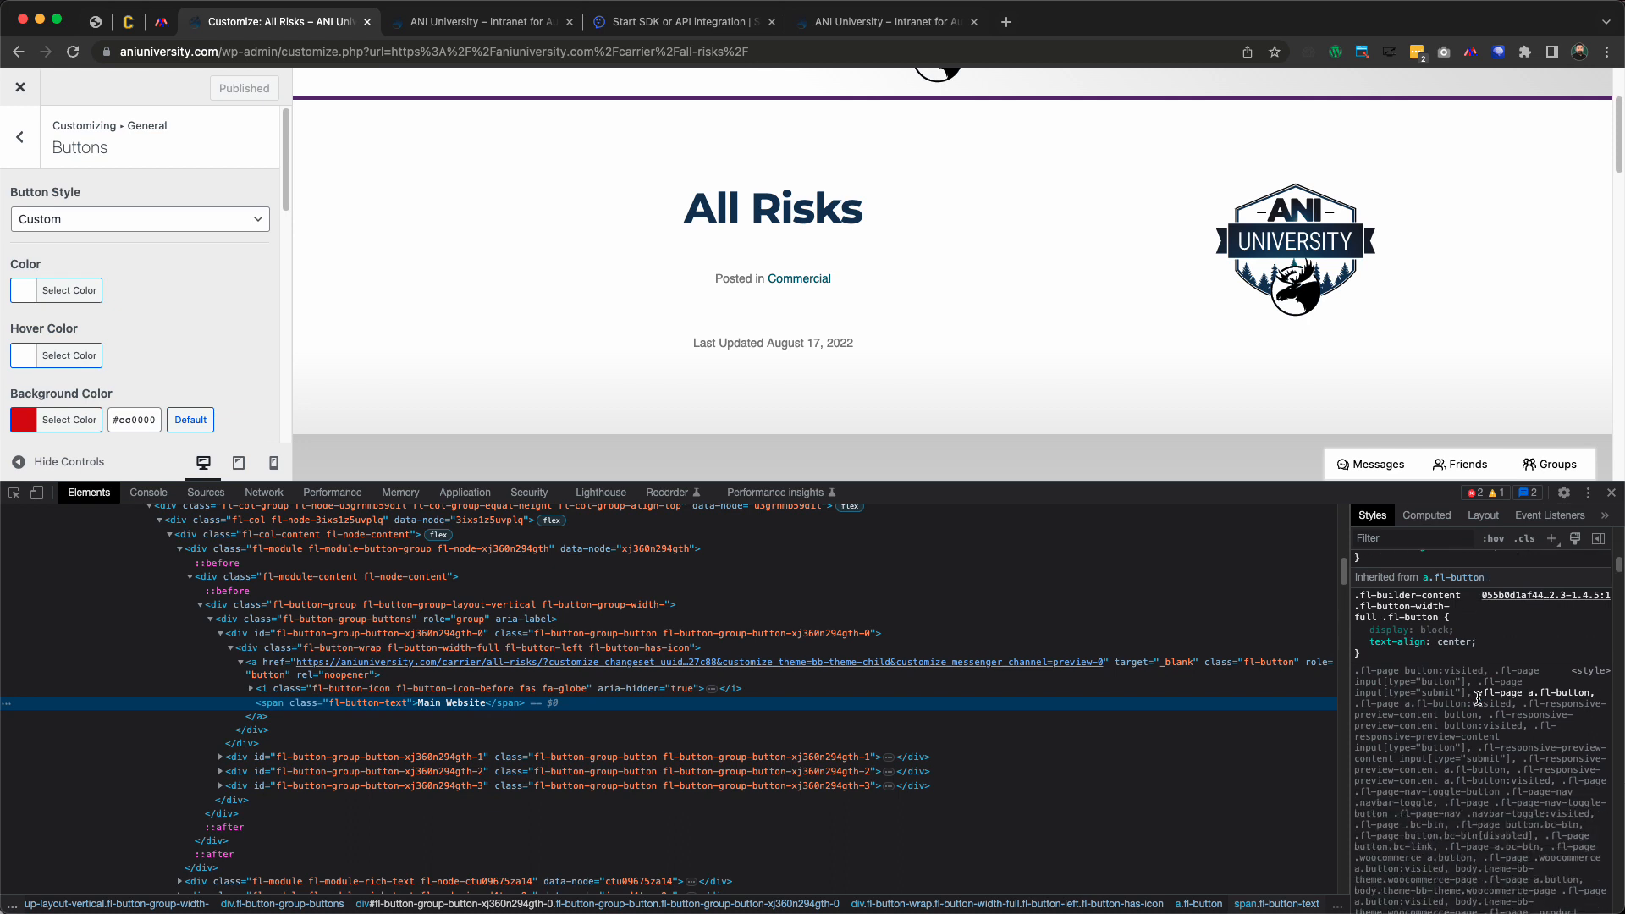
{"action": "scroll", "coordinate": [1478, 698], "scroll_direction": "down", "scroll_amount": 10}
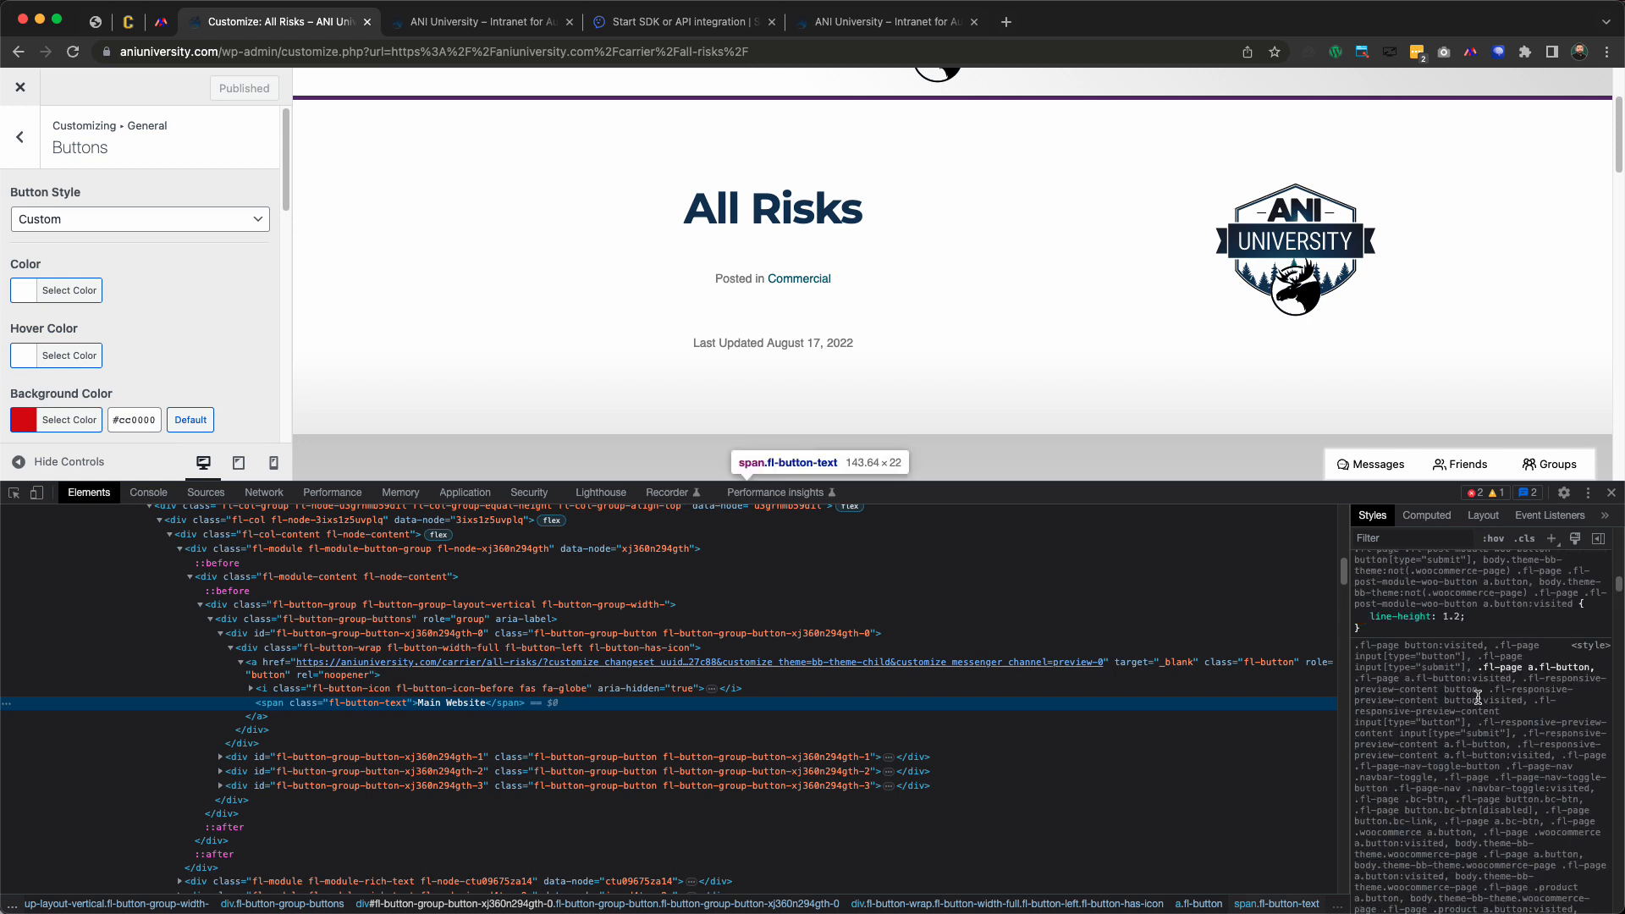
{"action": "scroll", "coordinate": [1478, 697], "scroll_direction": "down", "scroll_amount": 10}
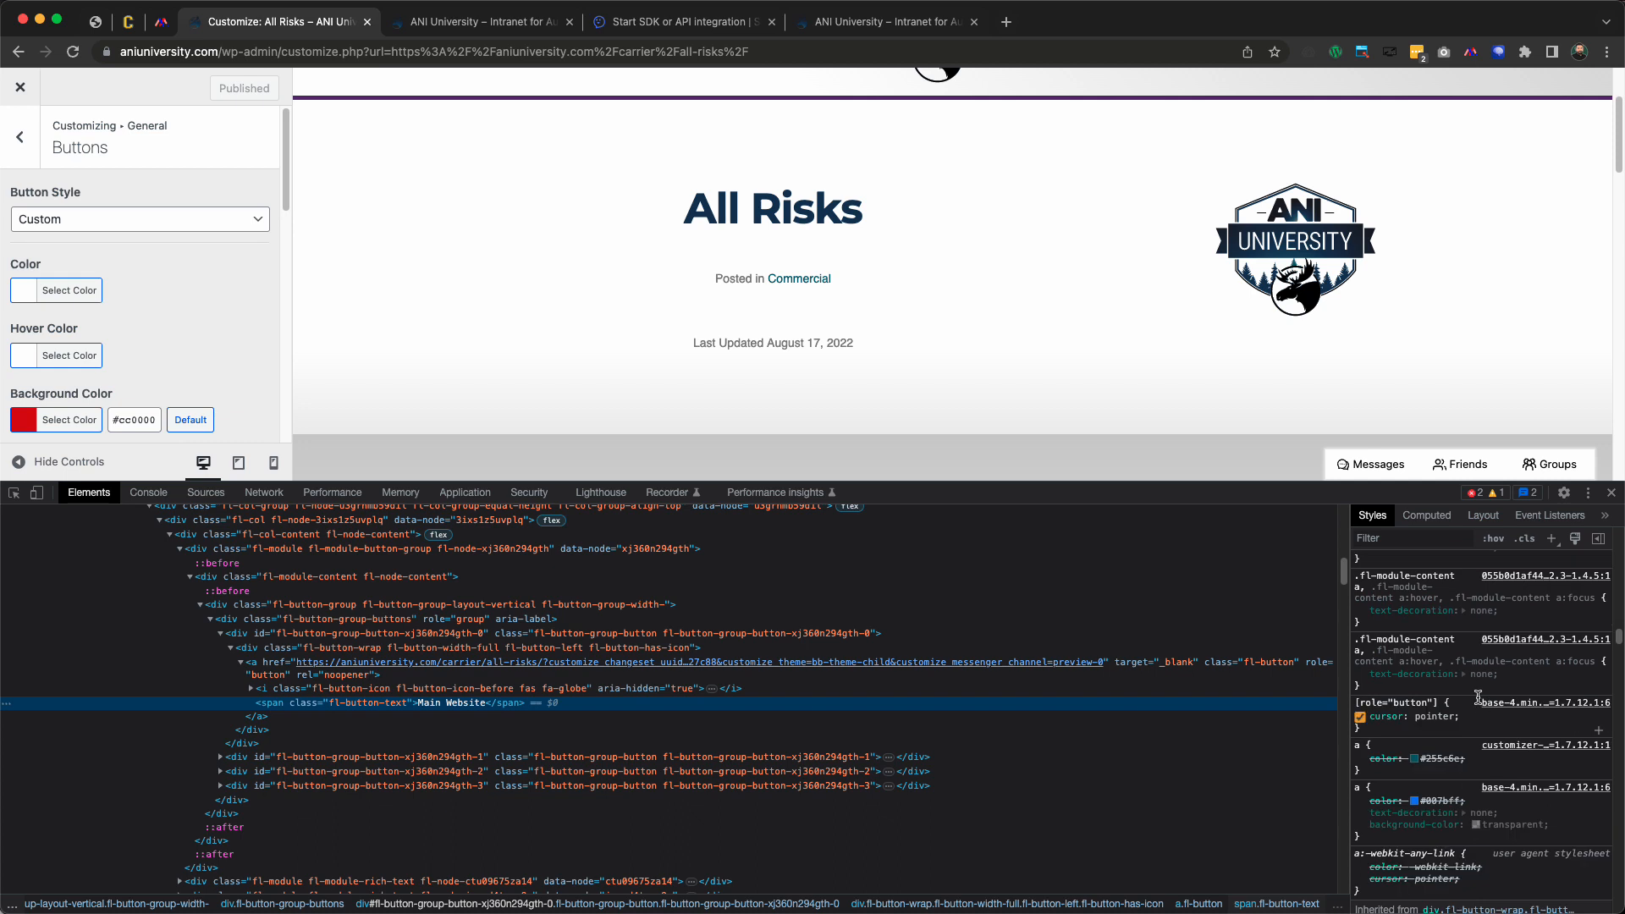
Set the theme's button background color to #255c6e, copied from the inspected link color rule
{"action": "left_click", "coordinate": [1441, 757]}
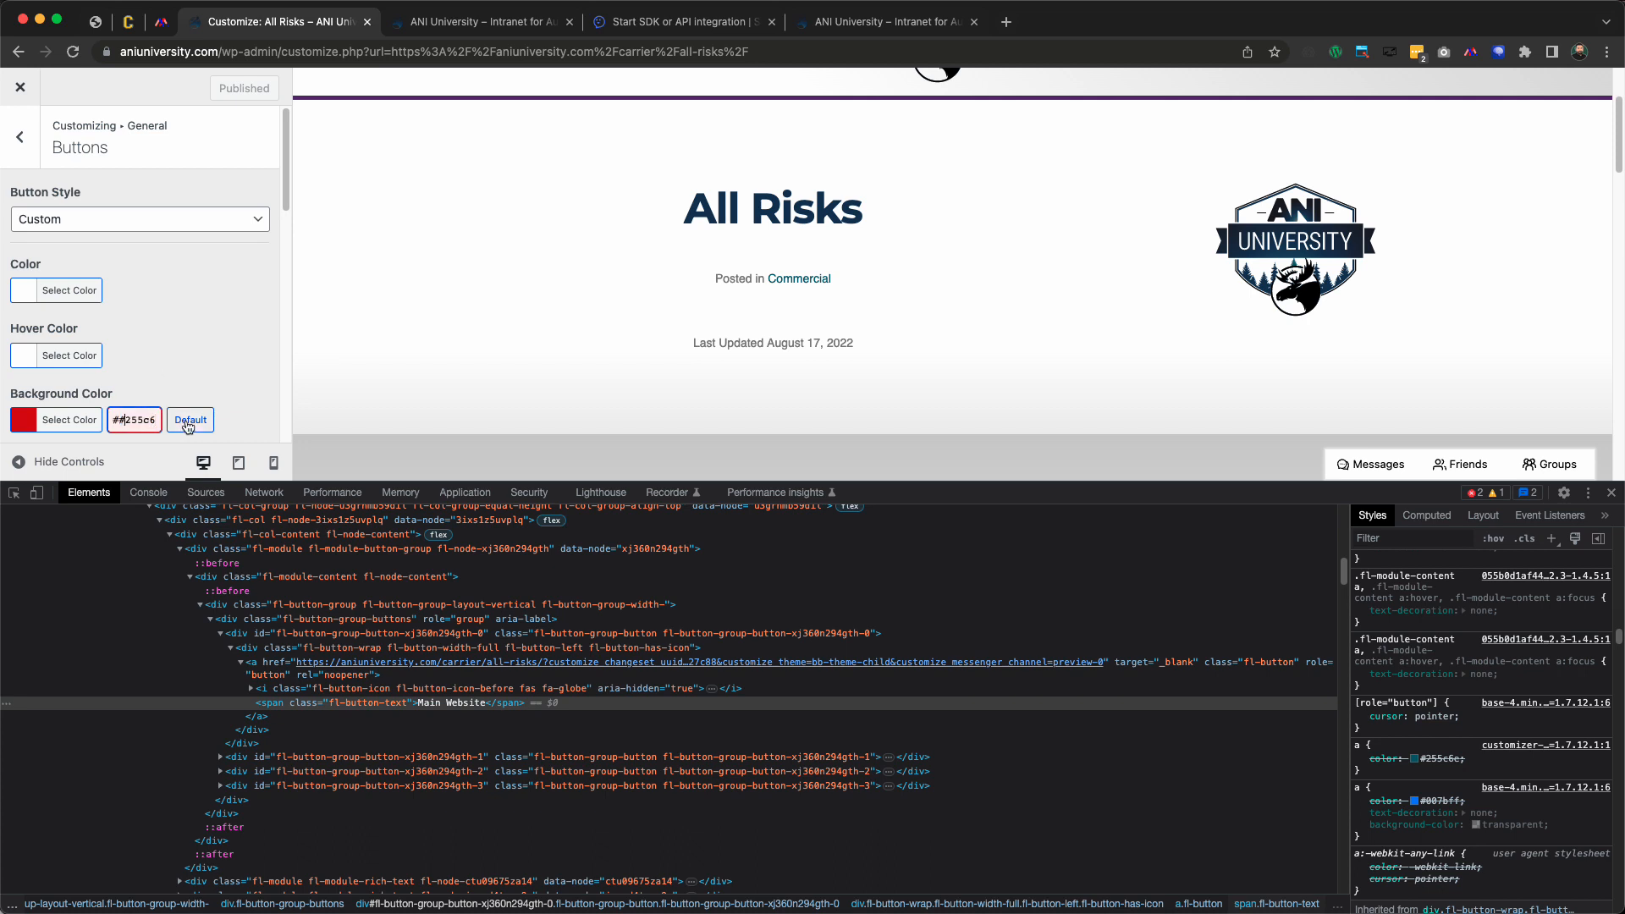
{"action": "left_click", "coordinate": [120, 421]}
{"action": "type", "text": "e"}
{"action": "left_click", "coordinate": [169, 354]}
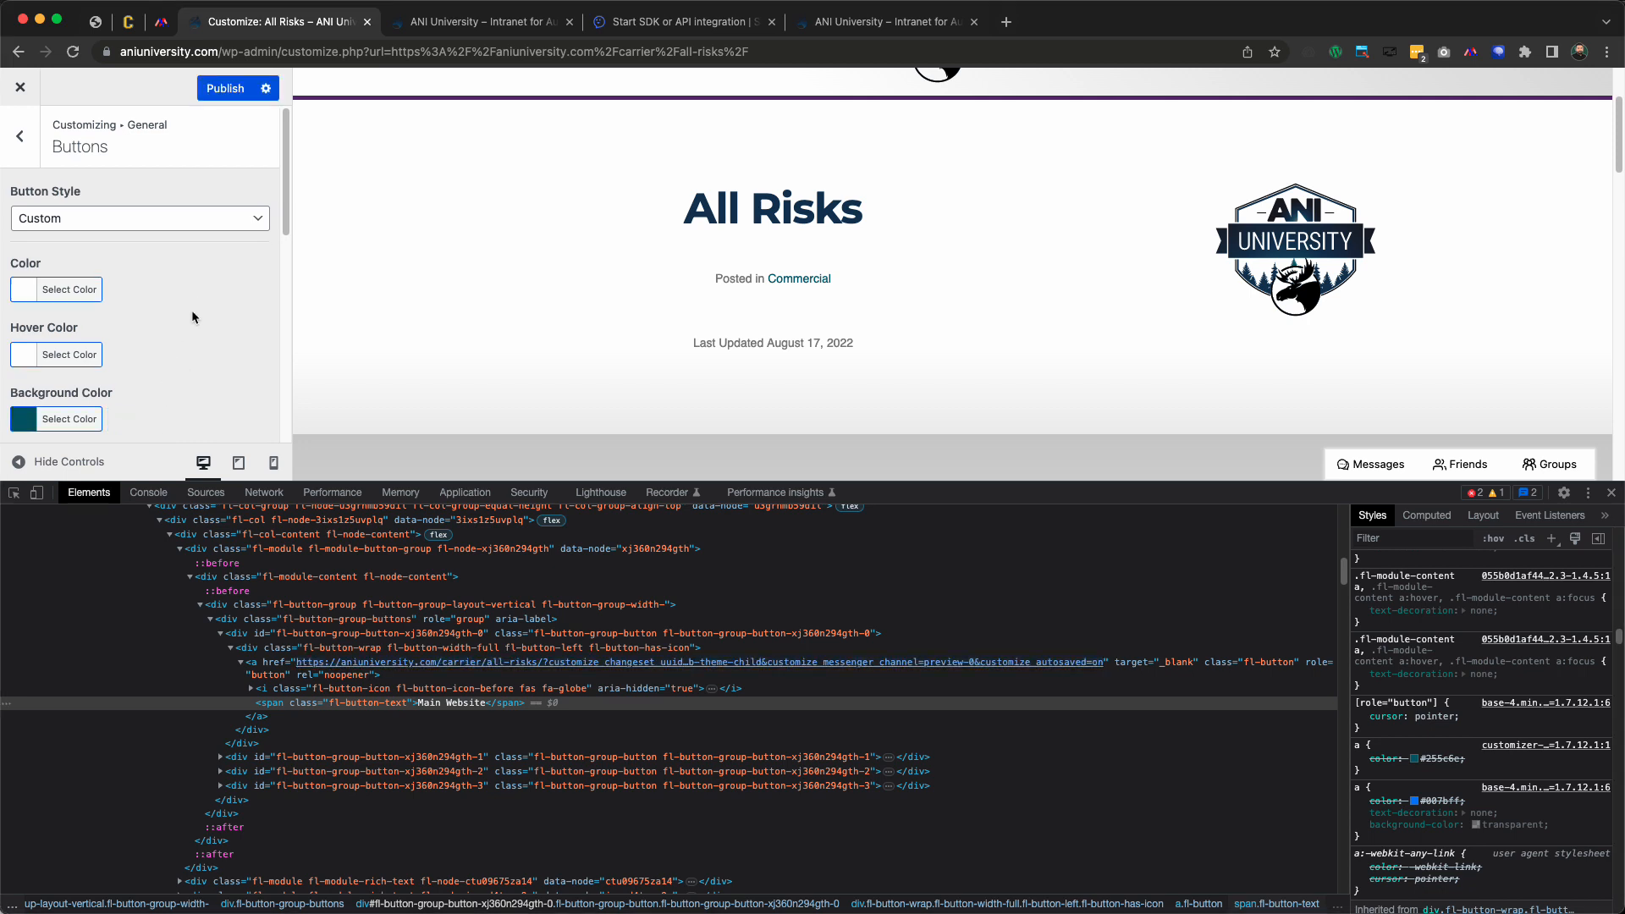
Set the button background hover color to #255c6e, copied from the button background color
{"action": "scroll", "coordinate": [191, 309], "scroll_direction": "down", "scroll_amount": 3}
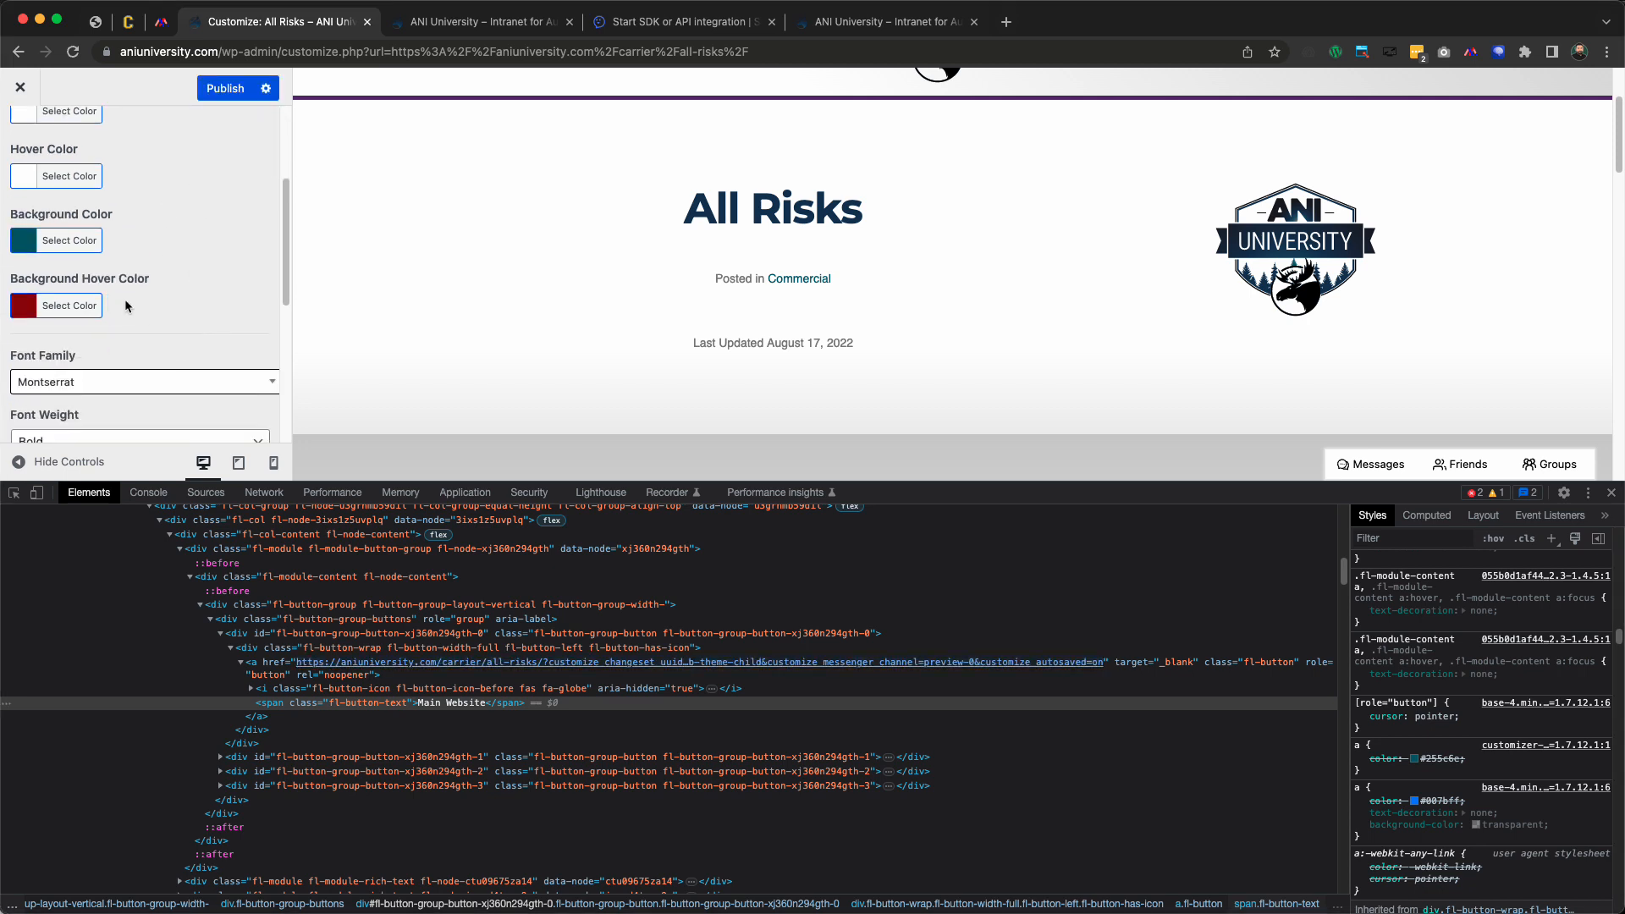
{"action": "left_click", "coordinate": [73, 248]}
{"action": "triple_click", "coordinate": [147, 238]}
{"action": "key", "text": "super+c"}
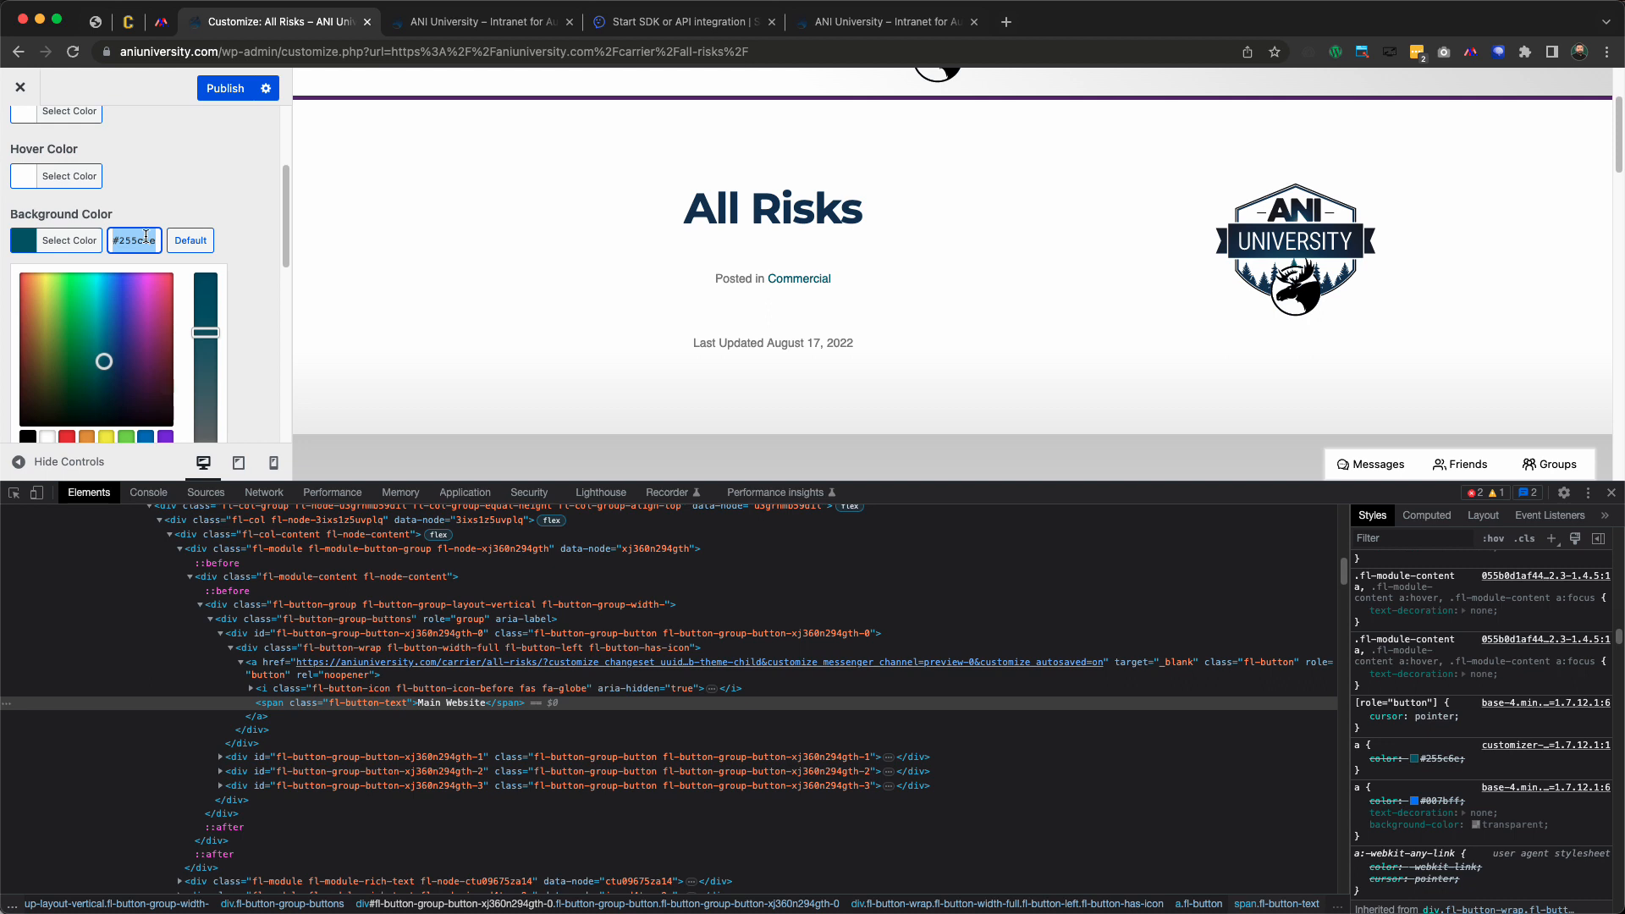
{"action": "left_click", "coordinate": [186, 209]}
{"action": "left_click", "coordinate": [74, 305]}
{"action": "left_click", "coordinate": [188, 306]}
{"action": "double_click", "coordinate": [151, 306]}
{"action": "key", "text": "super+v"}
{"action": "left_click", "coordinate": [120, 307]}
{"action": "key", "text": "BackSpace"}
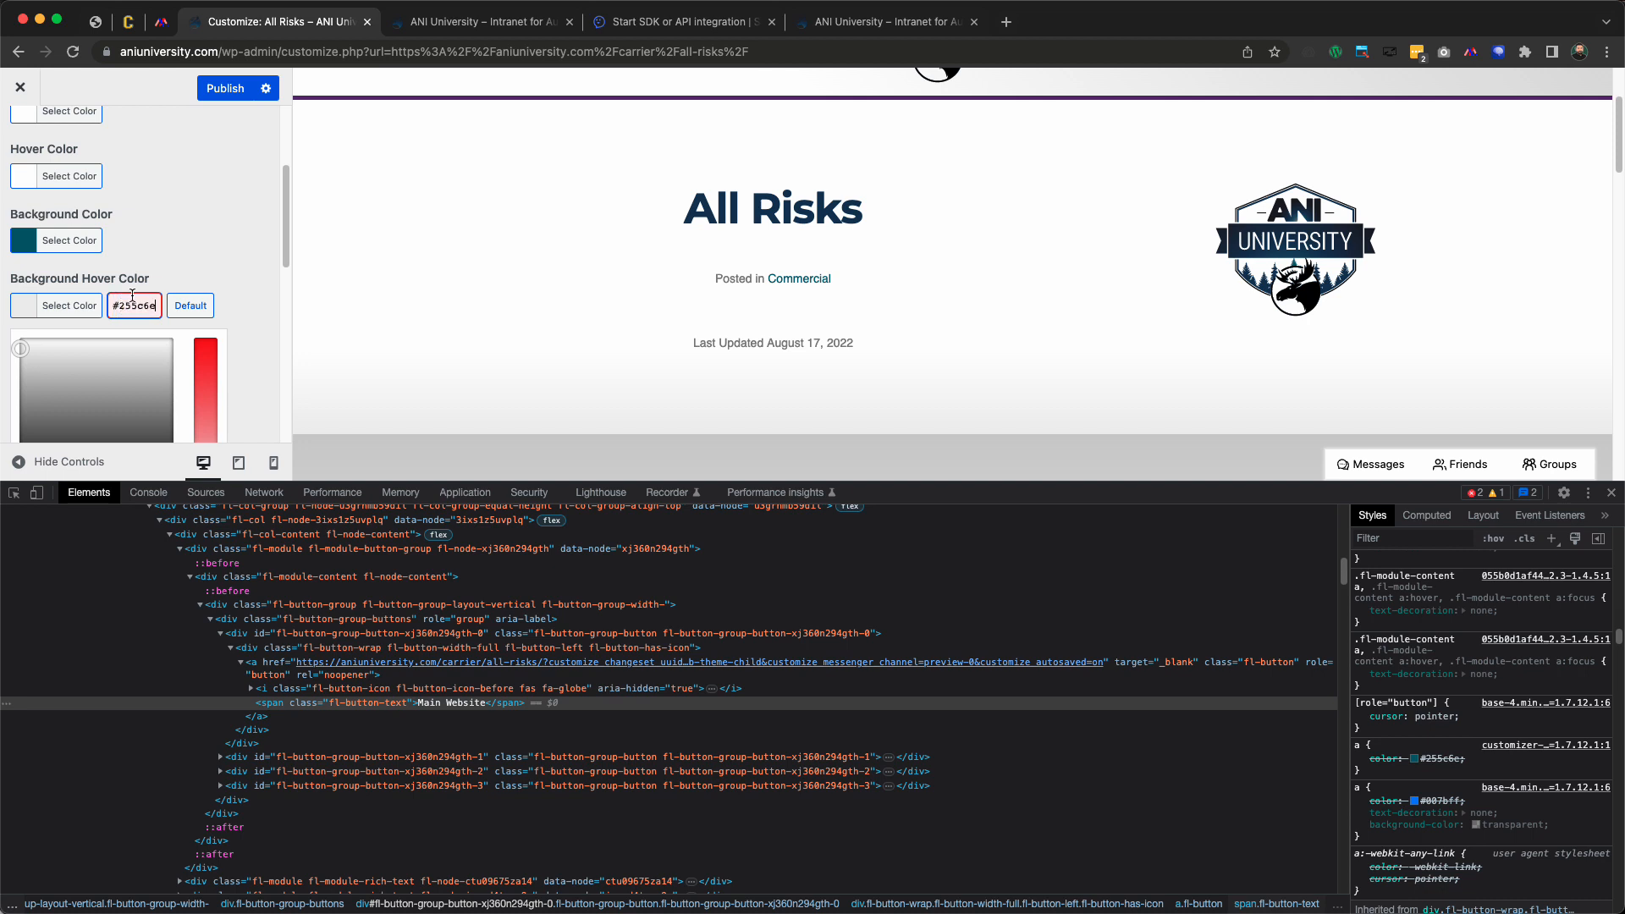
Lighten the button background hover color to about #2d6884 and publish the customizer changes
{"action": "scroll", "coordinate": [131, 394], "scroll_direction": "down", "scroll_amount": 1}
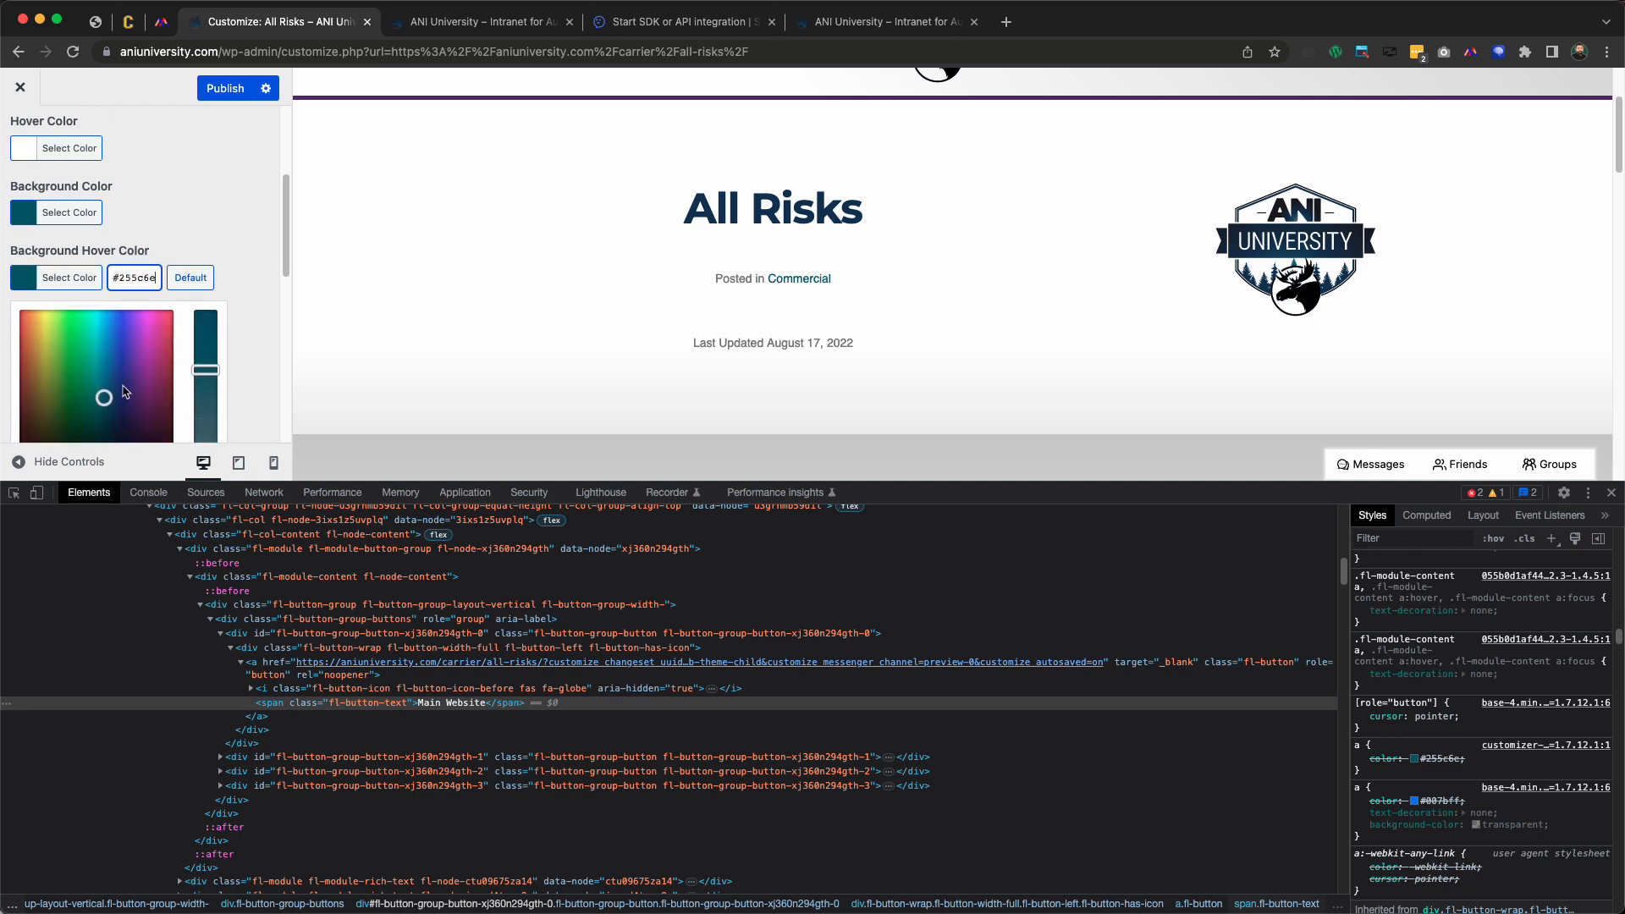
{"action": "scroll", "coordinate": [124, 392], "scroll_direction": "down", "scroll_amount": 2}
{"action": "left_click_drag", "start_coordinate": [112, 339], "coordinate": [114, 328]}
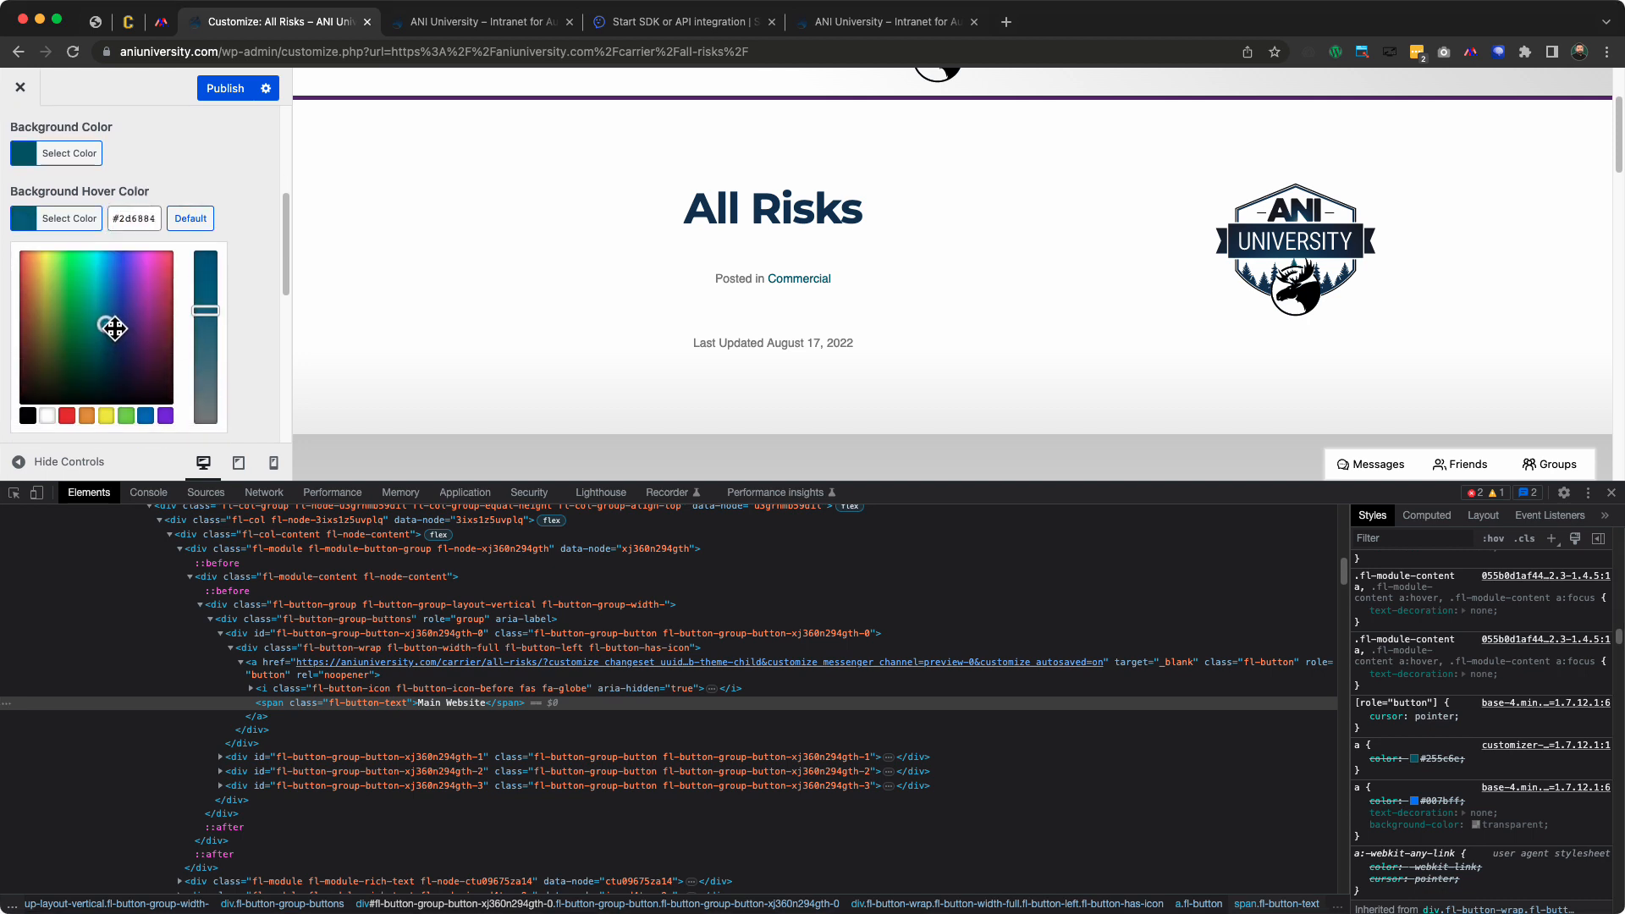
{"action": "left_click", "coordinate": [67, 220]}
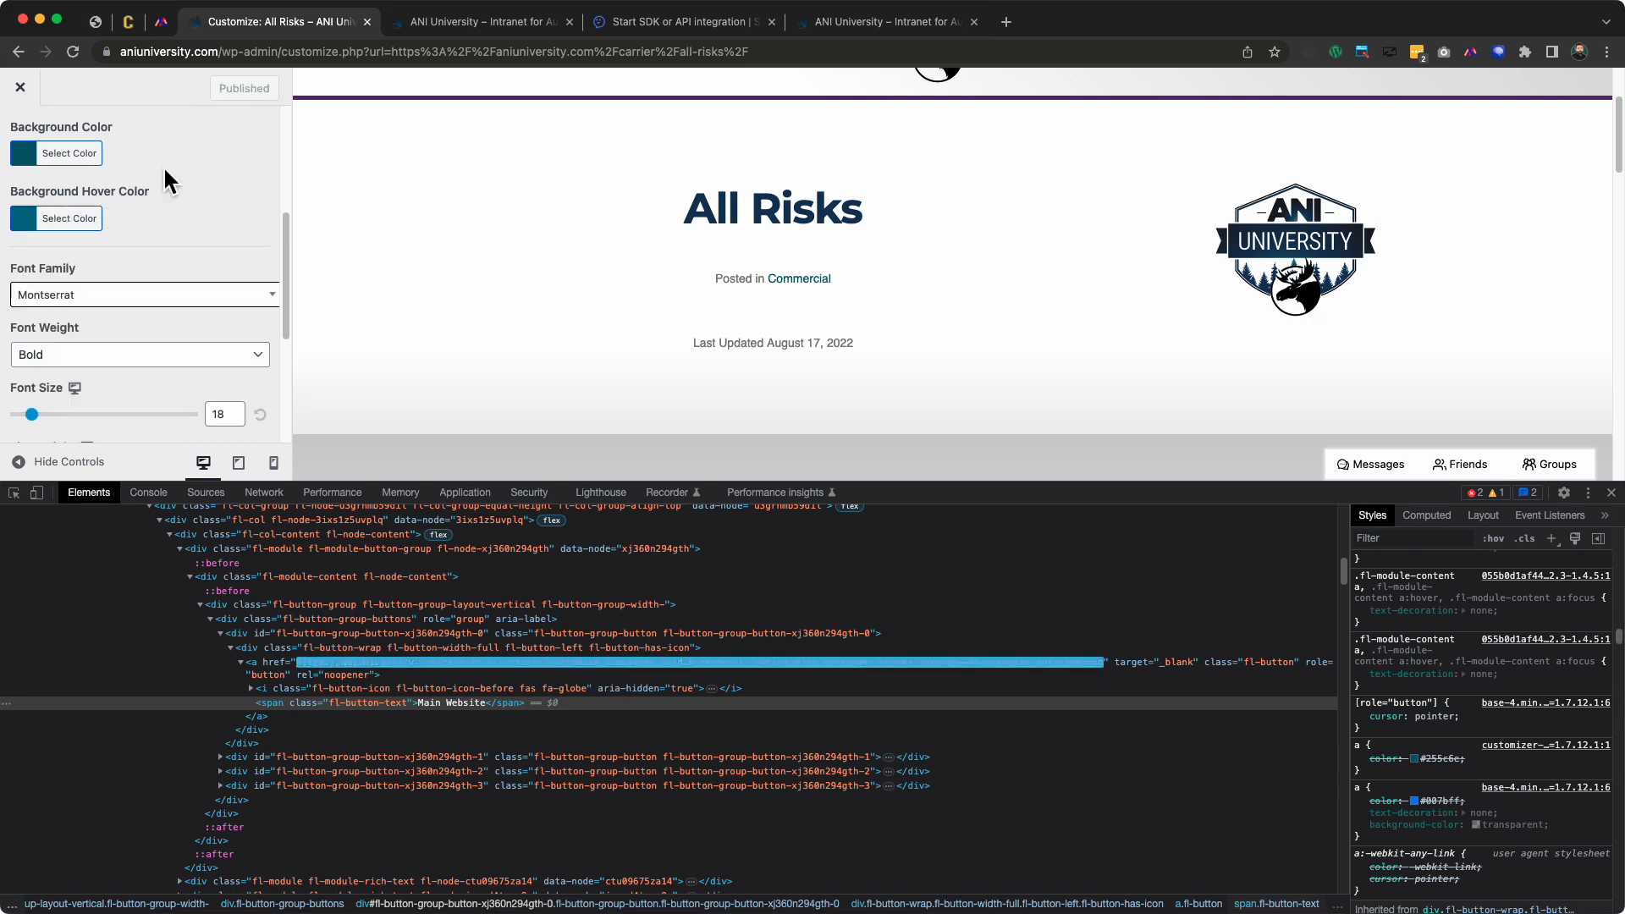
Reload the live All Risks page, close the developer tools, and review the page's buttons down to the comment form
{"action": "key", "text": "super+r"}
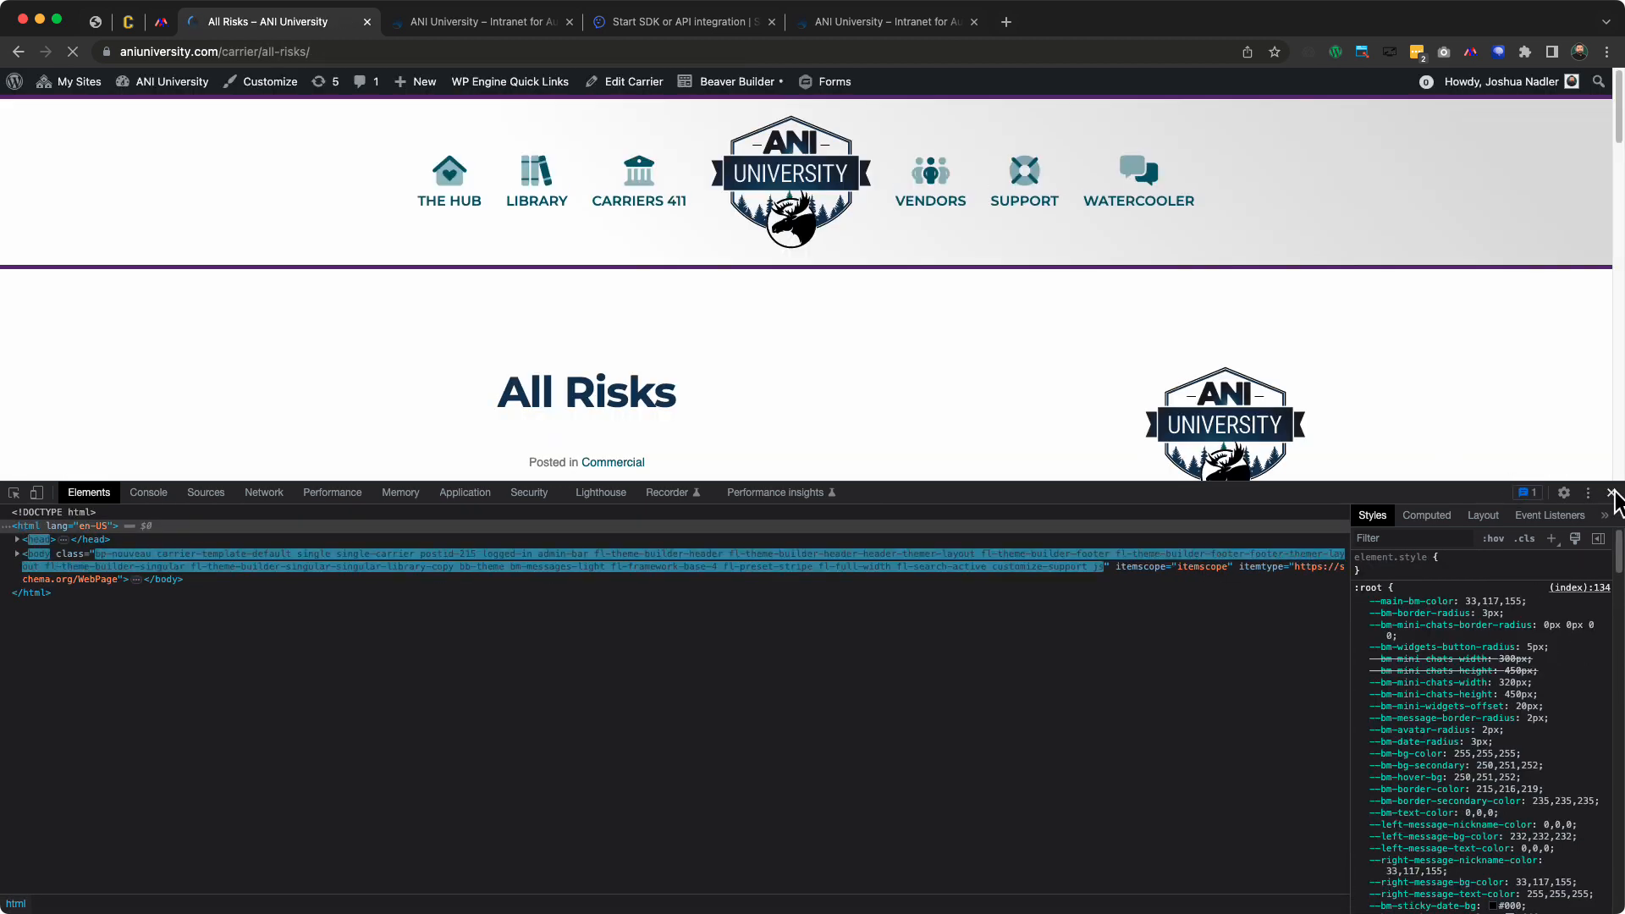
{"action": "left_click", "coordinate": [1612, 495]}
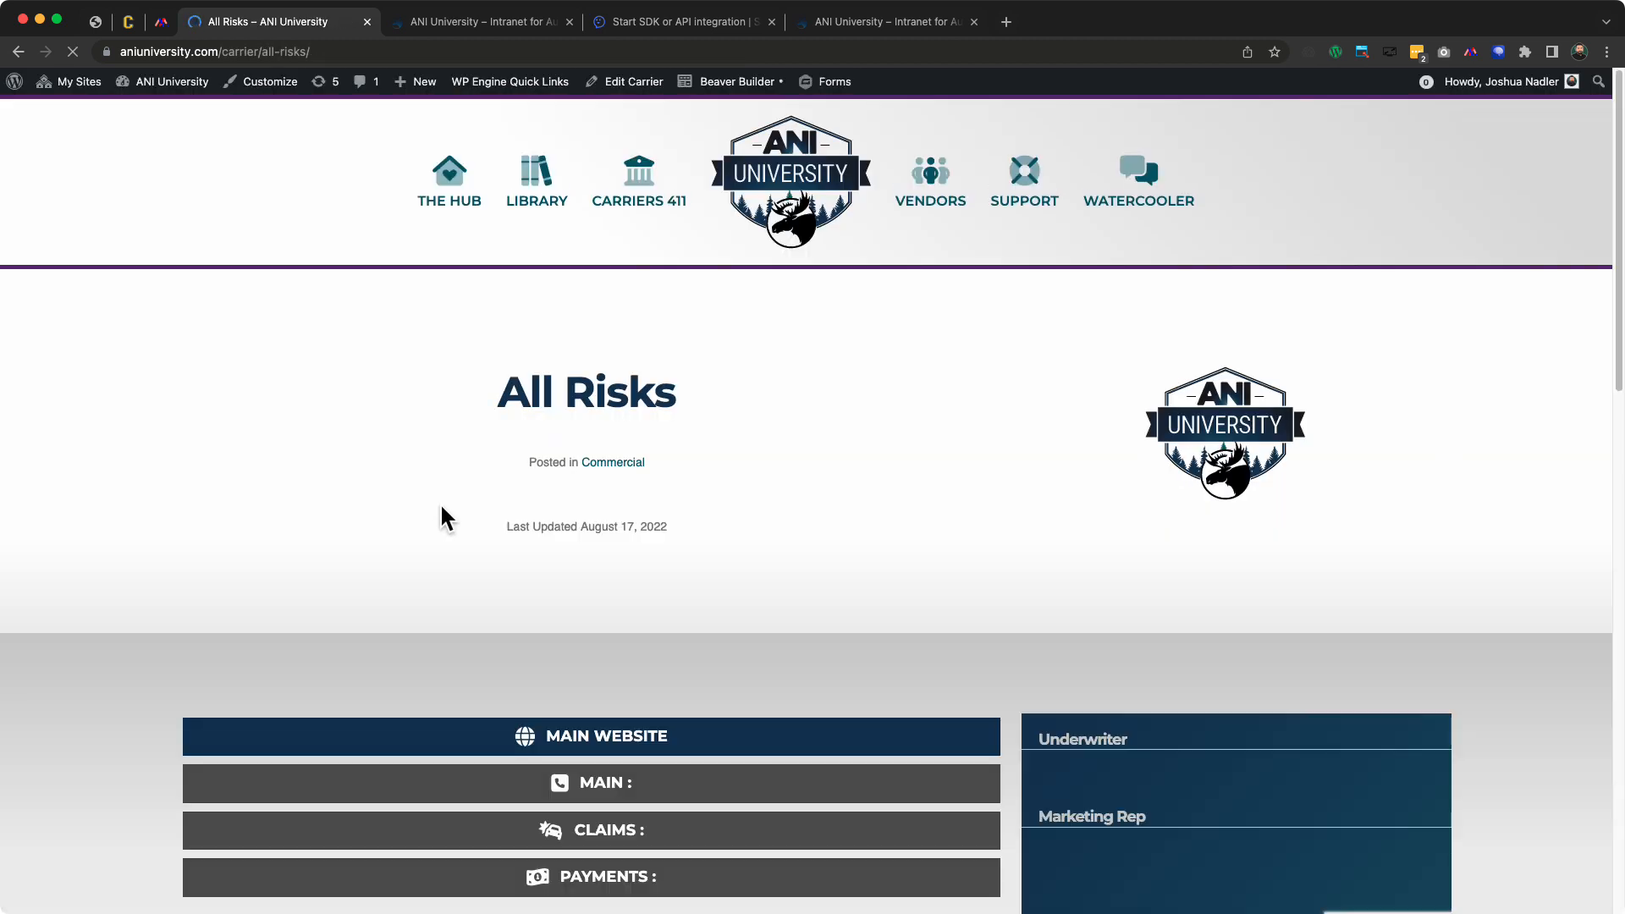
{"action": "scroll", "coordinate": [444, 508], "scroll_direction": "down", "scroll_amount": 10}
{"action": "scroll", "coordinate": [446, 508], "scroll_direction": "down", "scroll_amount": 4}
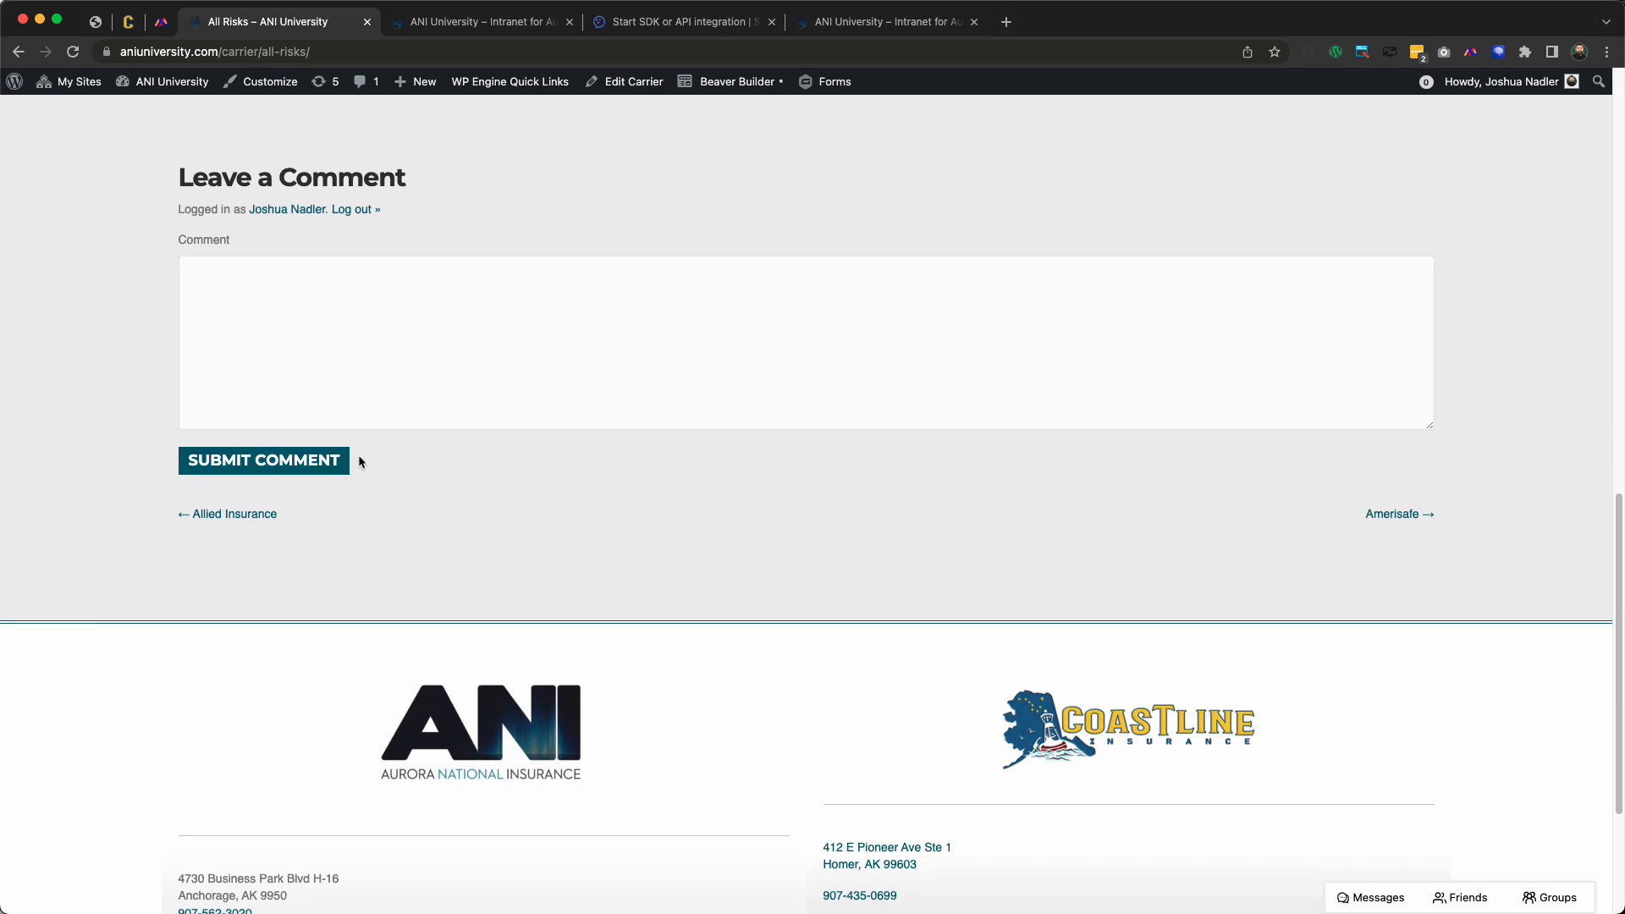
{"action": "scroll", "coordinate": [433, 479], "scroll_direction": "up", "scroll_amount": 8}
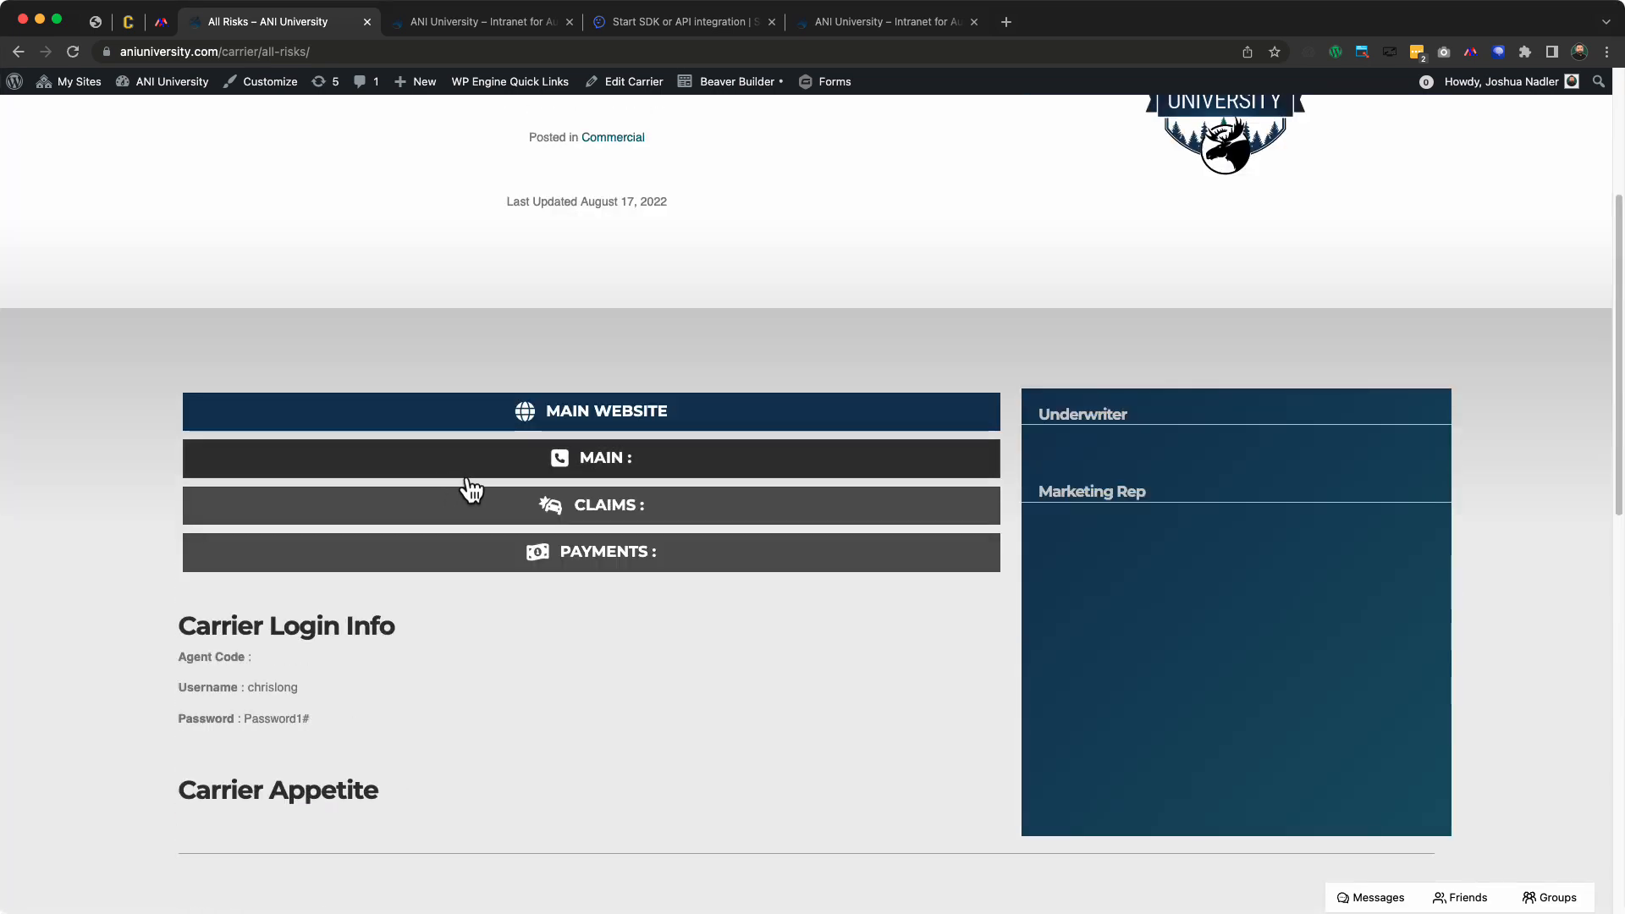
{"action": "scroll", "coordinate": [468, 486], "scroll_direction": "up", "scroll_amount": 4}
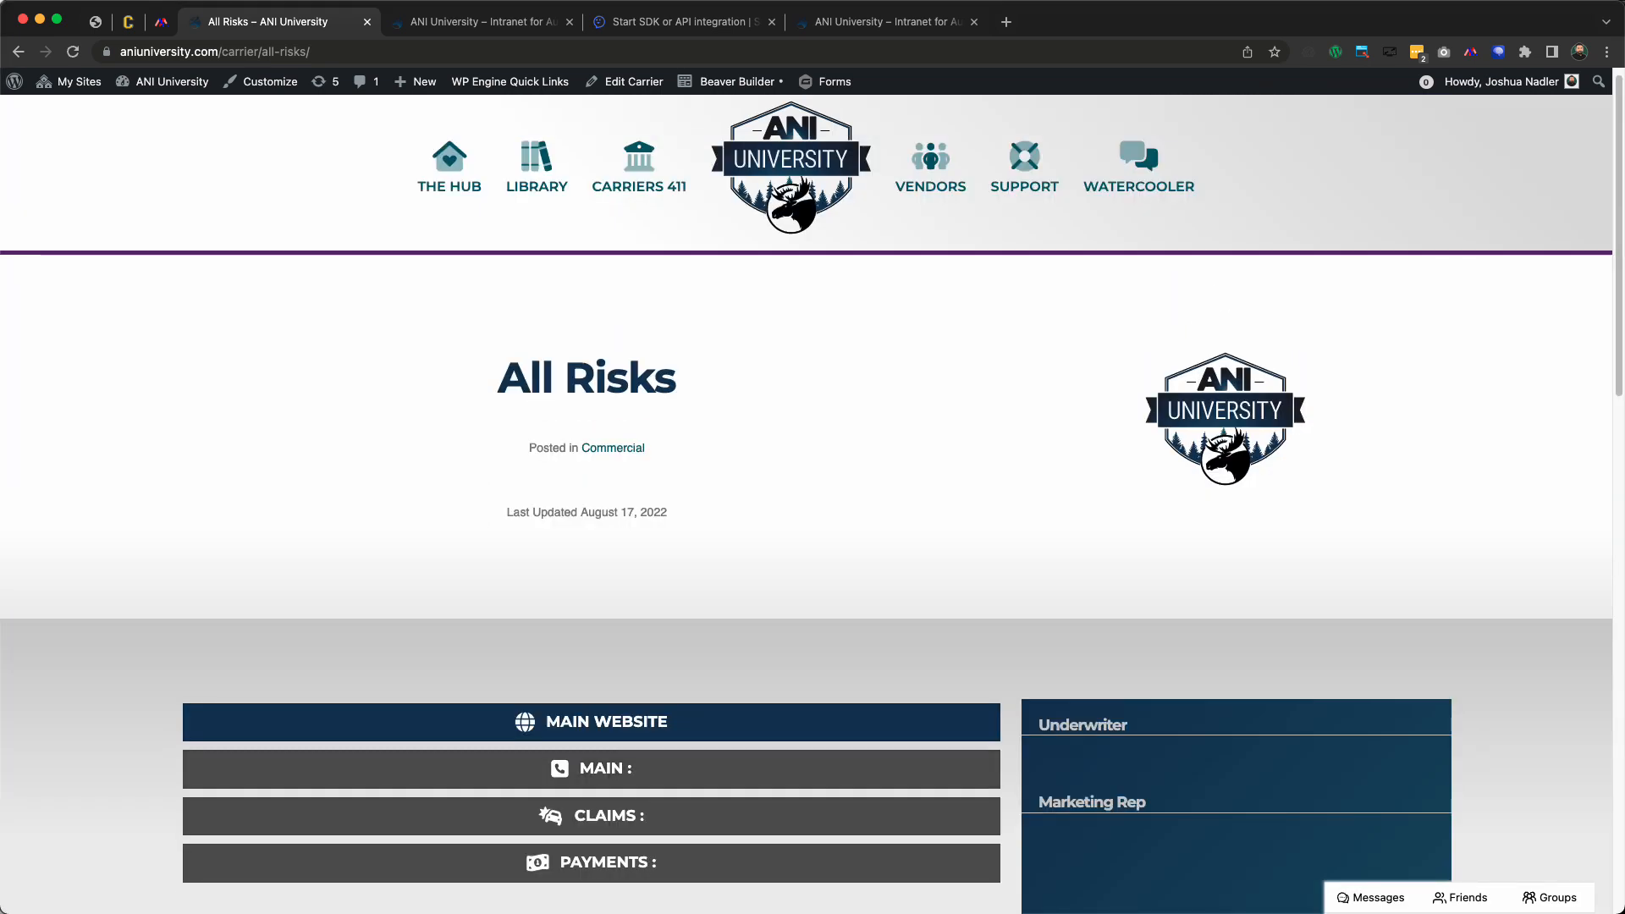
{"action": "scroll", "coordinate": [794, 506], "scroll_direction": "down", "scroll_amount": 3}
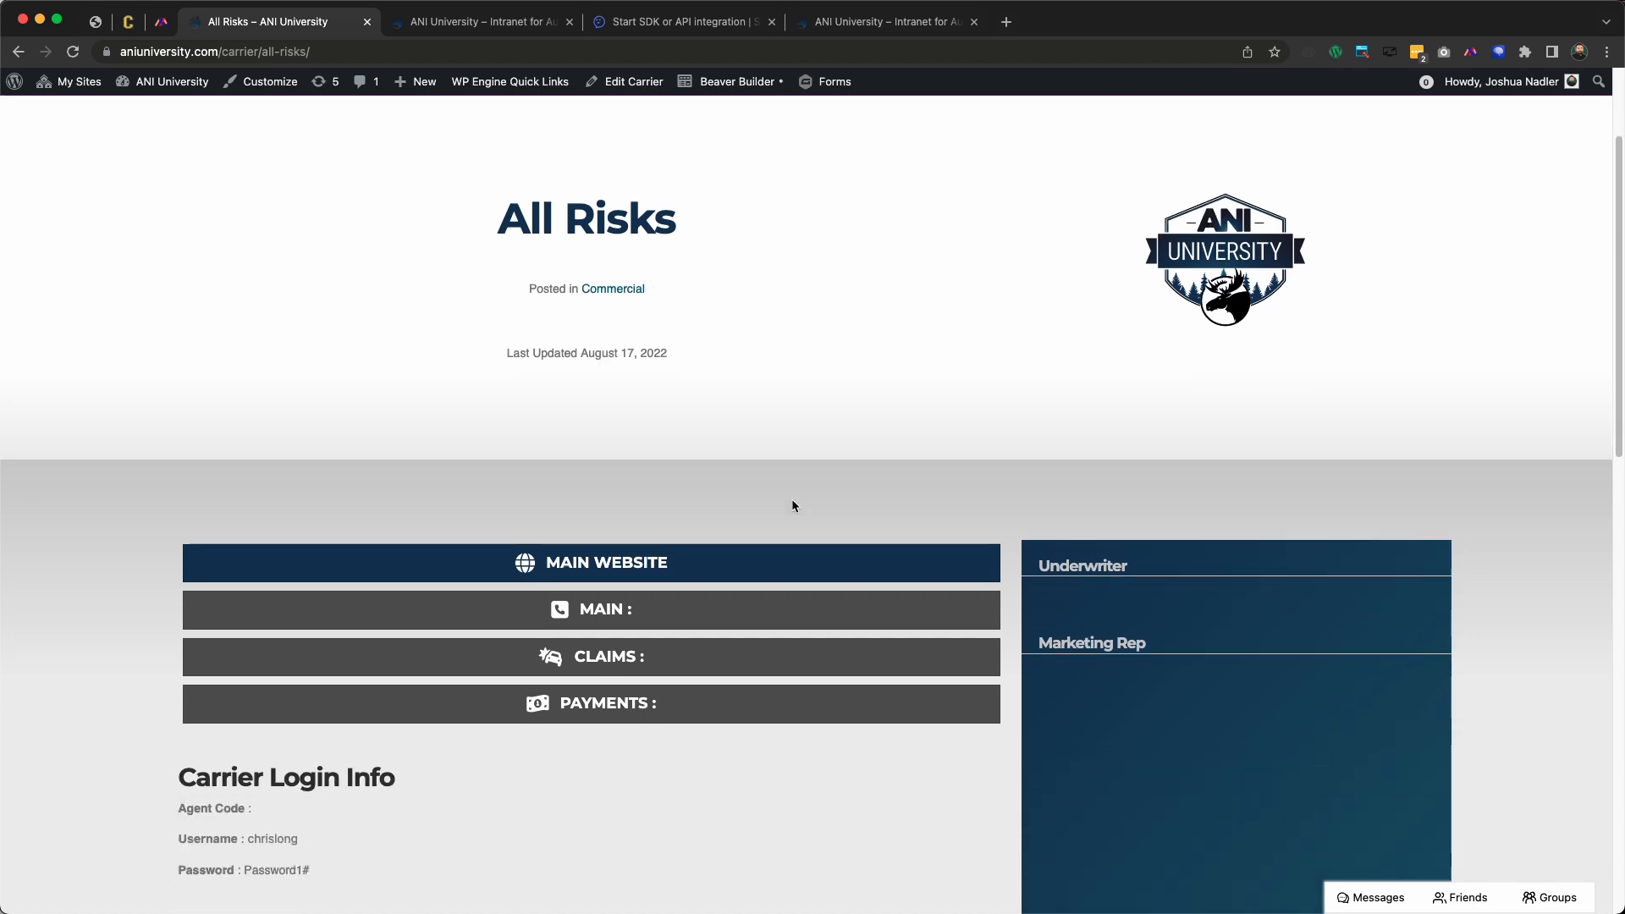
{"action": "scroll", "coordinate": [794, 506], "scroll_direction": "up", "scroll_amount": 3}
Open the Library page's I-9 2023 entry and review its layout from the header section to the footer
{"action": "mouse_move", "coordinate": [621, 205]}
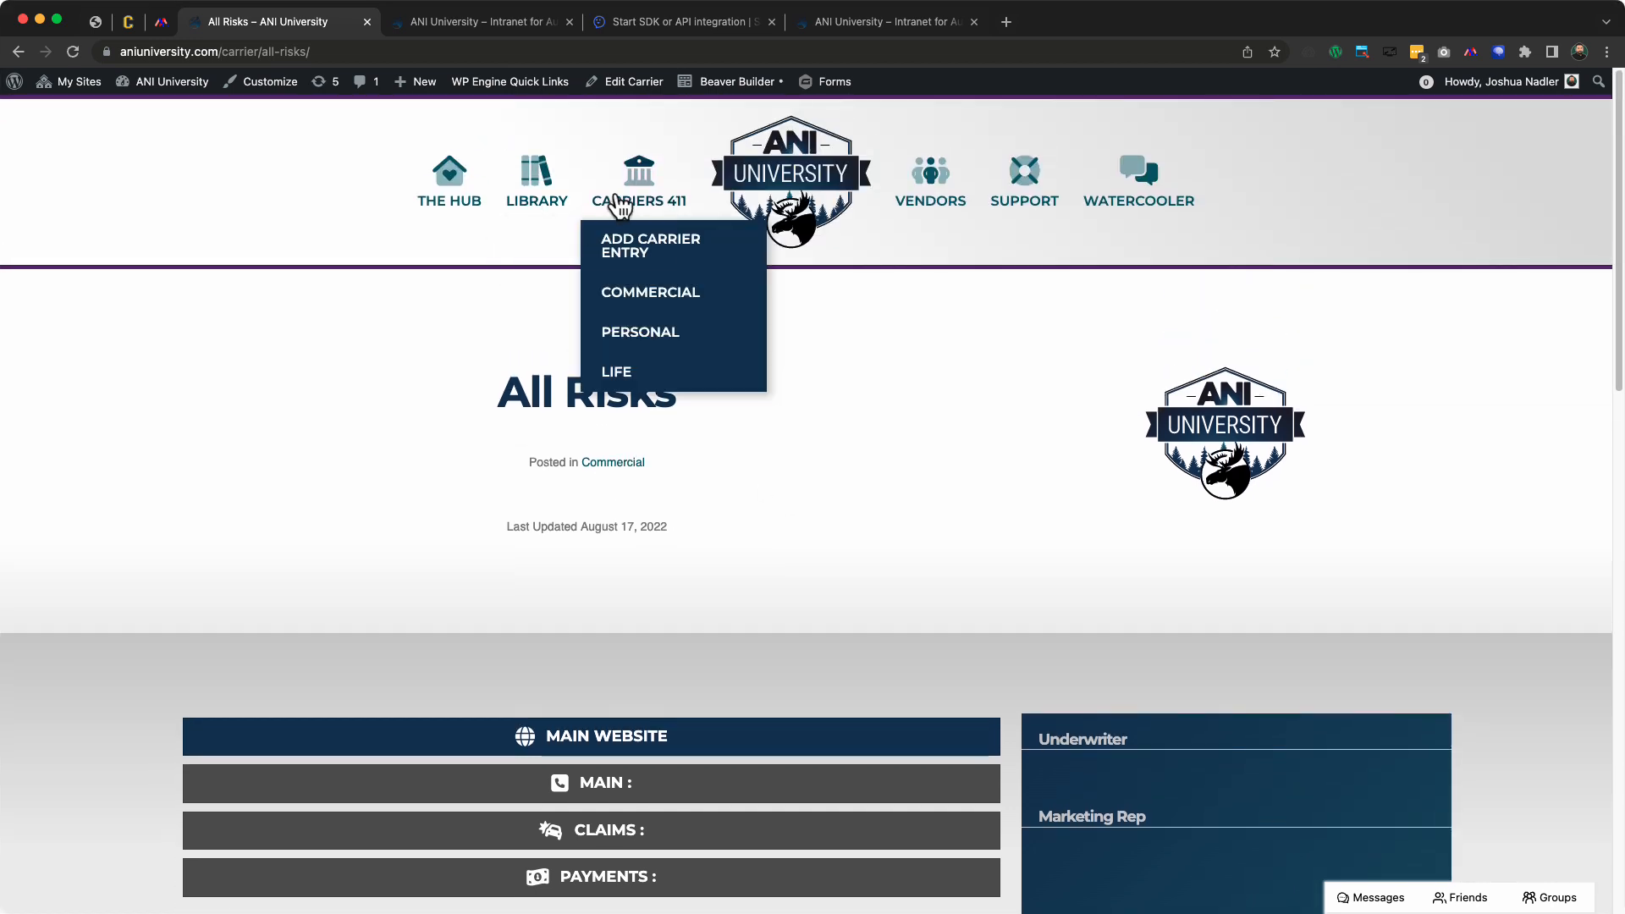
{"action": "left_click", "coordinate": [562, 200]}
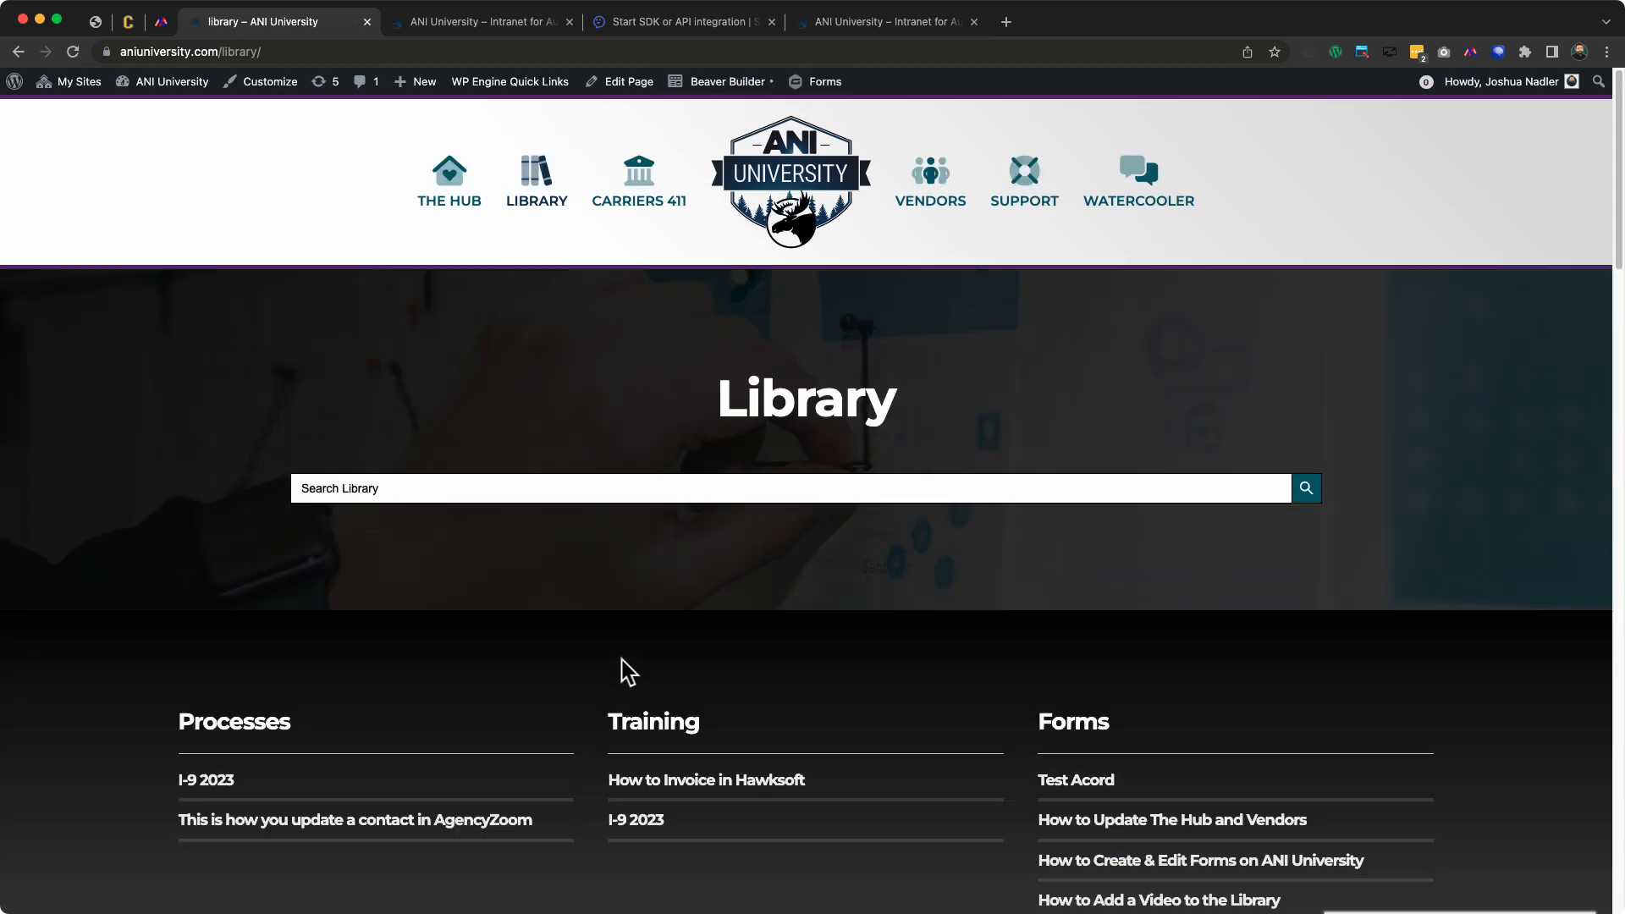
{"action": "scroll", "coordinate": [620, 671], "scroll_direction": "down", "scroll_amount": 4}
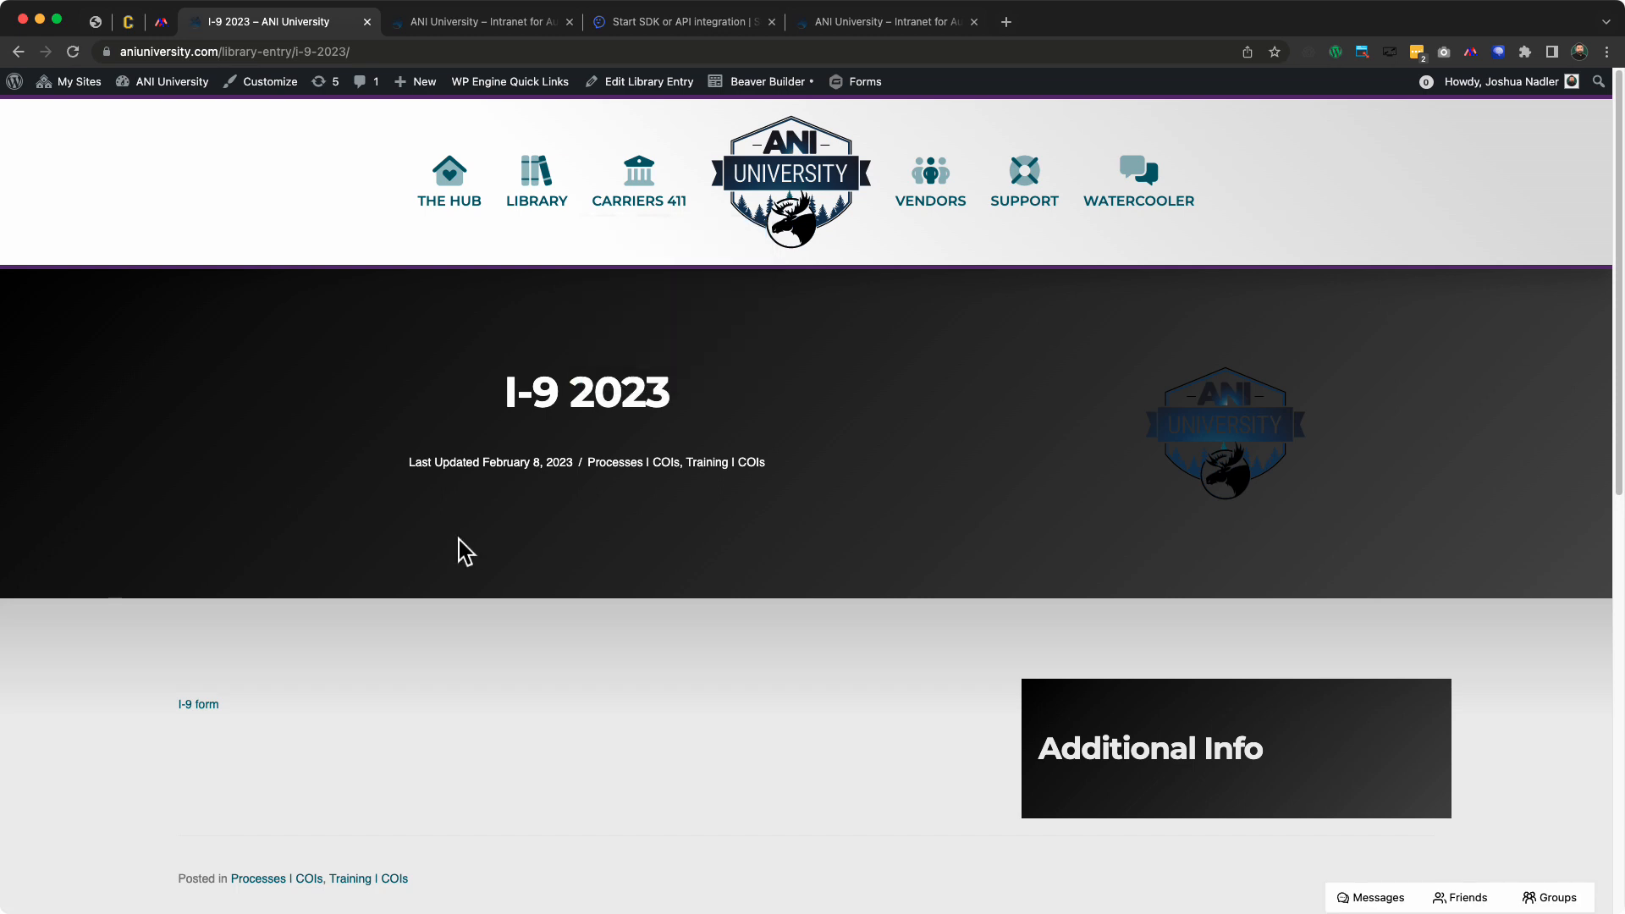
{"action": "scroll", "coordinate": [470, 465], "scroll_direction": "down", "scroll_amount": 8}
{"action": "scroll", "coordinate": [470, 465], "scroll_direction": "up", "scroll_amount": 4}
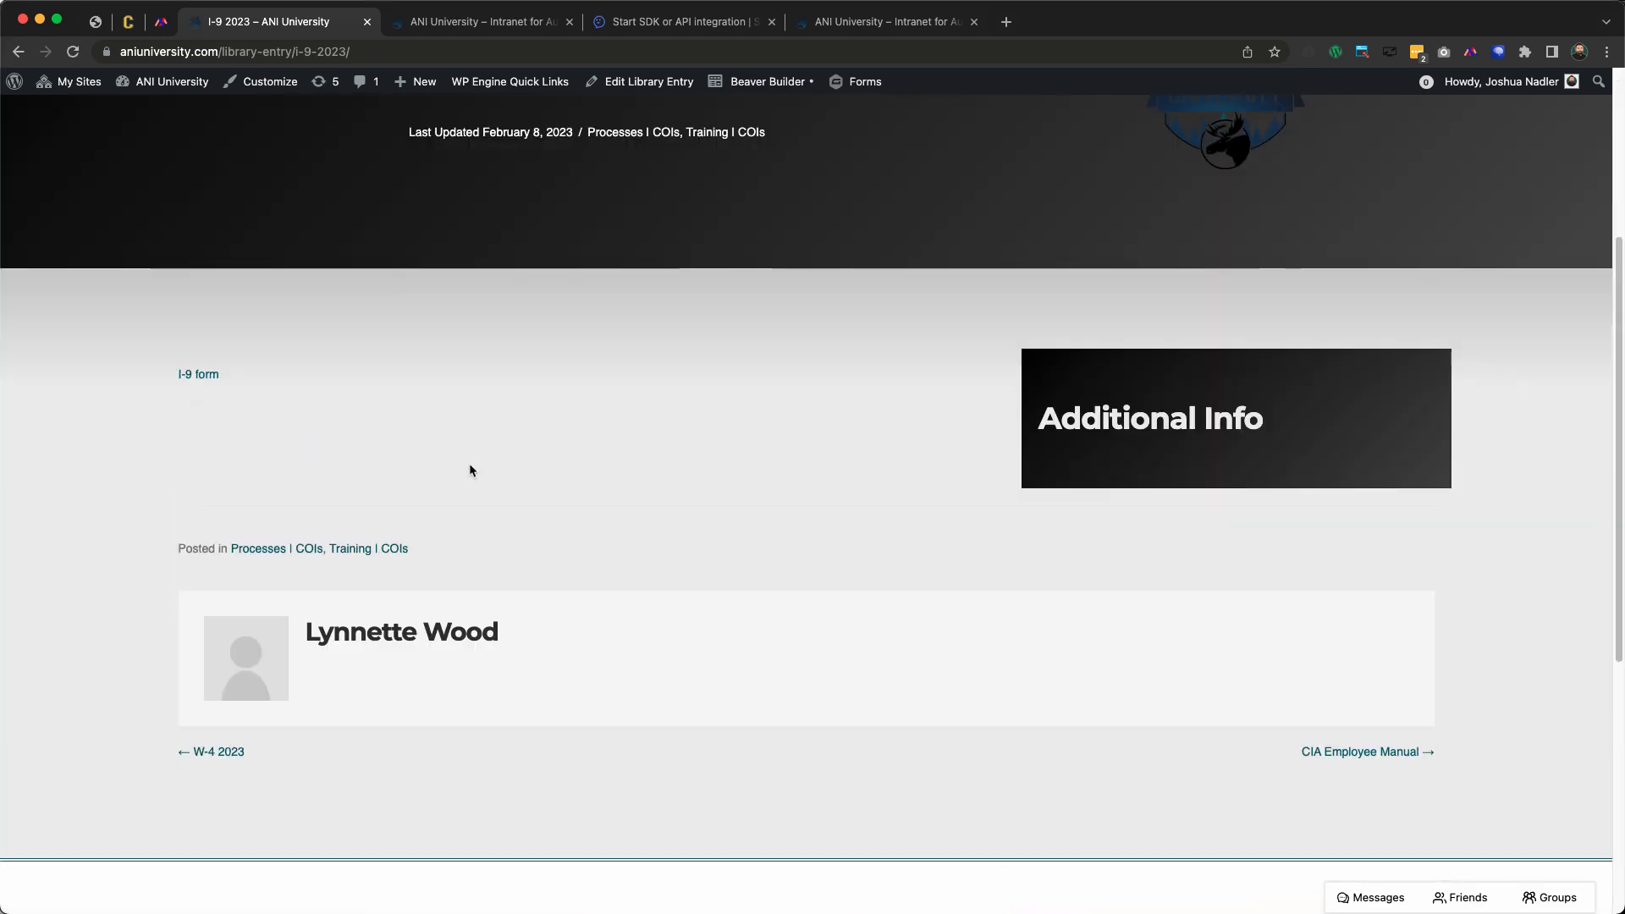
{"action": "scroll", "coordinate": [471, 471], "scroll_direction": "up", "scroll_amount": 4}
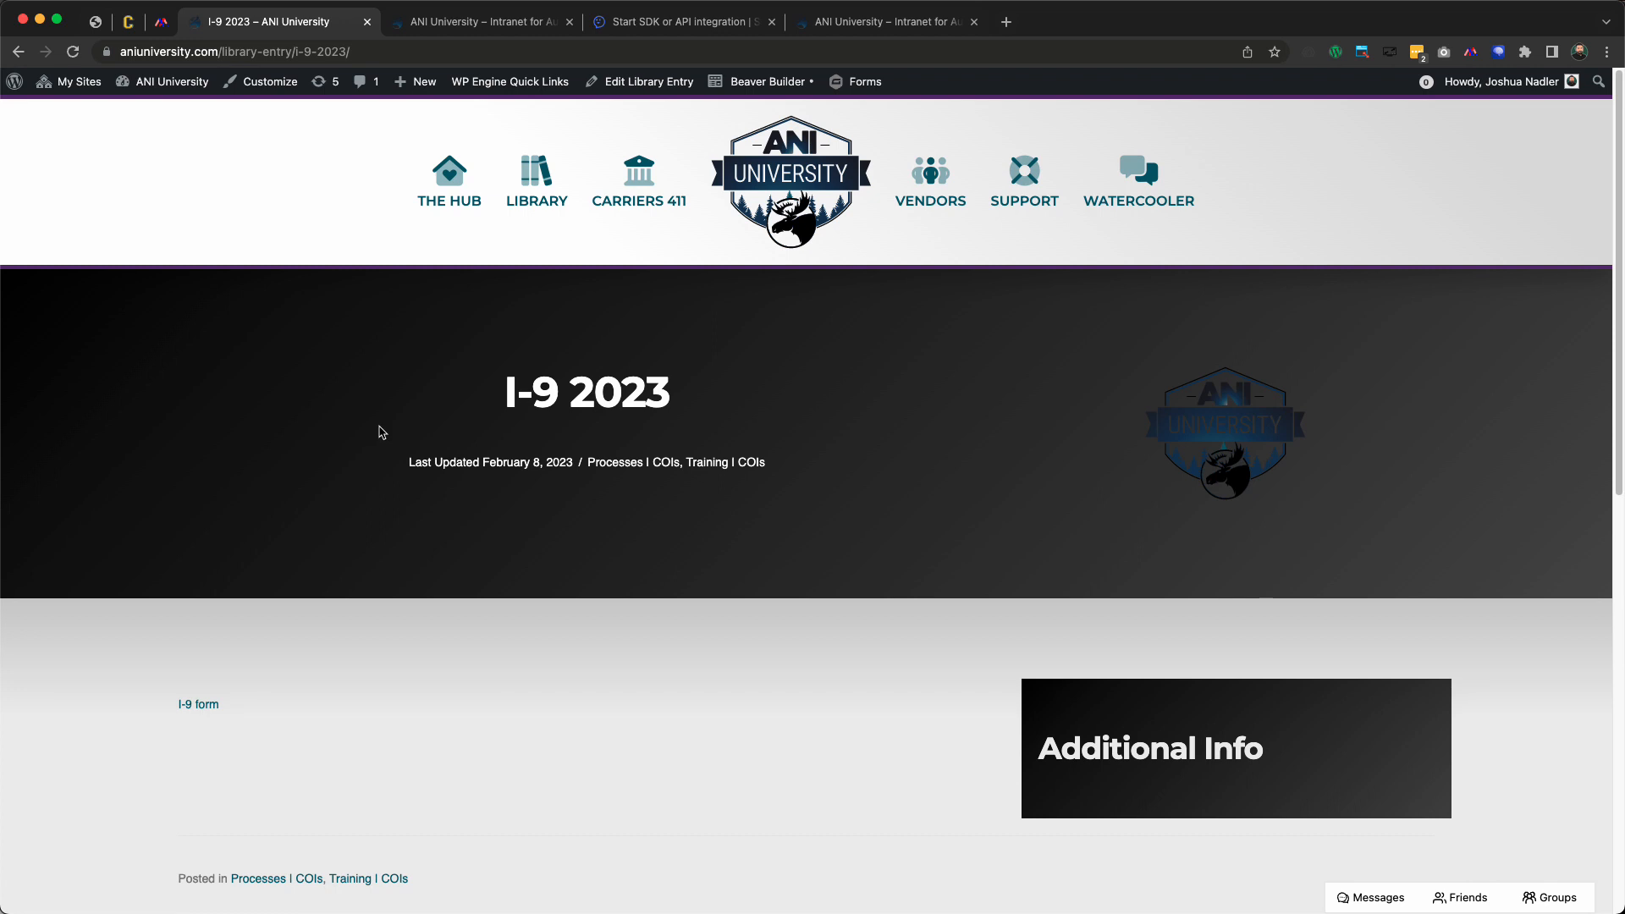
Open the I-9 2023 library entry for editing and examine its fields, including Video Link and Additional Information
{"action": "left_click", "coordinate": [666, 85]}
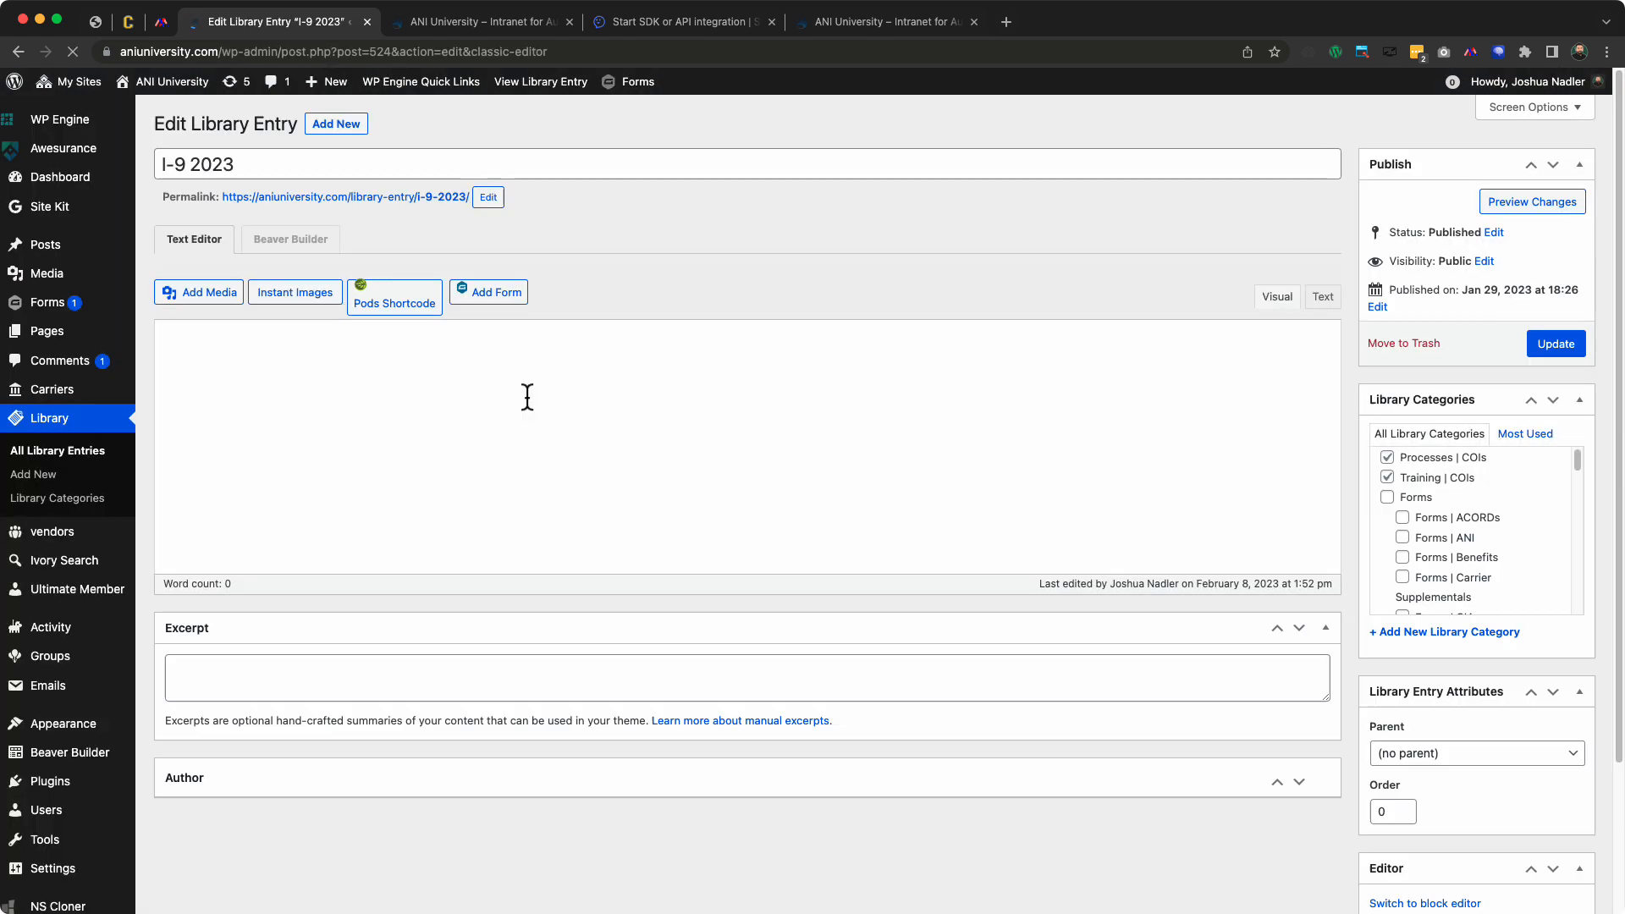
{"action": "scroll", "coordinate": [529, 555], "scroll_direction": "down", "scroll_amount": 2}
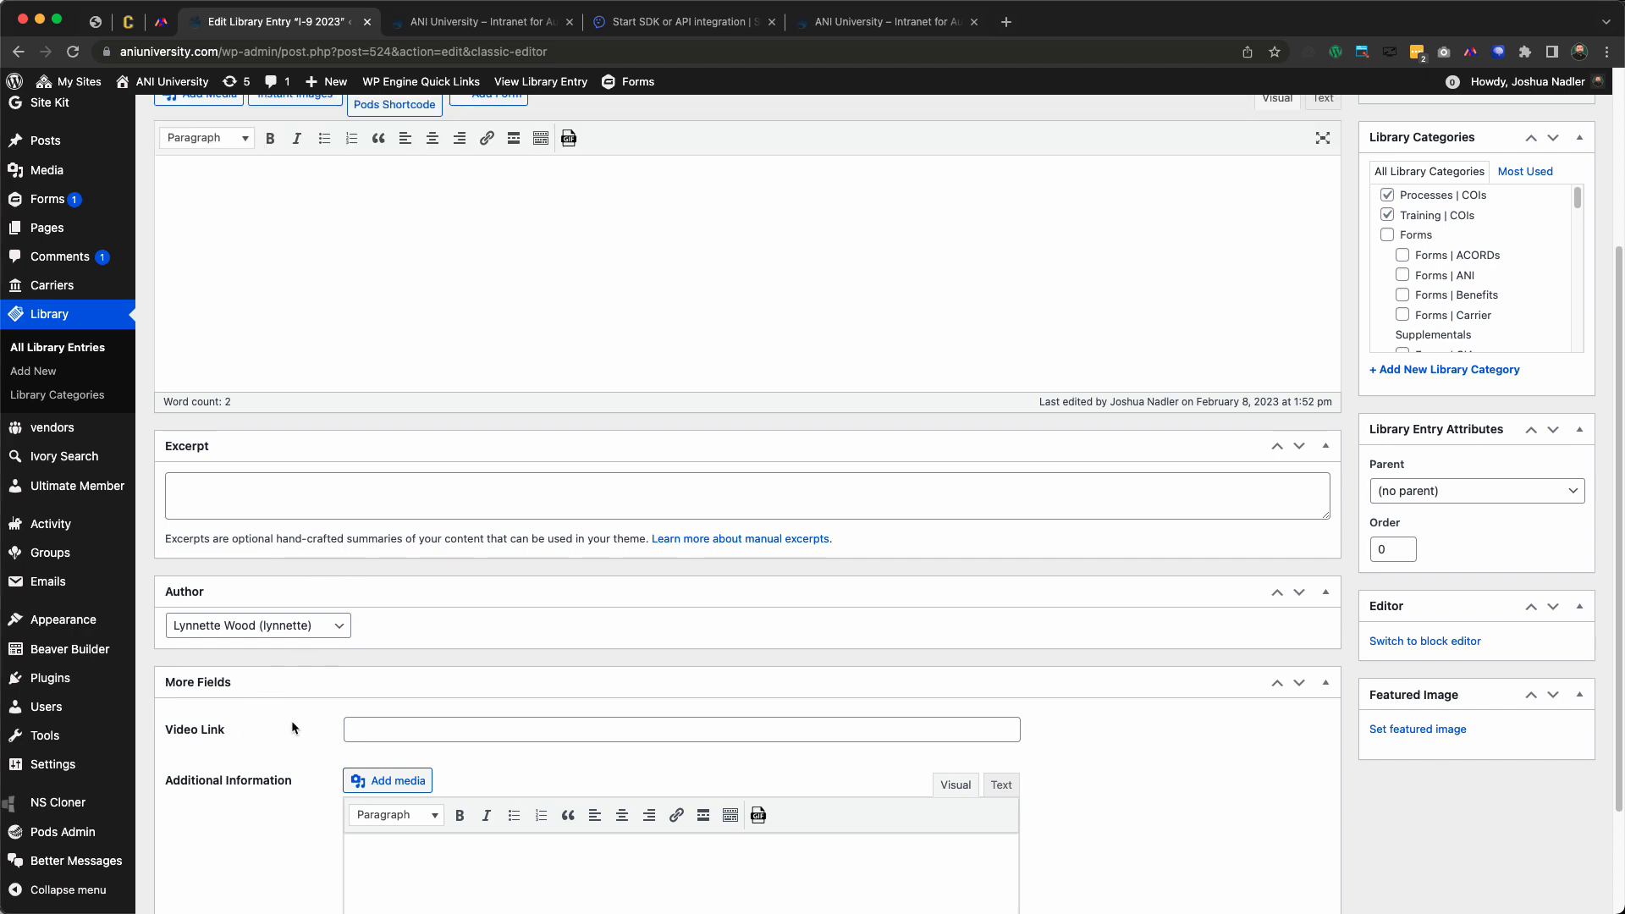
{"action": "scroll", "coordinate": [279, 729], "scroll_direction": "down", "scroll_amount": 2}
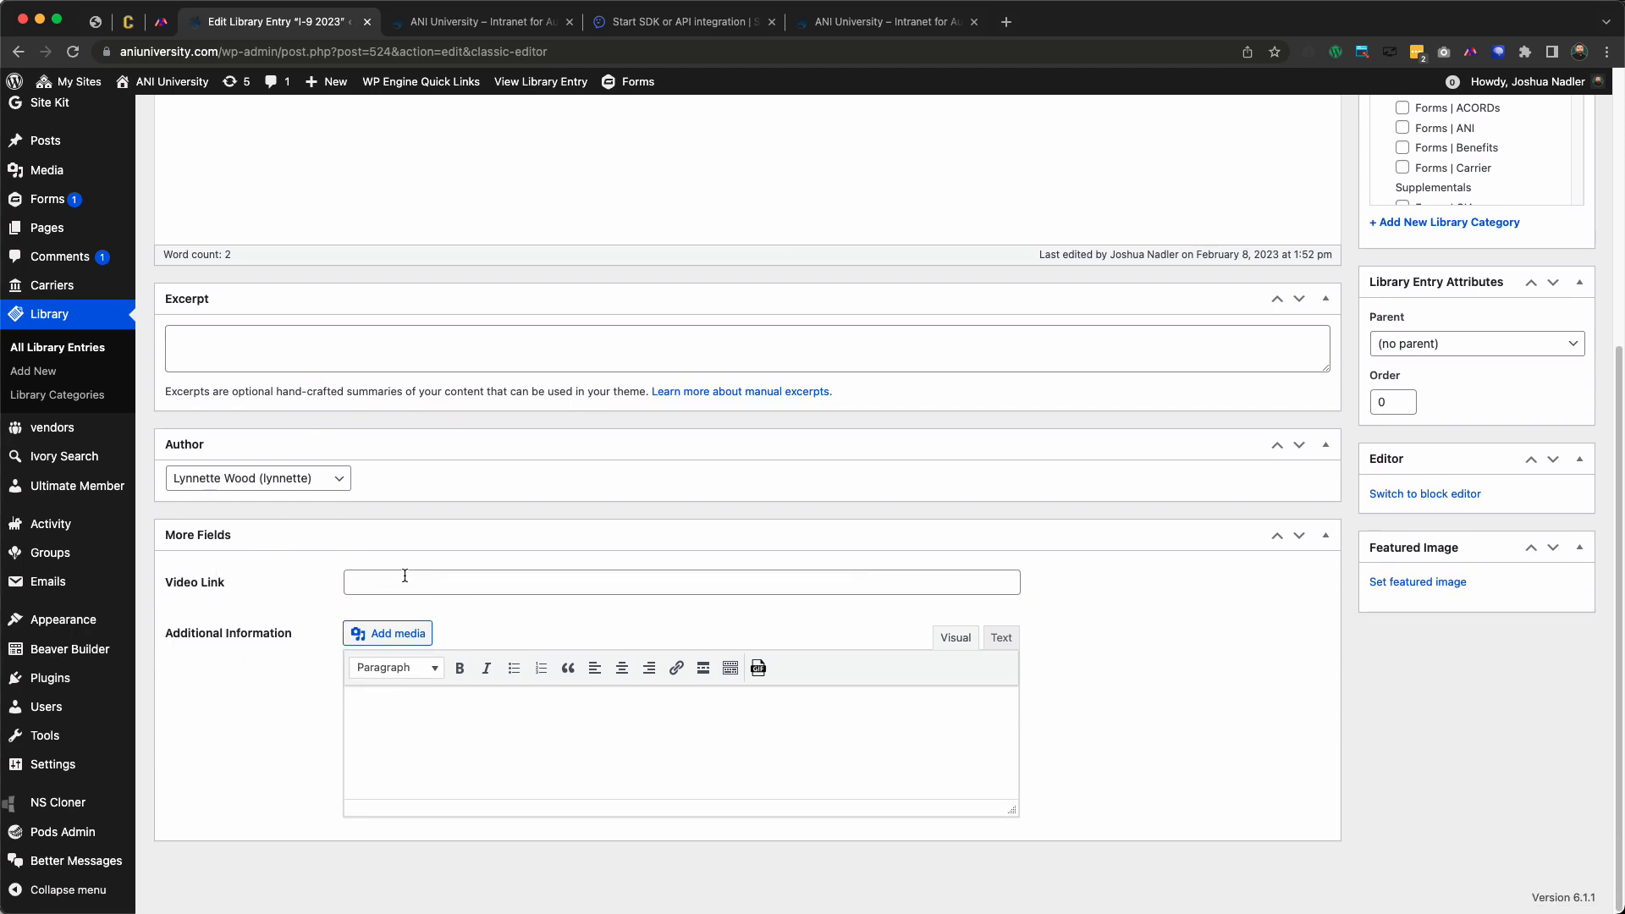
{"action": "left_click", "coordinate": [404, 582]}
{"action": "left_click", "coordinate": [314, 565]}
{"action": "scroll", "coordinate": [632, 178], "scroll_direction": "up", "scroll_amount": 5}
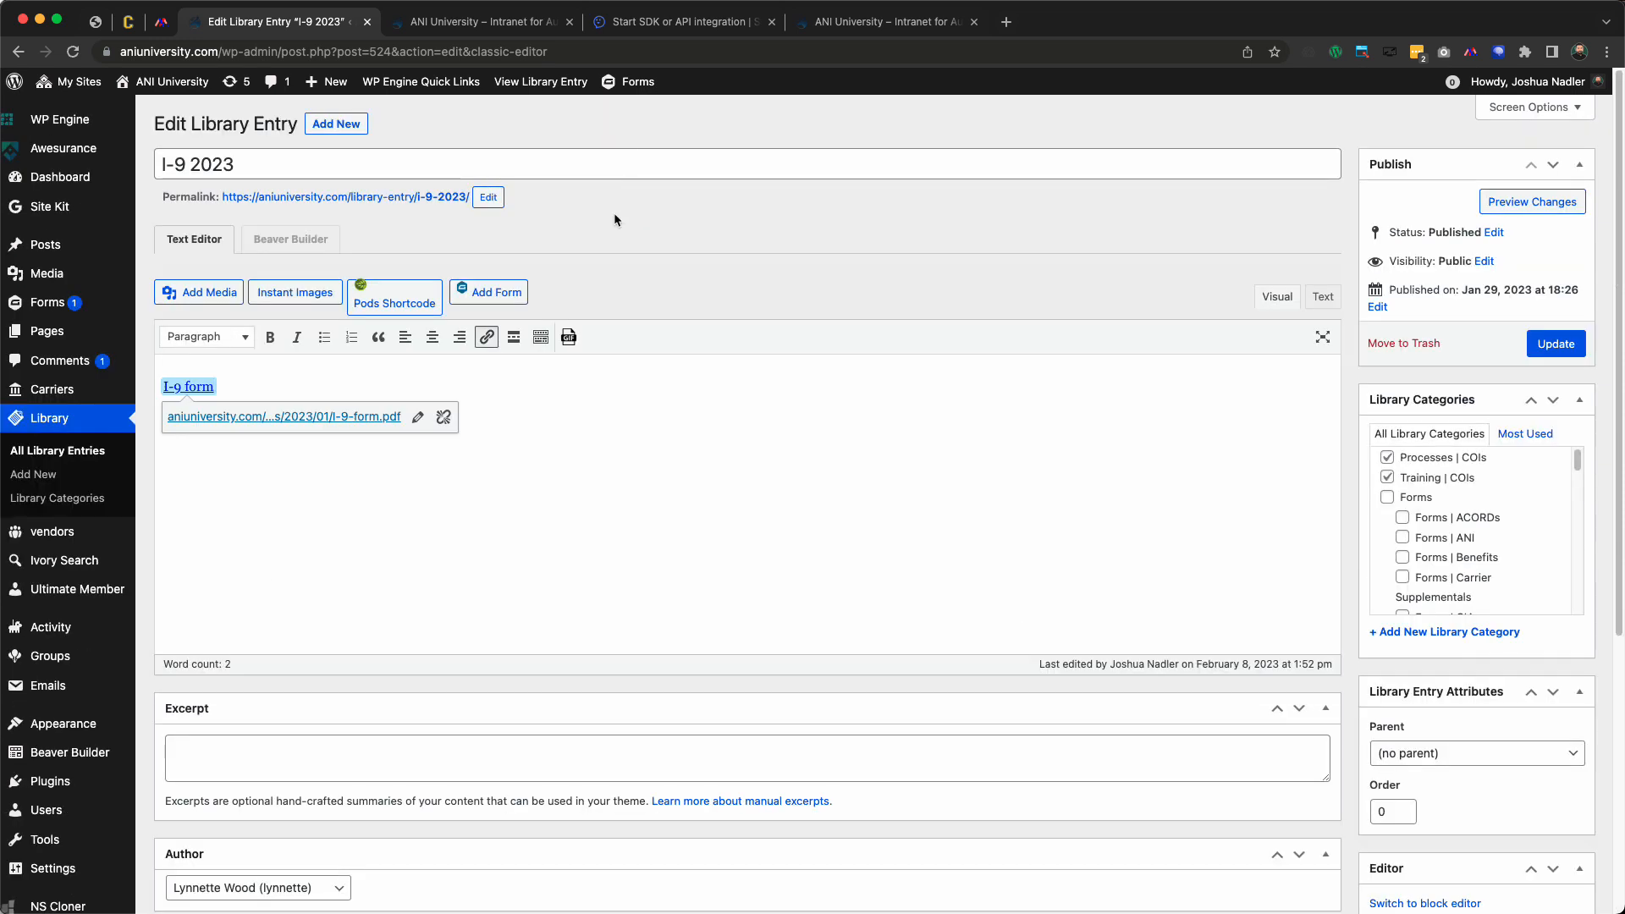
Search Google for "embed microsoft stream video" in a new tab and open the support article on embedding Stream content in third-party sites
{"action": "left_click", "coordinate": [1006, 21]}
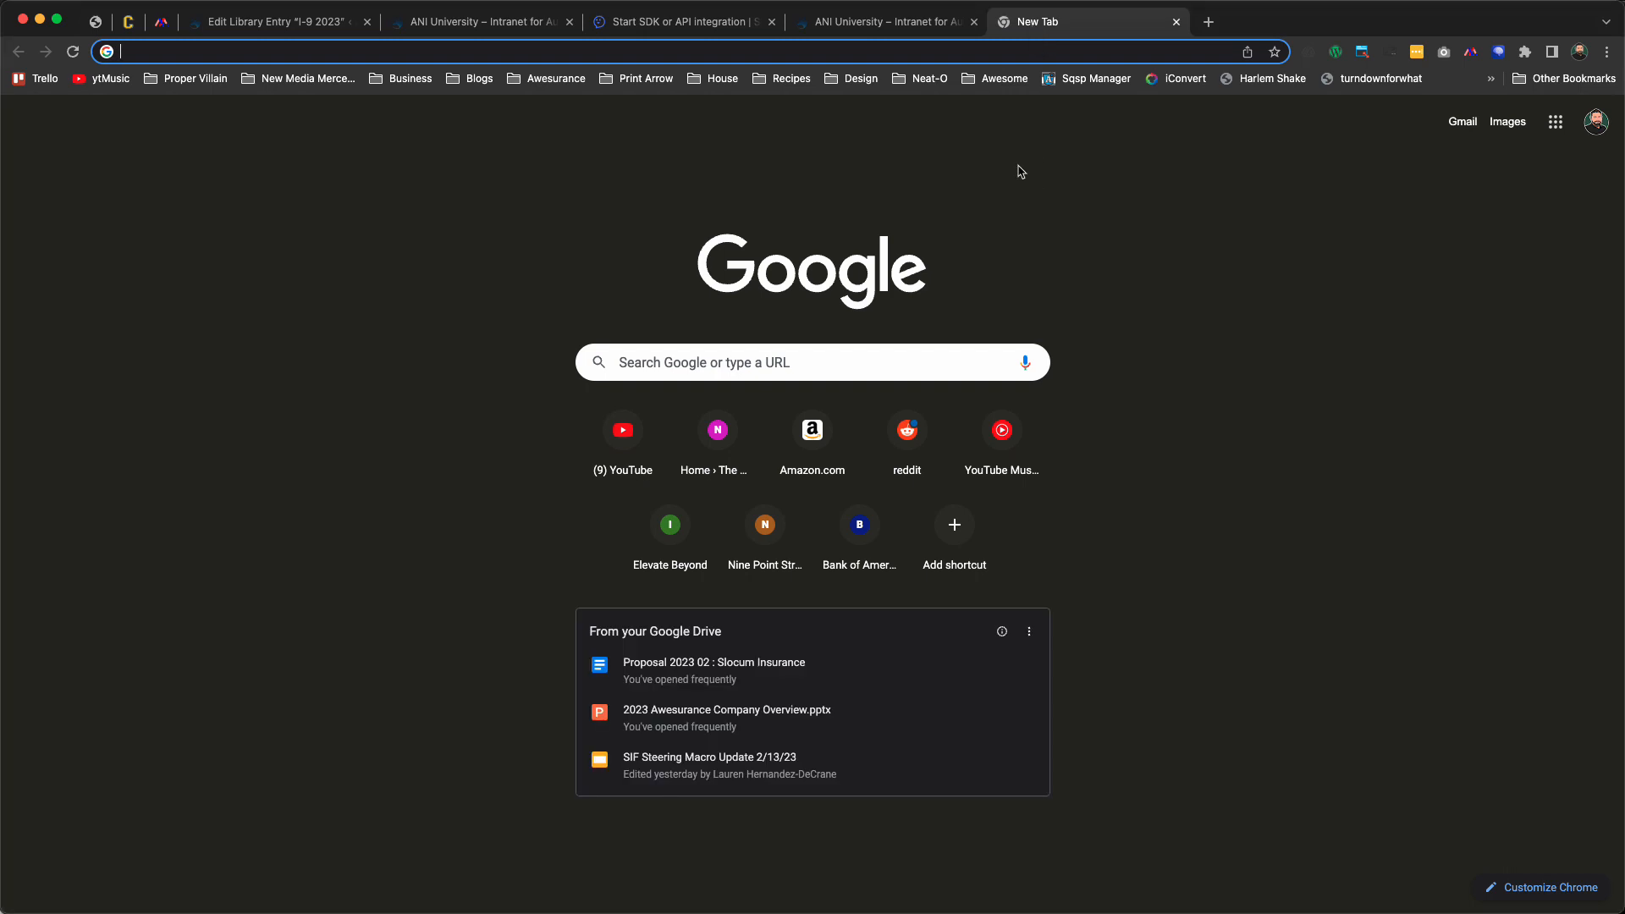
{"action": "type", "text": "embed mi"}
{"action": "type", "text": "rc"}
{"action": "key", "text": "BackSpace"}
{"action": "key", "text": "BackSpace"}
{"action": "type", "text": "crosoft stream"}
{"action": "key", "text": "Return"}
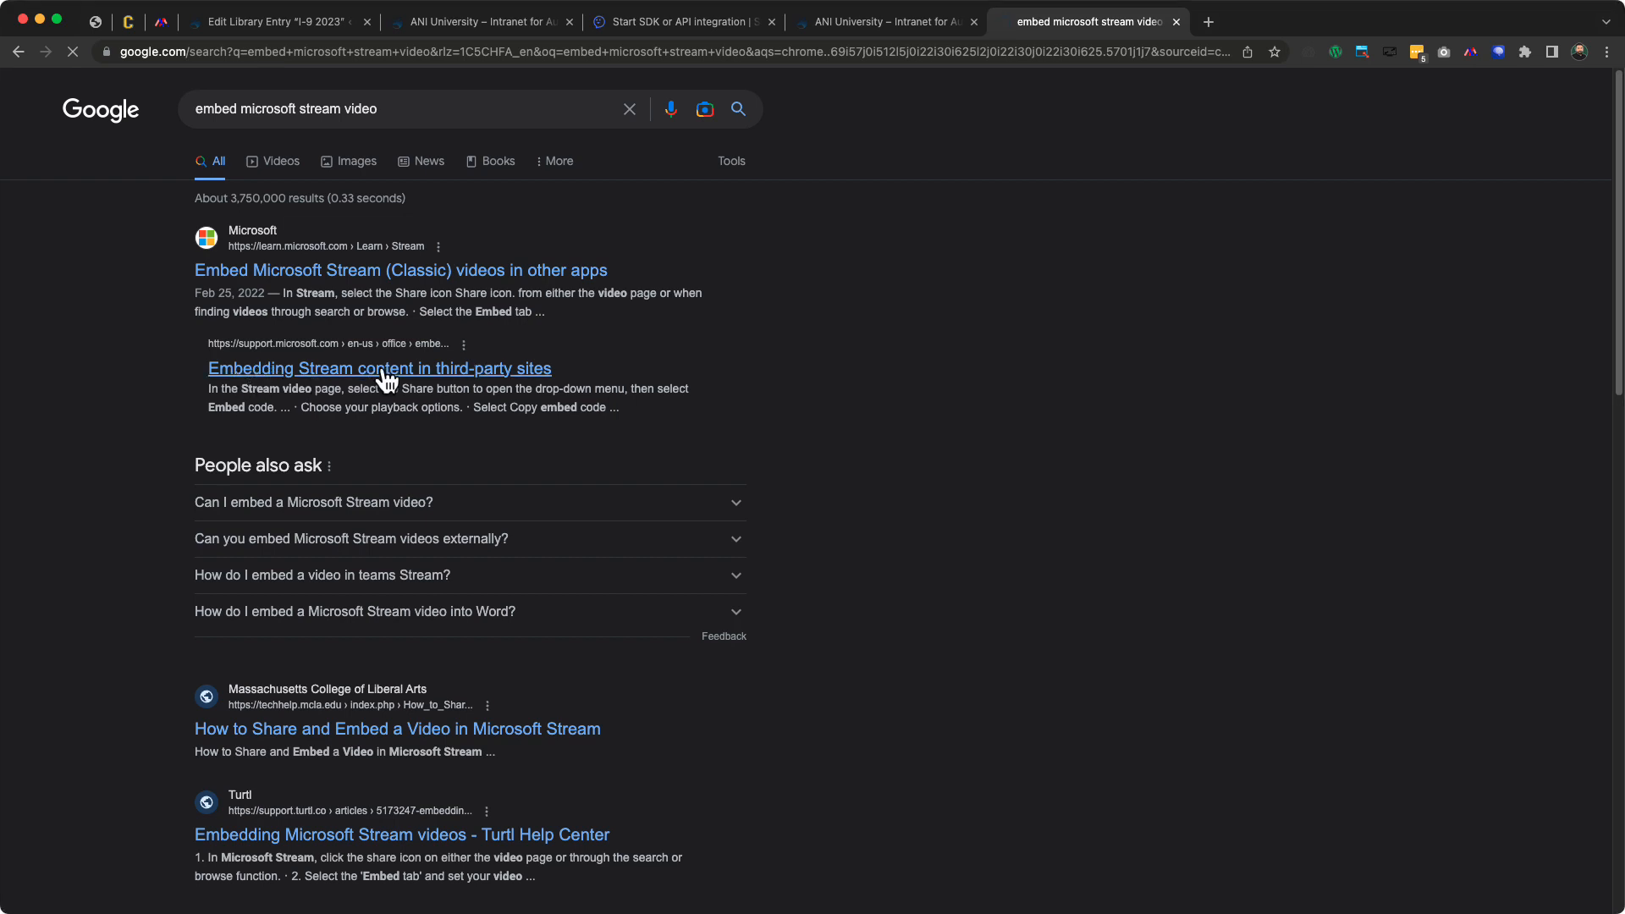
{"action": "left_click", "coordinate": [502, 370]}
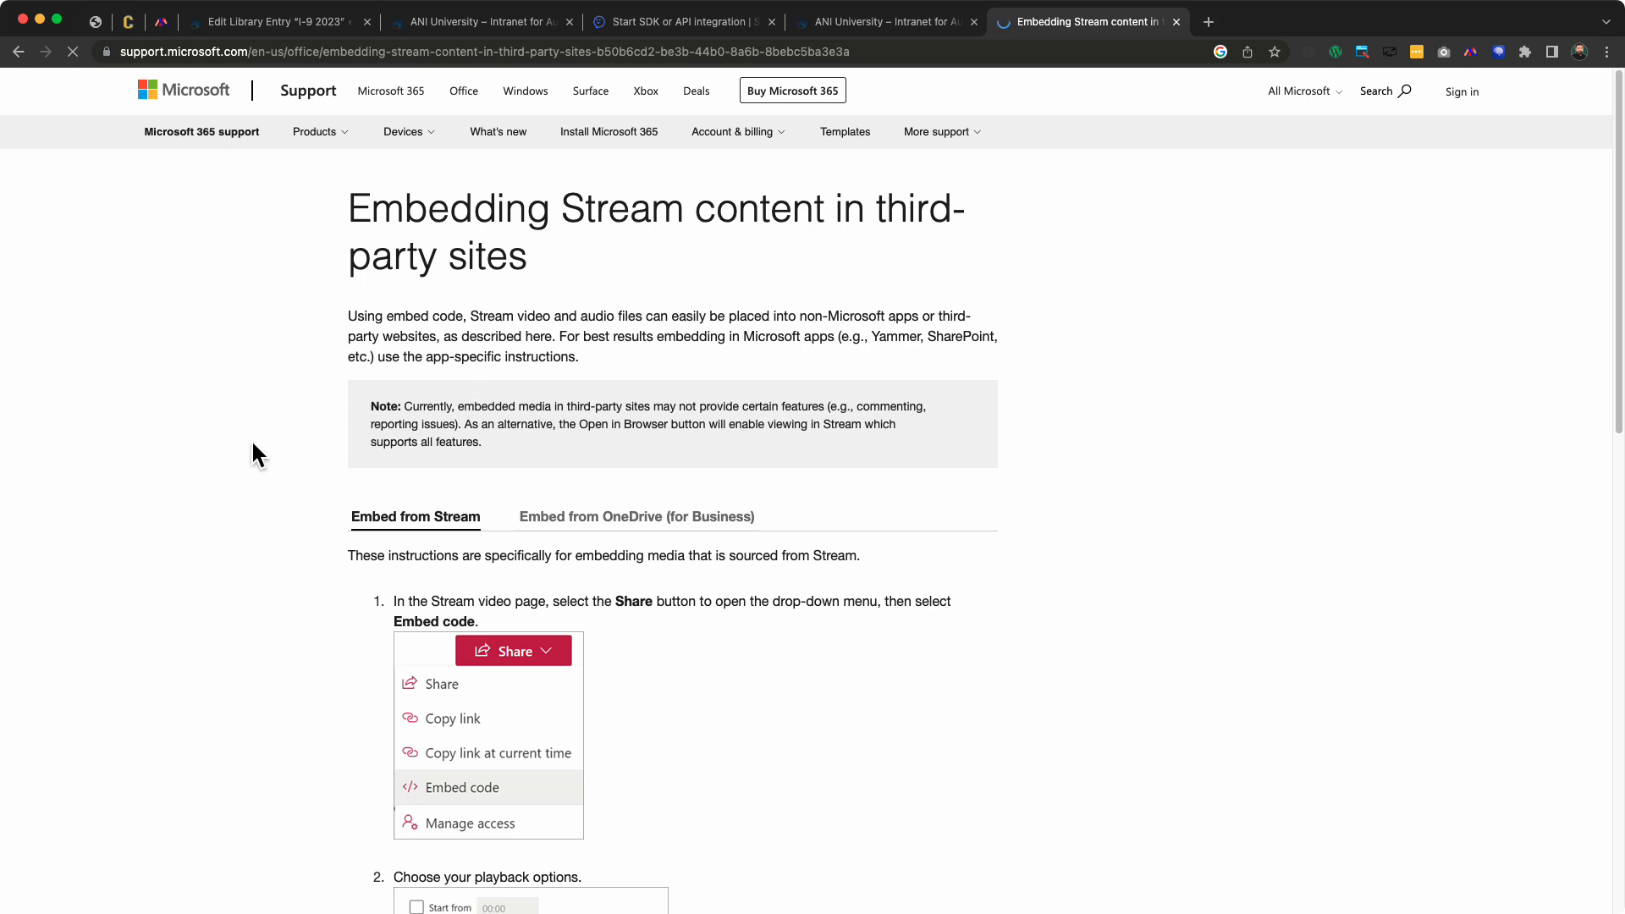
Read the Embed from Stream instructions, covering the share menu, playback options and copying the embed code
{"action": "scroll", "coordinate": [254, 455], "scroll_direction": "down", "scroll_amount": 3}
{"action": "scroll", "coordinate": [457, 632], "scroll_direction": "down", "scroll_amount": 8}
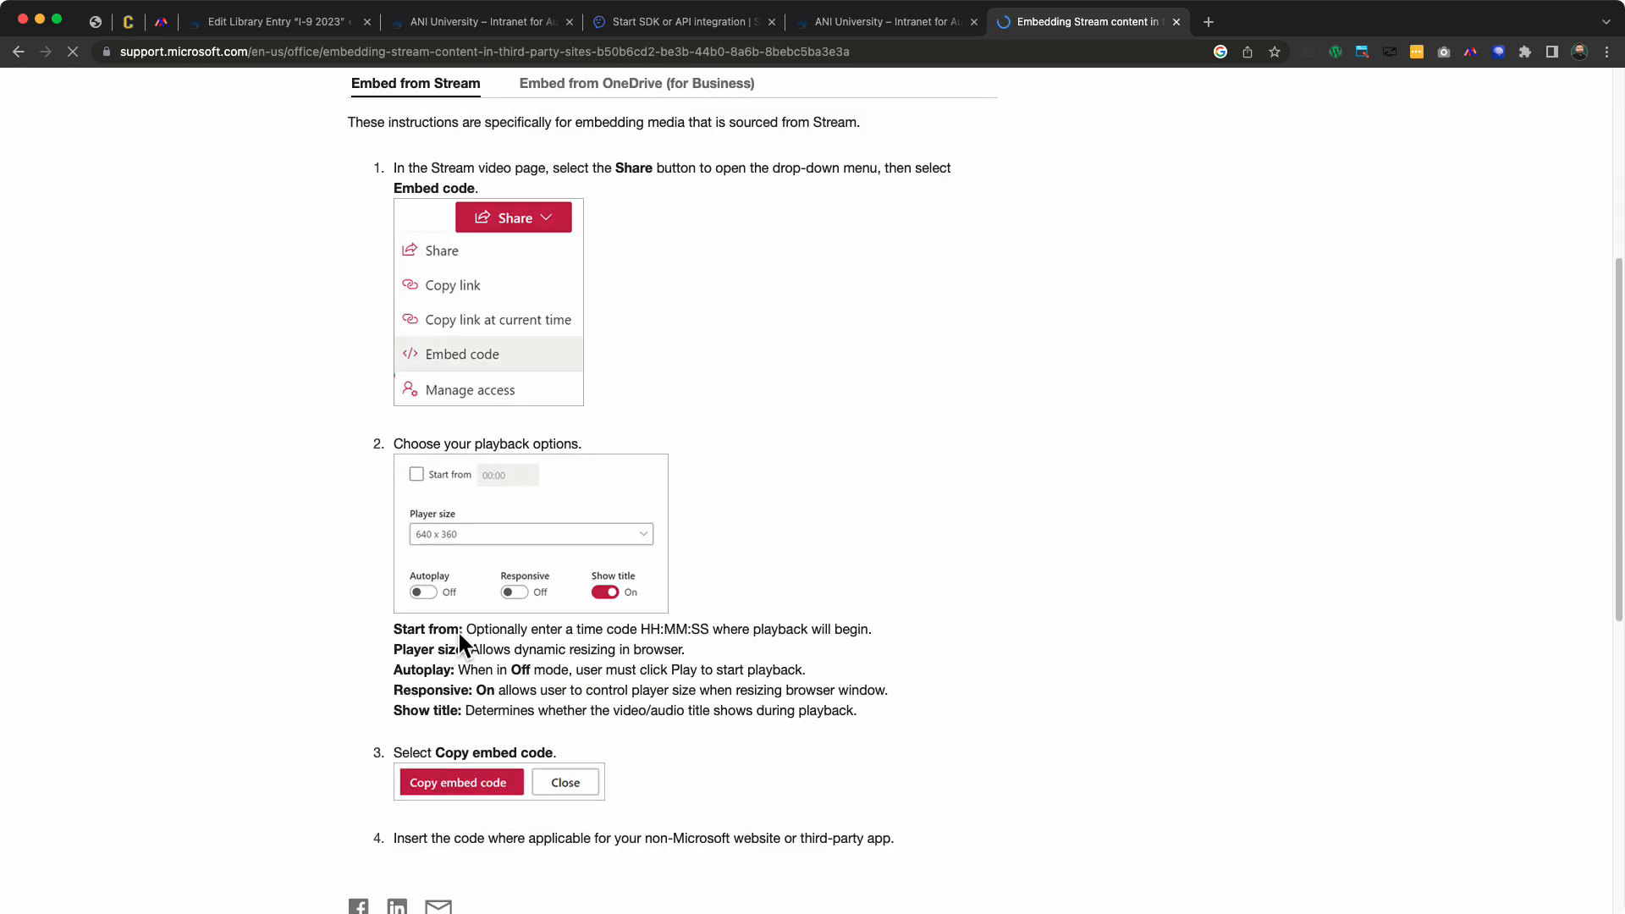
{"action": "scroll", "coordinate": [352, 549], "scroll_direction": "up", "scroll_amount": 3}
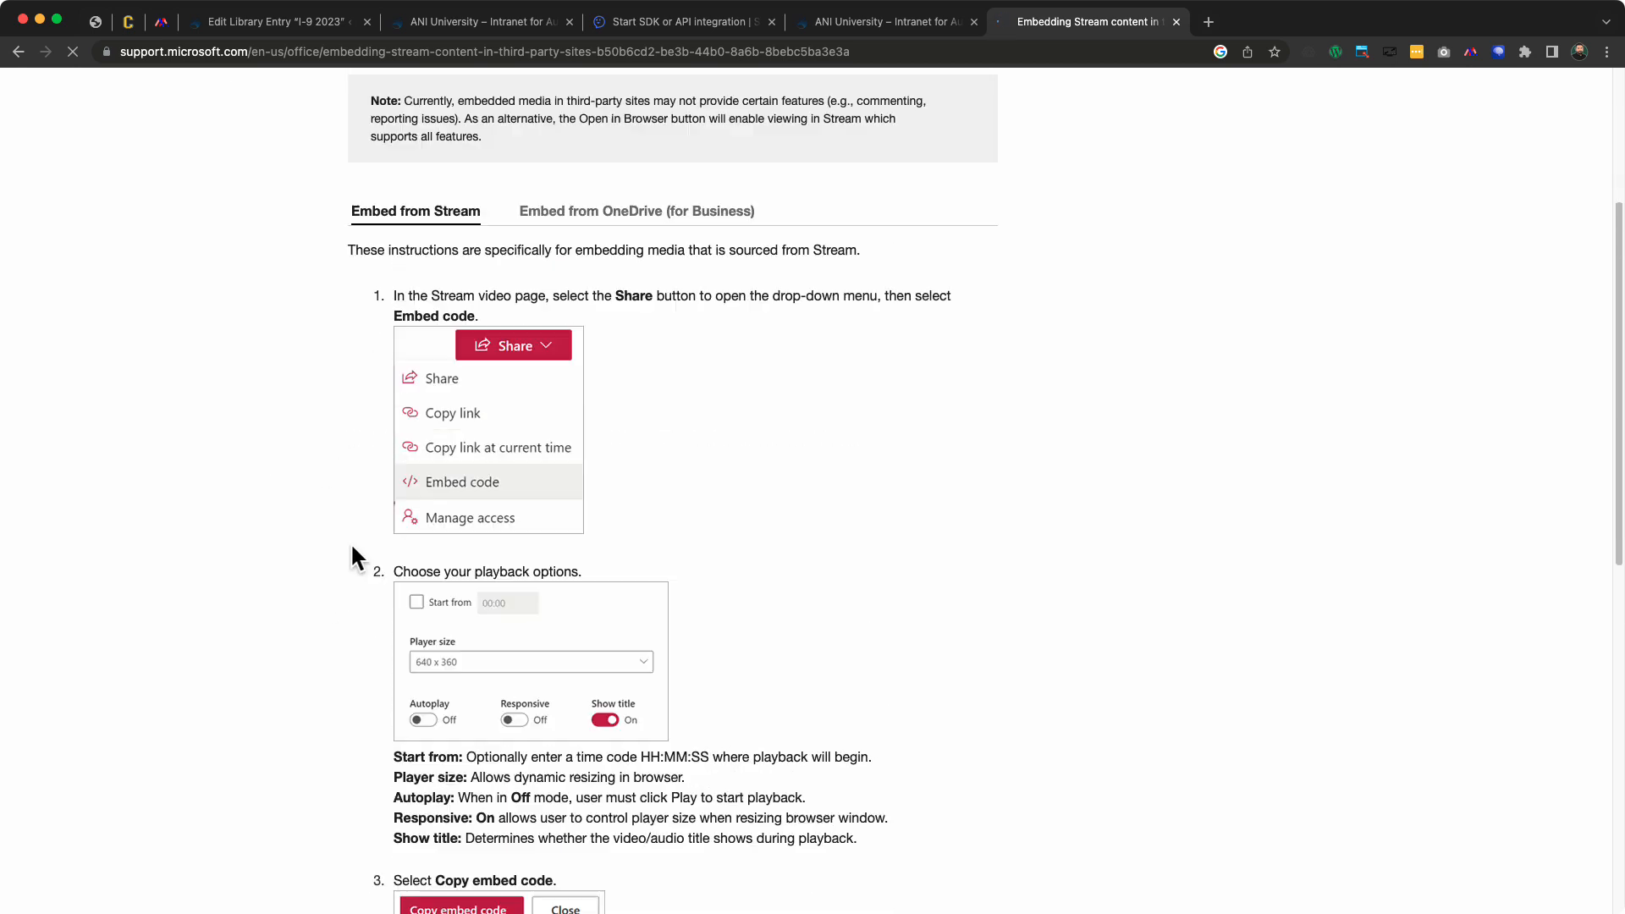
{"action": "scroll", "coordinate": [383, 457], "scroll_direction": "up", "scroll_amount": 7}
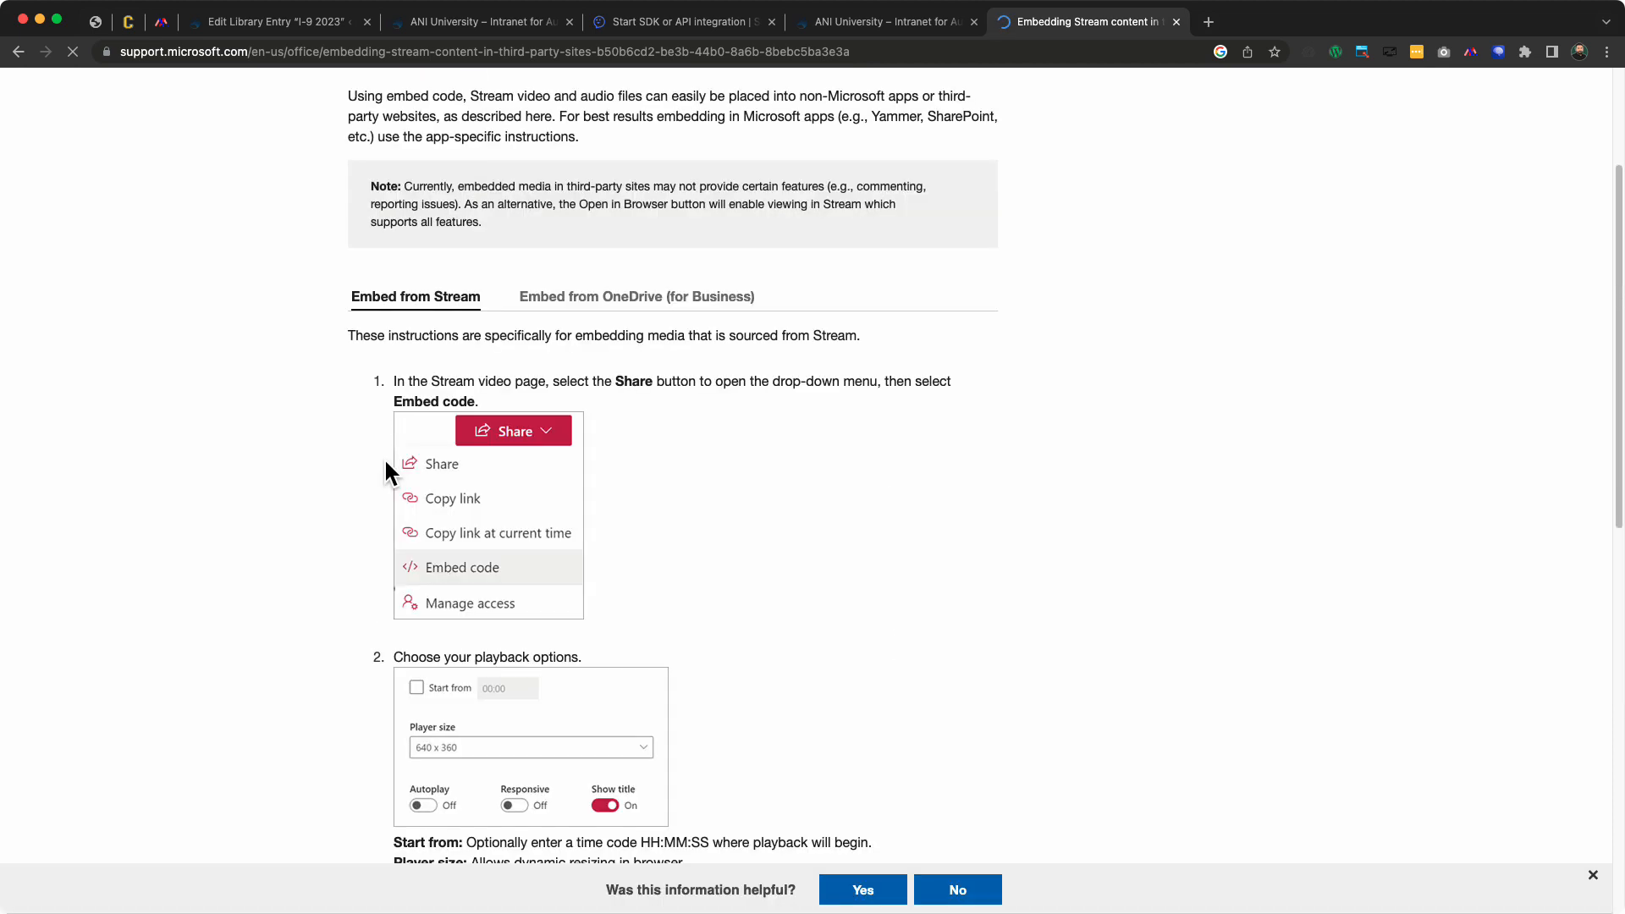
{"action": "left_click", "coordinate": [739, 61]}
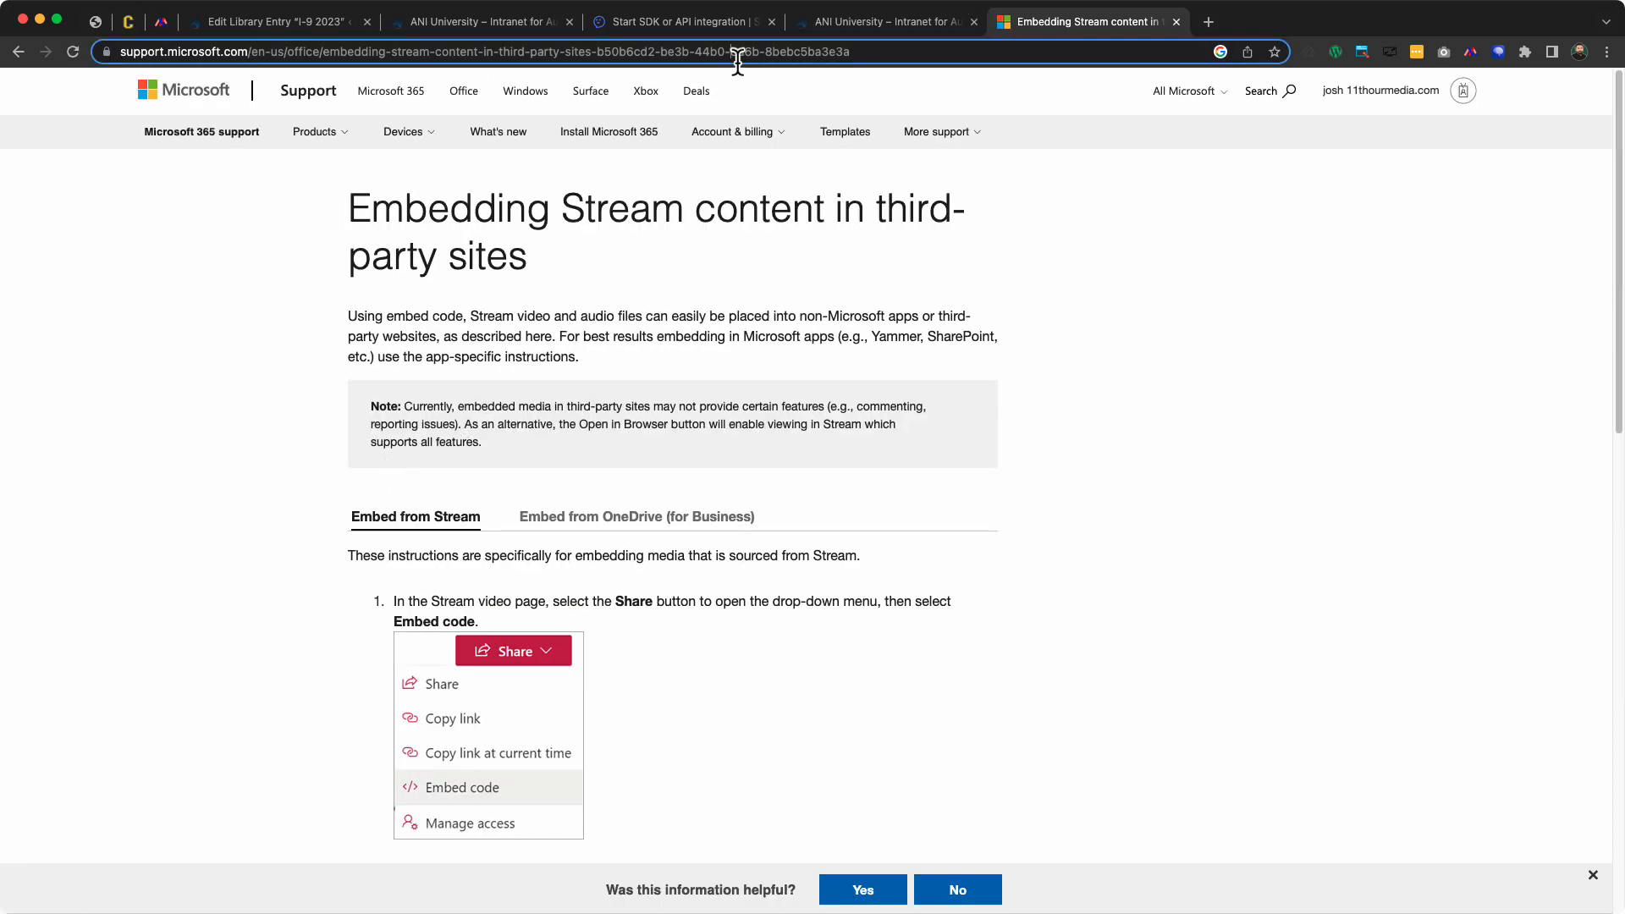
{"action": "left_click", "coordinate": [277, 431]}
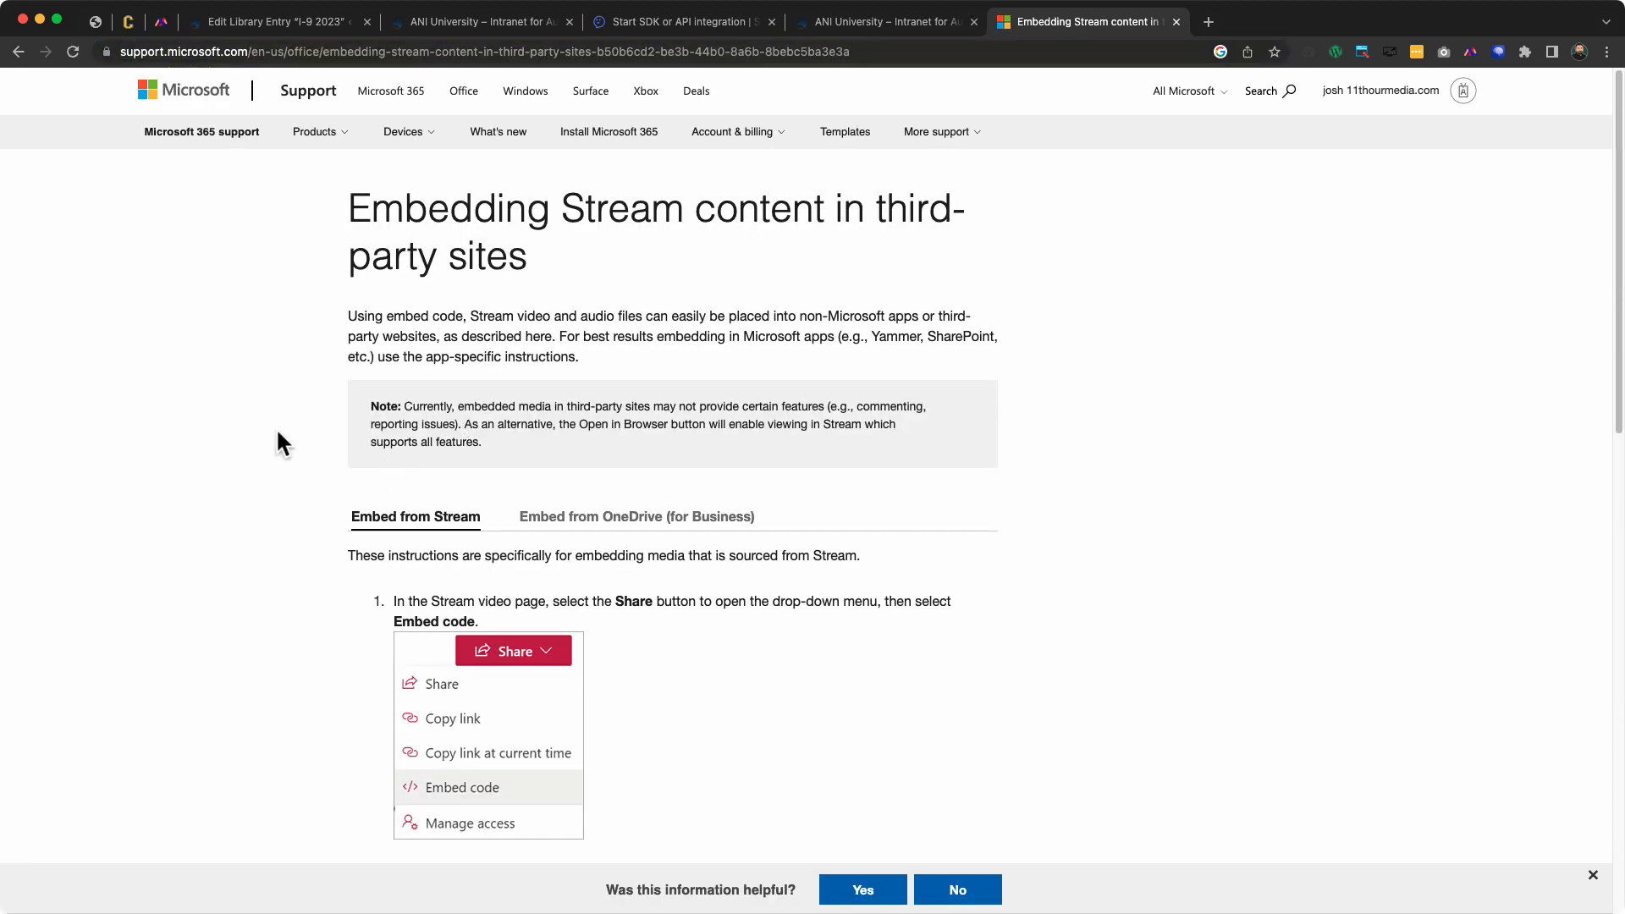
Open the Library Entries pod for editing from the Pods Admin list
{"action": "left_click", "coordinate": [891, 24]}
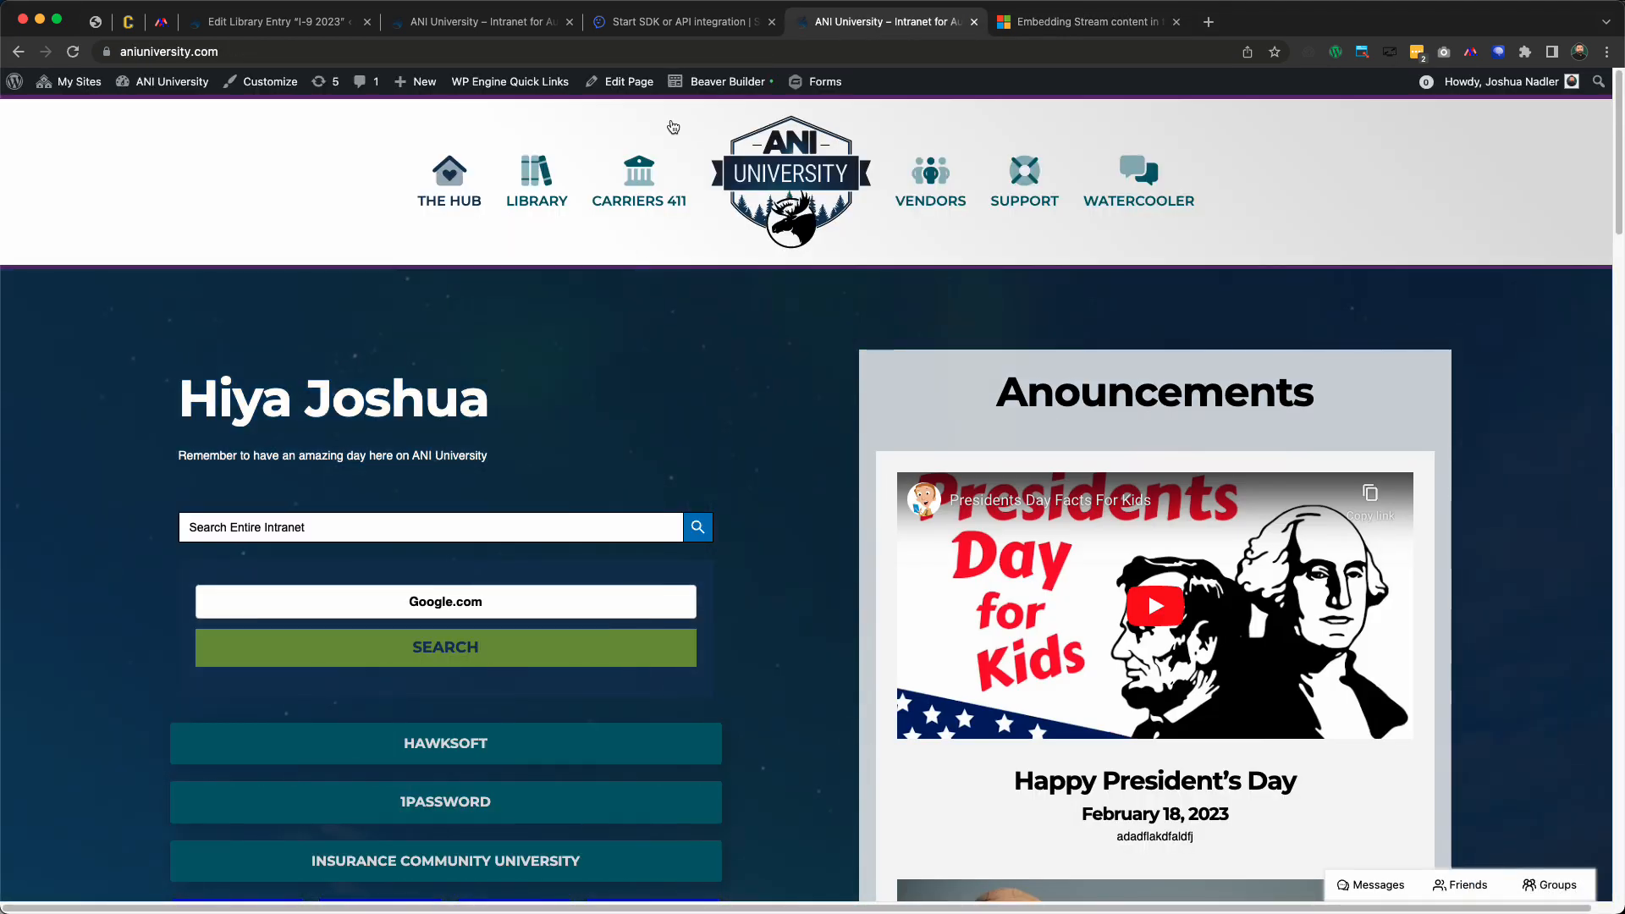
{"action": "left_click", "coordinate": [489, 26]}
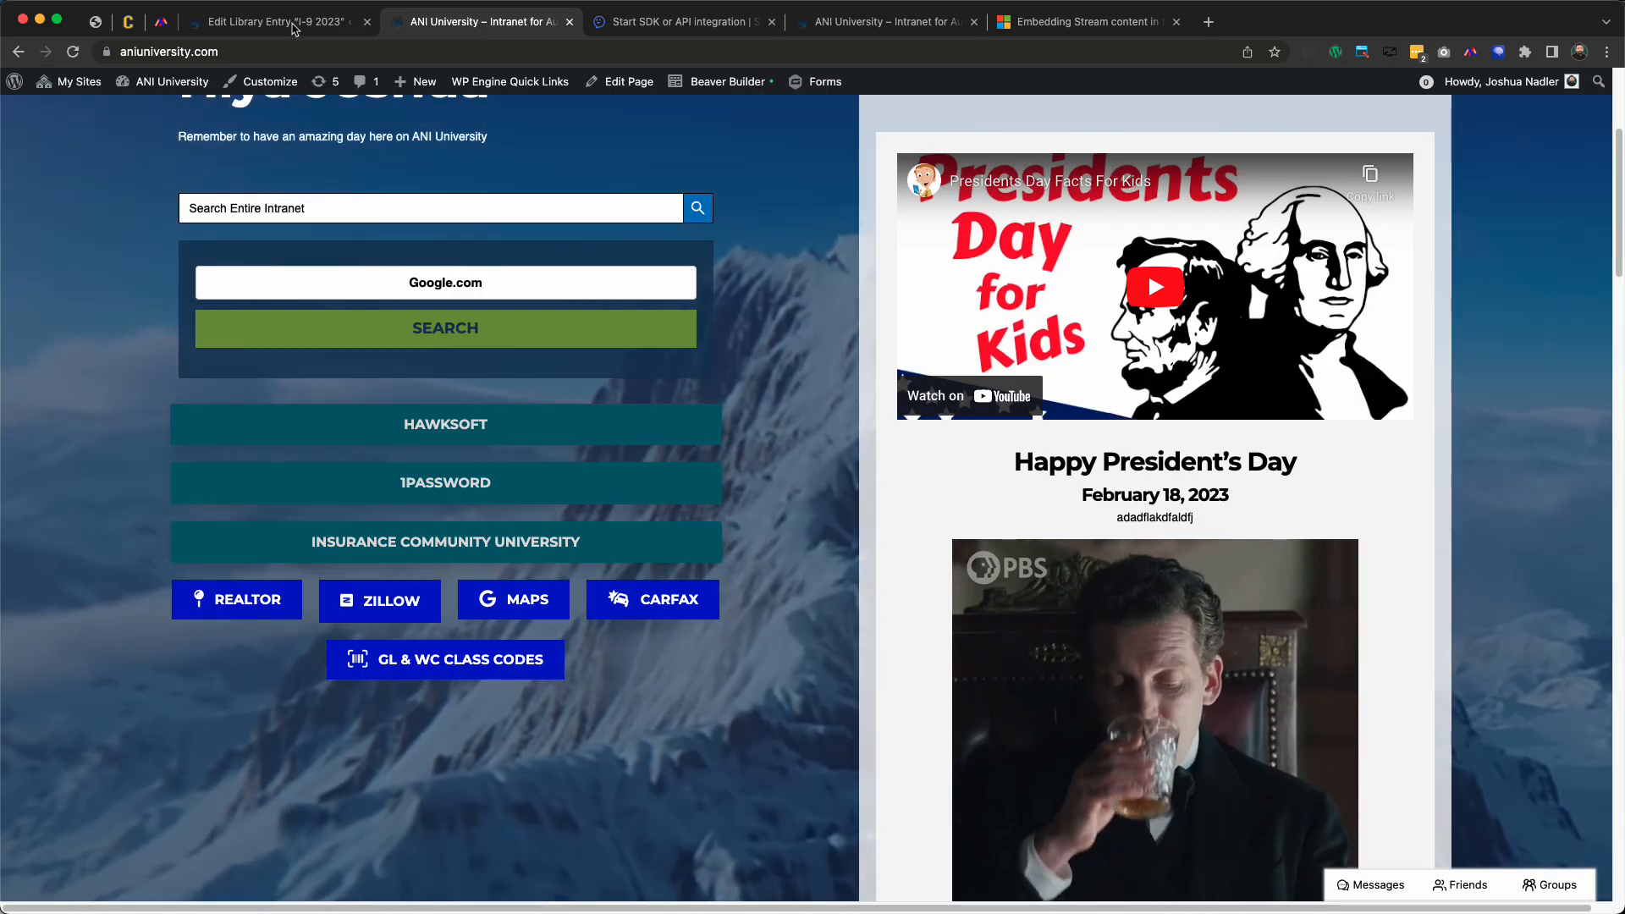
{"action": "left_click", "coordinate": [295, 28]}
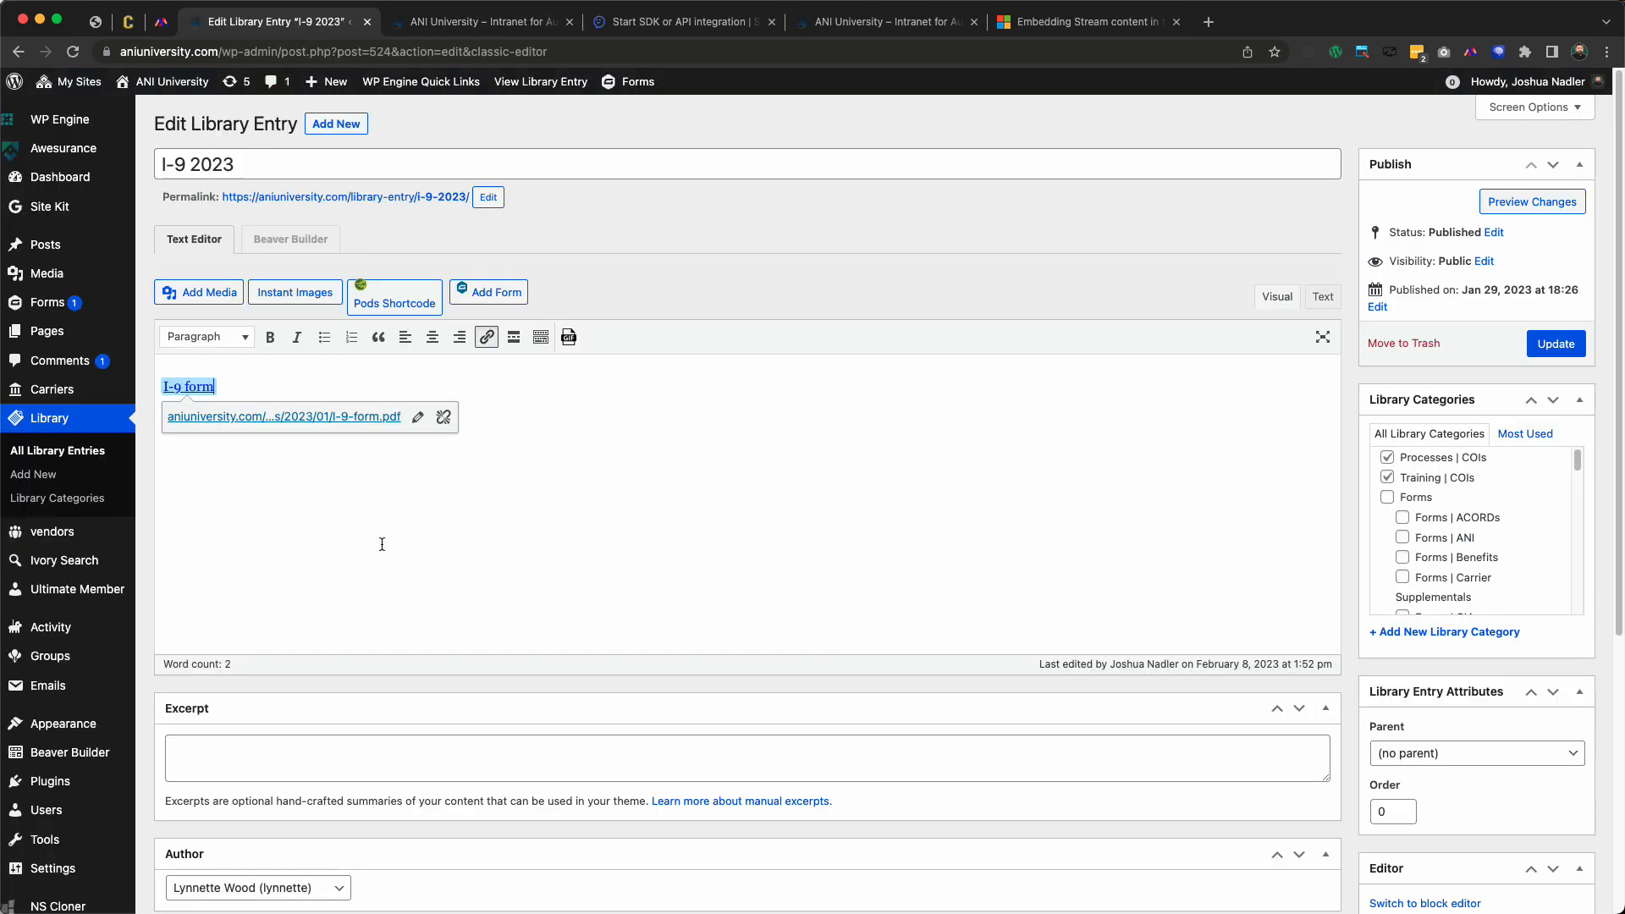
{"action": "scroll", "coordinate": [381, 542], "scroll_direction": "down", "scroll_amount": 5}
{"action": "scroll", "coordinate": [384, 494], "scroll_direction": "down", "scroll_amount": 1}
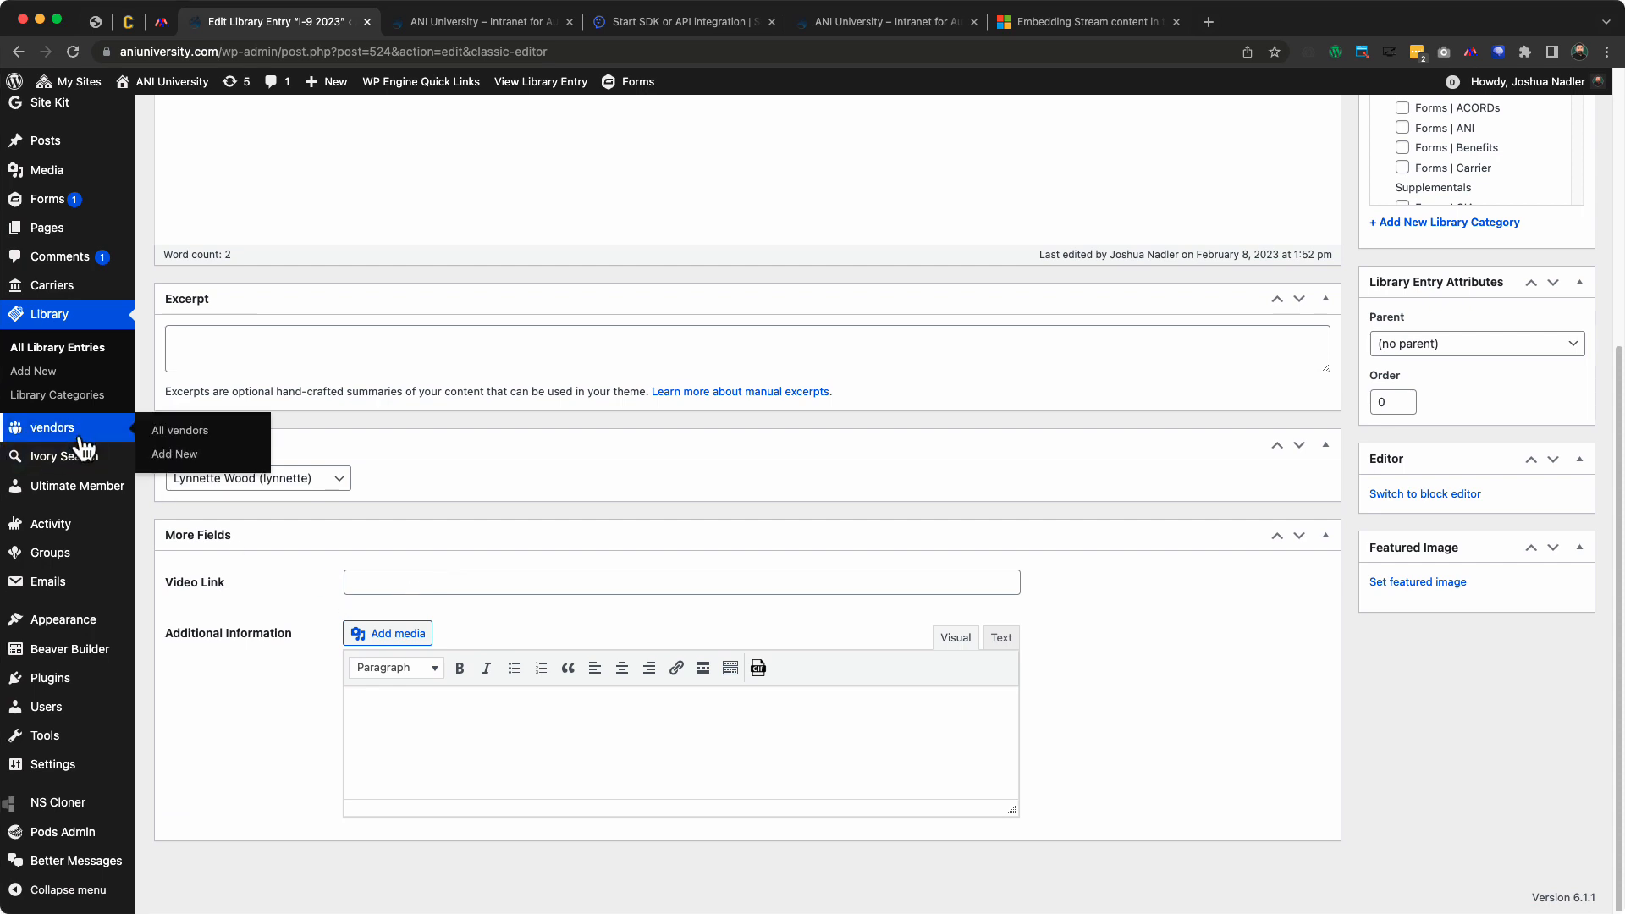
{"action": "mouse_move", "coordinate": [66, 601]}
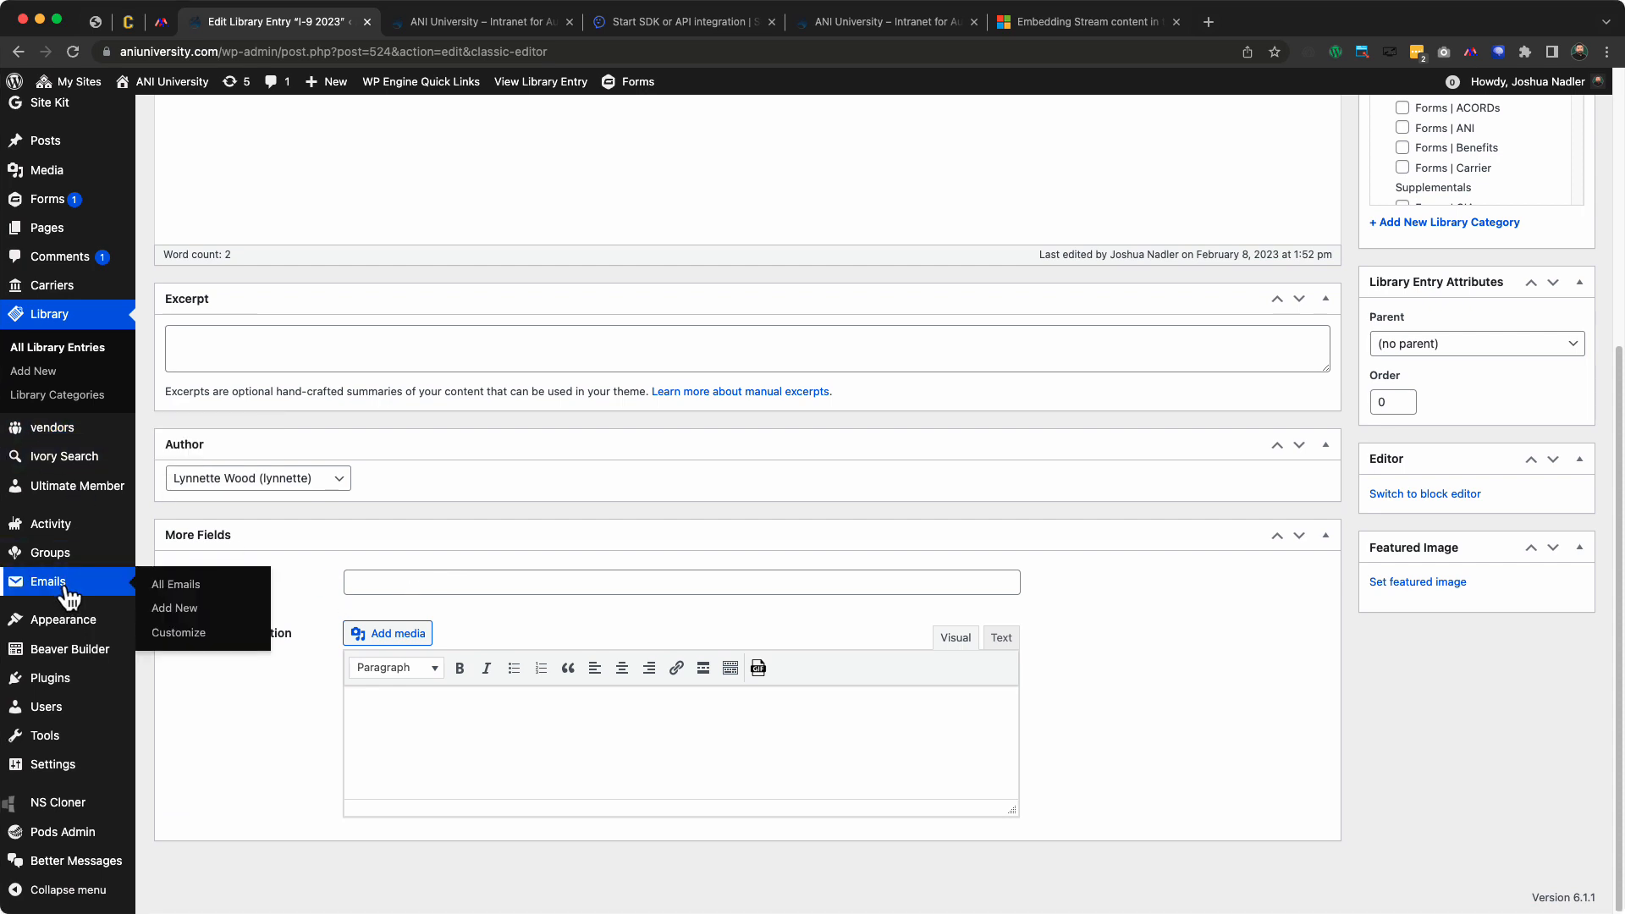
{"action": "mouse_move", "coordinate": [70, 837]}
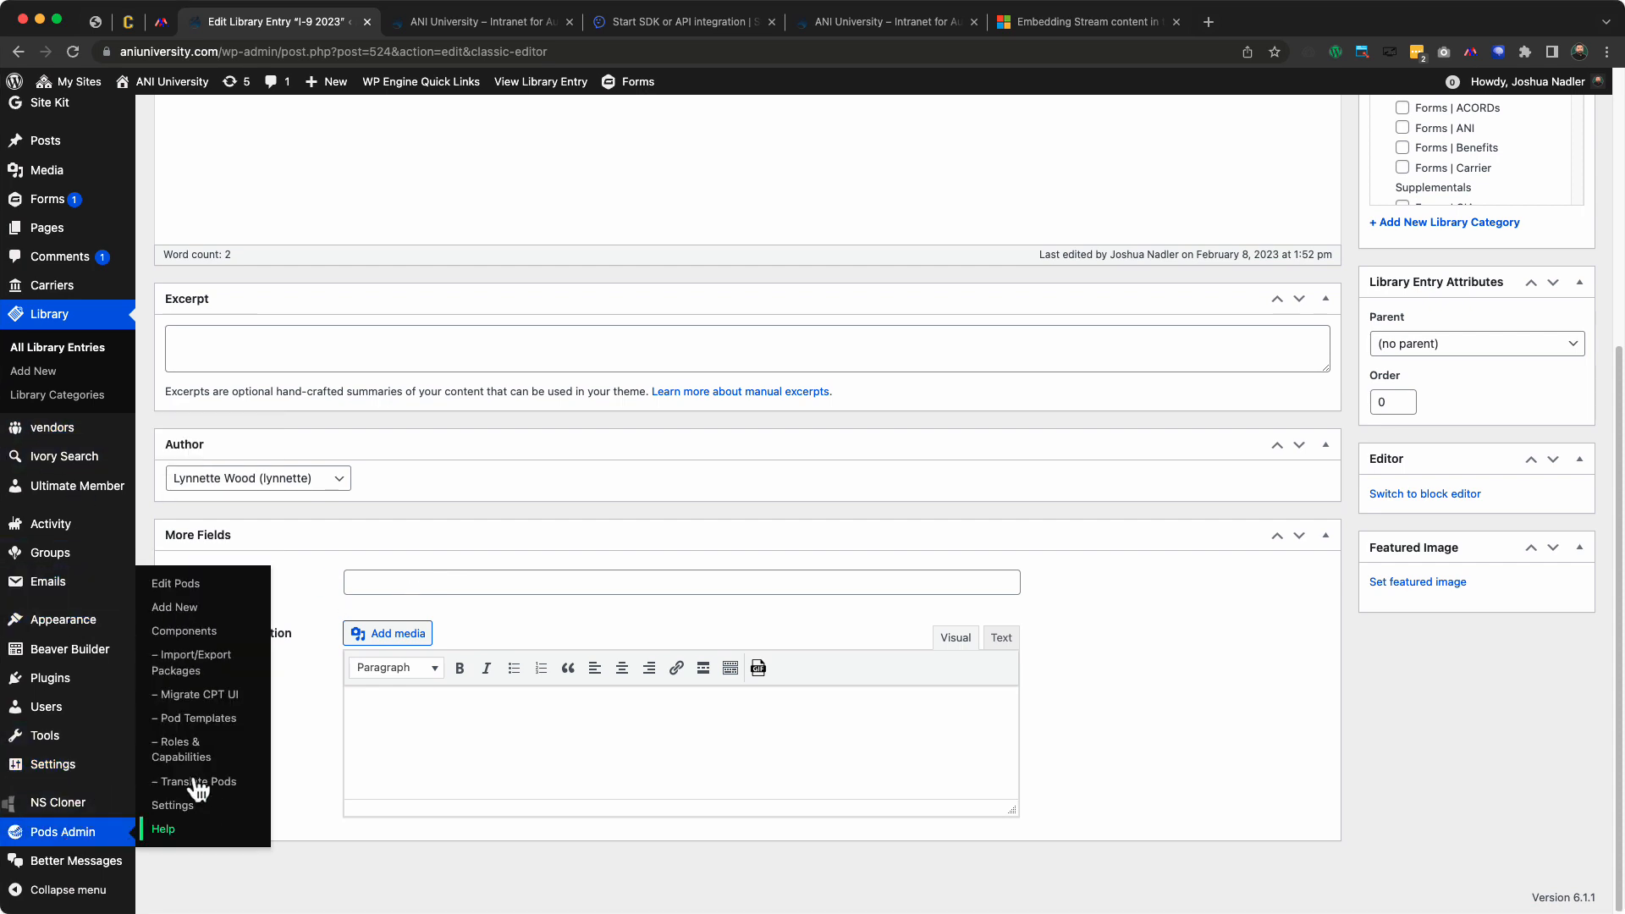
{"action": "left_click", "coordinate": [200, 585]}
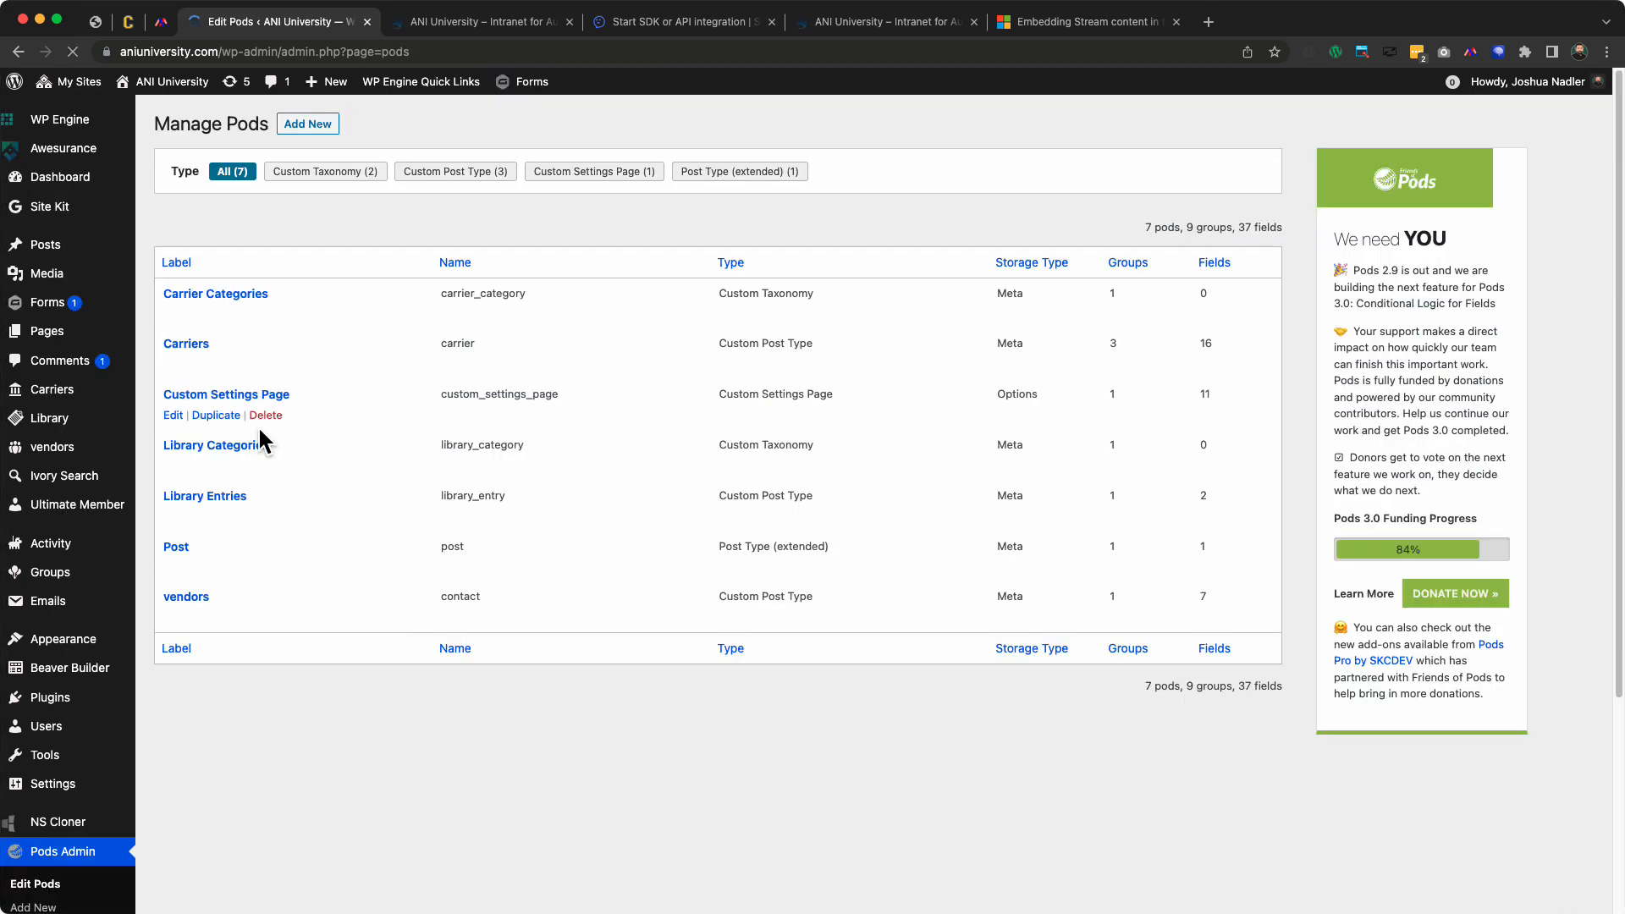
{"action": "left_click", "coordinate": [174, 516]}
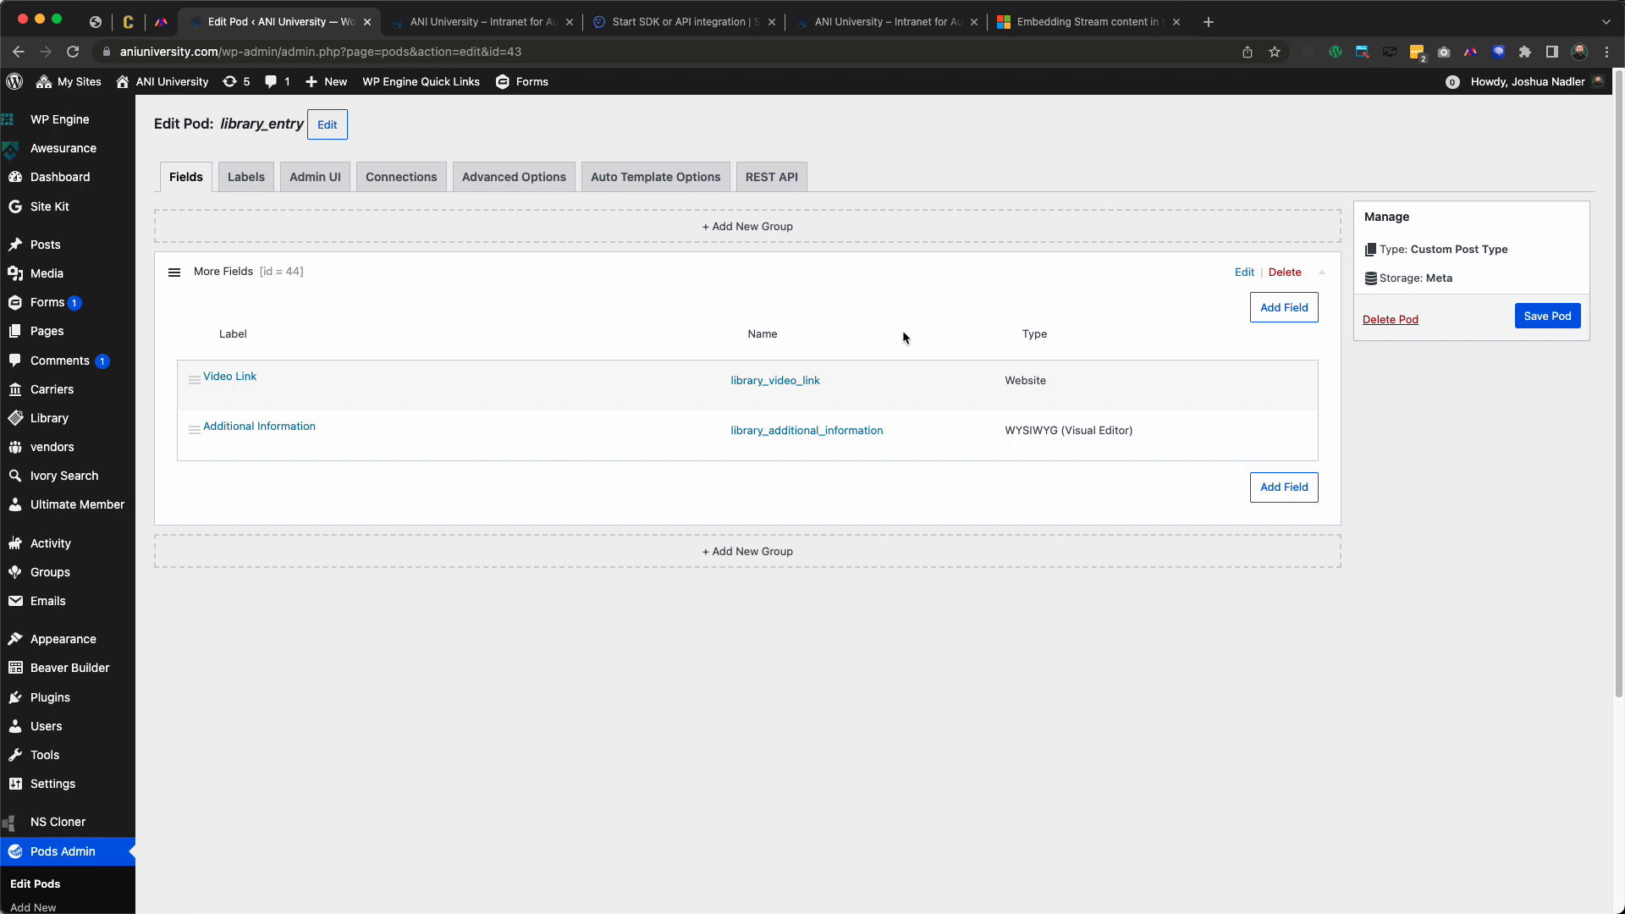
Start a new field in the Library Entries pod's More Fields group, labelled "Microsoft Stream Embed Code"
{"action": "left_click", "coordinate": [1298, 313]}
{"action": "left_click", "coordinate": [713, 290]}
{"action": "type", "text": "Mis"}
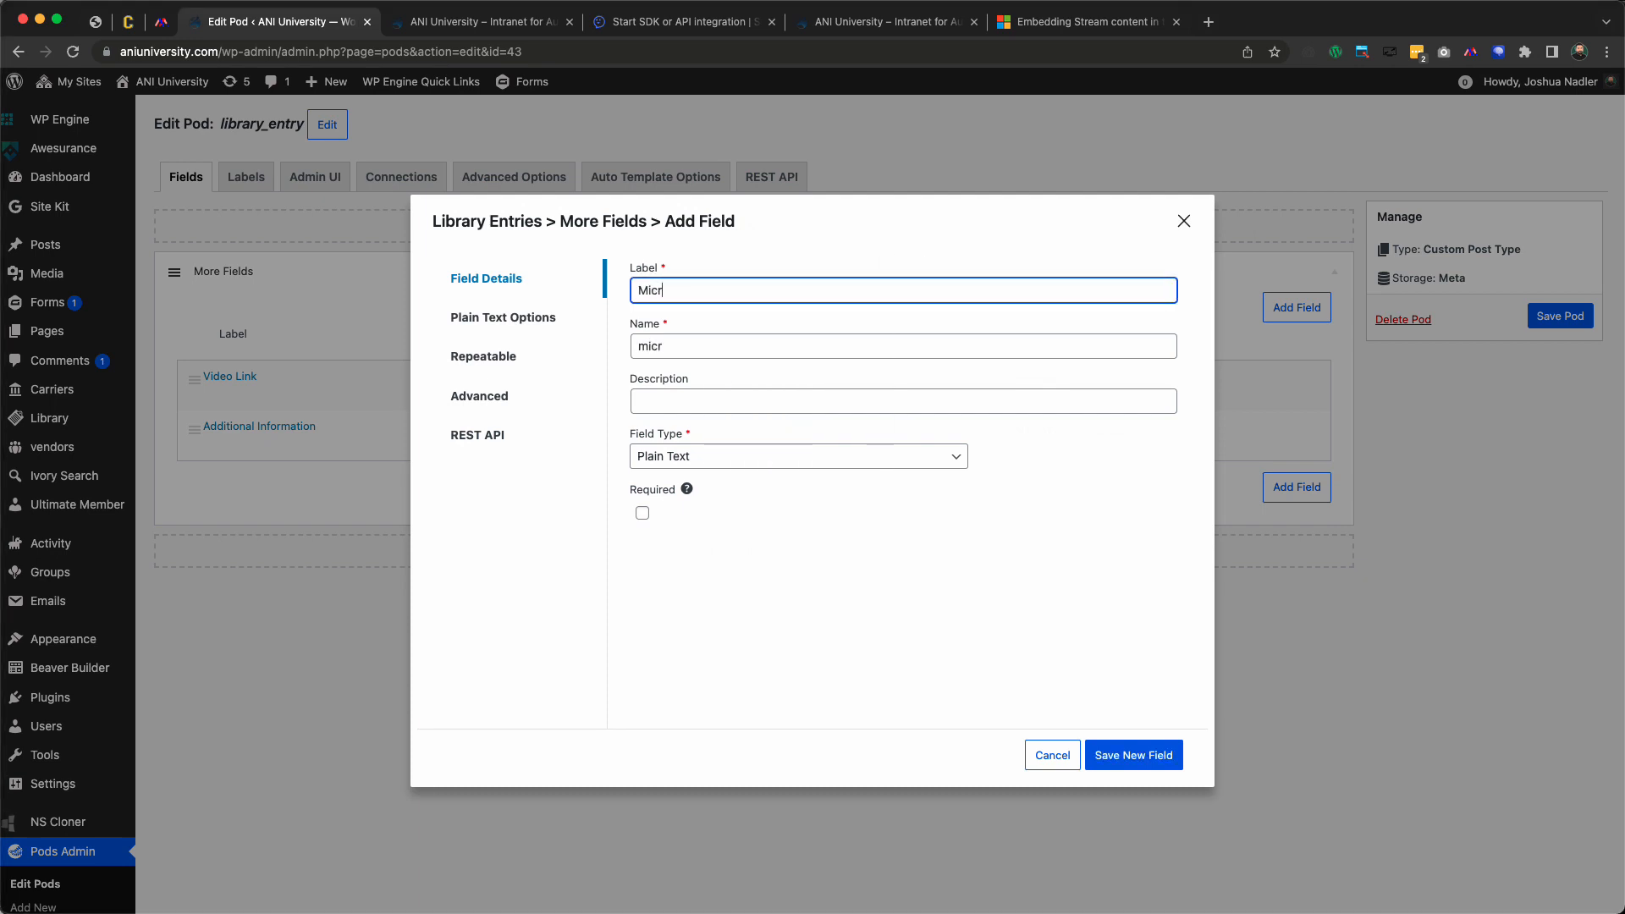
{"action": "type", "text": "rosoft Stream Embed Code"}
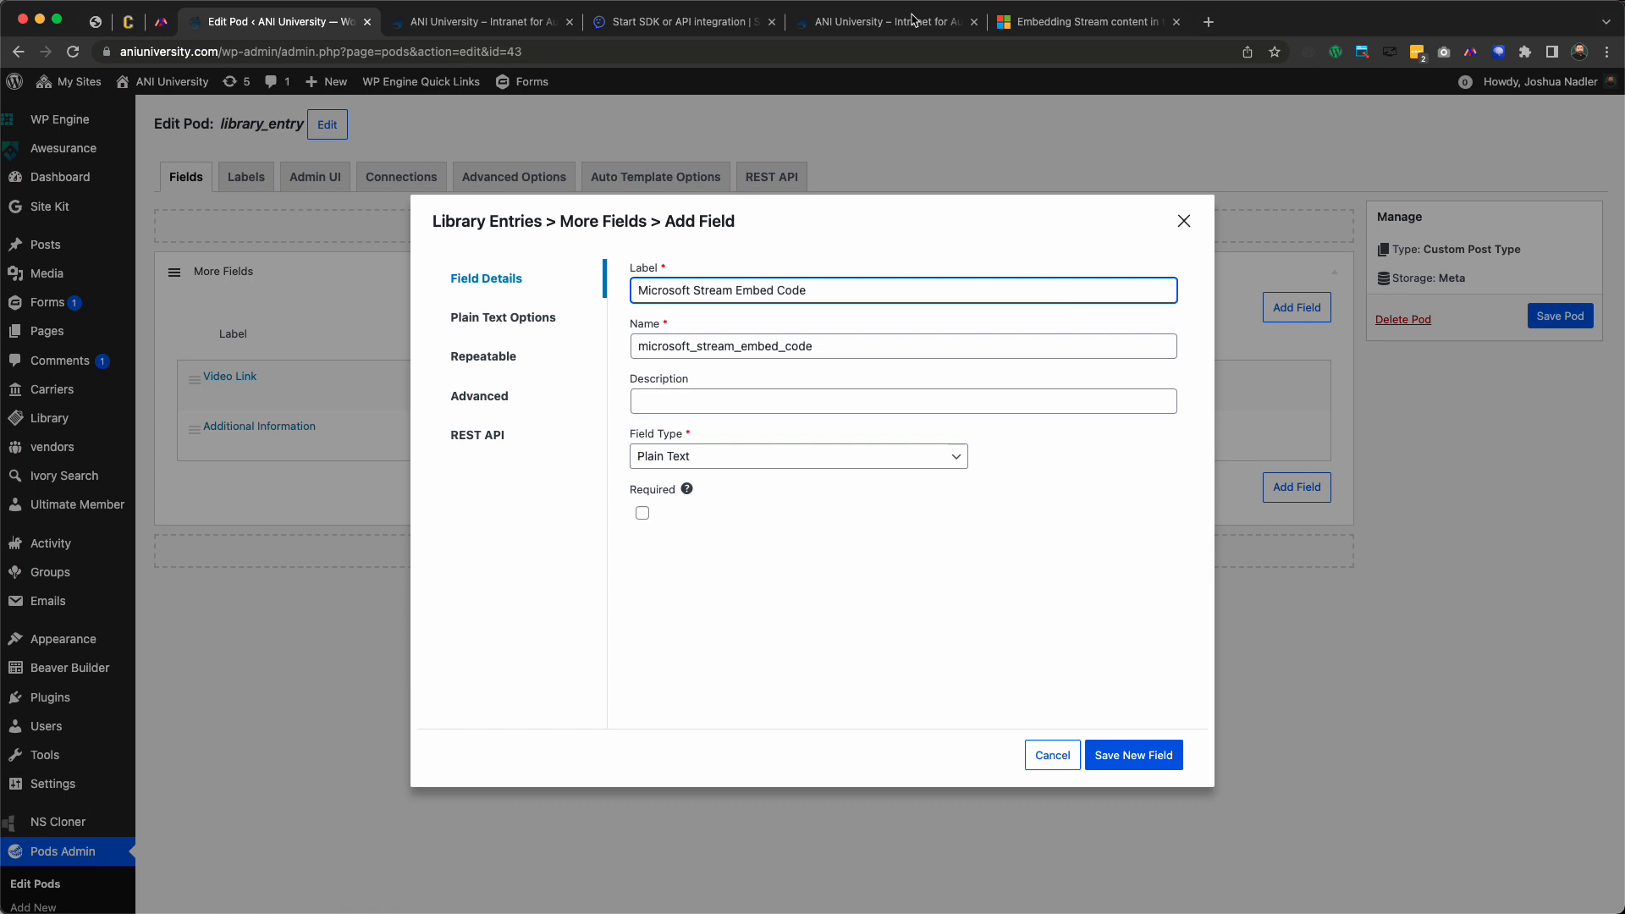
Describe the field as "Instructions to get embed code are here:" plus the Microsoft Stream embedding article's URL, and copy the full description
{"action": "left_click", "coordinate": [1074, 26]}
{"action": "left_click", "coordinate": [664, 51]}
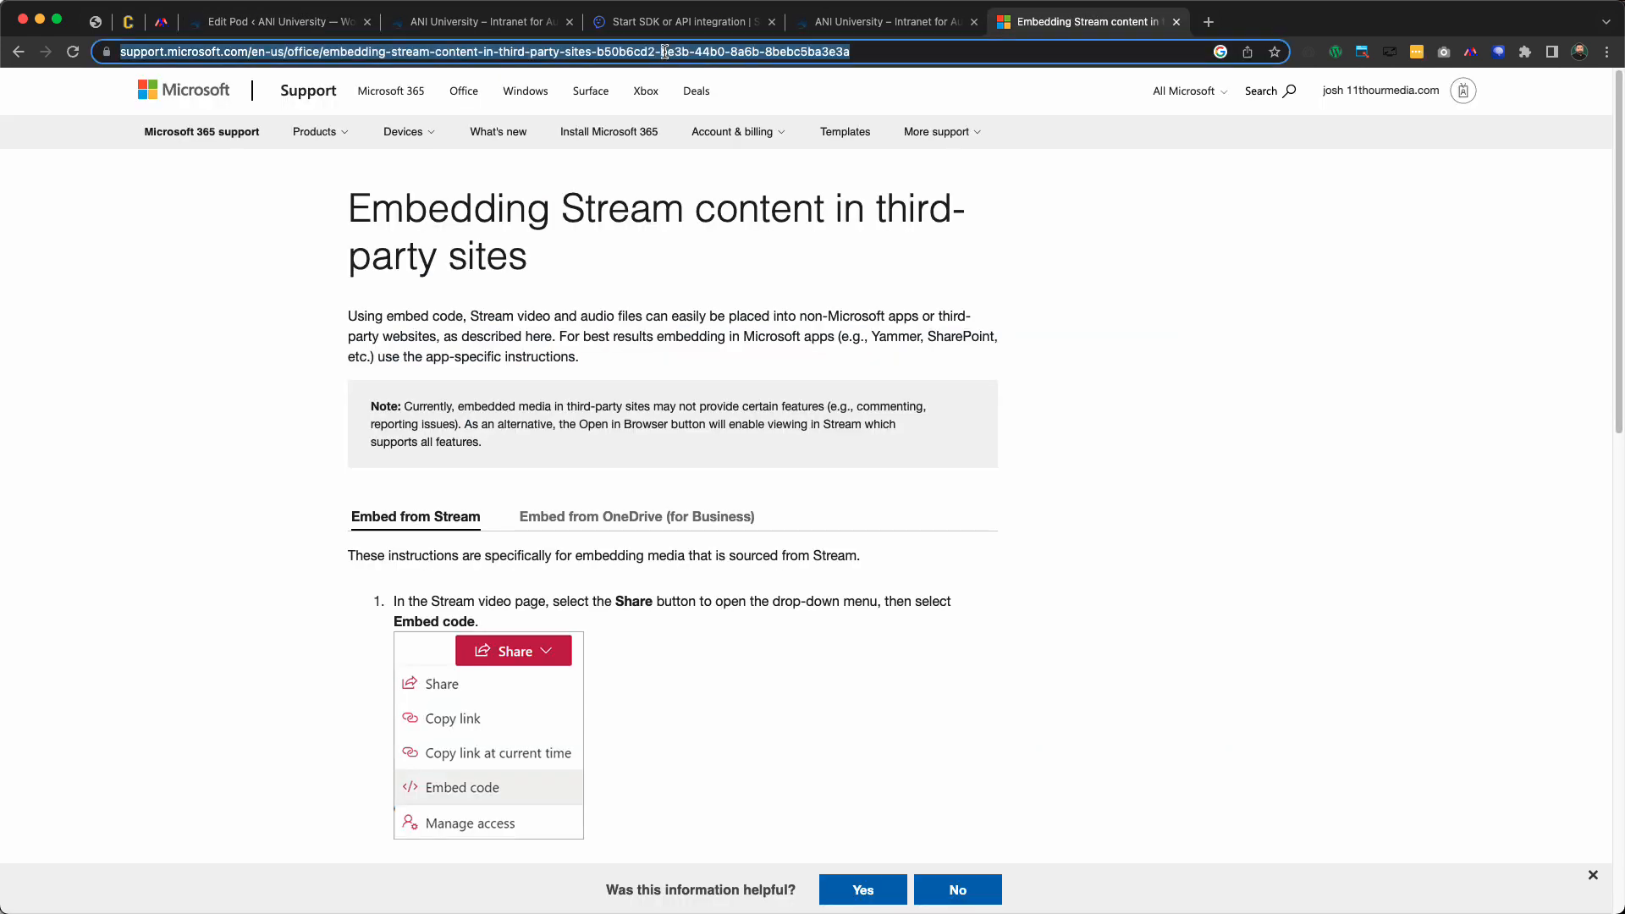
{"action": "left_click", "coordinate": [929, 23]}
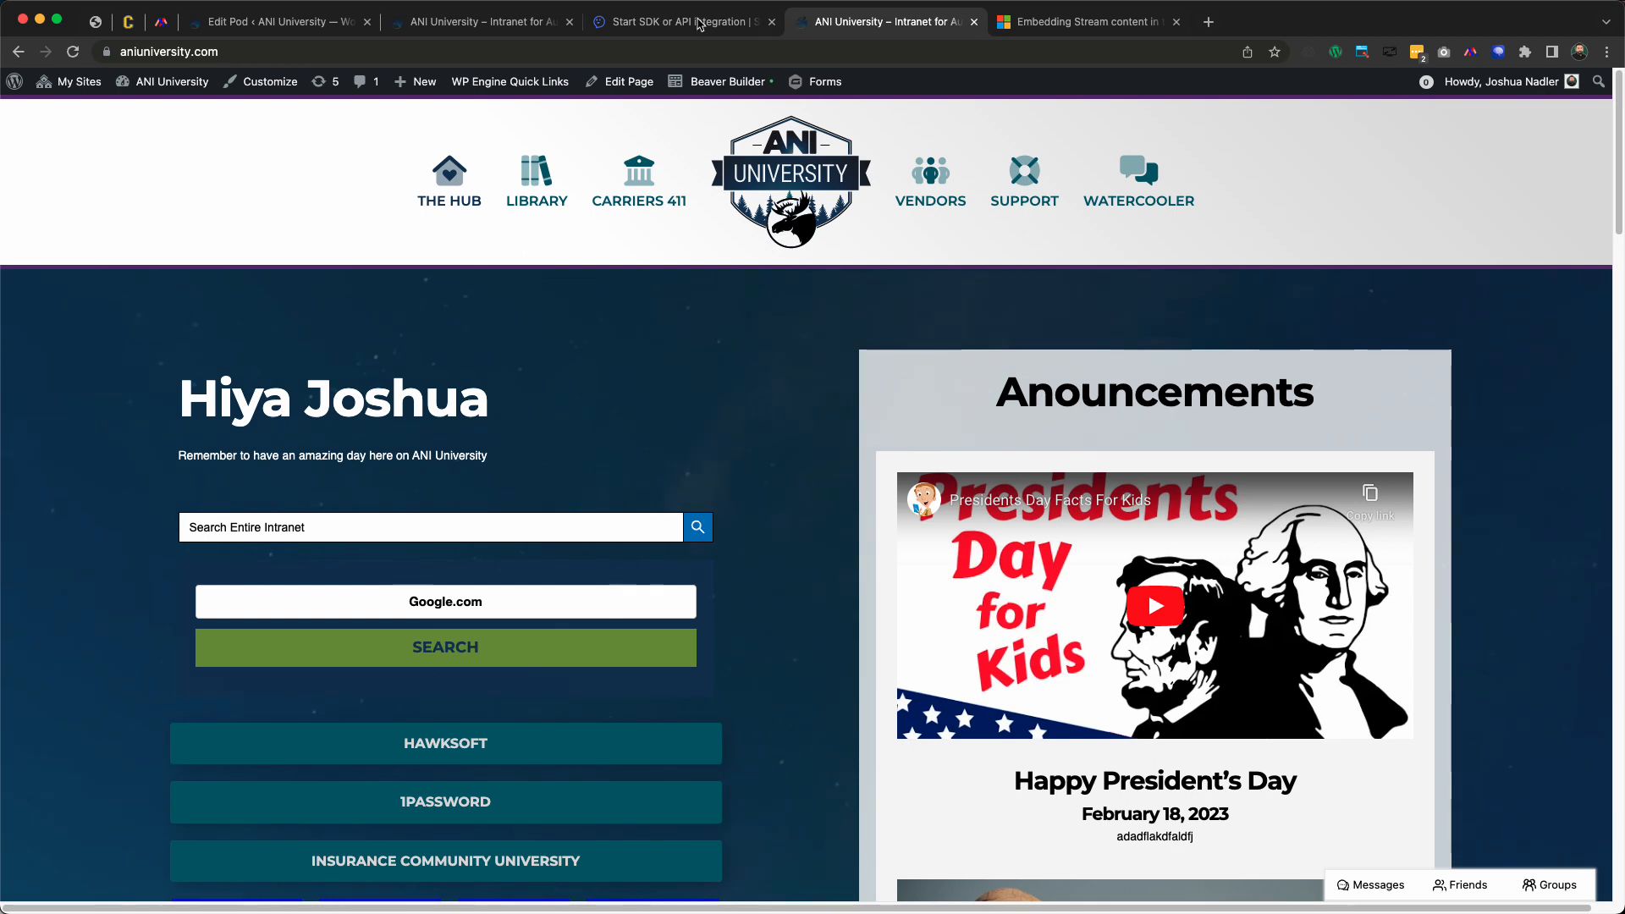
{"action": "left_click", "coordinate": [427, 23]}
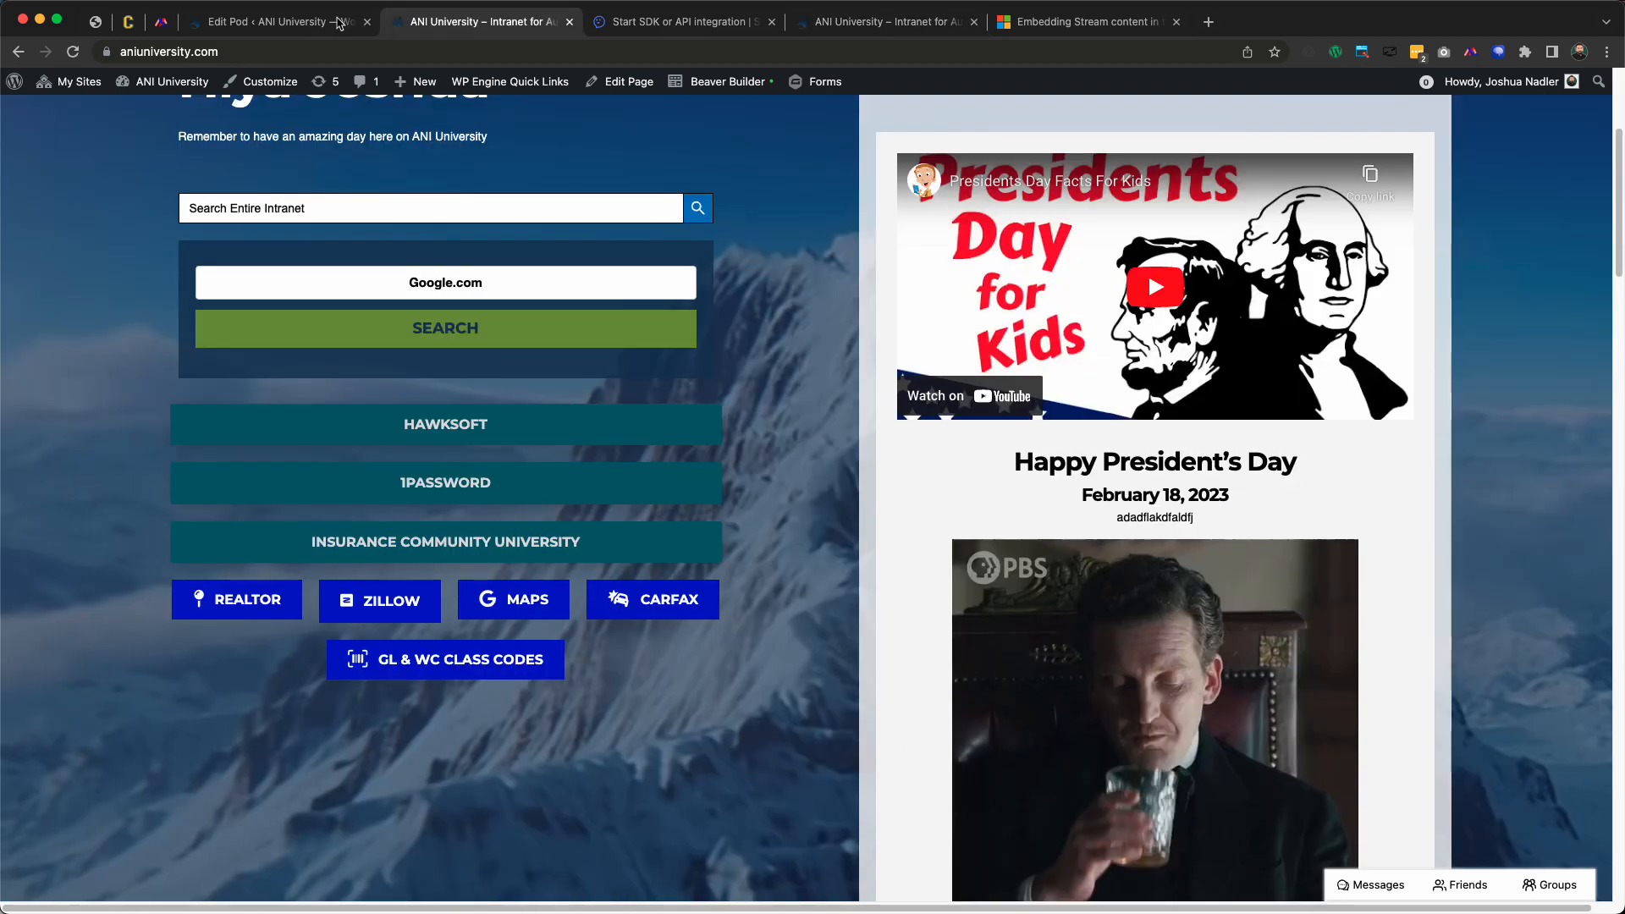
{"action": "left_click", "coordinate": [338, 23]}
{"action": "left_click", "coordinate": [724, 401]}
{"action": "type", "text": "Instructions to get embed code are here:"}
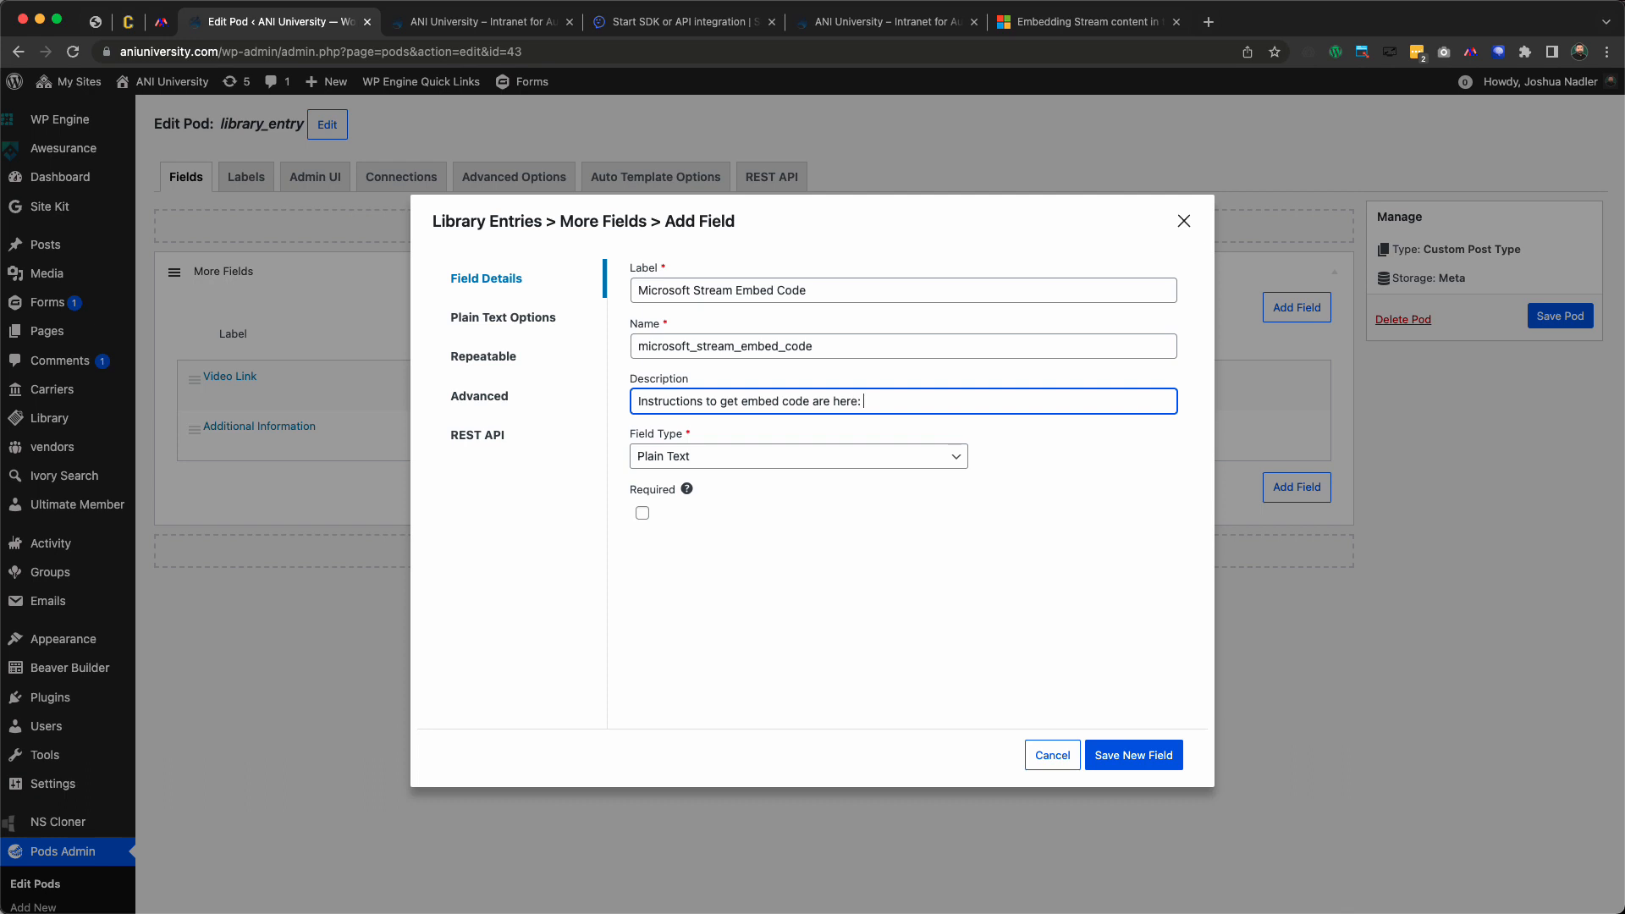
{"action": "key", "text": "super+v"}
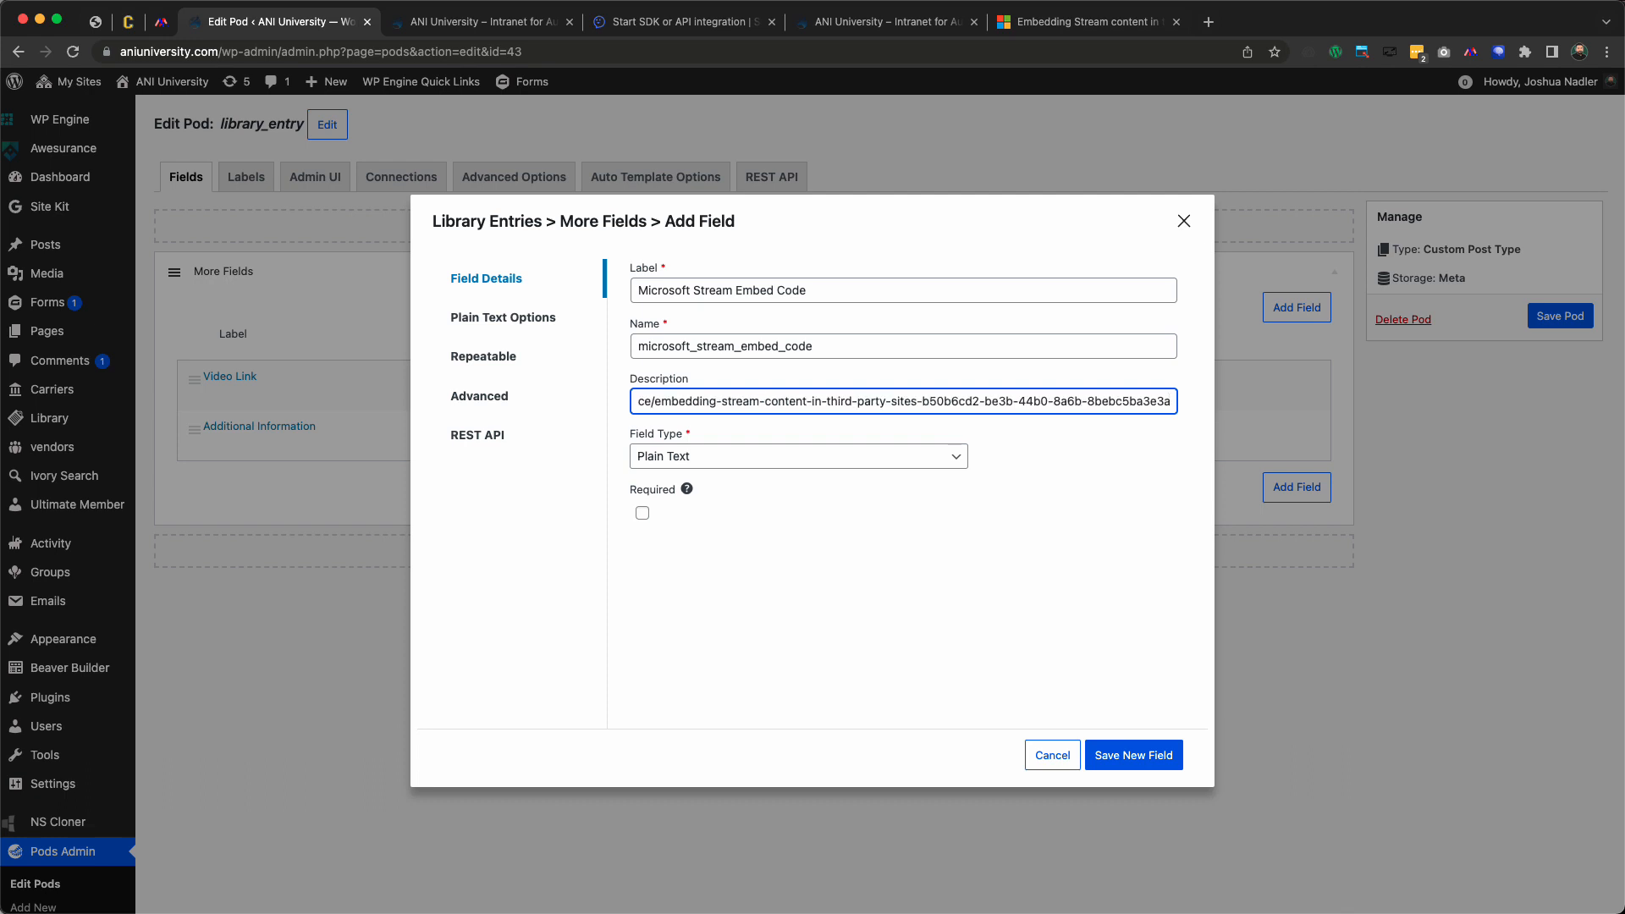
{"action": "key", "text": "super+a"}
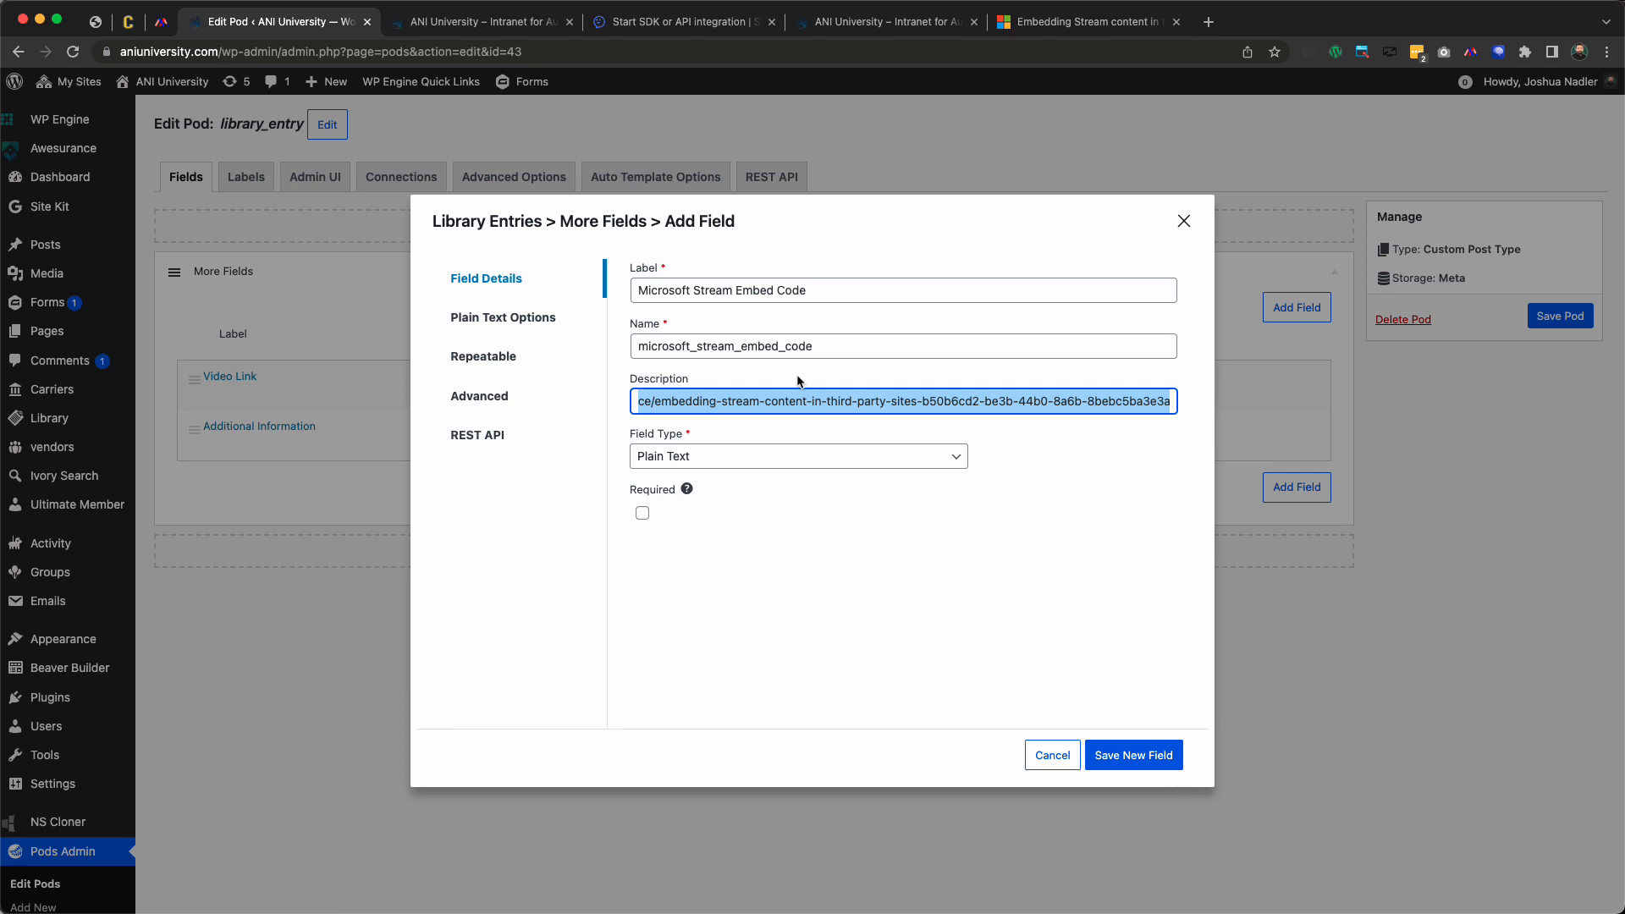
Set the new field's type to Code (Syntax Highlighting) and save both the field and the Library Entries pod
{"action": "key", "text": "Tab"}
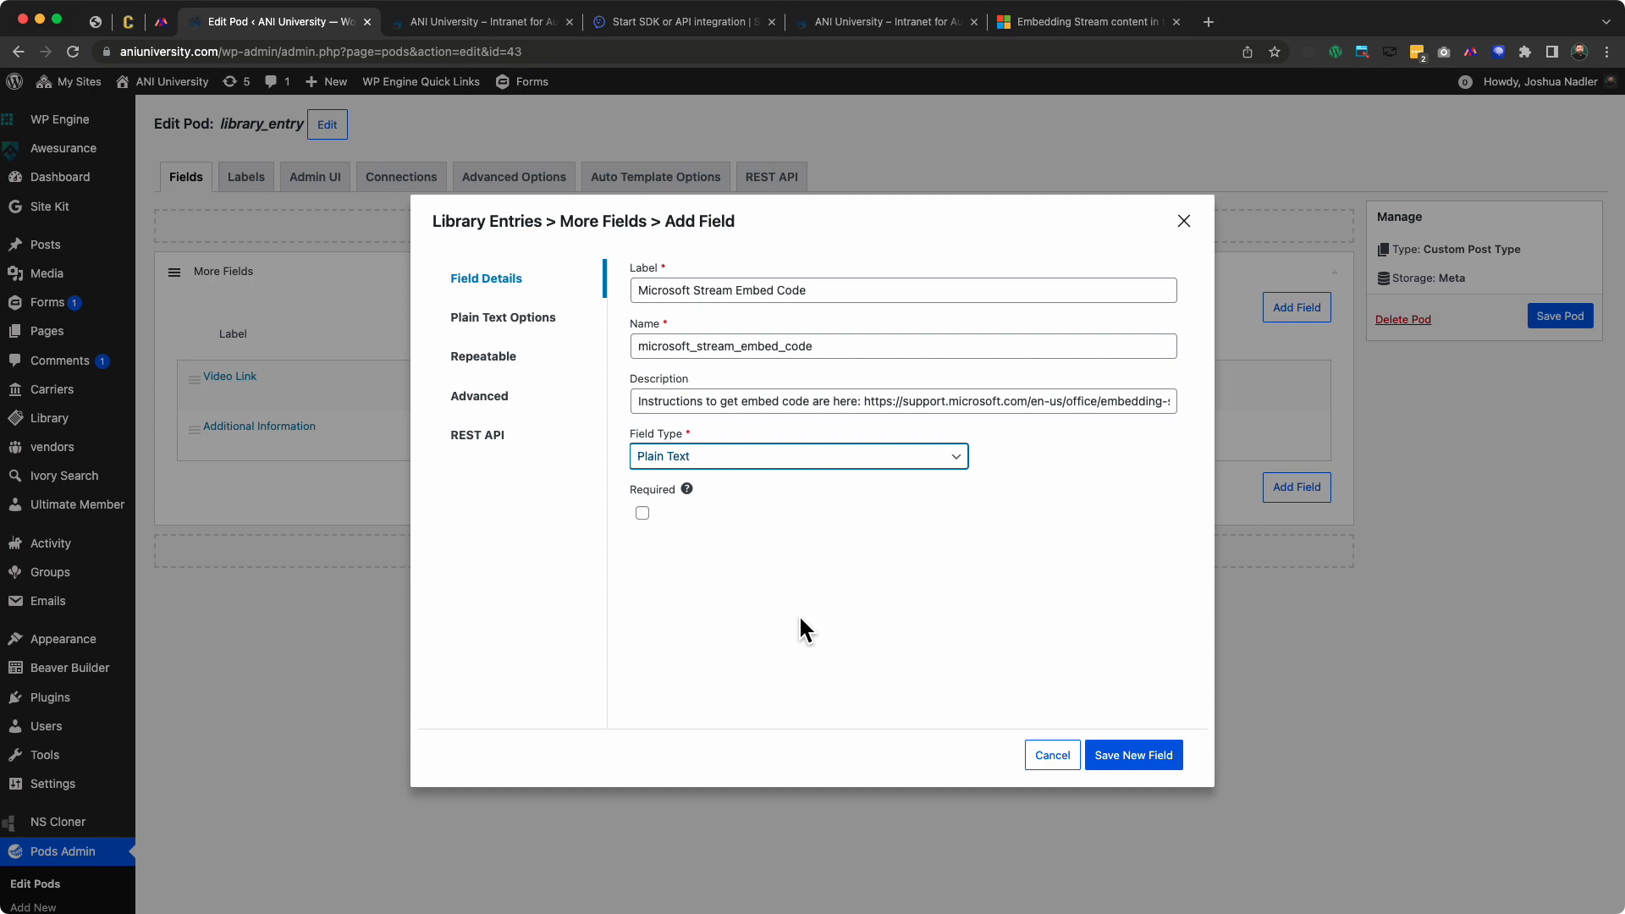
{"action": "key", "text": "c"}
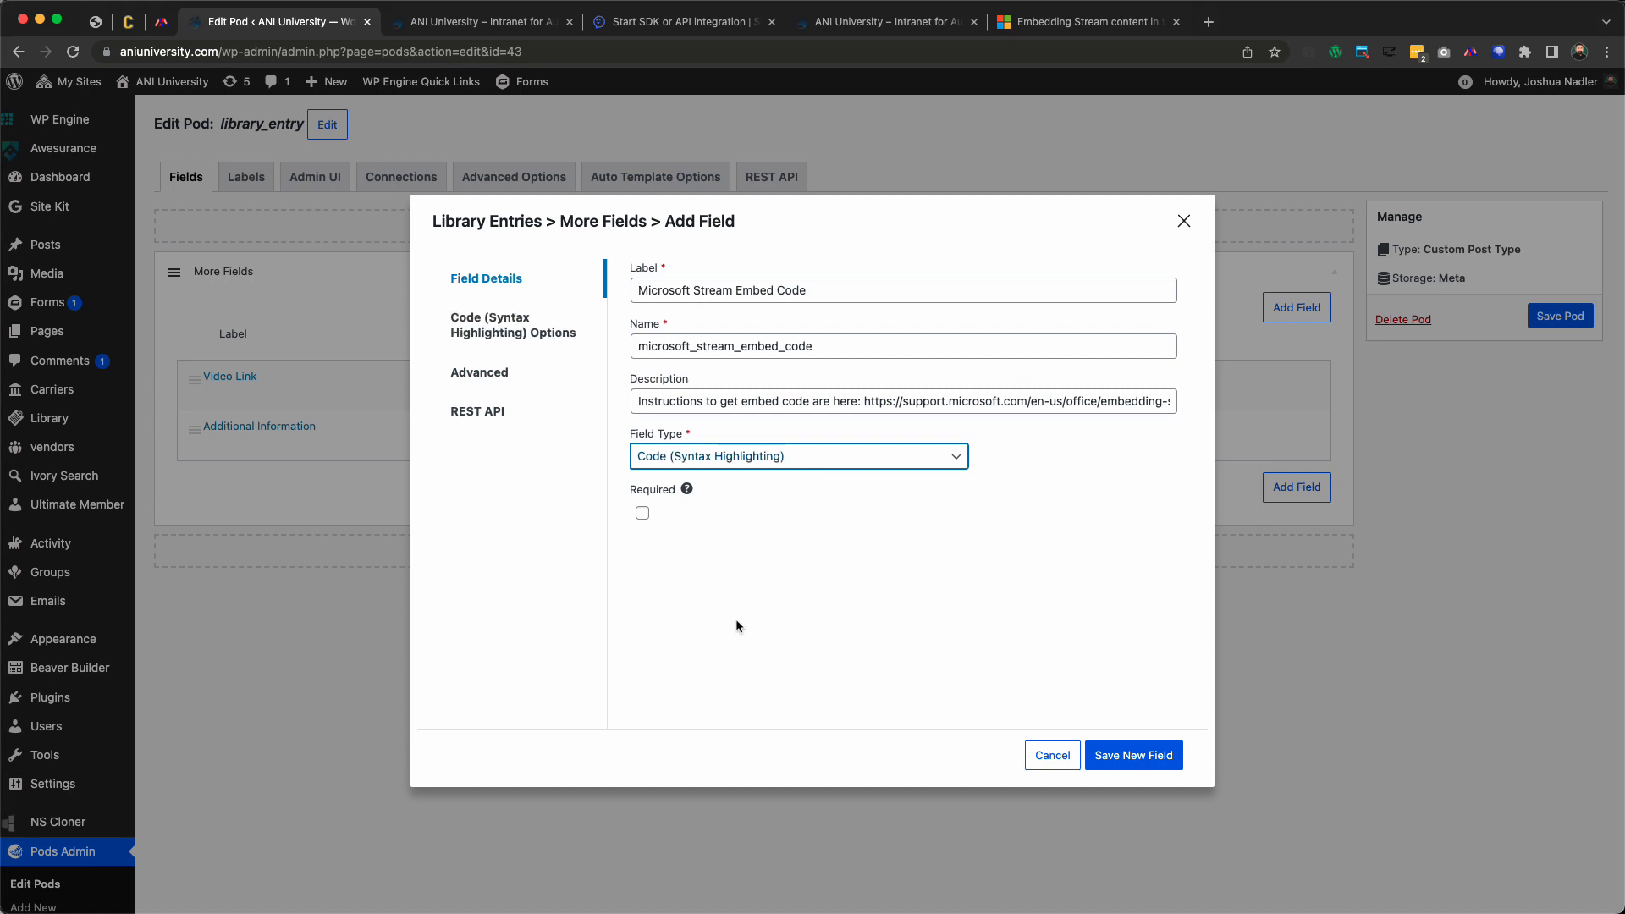
{"action": "left_click", "coordinate": [468, 330]}
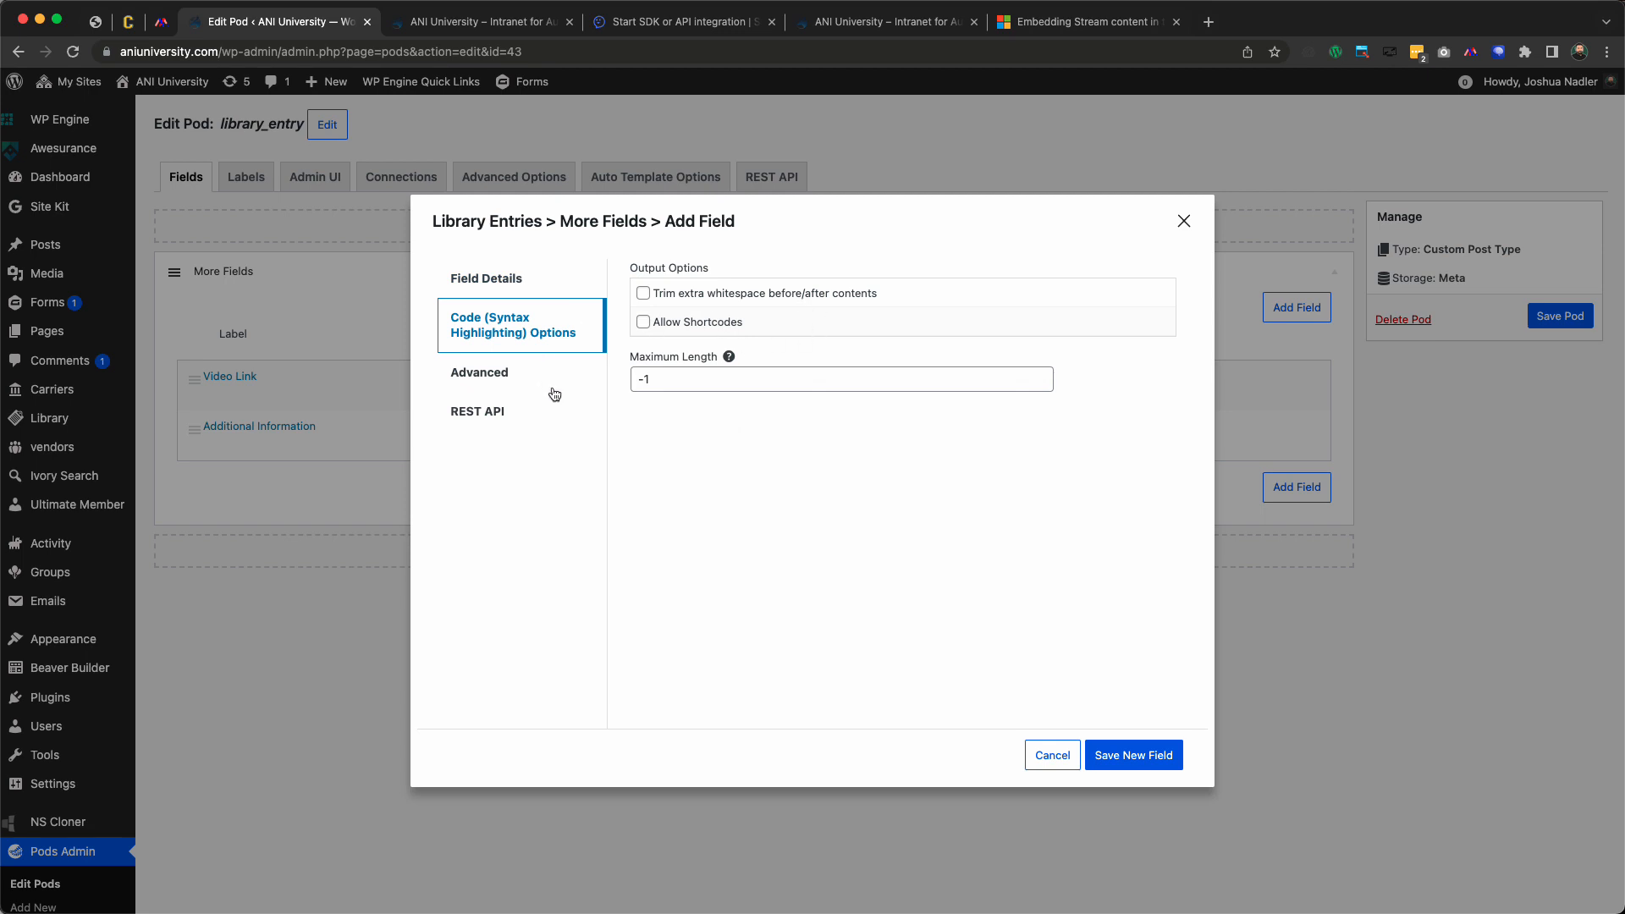
{"action": "left_click", "coordinate": [1148, 750]}
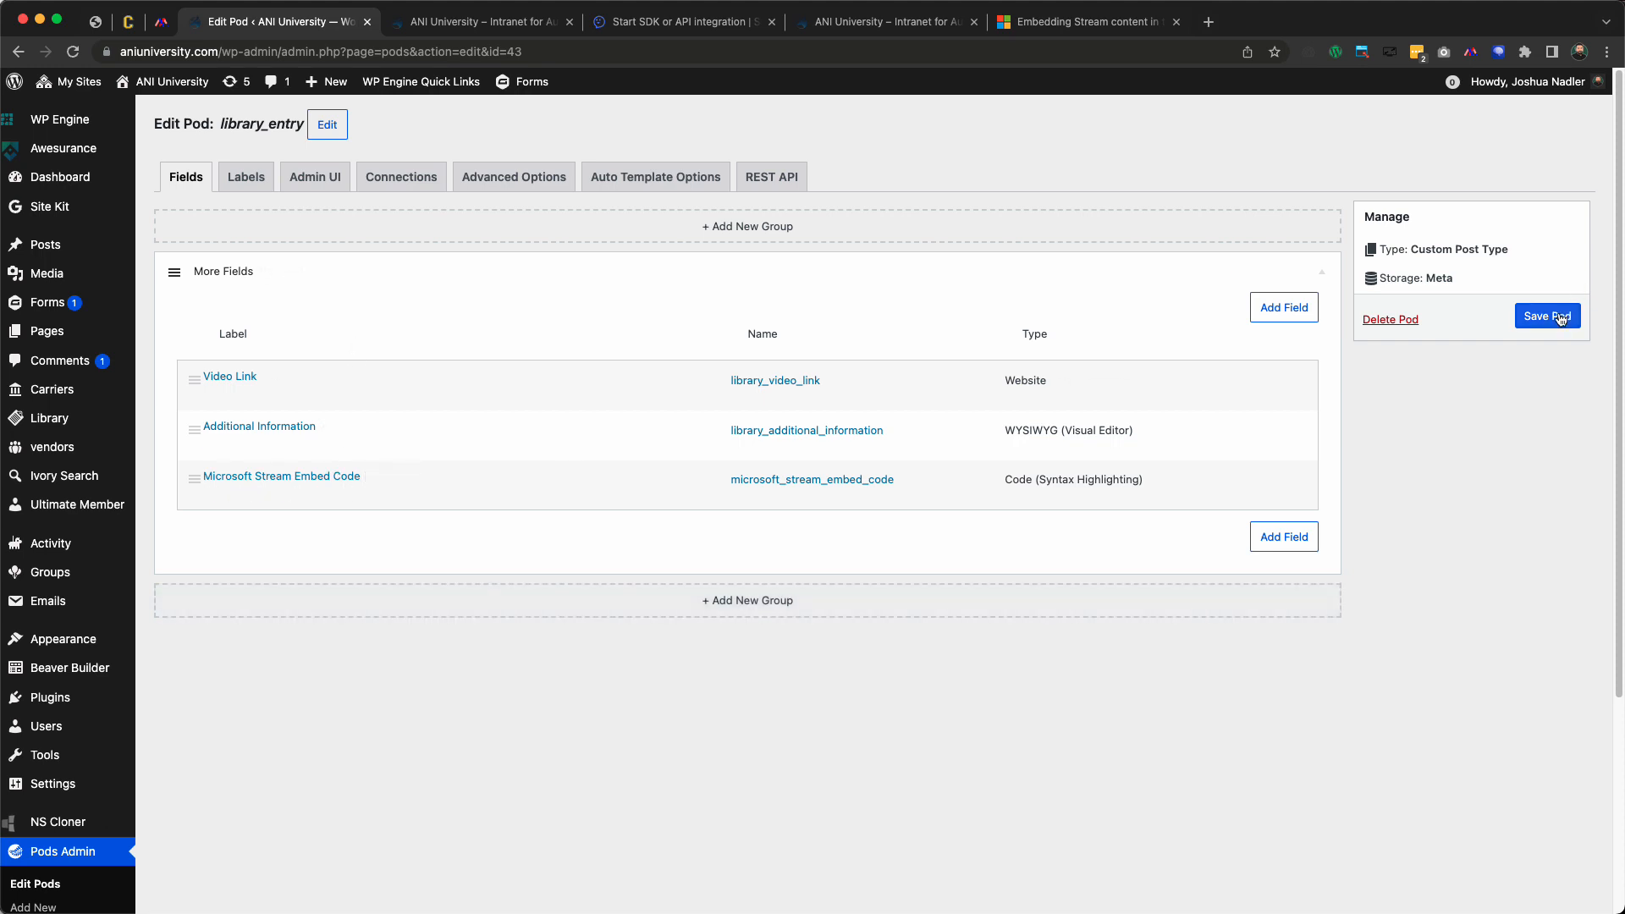
{"action": "left_click", "coordinate": [1528, 315]}
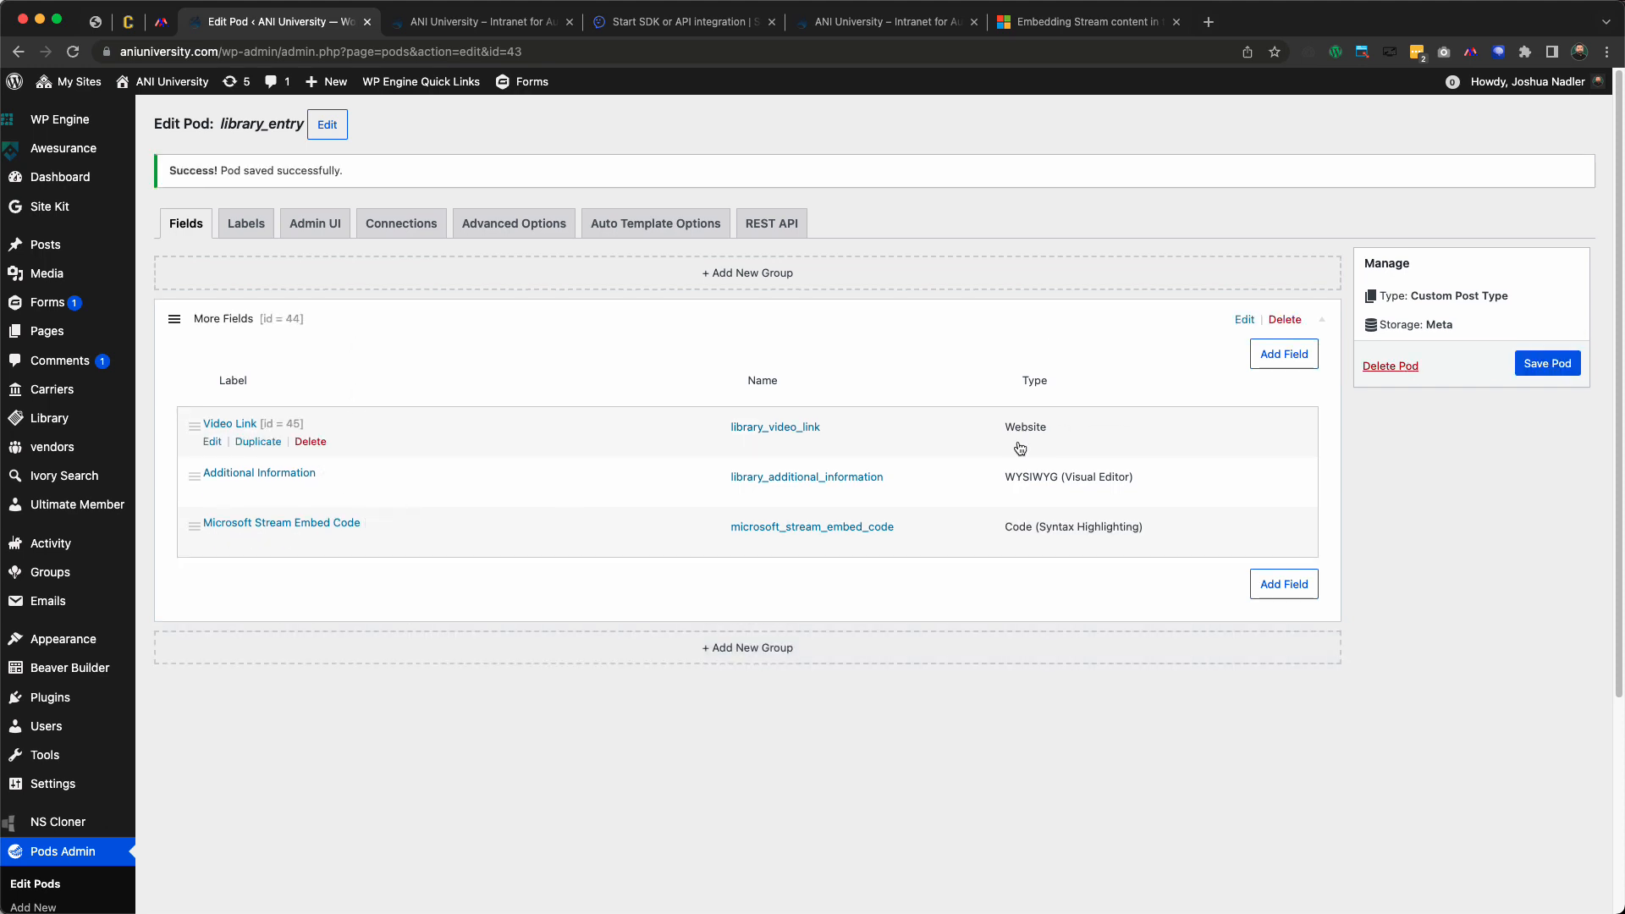
{"action": "left_click", "coordinate": [1547, 364]}
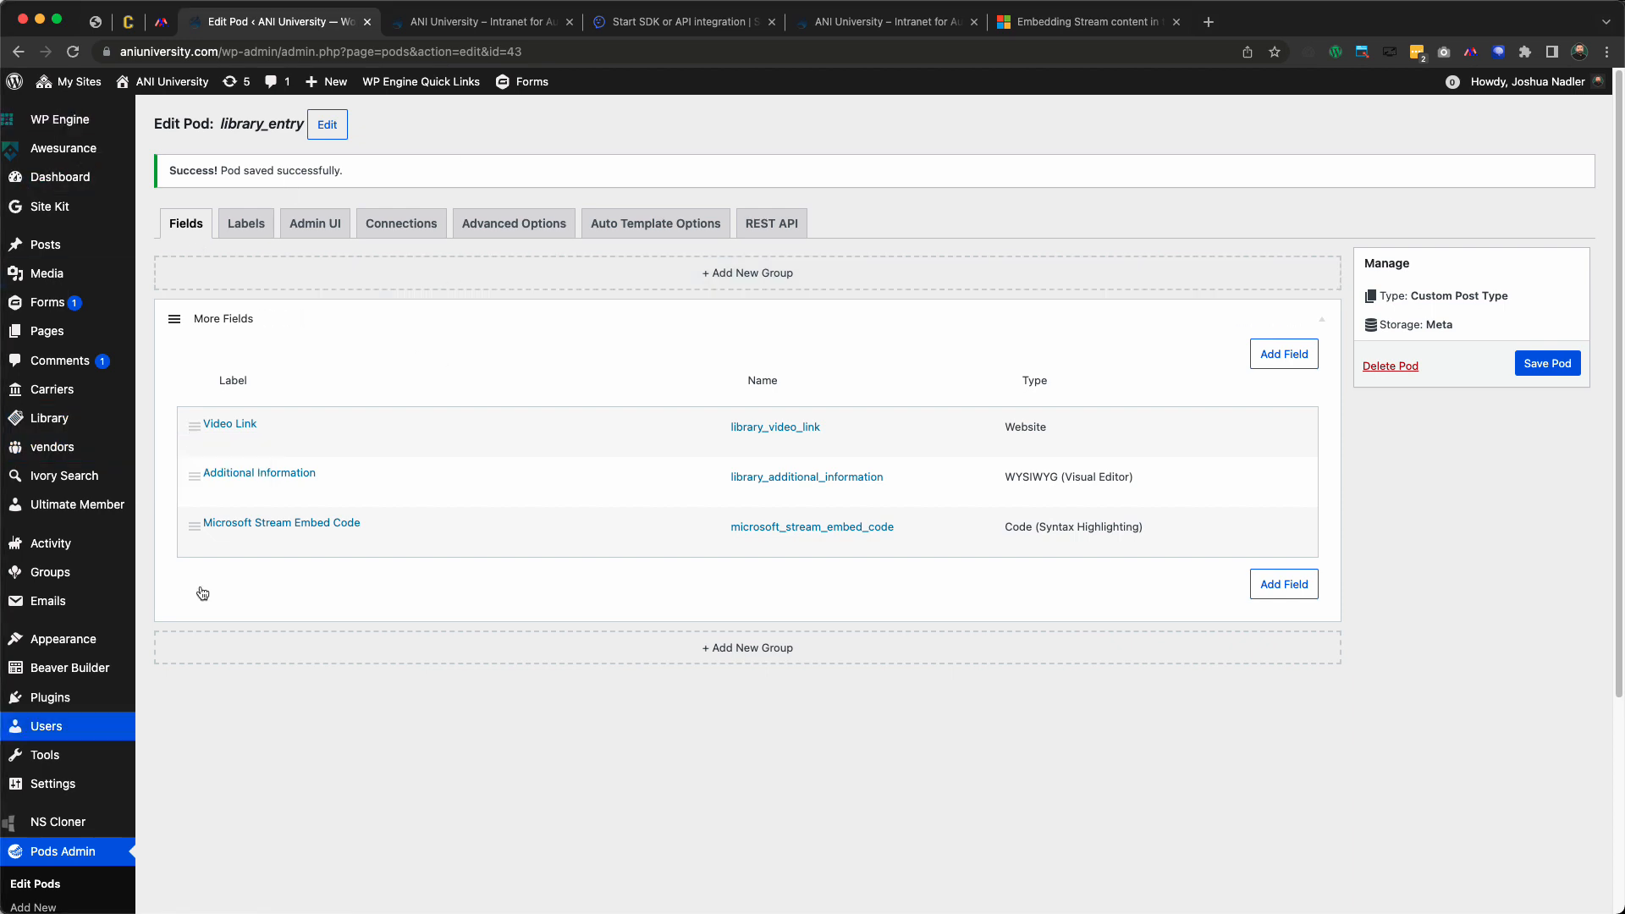
Open the Add Entry to Library form for editing and insert a Paragraph Text field between Video Link and Additional Information or Links
{"action": "mouse_move", "coordinate": [564, 88]}
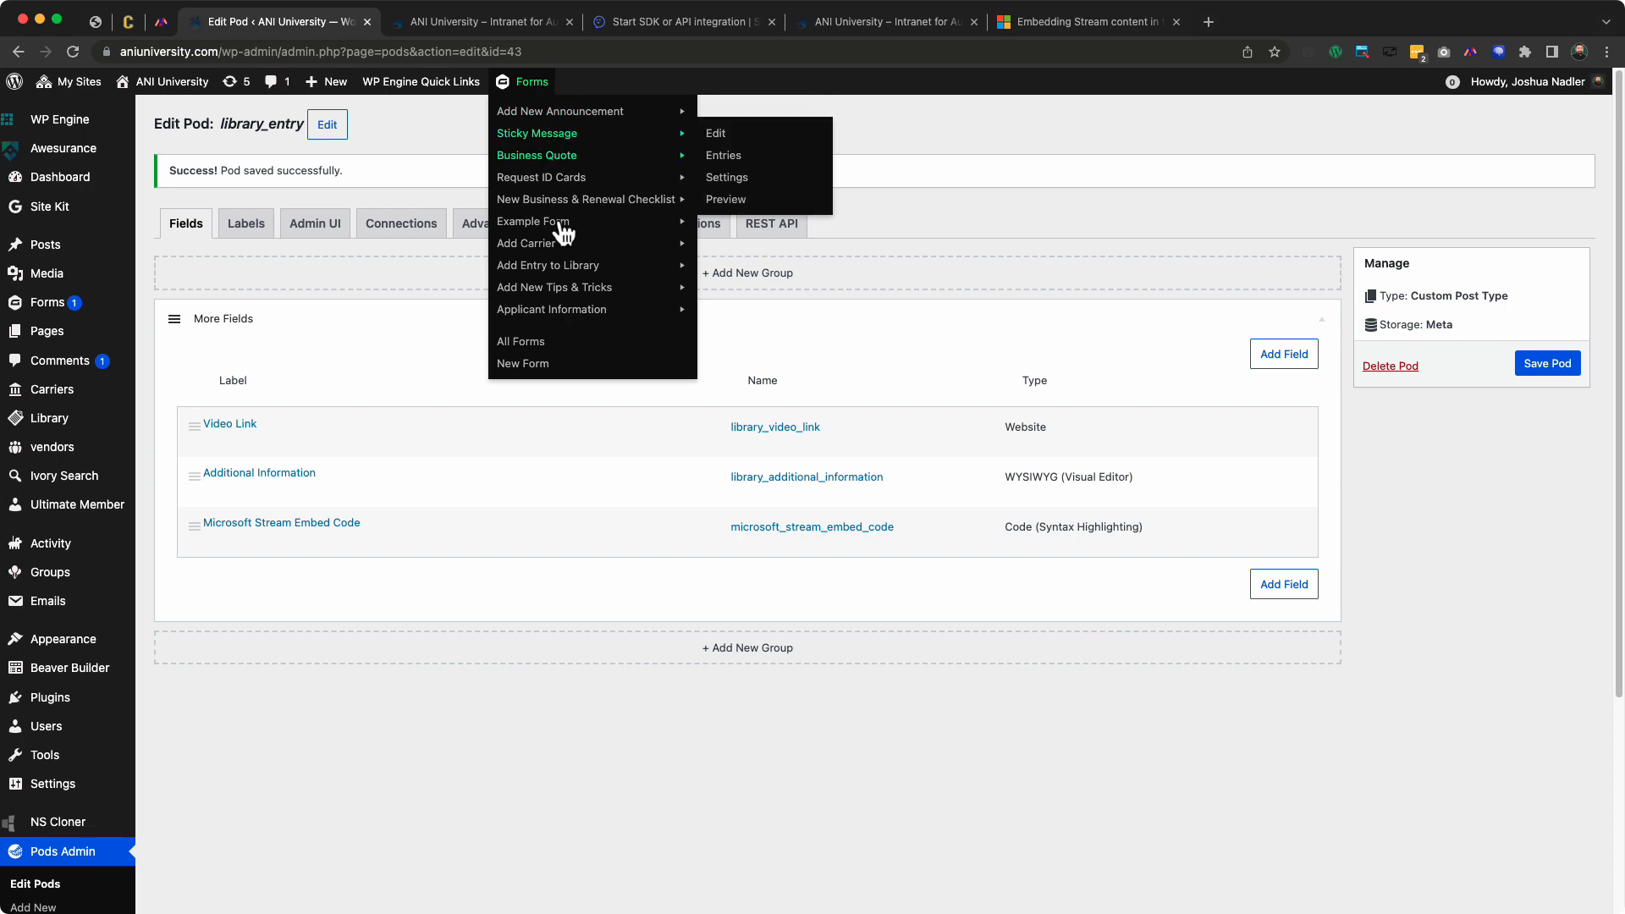
{"action": "left_click", "coordinate": [785, 275]}
{"action": "scroll", "coordinate": [523, 505], "scroll_direction": "down", "scroll_amount": 3}
{"action": "scroll", "coordinate": [523, 505], "scroll_direction": "down", "scroll_amount": 15}
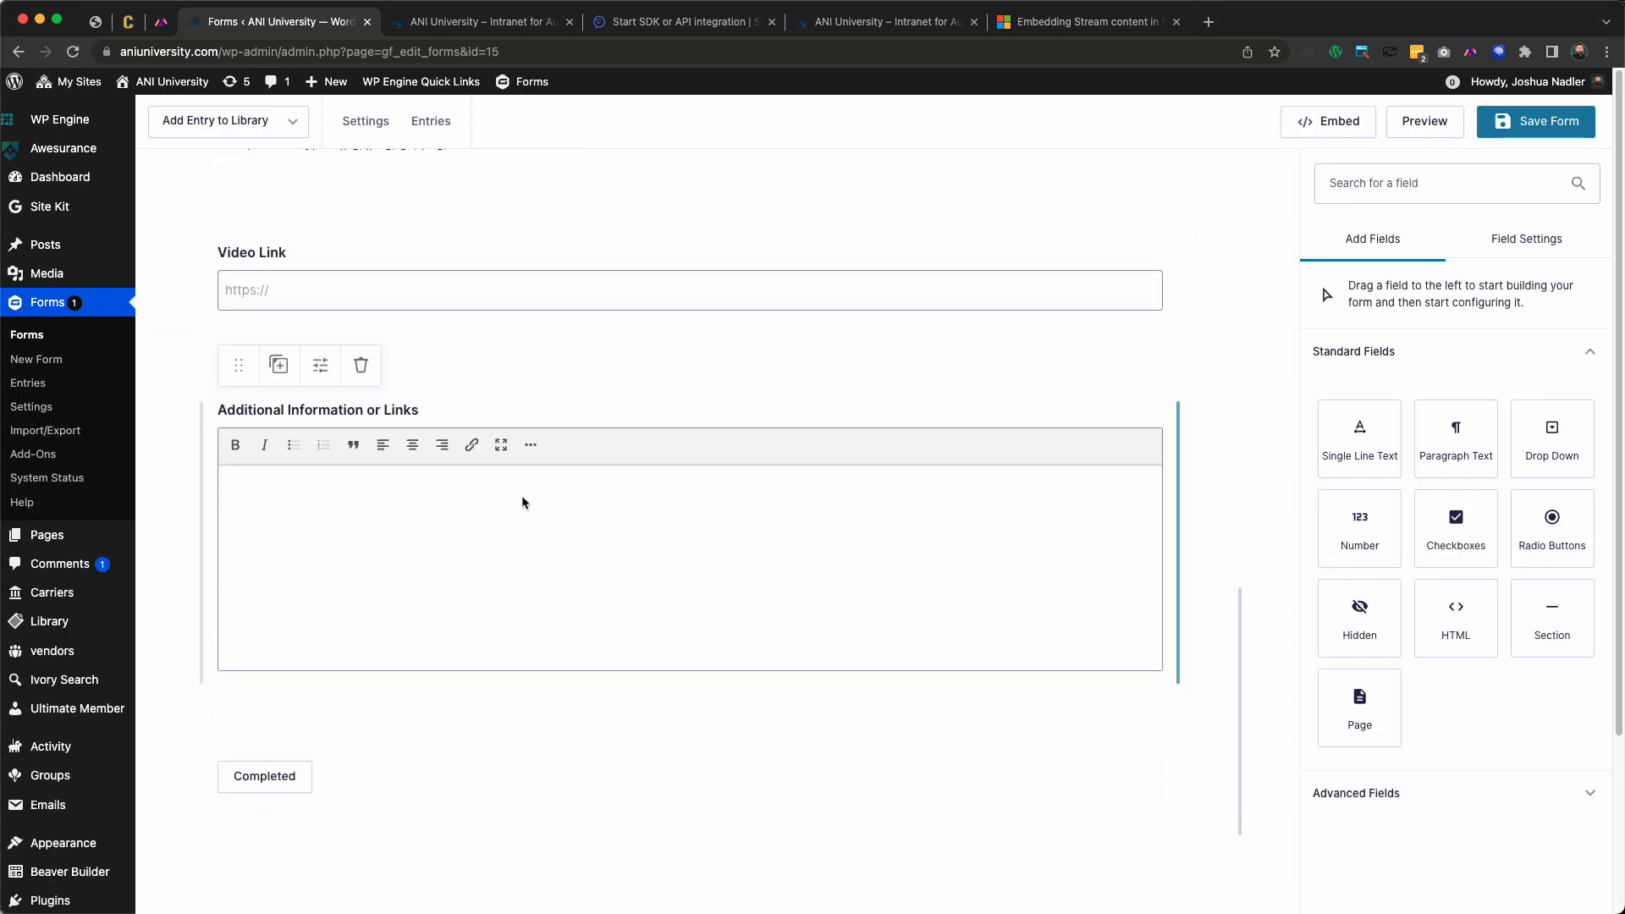
{"action": "scroll", "coordinate": [525, 501], "scroll_direction": "up", "scroll_amount": 3}
{"action": "scroll", "coordinate": [525, 501], "scroll_direction": "down", "scroll_amount": 2}
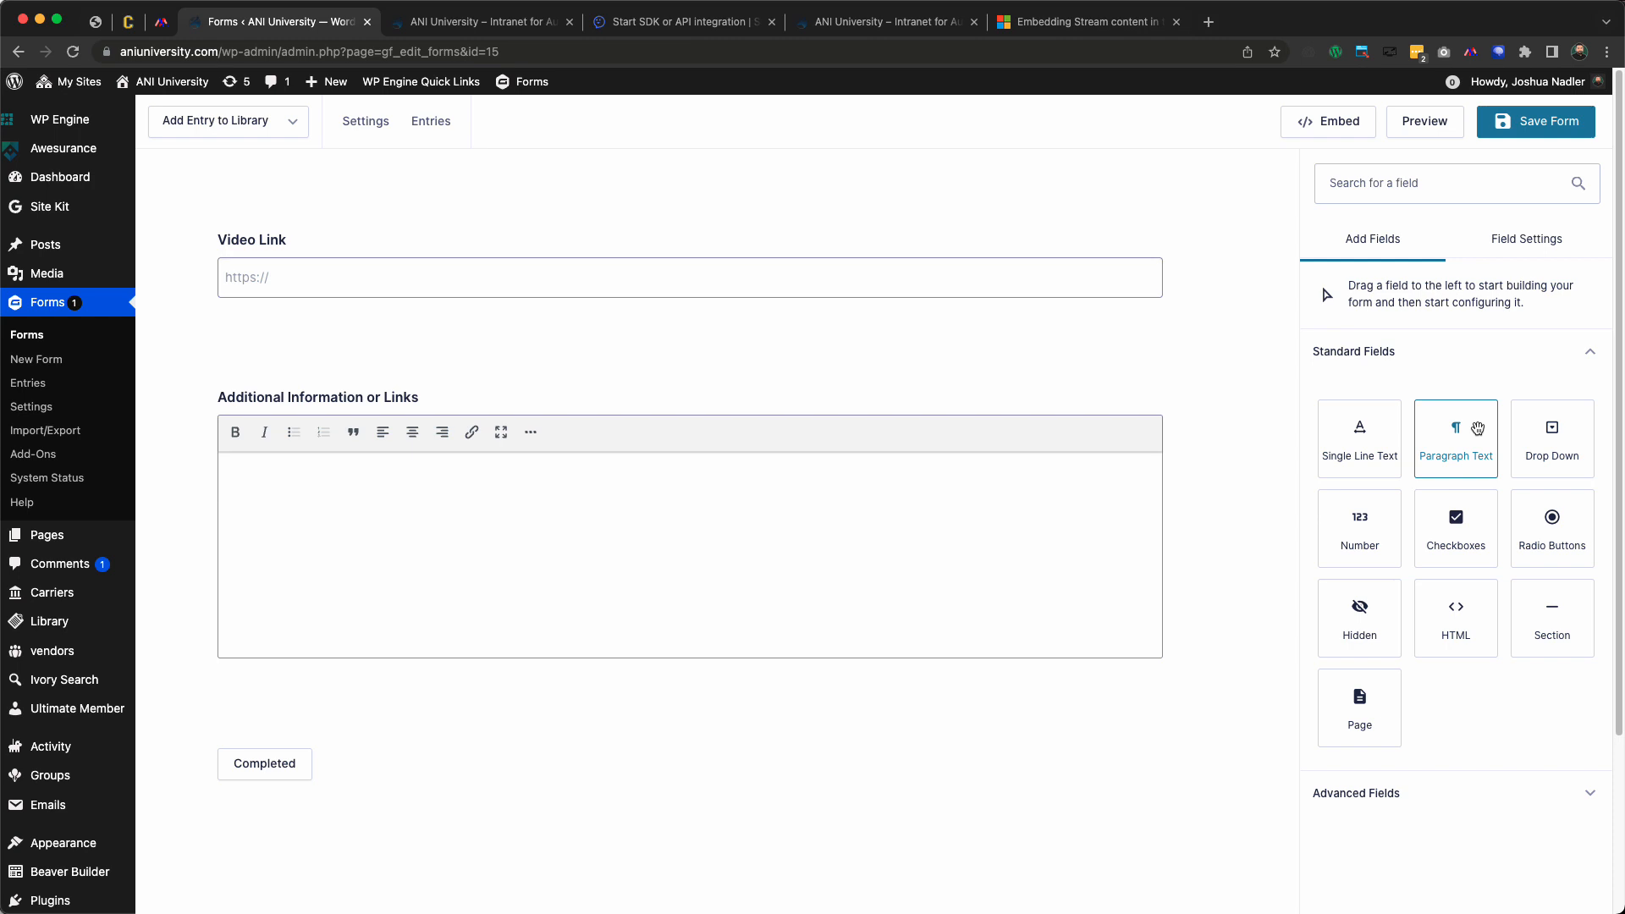
{"action": "left_click_drag", "start_coordinate": [1493, 441], "coordinate": [338, 354]}
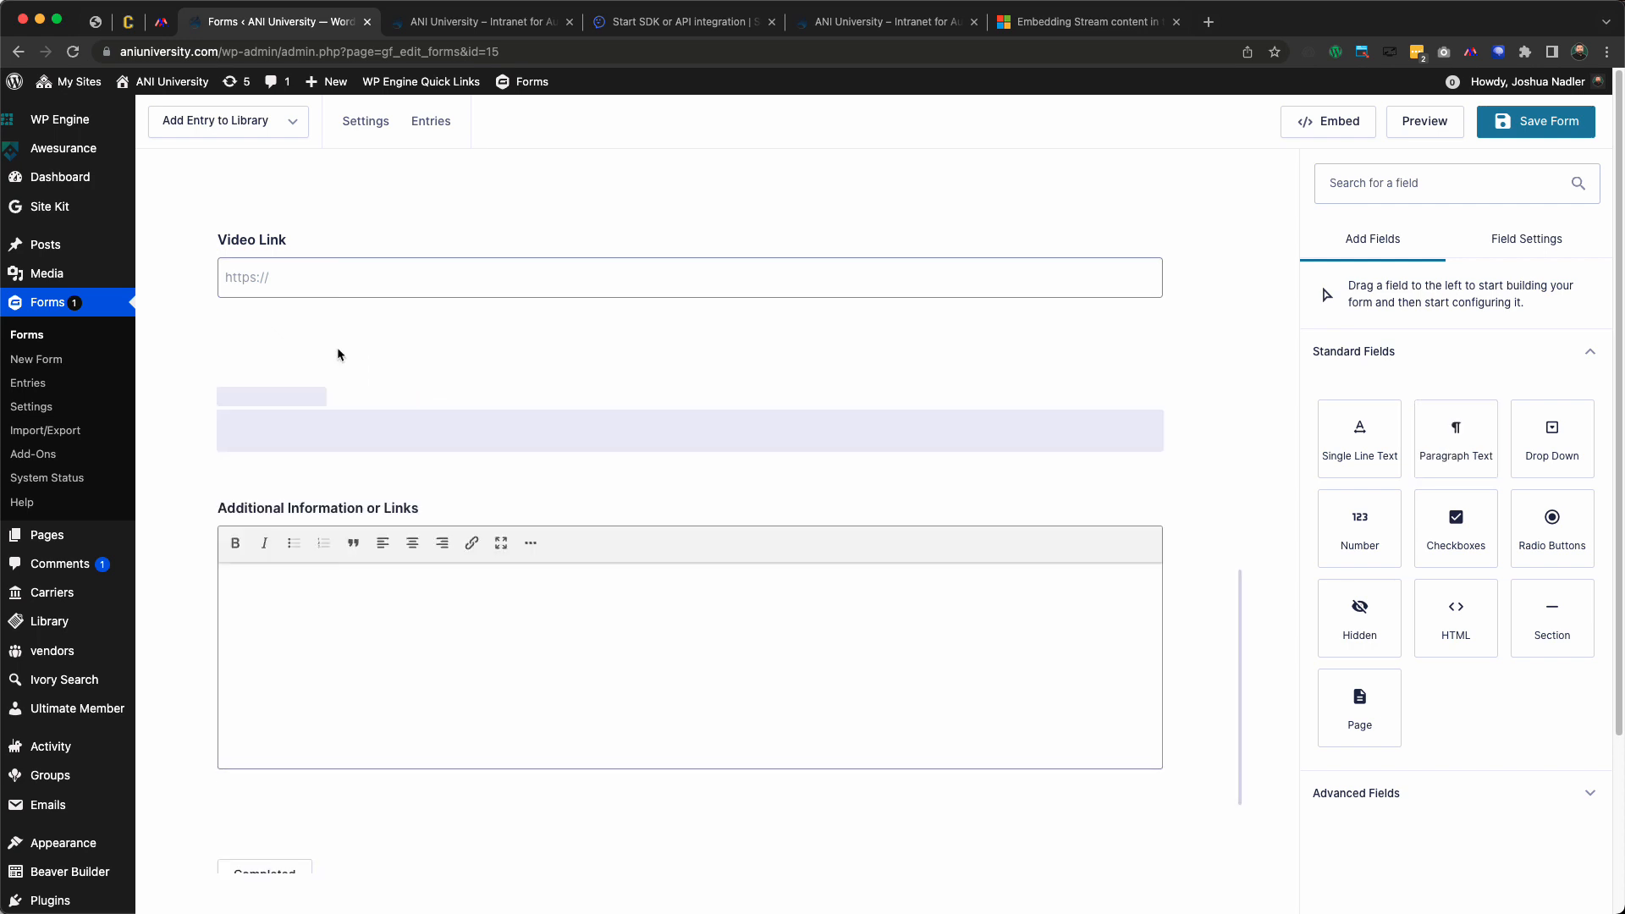
Label the paragraph field "Microsoft Stream Embed Code" and give it the copied "Instructions to get embed code are here:" description with the article URL
{"action": "left_click", "coordinate": [1378, 439]}
{"action": "double_click", "coordinate": [1382, 442]}
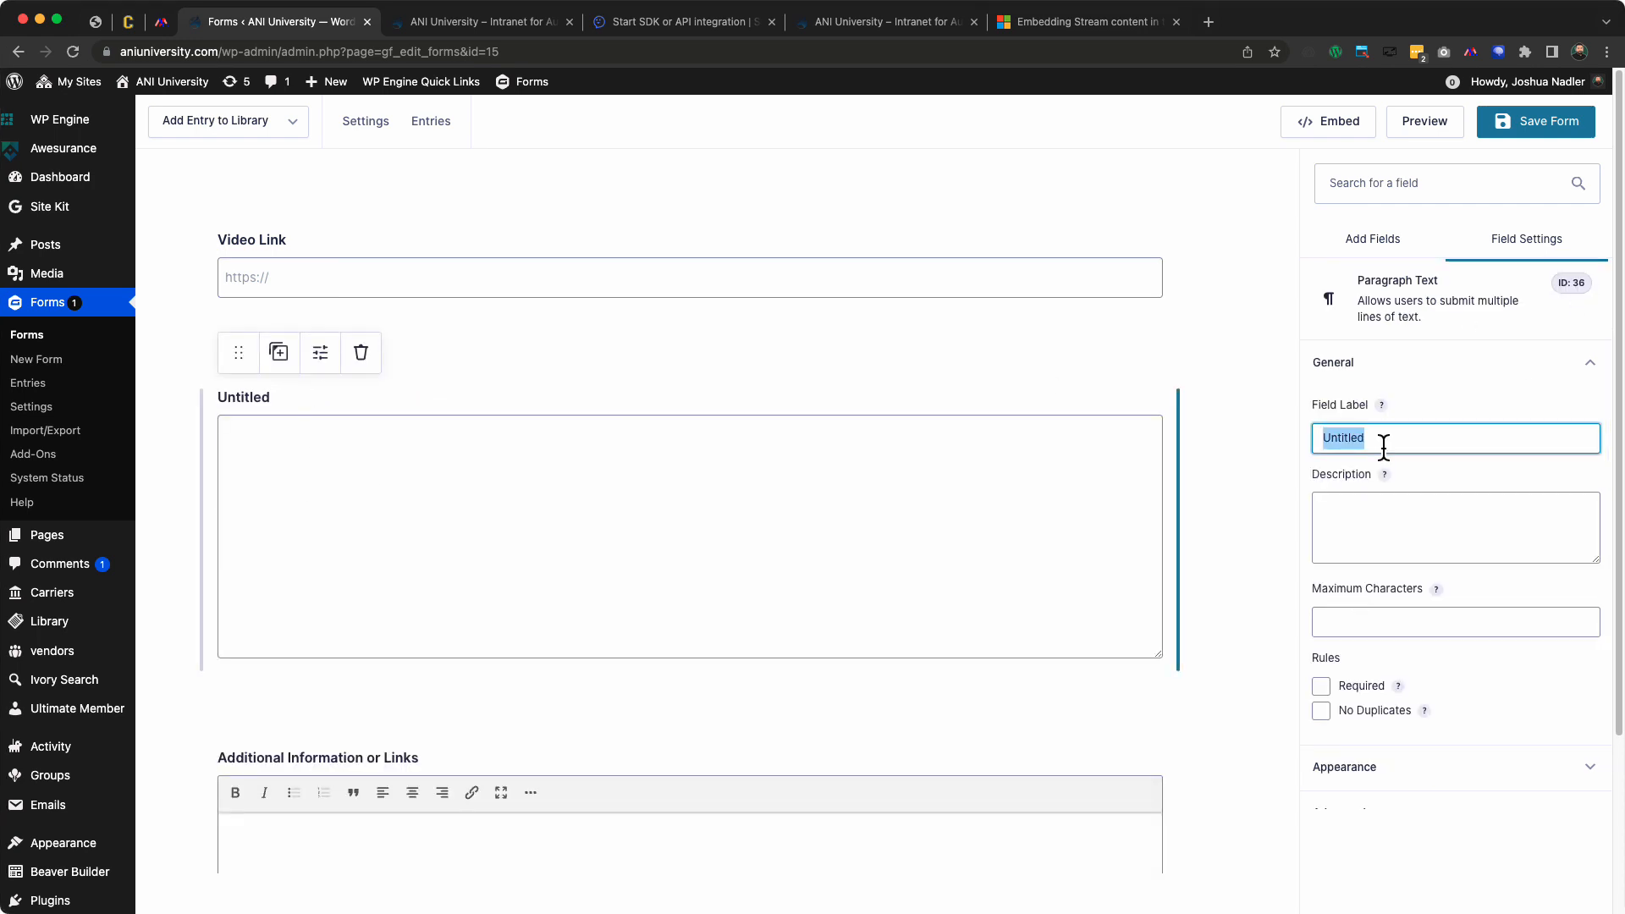
{"action": "type", "text": "Microsoft Stre"}
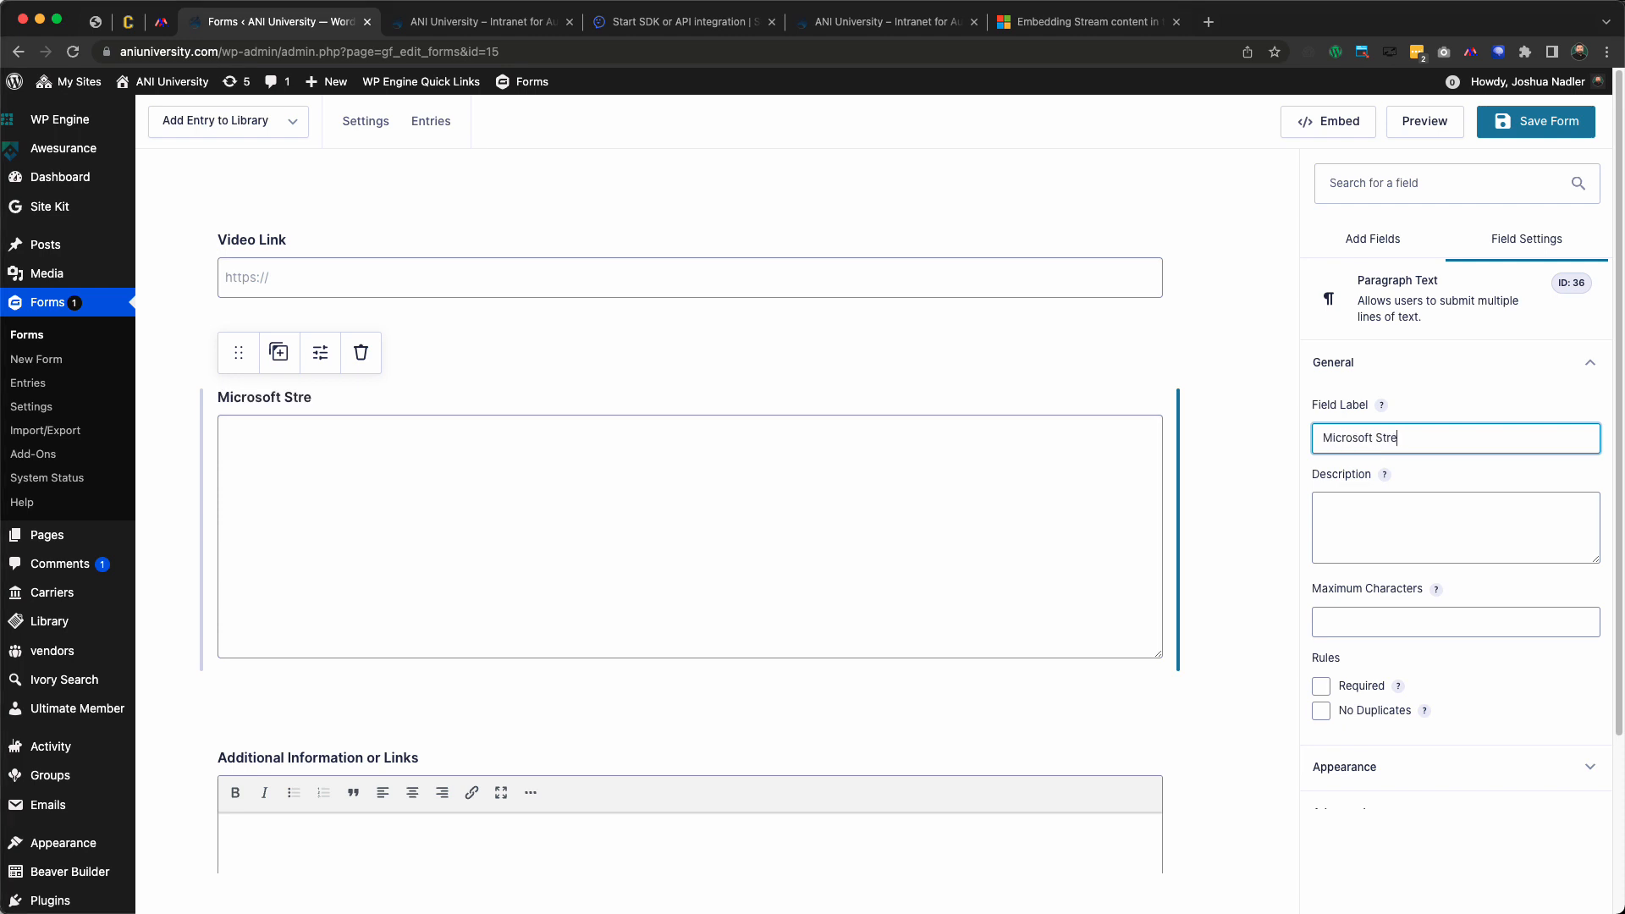
{"action": "type", "text": "Code"}
{"action": "left_click", "coordinate": [1385, 496]}
{"action": "type", "text": "Instructions to get embed code are here: https://support.microsoft.com/en-us/office/embedding-stream-content-in-third-party-sites-b50b6cd2-be3b-44b0-8a6b-8bebc5ba3e3a"}
{"action": "scroll", "coordinate": [1395, 531], "scroll_direction": "up", "scroll_amount": 1}
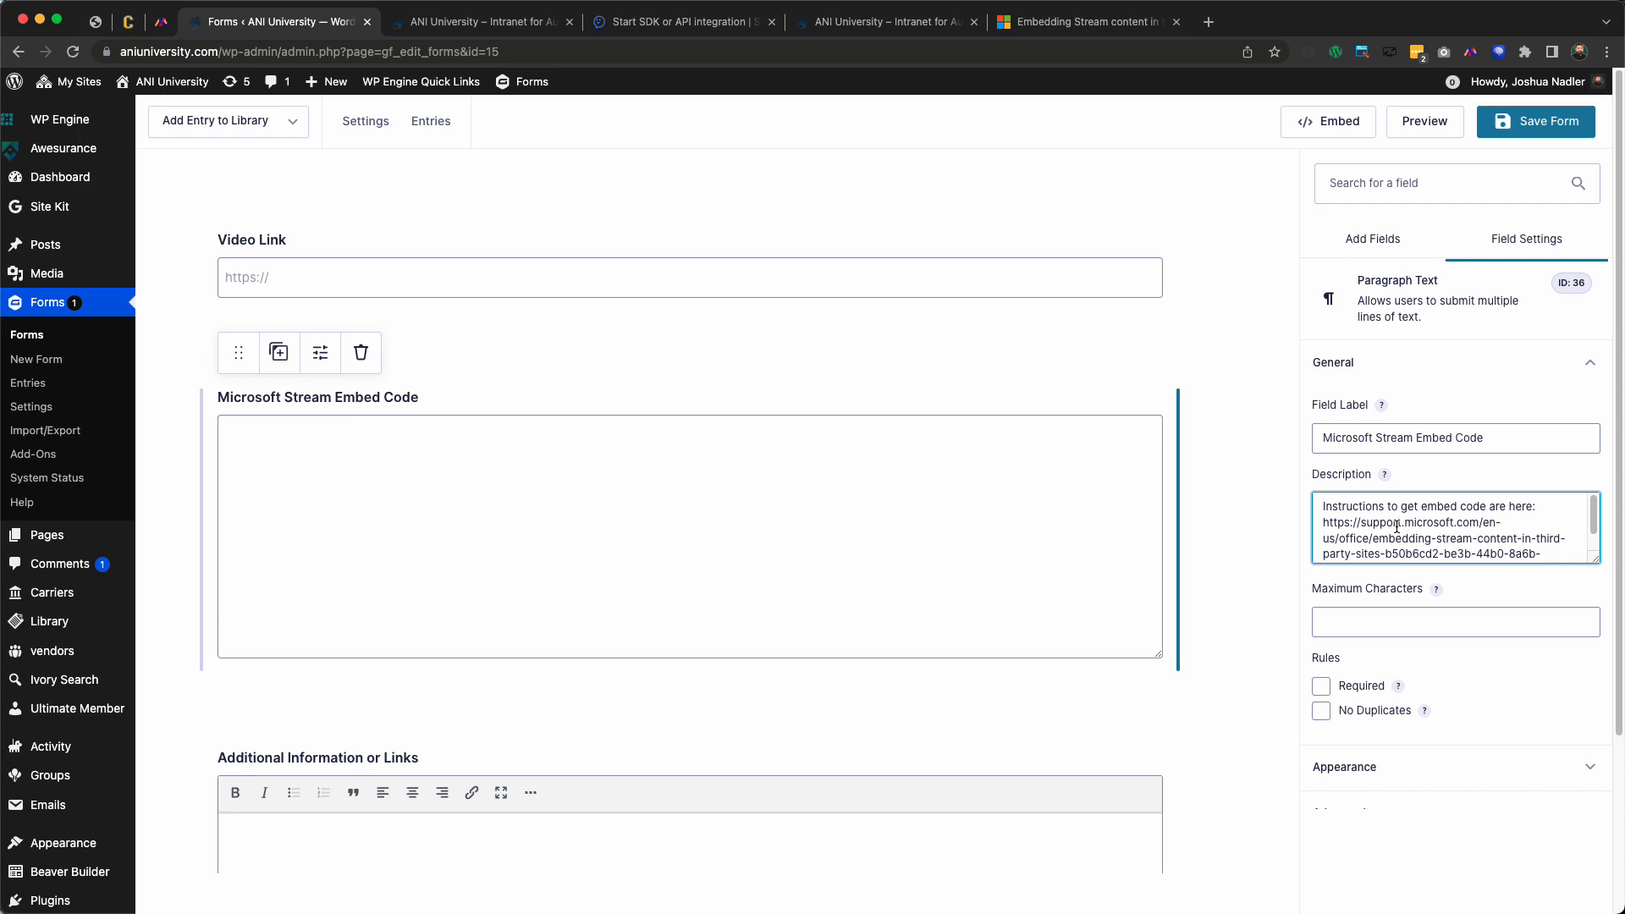
{"action": "scroll", "coordinate": [1439, 525], "scroll_direction": "down", "scroll_amount": 1}
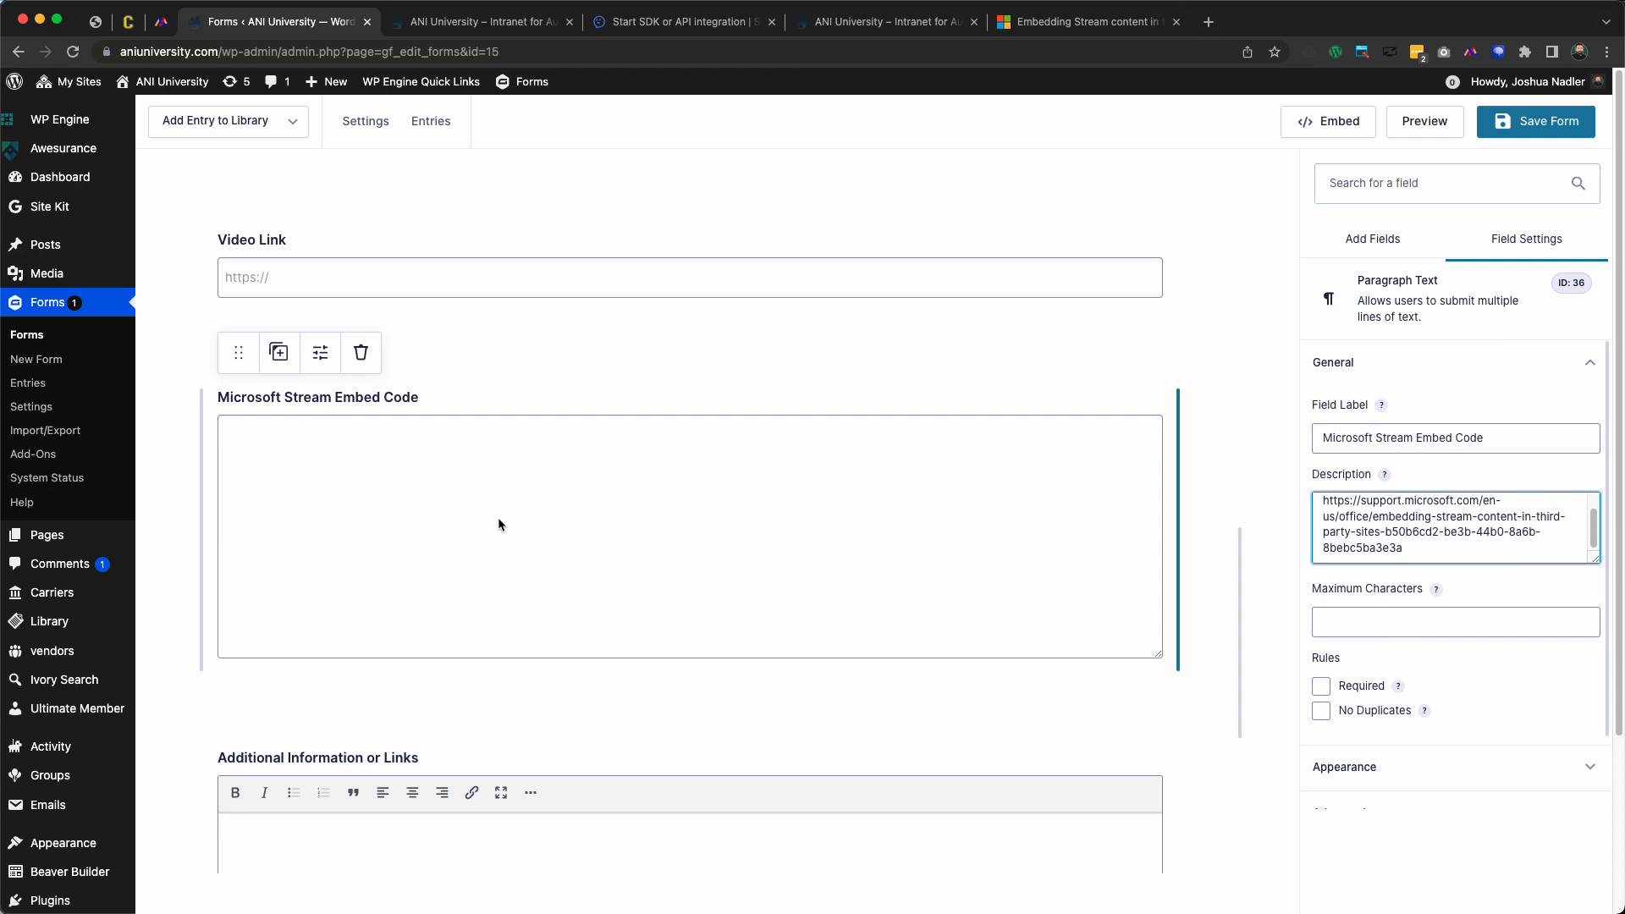
Check the paragraph field's Appearance and Advanced settings and save the Add Entry to Library form
{"action": "scroll", "coordinate": [1371, 707], "scroll_direction": "down", "scroll_amount": 1}
{"action": "left_click", "coordinate": [1402, 694]}
{"action": "scroll", "coordinate": [1405, 682], "scroll_direction": "down", "scroll_amount": 3}
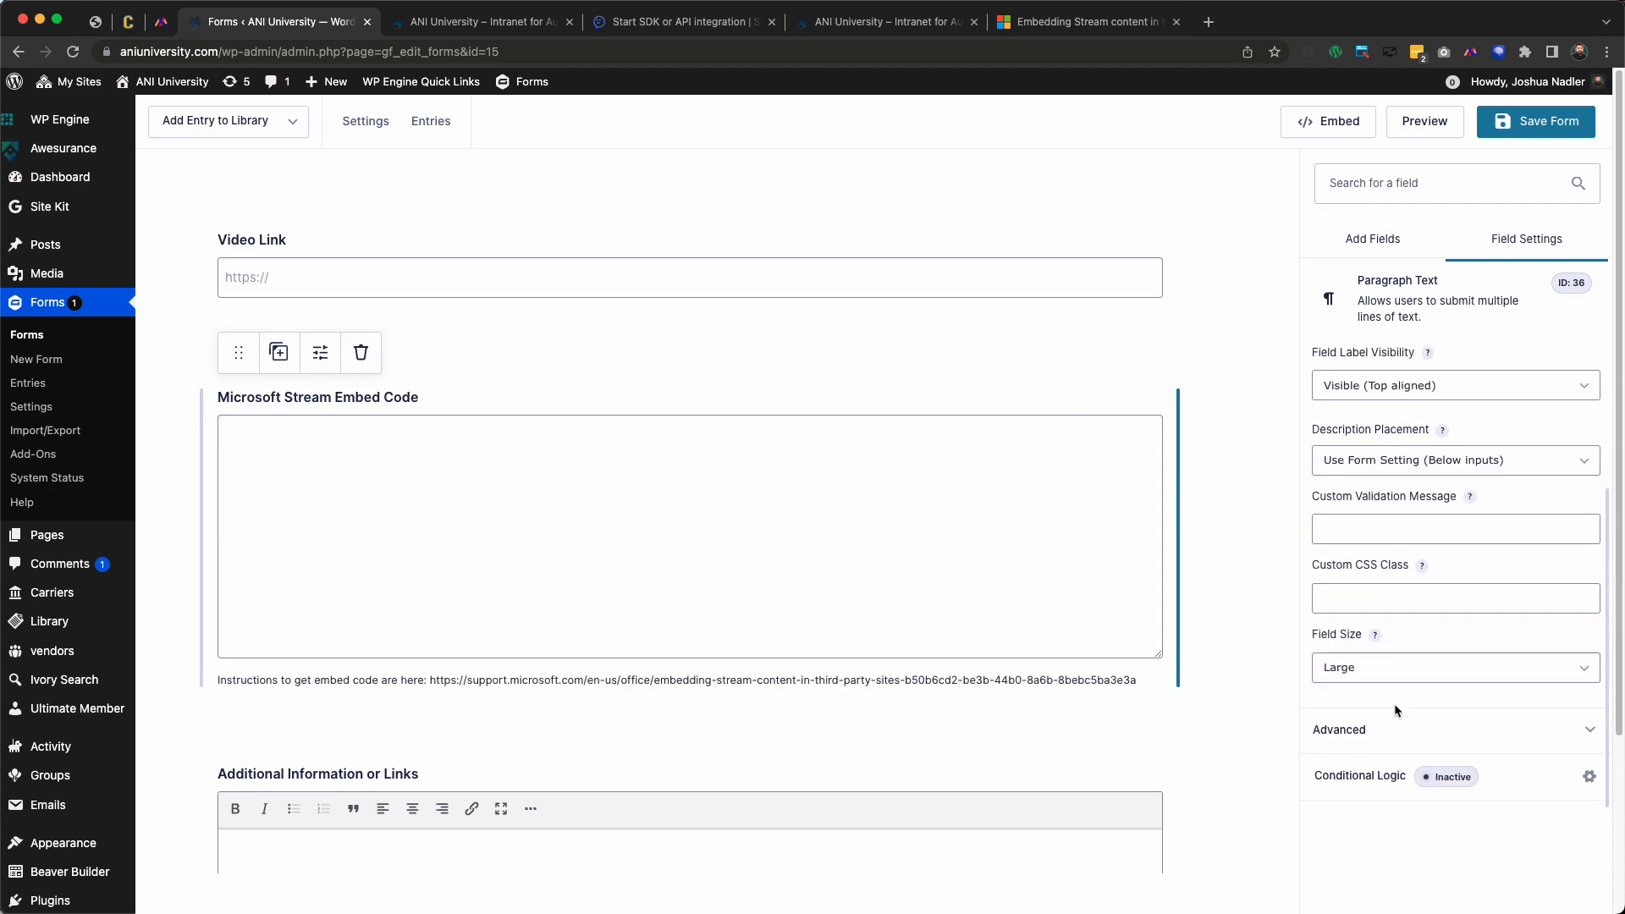
{"action": "left_click", "coordinate": [1395, 733]}
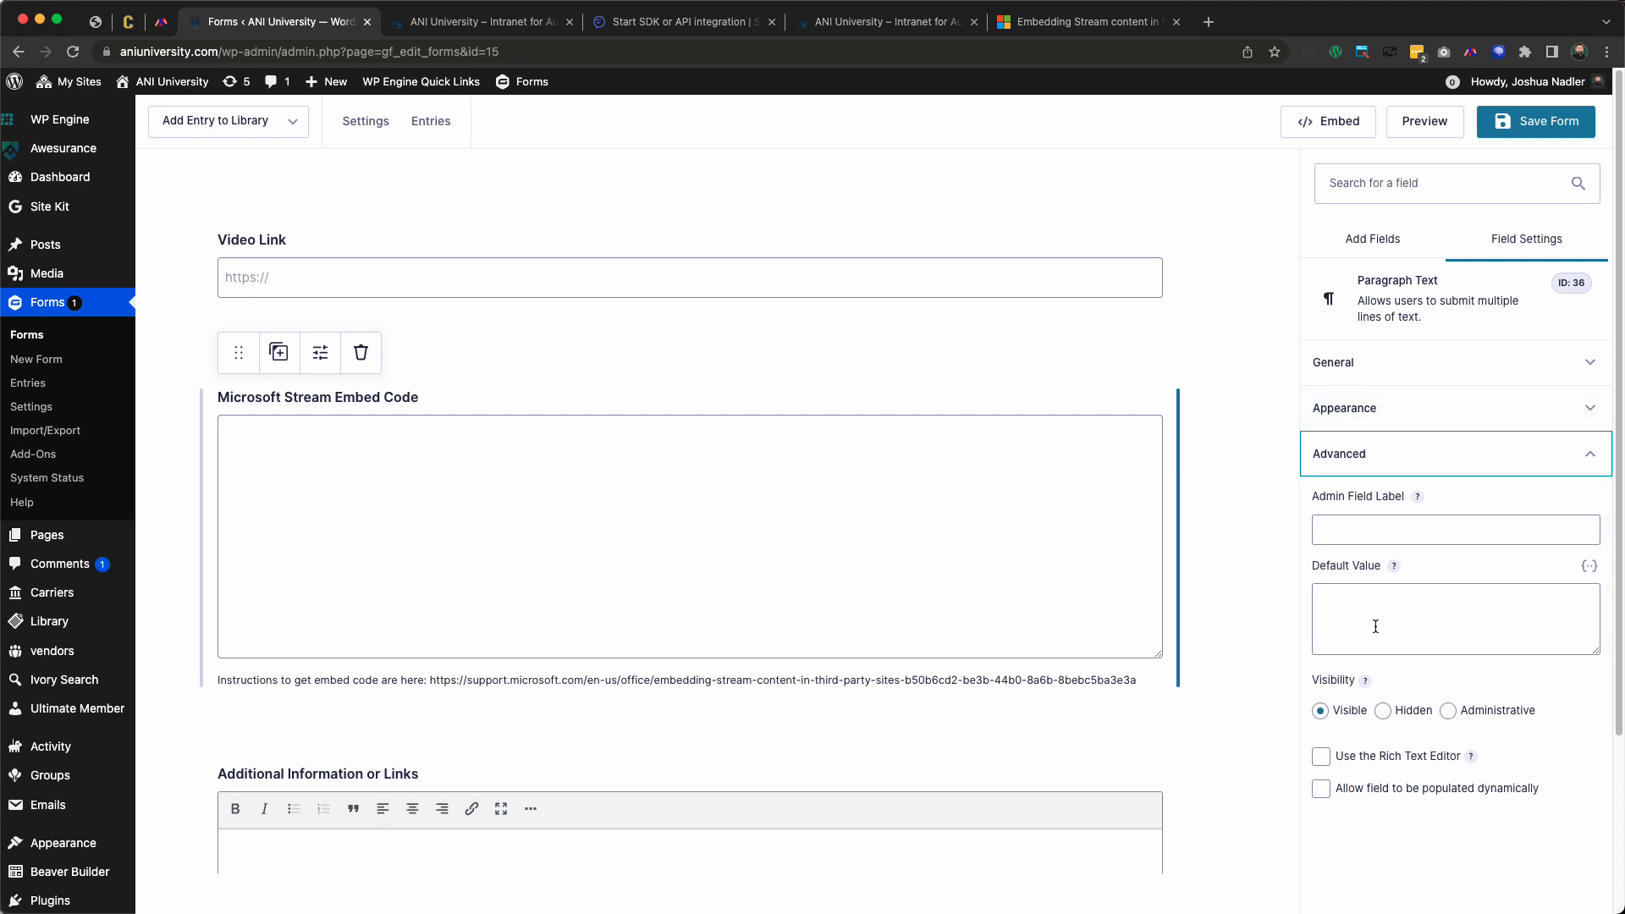
{"action": "scroll", "coordinate": [1377, 627], "scroll_direction": "down", "scroll_amount": 2}
{"action": "scroll", "coordinate": [678, 598], "scroll_direction": "down", "scroll_amount": 4}
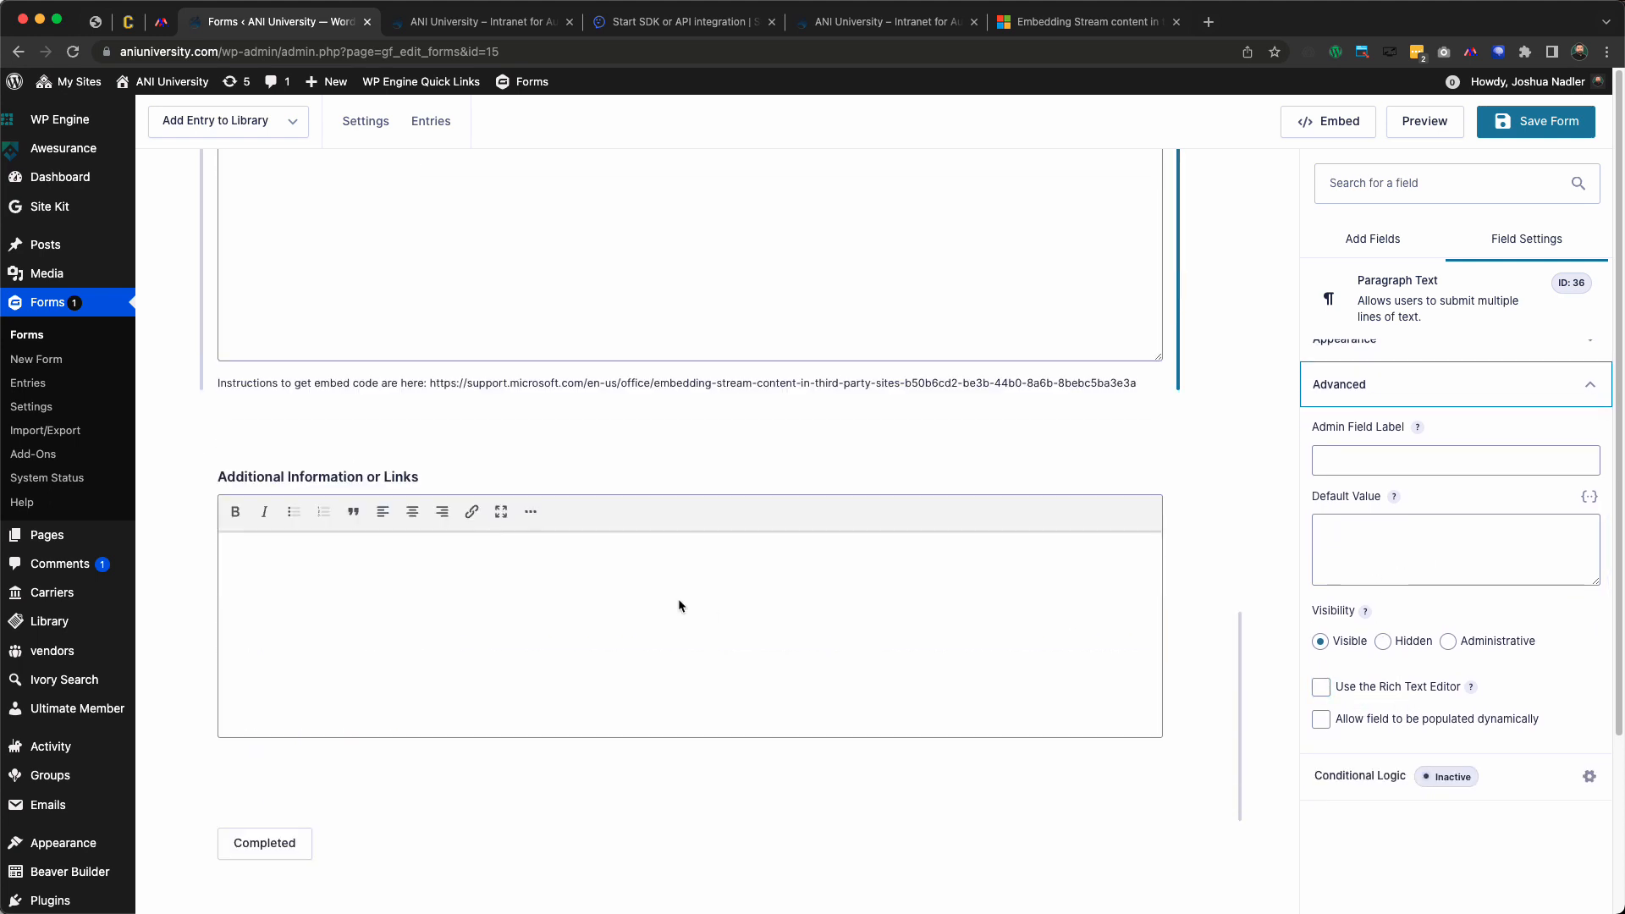
{"action": "scroll", "coordinate": [678, 597], "scroll_direction": "up", "scroll_amount": 2}
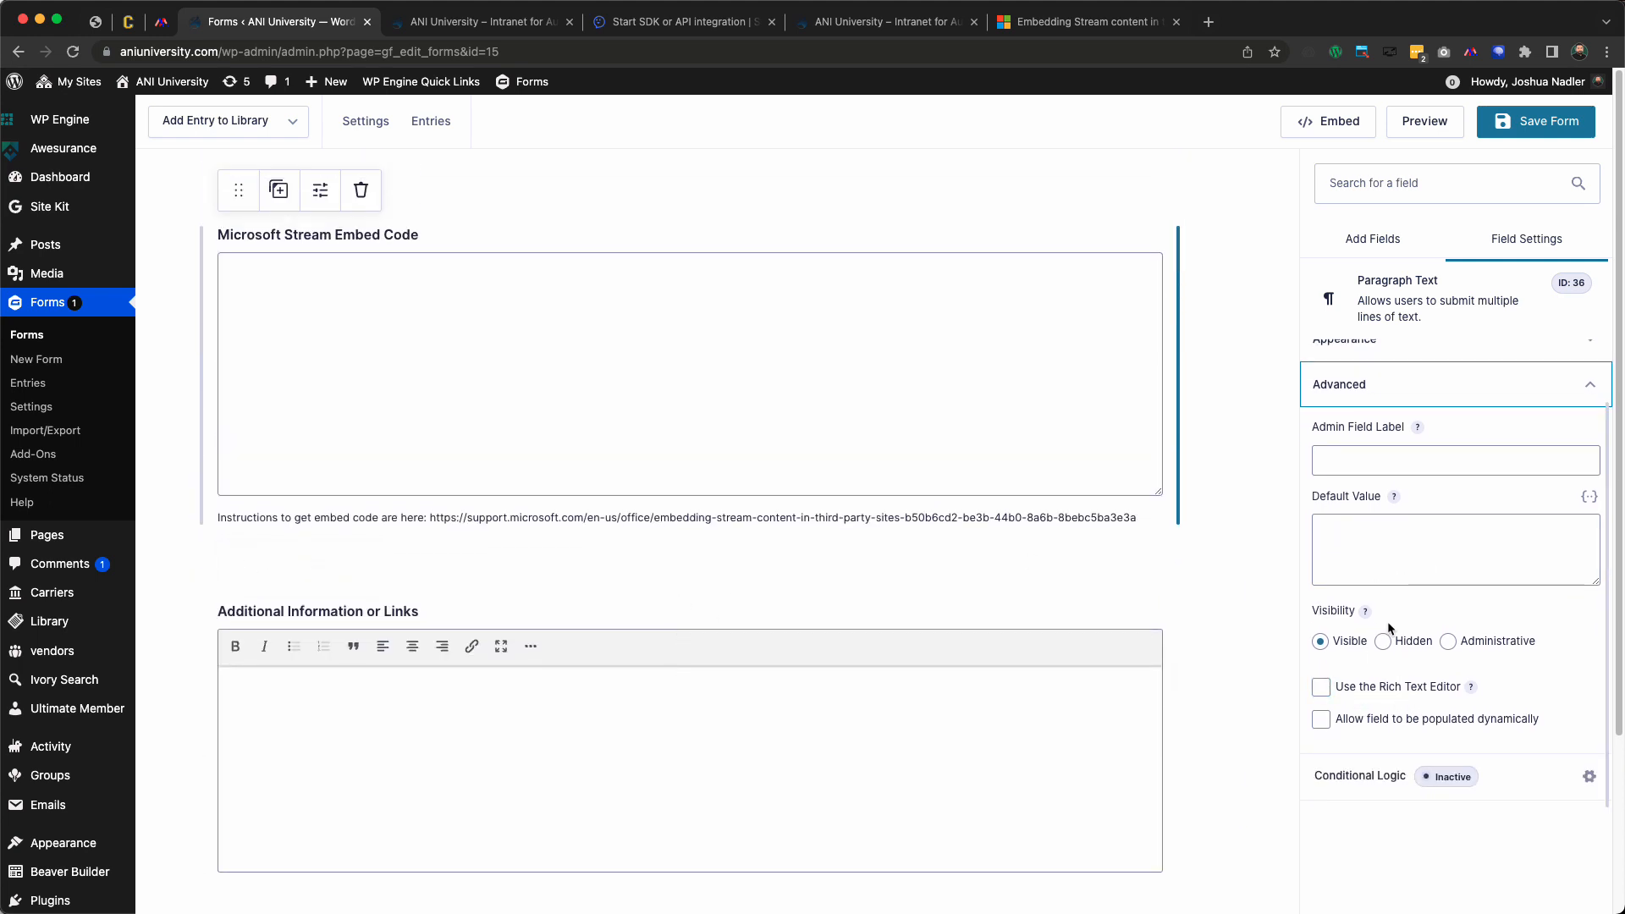
{"action": "scroll", "coordinate": [1384, 635], "scroll_direction": "up", "scroll_amount": 2}
{"action": "scroll", "coordinate": [673, 592], "scroll_direction": "down", "scroll_amount": 4}
{"action": "scroll", "coordinate": [673, 592], "scroll_direction": "up", "scroll_amount": 9}
{"action": "left_click", "coordinate": [1536, 121]}
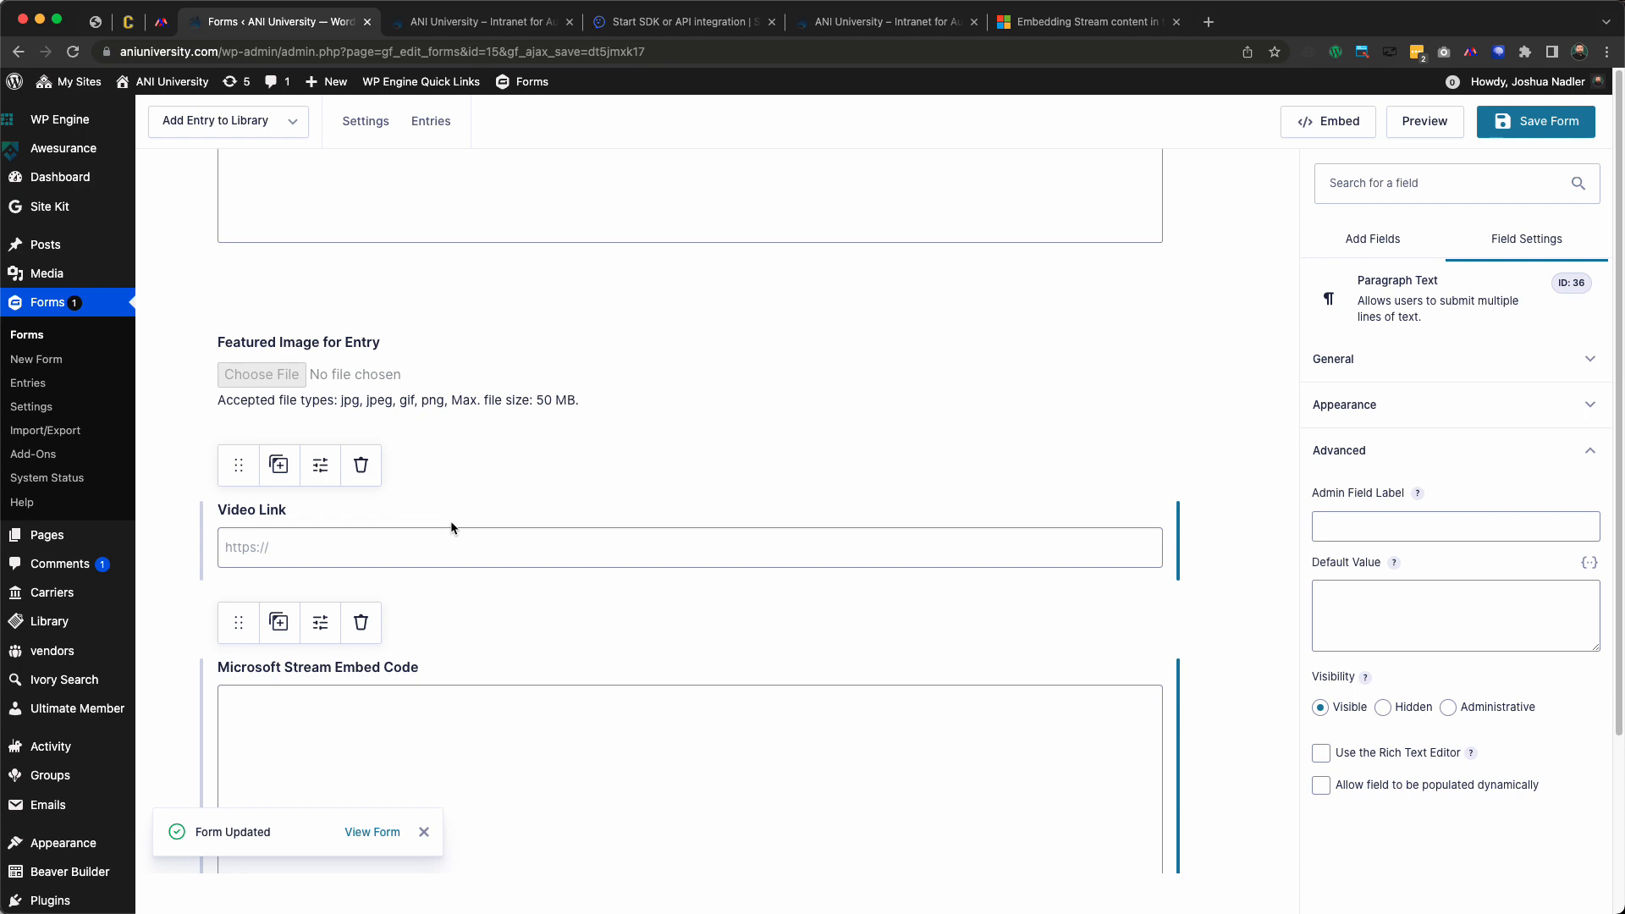
Save the Add Entry to Library form again and open its Pods Feed 1 for editing
{"action": "scroll", "coordinate": [481, 534], "scroll_direction": "up", "scroll_amount": 12}
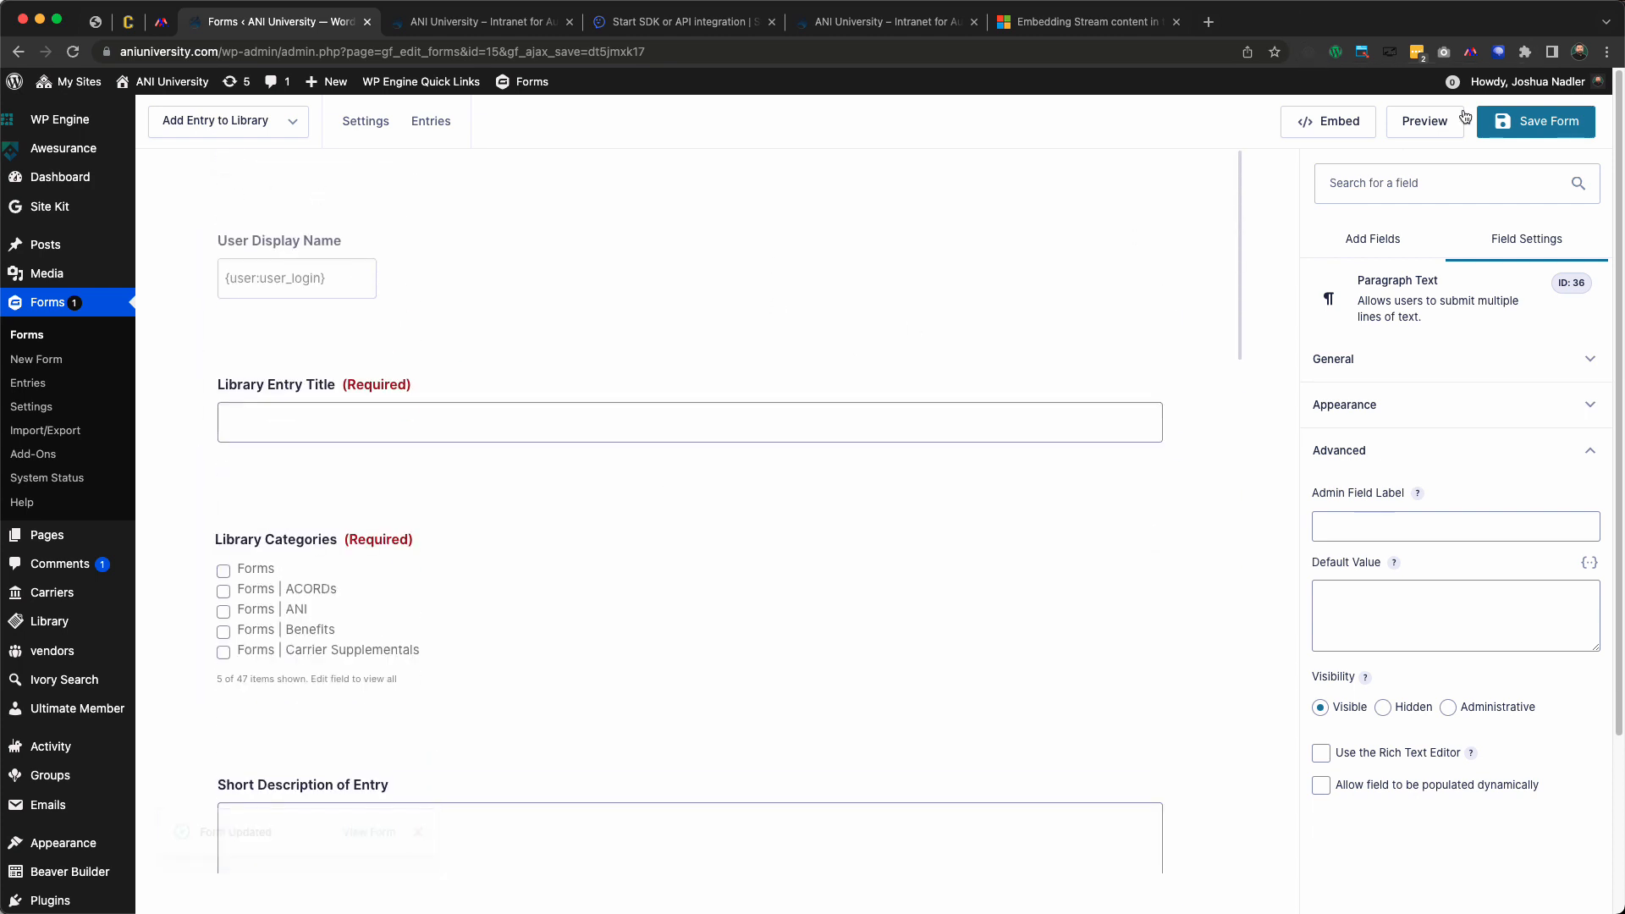
{"action": "left_click", "coordinate": [1534, 121]}
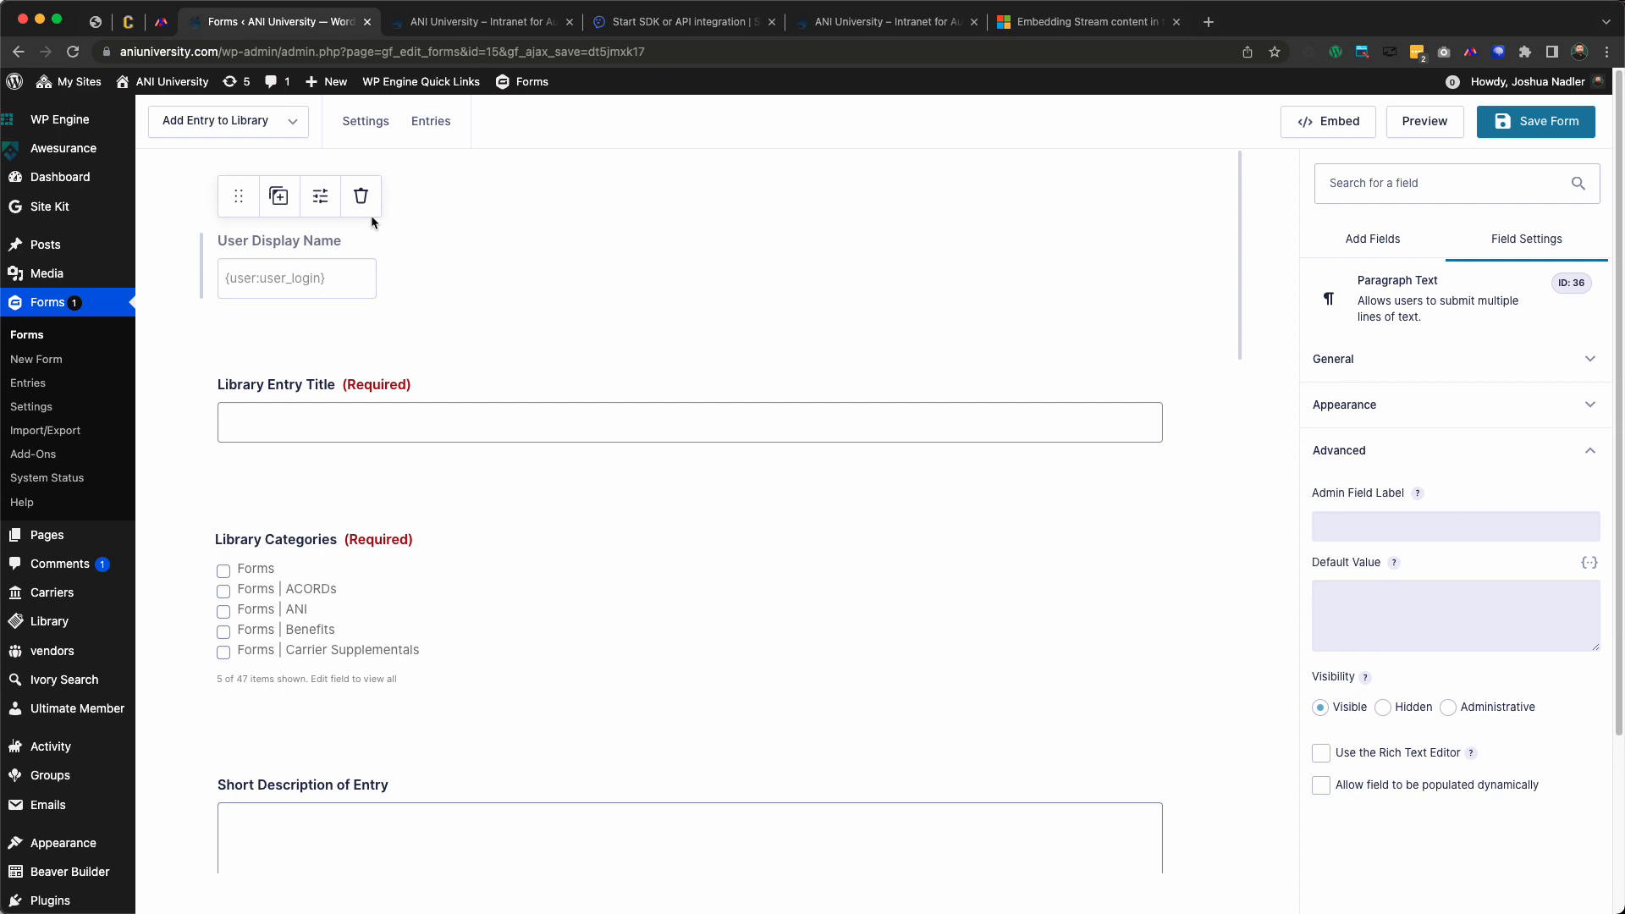
{"action": "mouse_move", "coordinate": [389, 126]}
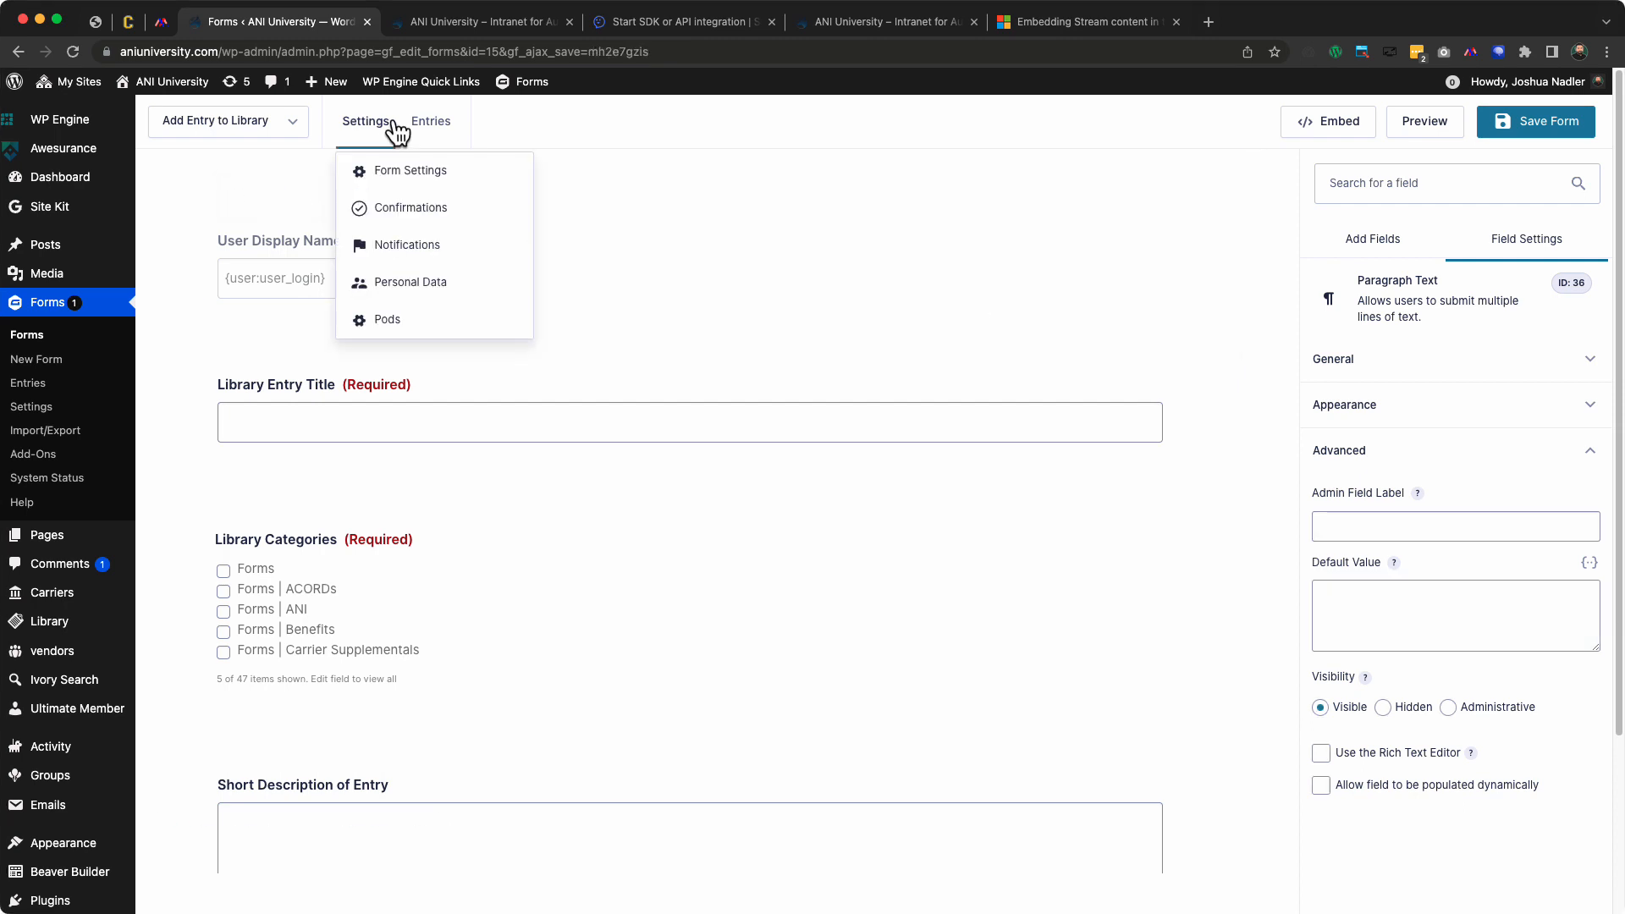
{"action": "left_click", "coordinate": [526, 329]}
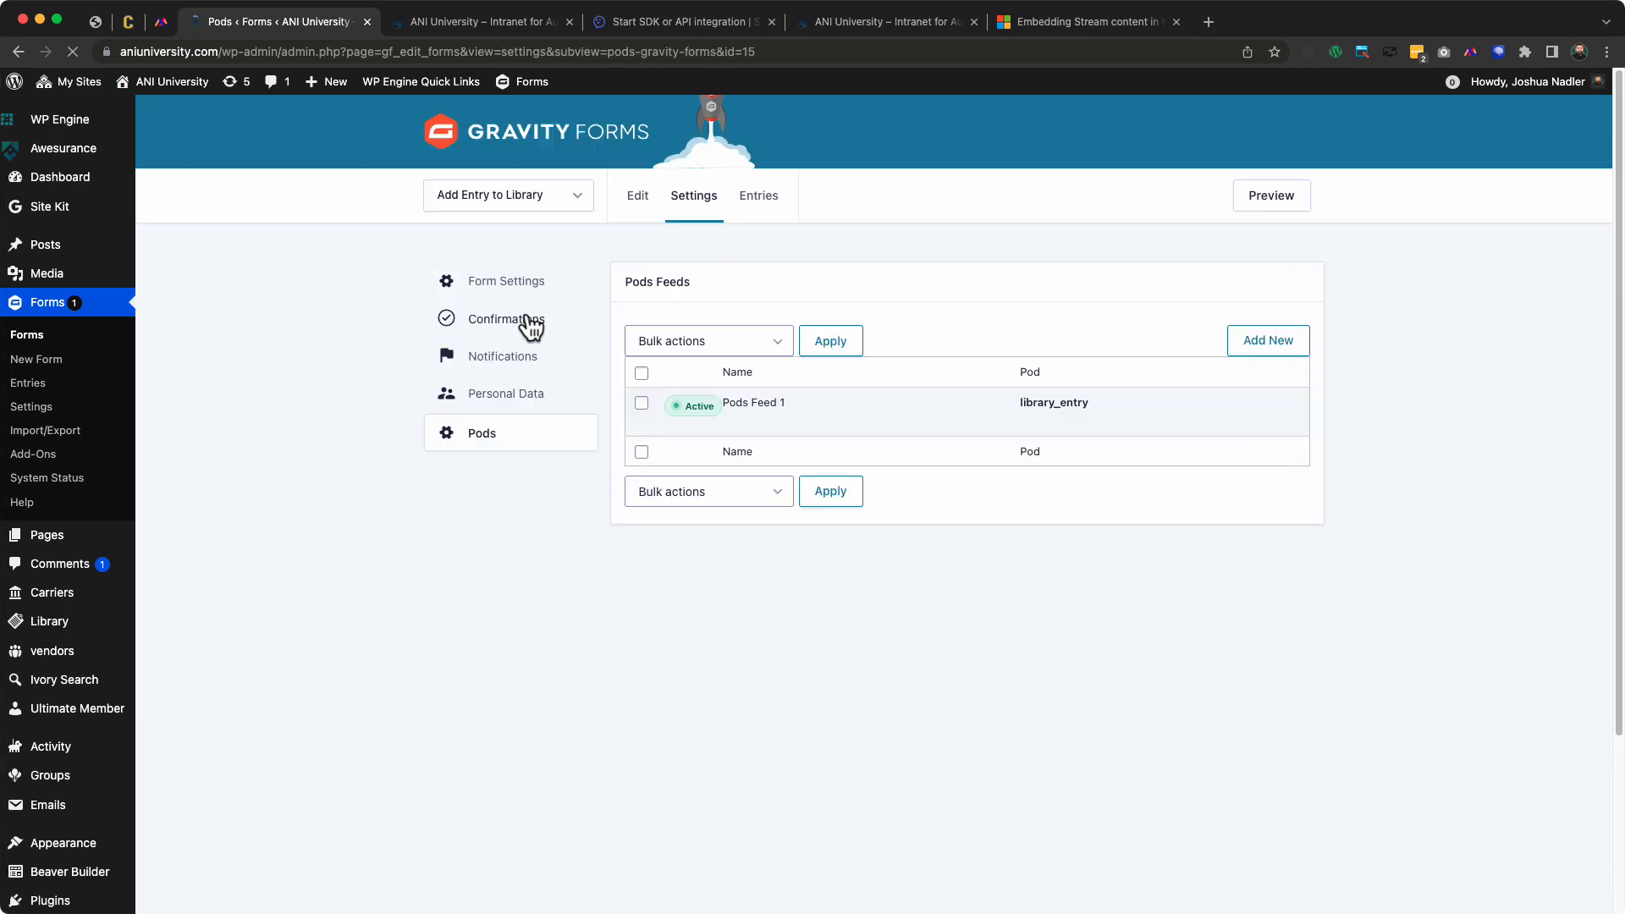
{"action": "left_click", "coordinate": [735, 424]}
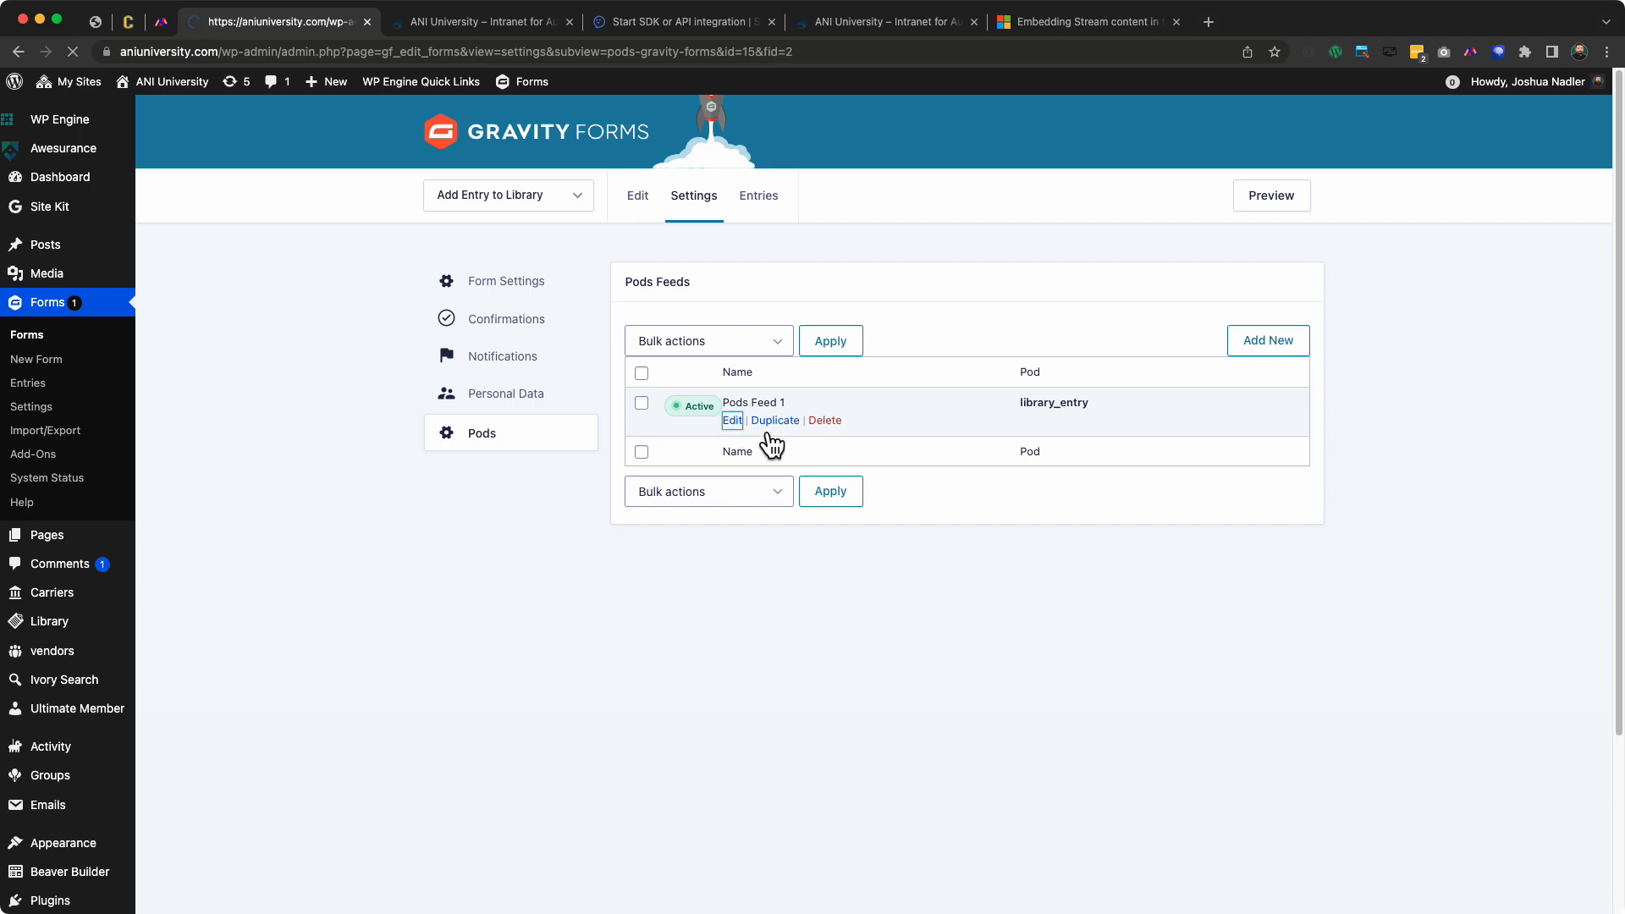
Map the feed's Microsoft Stream Embed Code pod field to the Microsoft Stream Embed Code form field and save the settings
{"action": "scroll", "coordinate": [656, 618], "scroll_direction": "down", "scroll_amount": 5}
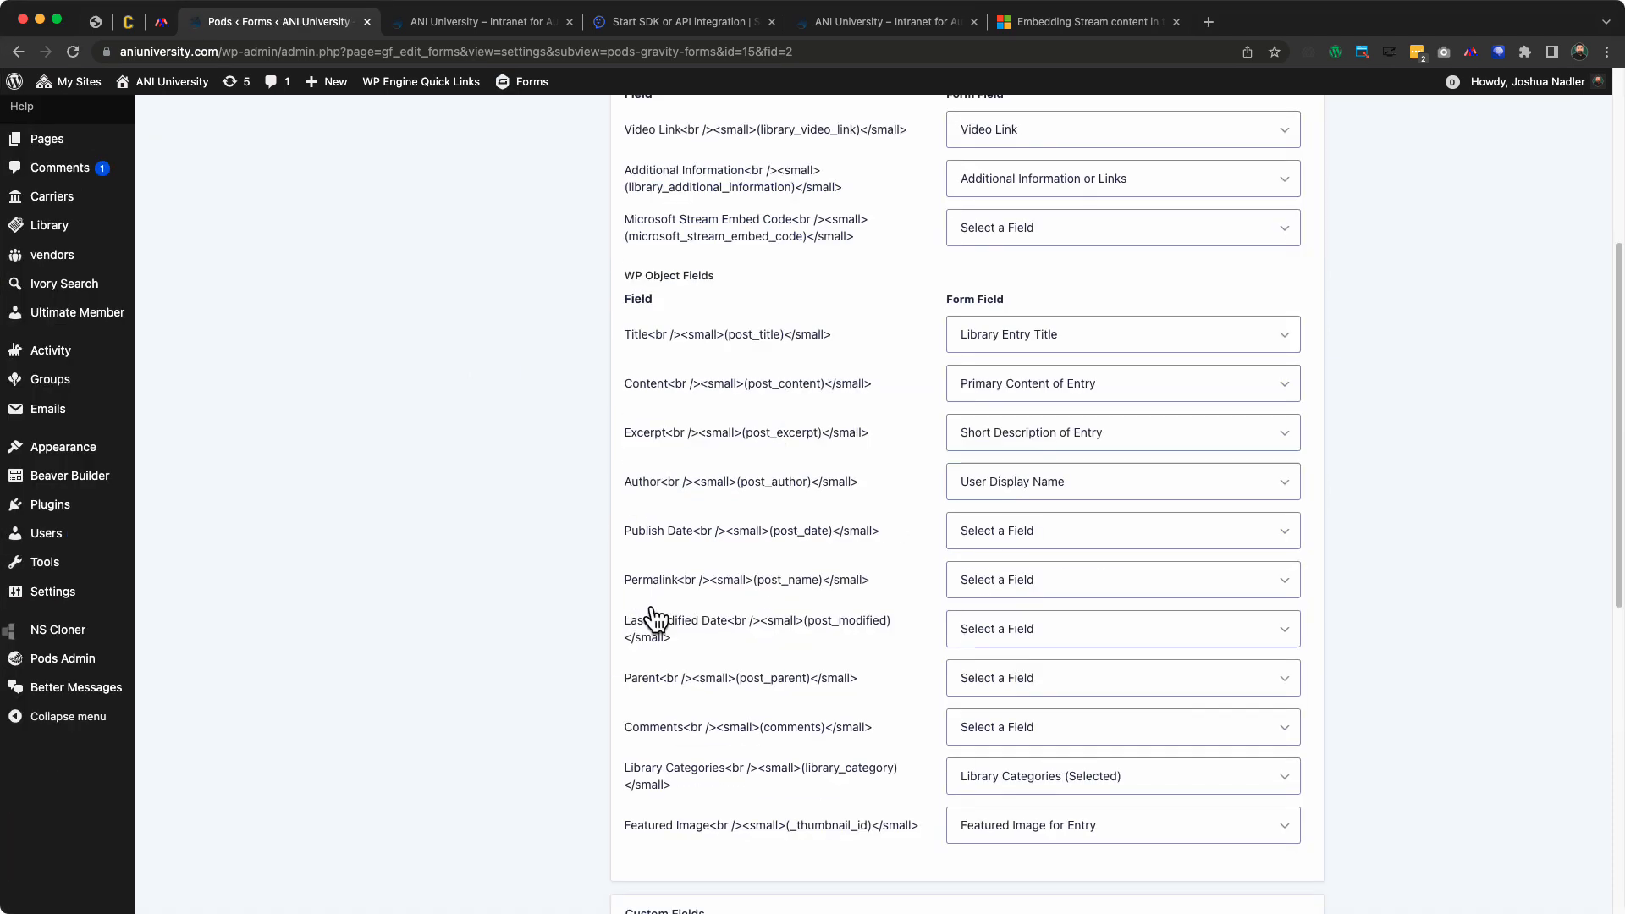
{"action": "scroll", "coordinate": [656, 618], "scroll_direction": "down", "scroll_amount": 4}
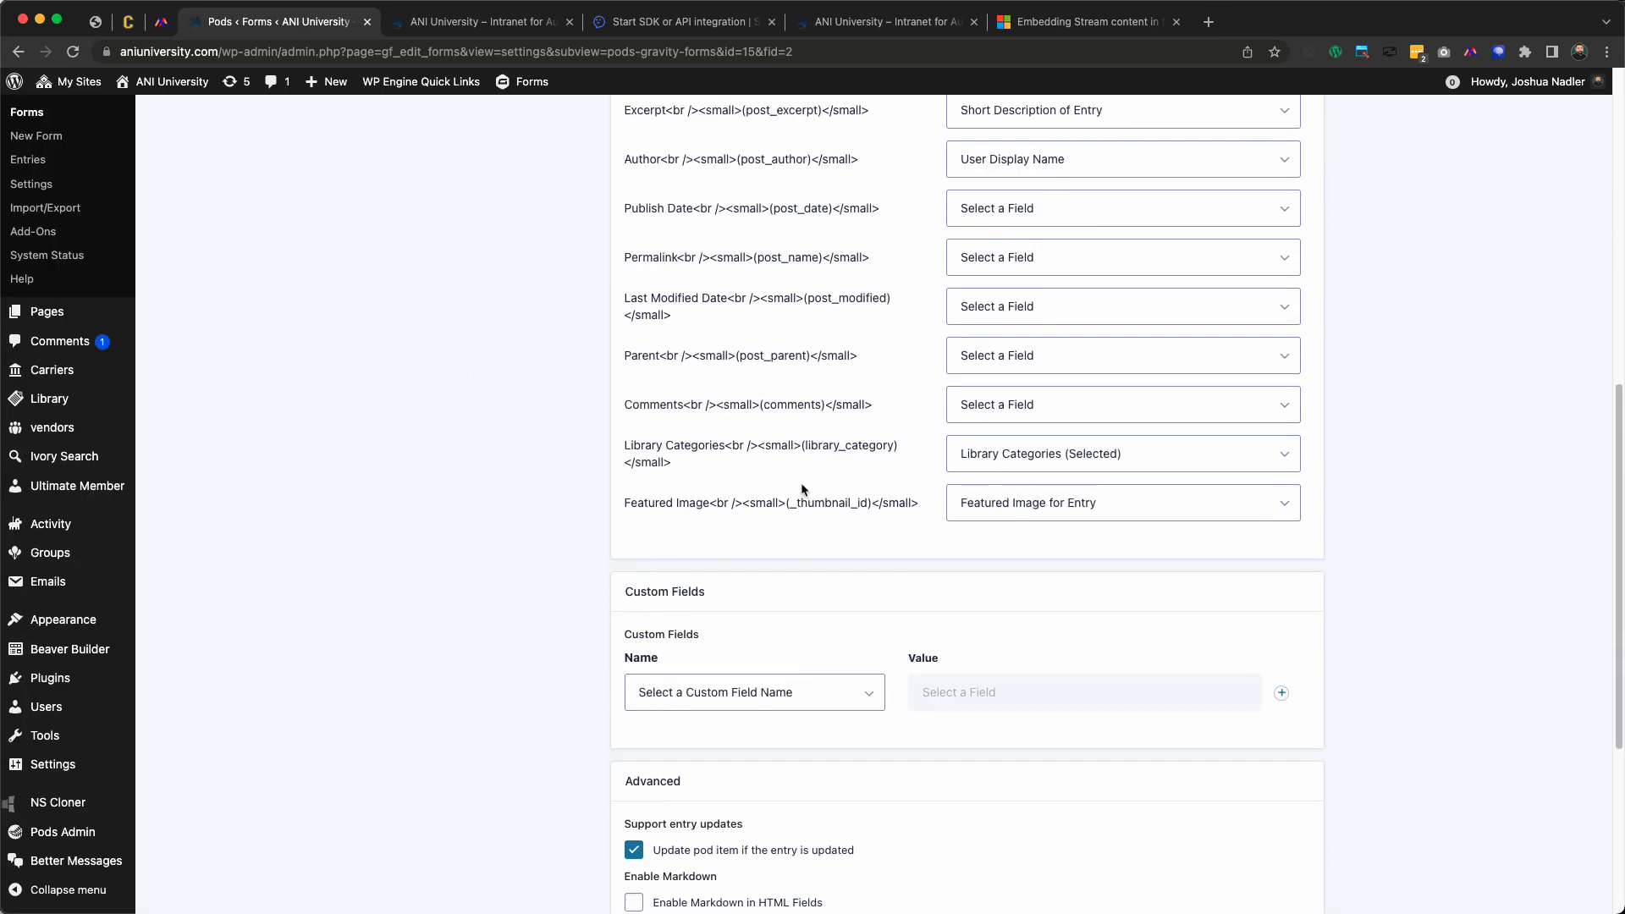
{"action": "scroll", "coordinate": [803, 489], "scroll_direction": "up", "scroll_amount": 2}
{"action": "scroll", "coordinate": [800, 590], "scroll_direction": "up", "scroll_amount": 4}
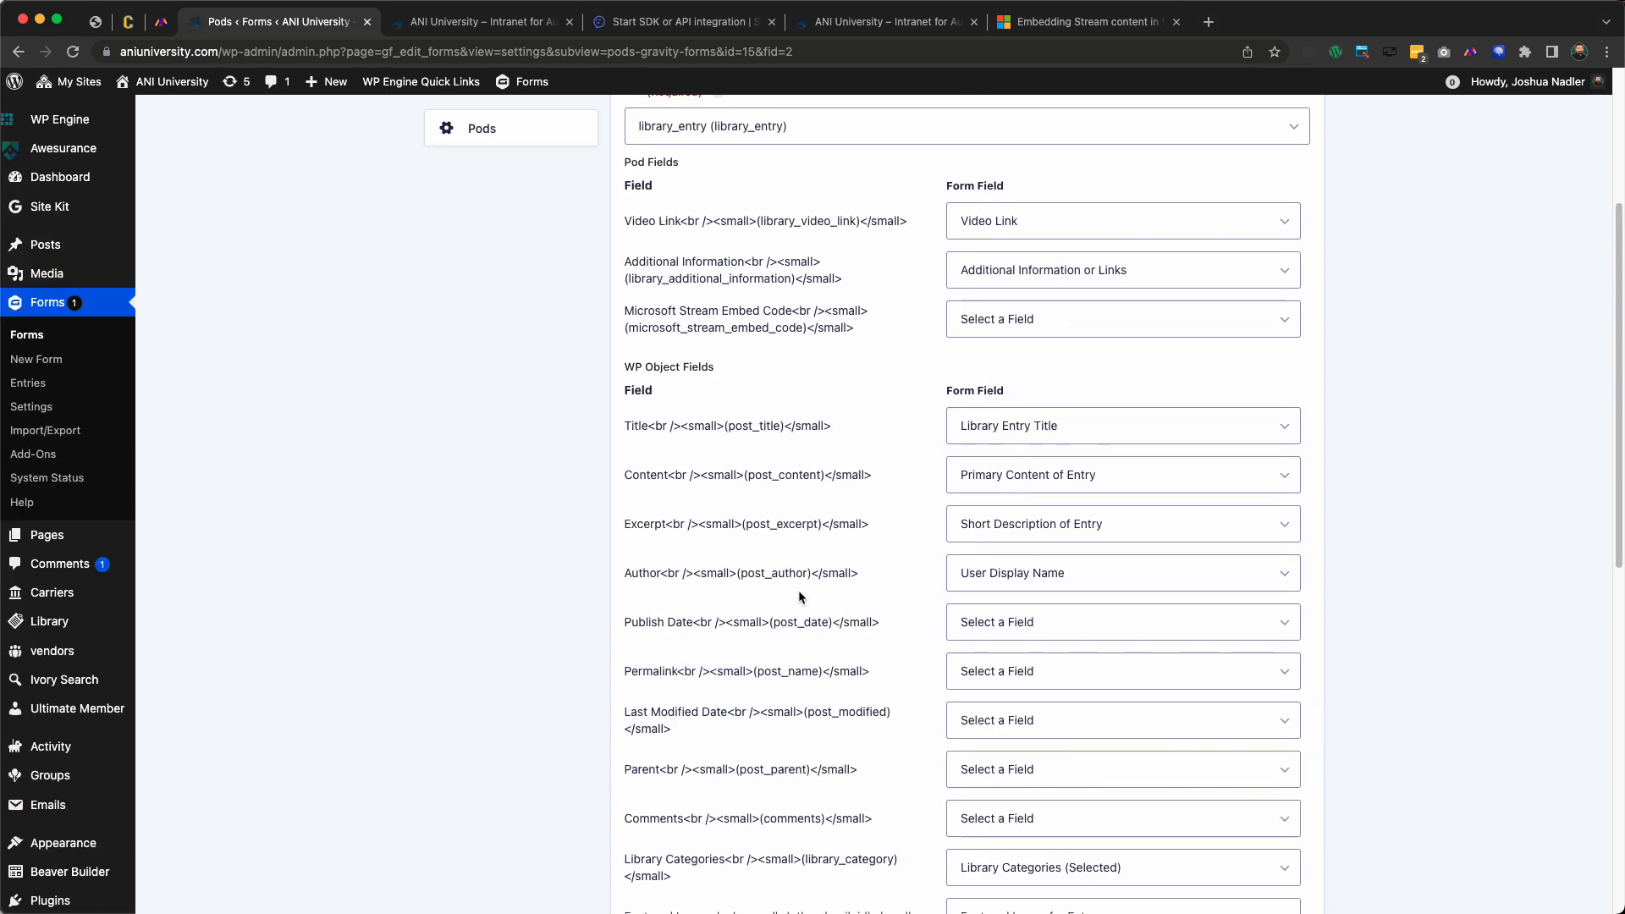
{"action": "left_click", "coordinate": [1105, 326]}
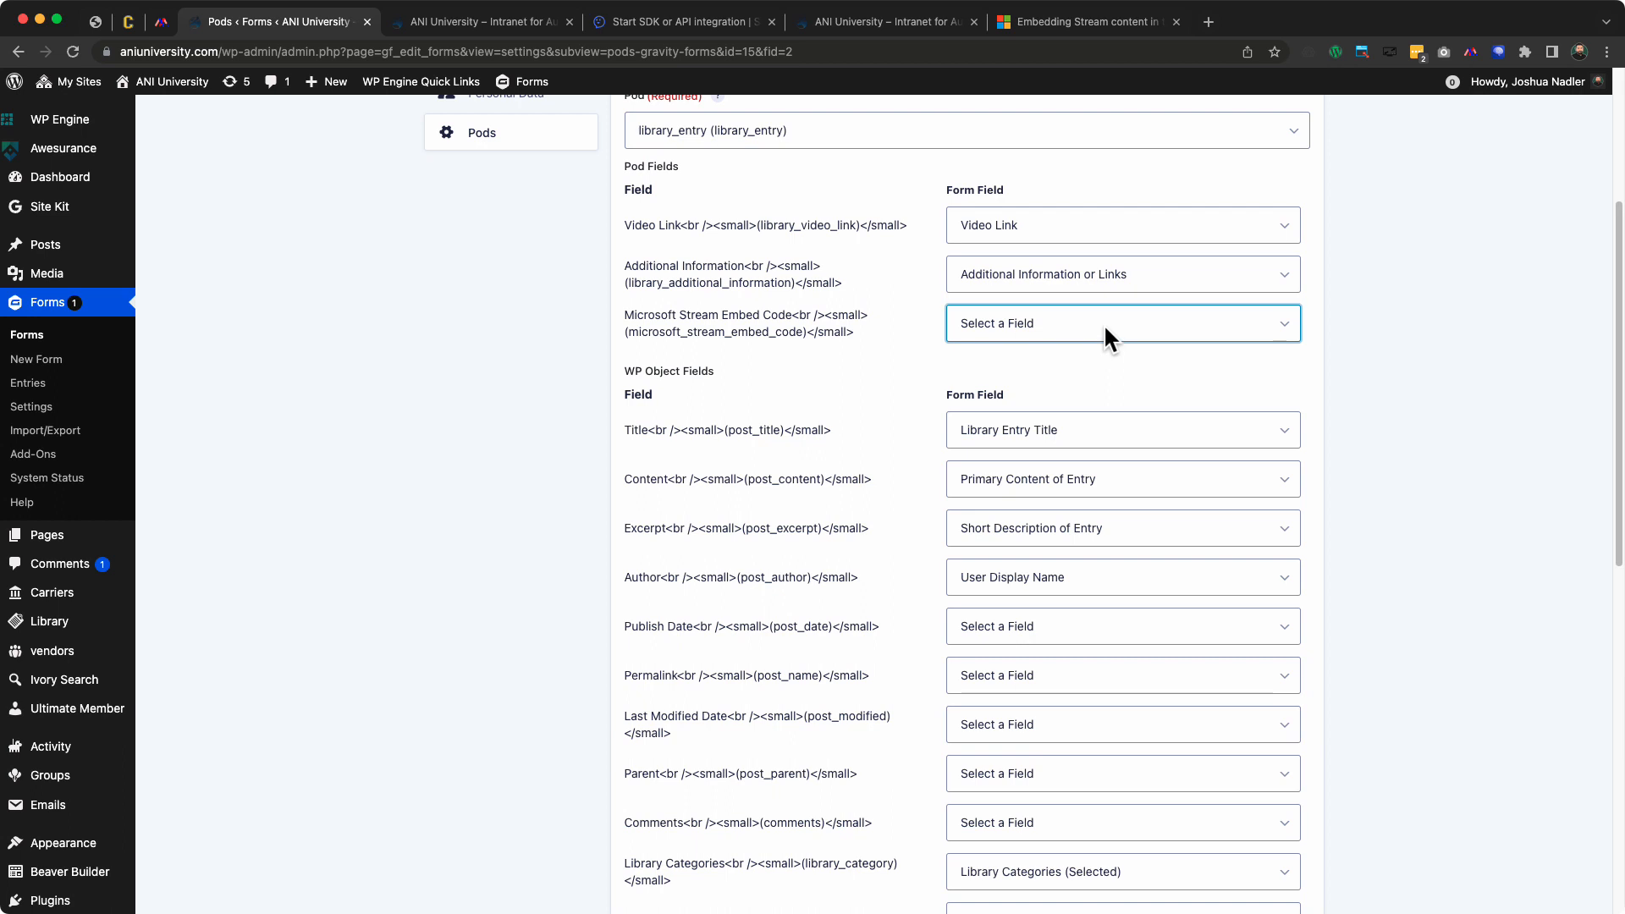
{"action": "left_click", "coordinate": [1105, 495]}
{"action": "scroll", "coordinate": [891, 423], "scroll_direction": "down", "scroll_amount": 15}
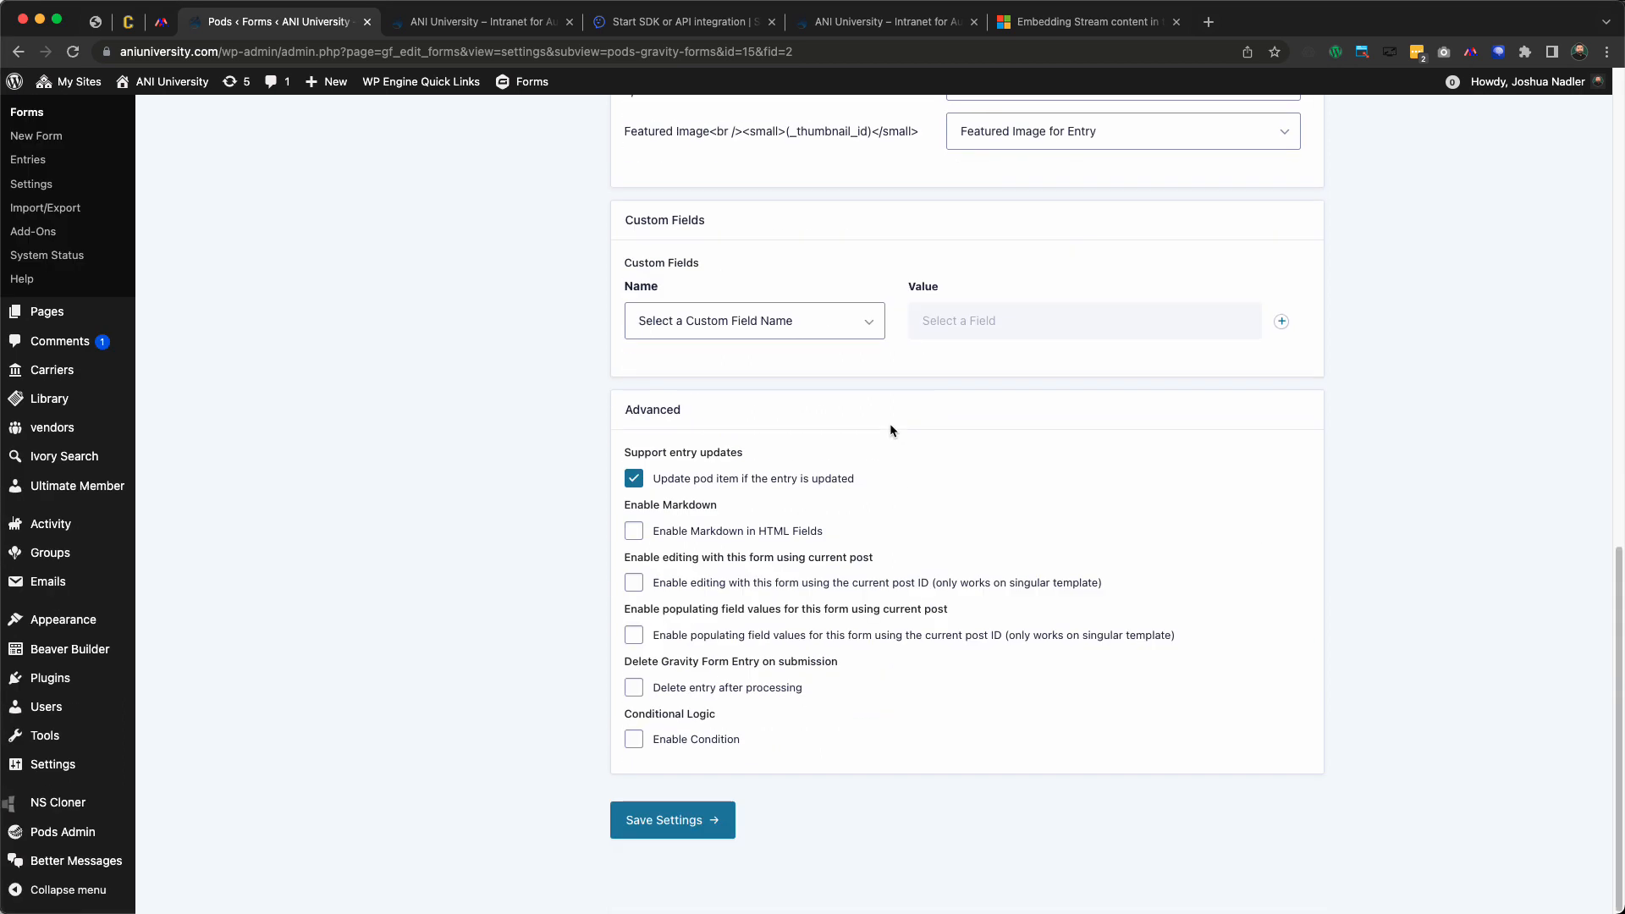
{"action": "left_click", "coordinate": [711, 534]}
{"action": "left_click", "coordinate": [677, 820]}
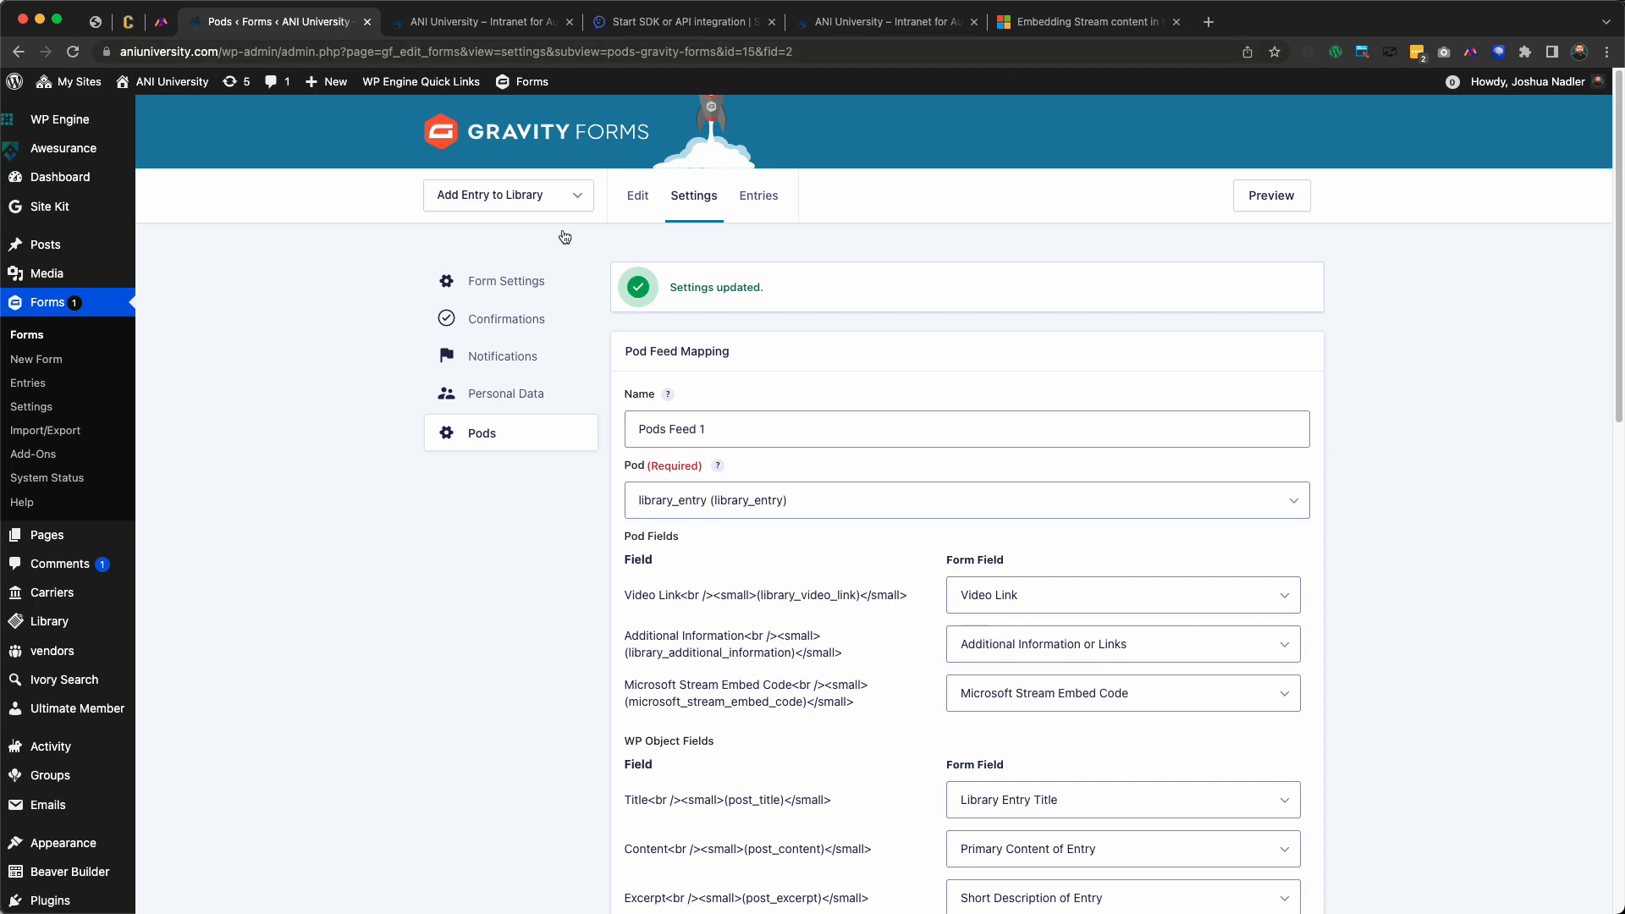
Open the I-9 2023 entry from the site's Library and launch its "Singular : library" layout in Beaver Builder
{"action": "left_click", "coordinate": [531, 25]}
{"action": "scroll", "coordinate": [558, 219], "scroll_direction": "up", "scroll_amount": 4}
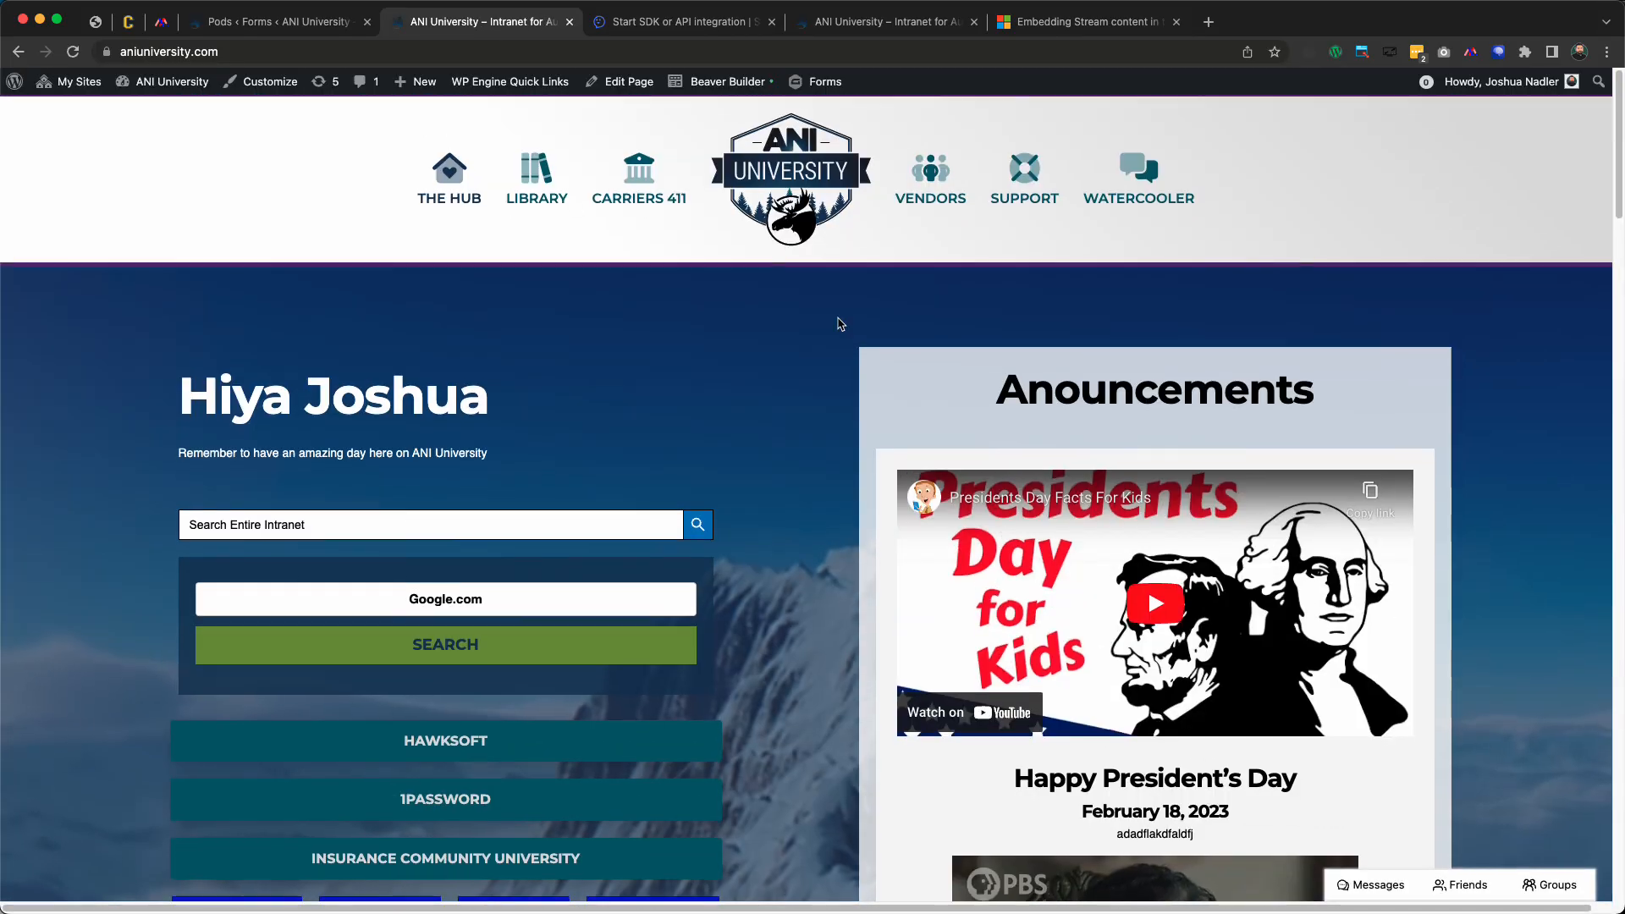
{"action": "left_click", "coordinate": [548, 188]}
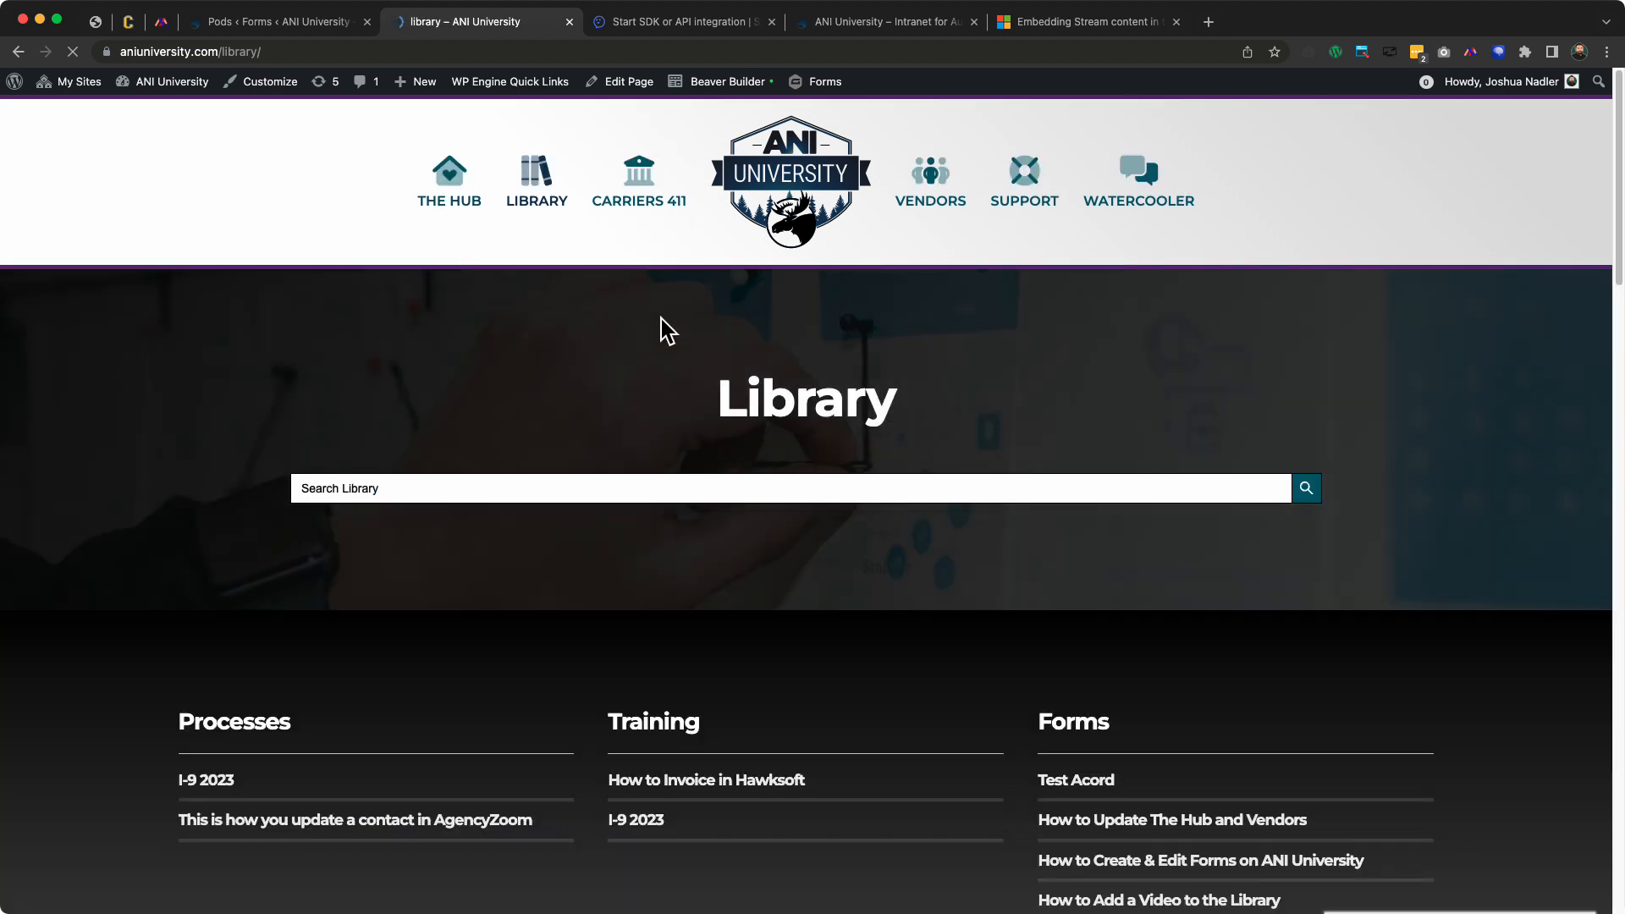
{"action": "scroll", "coordinate": [657, 562], "scroll_direction": "down", "scroll_amount": 5}
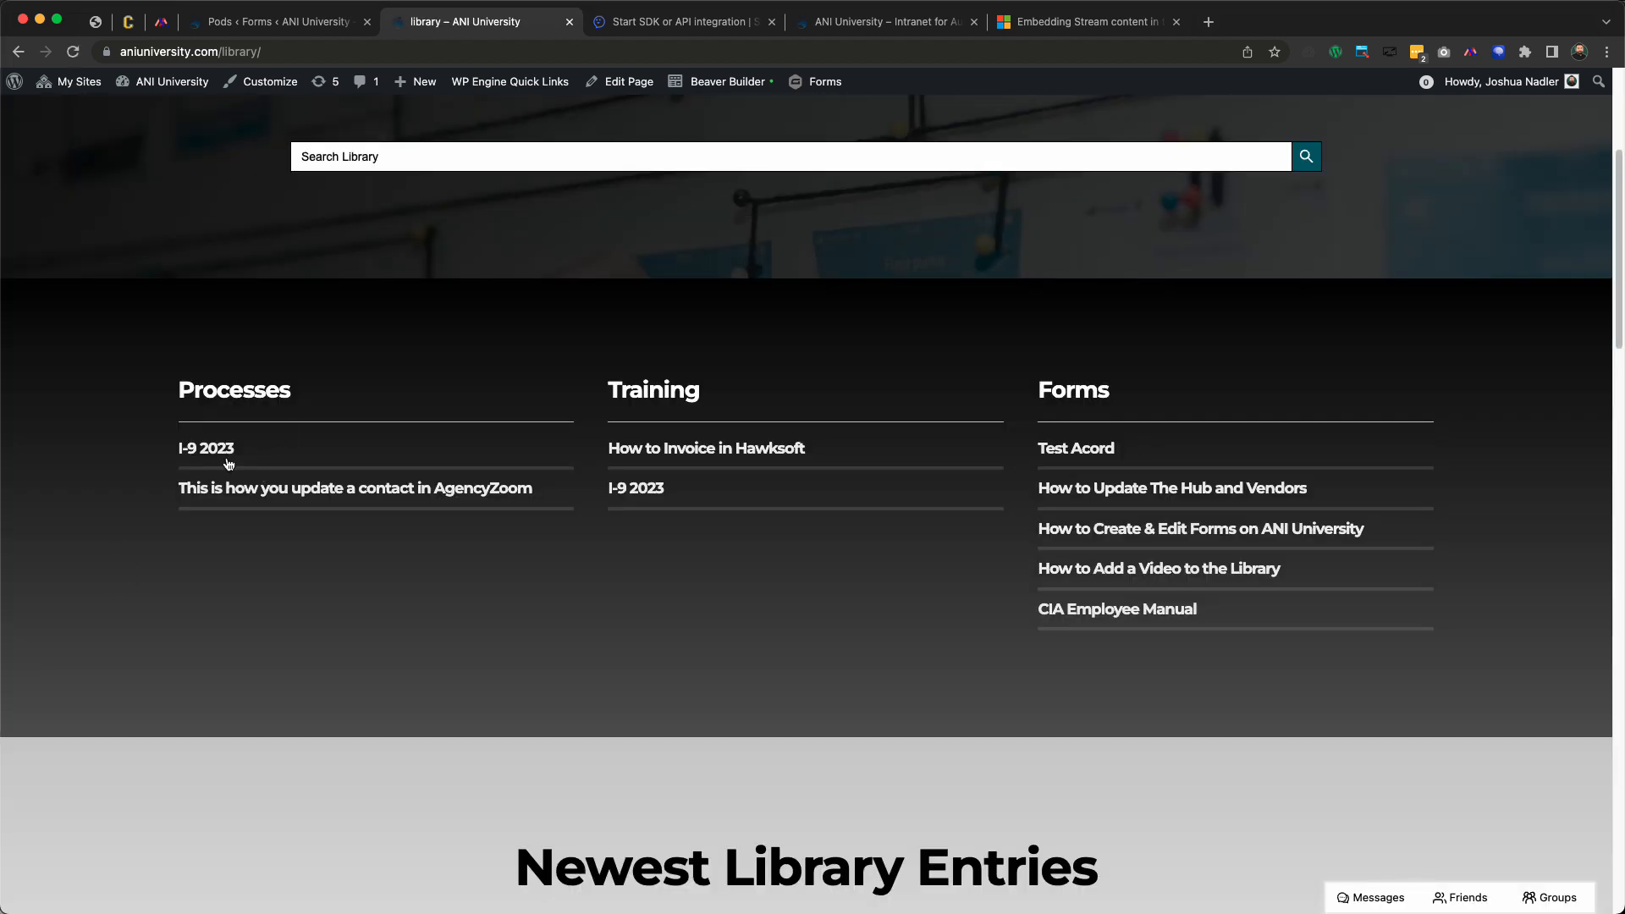
{"action": "left_click", "coordinate": [195, 455]}
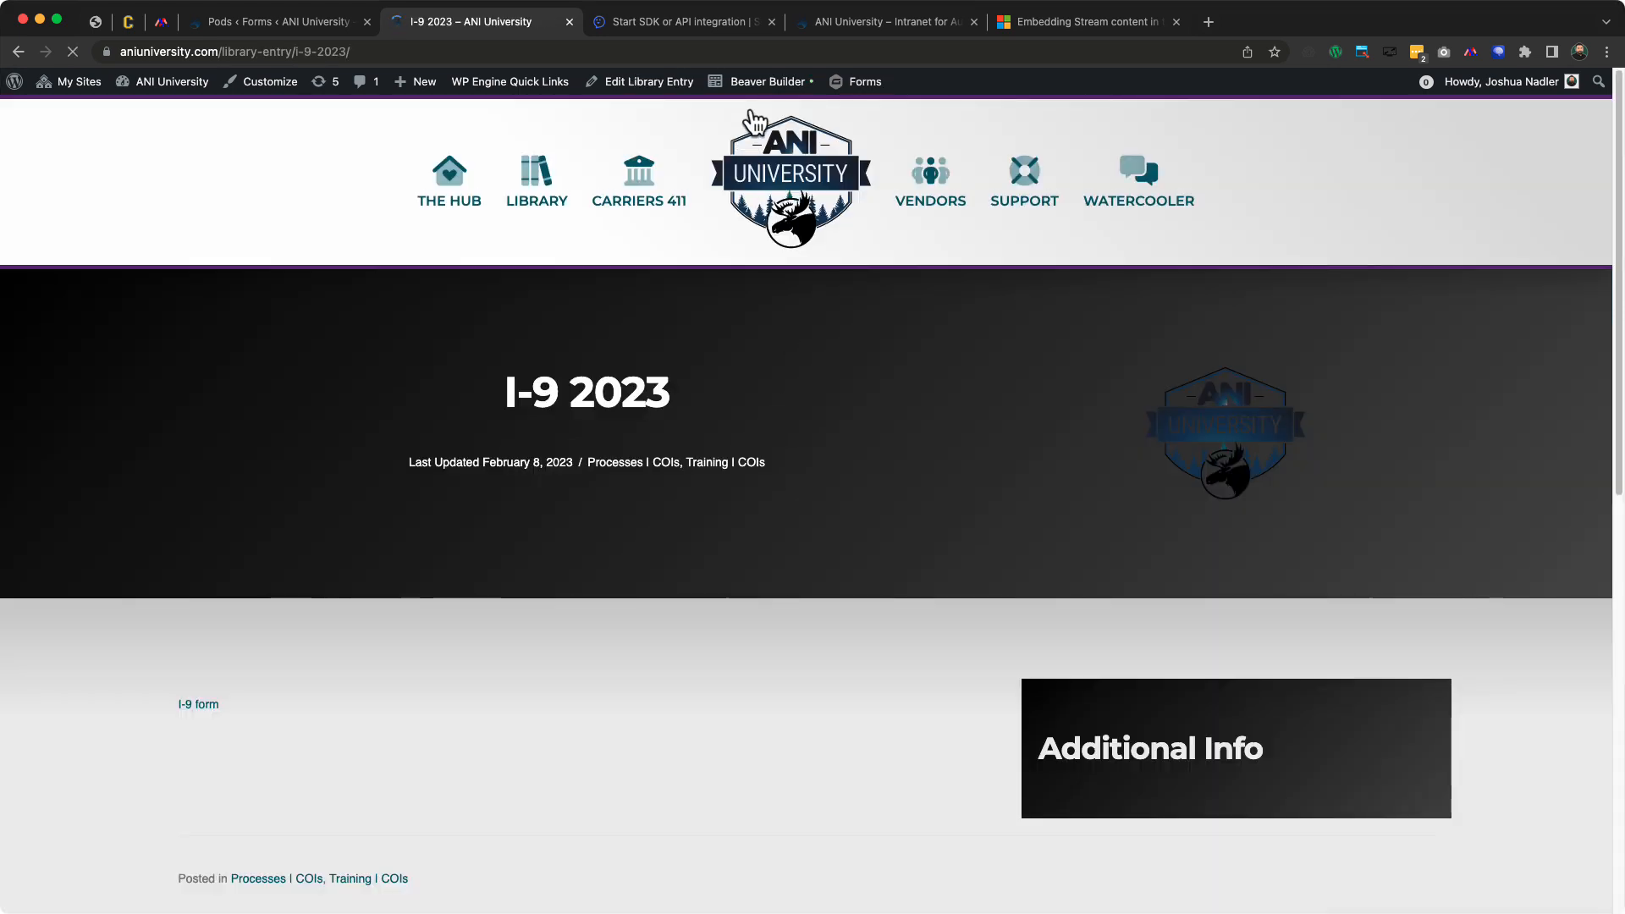
{"action": "mouse_move", "coordinate": [762, 83]}
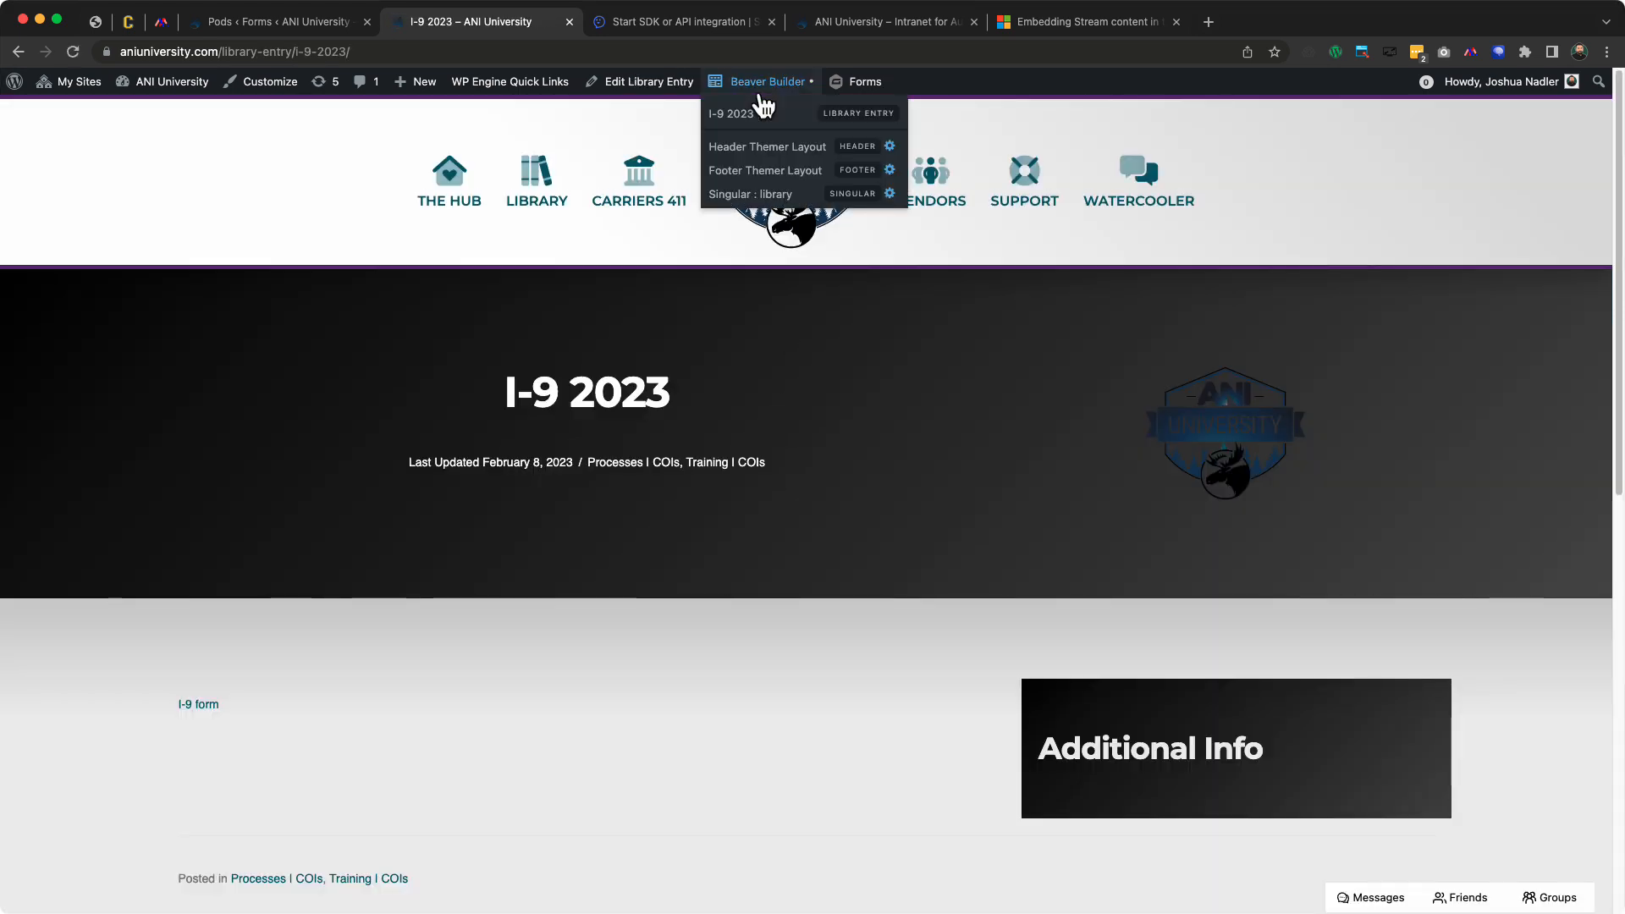
{"action": "left_click", "coordinate": [890, 196]}
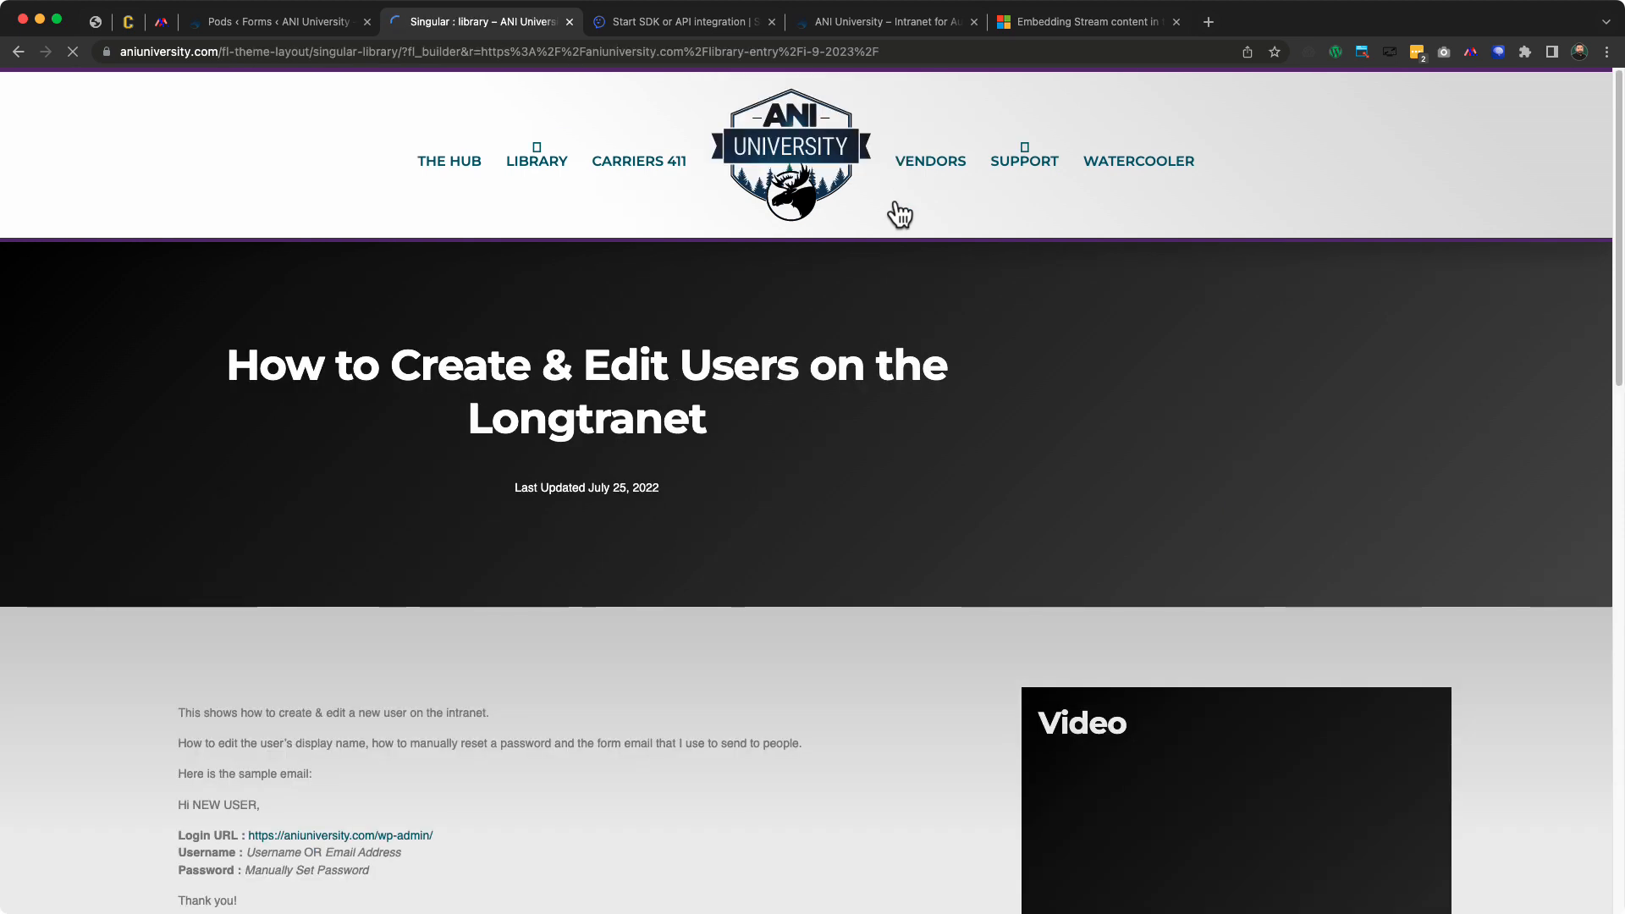
Add an HTML module between the Video heading and the embedded video in the layout's dark sidebar column
{"action": "scroll", "coordinate": [761, 396], "scroll_direction": "down", "scroll_amount": 2}
{"action": "scroll", "coordinate": [835, 435], "scroll_direction": "down", "scroll_amount": 5}
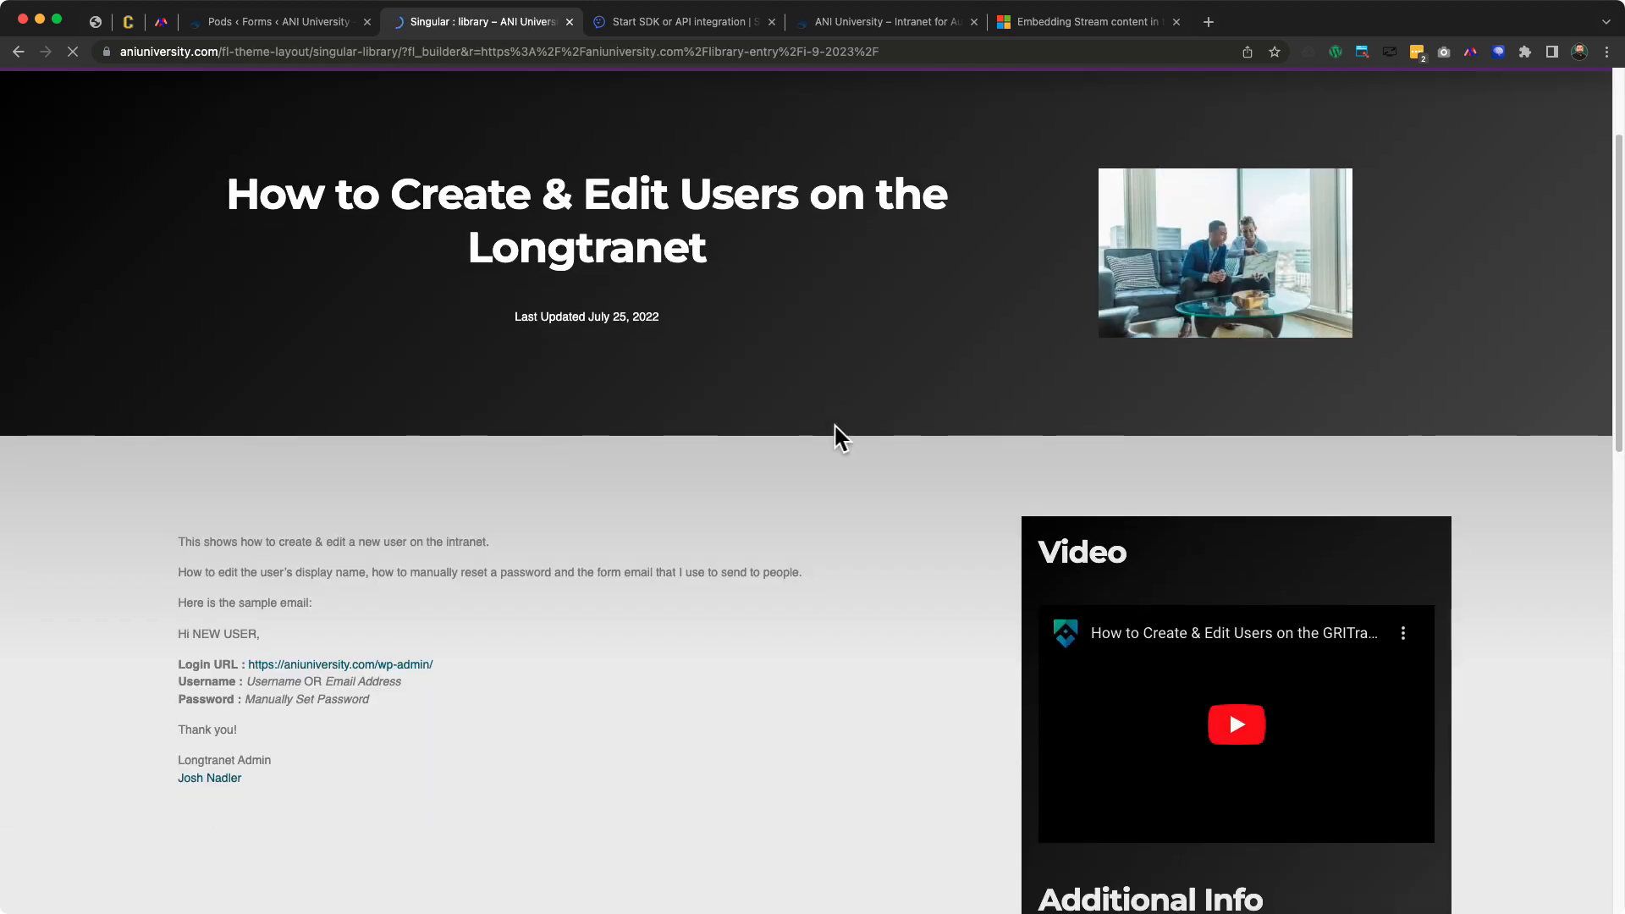
{"action": "scroll", "coordinate": [911, 415], "scroll_direction": "up", "scroll_amount": 7}
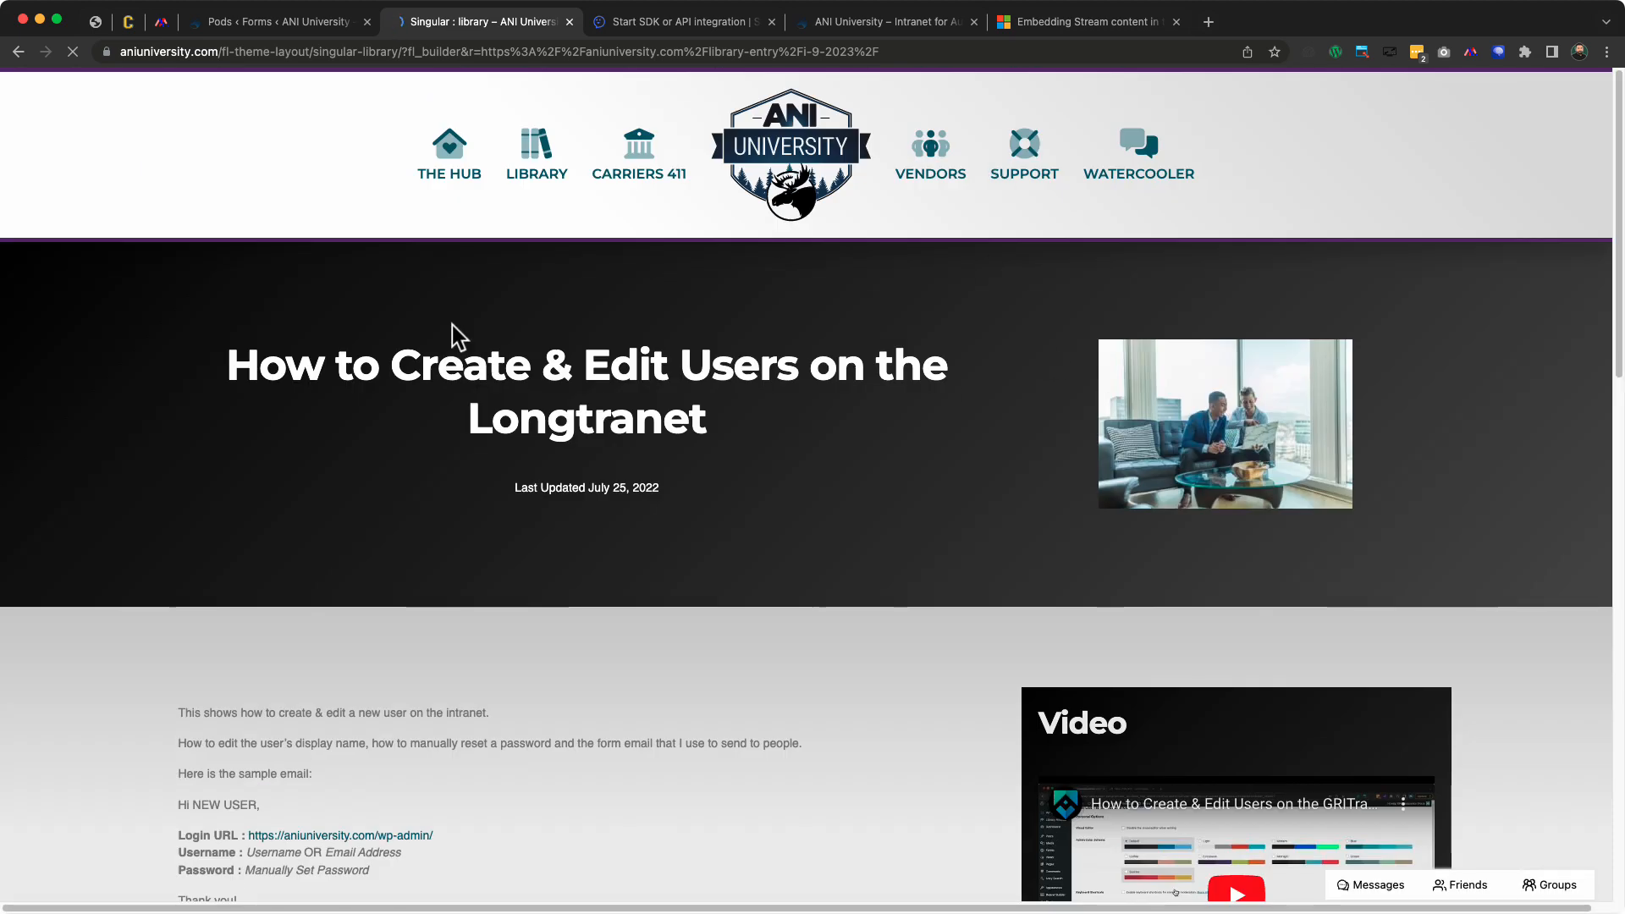
{"action": "scroll", "coordinate": [849, 410], "scroll_direction": "down", "scroll_amount": 5}
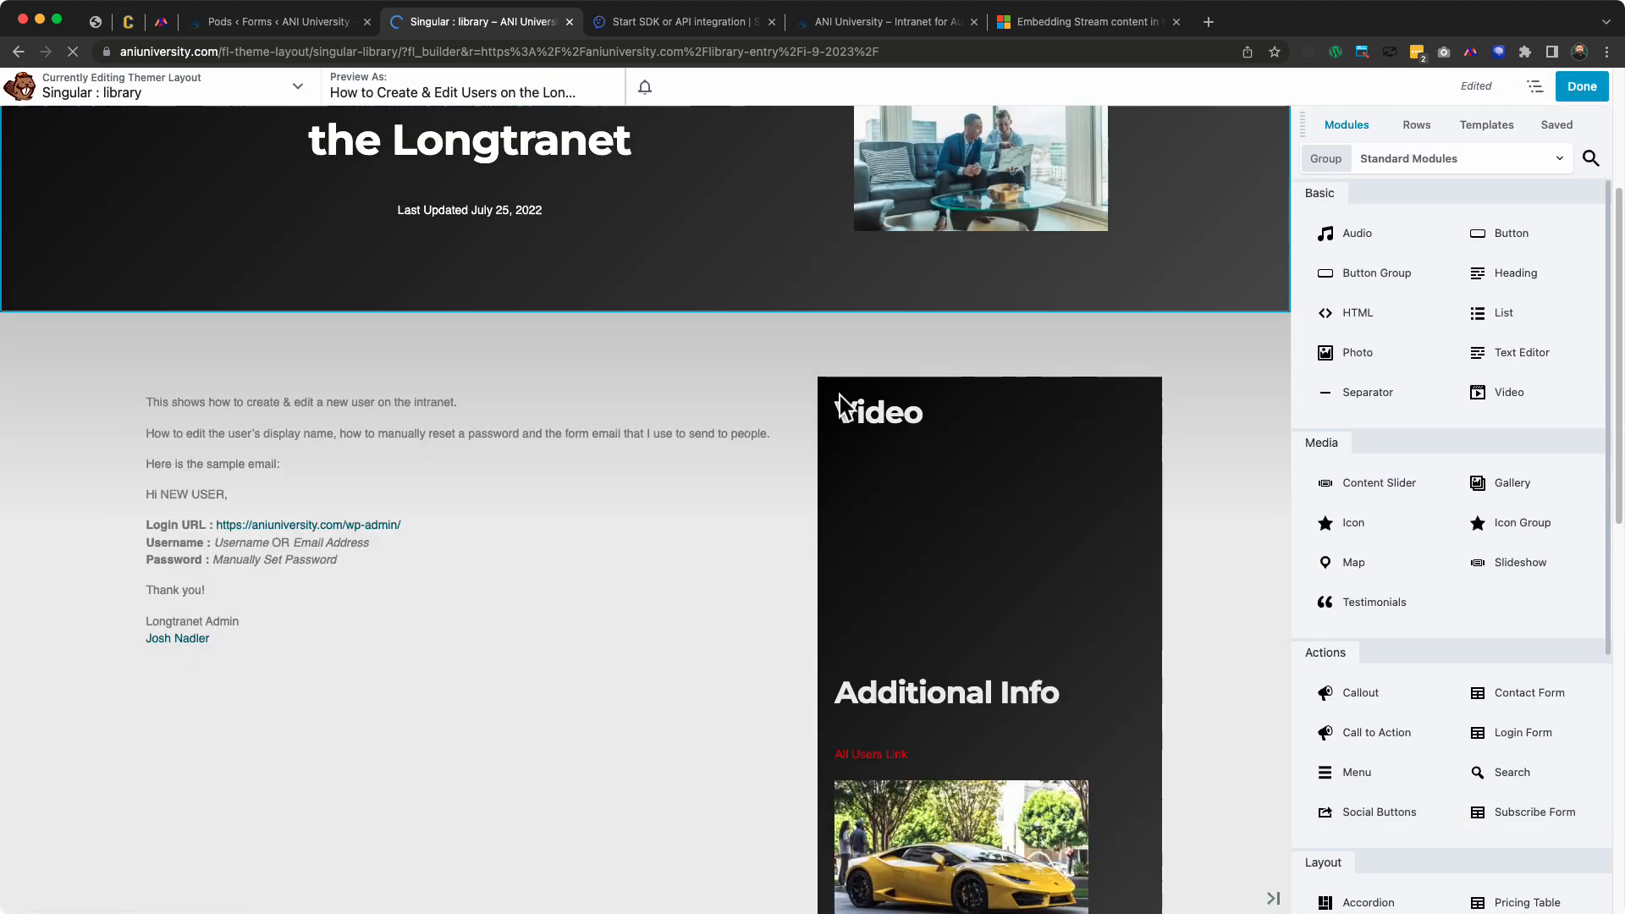
{"action": "left_click", "coordinate": [915, 313]}
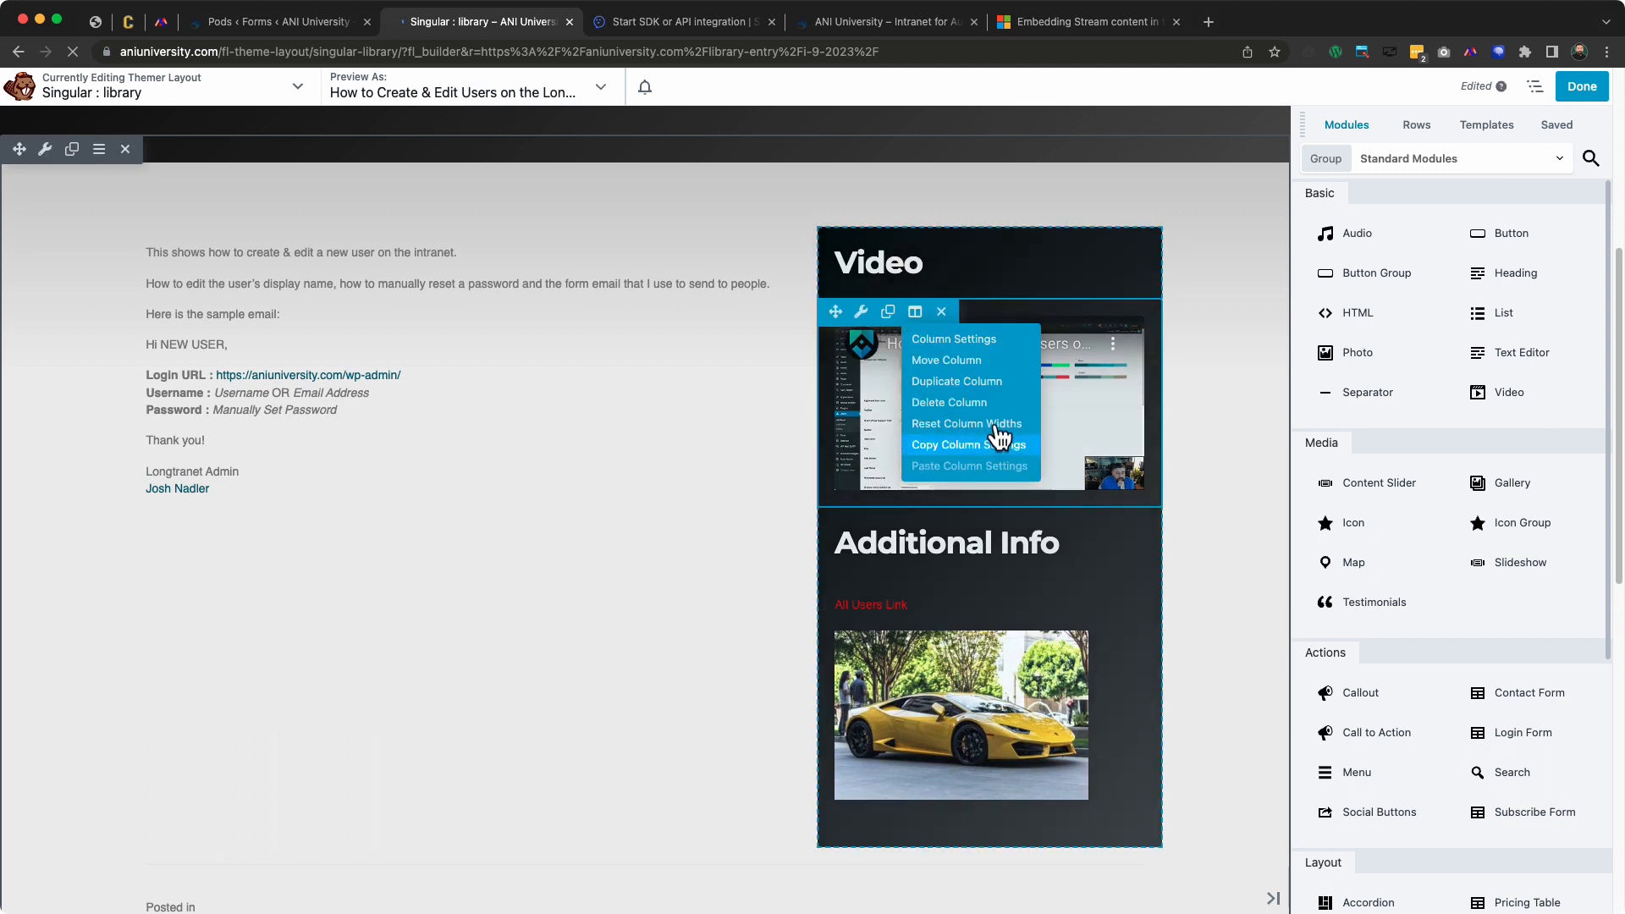
{"action": "left_click_drag", "start_coordinate": [1372, 334], "coordinate": [953, 348]}
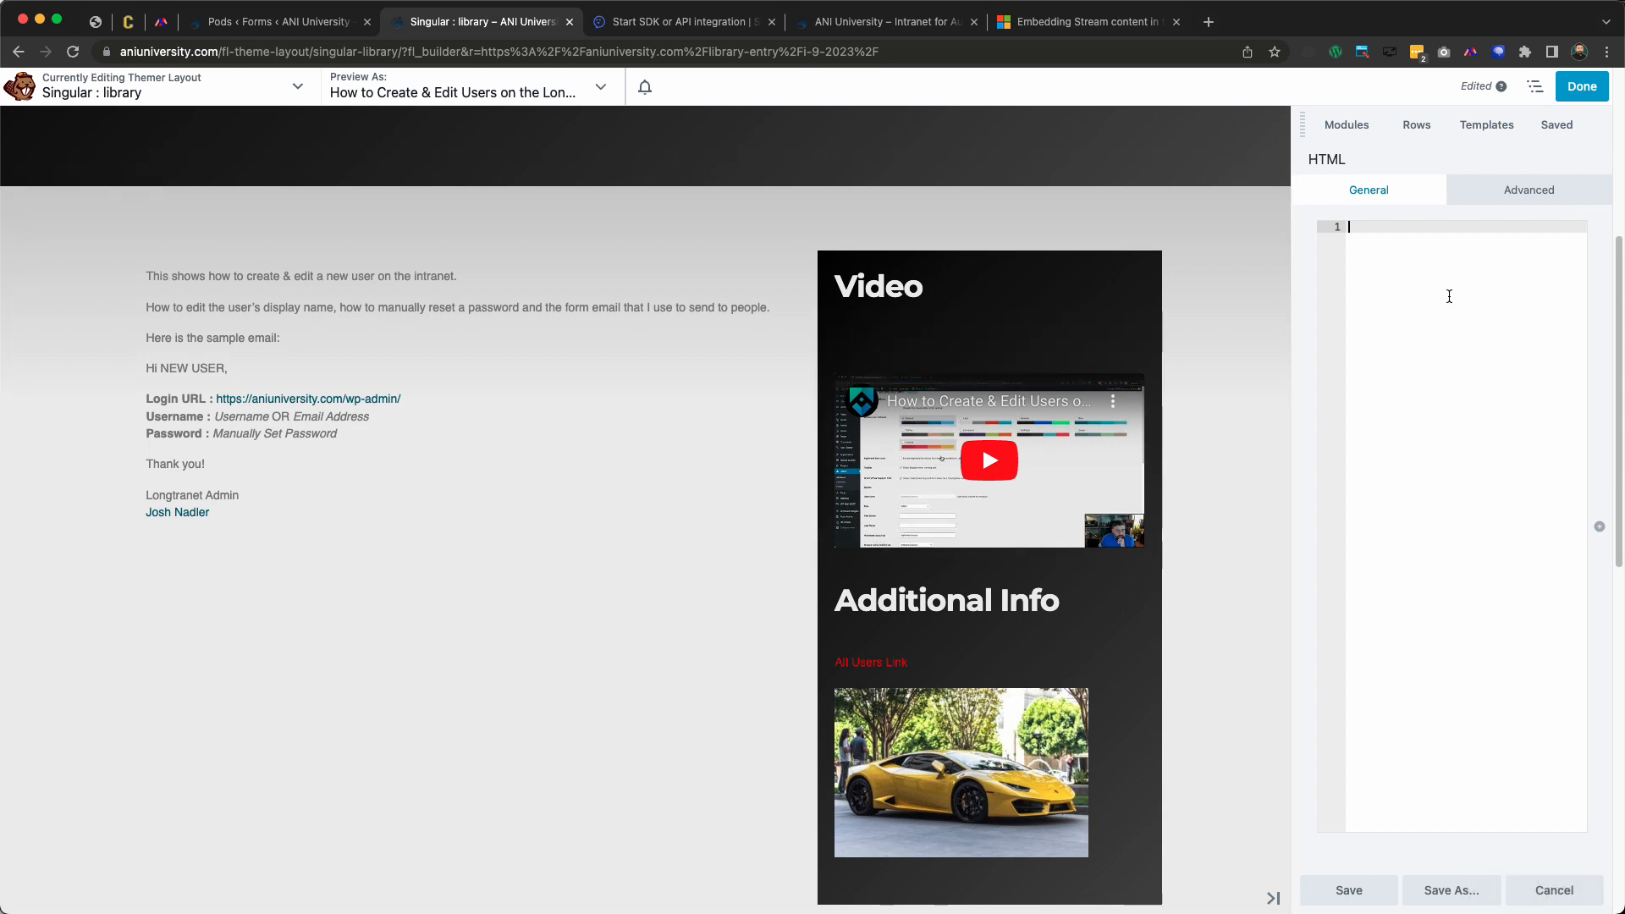
Insert the "Post, Page, Term..." Pods field connection for microsoft_stream_embed_code into the HTML module's code
{"action": "left_click", "coordinate": [1599, 529]}
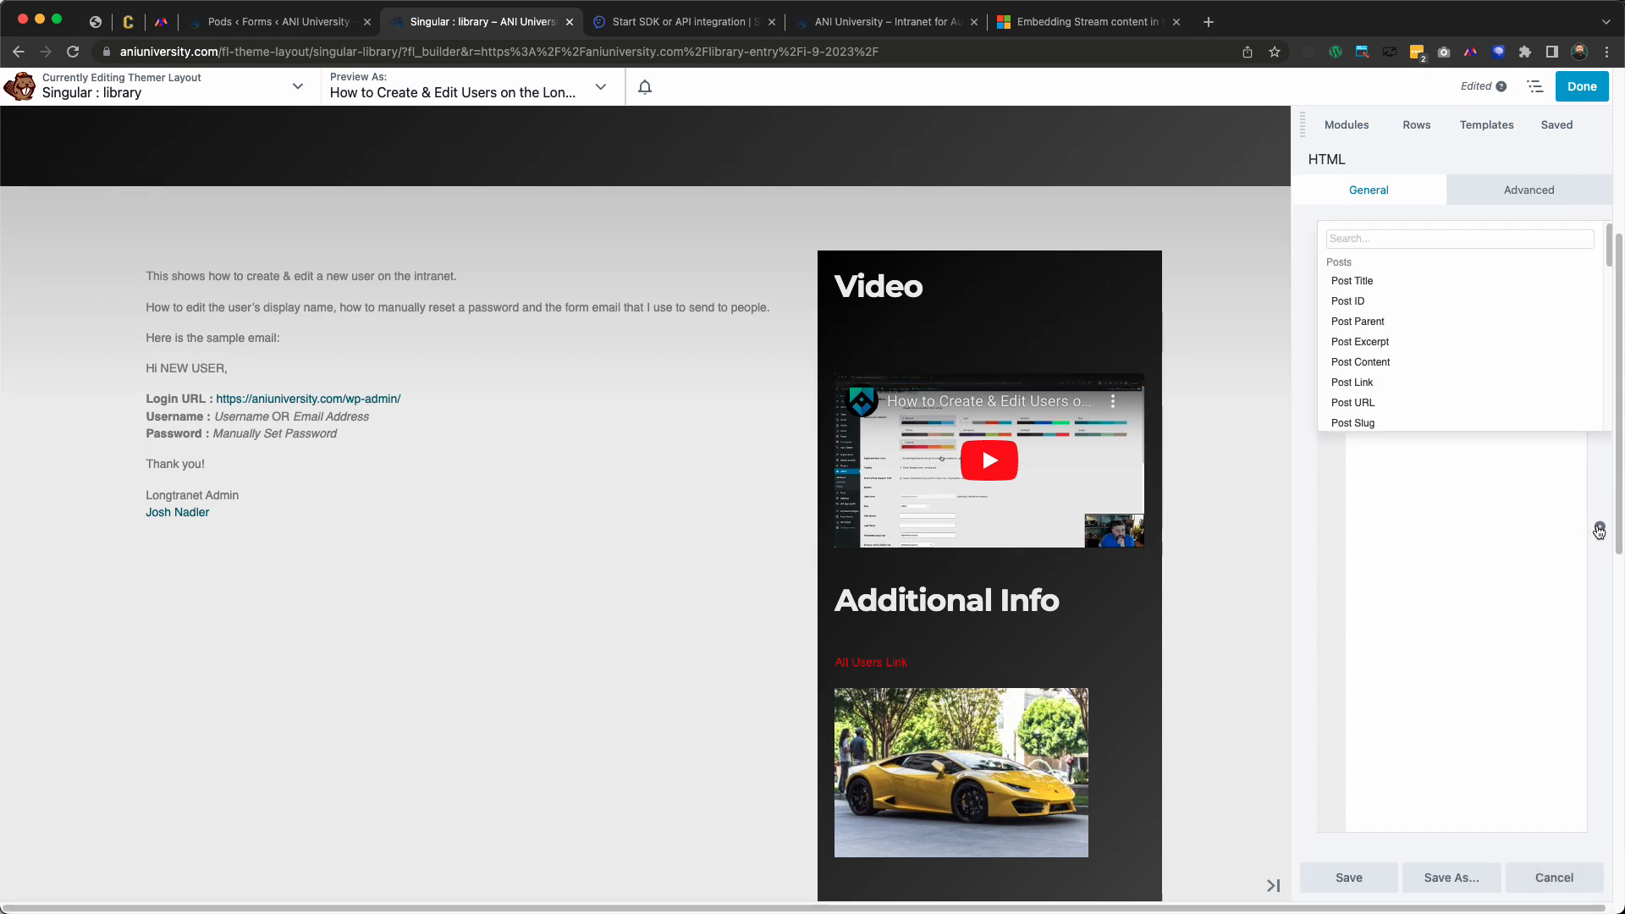
{"action": "scroll", "coordinate": [1425, 312], "scroll_direction": "down", "scroll_amount": 3}
{"action": "scroll", "coordinate": [1428, 314], "scroll_direction": "down", "scroll_amount": 10}
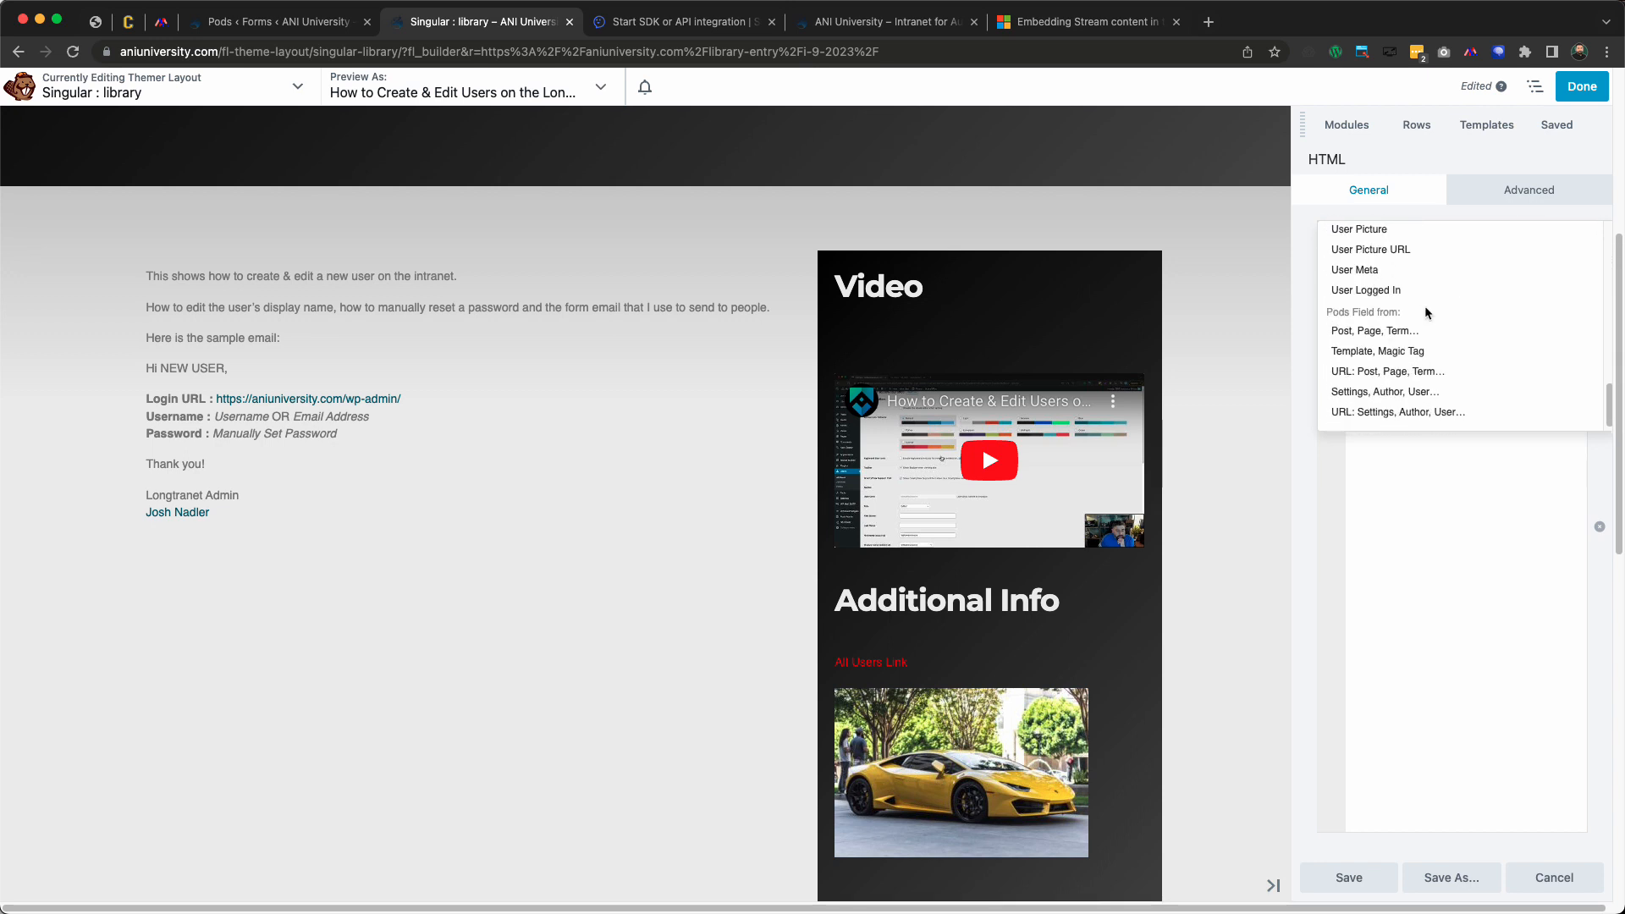
{"action": "mouse_move", "coordinate": [1381, 329]}
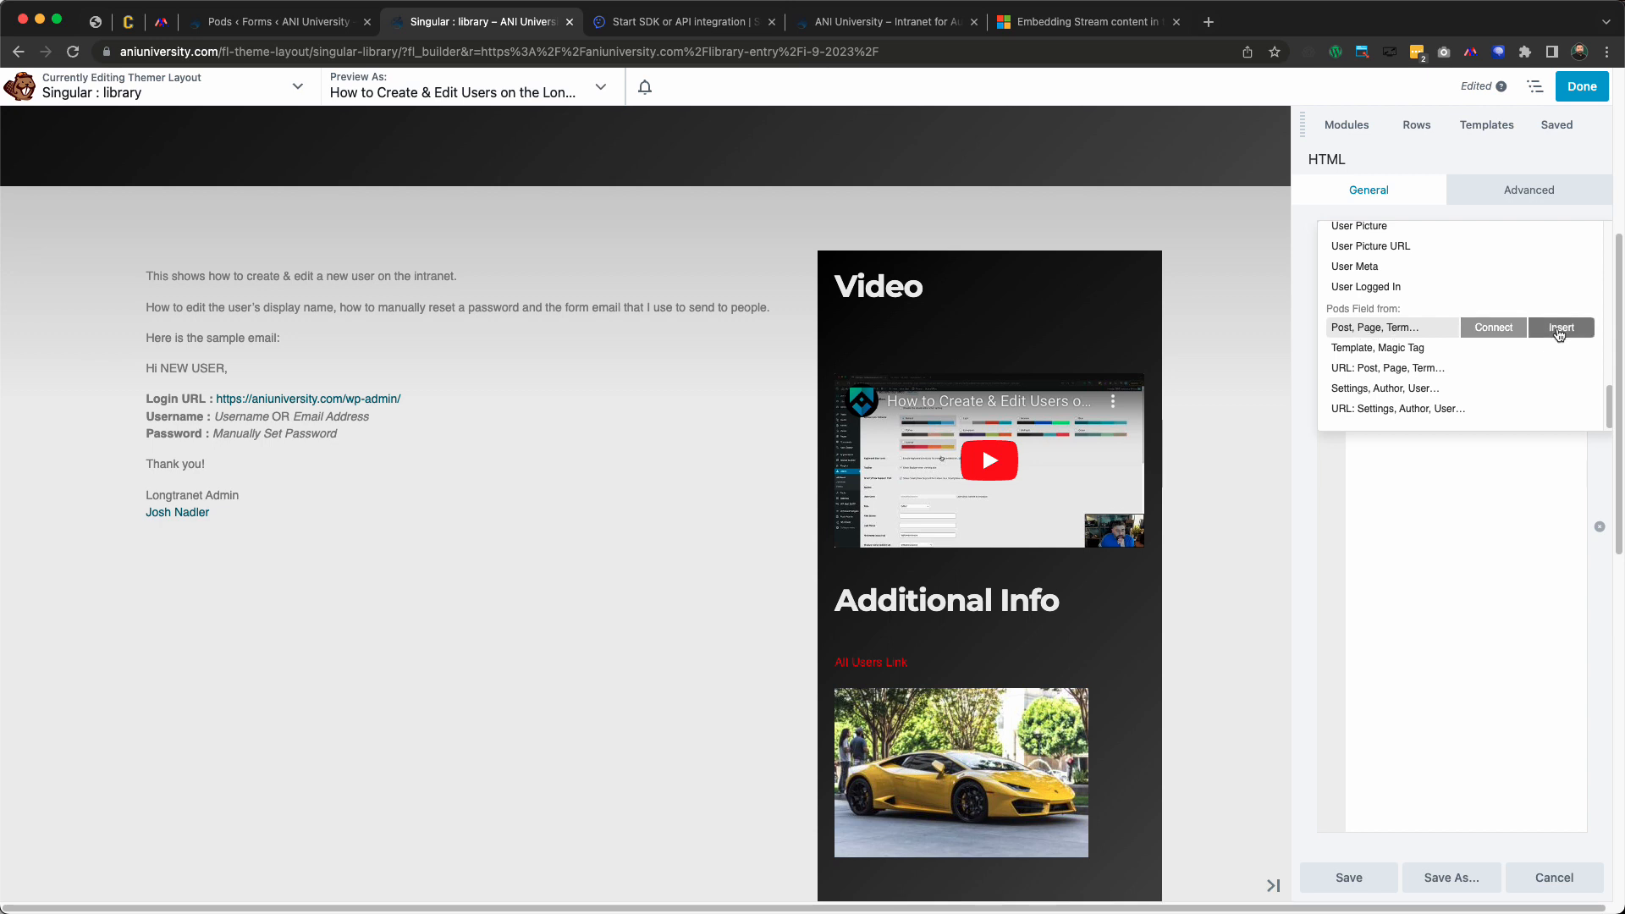
{"action": "left_click", "coordinate": [1559, 331]}
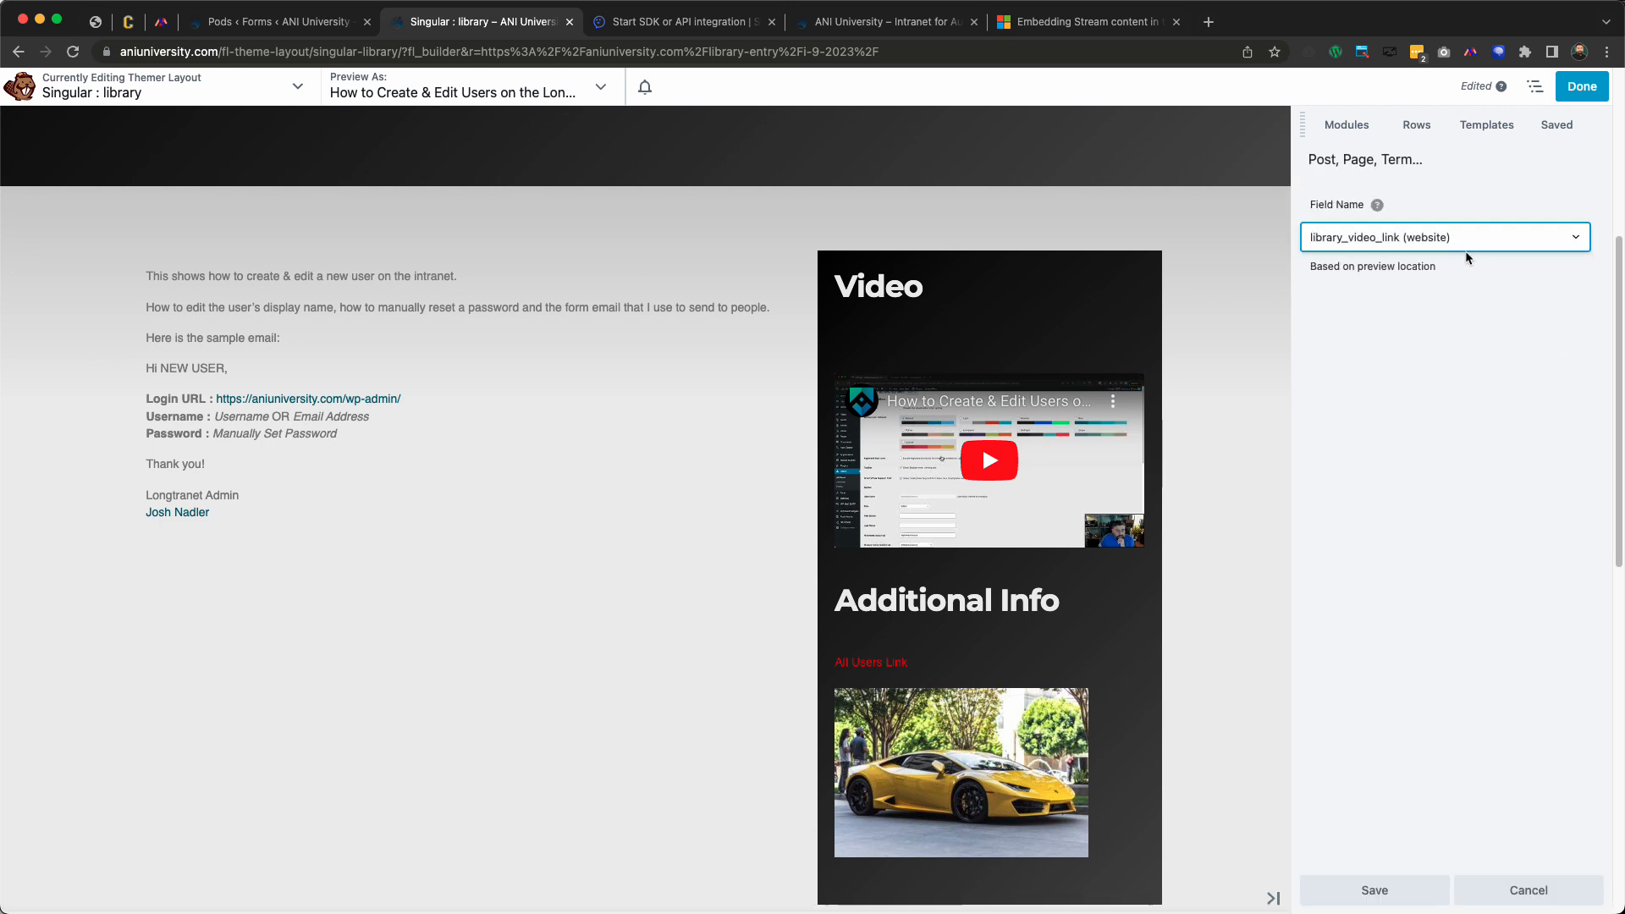
{"action": "left_click", "coordinate": [1441, 247]}
{"action": "left_click", "coordinate": [1380, 891]}
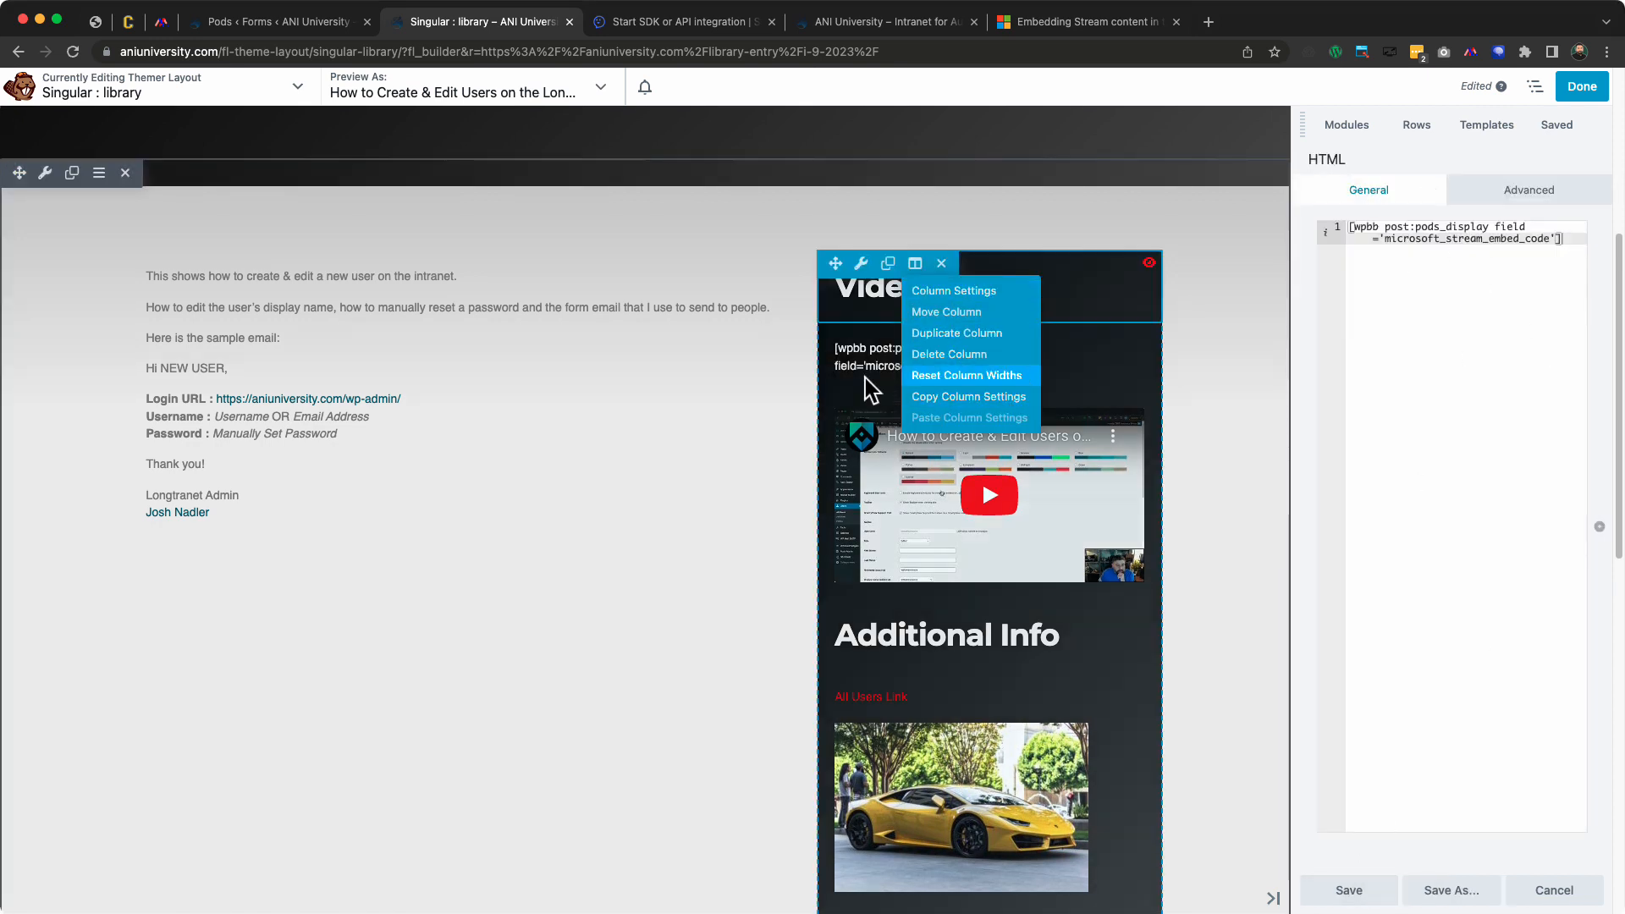
Save the HTML module, publish the "Singular : library" layout and review the I-9 2023 entry page
{"action": "left_click", "coordinate": [1532, 192]}
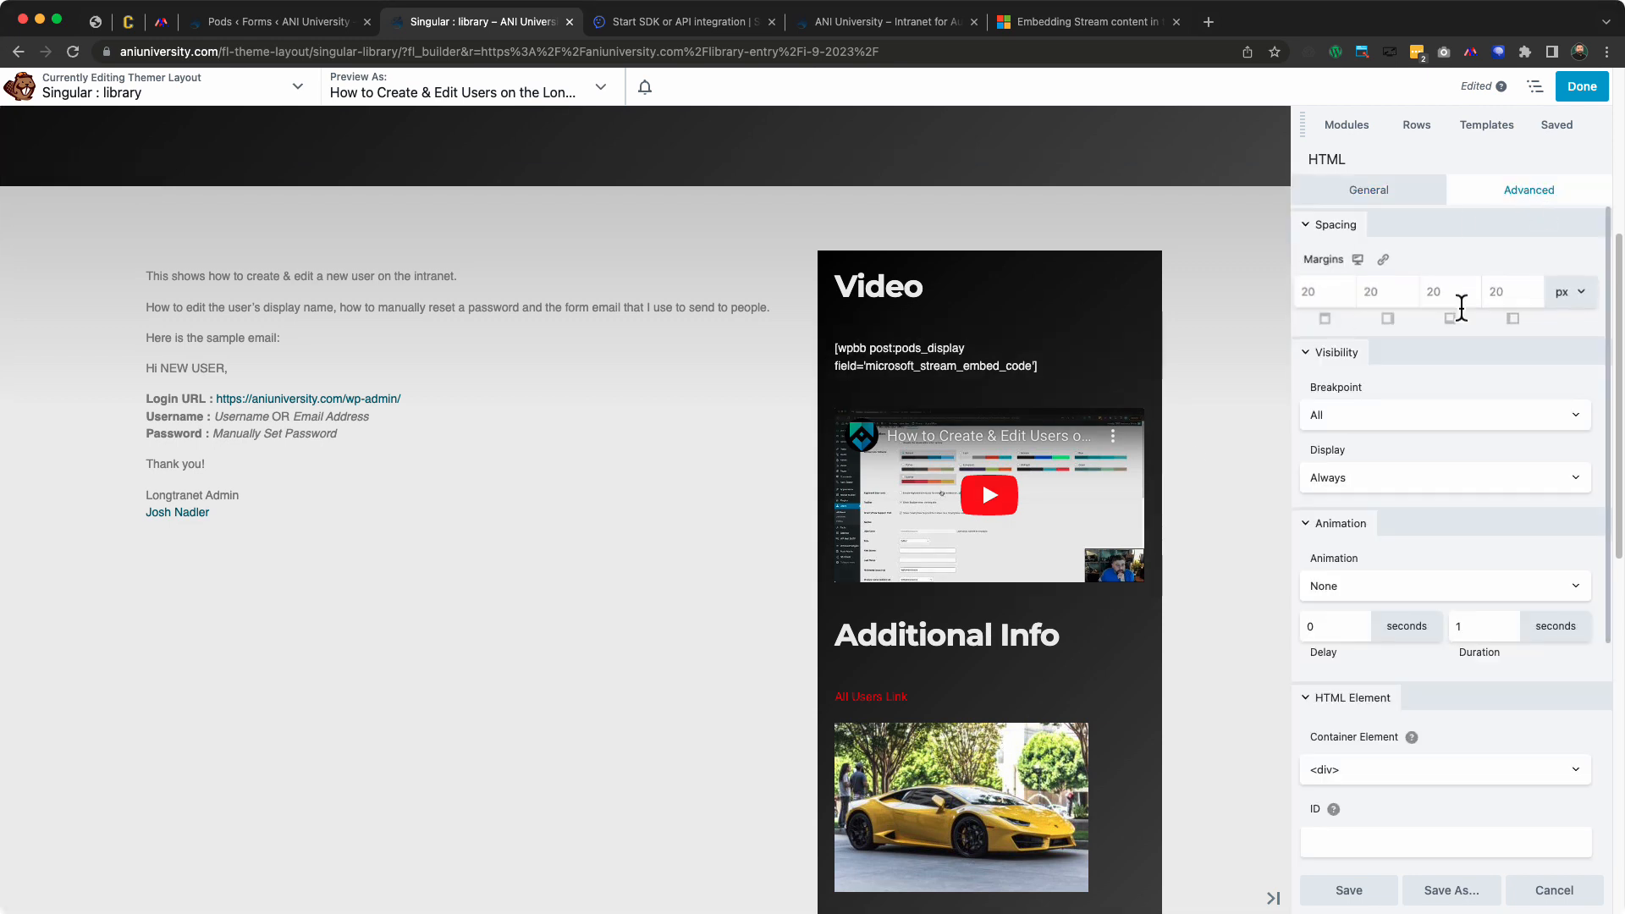
{"action": "left_click", "coordinate": [1353, 890]}
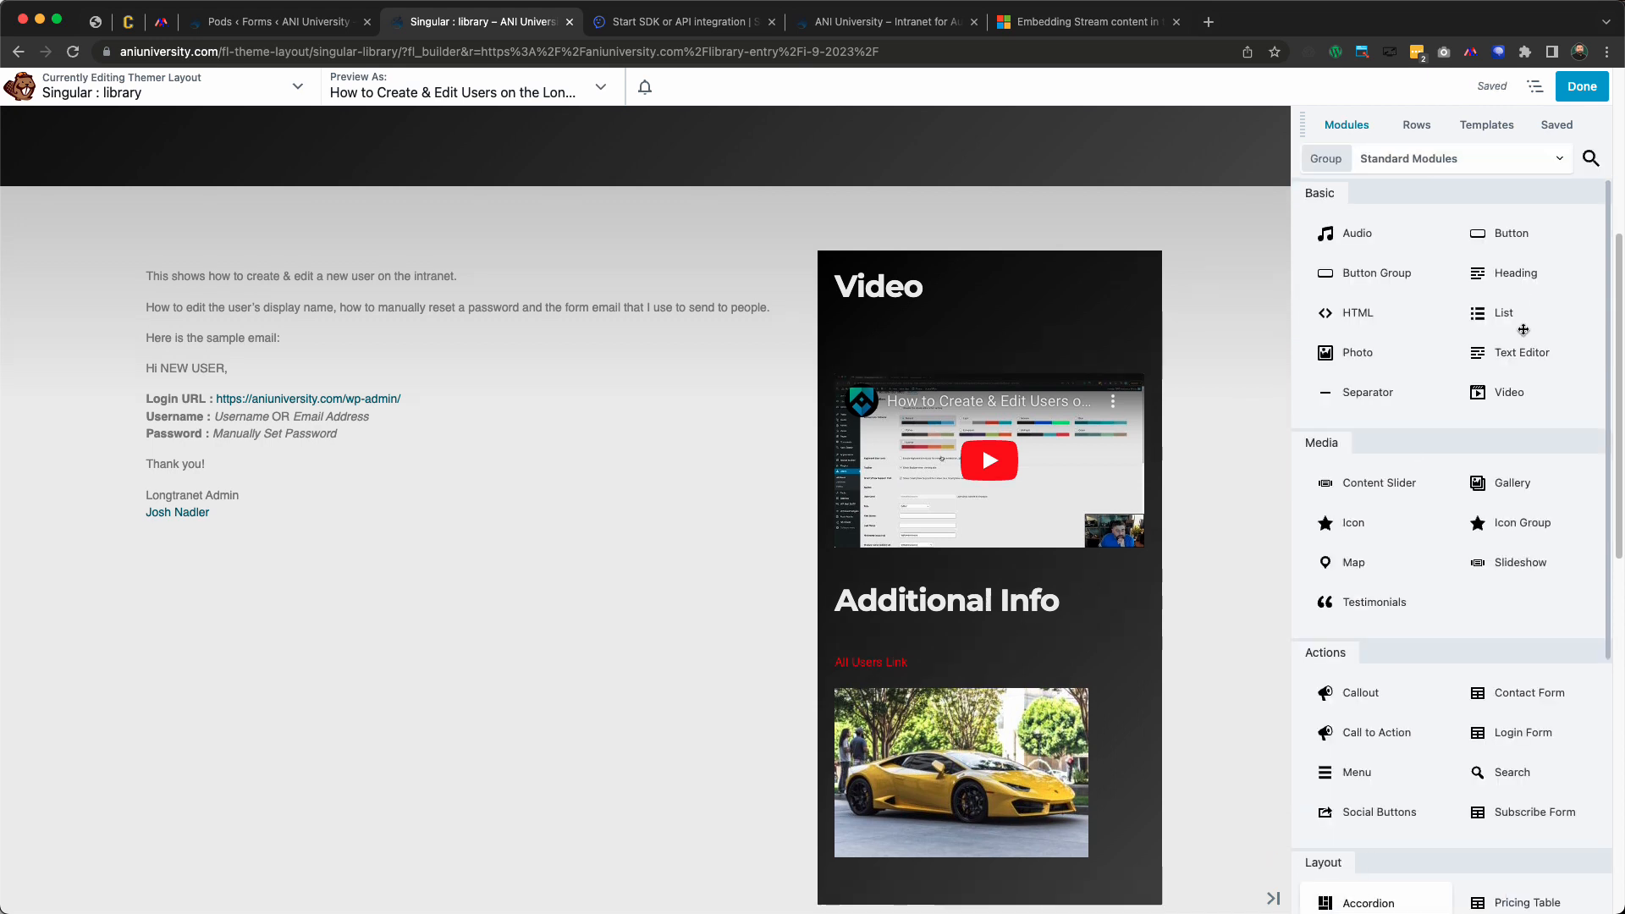
{"action": "left_click", "coordinate": [1583, 88]}
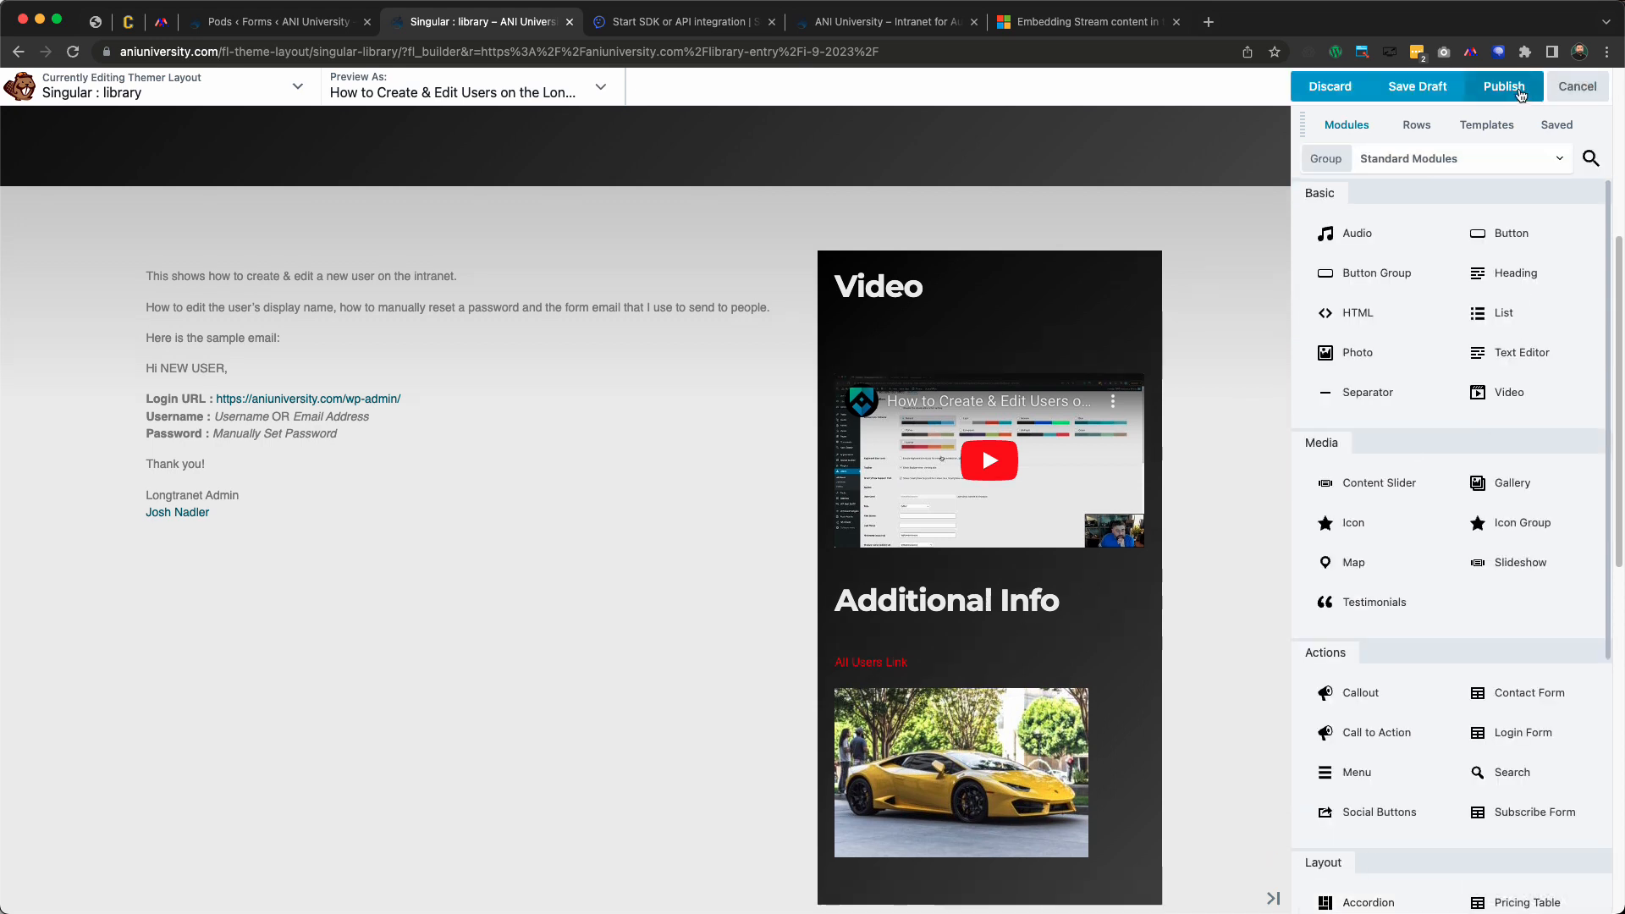
{"action": "left_click", "coordinate": [1582, 86]}
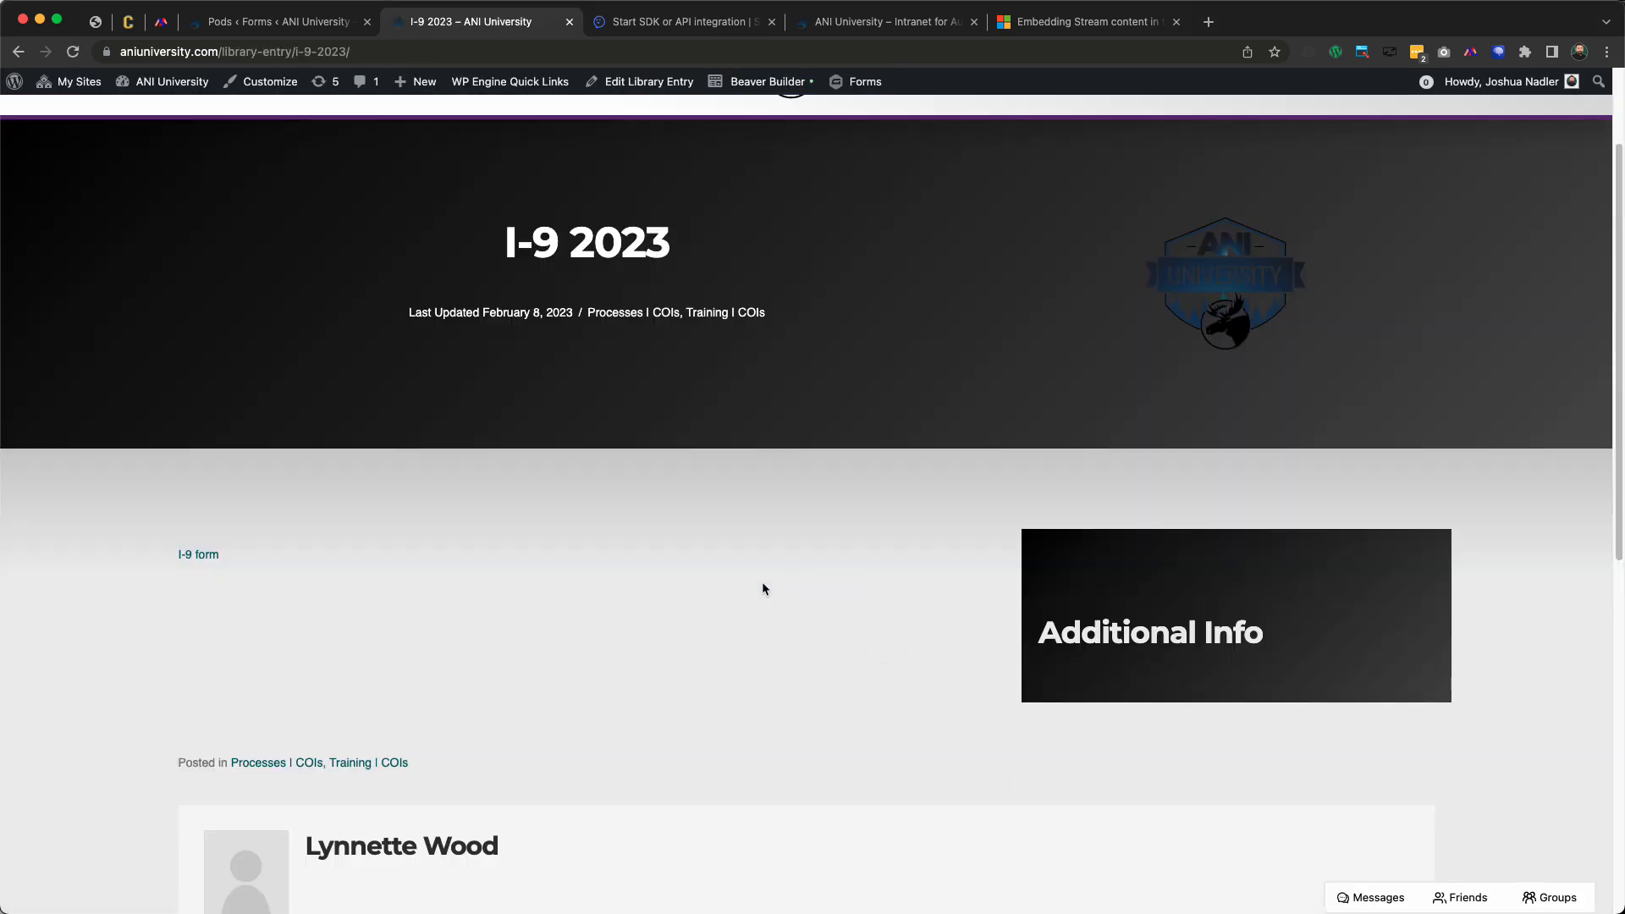
{"action": "scroll", "coordinate": [643, 647], "scroll_direction": "down", "scroll_amount": 4}
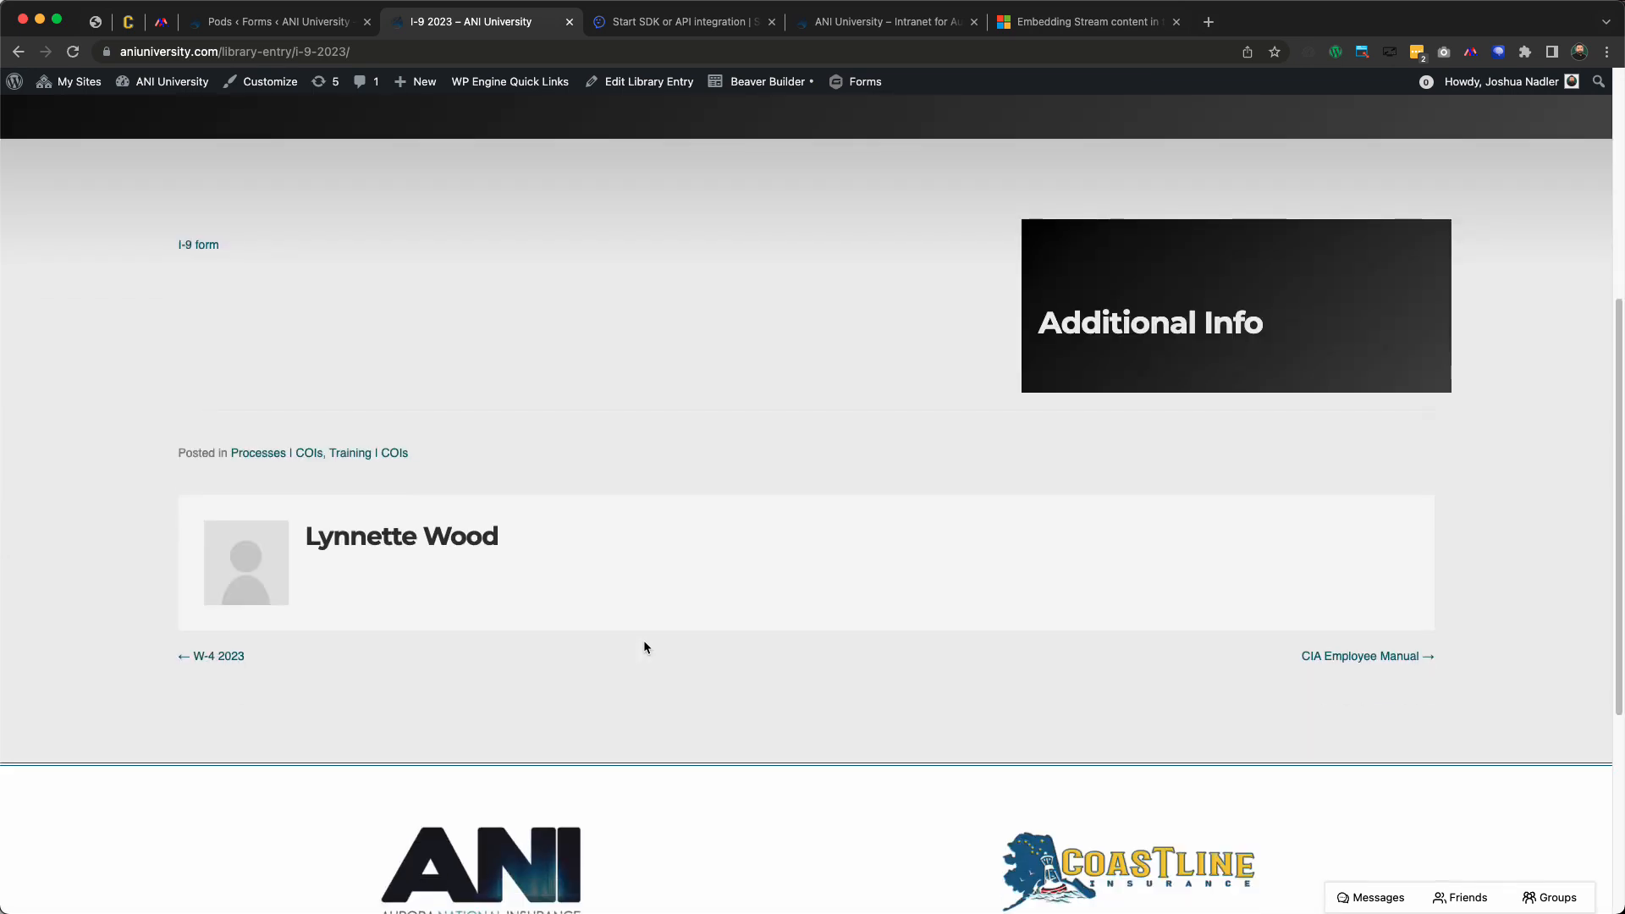
{"action": "scroll", "coordinate": [644, 648], "scroll_direction": "up", "scroll_amount": 6}
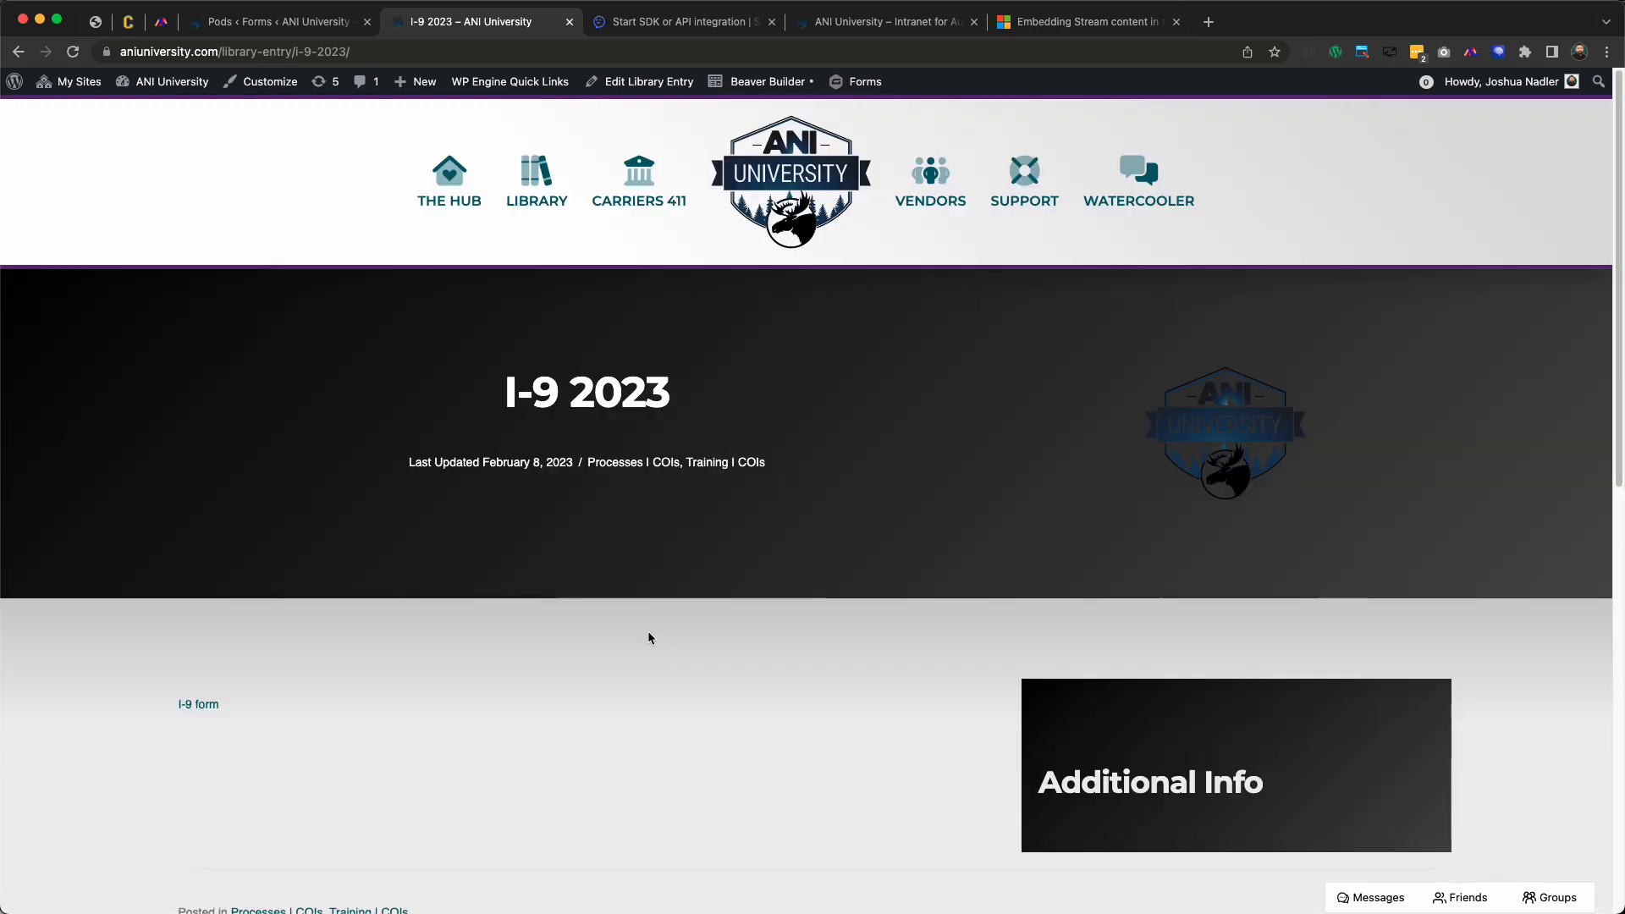